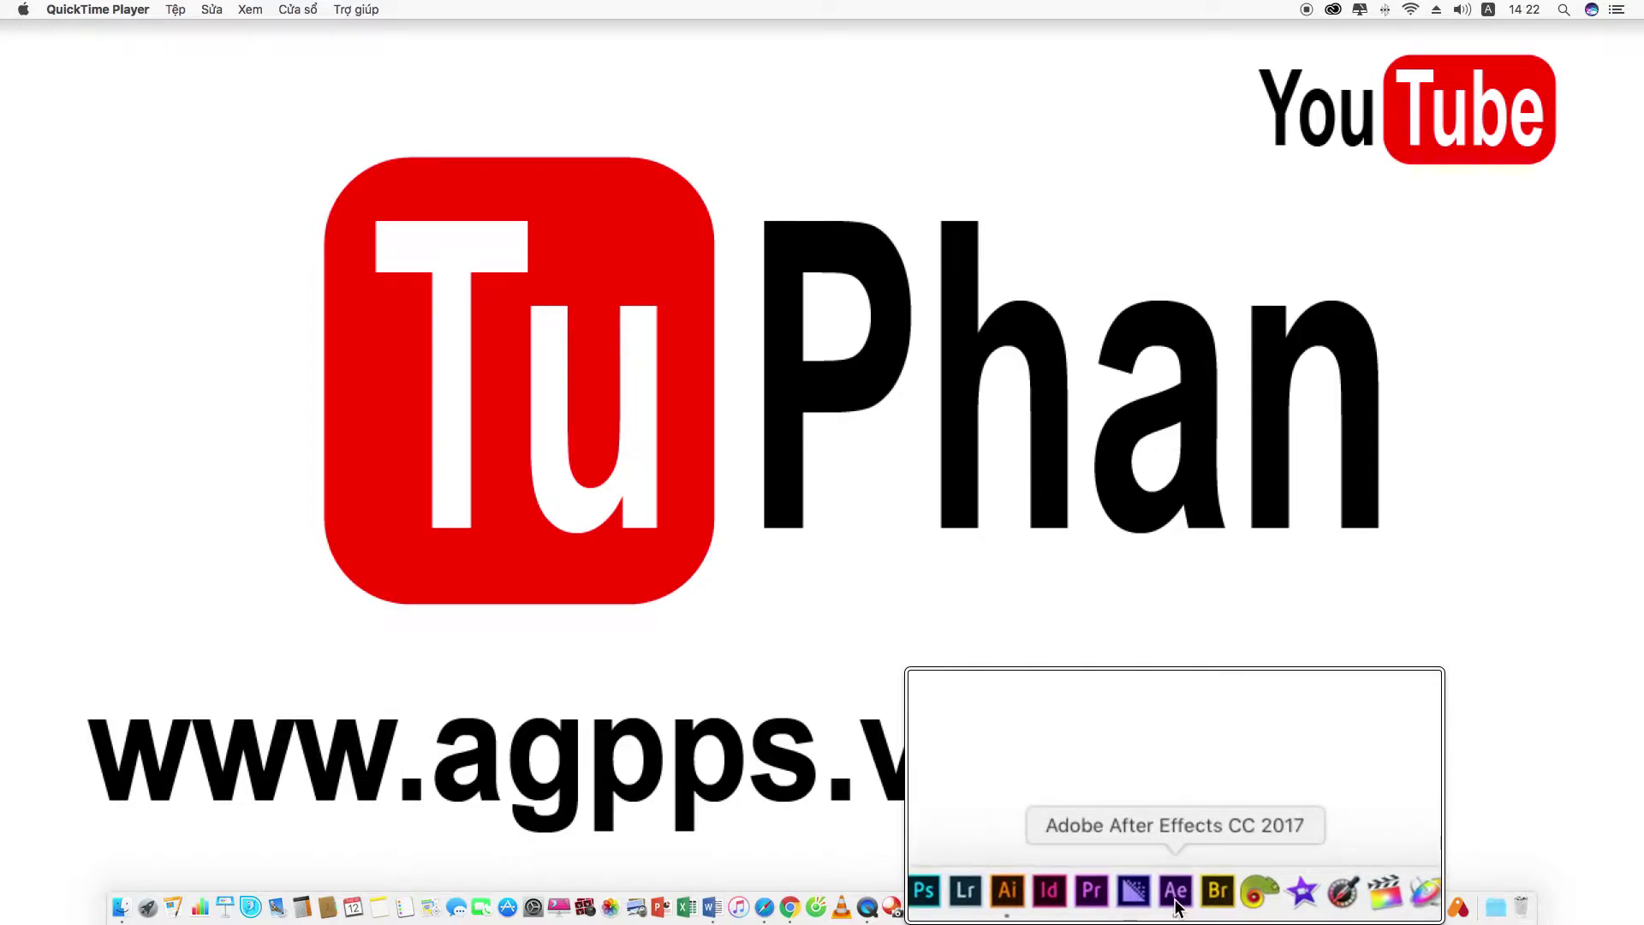
Open the 'Giao trinh After Effects' notes in Word at 140% and scroll to the Pen Tool row on page 14.
{"action": "left_click", "coordinate": [716, 909]}
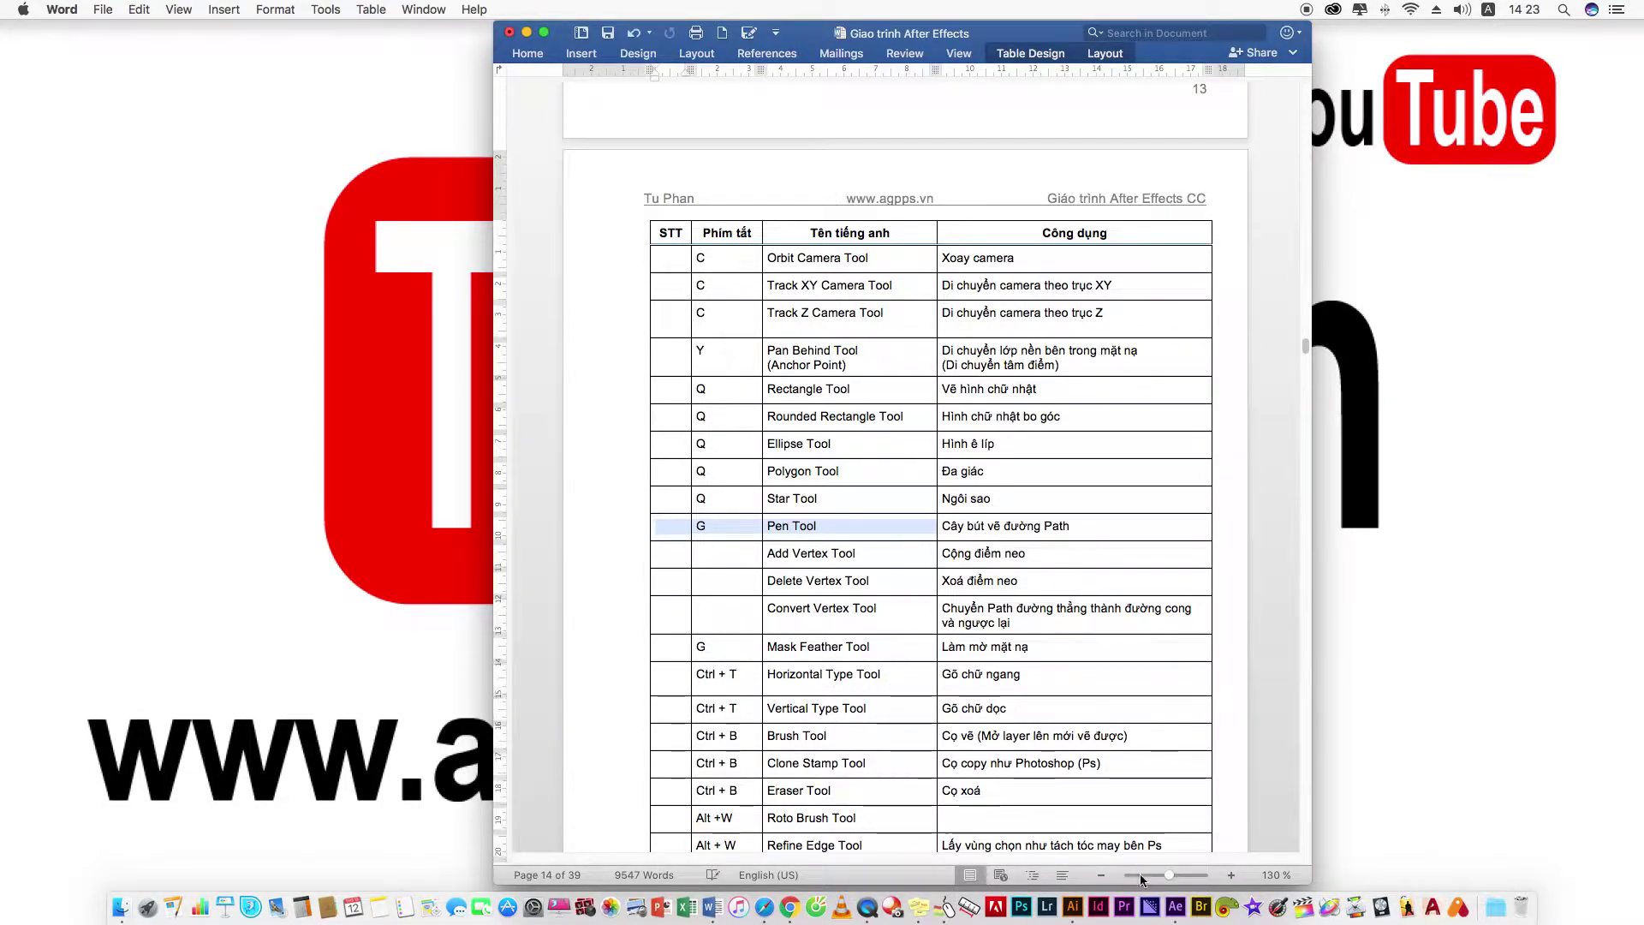
{"action": "left_click", "coordinate": [1231, 875]}
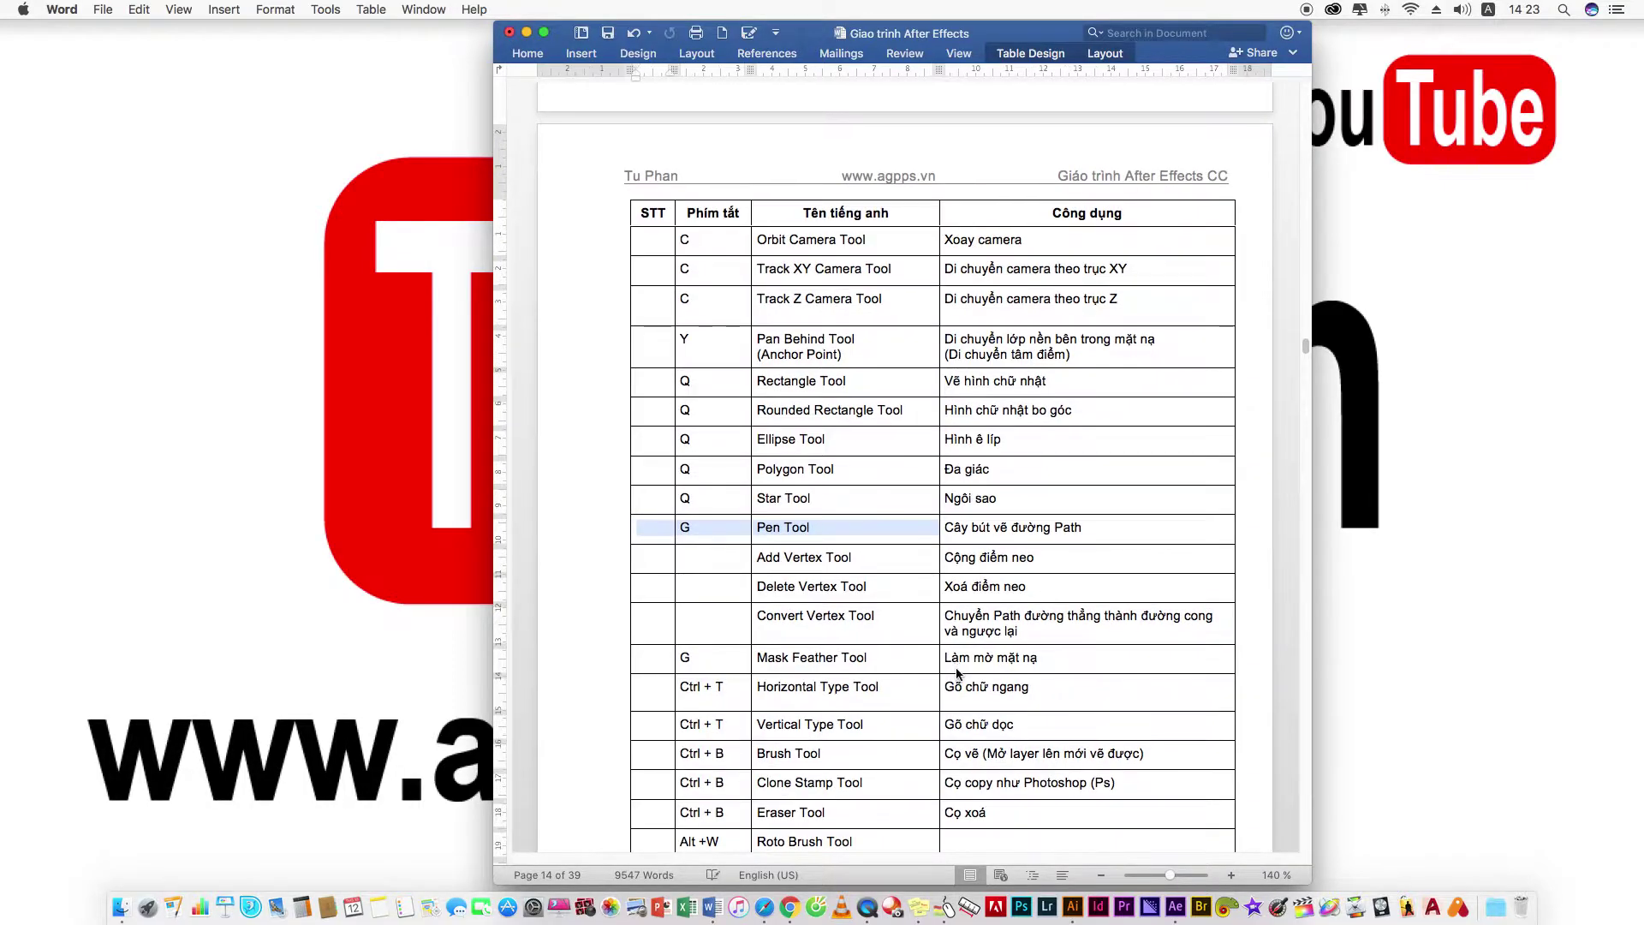
{"action": "scroll", "coordinate": [984, 711], "scroll_direction": "up", "scroll_amount": 10}
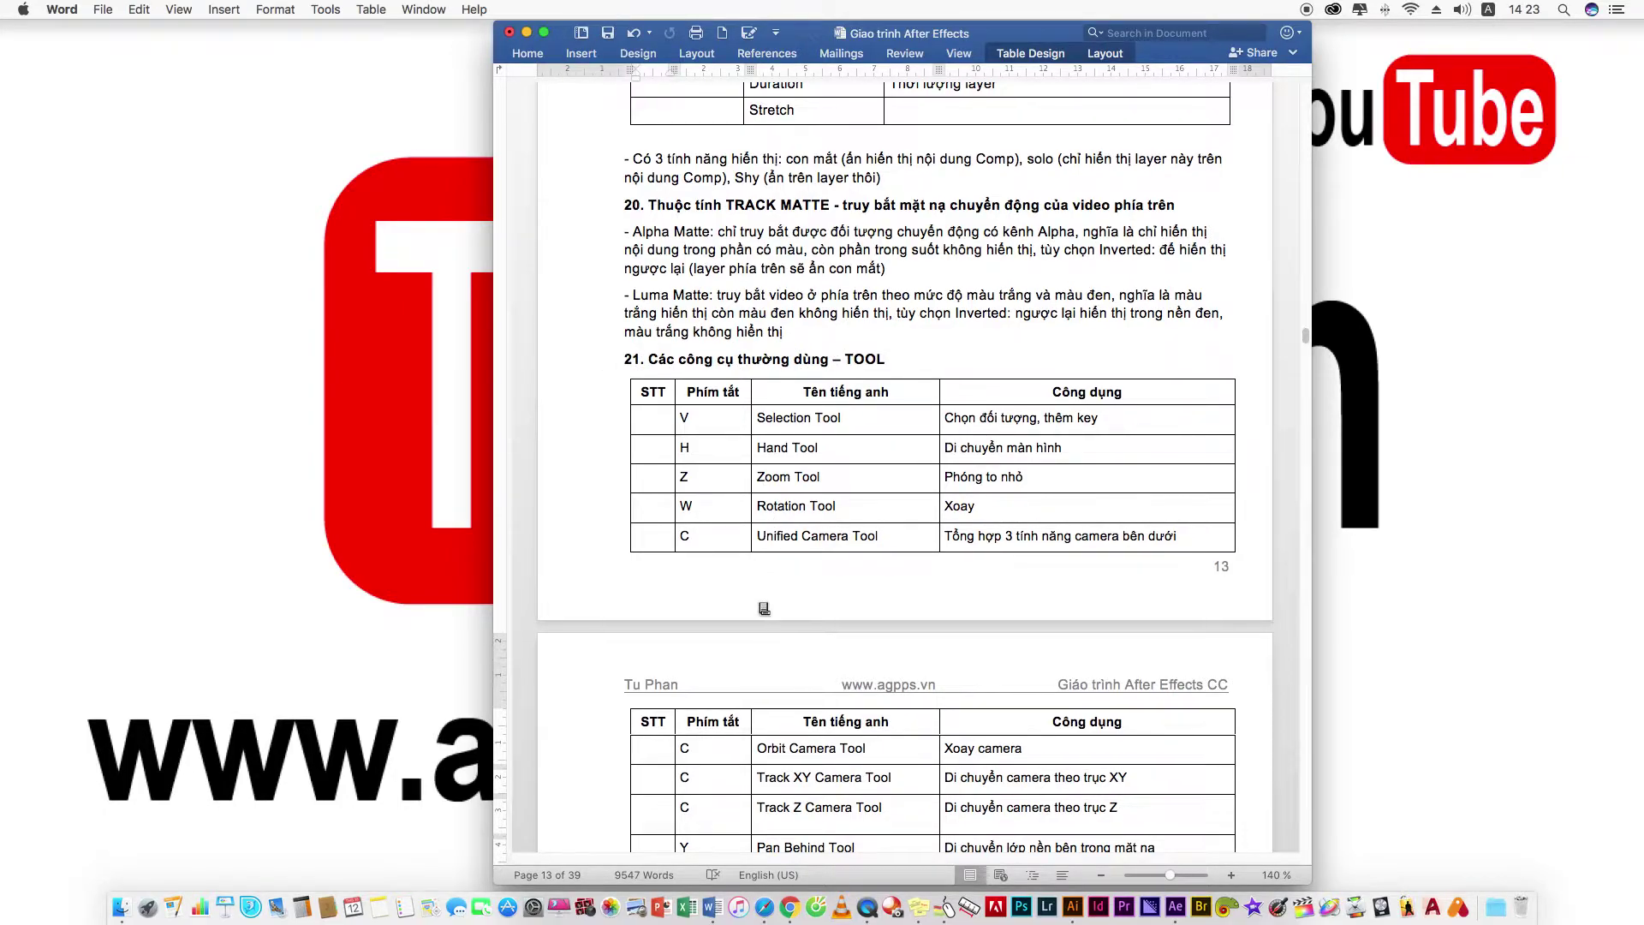
{"action": "scroll", "coordinate": [763, 607], "scroll_direction": "down", "scroll_amount": 5}
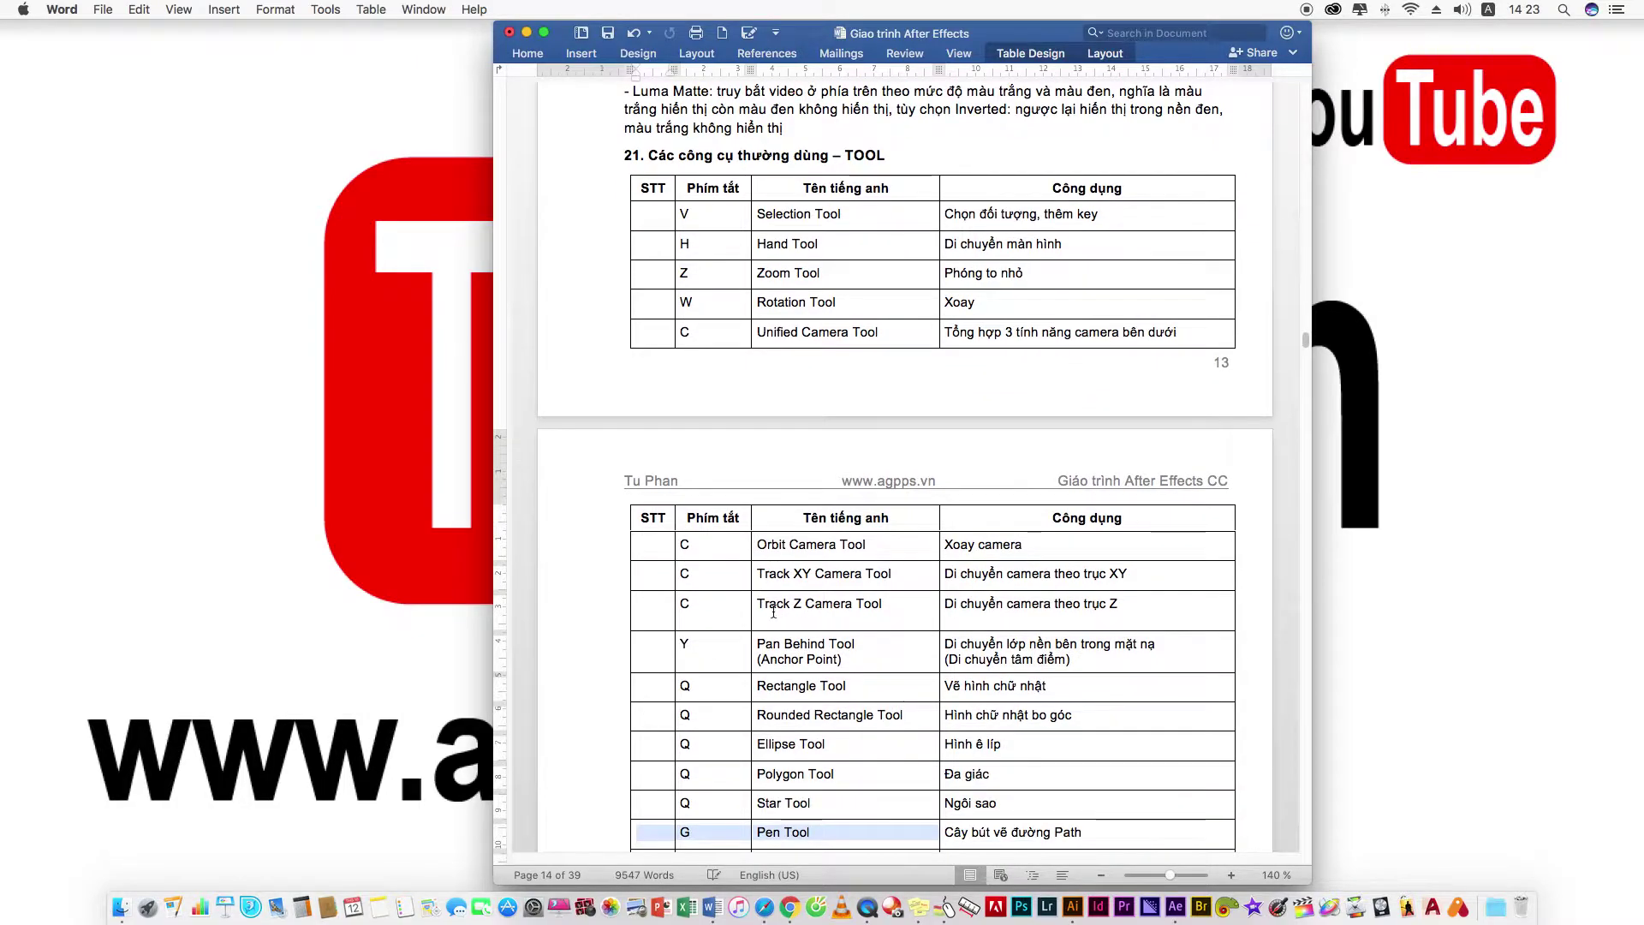
{"action": "scroll", "coordinate": [797, 620], "scroll_direction": "down", "scroll_amount": 3}
{"action": "scroll", "coordinate": [770, 619], "scroll_direction": "down", "scroll_amount": 2}
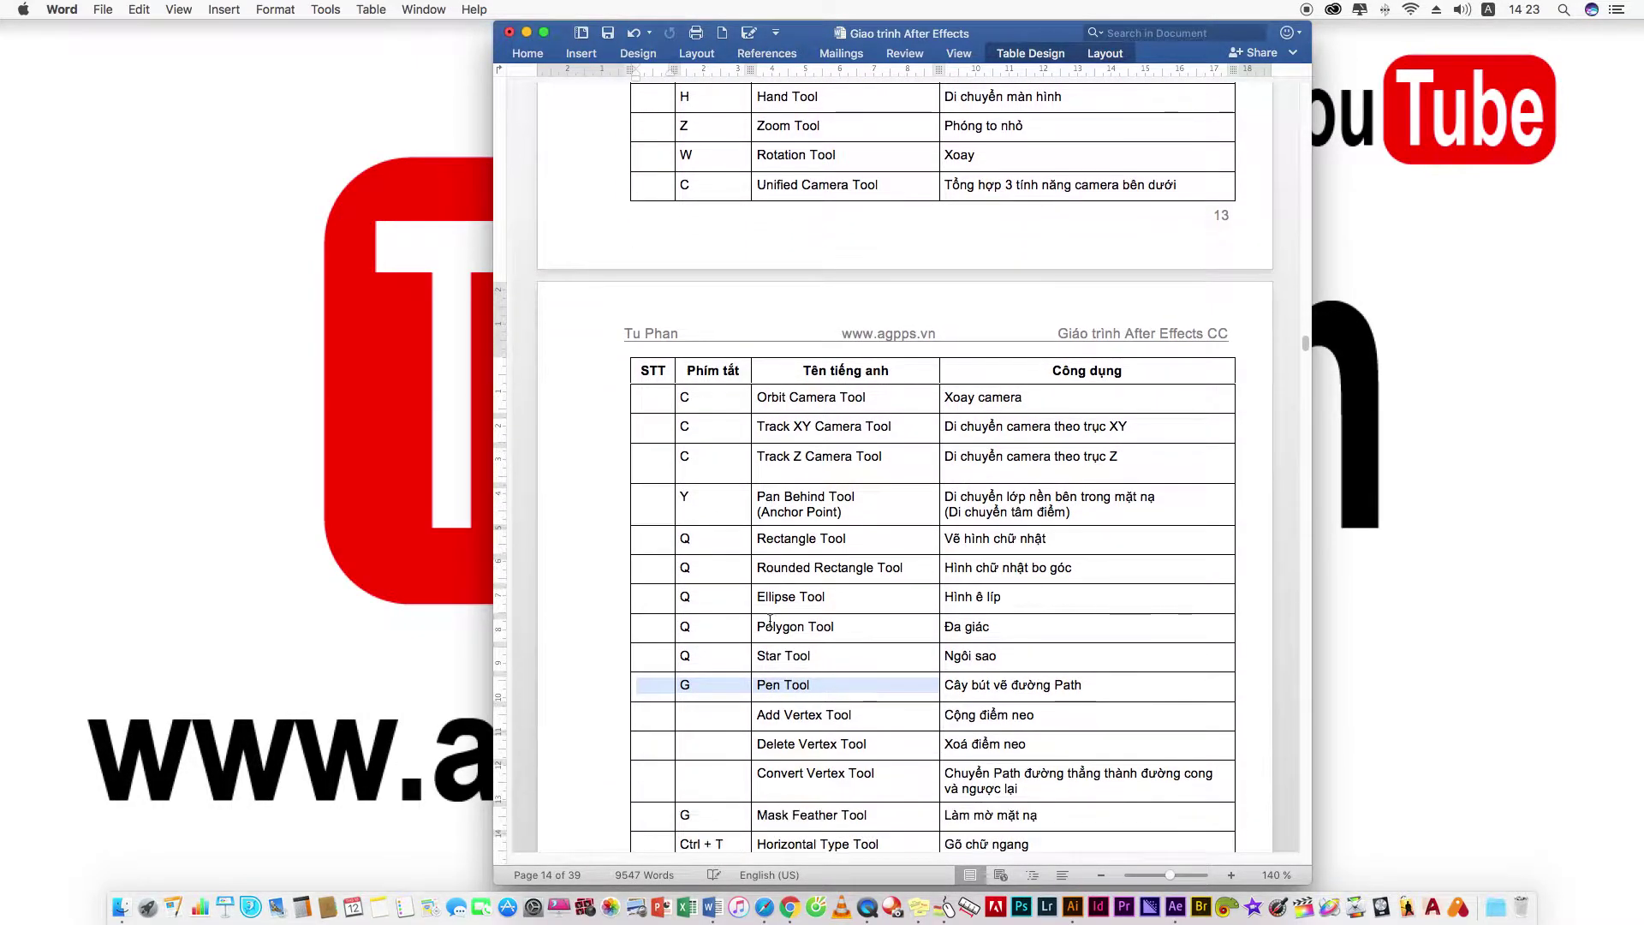
{"action": "scroll", "coordinate": [769, 621], "scroll_direction": "down", "scroll_amount": 2}
{"action": "scroll", "coordinate": [768, 622], "scroll_direction": "down", "scroll_amount": 2}
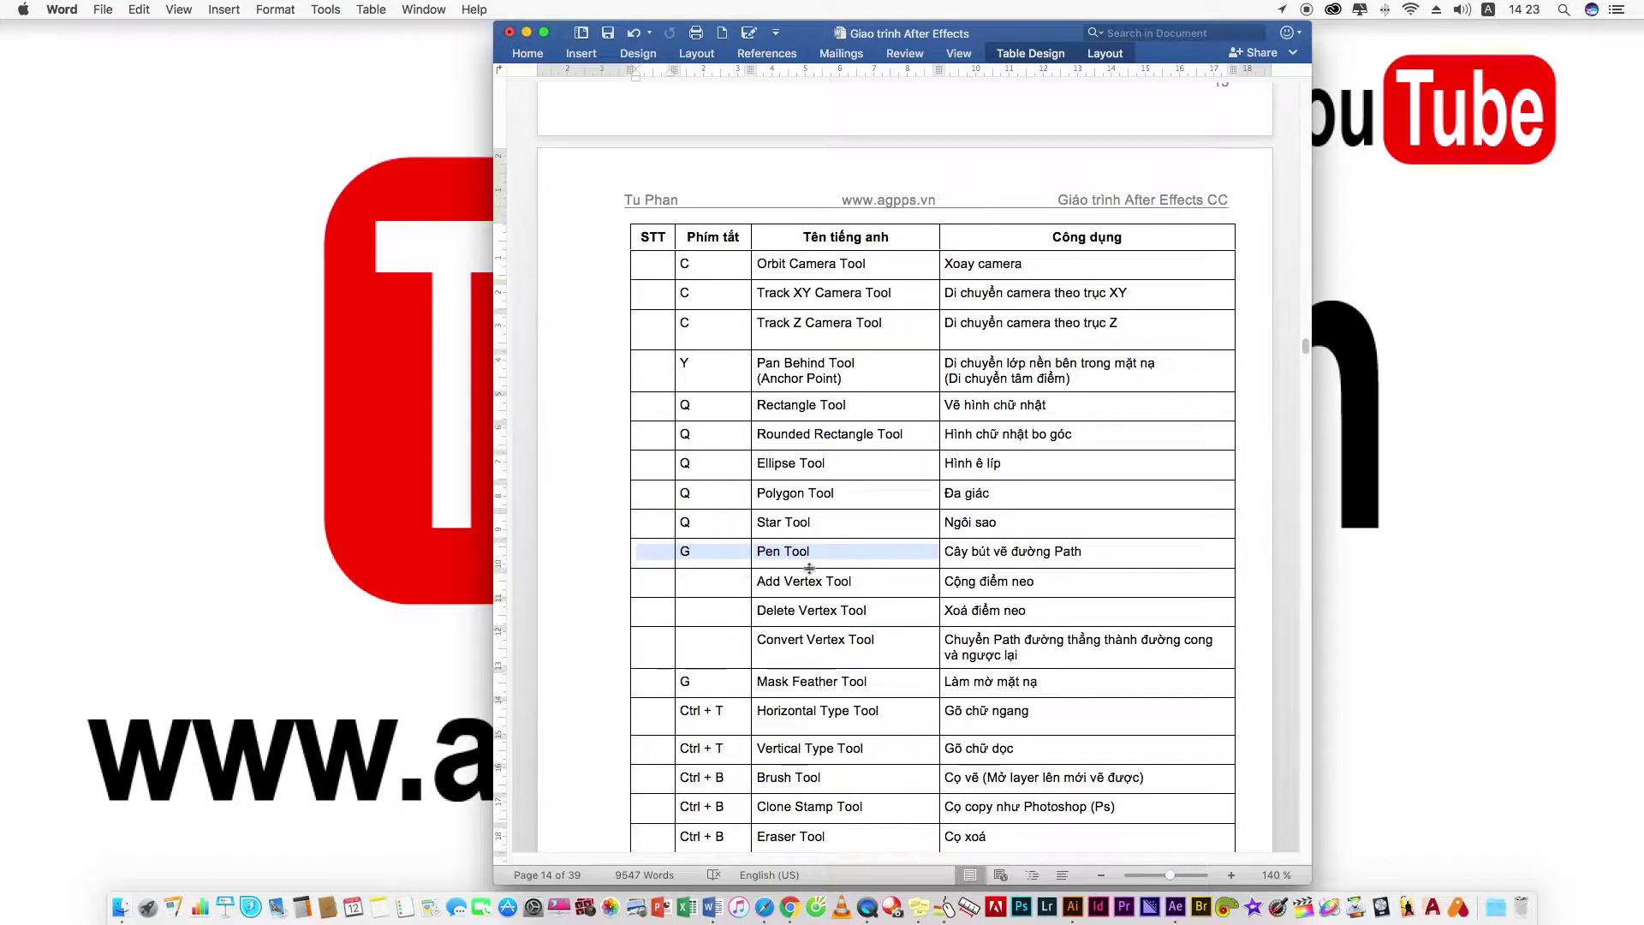
Minimize Word, then in After Effects create Comp 1 from the HDV/HDTV 720 25 preset (1280×720, 25 fps).
{"action": "left_click", "coordinate": [526, 32]}
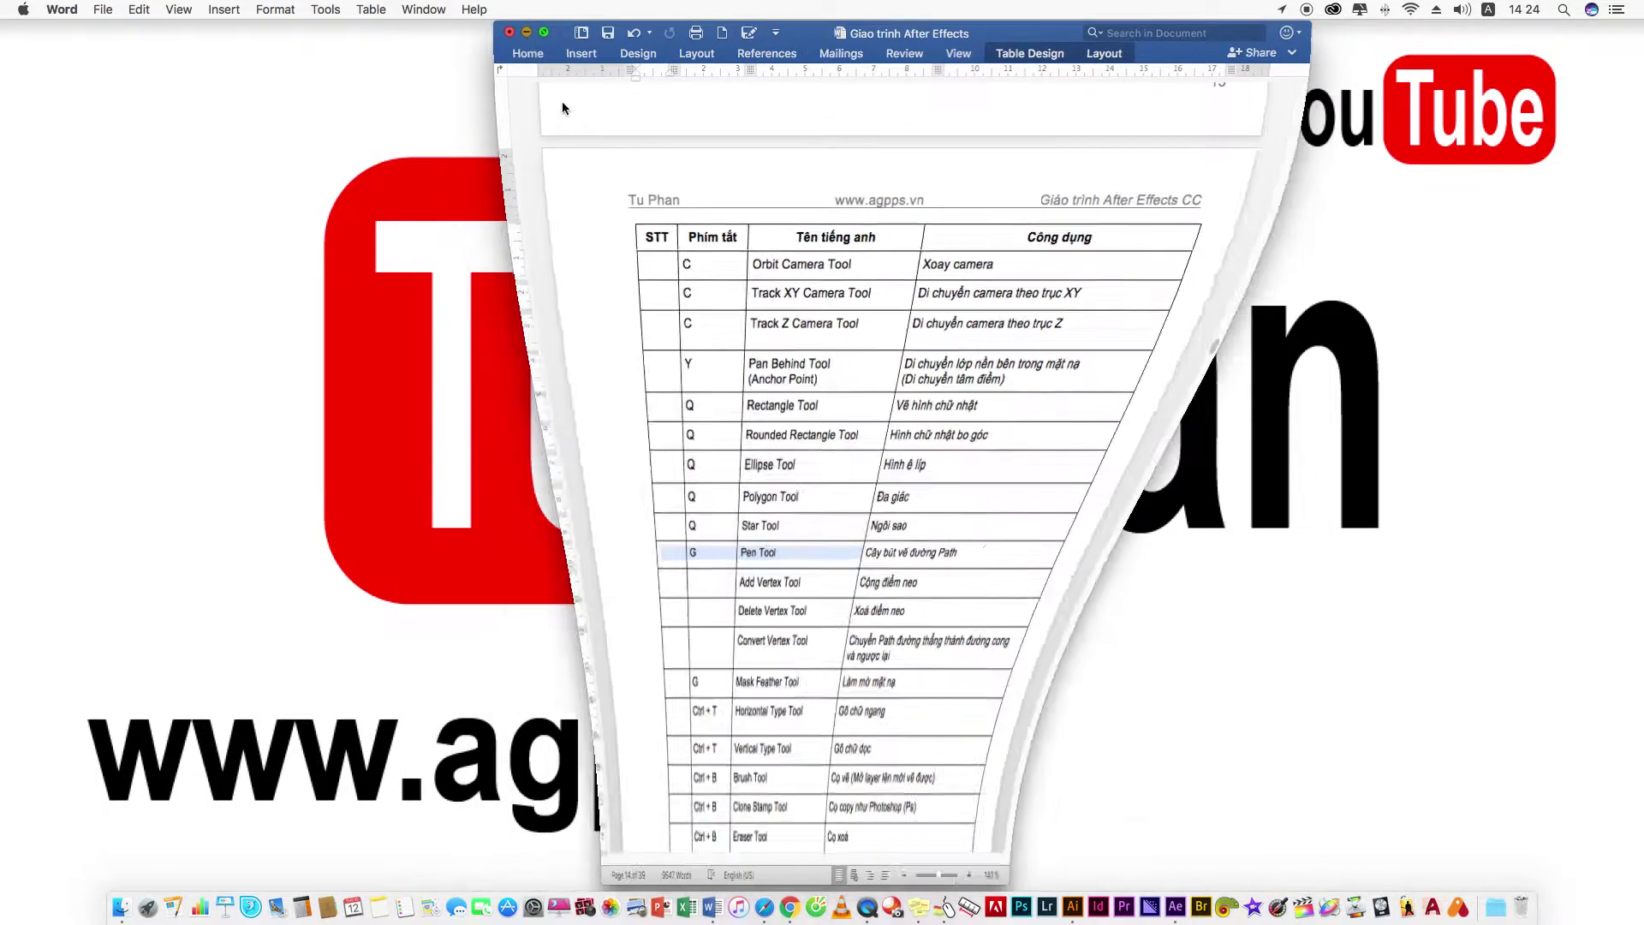
{"action": "left_click", "coordinate": [1174, 906]}
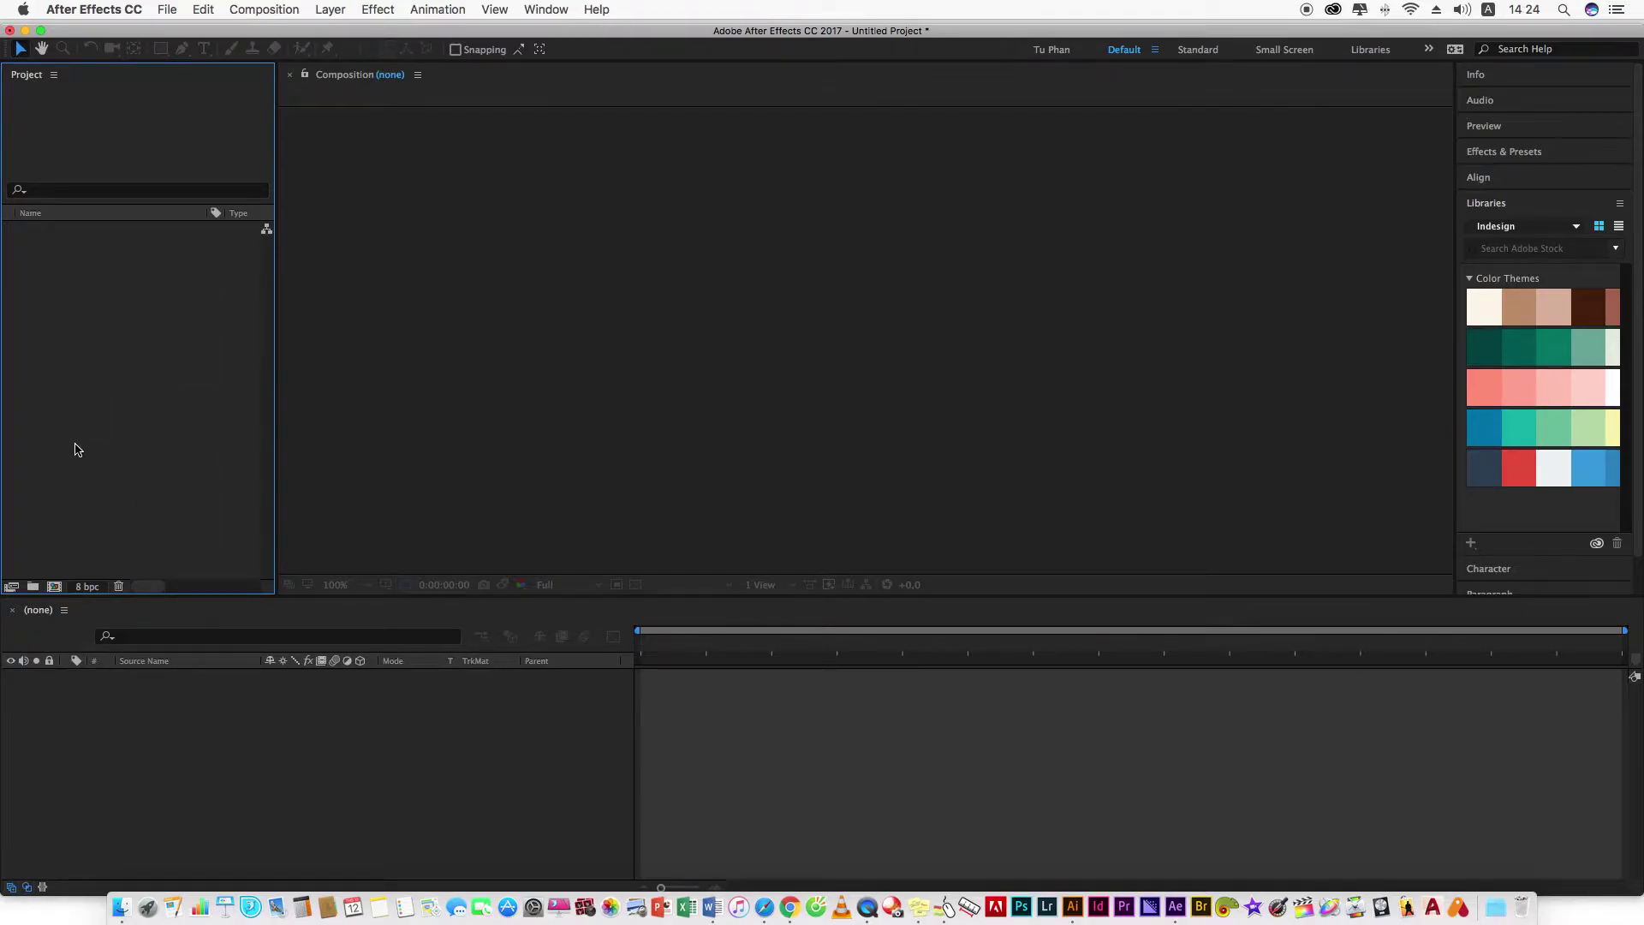
{"action": "left_click", "coordinate": [54, 586]}
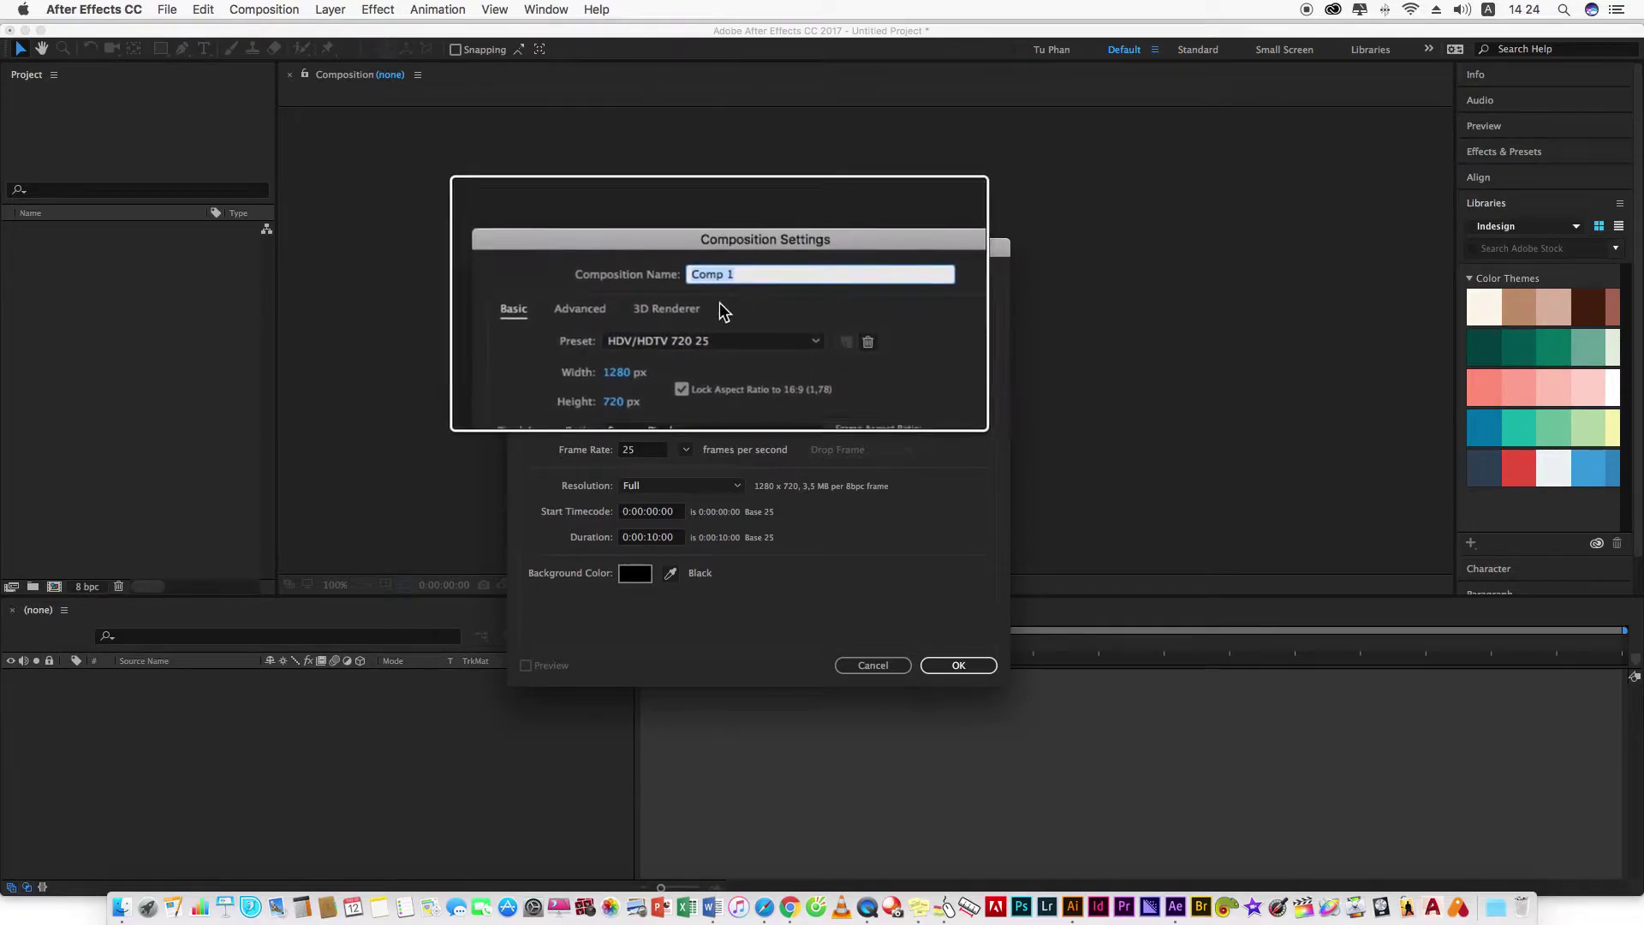
{"action": "left_click", "coordinate": [685, 338]}
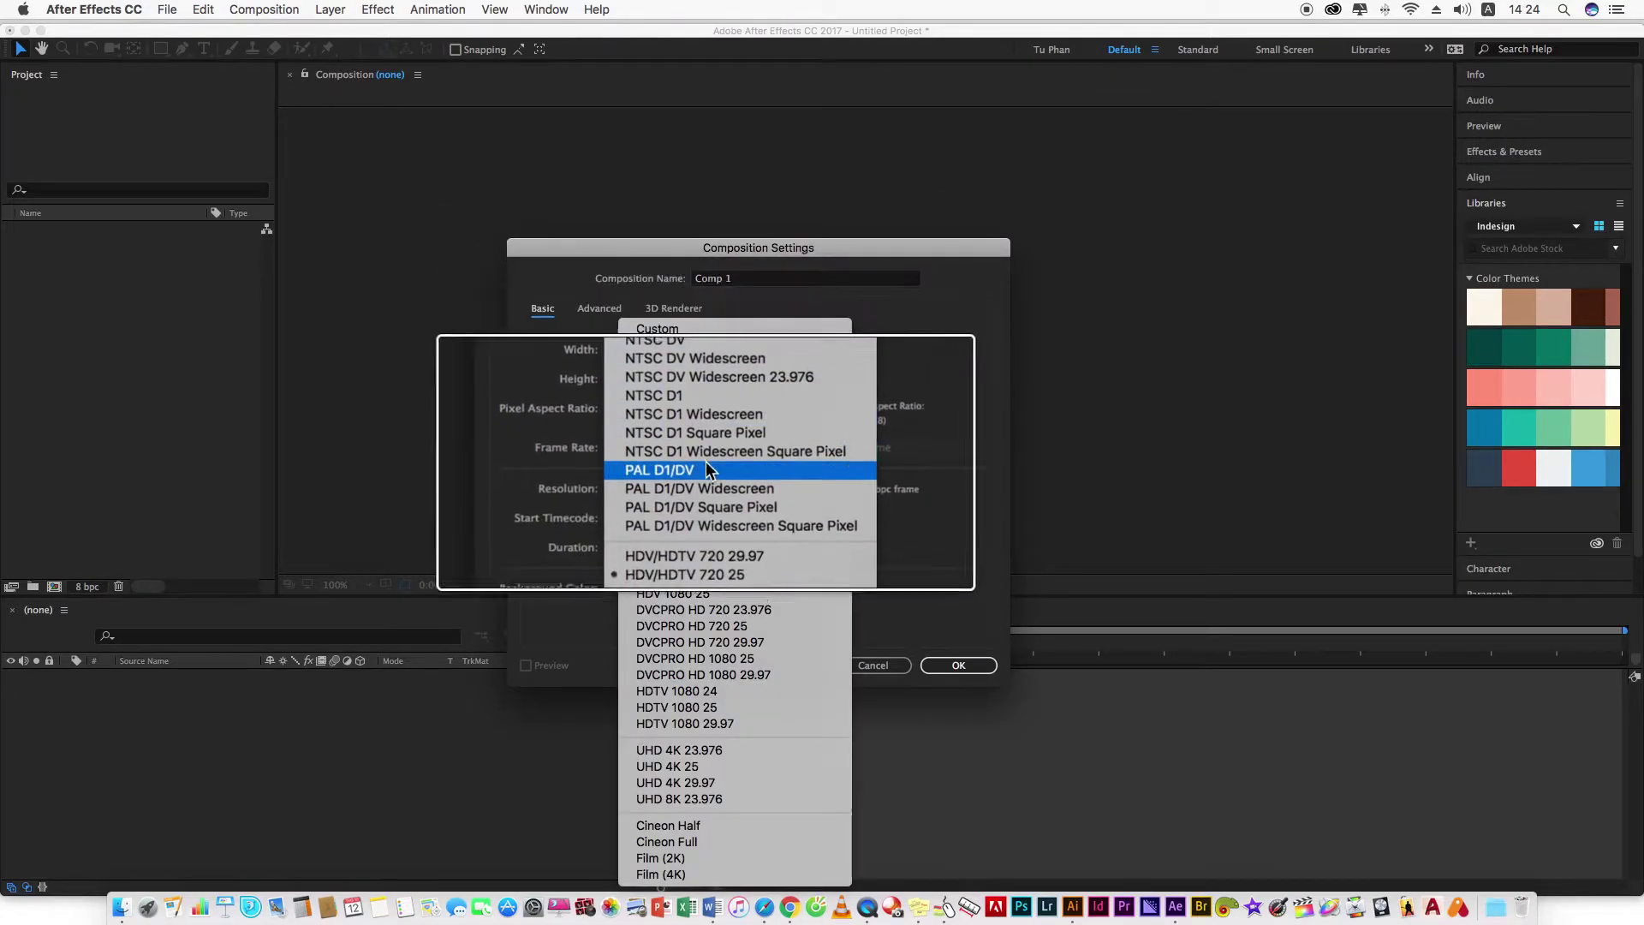
{"action": "left_click", "coordinate": [717, 563]}
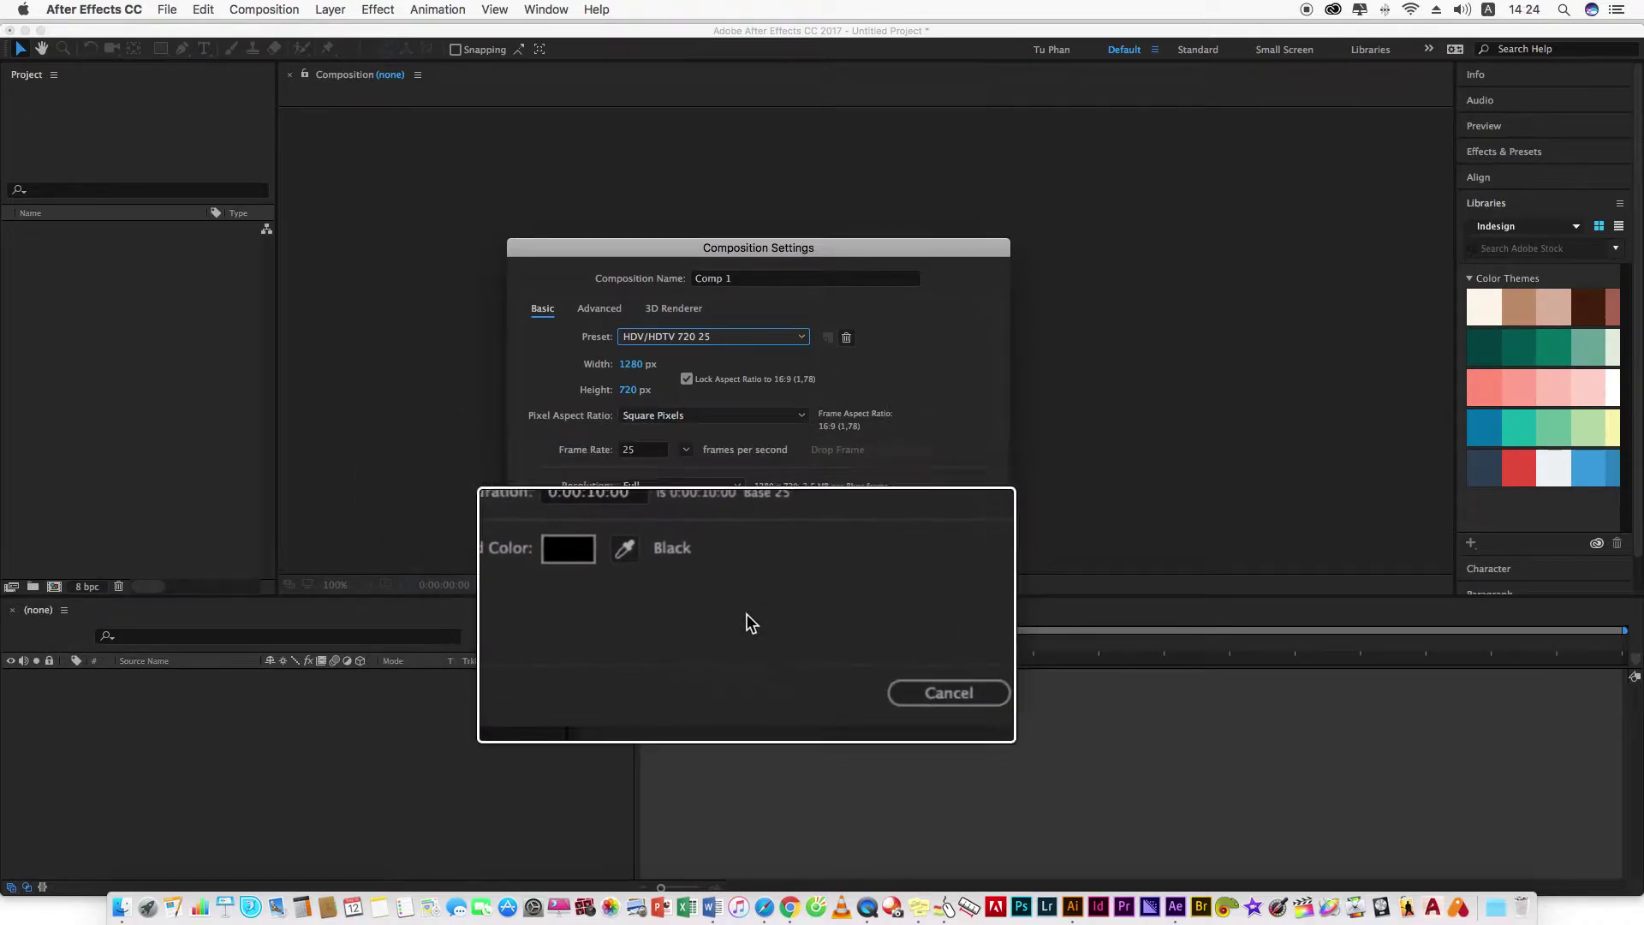
{"action": "left_click", "coordinate": [953, 666]}
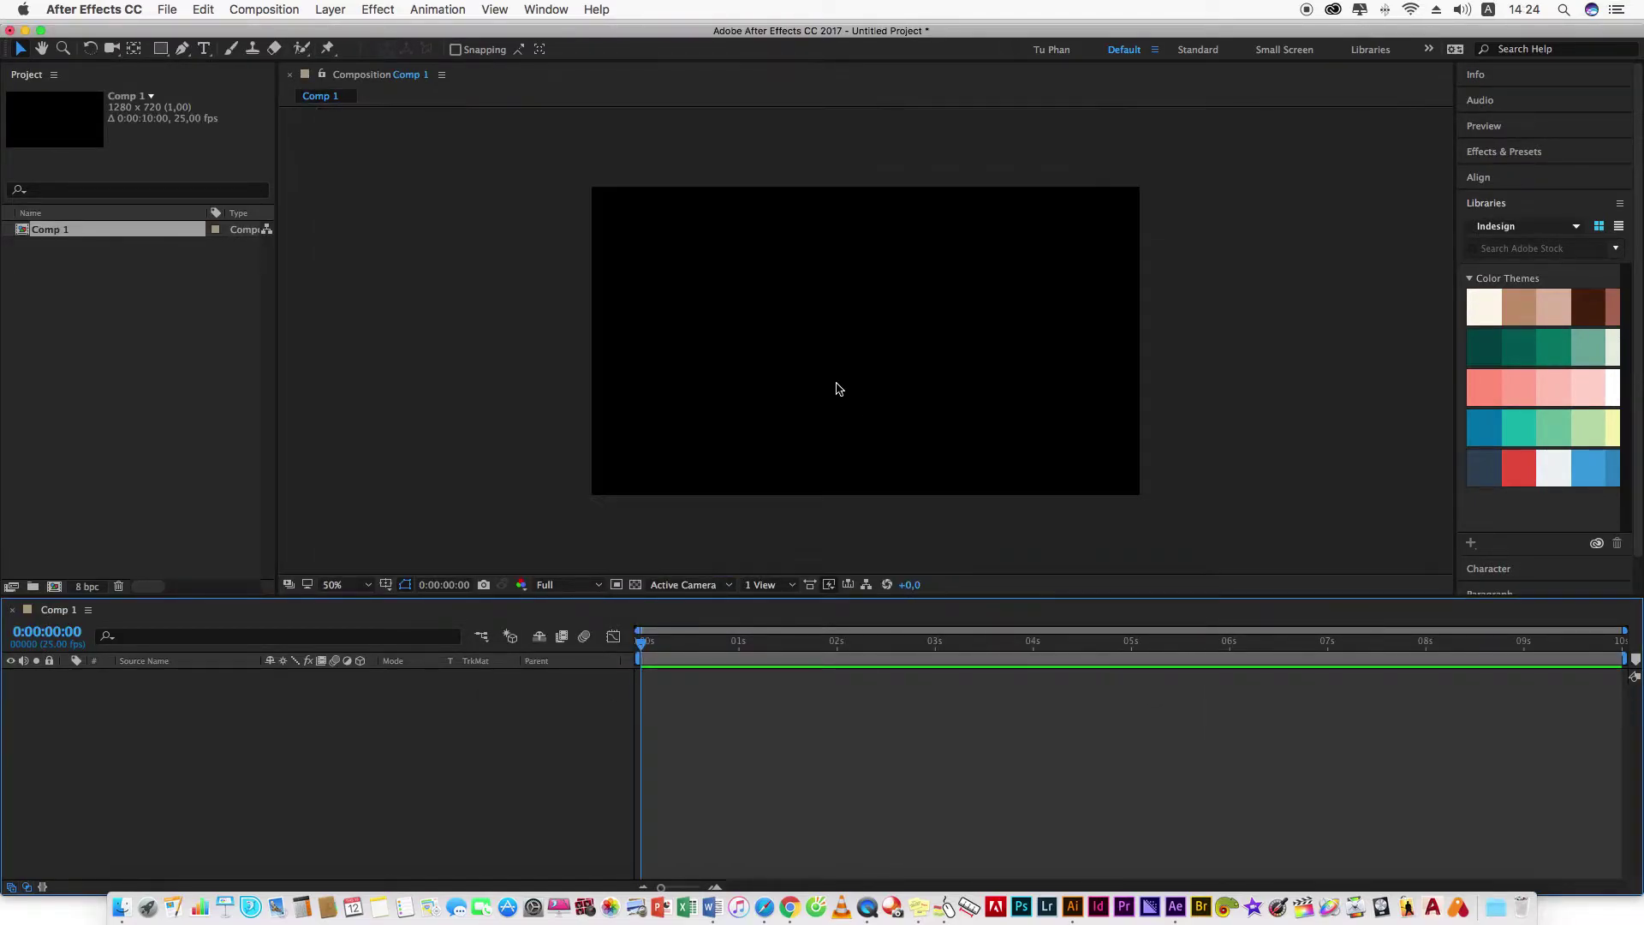
Pan the comp view, then with the Pen tool place a first point near the top-left, creating Shape Layer 1.
{"action": "key", "text": "h"}
{"action": "left_click_drag", "start_coordinate": [839, 388], "coordinate": [799, 374]}
{"action": "key", "text": "v"}
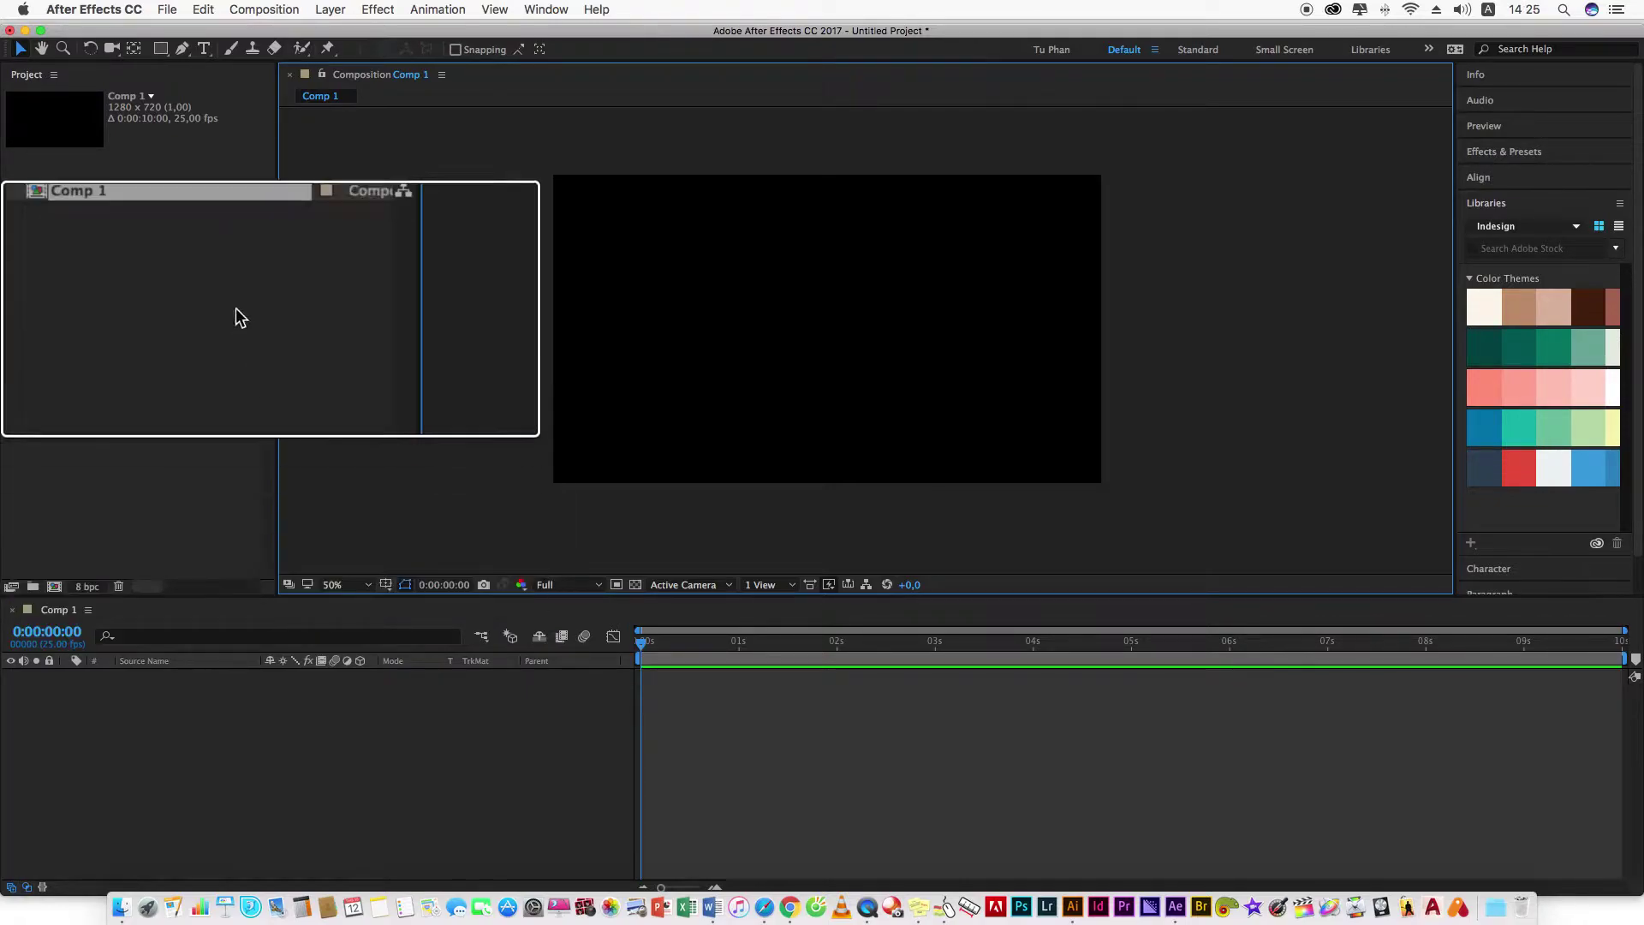
{"action": "left_click", "coordinate": [271, 81]}
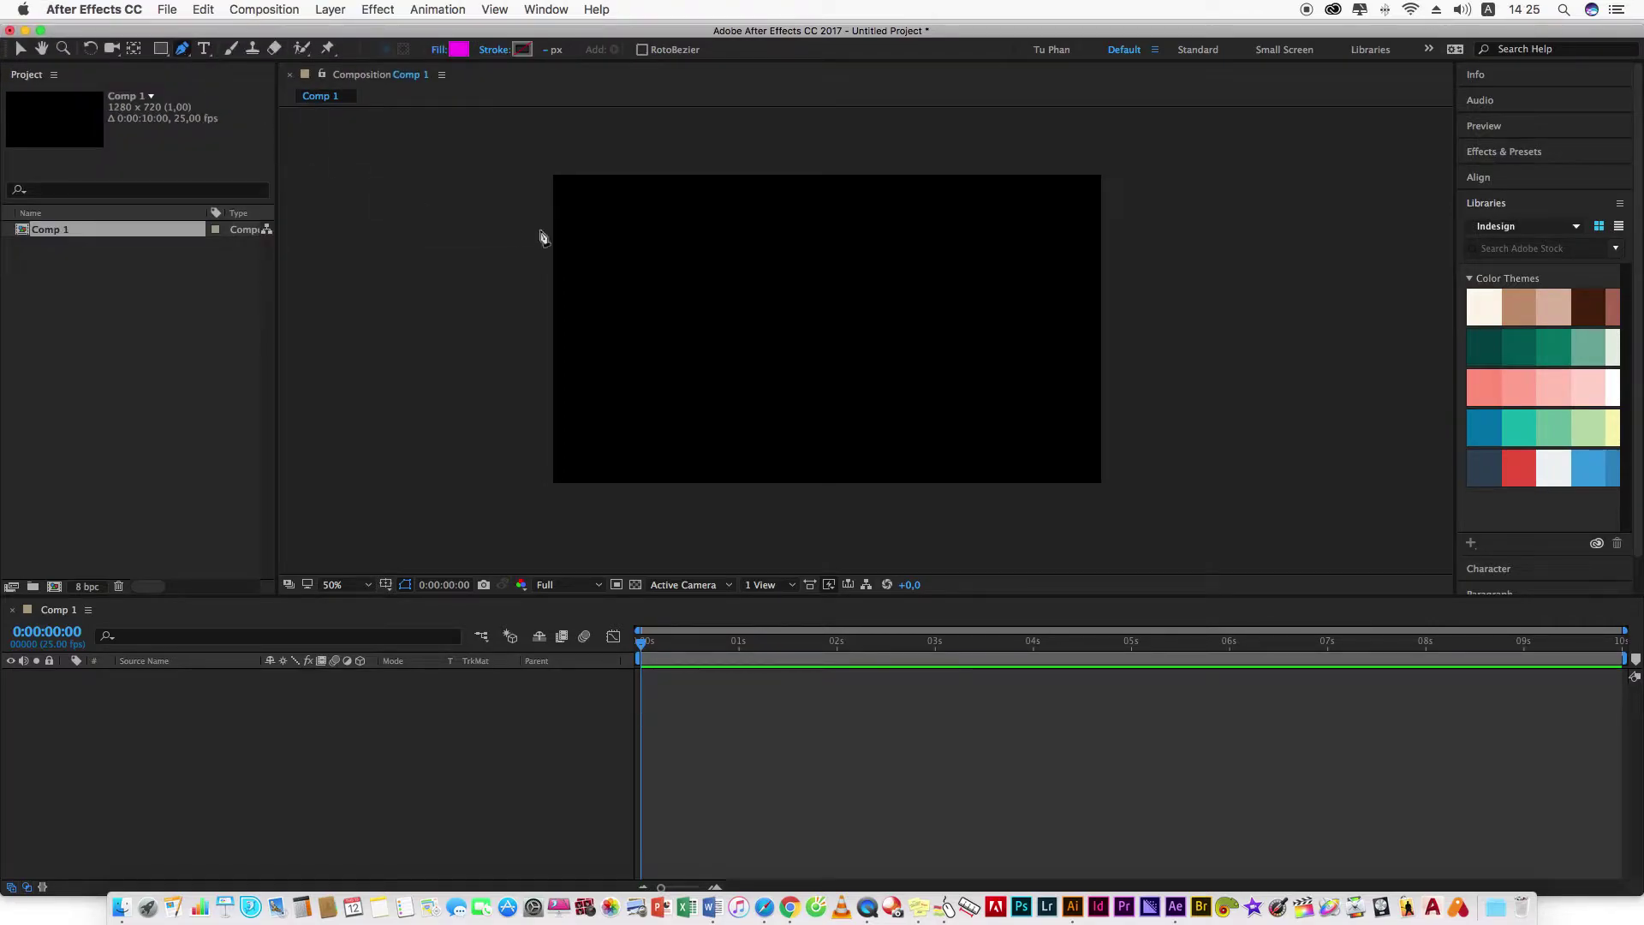
{"action": "scroll", "coordinate": [779, 313], "scroll_direction": "up", "scroll_amount": 2}
{"action": "scroll", "coordinate": [770, 295], "scroll_direction": "down", "scroll_amount": 2}
{"action": "scroll", "coordinate": [761, 295], "scroll_direction": "up", "scroll_amount": 2}
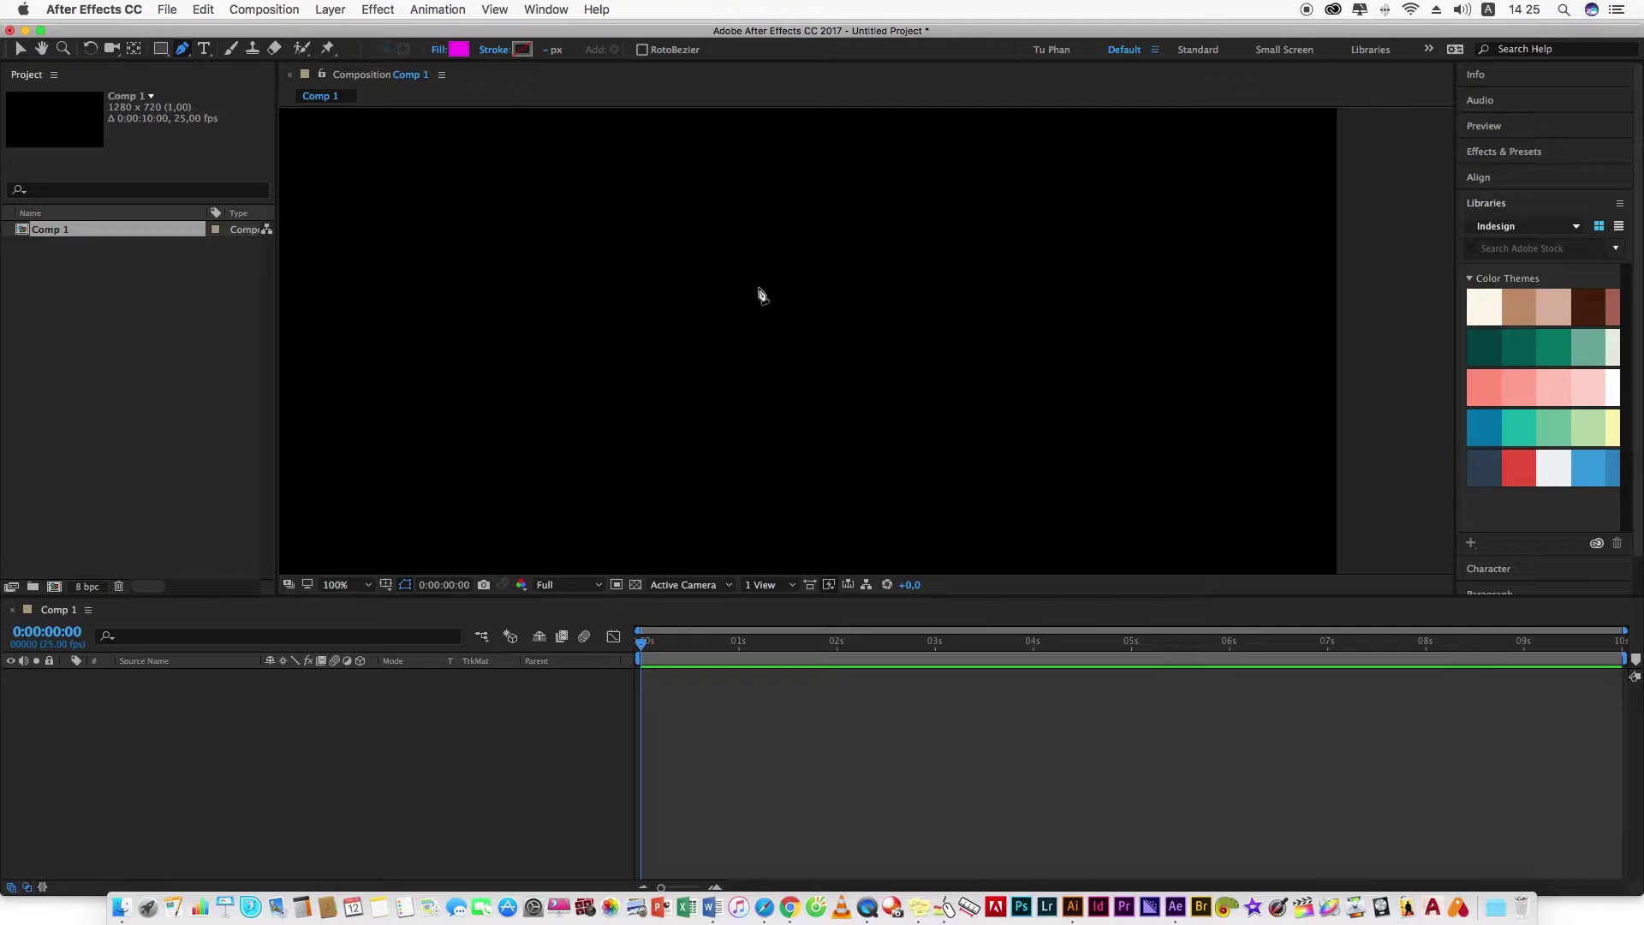
{"action": "left_click", "coordinate": [383, 208]}
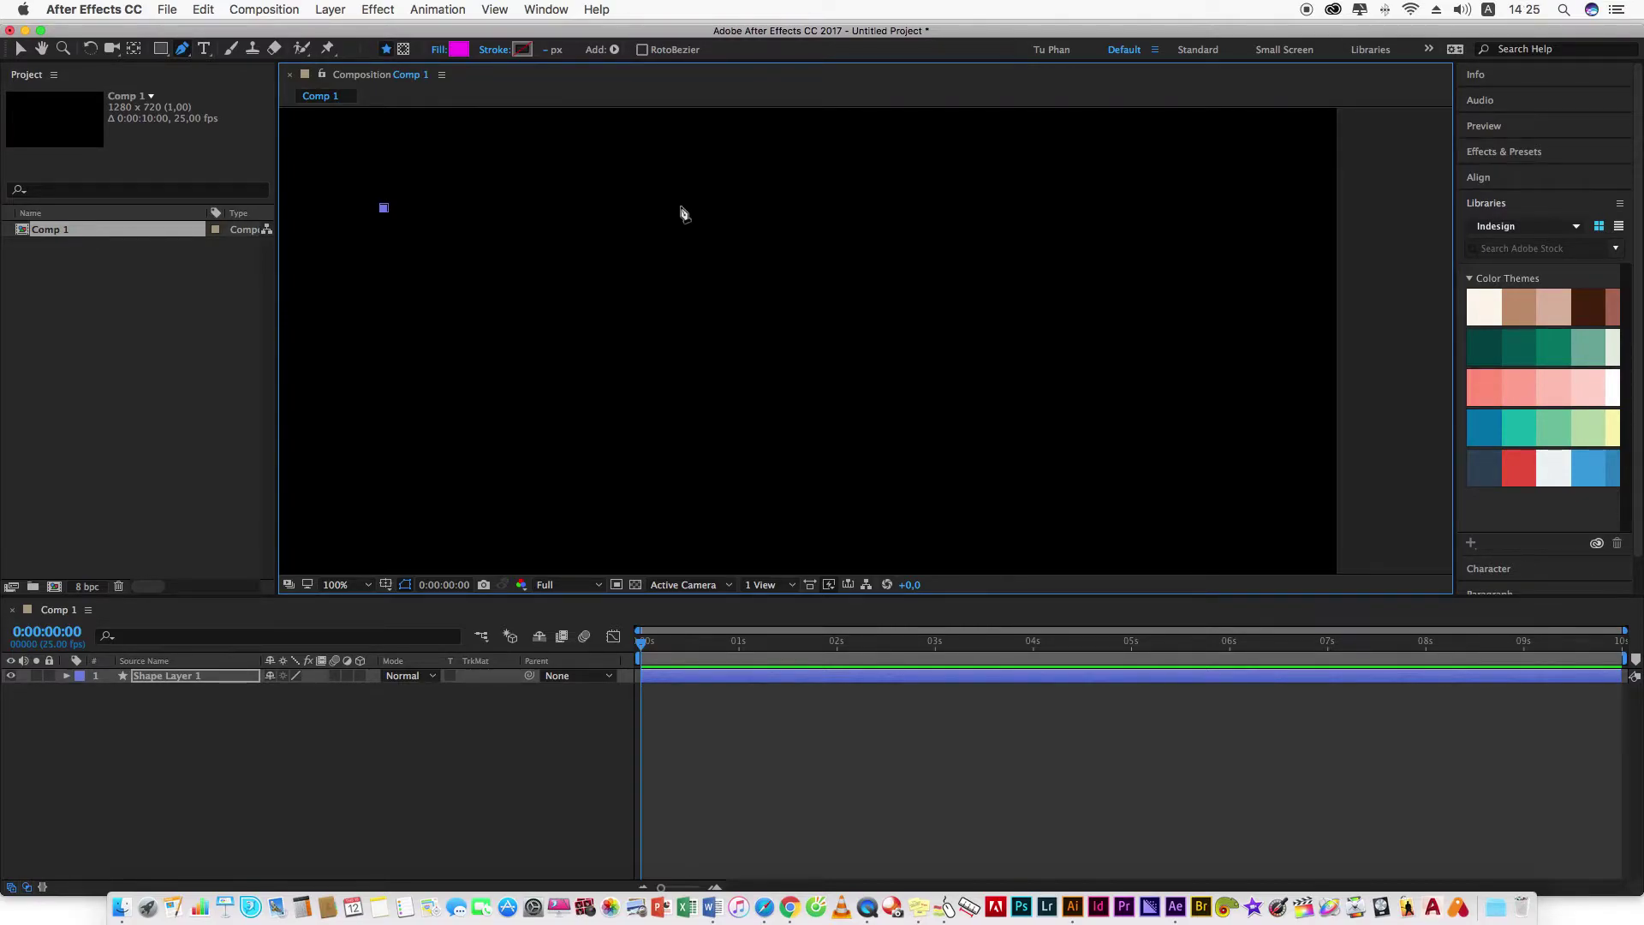
Add three more corners and close the first four-sided magenta shape at its starting point.
{"action": "left_click", "coordinate": [679, 203]}
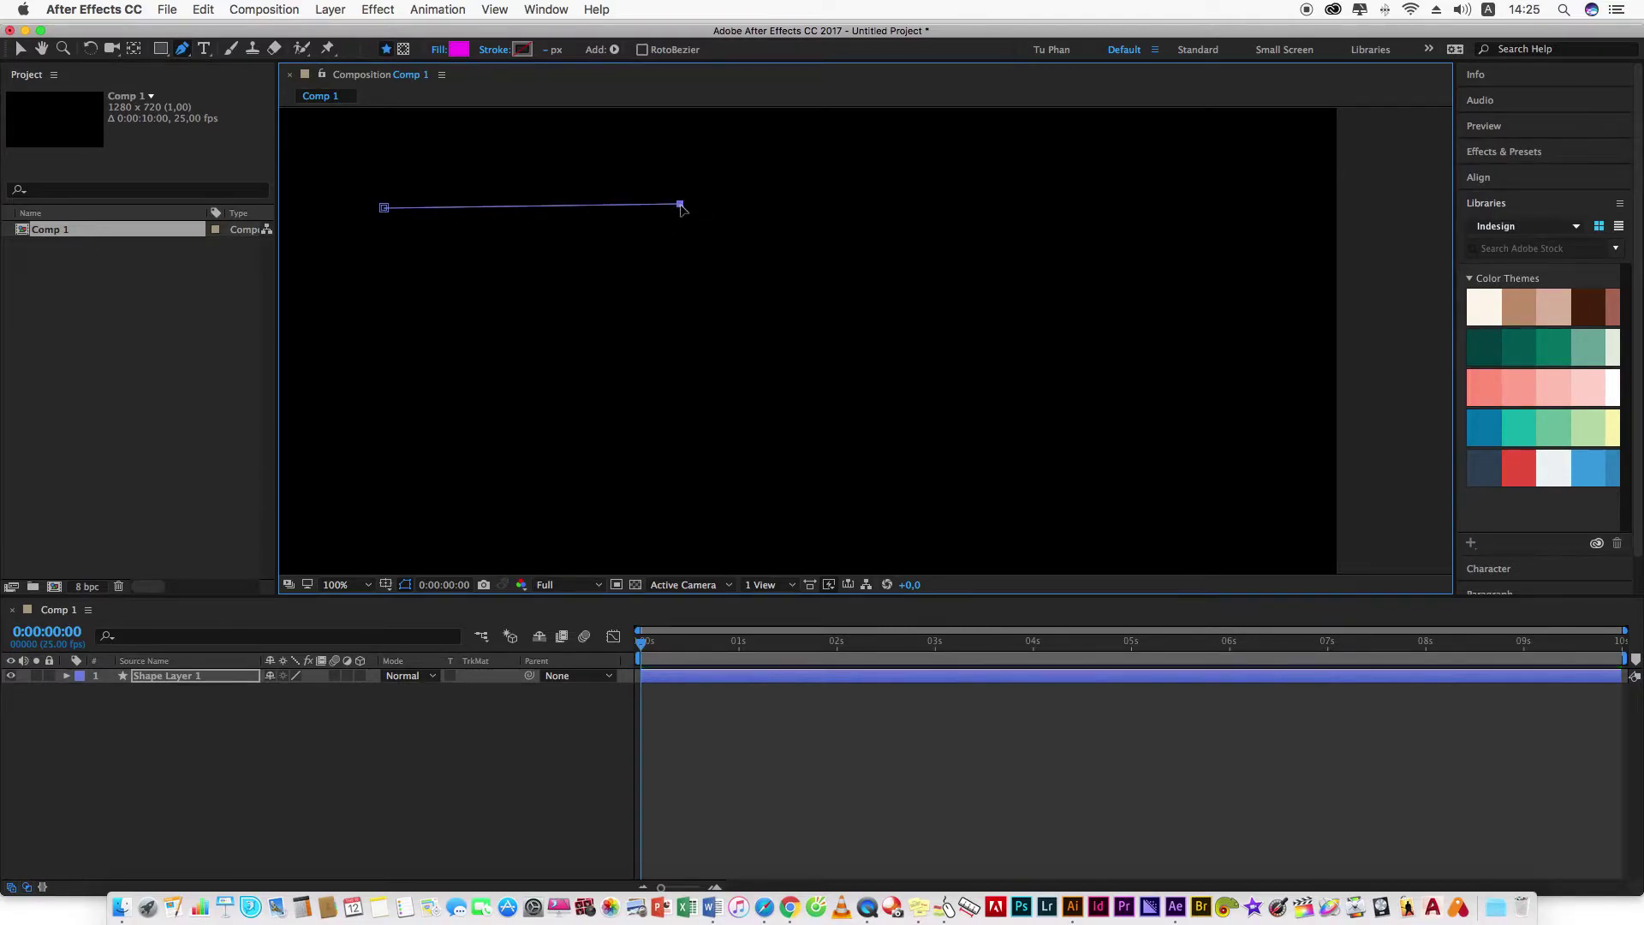
{"action": "left_click", "coordinate": [688, 491]}
{"action": "left_click", "coordinate": [388, 493]}
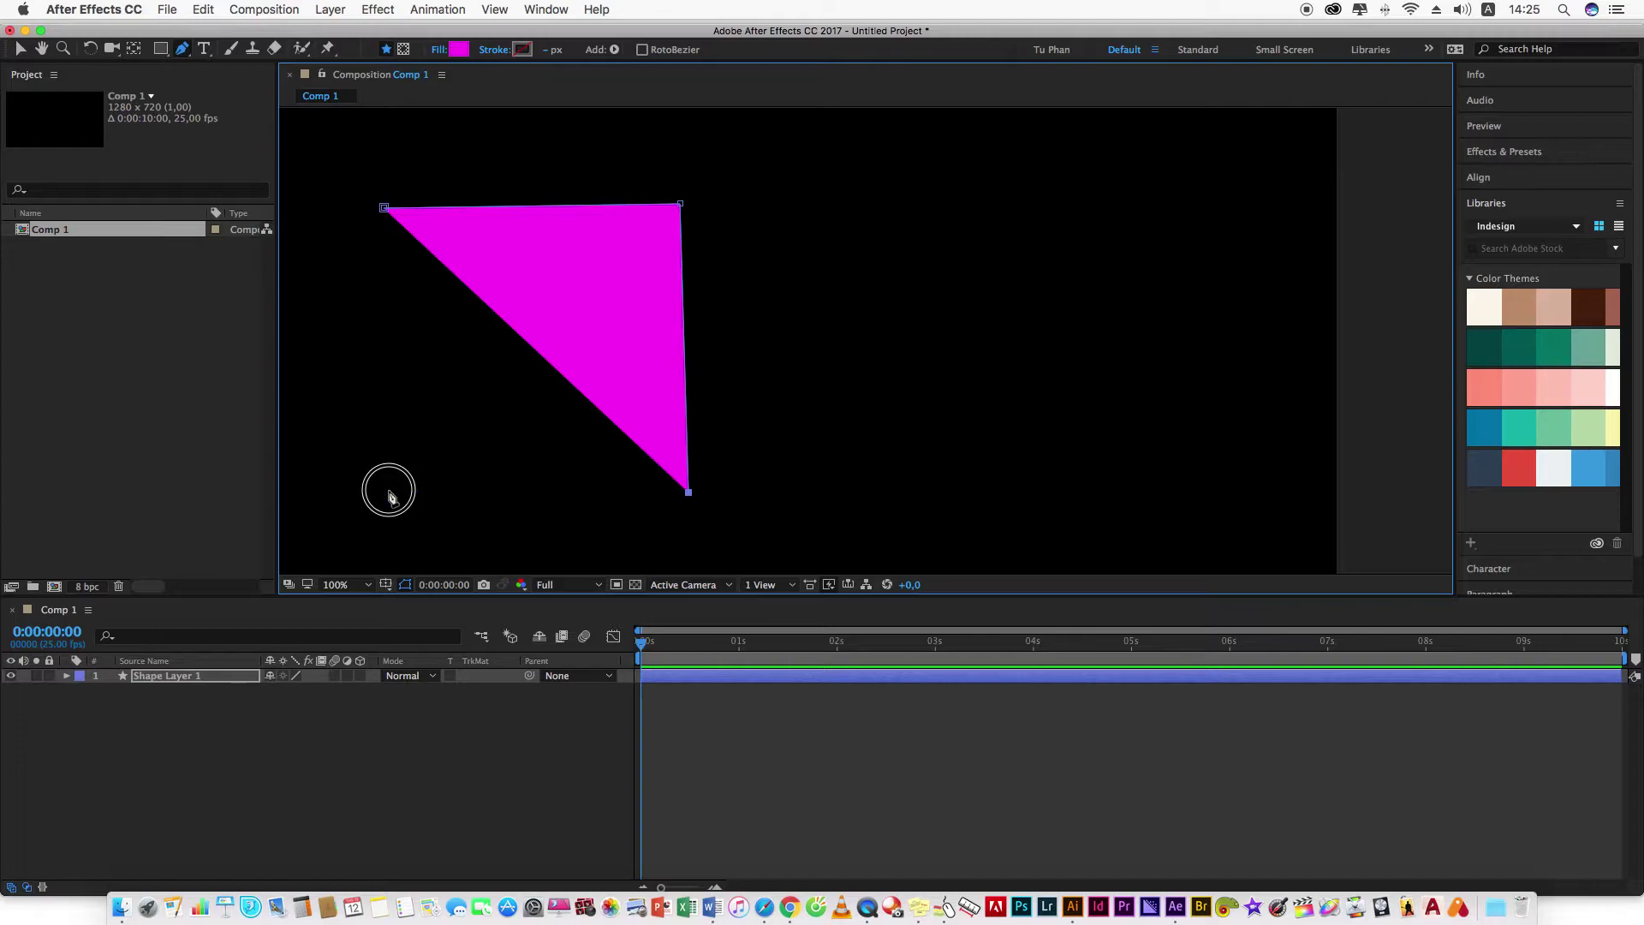
{"action": "left_click", "coordinate": [385, 209]}
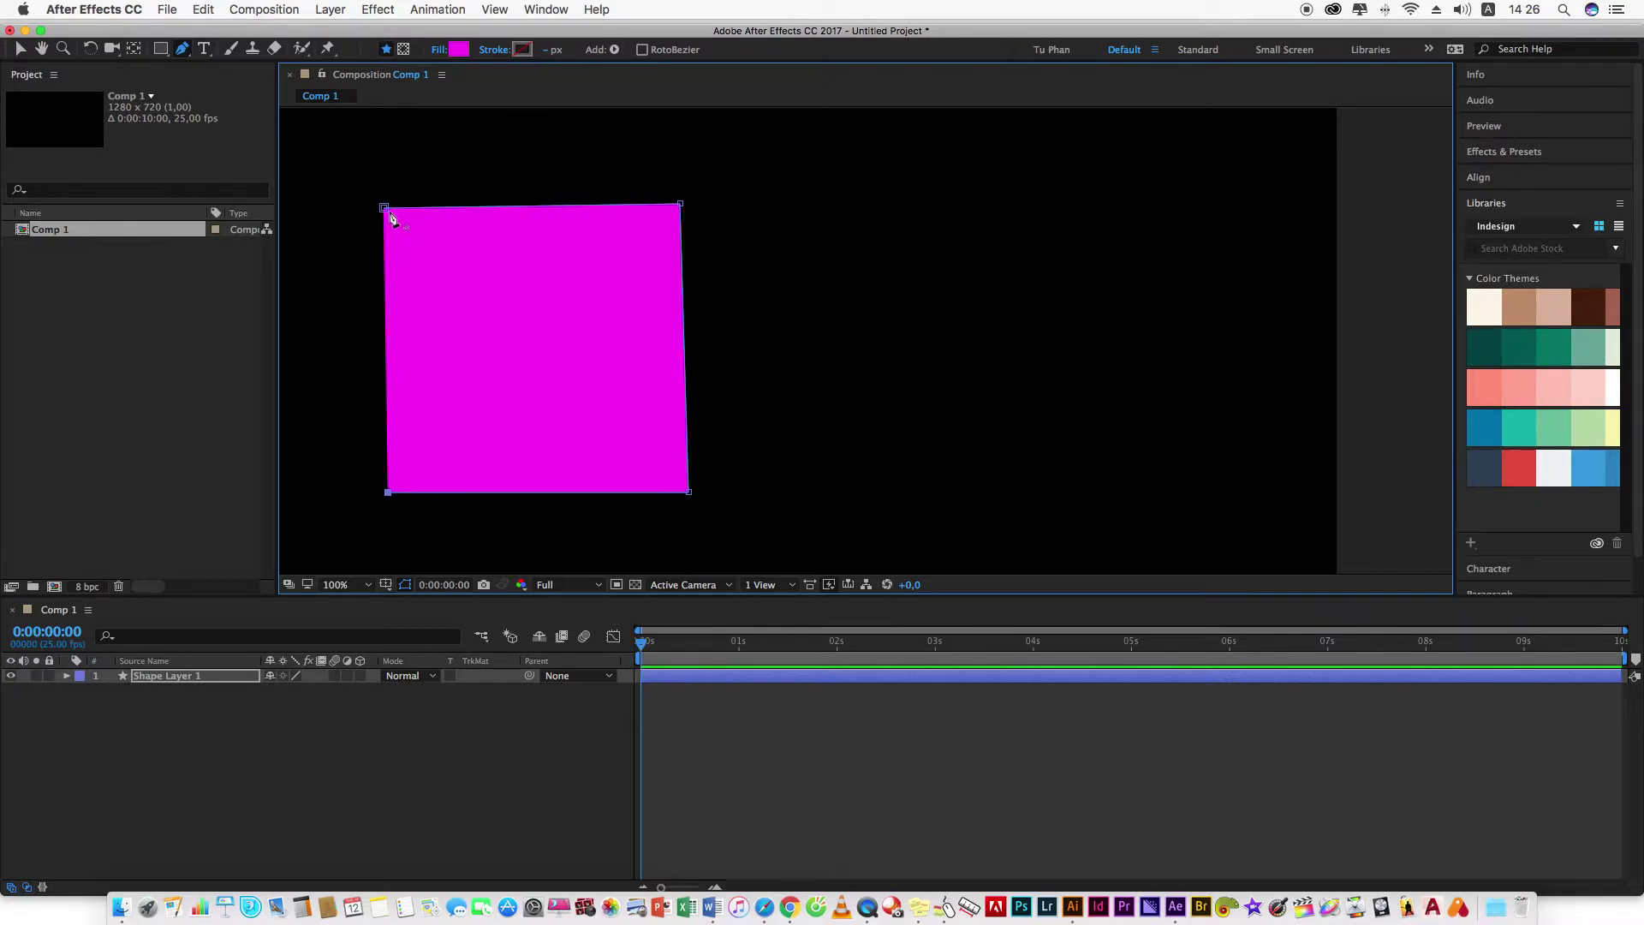
{"action": "left_click", "coordinate": [385, 208]}
Recentre the view and draw a second closed magenta rectangle in the upper middle.
{"action": "key", "text": "comma"}
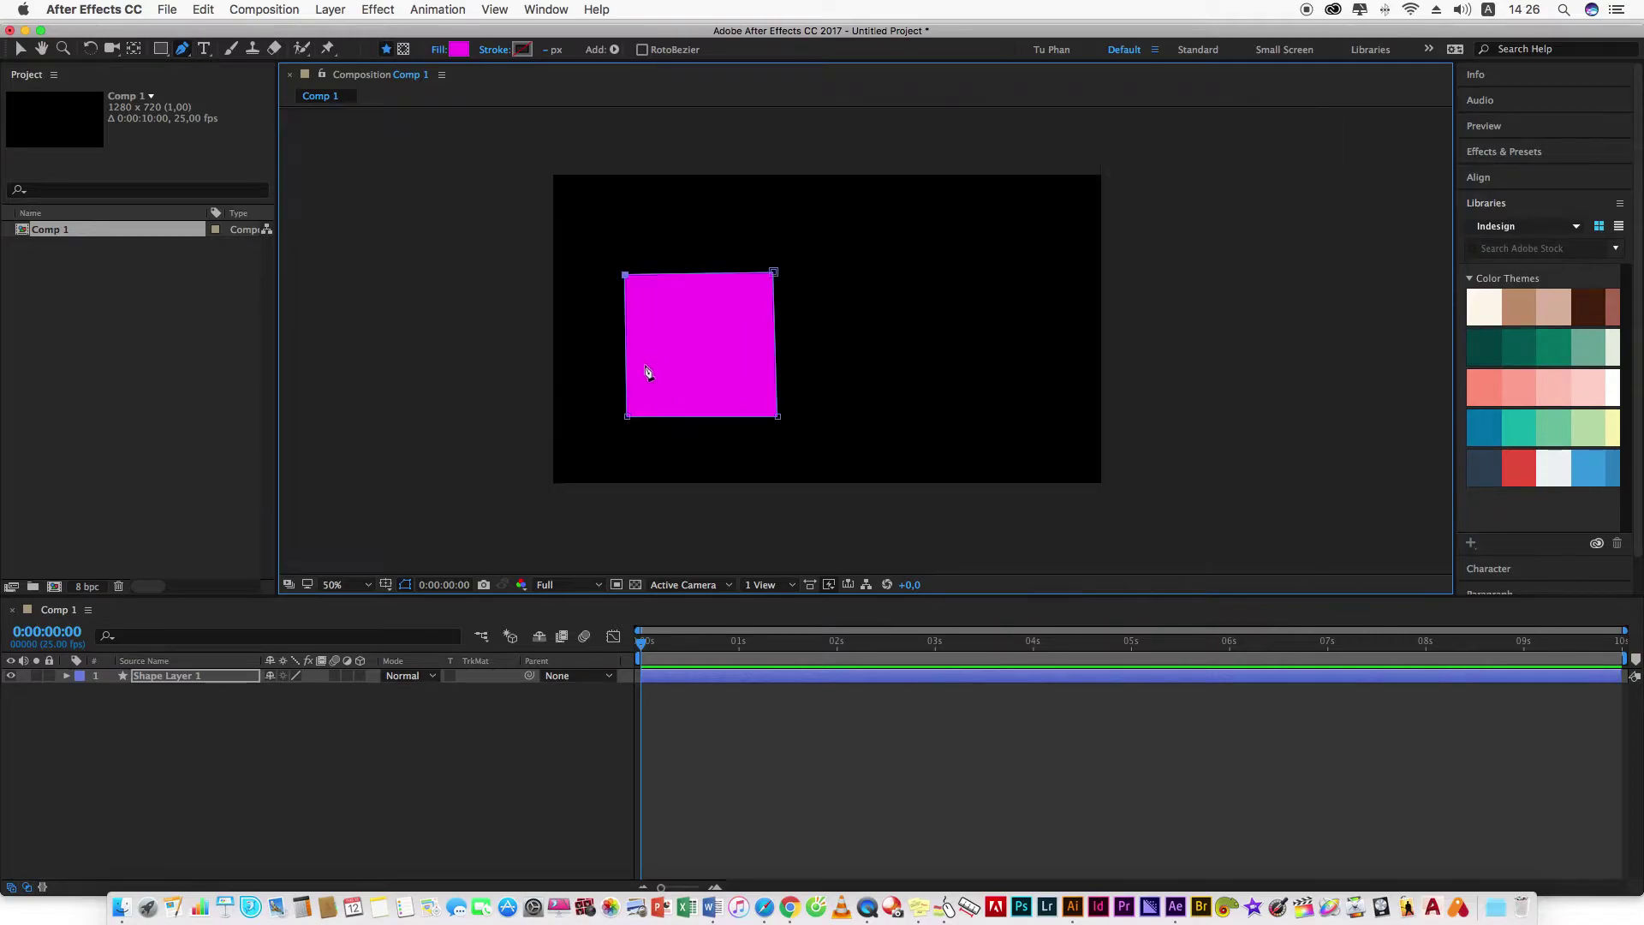
{"action": "left_click_drag", "start_coordinate": [764, 345], "coordinate": [581, 387]}
{"action": "key", "text": "period"}
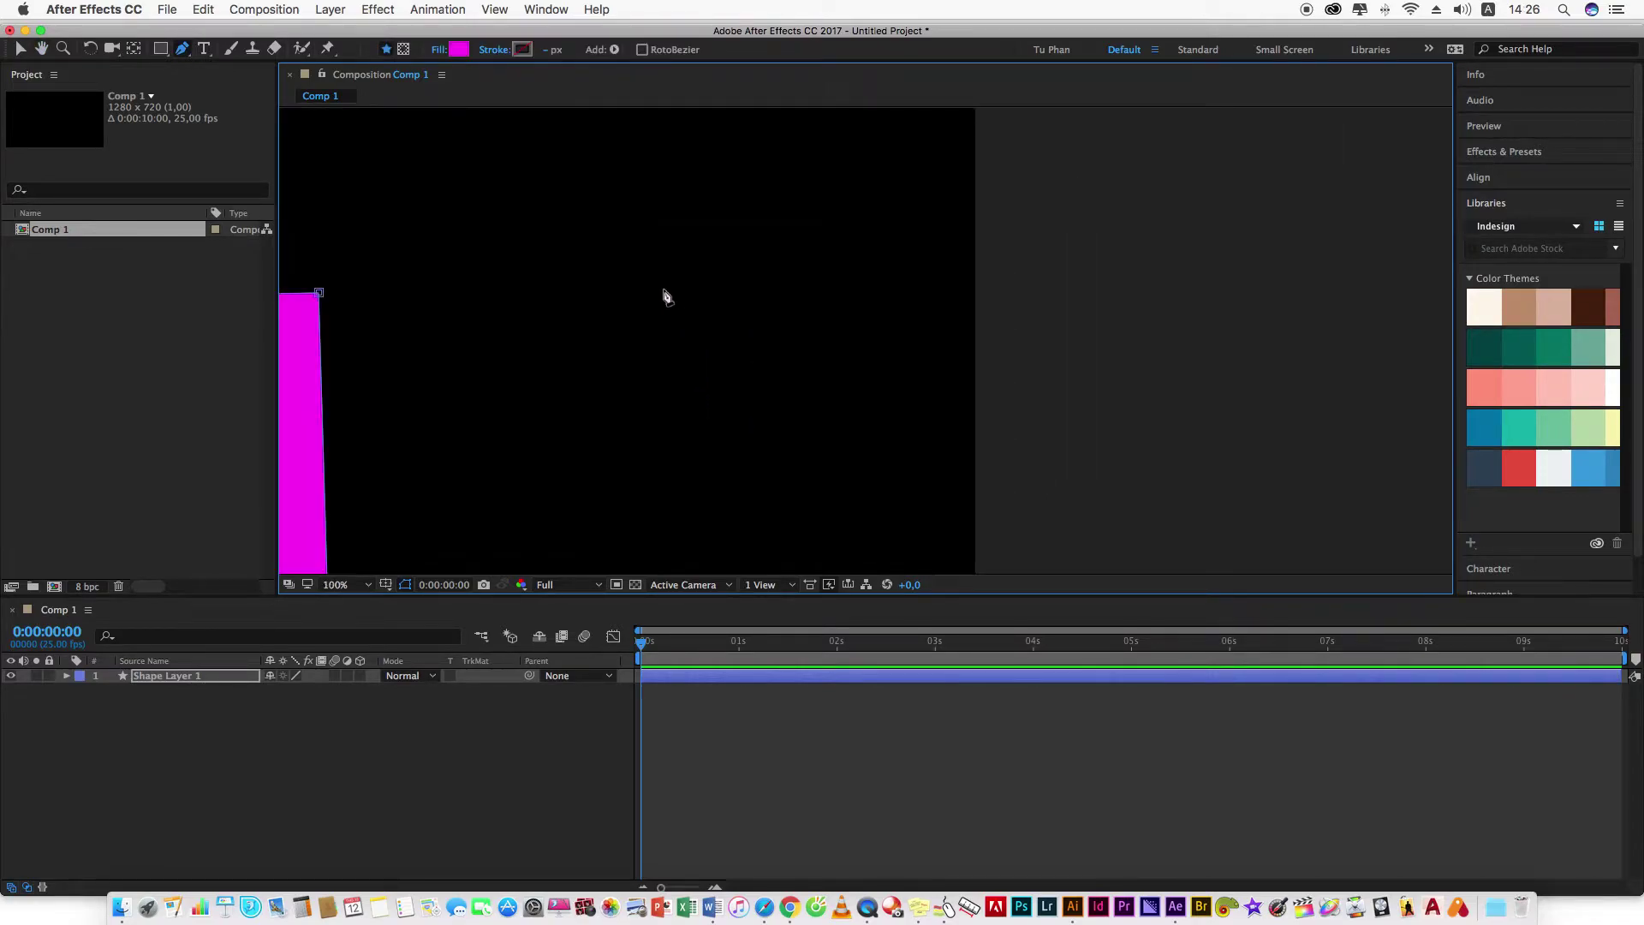
{"action": "left_click_drag", "start_coordinate": [512, 313], "coordinate": [804, 344]}
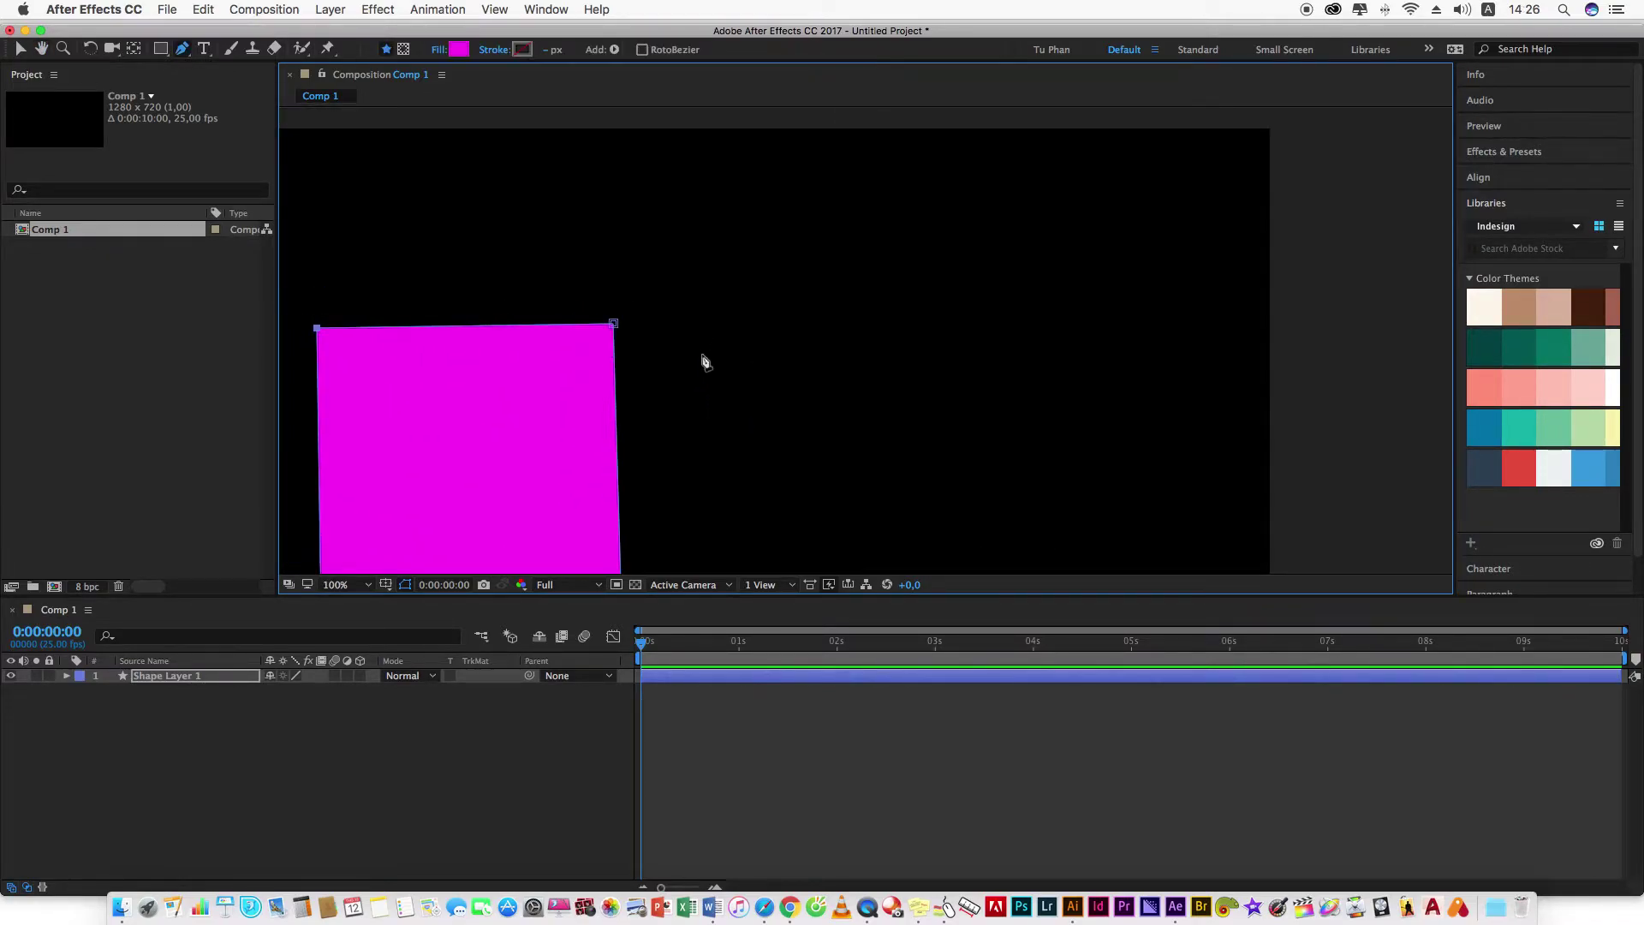
{"action": "left_click_drag", "start_coordinate": [675, 330], "coordinate": [657, 279]}
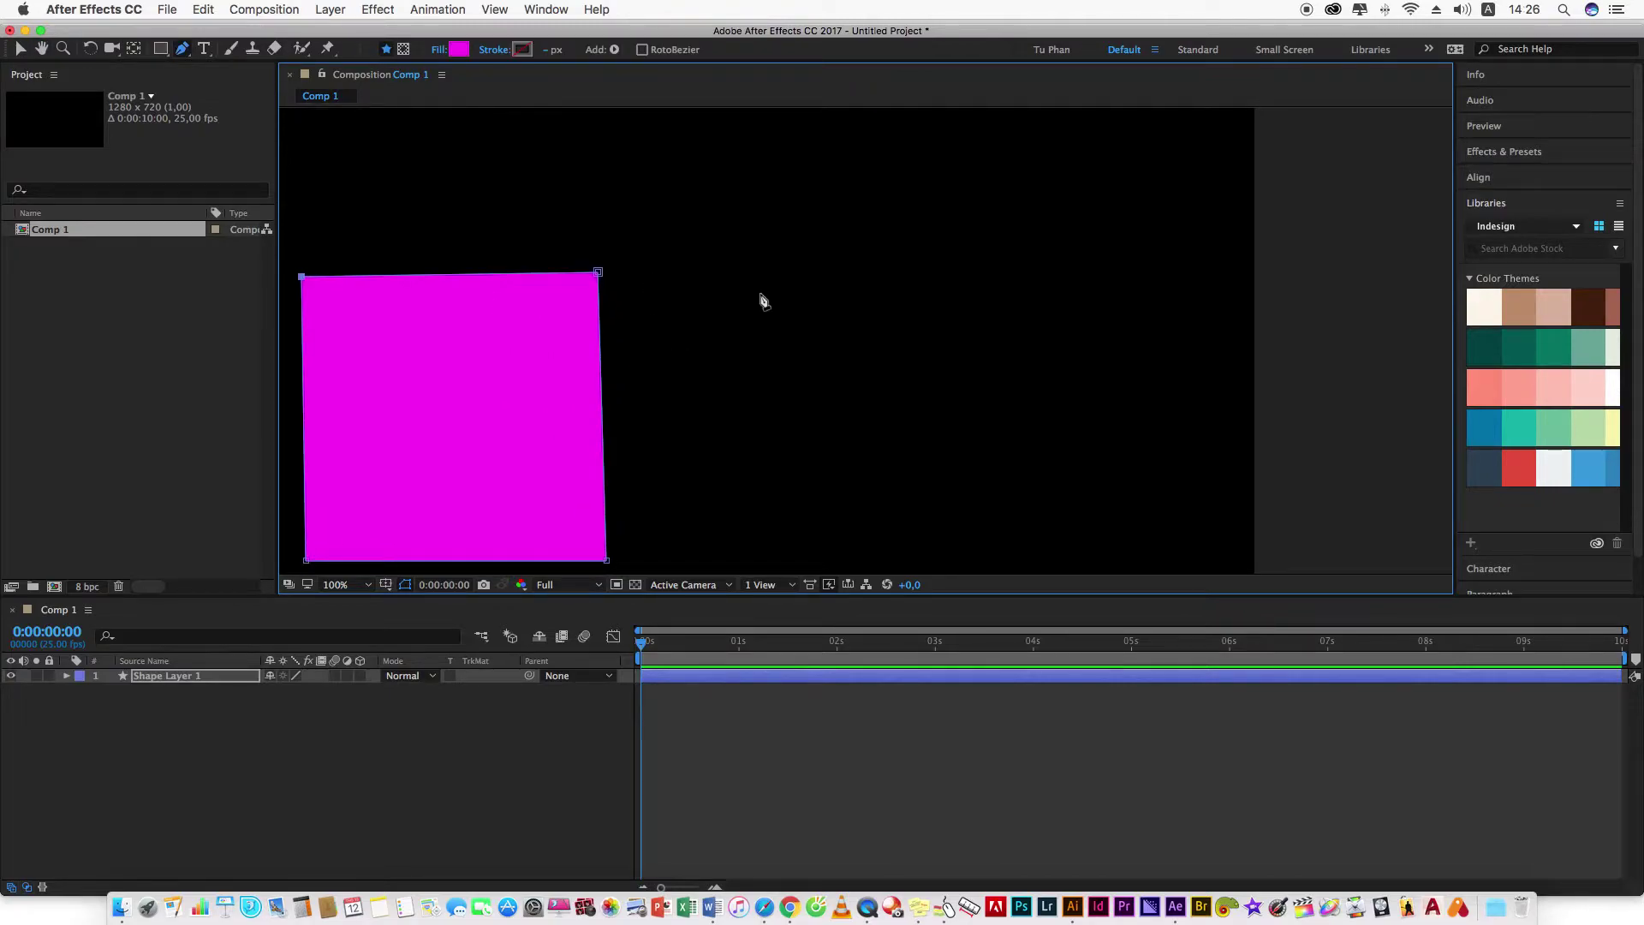
{"action": "left_click", "coordinate": [700, 207]}
{"action": "left_click", "coordinate": [1170, 207]}
{"action": "left_click", "coordinate": [1171, 397]}
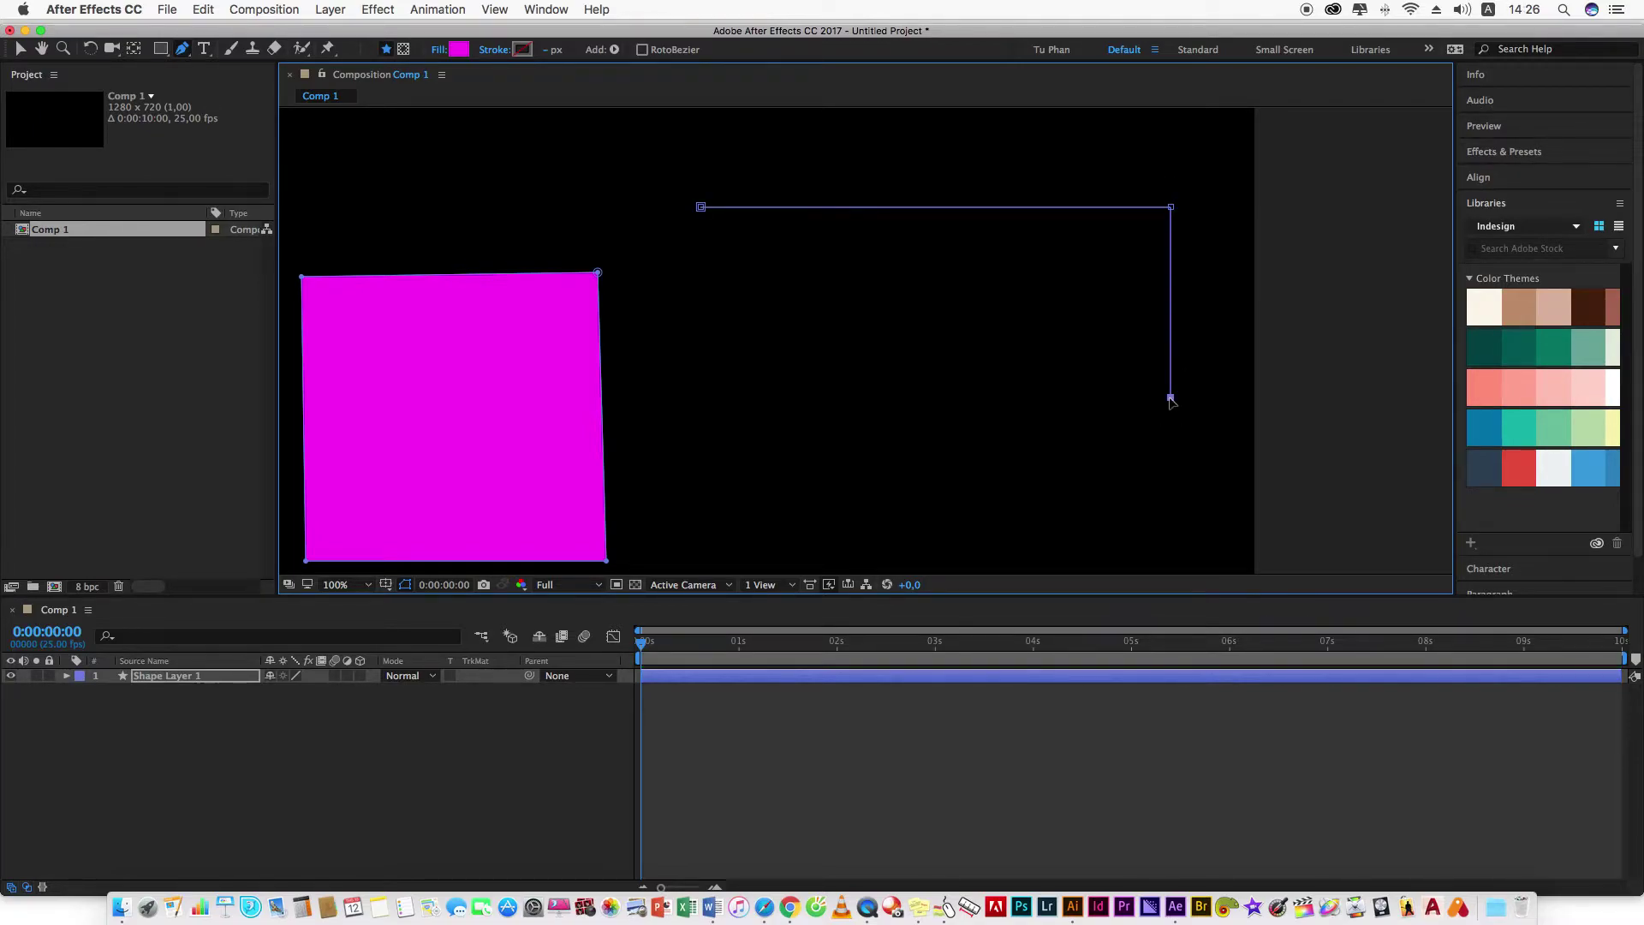
{"action": "left_click", "coordinate": [702, 397]}
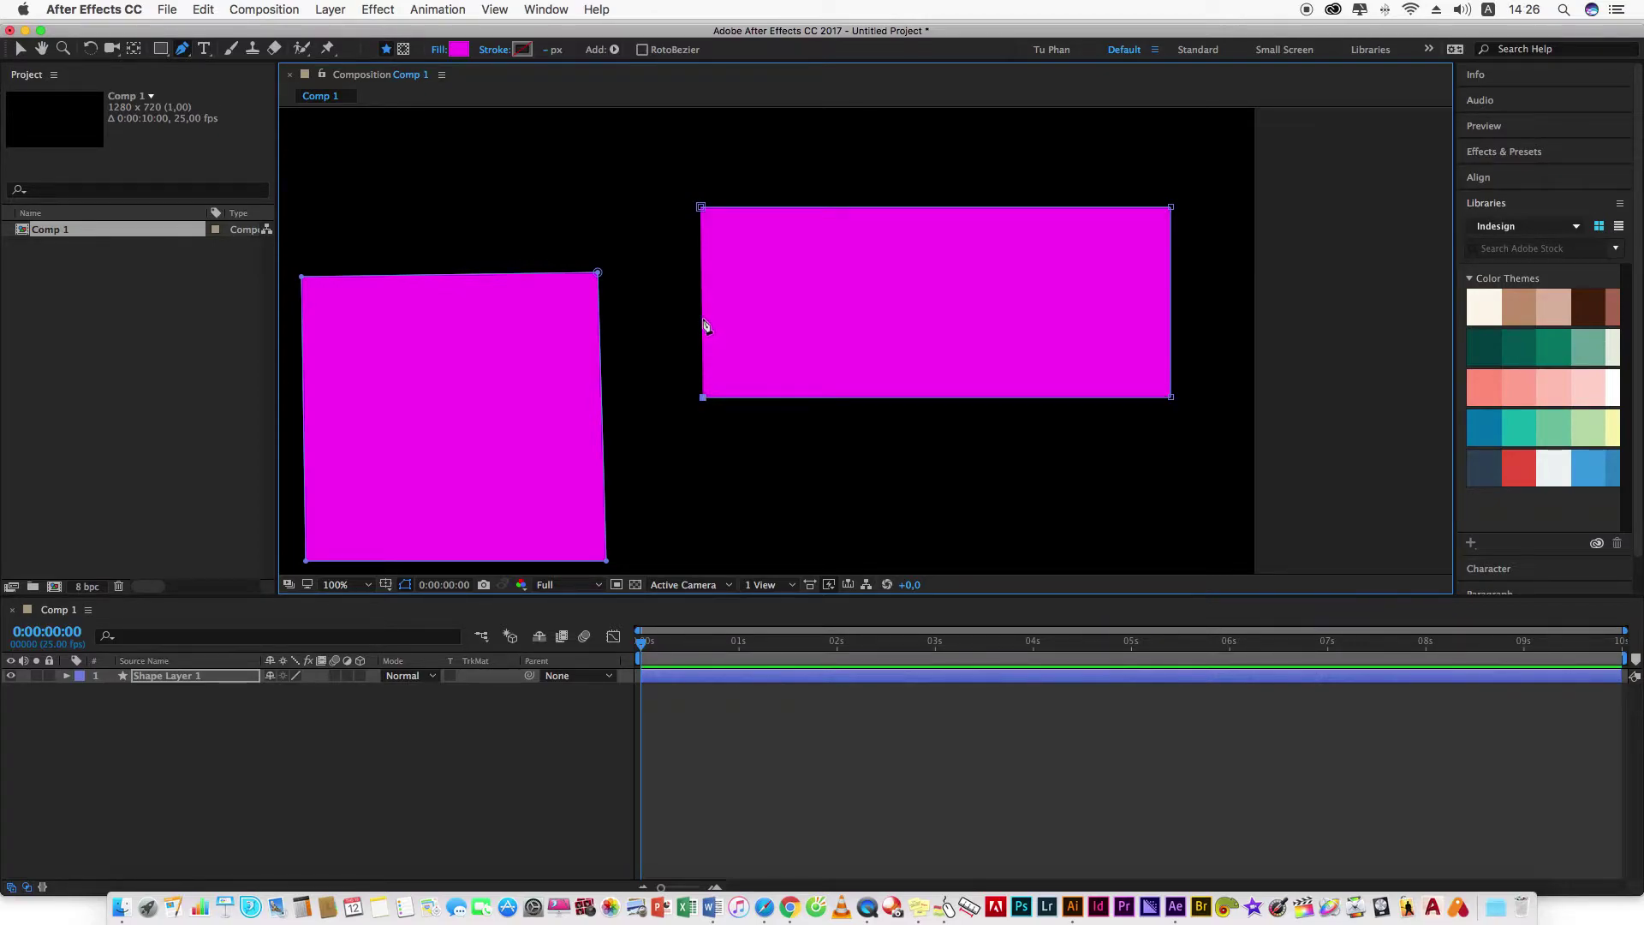
{"action": "left_click", "coordinate": [701, 209]}
Zoom out, switch to the Selection tool and delete both magenta shapes.
{"action": "key", "text": "comma"}
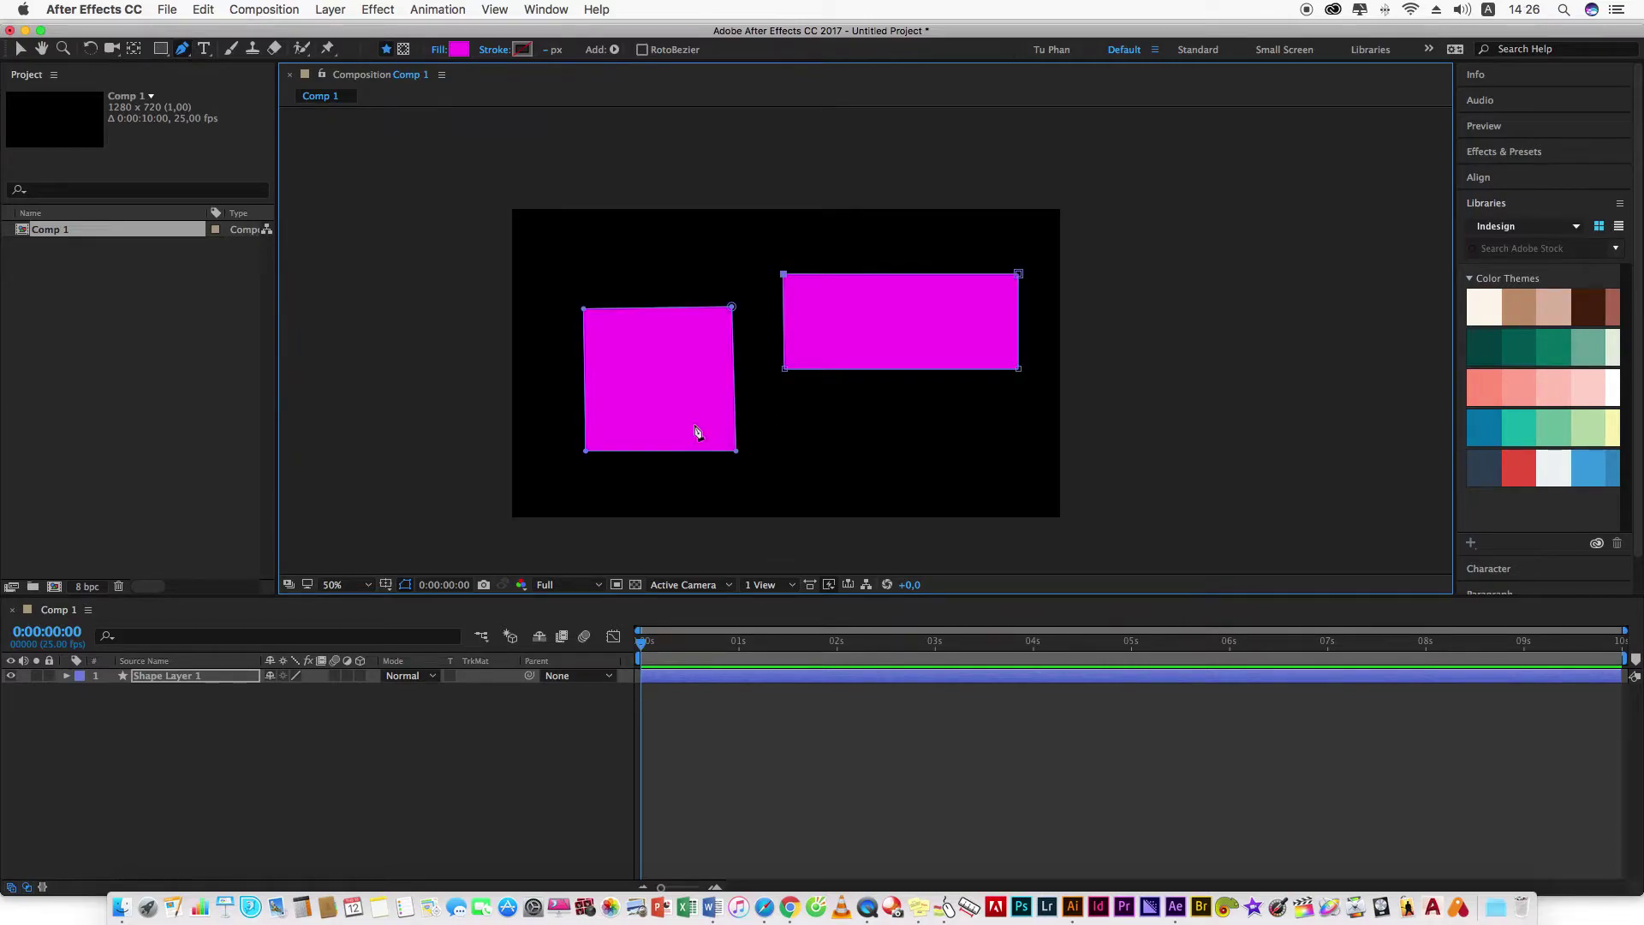
{"action": "key", "text": "v"}
{"action": "left_click", "coordinate": [800, 436]}
{"action": "left_click", "coordinate": [700, 415]}
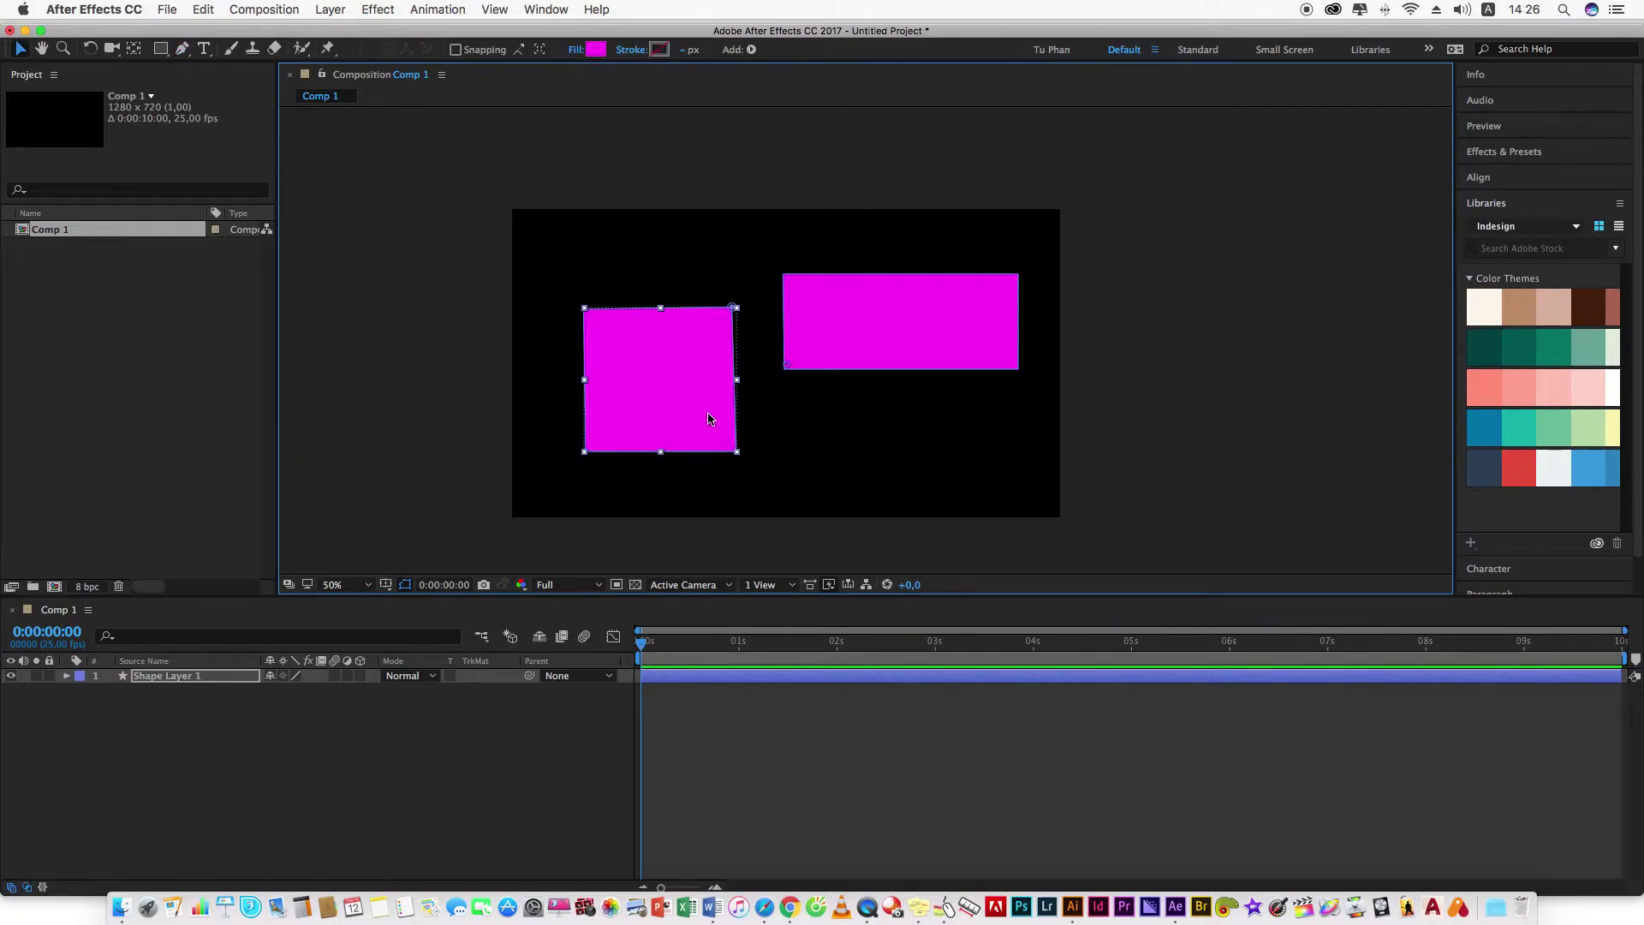
{"action": "key", "text": "Delete"}
{"action": "left_click", "coordinate": [804, 356]}
{"action": "key", "text": "Delete"}
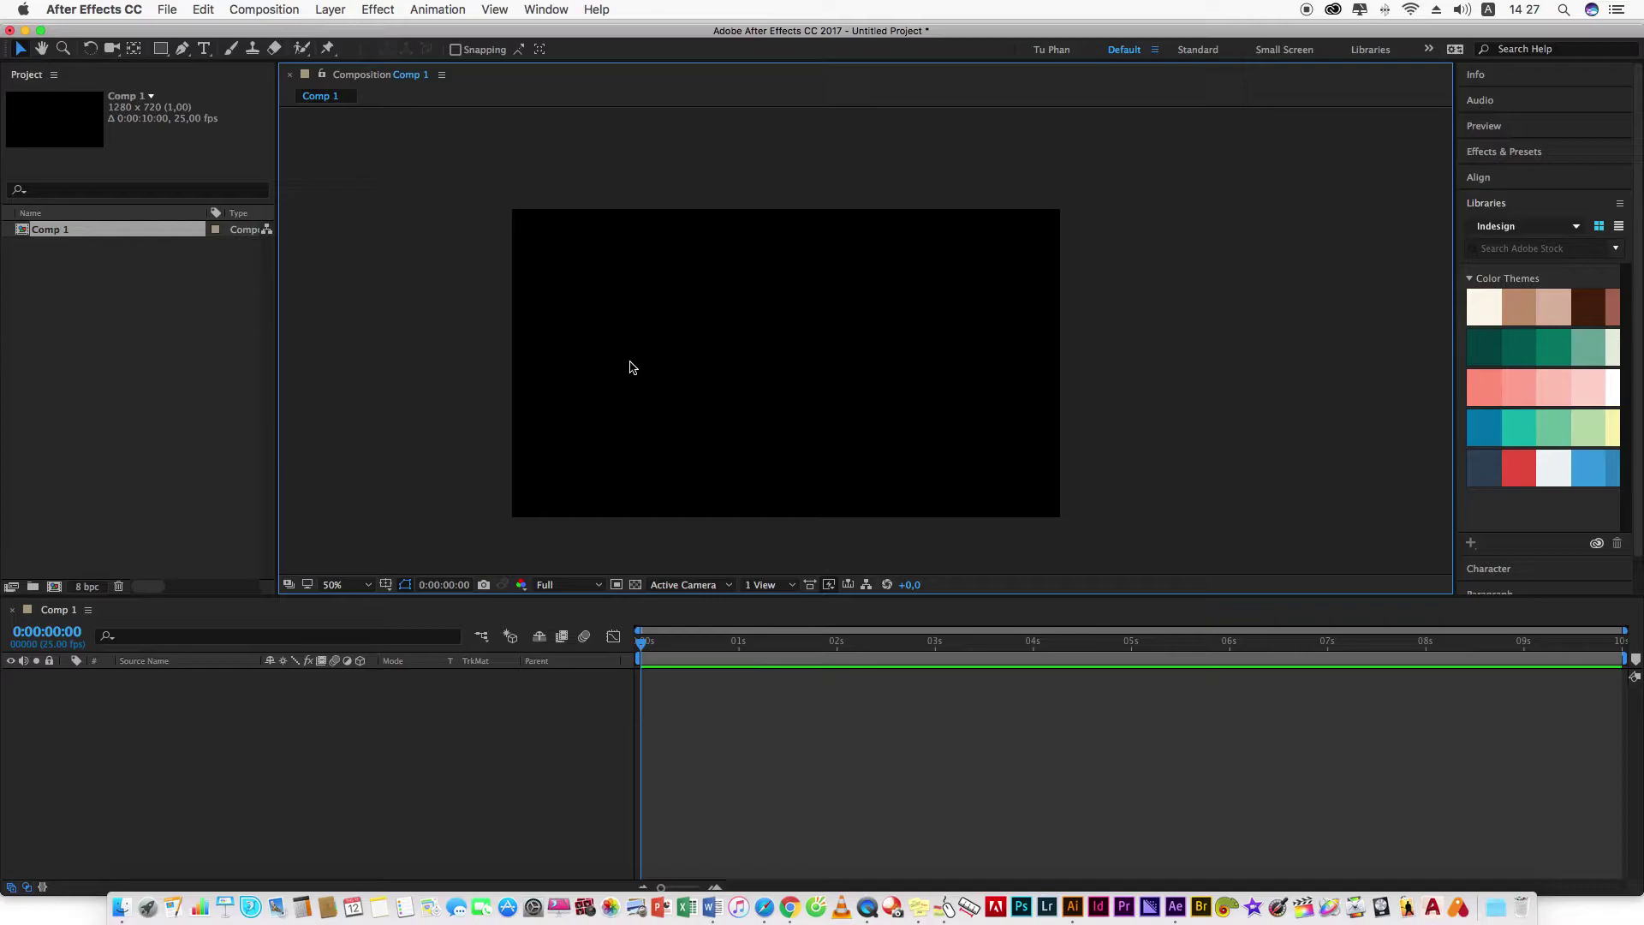
{"action": "left_click", "coordinate": [182, 51]}
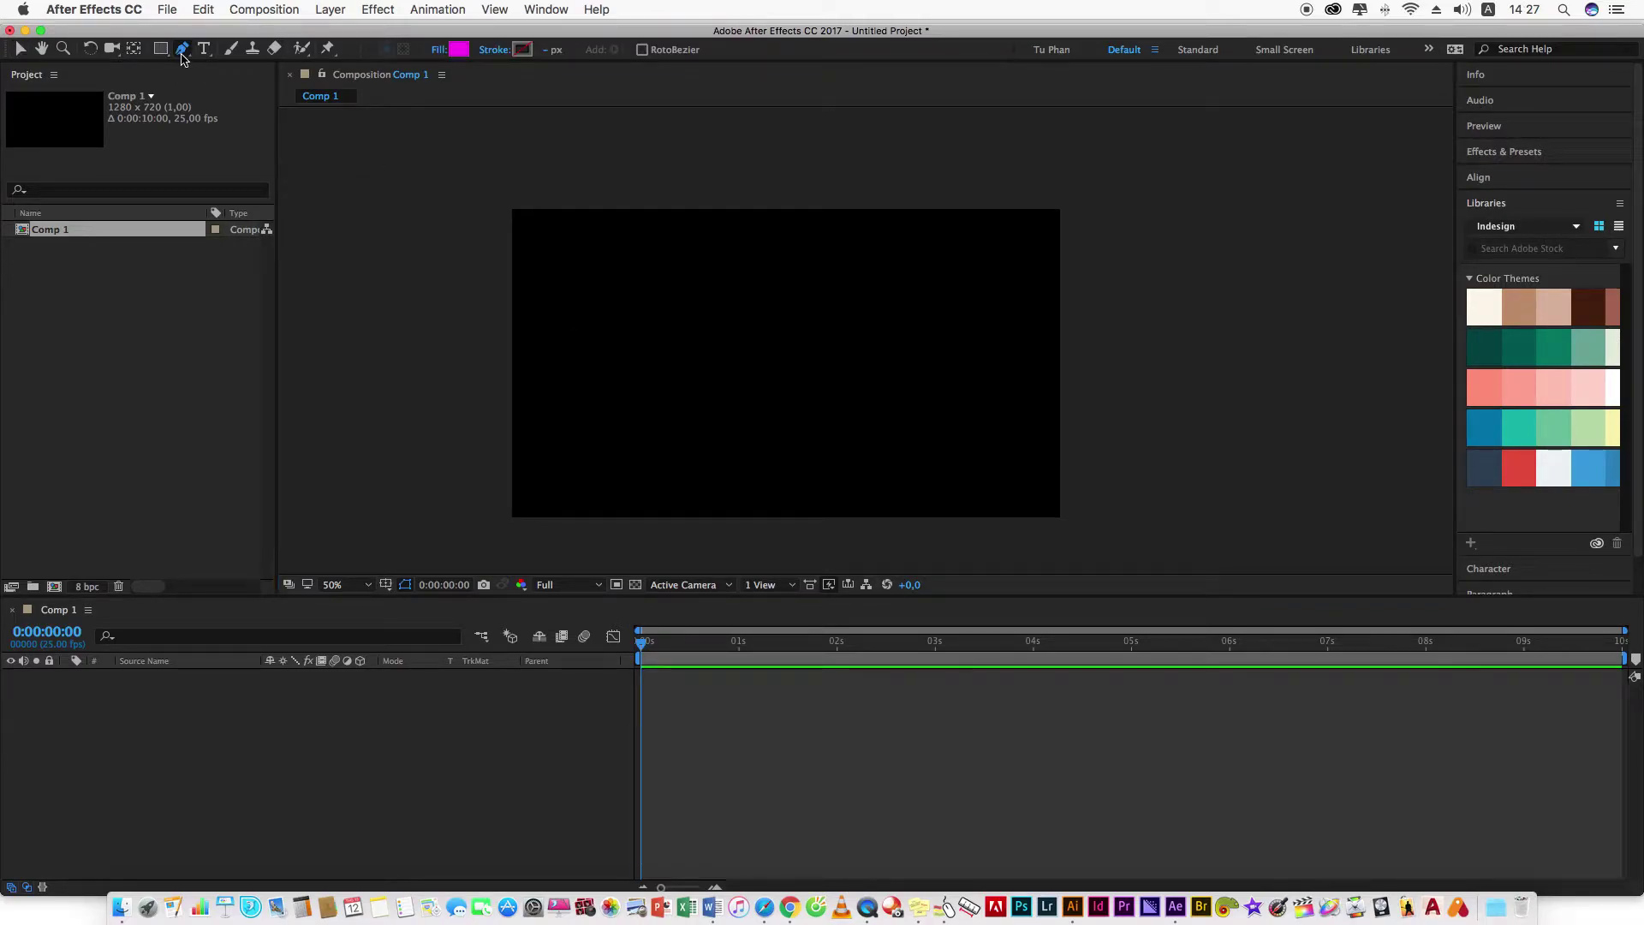
{"action": "key", "text": "period"}
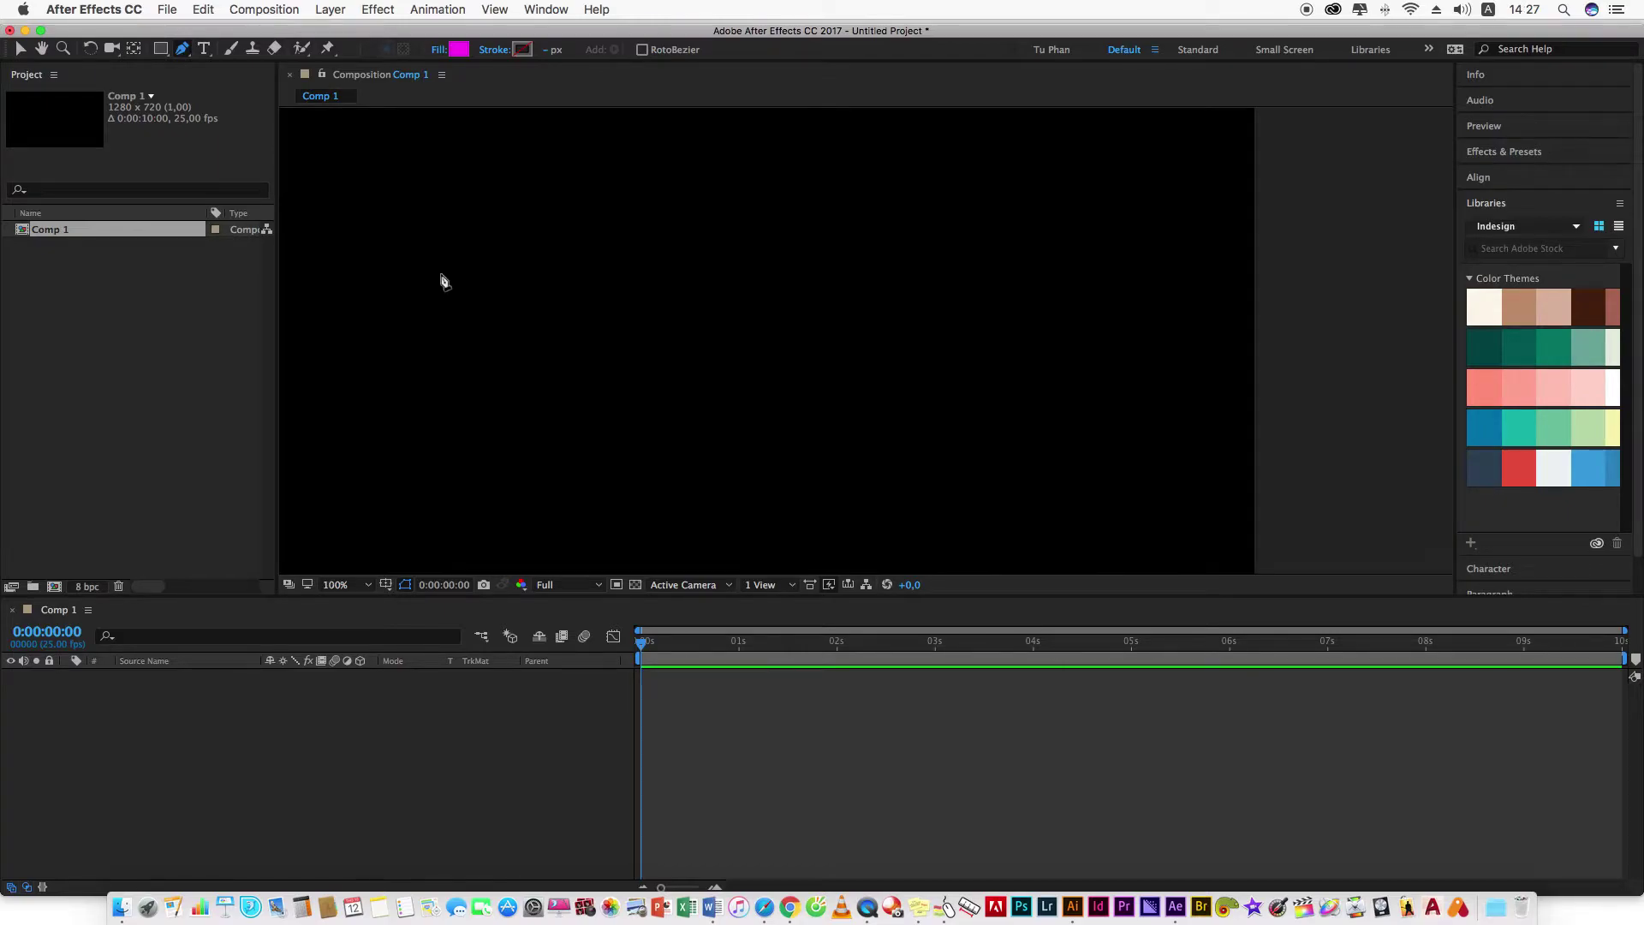
{"action": "key", "text": "h"}
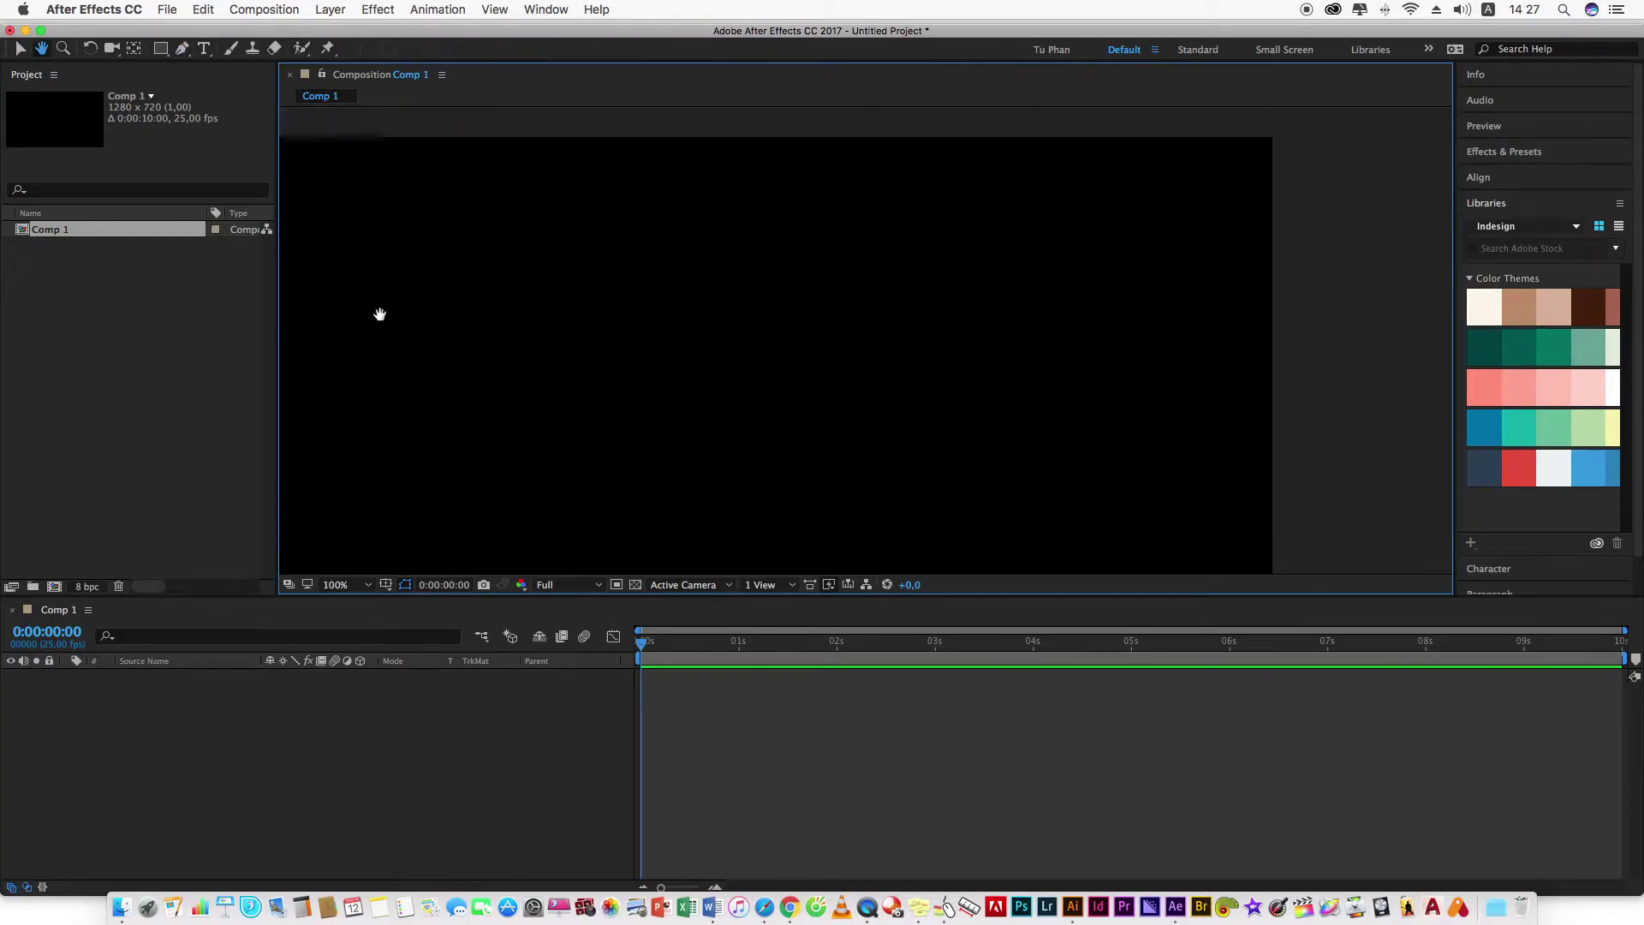
{"action": "mouse_move", "coordinate": [377, 312]}
{"action": "left_mouse_down"}
{"action": "mouse_move", "coordinate": [559, 293]}
{"action": "mouse_move", "coordinate": [479, 295]}
{"action": "left_mouse_up"}
{"action": "key", "text": "g"}
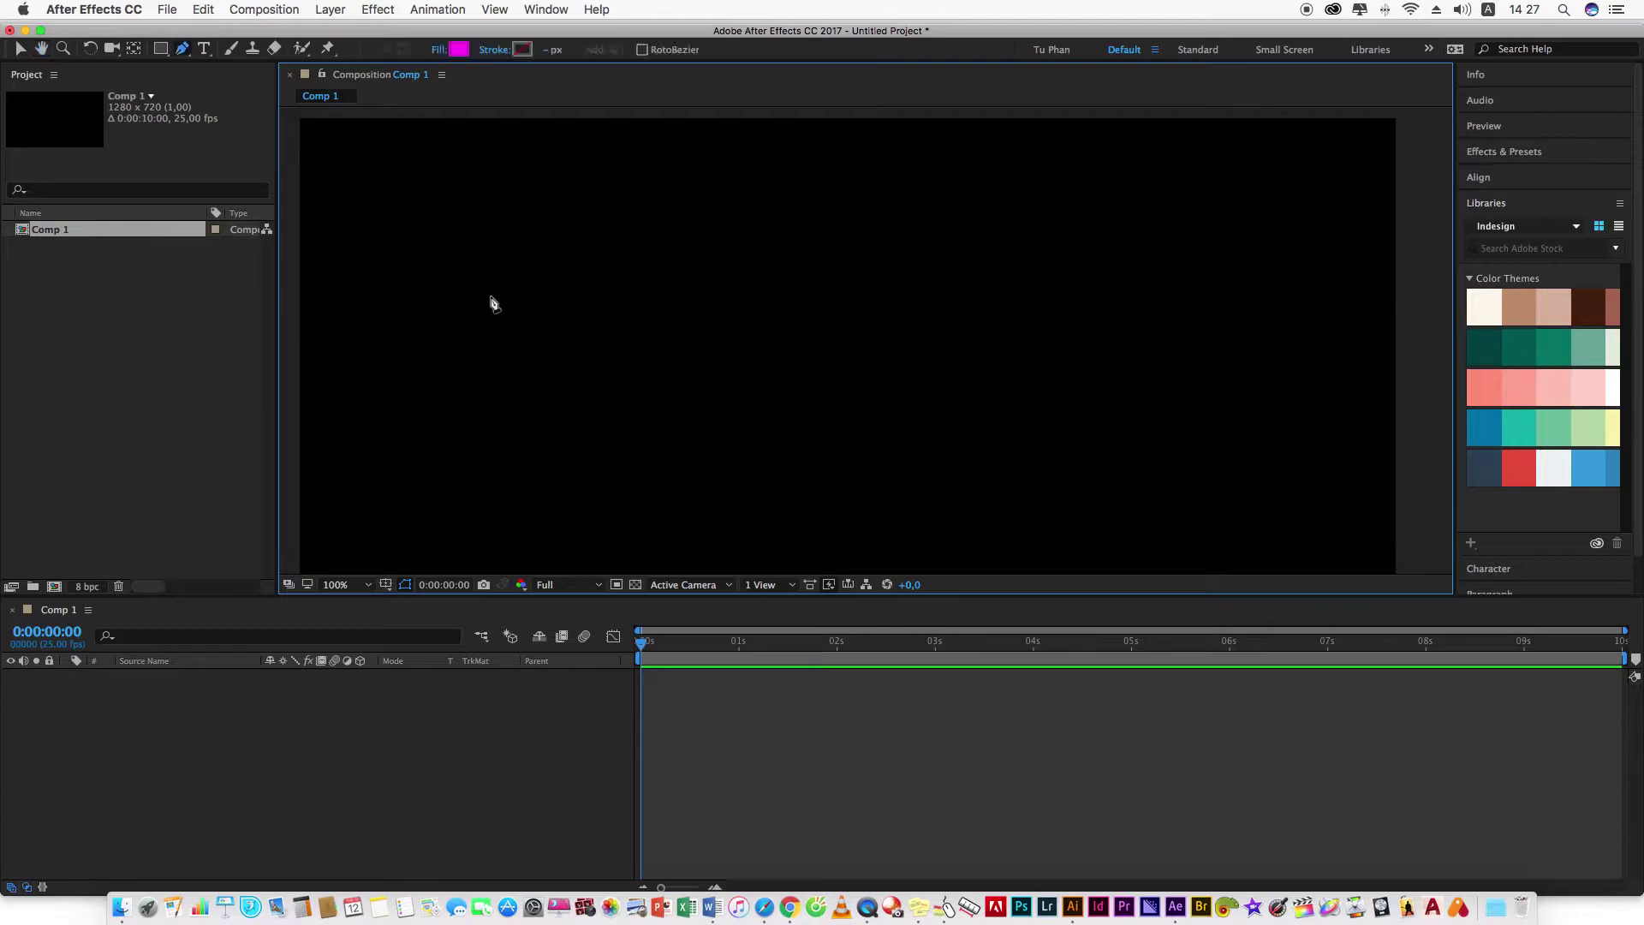
{"action": "left_click", "coordinate": [422, 313]}
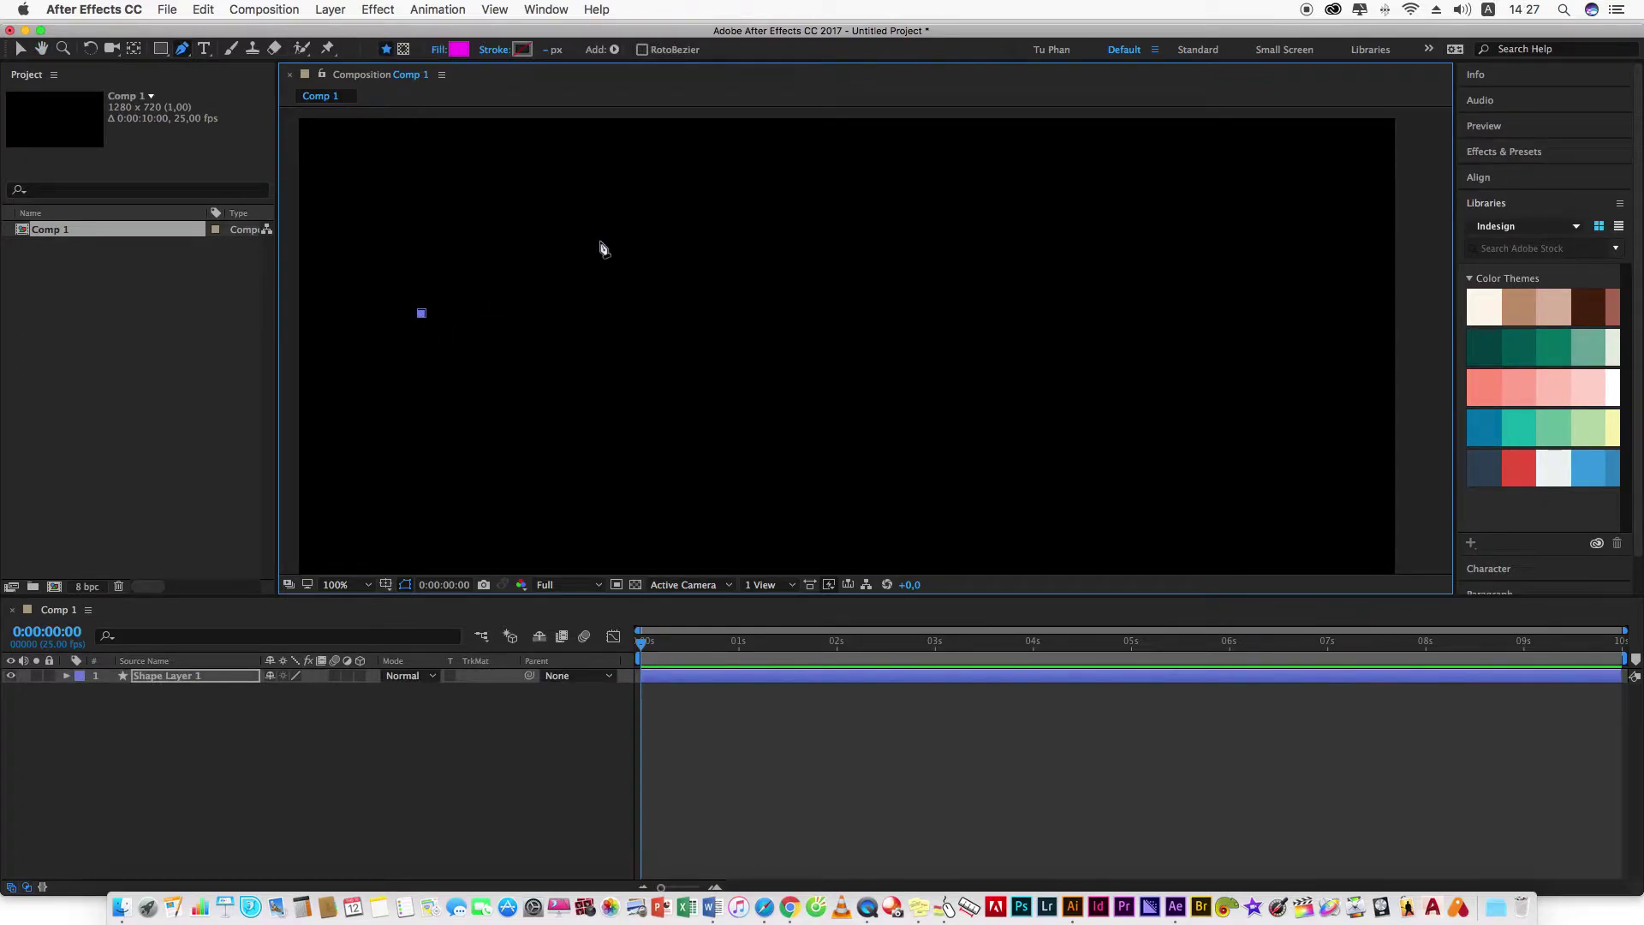
{"action": "left_click", "coordinate": [693, 303]}
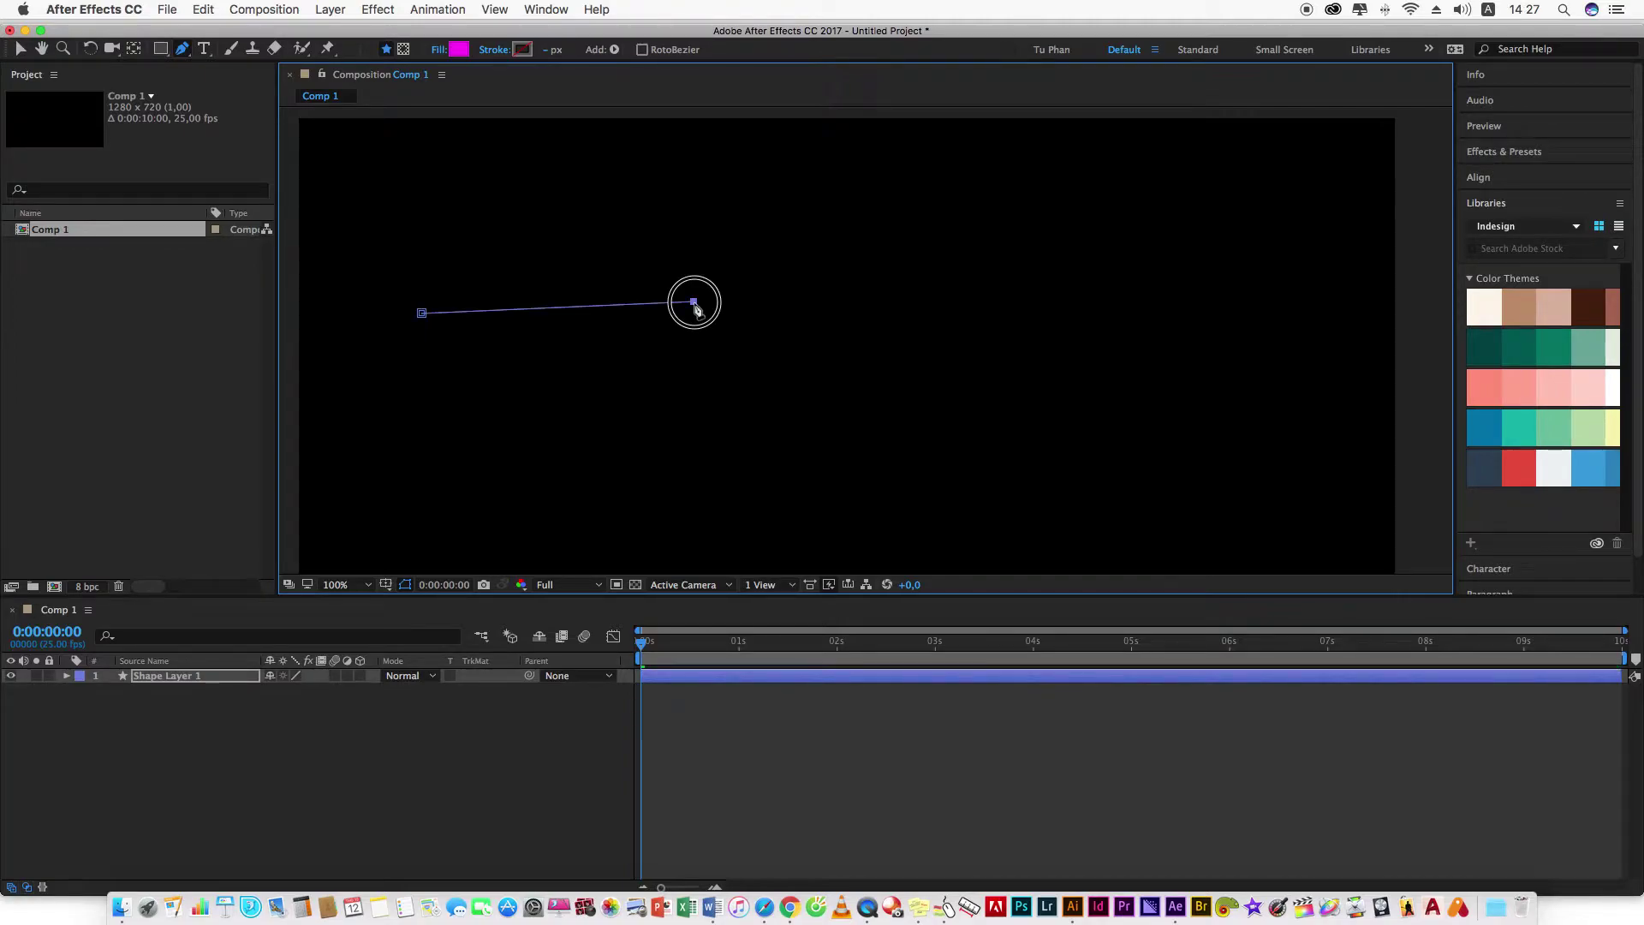
{"action": "left_click_drag", "start_coordinate": [695, 306], "coordinate": [704, 326]}
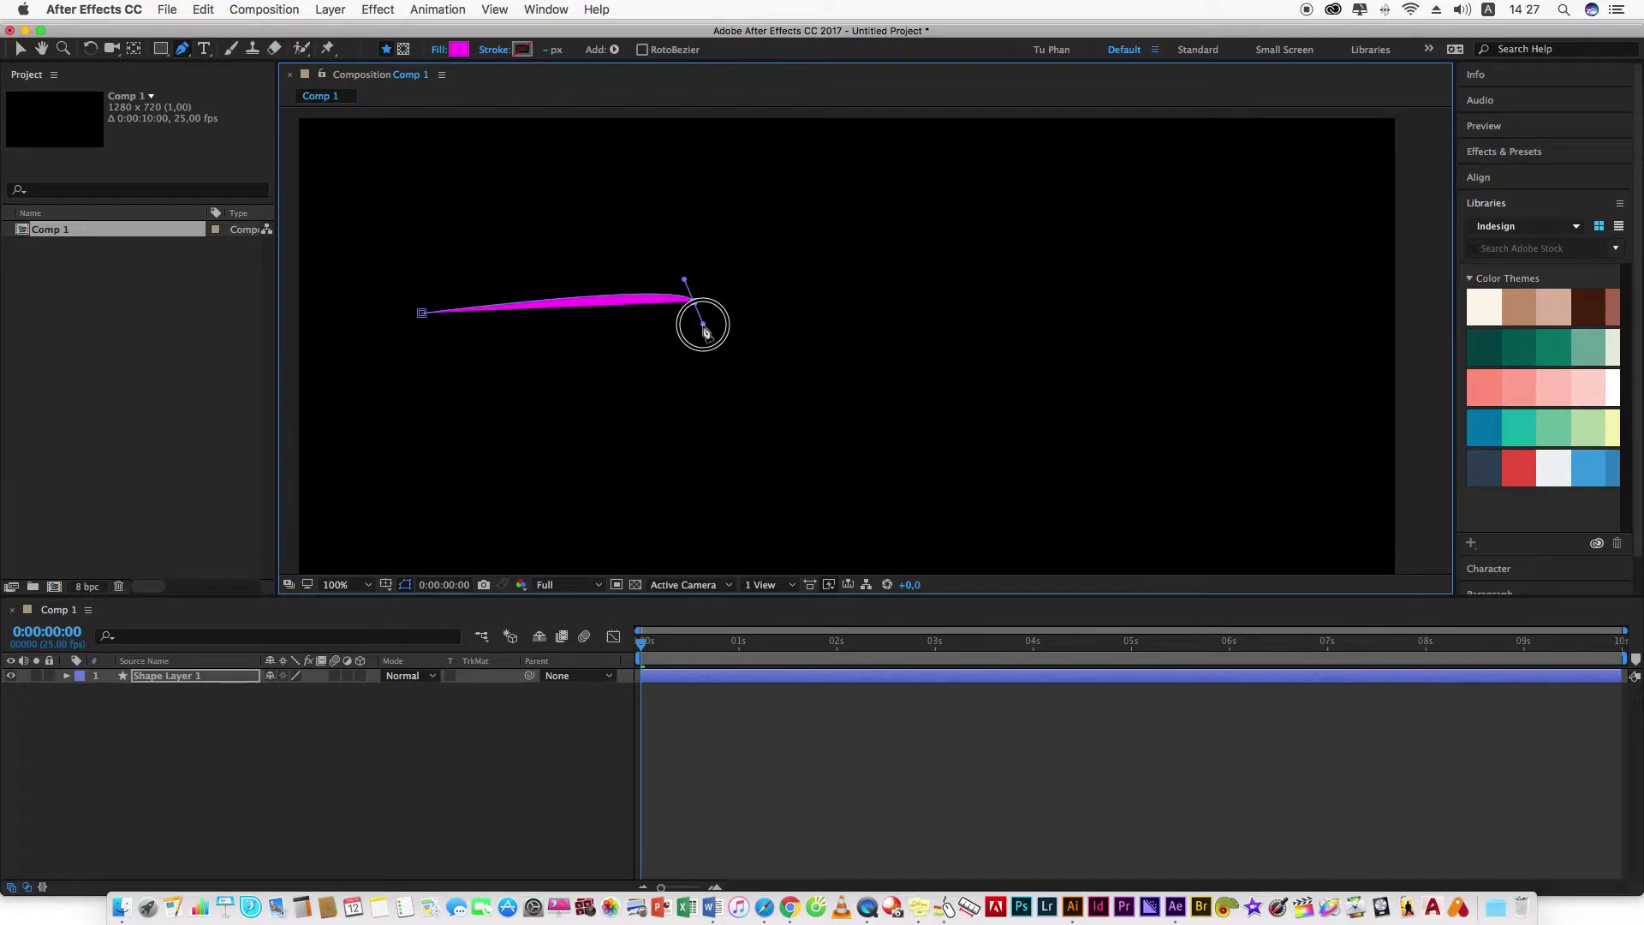
{"action": "left_click_drag", "start_coordinate": [703, 325], "coordinate": [813, 485]}
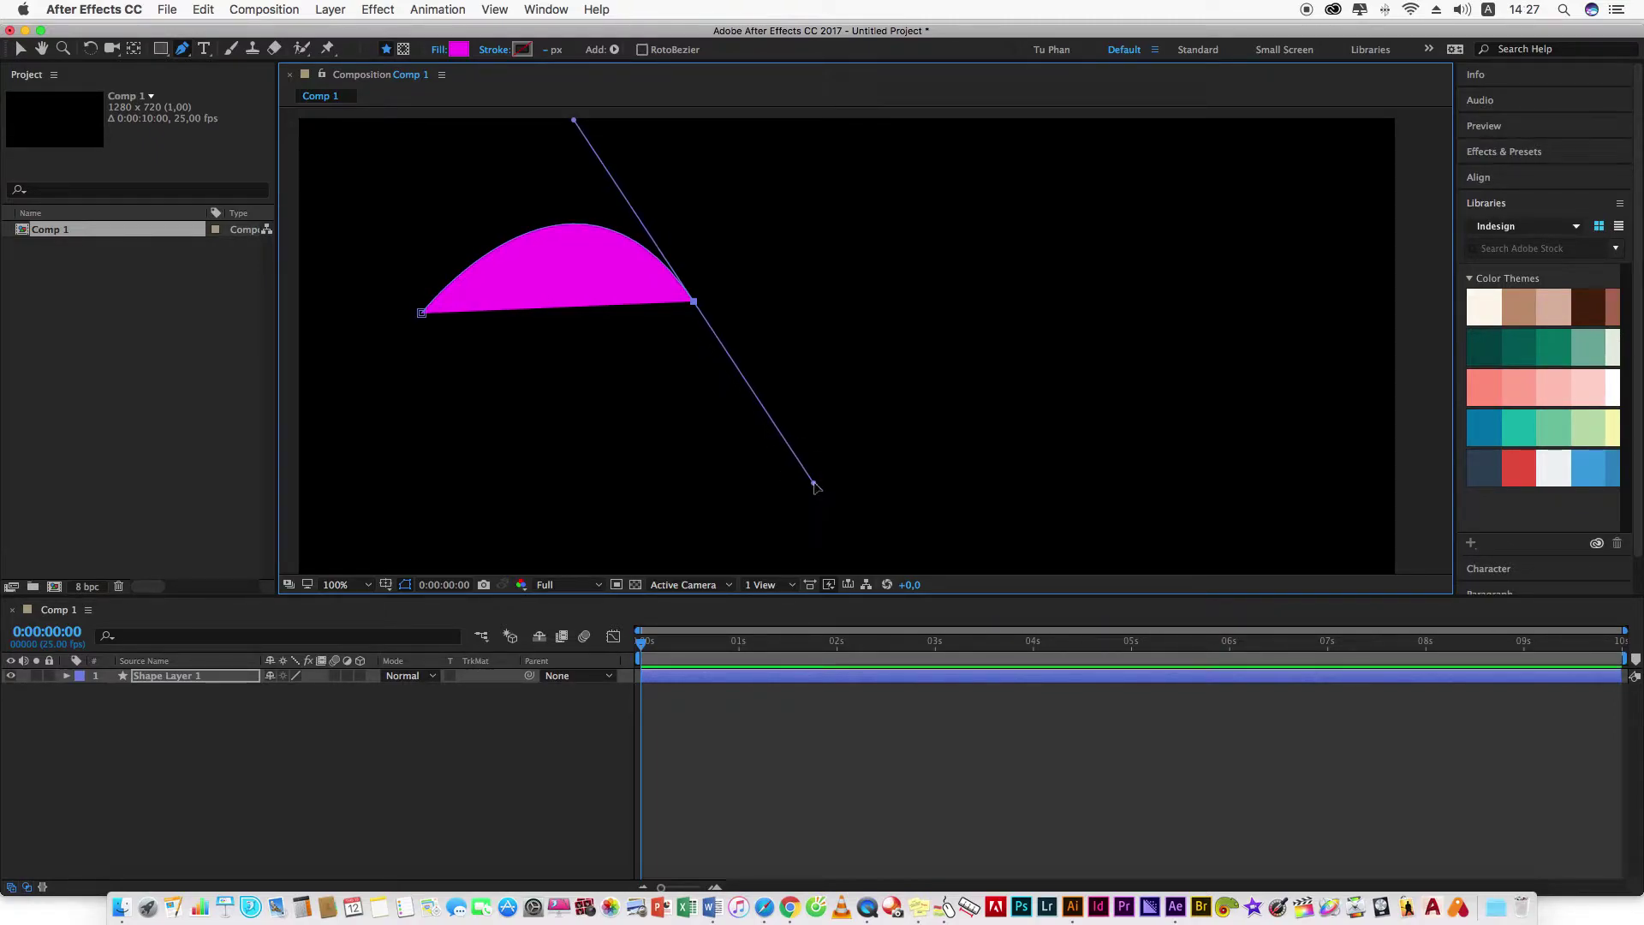
{"action": "left_click", "coordinate": [947, 300]}
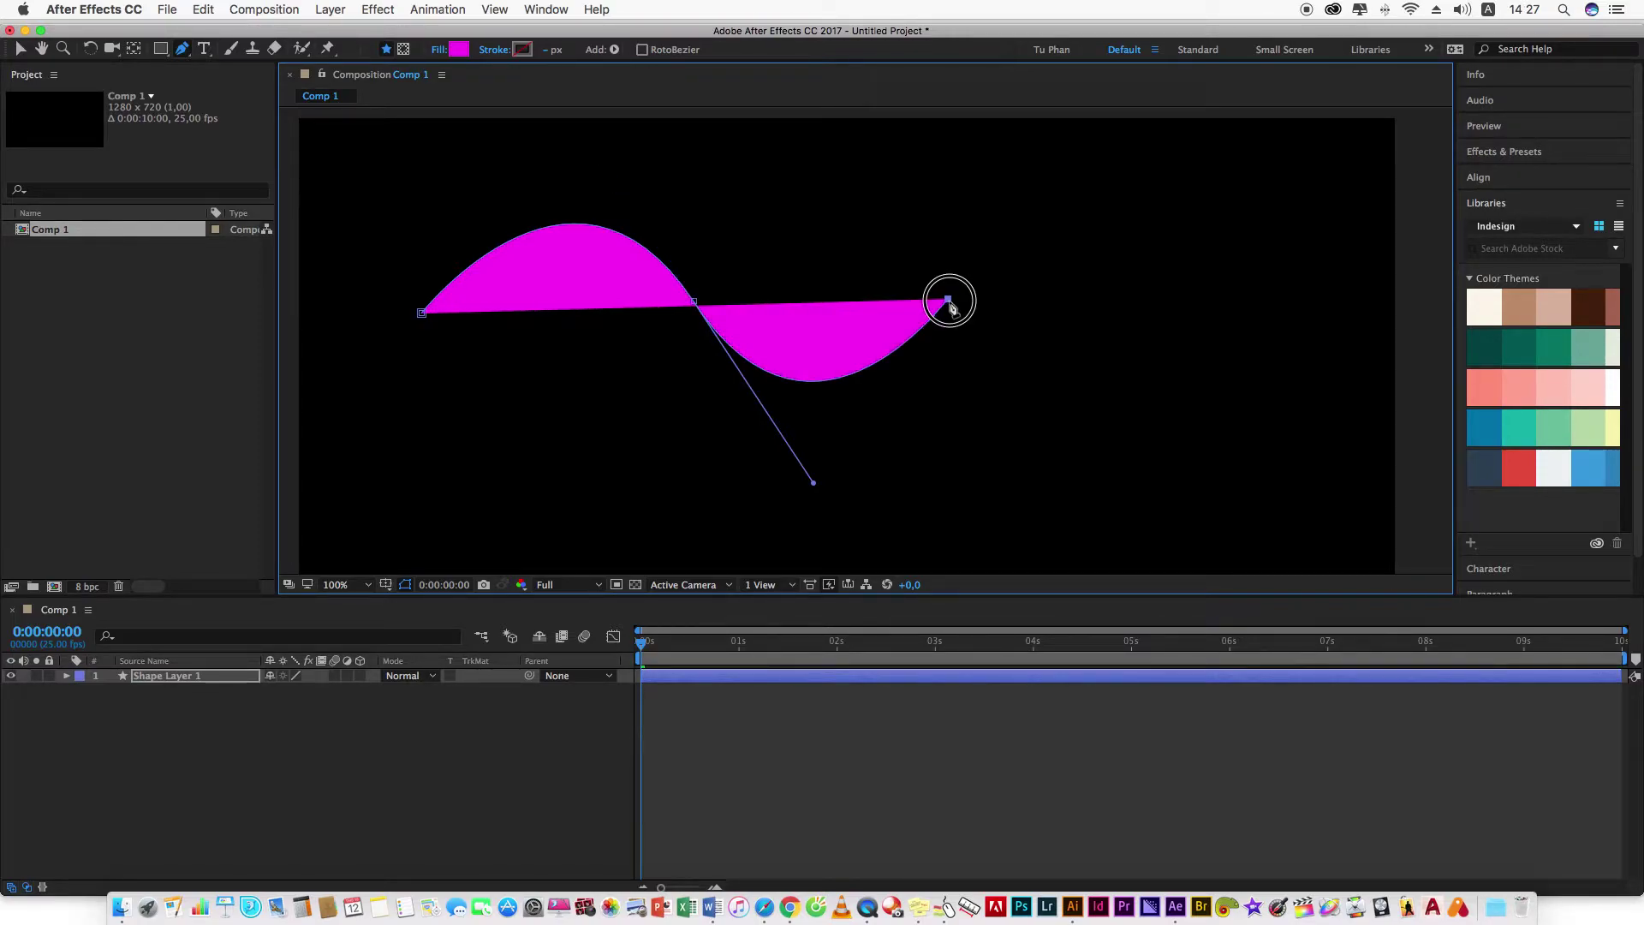
{"action": "mouse_move", "coordinate": [949, 301]}
{"action": "left_mouse_down"}
{"action": "mouse_move", "coordinate": [985, 217]}
{"action": "mouse_move", "coordinate": [1045, 241]}
{"action": "mouse_move", "coordinate": [863, 221]}
{"action": "mouse_move", "coordinate": [763, 231]}
{"action": "left_mouse_up"}
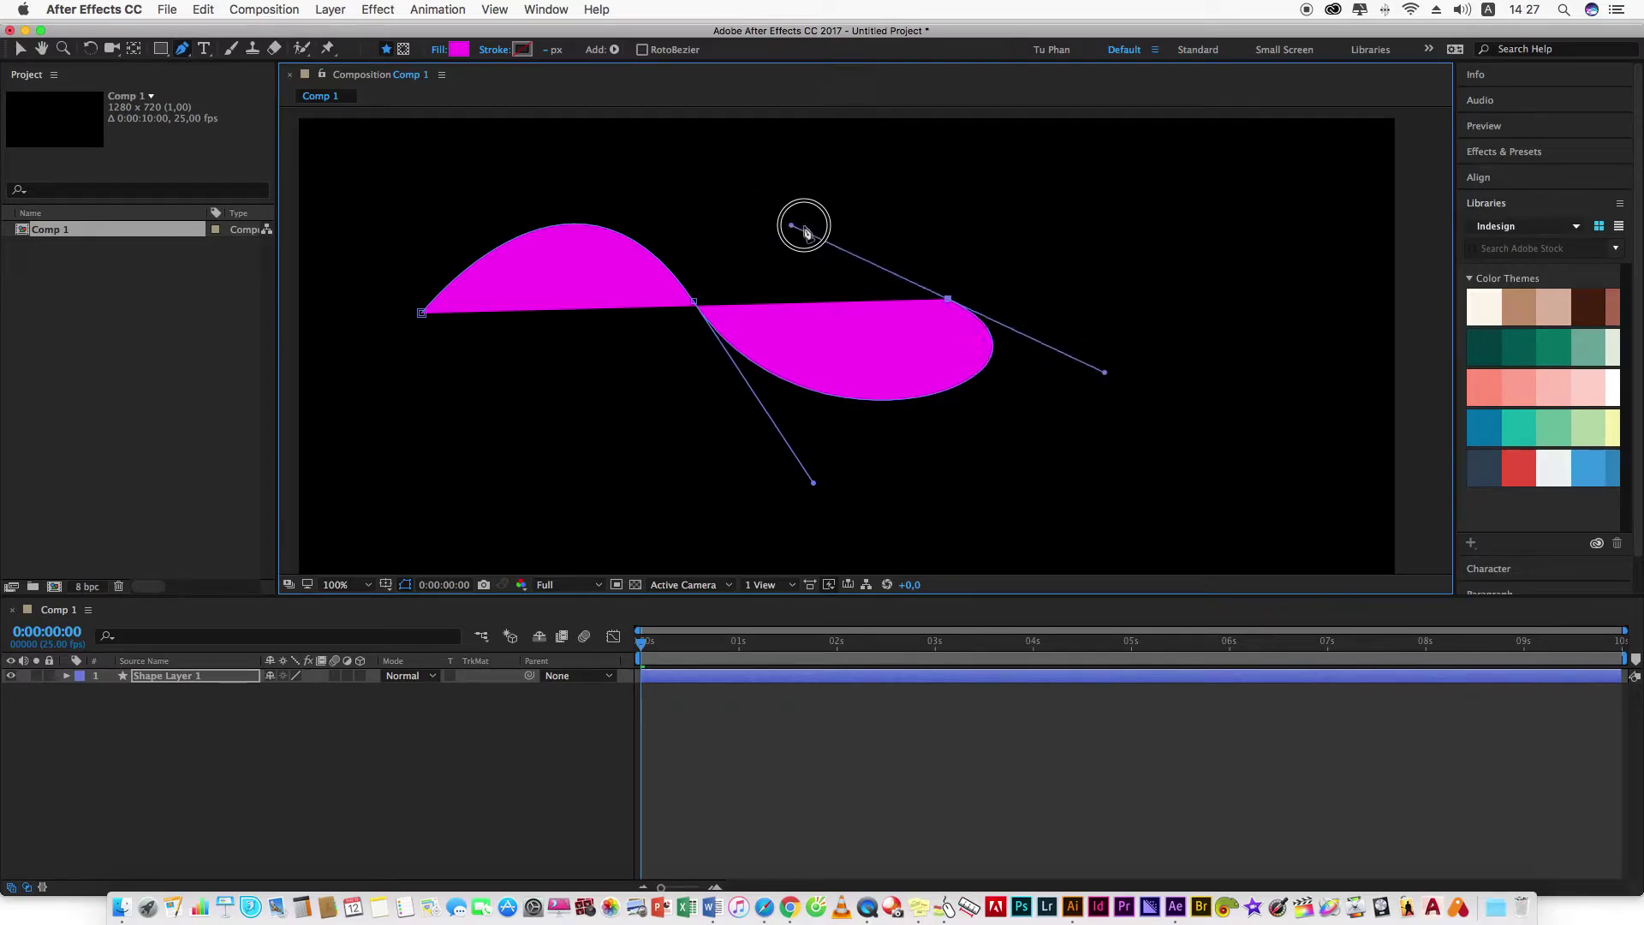
{"action": "mouse_move", "coordinate": [763, 231]}
{"action": "left_mouse_down"}
{"action": "mouse_move", "coordinate": [1002, 231]}
{"action": "mouse_move", "coordinate": [846, 212]}
{"action": "mouse_move", "coordinate": [982, 217]}
{"action": "mouse_move", "coordinate": [844, 195]}
{"action": "left_mouse_up"}
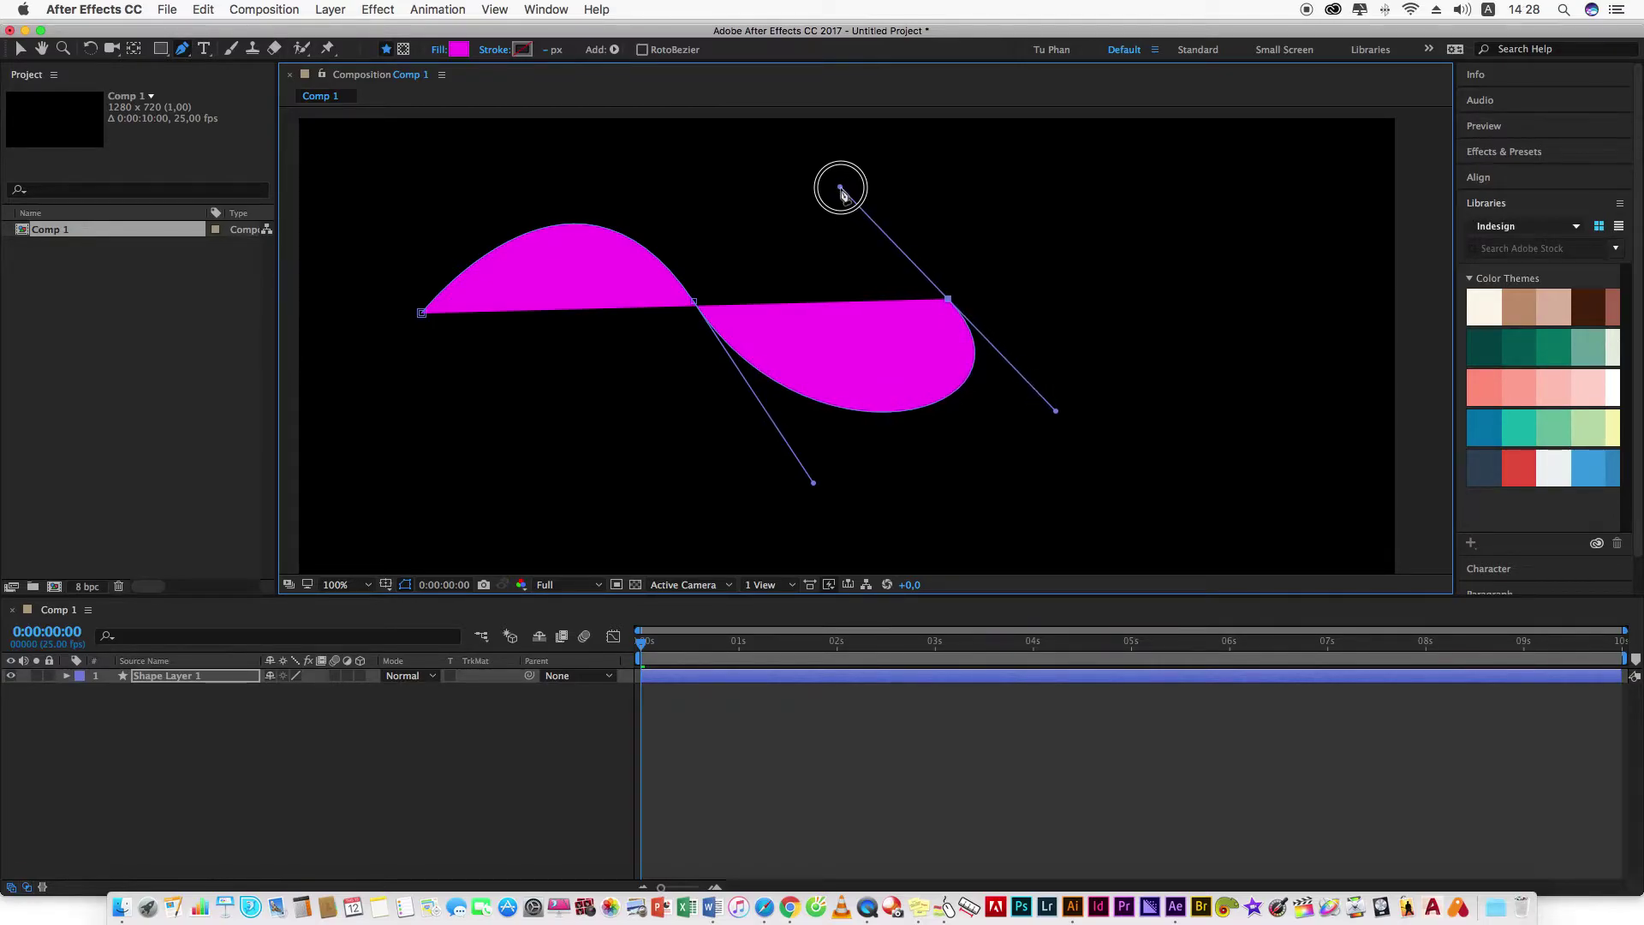
{"action": "left_click", "coordinate": [1158, 298]}
{"action": "mouse_move", "coordinate": [1161, 304]}
{"action": "left_mouse_down"}
{"action": "mouse_move", "coordinate": [1070, 442]}
{"action": "mouse_move", "coordinate": [1252, 488]}
{"action": "left_mouse_up"}
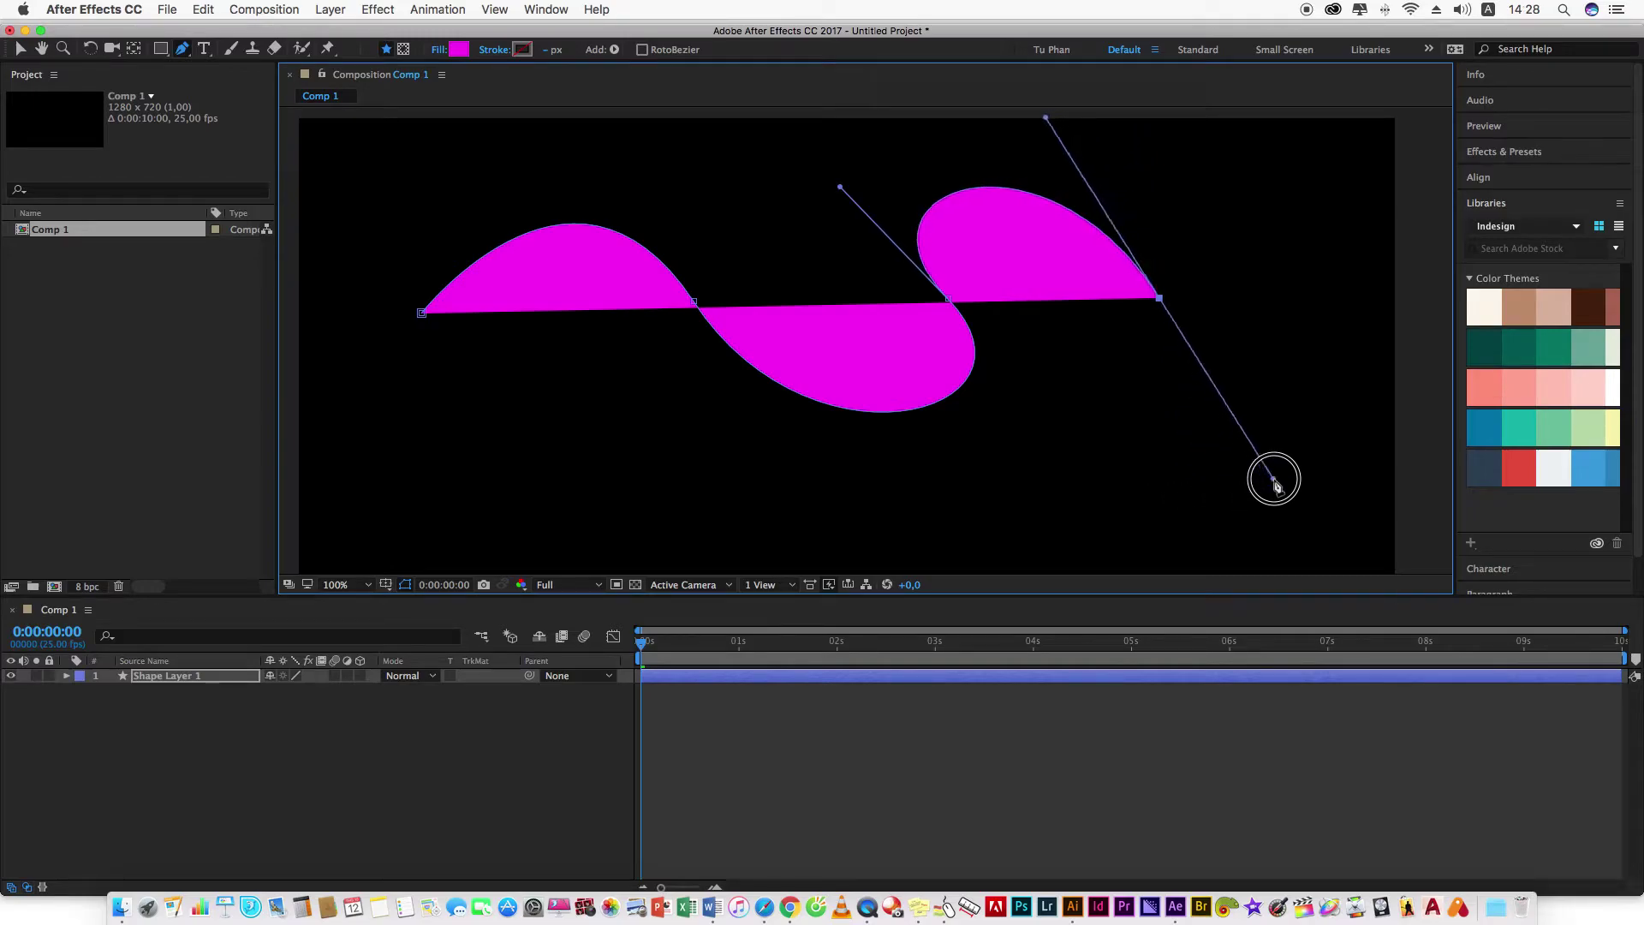
{"action": "mouse_move", "coordinate": [1251, 488]}
{"action": "left_mouse_down"}
{"action": "mouse_move", "coordinate": [1141, 482]}
{"action": "mouse_move", "coordinate": [1282, 477]}
{"action": "left_mouse_up"}
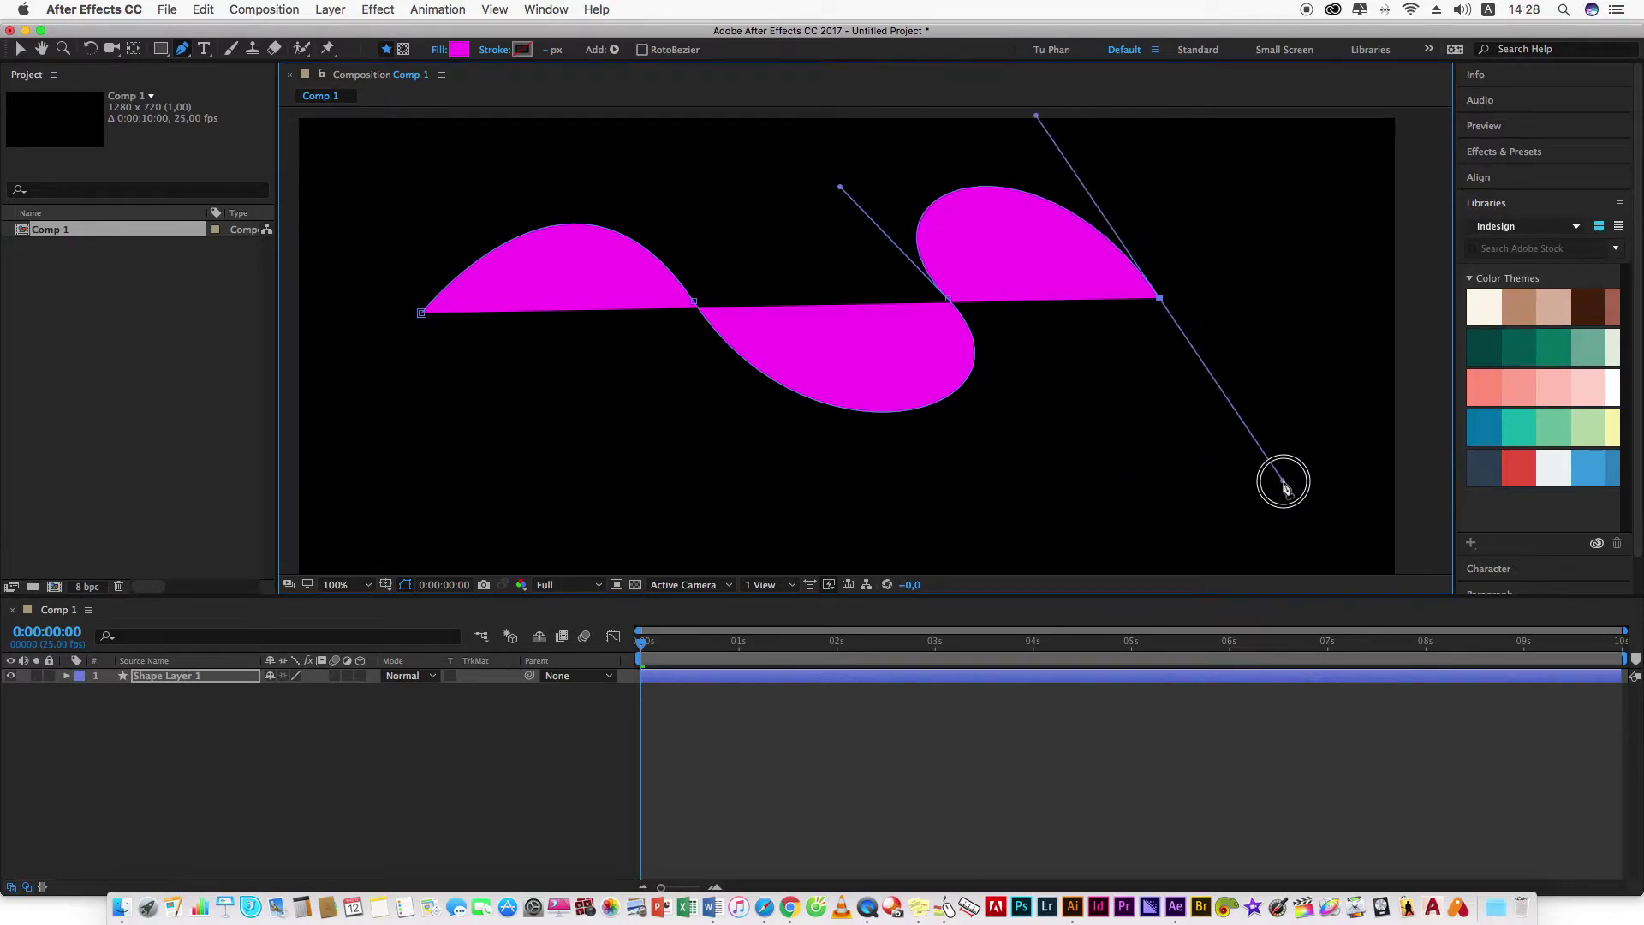
{"action": "left_click_drag", "start_coordinate": [979, 424], "coordinate": [982, 359]}
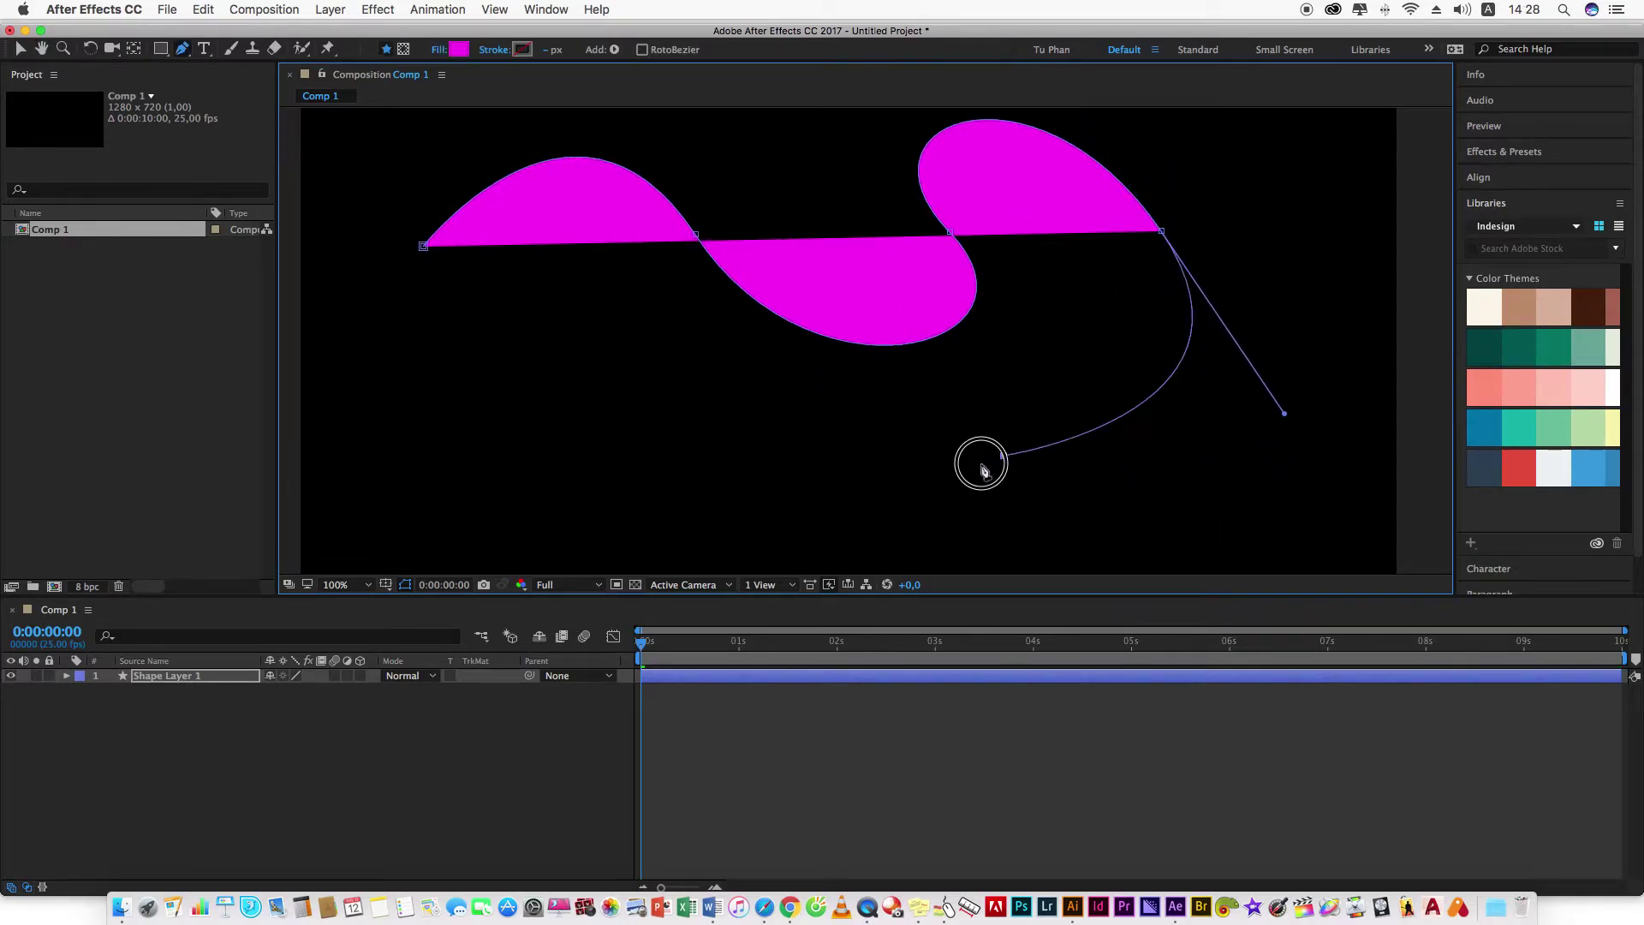
{"action": "left_click_drag", "start_coordinate": [1003, 455], "coordinate": [911, 469]}
{"action": "mouse_move", "coordinate": [728, 436]}
{"action": "left_mouse_down"}
{"action": "mouse_move", "coordinate": [524, 497]}
{"action": "mouse_move", "coordinate": [542, 540]}
{"action": "left_mouse_up"}
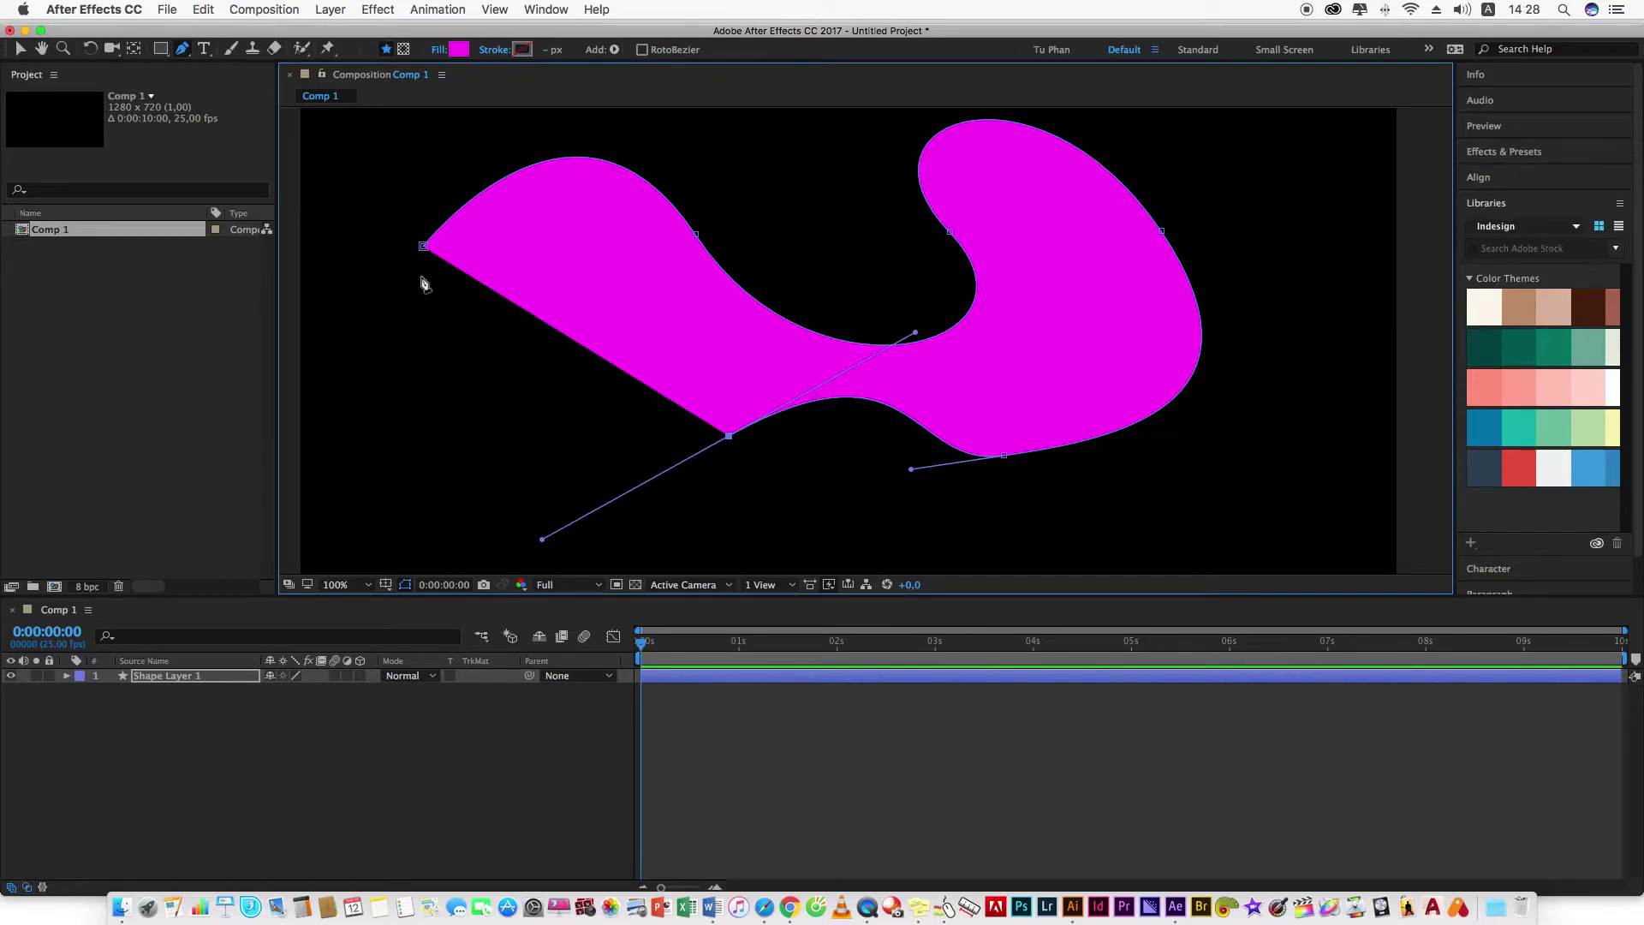
{"action": "mouse_move", "coordinate": [423, 246]}
{"action": "left_mouse_down"}
{"action": "mouse_move", "coordinate": [655, 92]}
{"action": "mouse_move", "coordinate": [449, 230]}
{"action": "left_mouse_up"}
{"action": "key", "text": "comma"}
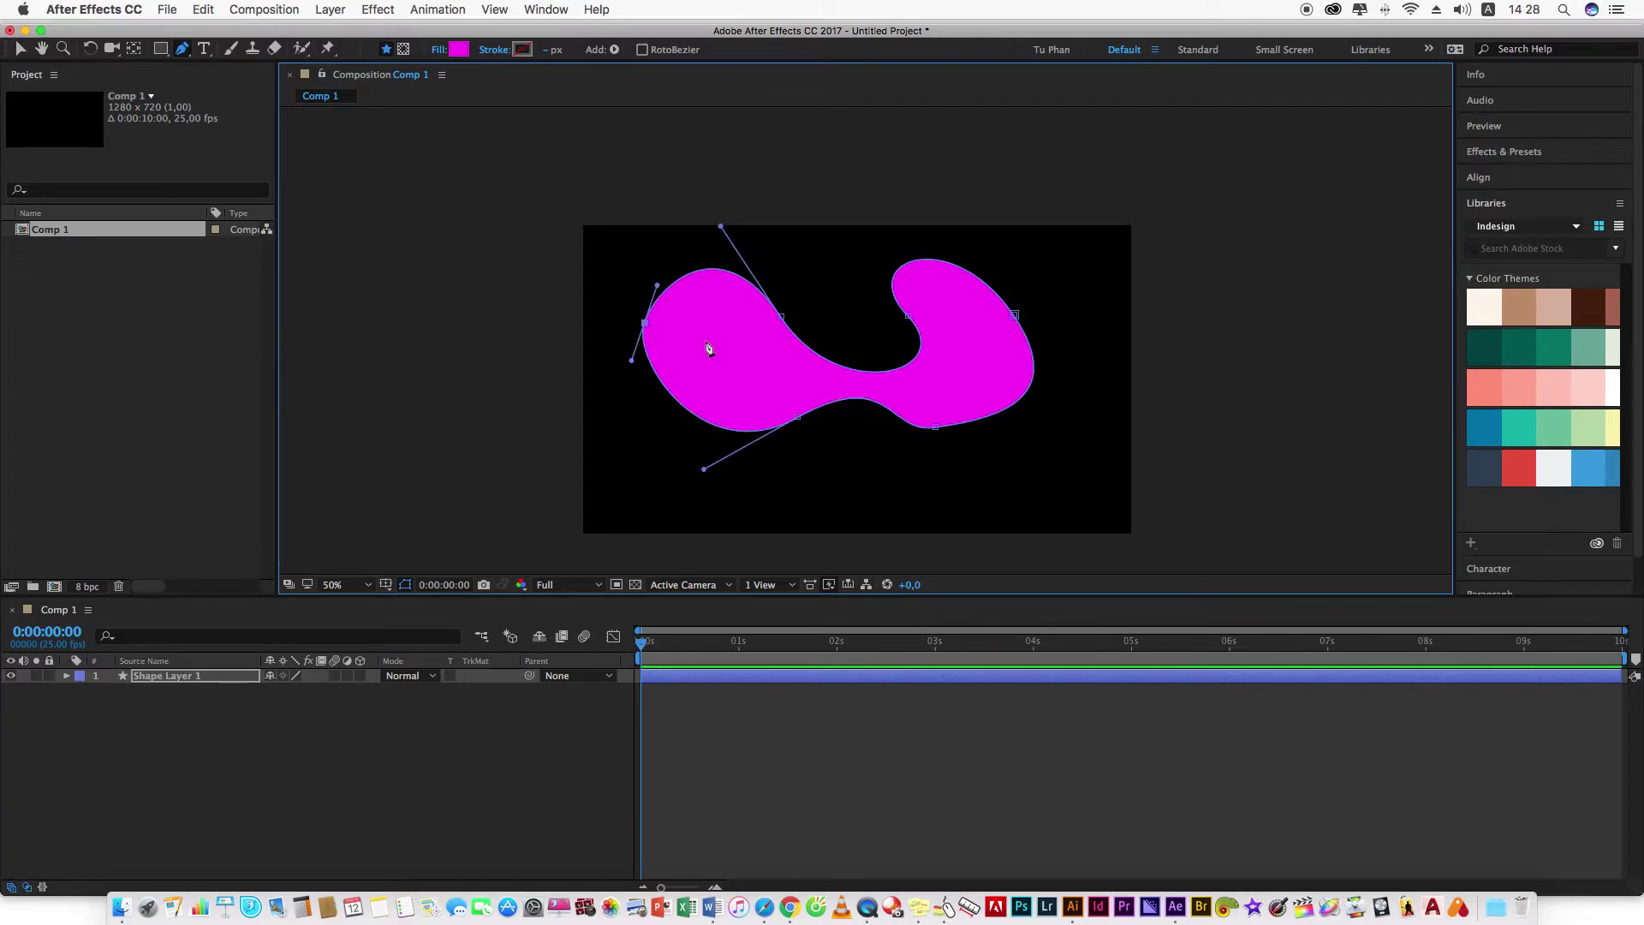
{"action": "left_click", "coordinate": [17, 51]}
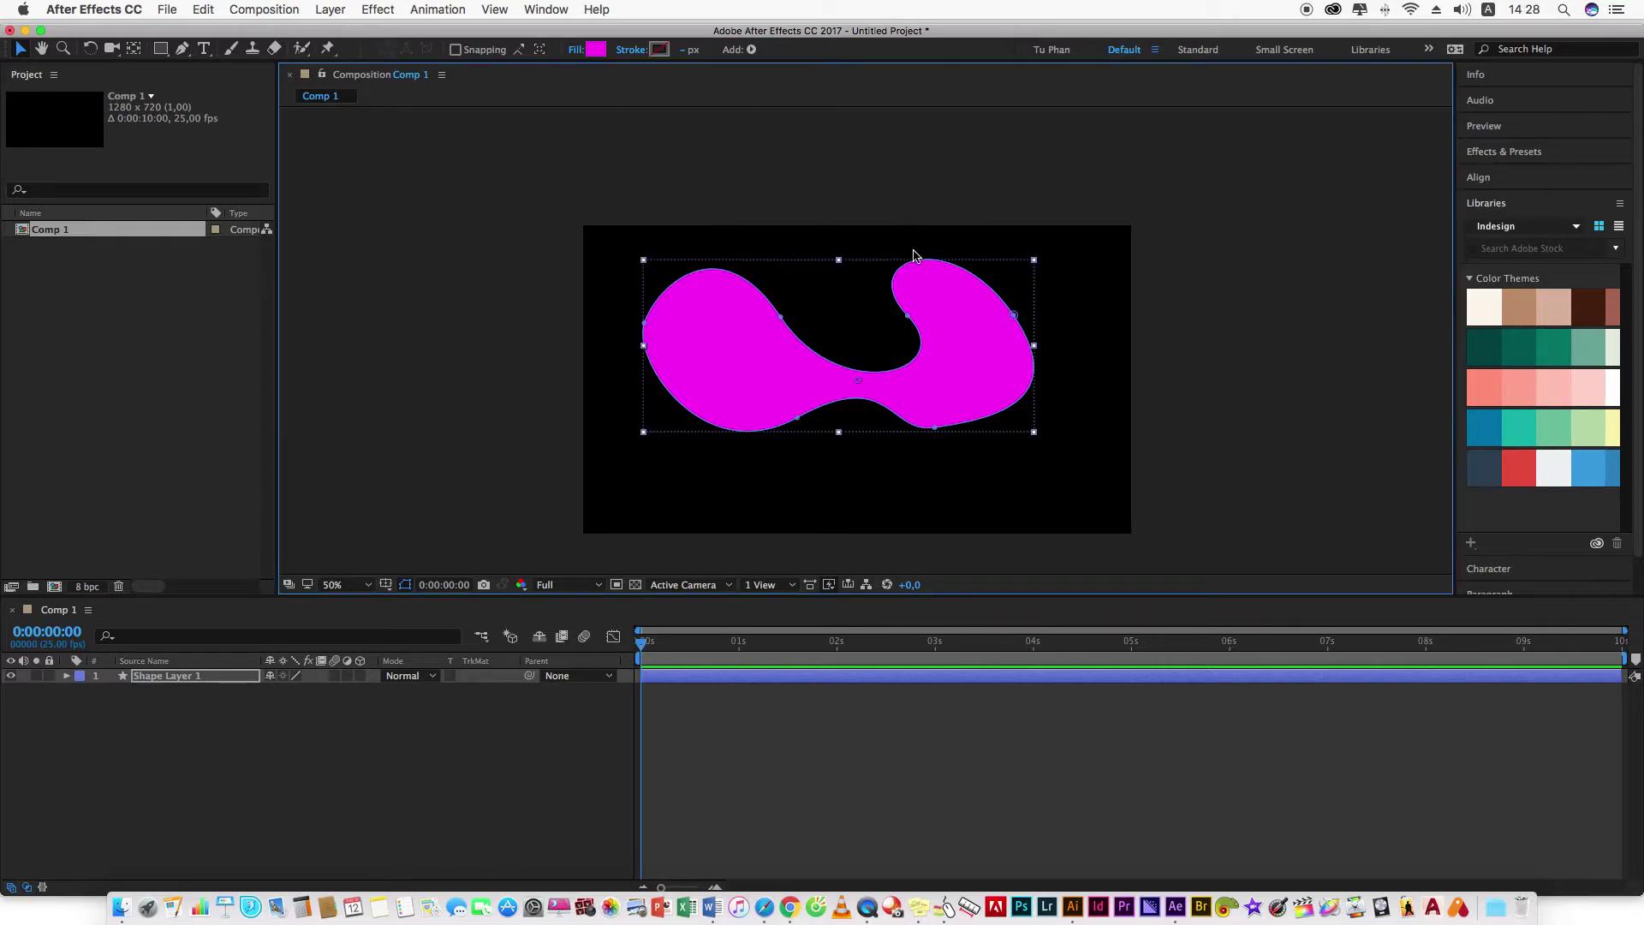
{"action": "left_click", "coordinate": [1250, 317]}
{"action": "scroll", "coordinate": [856, 330], "scroll_direction": "right", "scroll_amount": 3}
{"action": "scroll", "coordinate": [856, 330], "scroll_direction": "down", "scroll_amount": 1}
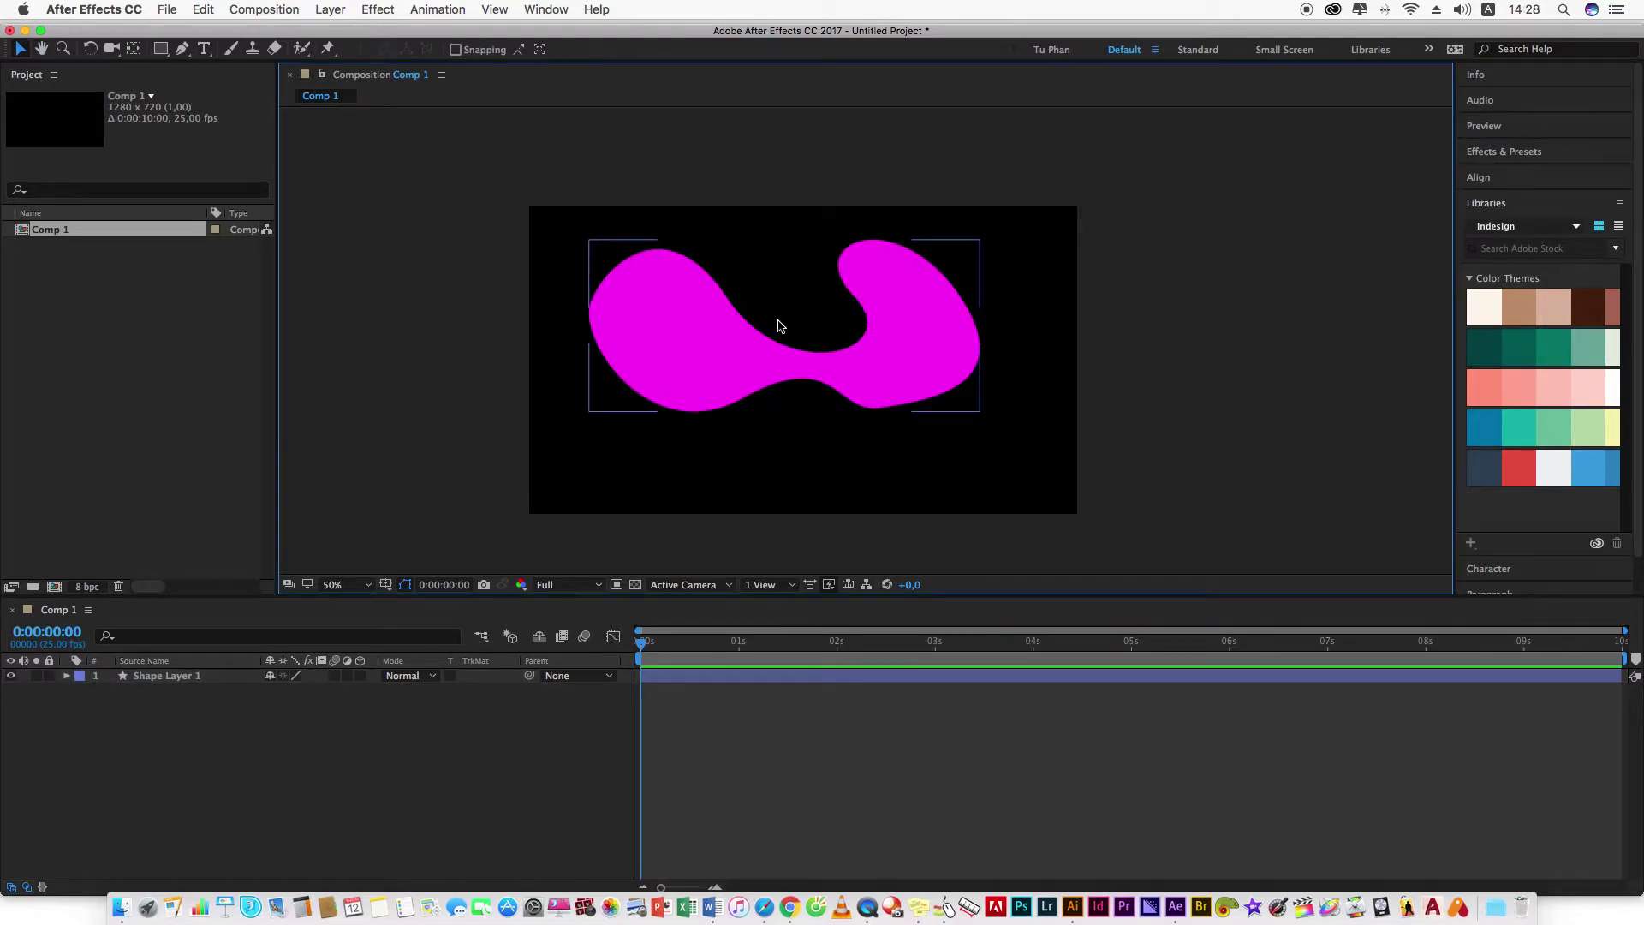
{"action": "key", "text": "period"}
{"action": "left_click_drag", "start_coordinate": [597, 357], "coordinate": [833, 357]}
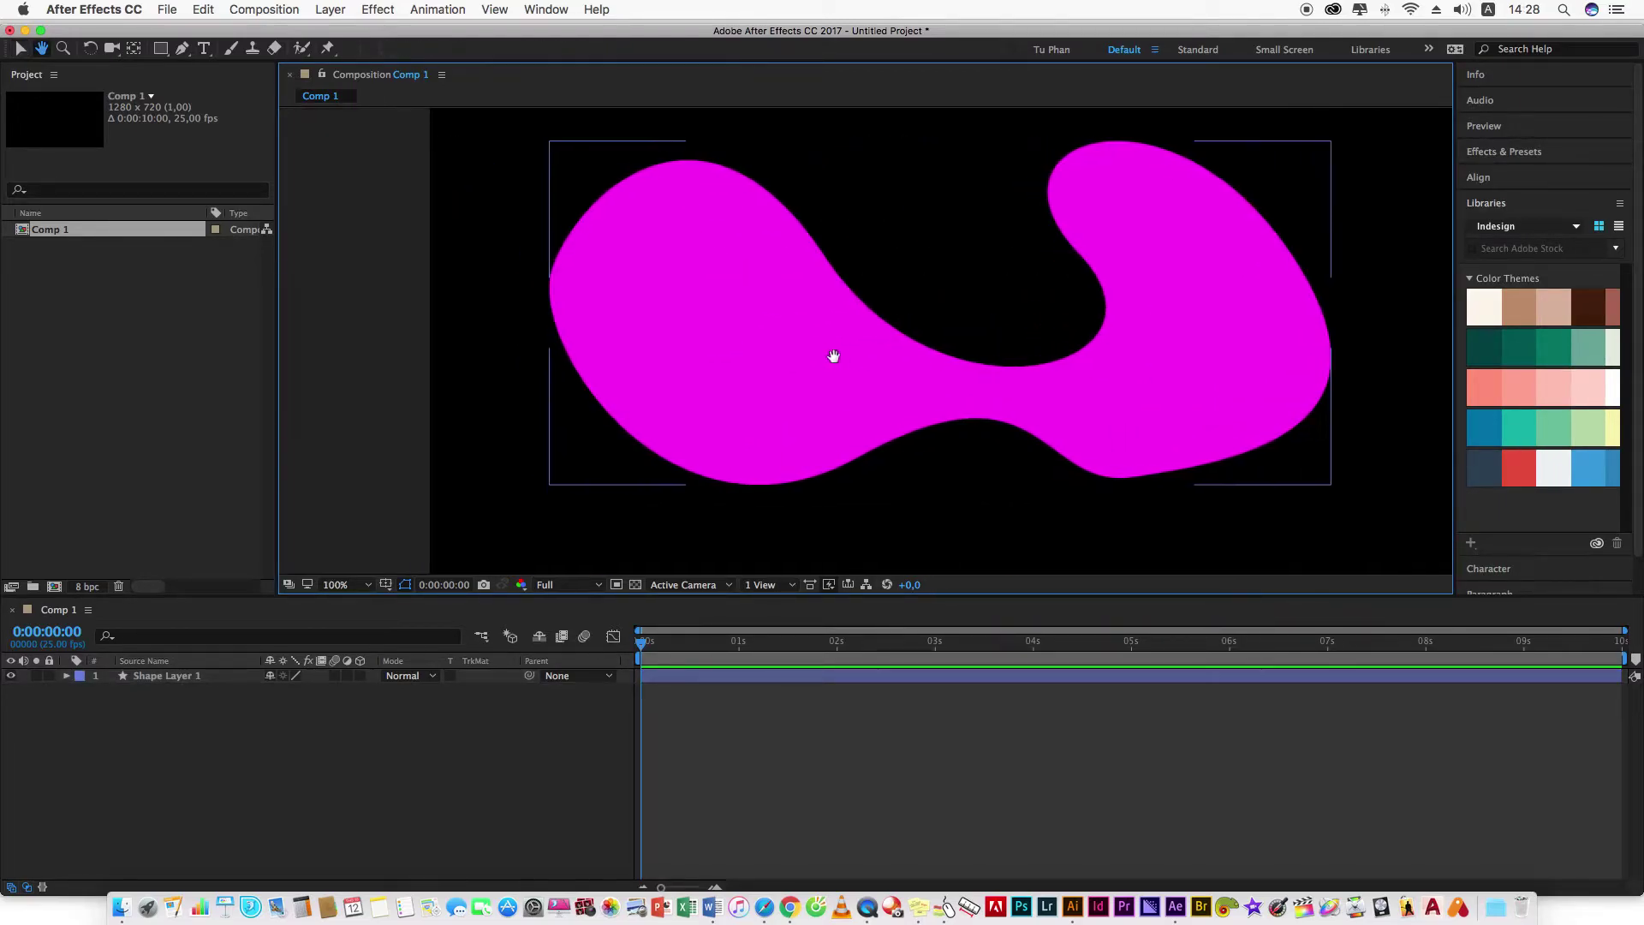
{"action": "left_click", "coordinate": [798, 370]}
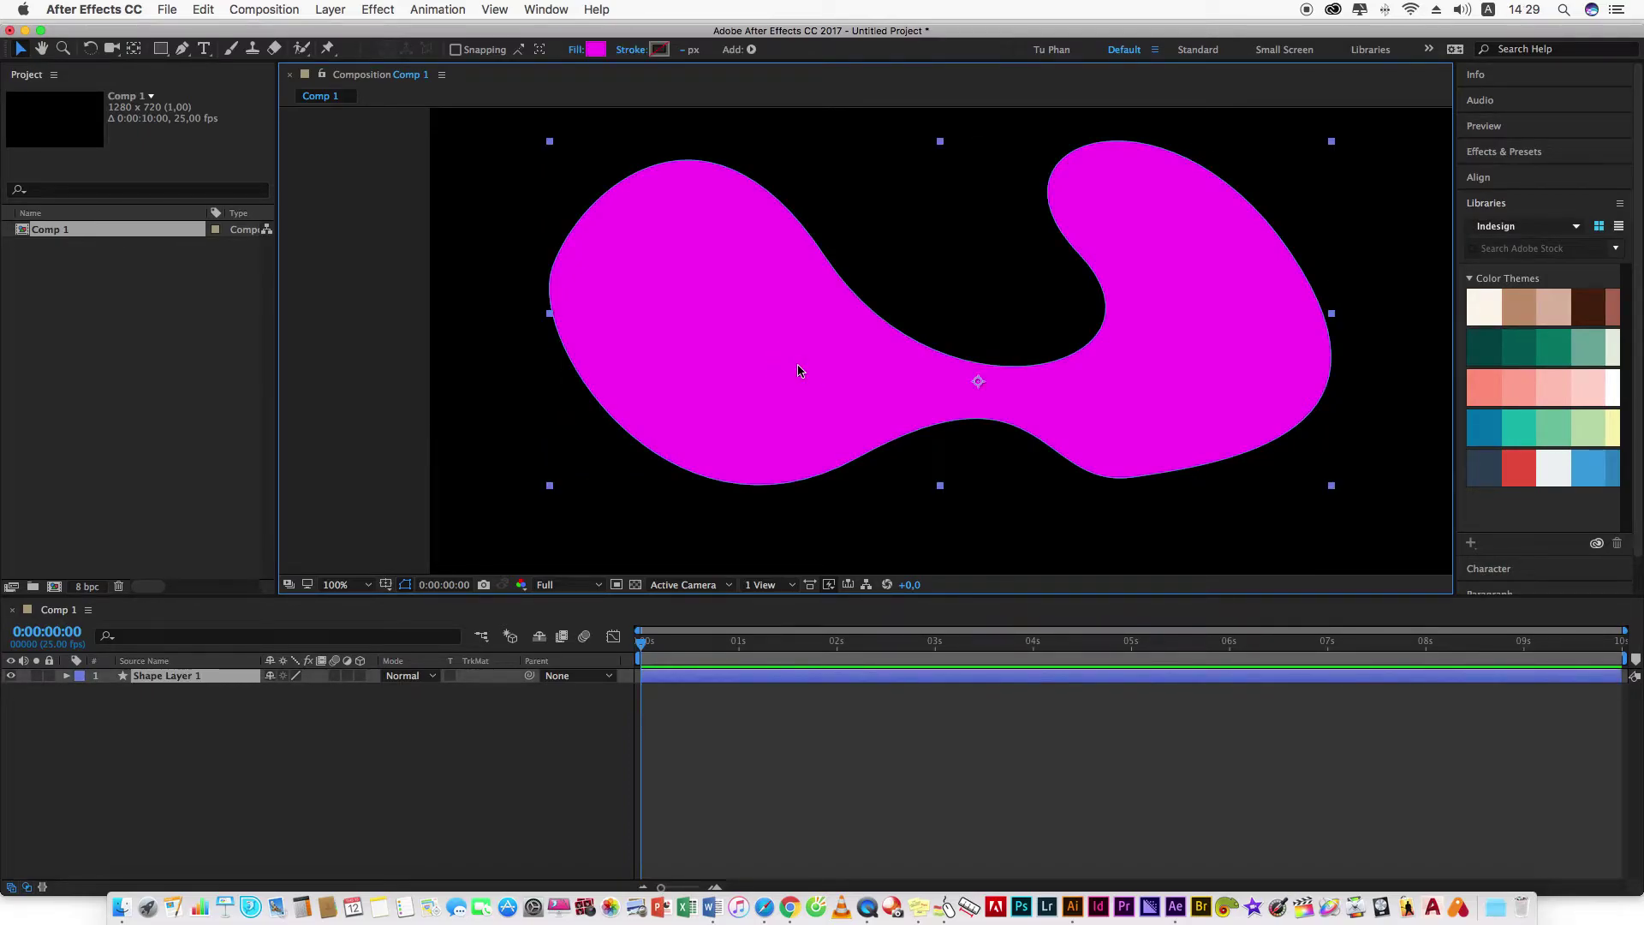
{"action": "key", "text": "Delete"}
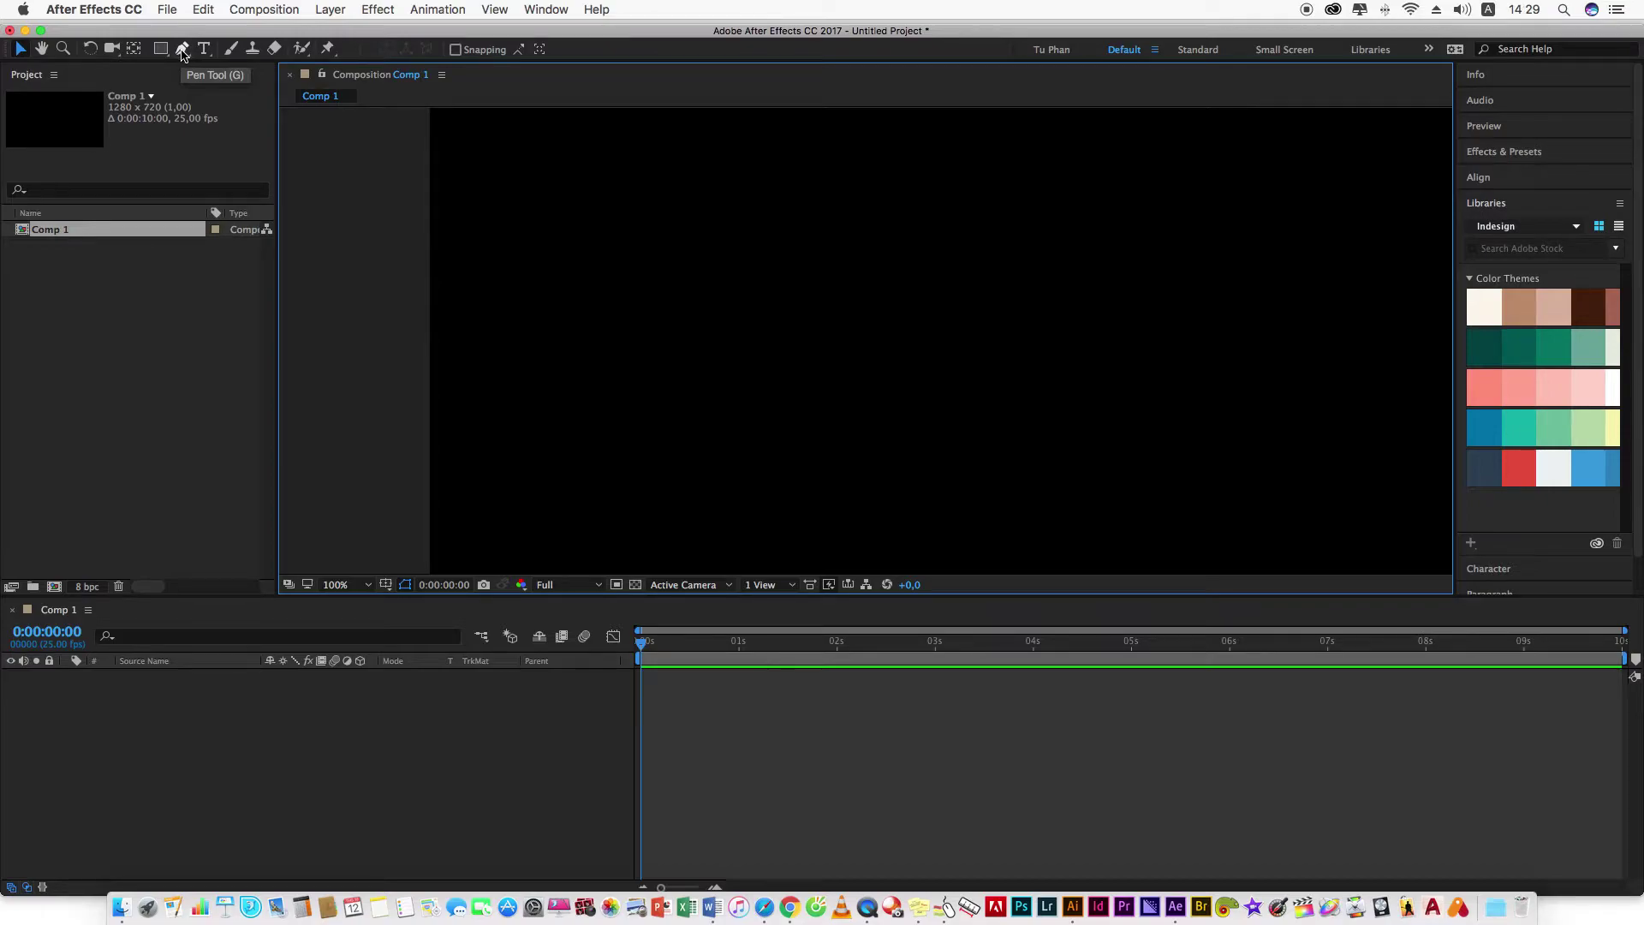
With the Pen tool, click a start point and drag curved vertices into two arches with a sharp dip between.
{"action": "left_click", "coordinate": [182, 52]}
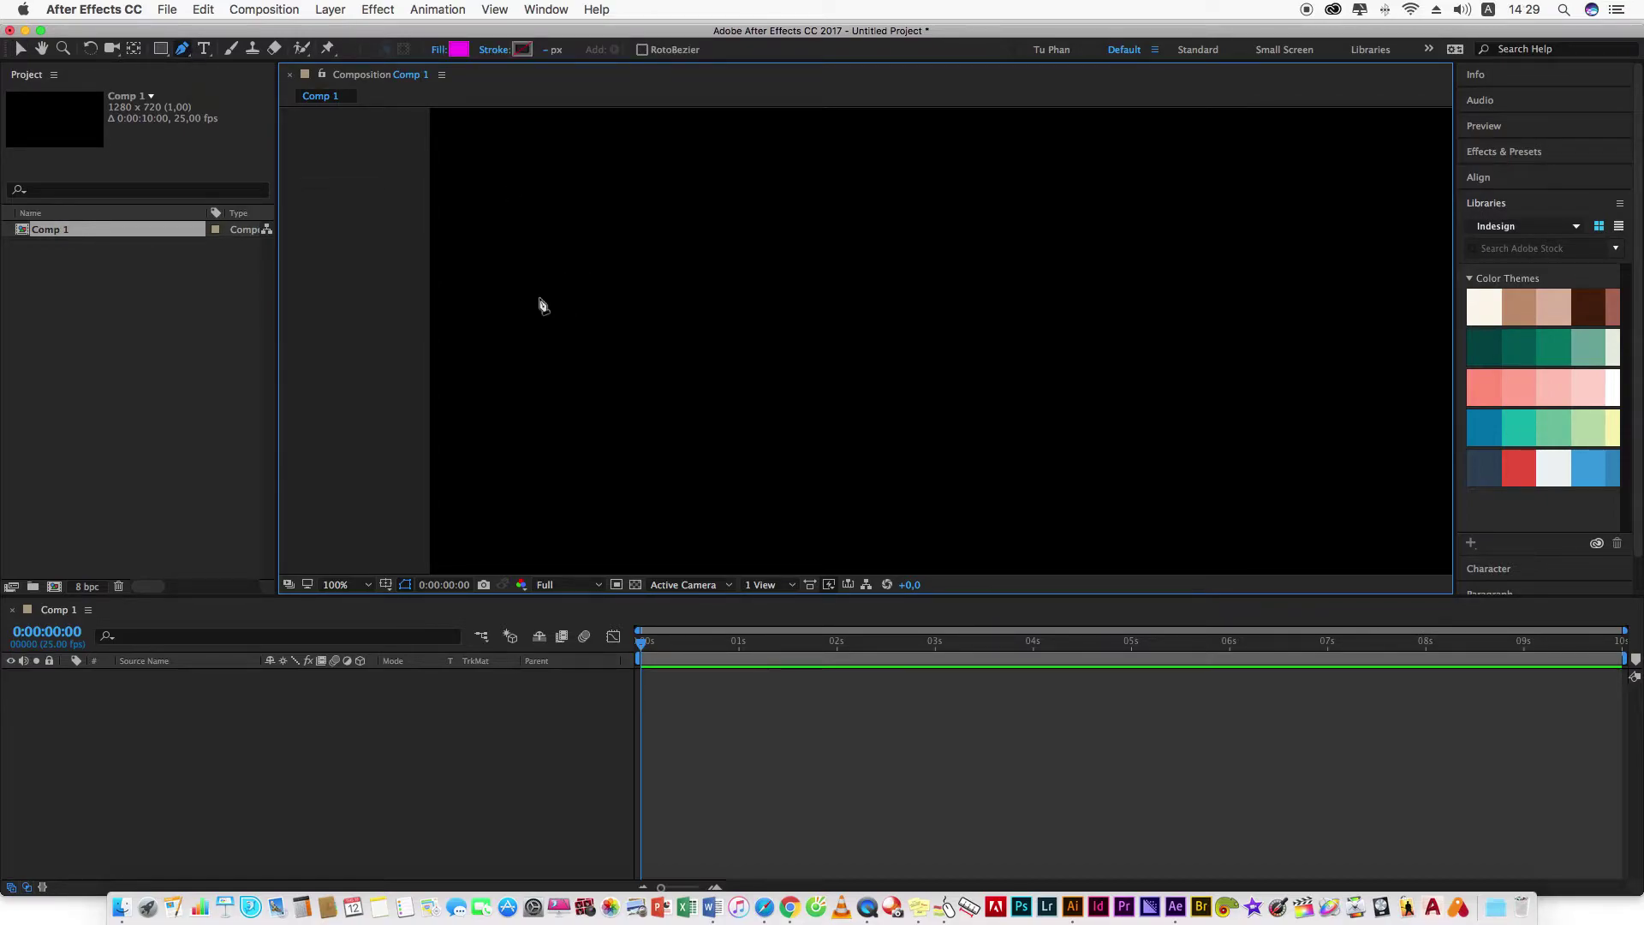
{"action": "left_click", "coordinate": [502, 297]}
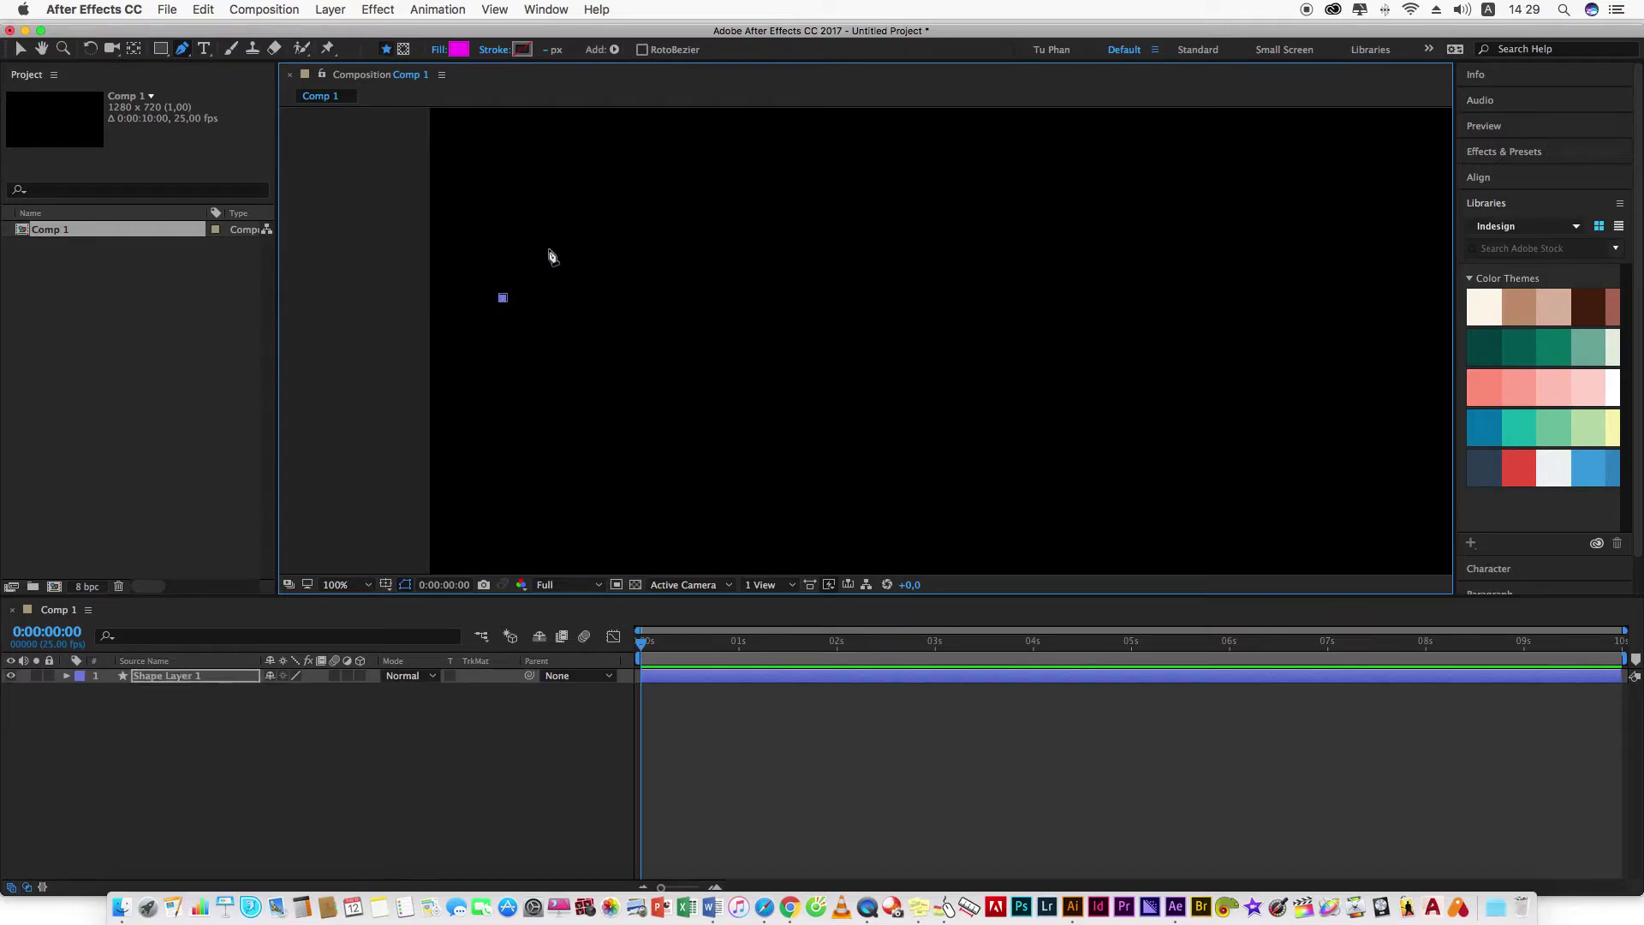
{"action": "left_click_drag", "start_coordinate": [715, 291], "coordinate": [796, 469]}
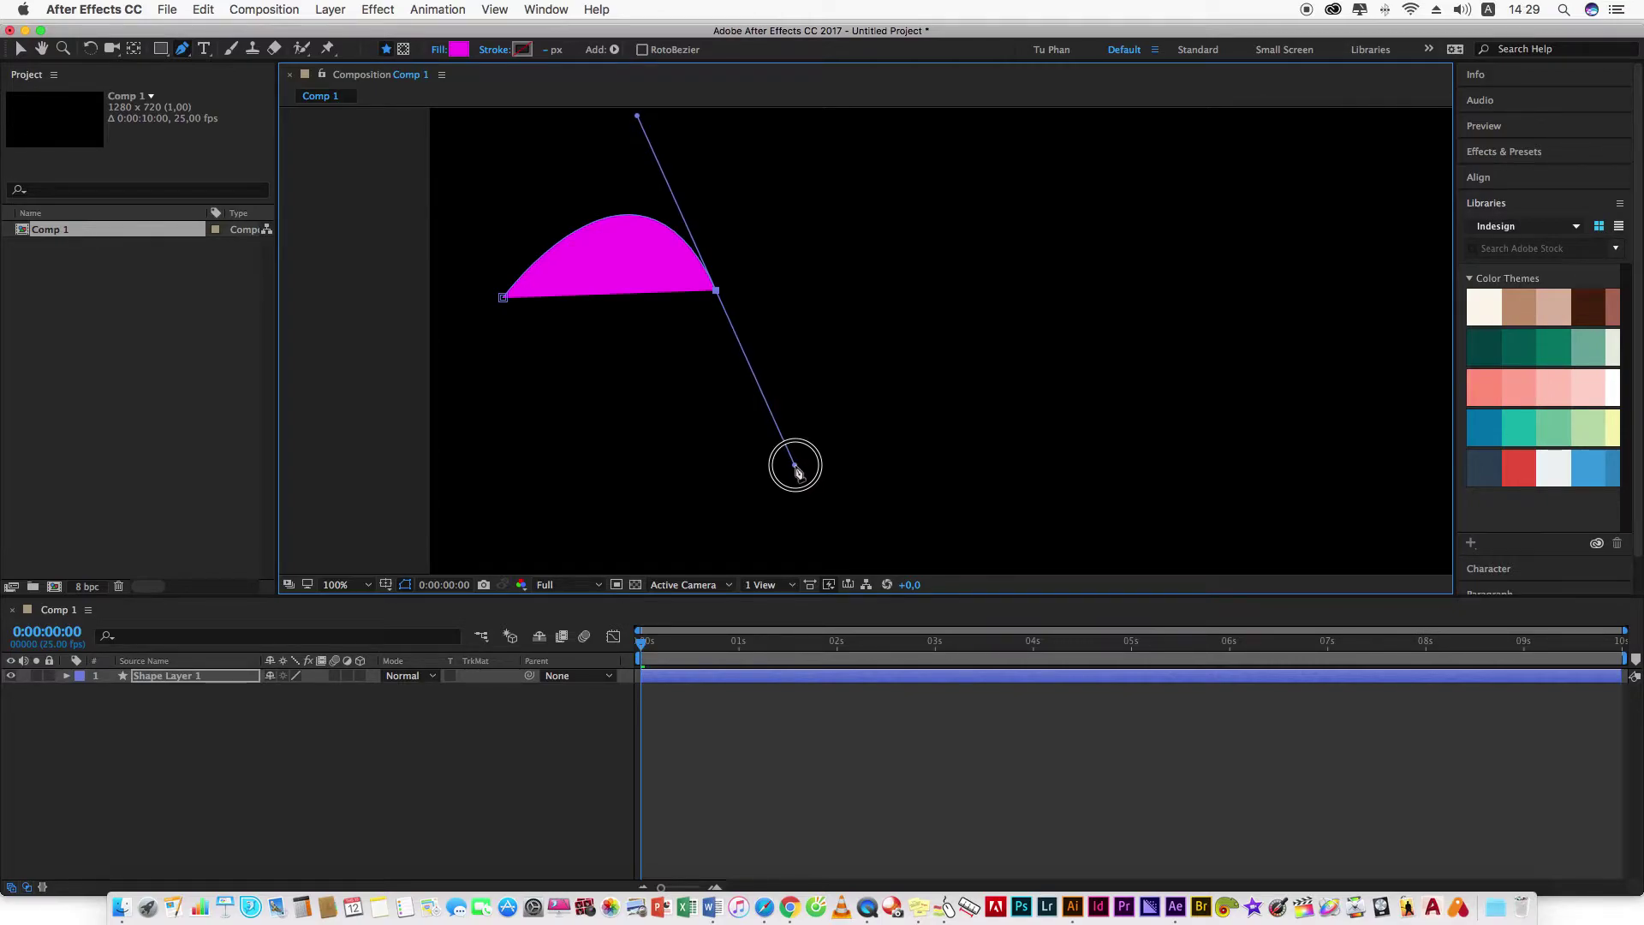
{"action": "left_click_drag", "start_coordinate": [796, 466], "coordinate": [805, 439]}
{"action": "mouse_move", "coordinate": [820, 347]}
{"action": "left_mouse_down"}
{"action": "mouse_move", "coordinate": [798, 333]}
{"action": "mouse_move", "coordinate": [806, 372]}
{"action": "mouse_move", "coordinate": [804, 233]}
{"action": "mouse_move", "coordinate": [743, 156]}
{"action": "left_mouse_up"}
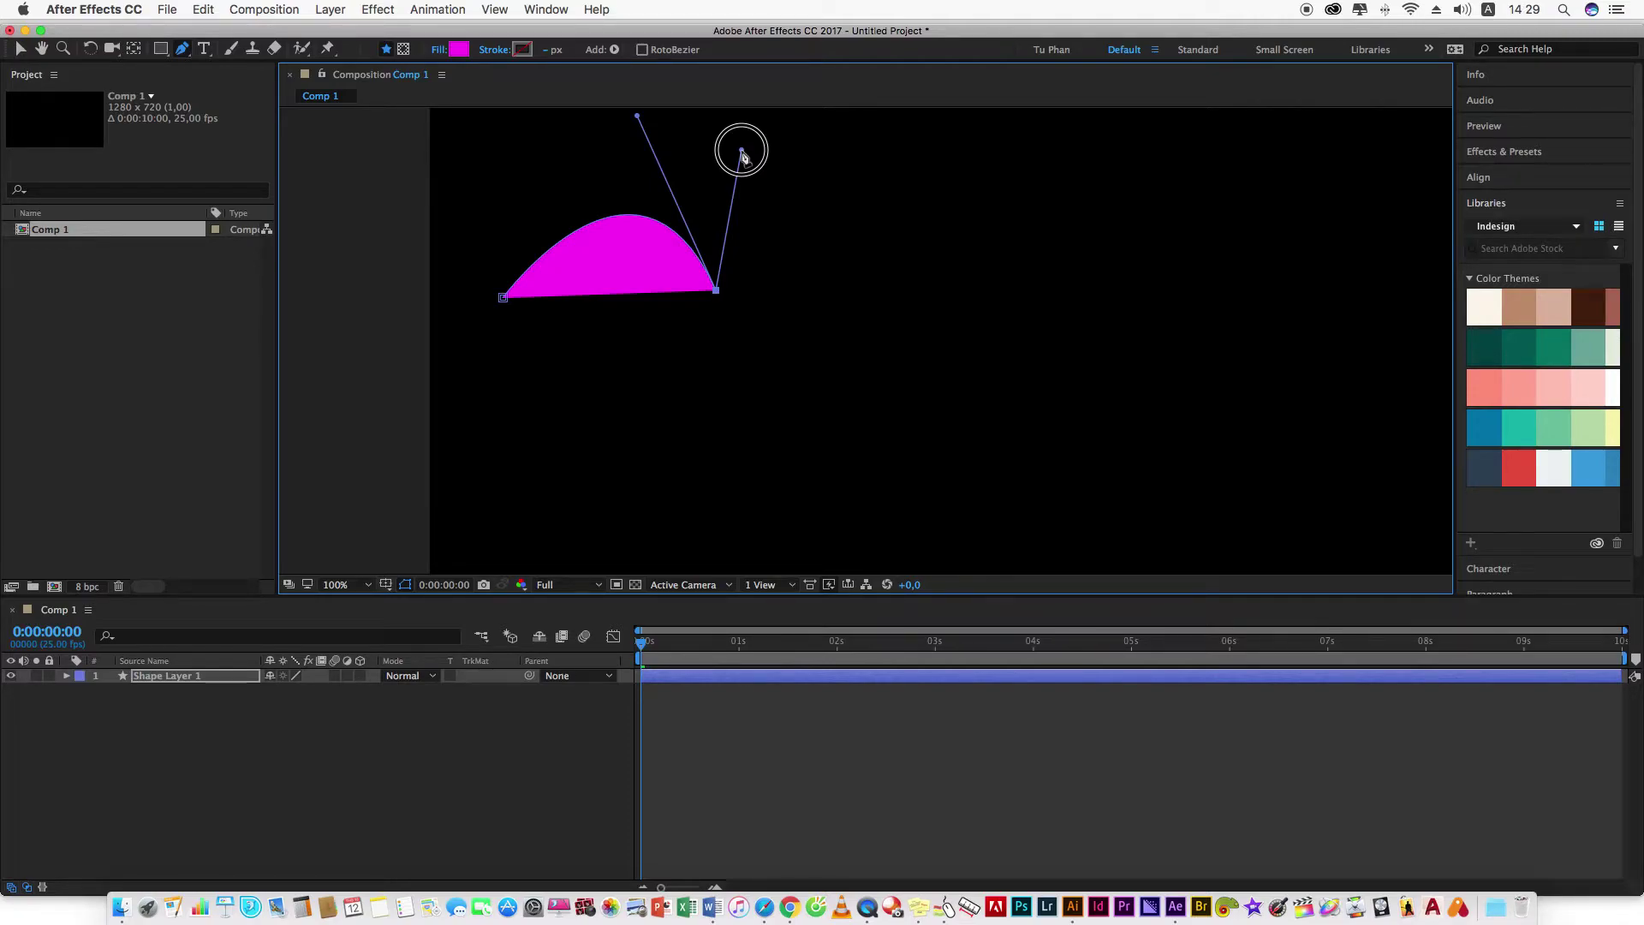
{"action": "left_click_drag", "start_coordinate": [743, 155], "coordinate": [742, 152]}
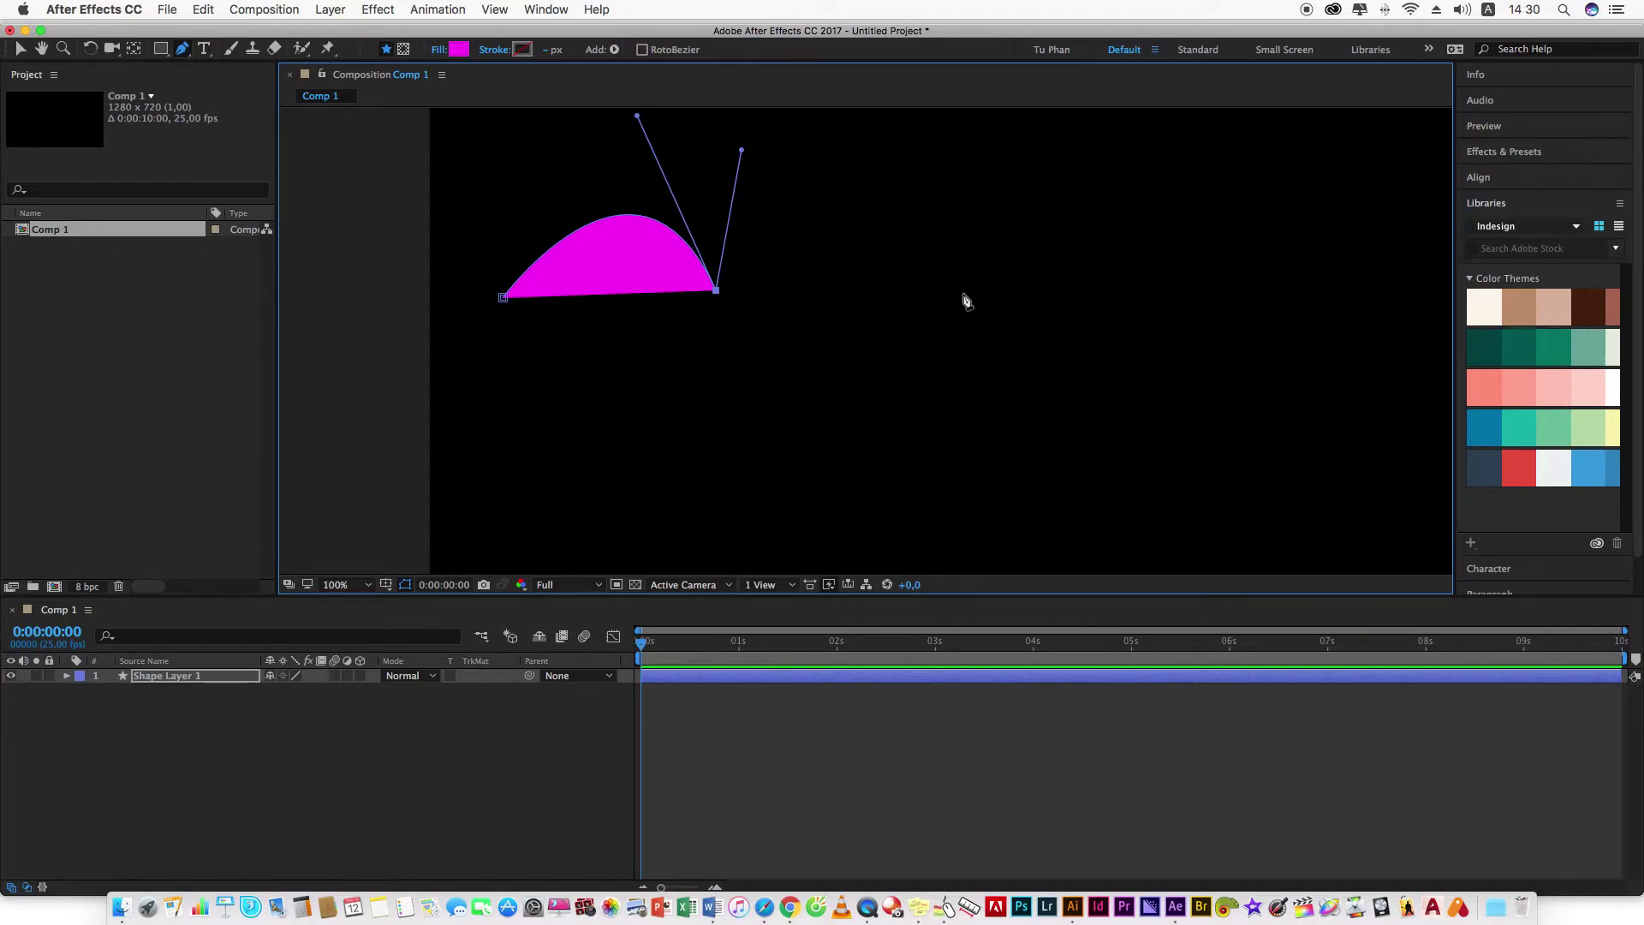
{"action": "left_click_drag", "start_coordinate": [970, 292], "coordinate": [987, 417]}
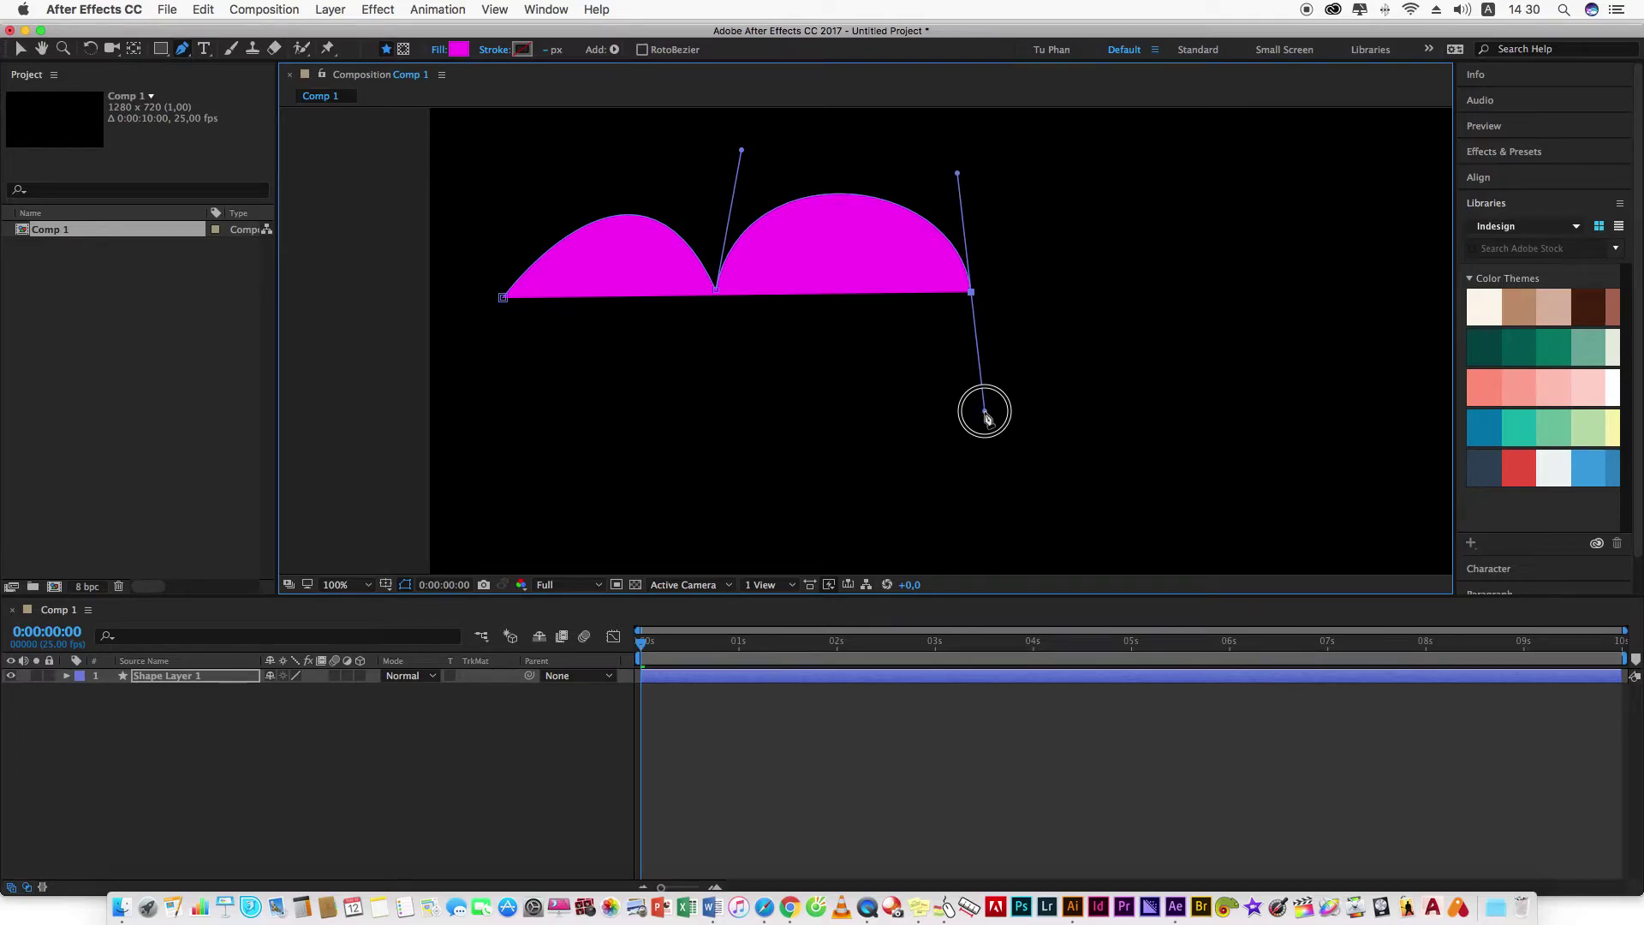
Adjust the second arch's handles for a sharp dip, then drag out and fine-tune a third arch.
{"action": "left_click_drag", "start_coordinate": [985, 412], "coordinate": [986, 430]}
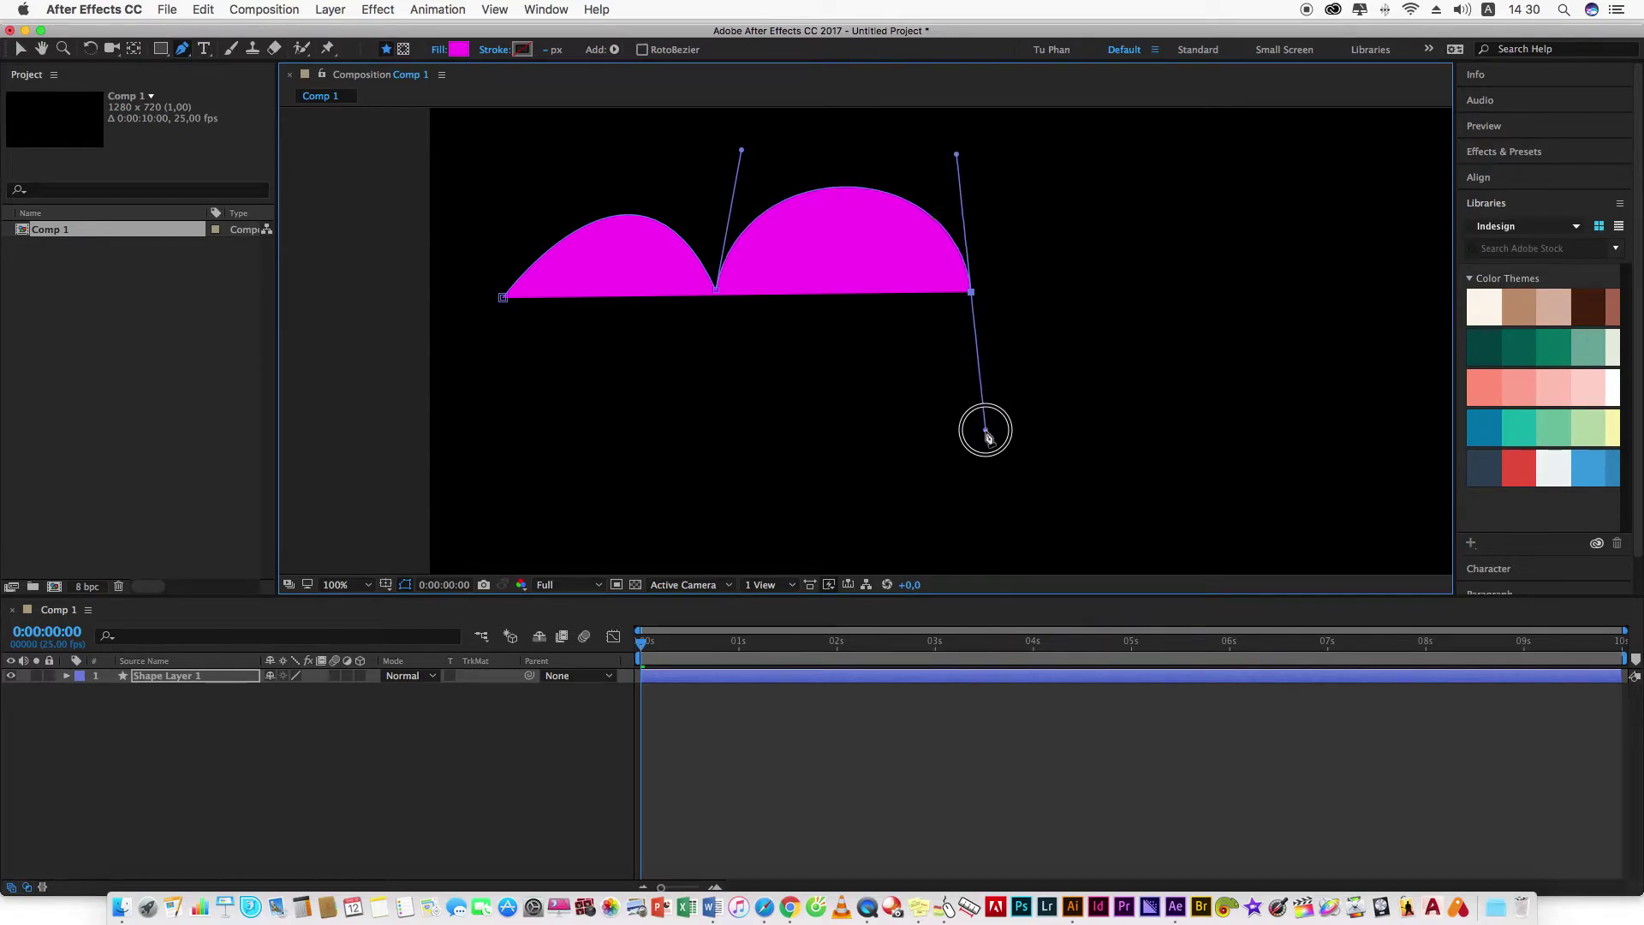
{"action": "mouse_move", "coordinate": [986, 431]}
{"action": "left_mouse_down"}
{"action": "mouse_move", "coordinate": [1099, 329]}
{"action": "mouse_move", "coordinate": [933, 440]}
{"action": "mouse_move", "coordinate": [1013, 396]}
{"action": "mouse_move", "coordinate": [913, 418]}
{"action": "mouse_move", "coordinate": [969, 418]}
{"action": "mouse_move", "coordinate": [1027, 382]}
{"action": "mouse_move", "coordinate": [1064, 316]}
{"action": "mouse_move", "coordinate": [1056, 212]}
{"action": "mouse_move", "coordinate": [989, 407]}
{"action": "left_mouse_up"}
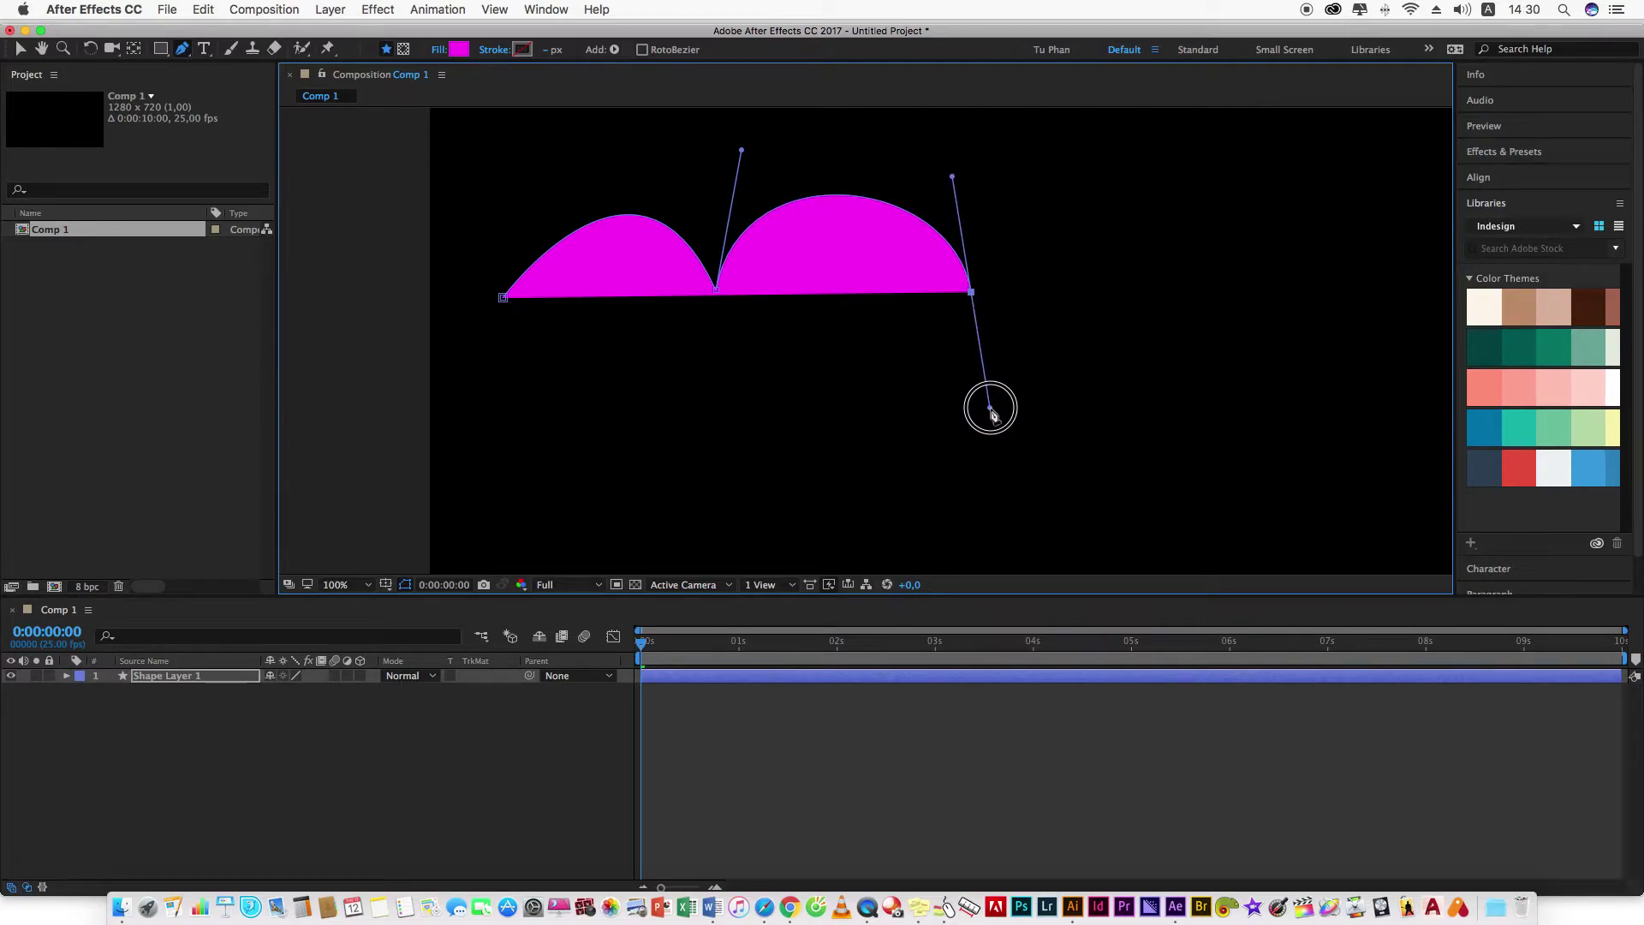
{"action": "mouse_move", "coordinate": [990, 409]}
{"action": "left_mouse_down"}
{"action": "mouse_move", "coordinate": [990, 422]}
{"action": "mouse_move", "coordinate": [1036, 338]}
{"action": "mouse_move", "coordinate": [1053, 249]}
{"action": "mouse_move", "coordinate": [1014, 187]}
{"action": "left_mouse_up"}
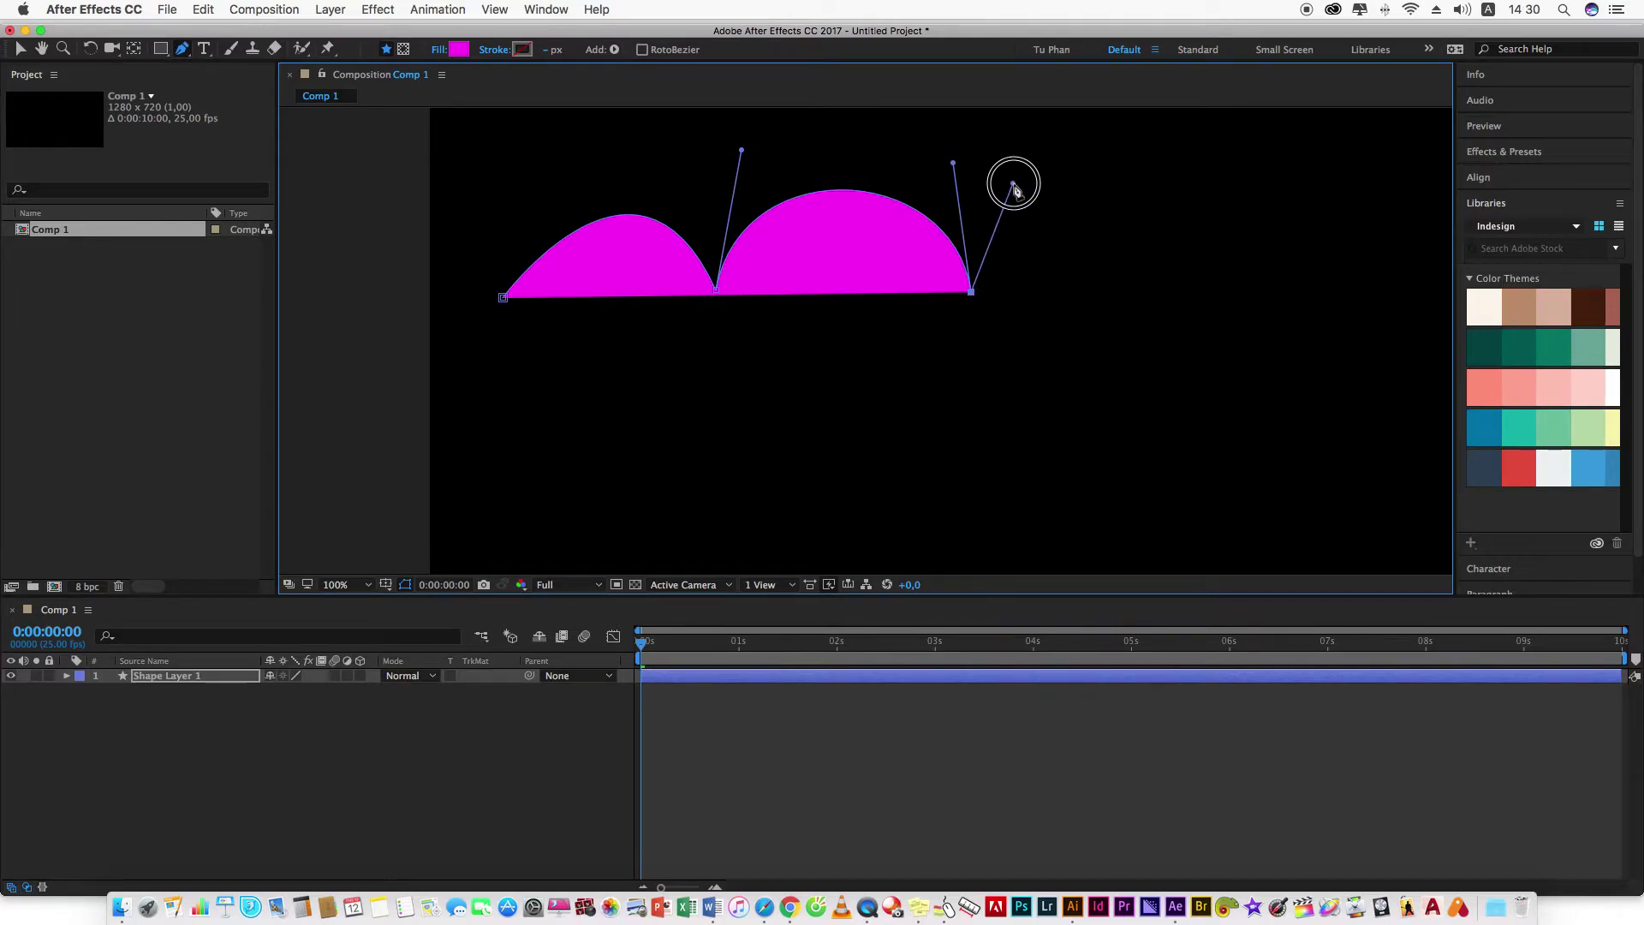
{"action": "left_click_drag", "start_coordinate": [1013, 186], "coordinate": [1014, 185]}
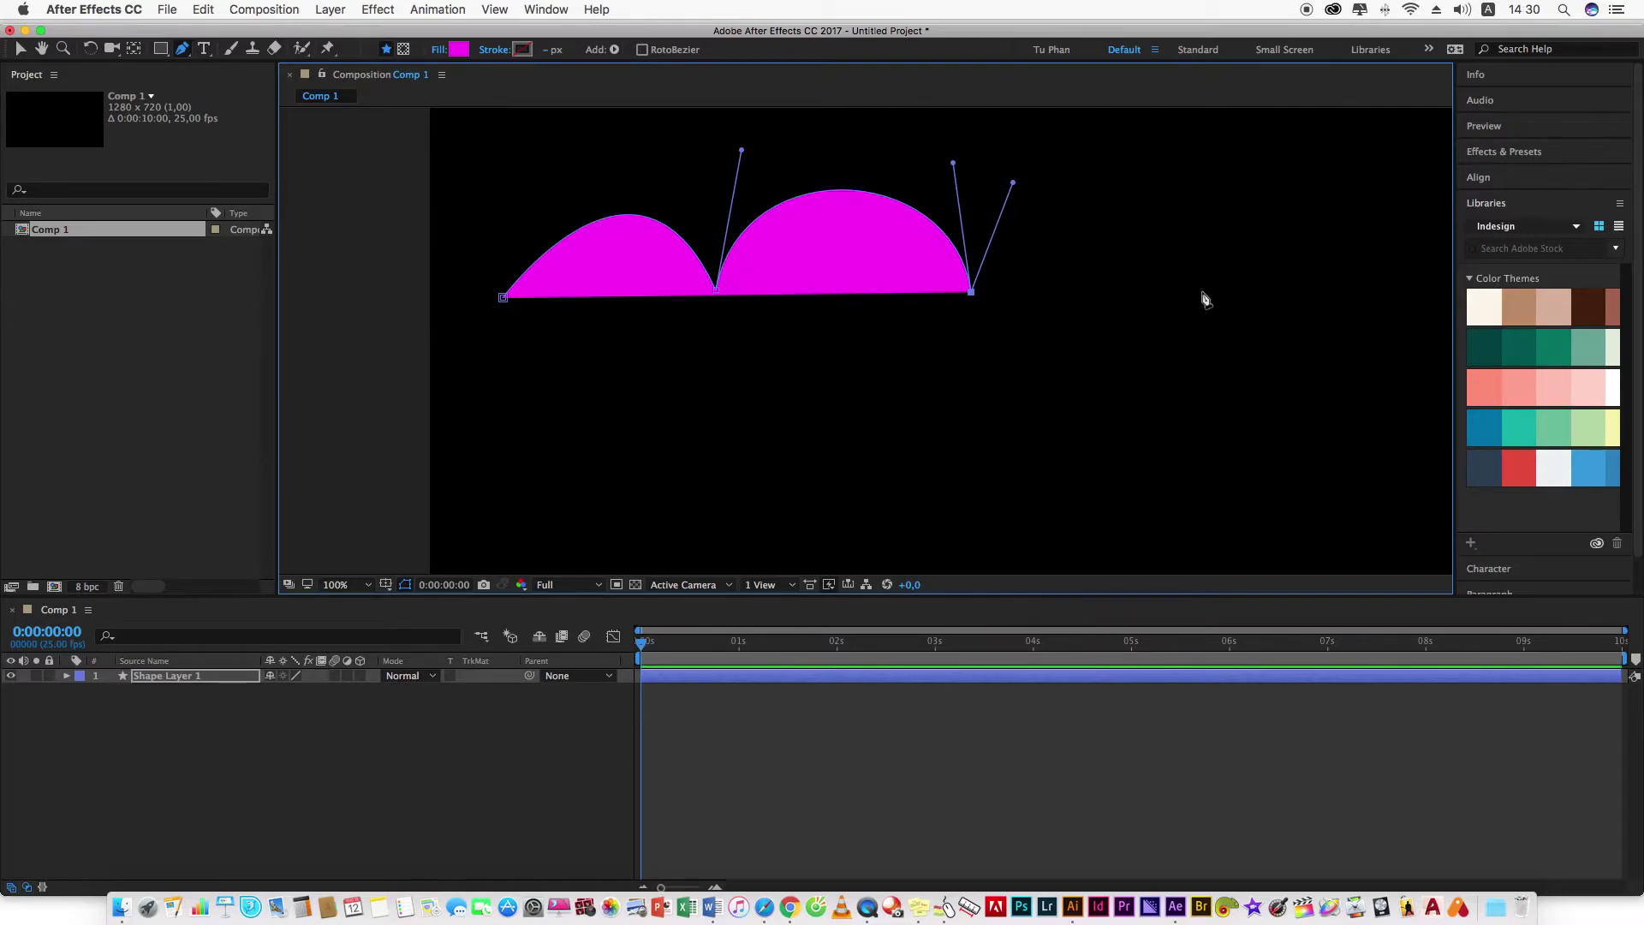
{"action": "left_click_drag", "start_coordinate": [1201, 293], "coordinate": [1233, 426]}
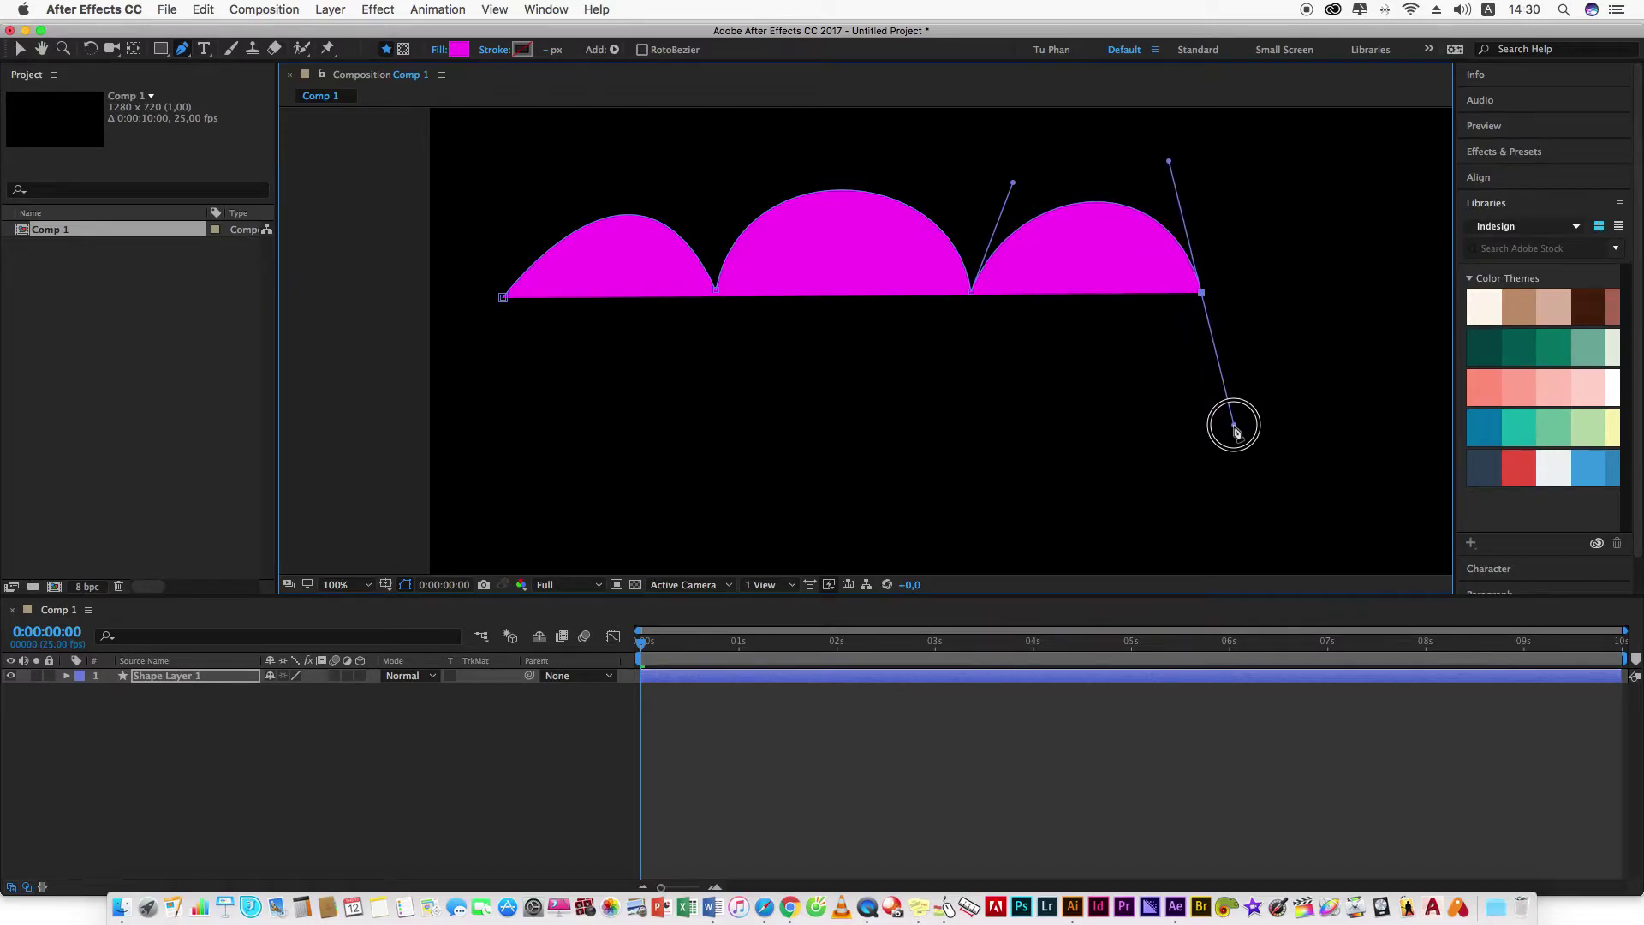
{"action": "left_click_drag", "start_coordinate": [1233, 425], "coordinate": [1236, 430]}
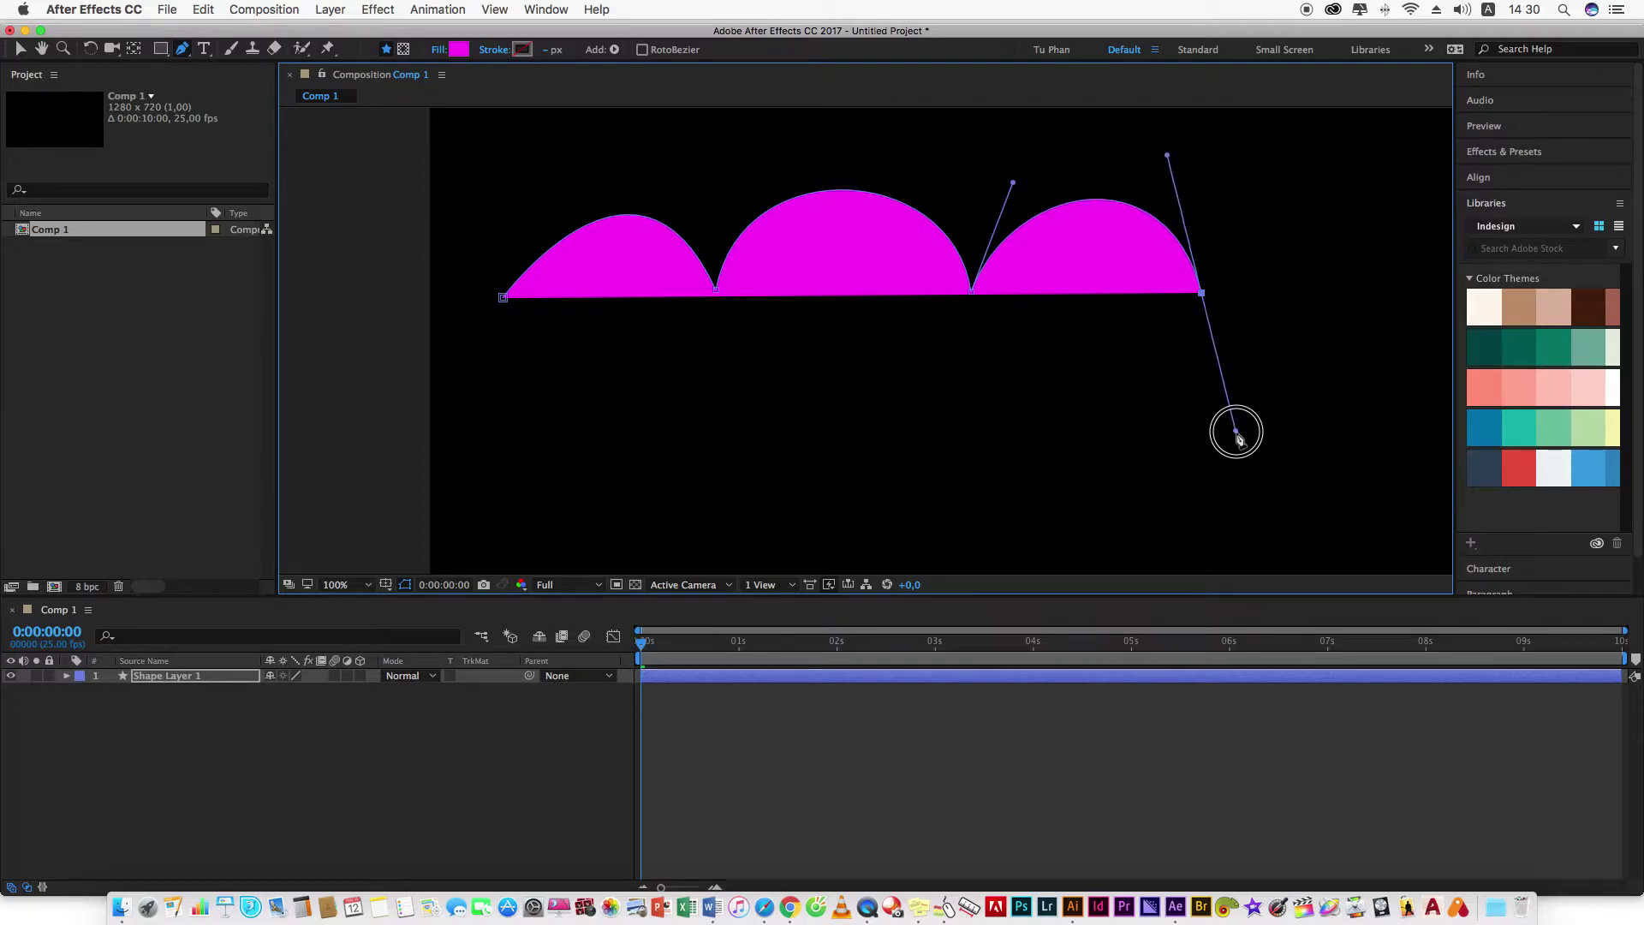
{"action": "left_click_drag", "start_coordinate": [1236, 431], "coordinate": [1259, 423]}
{"action": "scroll", "coordinate": [1096, 423], "scroll_direction": "down", "scroll_amount": 2}
{"action": "scroll", "coordinate": [1096, 420], "scroll_direction": "down", "scroll_amount": 3}
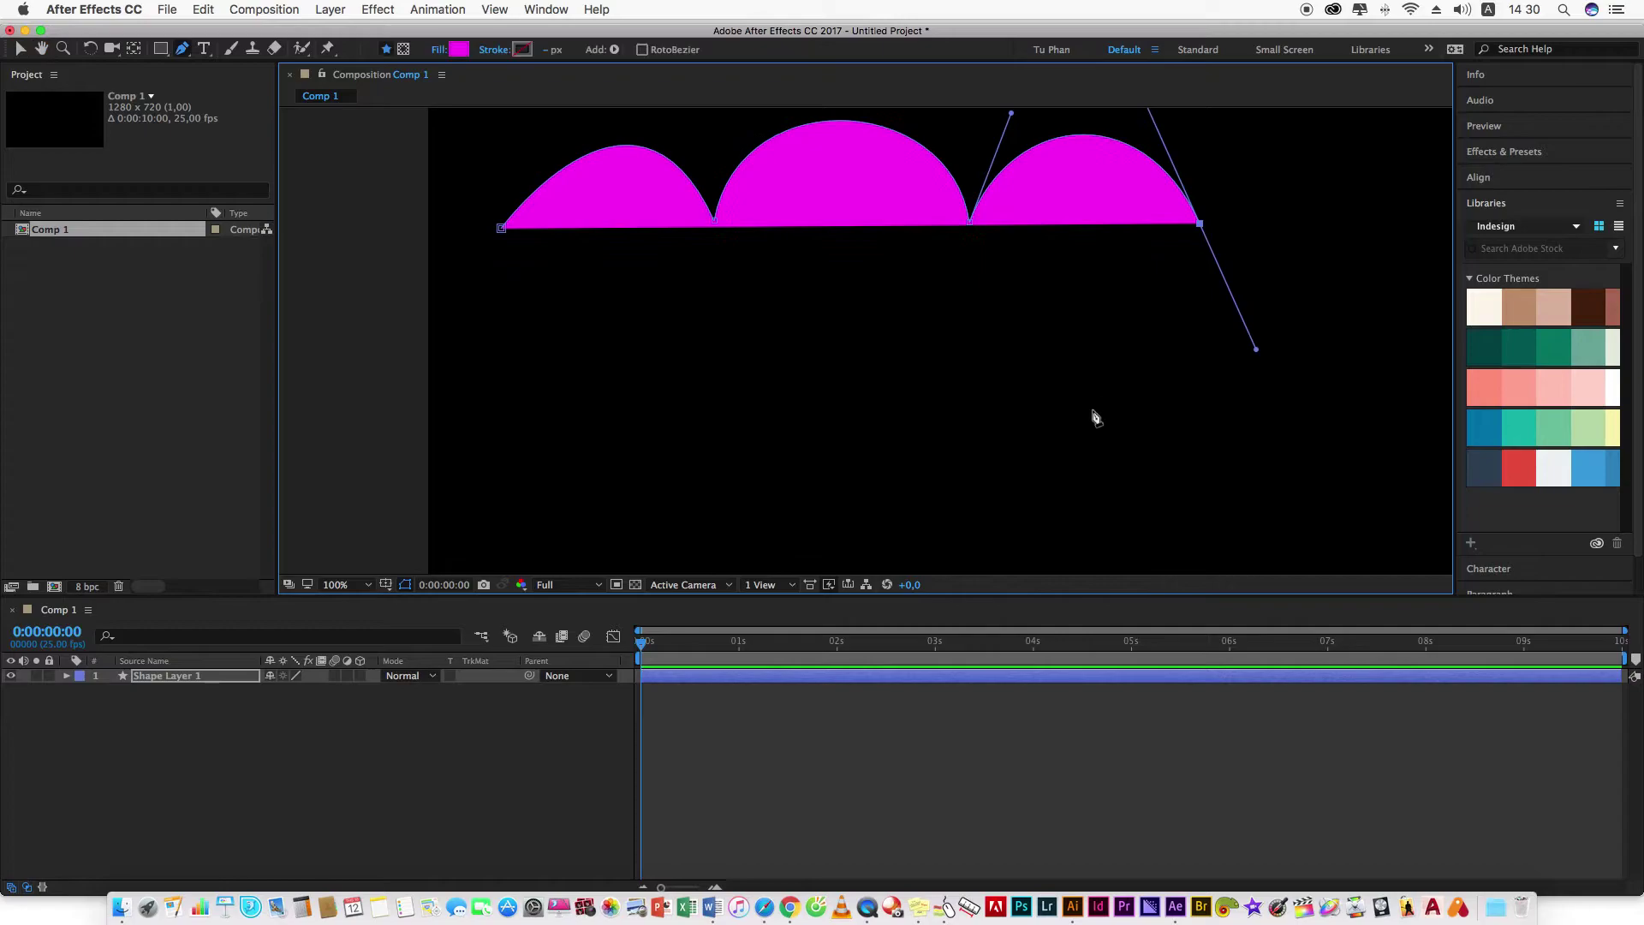
Drag curved vertices along the lower right, bottom and lower left, then close the path at the first vertex.
{"action": "left_click_drag", "start_coordinate": [1097, 450], "coordinate": [1036, 454]}
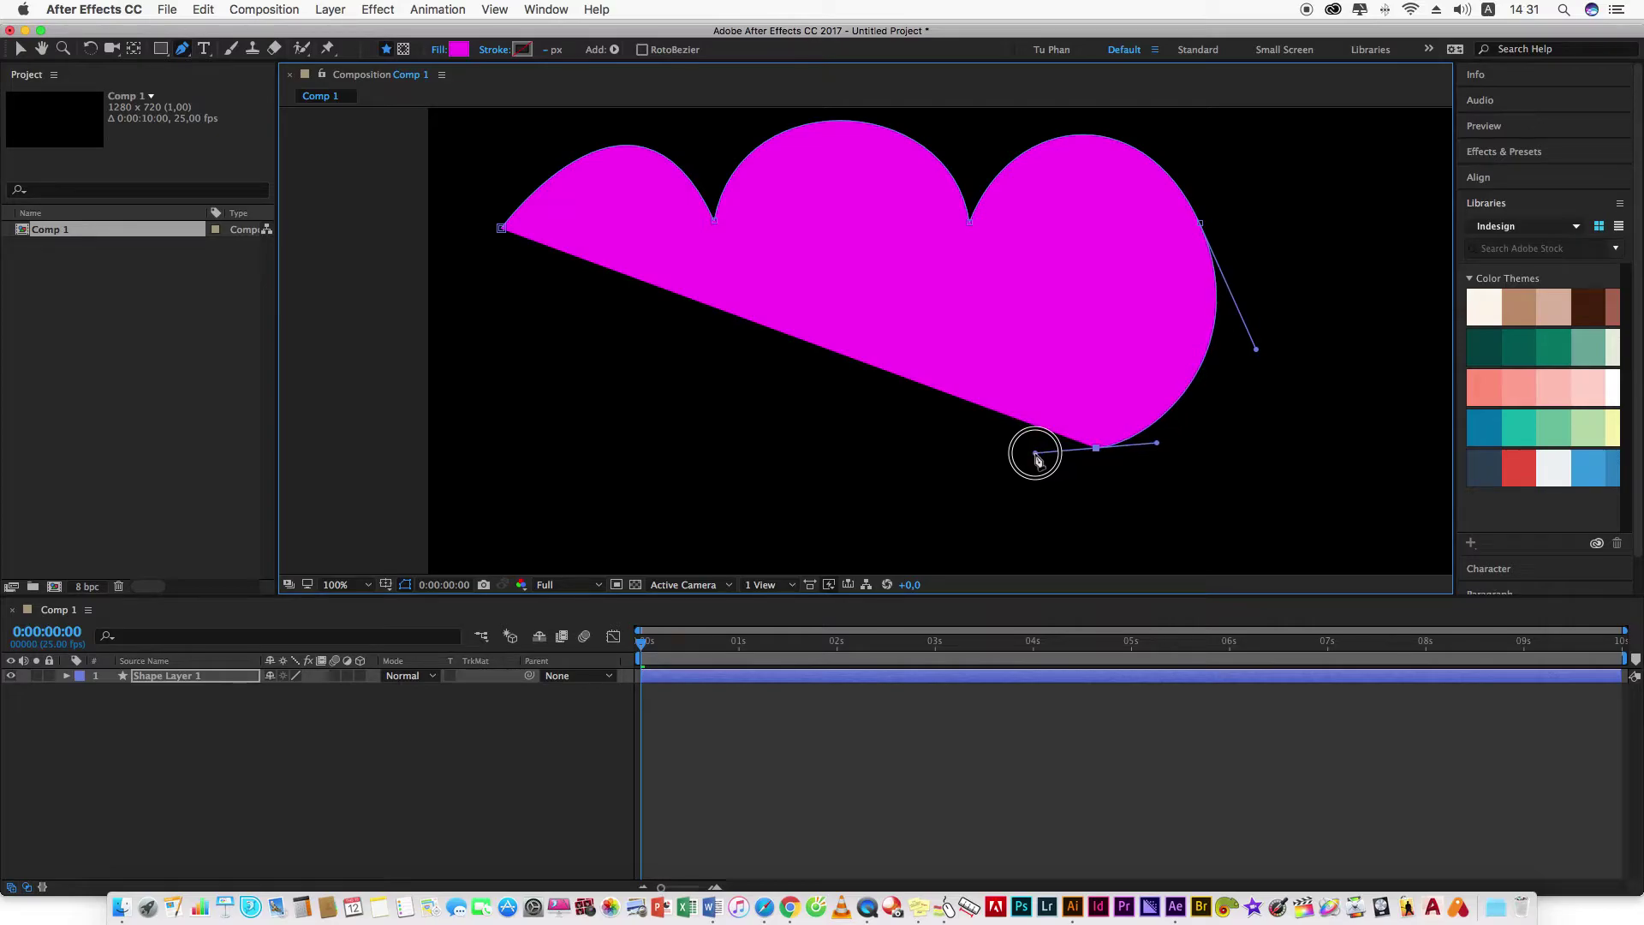
{"action": "left_click_drag", "start_coordinate": [1036, 456], "coordinate": [1035, 440]}
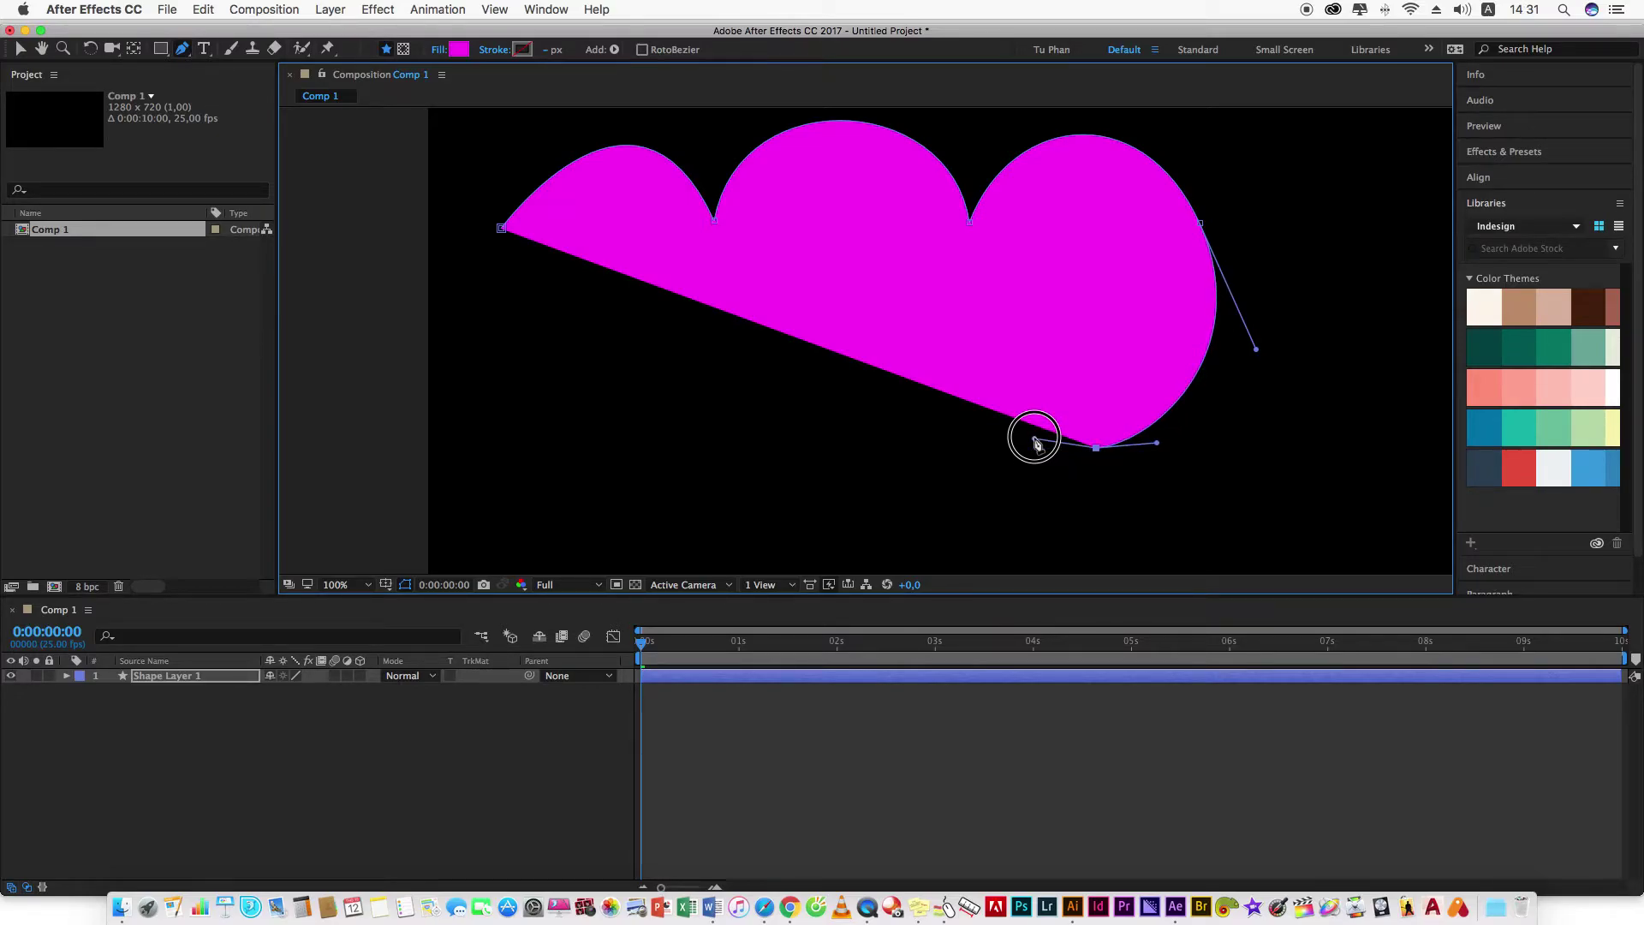
{"action": "mouse_move", "coordinate": [1034, 441]}
{"action": "left_mouse_down"}
{"action": "mouse_move", "coordinate": [1019, 442]}
{"action": "mouse_move", "coordinate": [1027, 370]}
{"action": "left_mouse_up"}
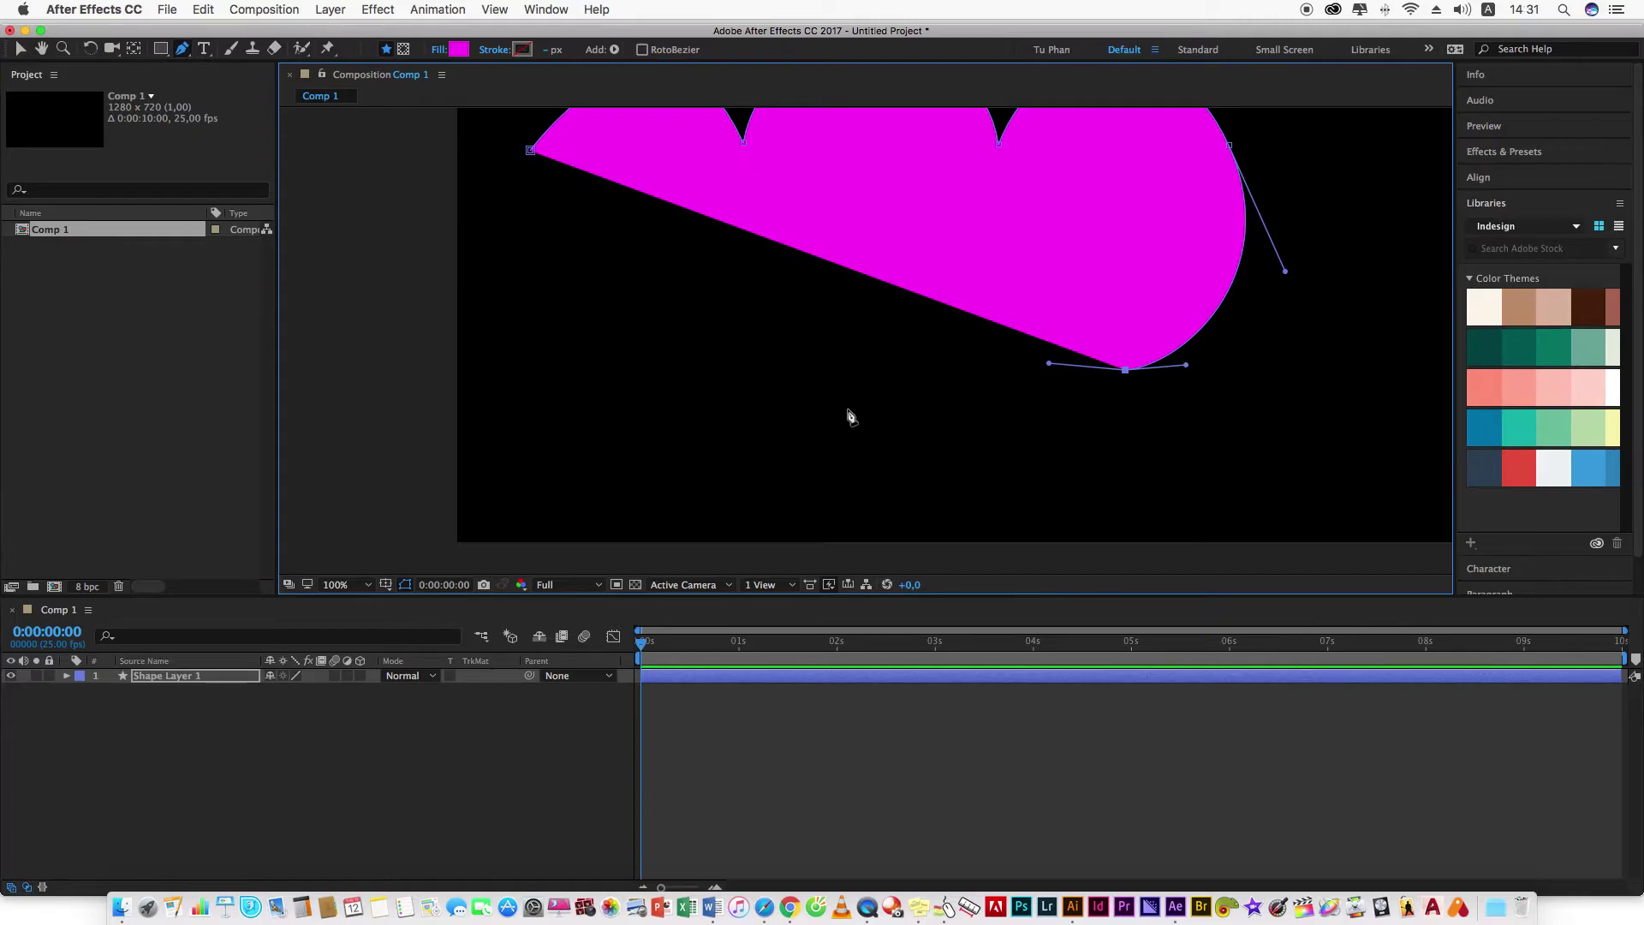
{"action": "mouse_move", "coordinate": [828, 368]}
{"action": "left_mouse_down"}
{"action": "mouse_move", "coordinate": [691, 190]}
{"action": "mouse_move", "coordinate": [616, 195]}
{"action": "left_mouse_up"}
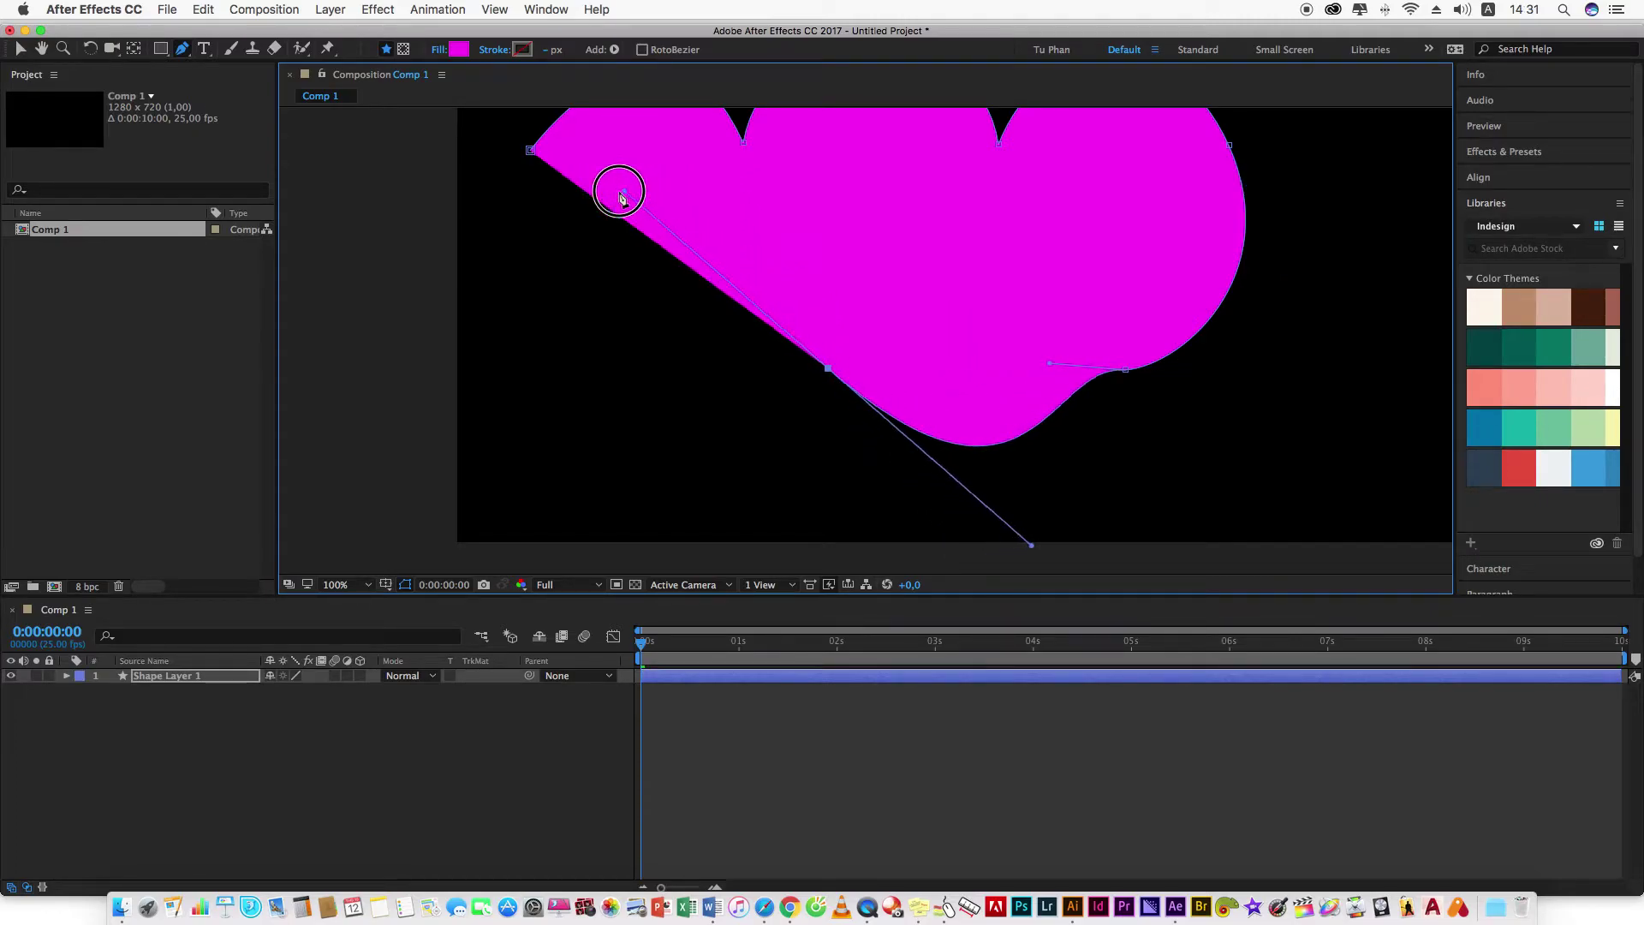
{"action": "left_click_drag", "start_coordinate": [618, 196], "coordinate": [681, 472]}
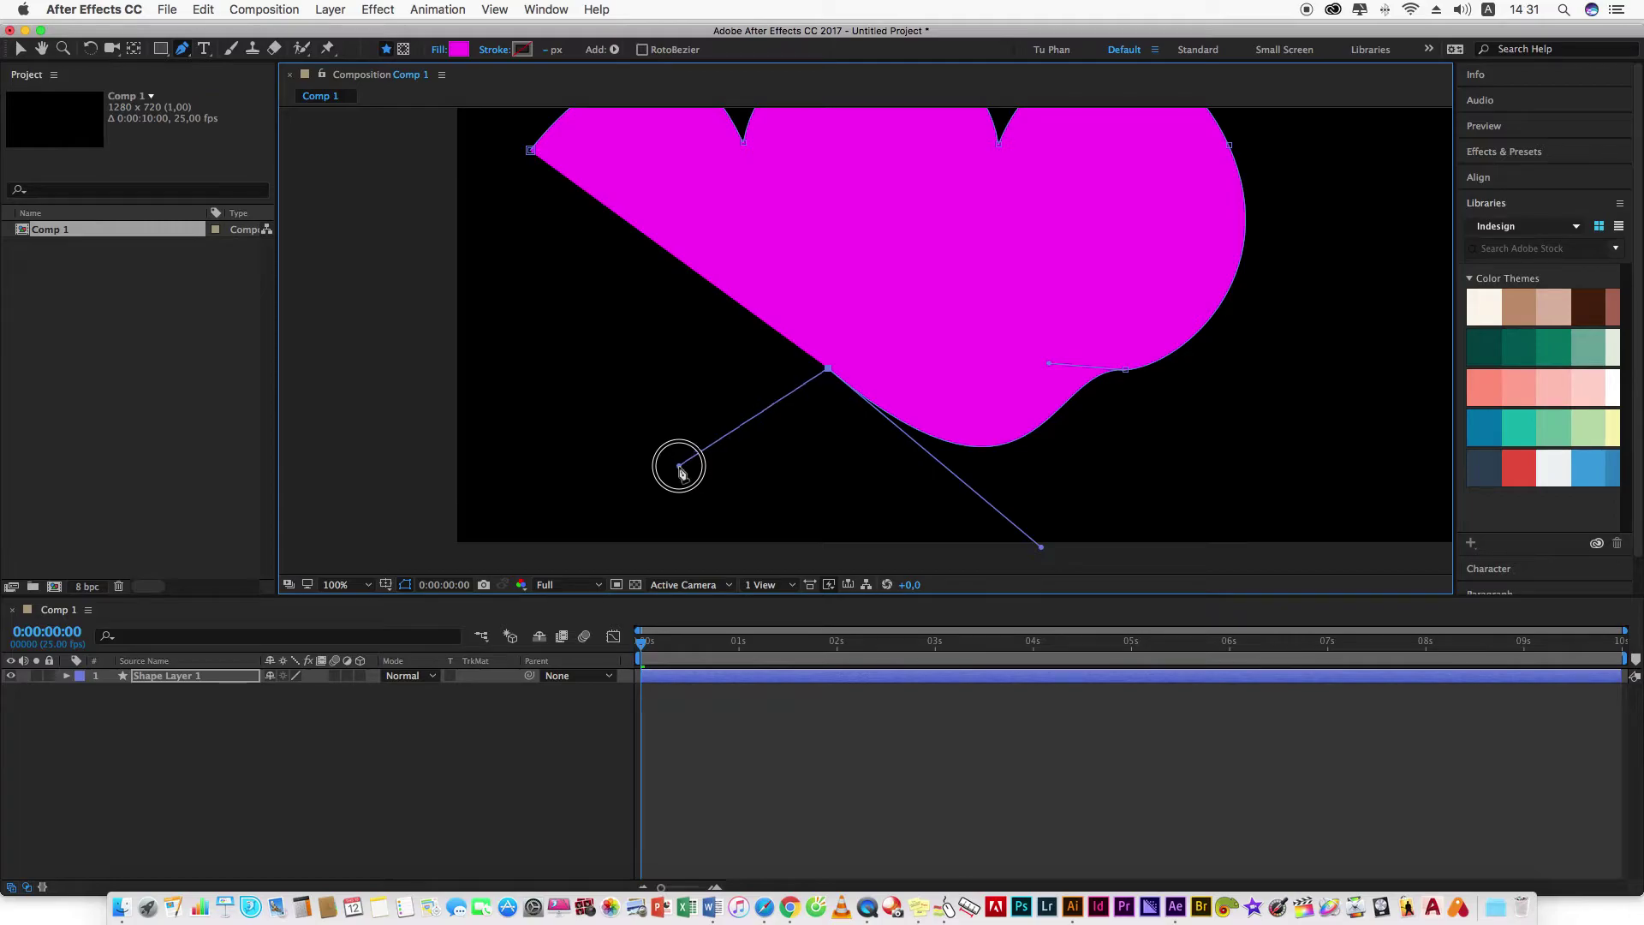
{"action": "left_click_drag", "start_coordinate": [682, 471], "coordinate": [695, 480]}
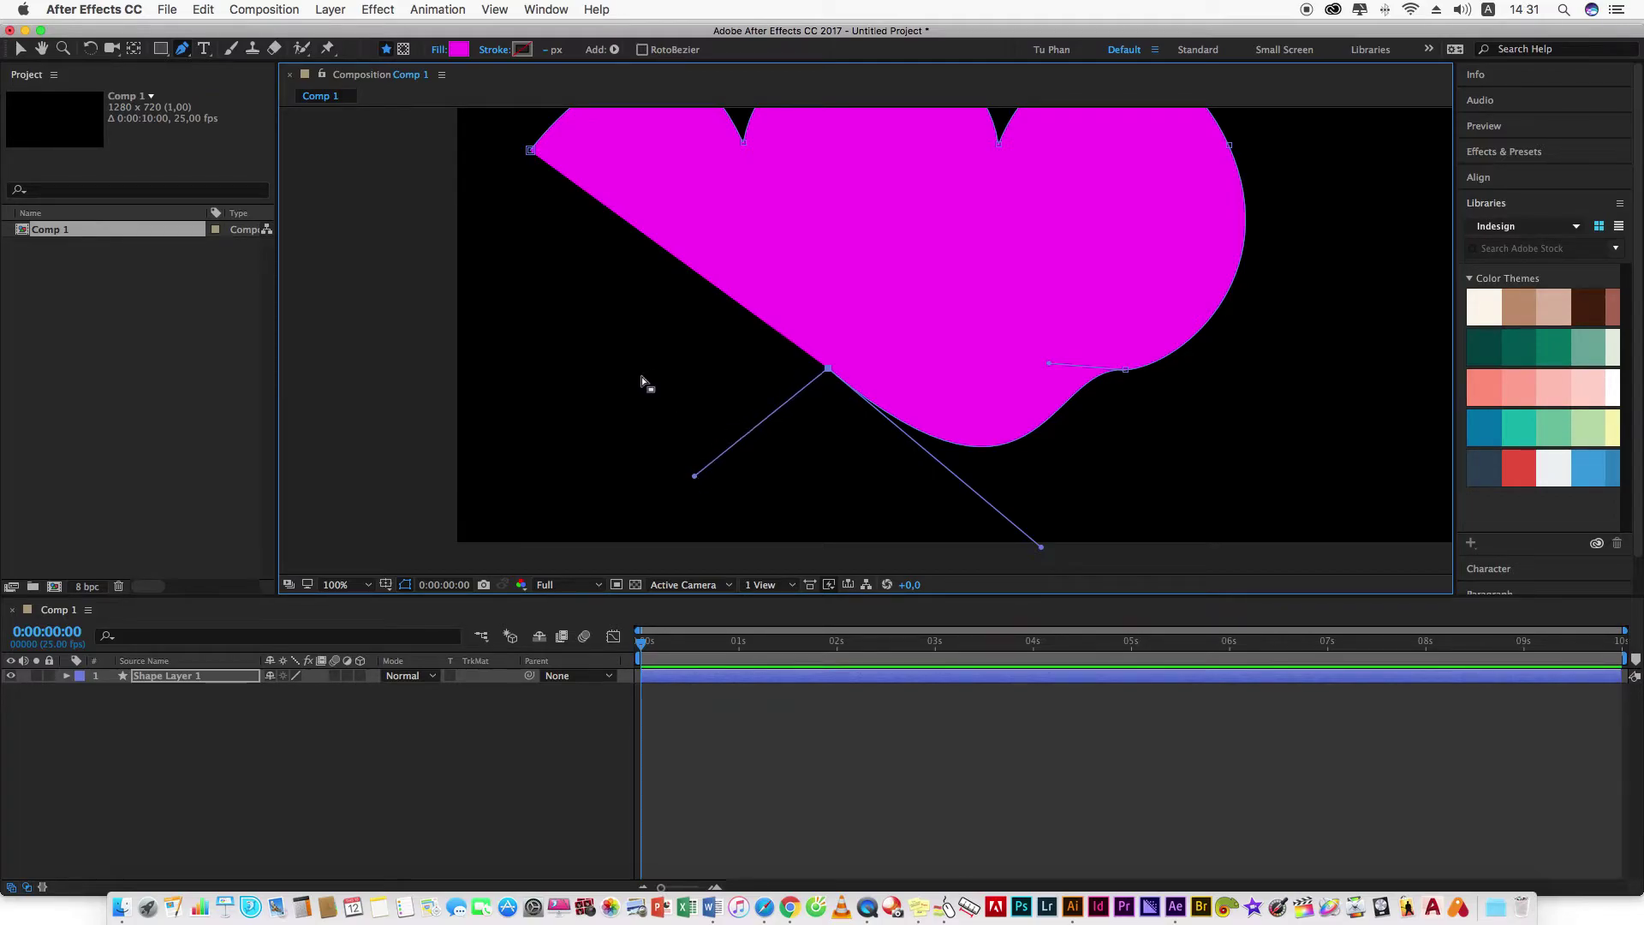
{"action": "mouse_move", "coordinate": [571, 353]}
{"action": "left_mouse_down"}
{"action": "mouse_move", "coordinate": [562, 274]}
{"action": "mouse_move", "coordinate": [498, 352]}
{"action": "left_mouse_up"}
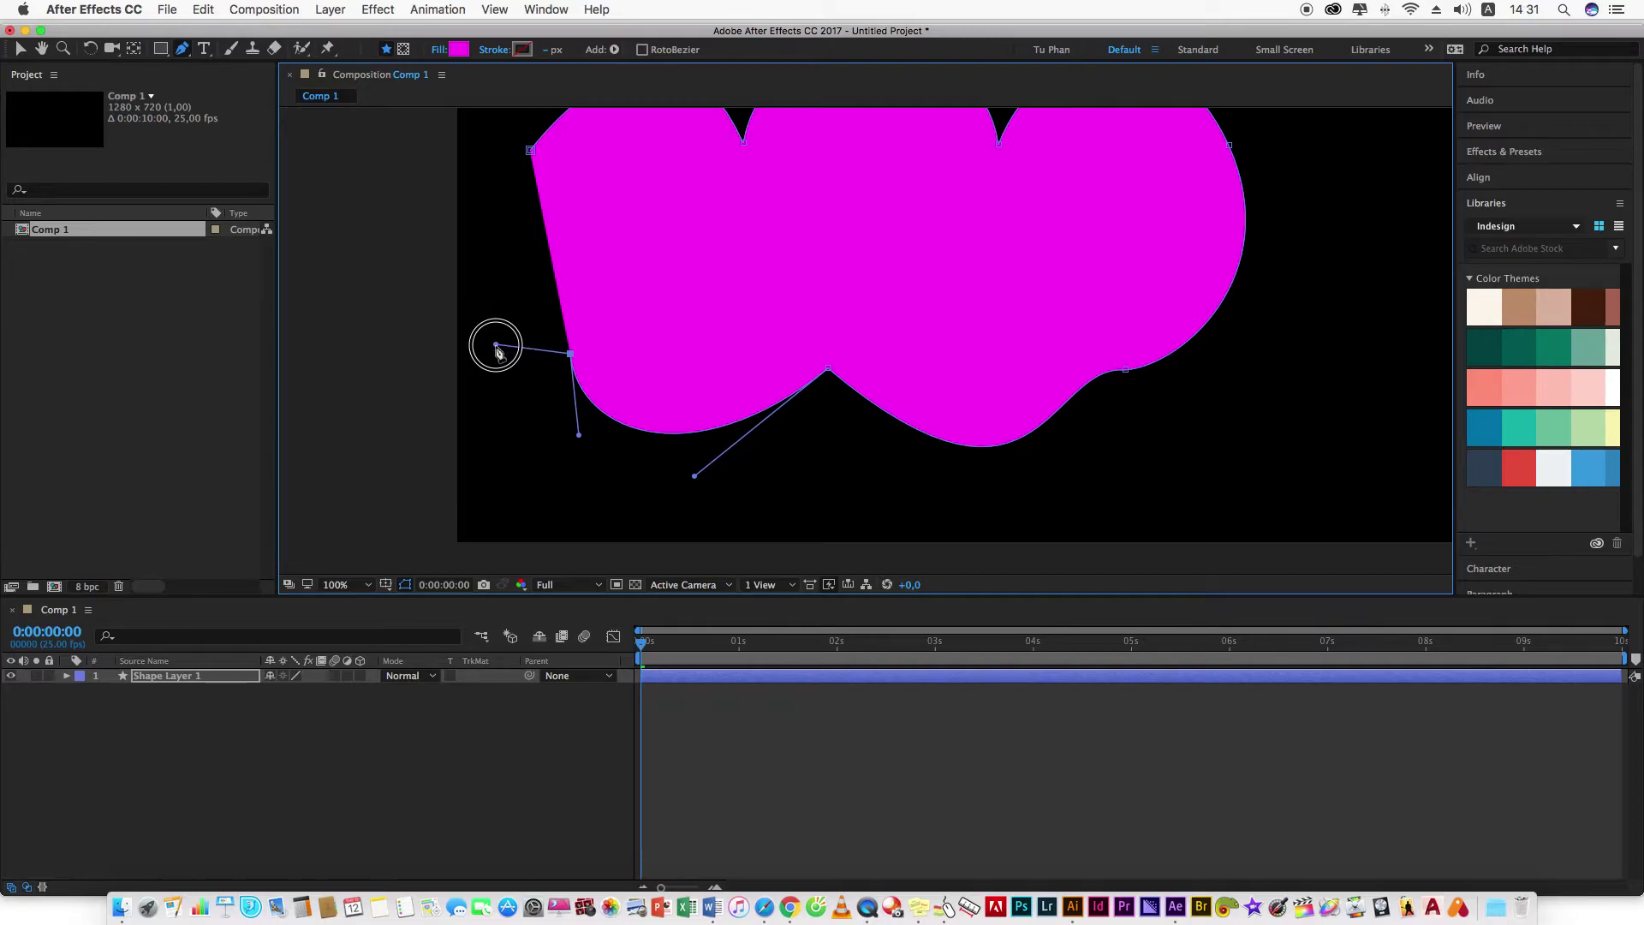
{"action": "left_click_drag", "start_coordinate": [497, 349], "coordinate": [496, 345]}
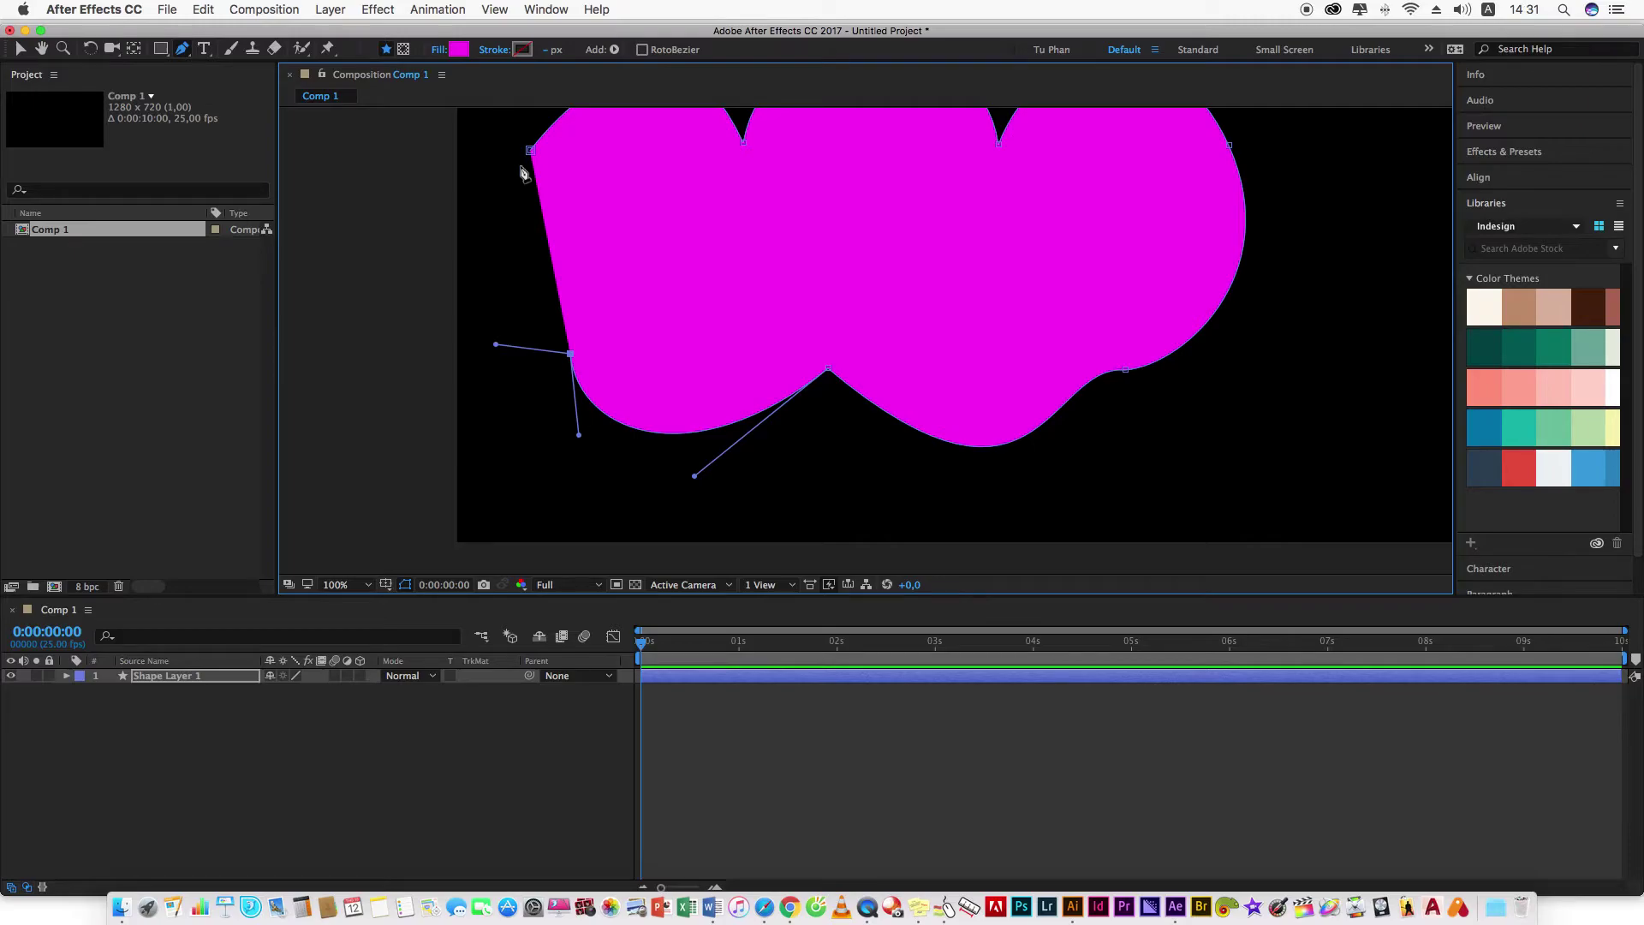
{"action": "mouse_move", "coordinate": [531, 154]}
{"action": "left_mouse_down"}
{"action": "mouse_move", "coordinate": [556, 154]}
{"action": "mouse_move", "coordinate": [517, 139]}
{"action": "left_mouse_up"}
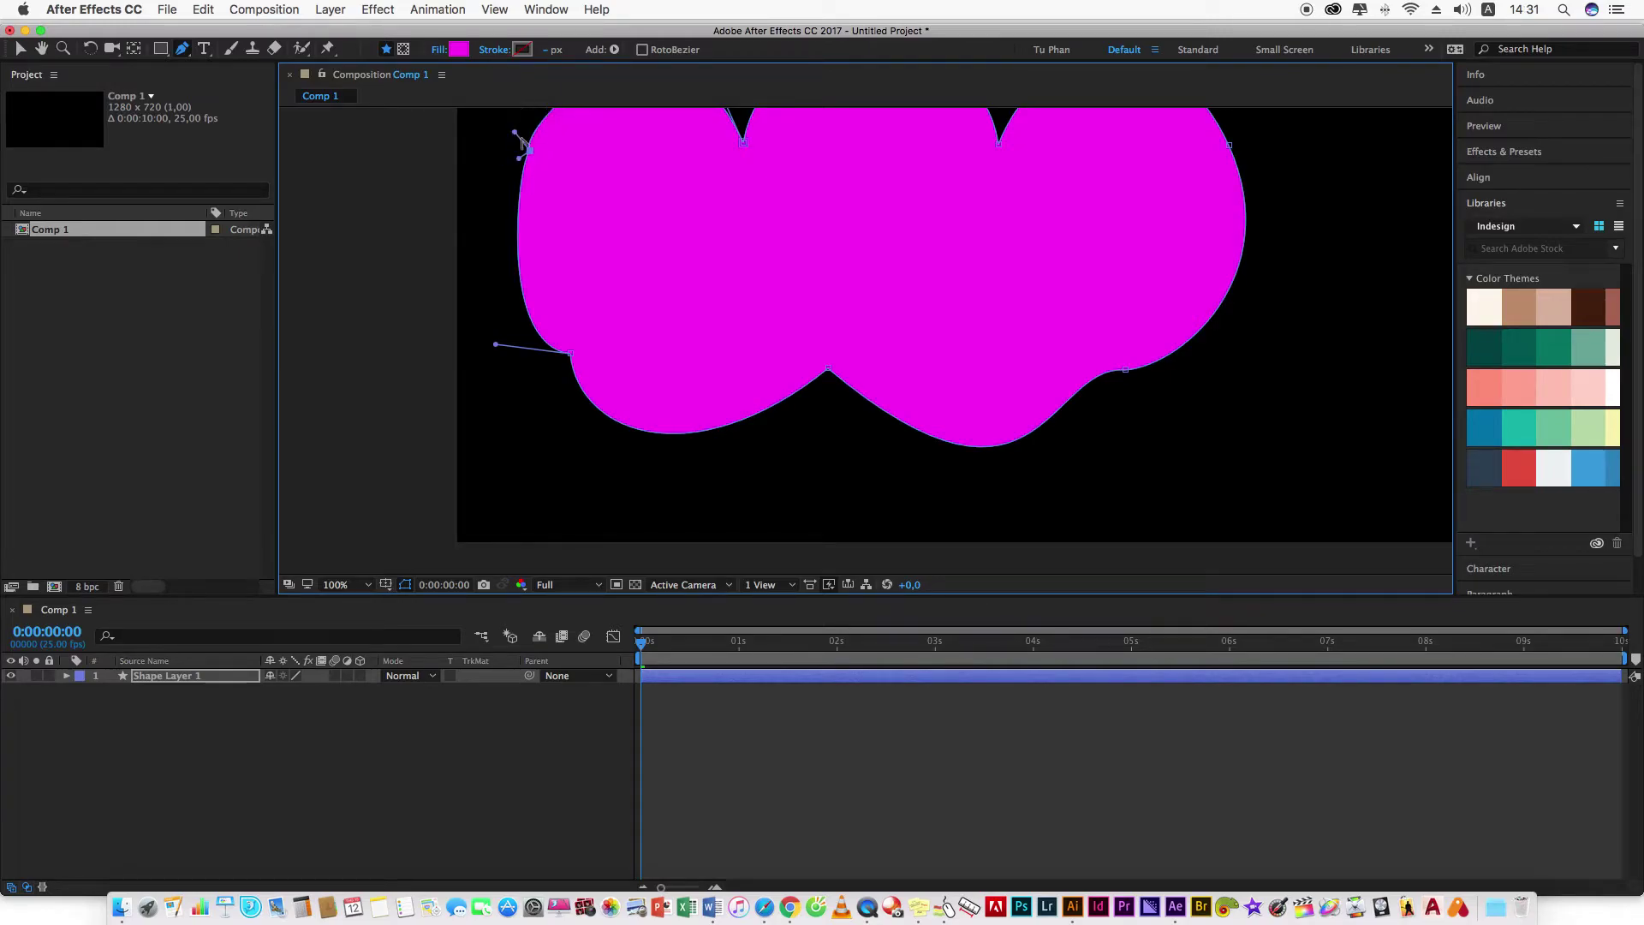
{"action": "left_click_drag", "start_coordinate": [646, 216], "coordinate": [586, 332]}
Break the left lobe's vertex handles and lengthen the lower-right vertex's handle to reshape the curves.
{"action": "key", "text": "space"}
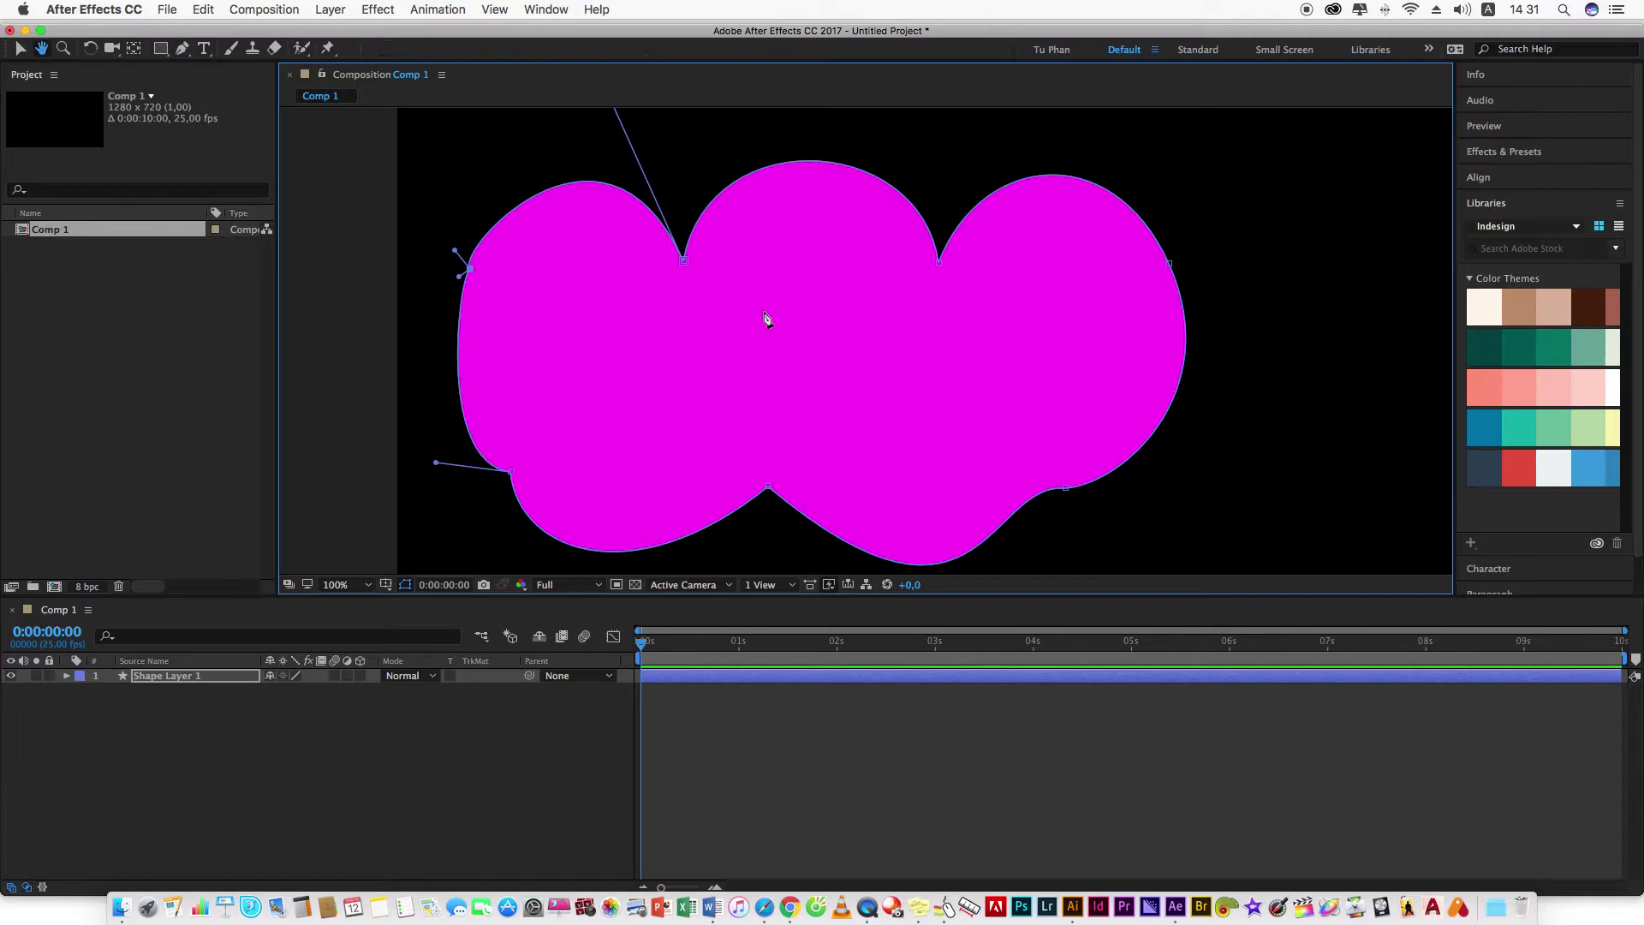
{"action": "mouse_move", "coordinate": [773, 321]}
{"action": "left_mouse_down"}
{"action": "mouse_move", "coordinate": [704, 432]}
{"action": "mouse_move", "coordinate": [797, 415]}
{"action": "left_mouse_up"}
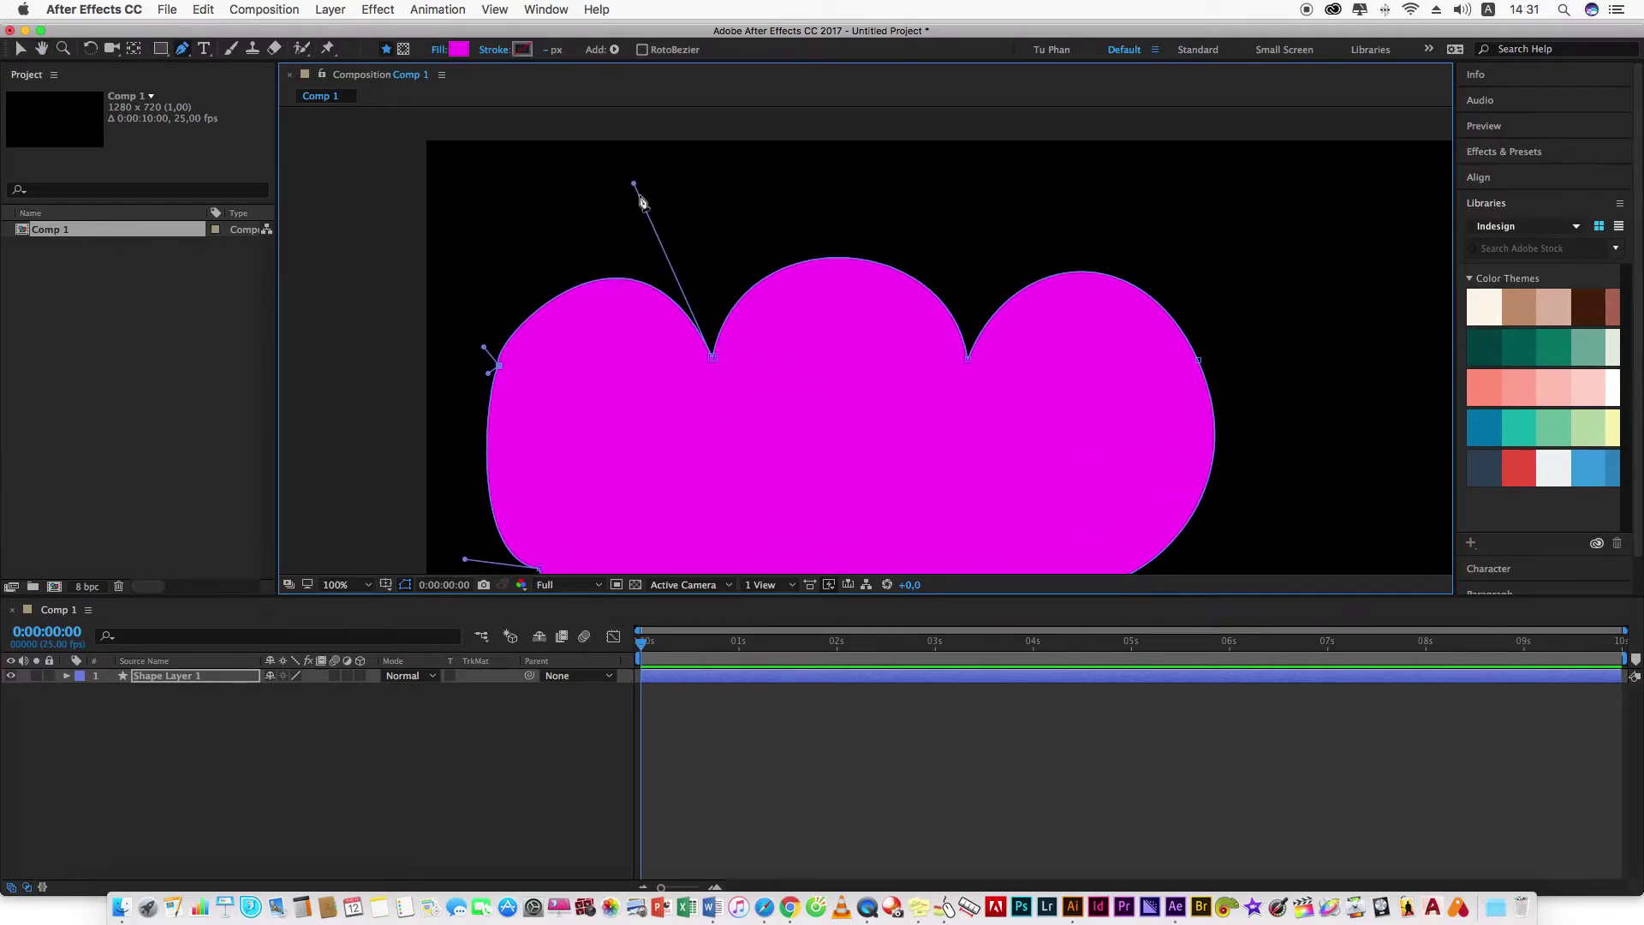
{"action": "mouse_move", "coordinate": [635, 186]}
{"action": "left_mouse_down"}
{"action": "mouse_move", "coordinate": [657, 253]}
{"action": "mouse_move", "coordinate": [645, 223]}
{"action": "mouse_move", "coordinate": [653, 234]}
{"action": "left_mouse_up"}
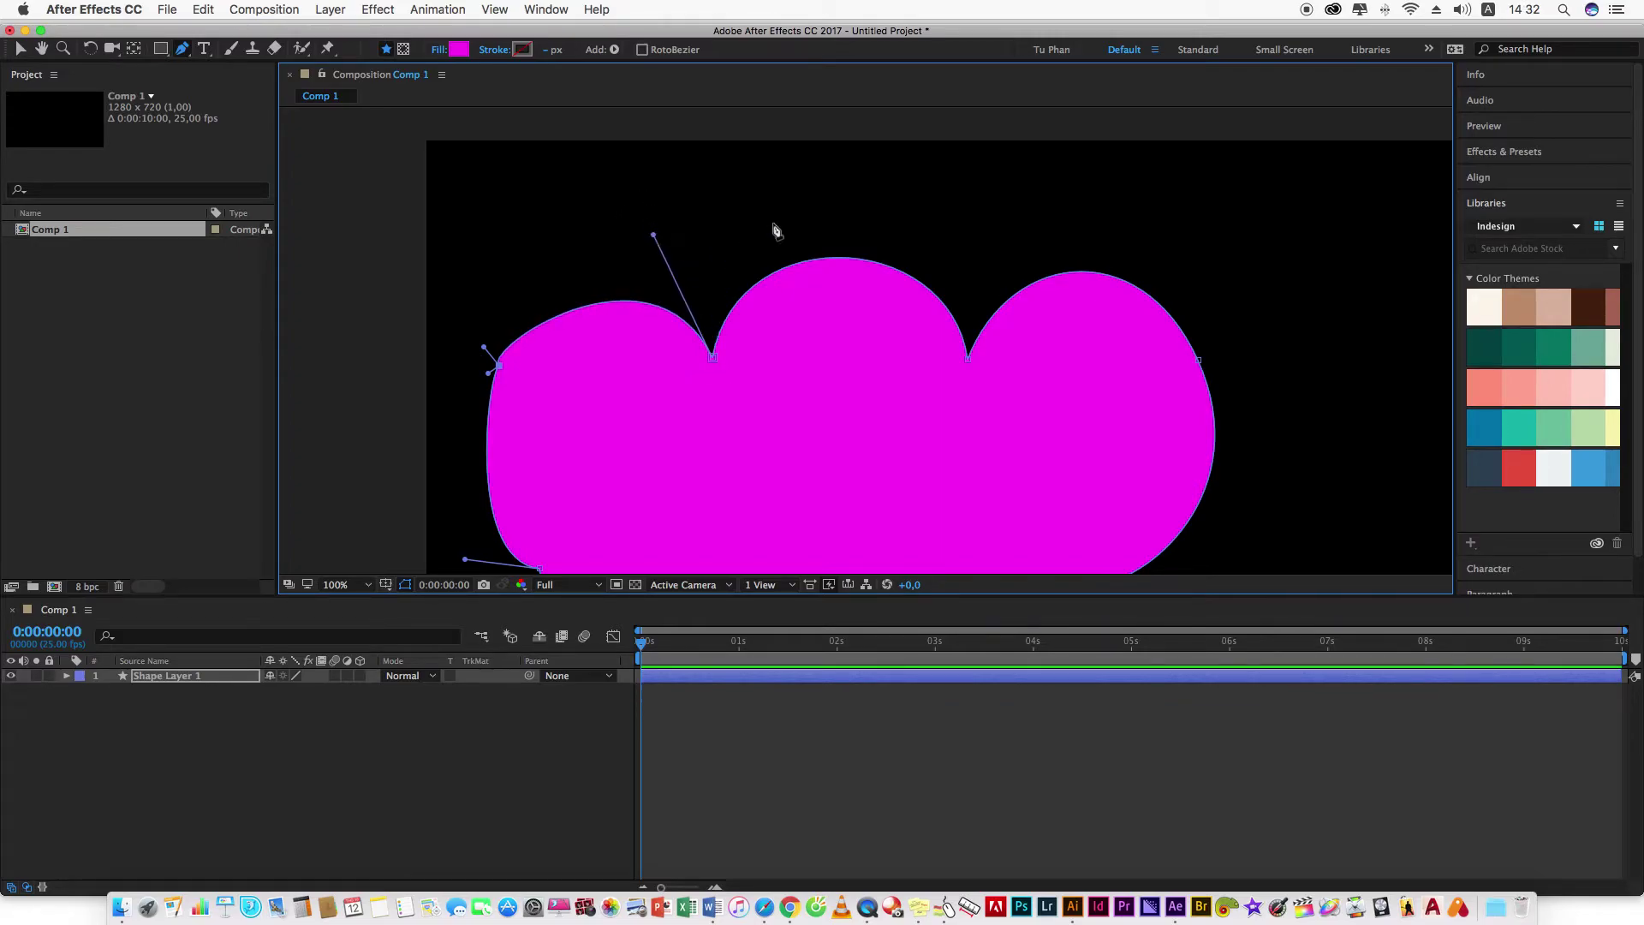
{"action": "left_click_drag", "start_coordinate": [944, 467], "coordinate": [785, 310]}
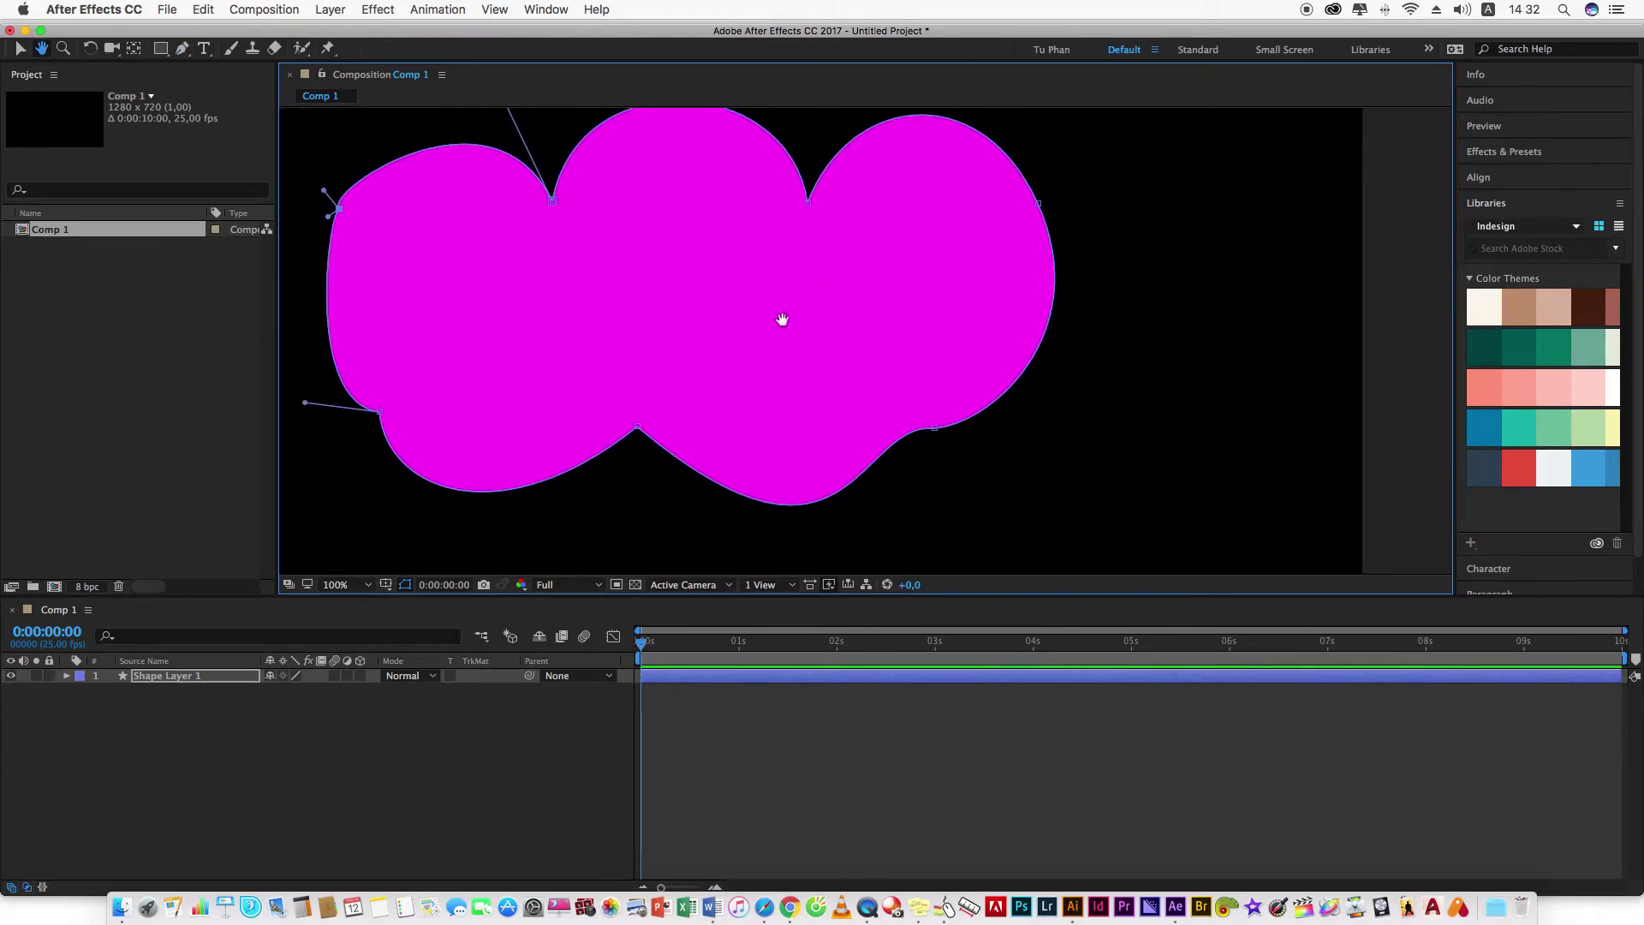
{"action": "left_click", "coordinate": [934, 429]}
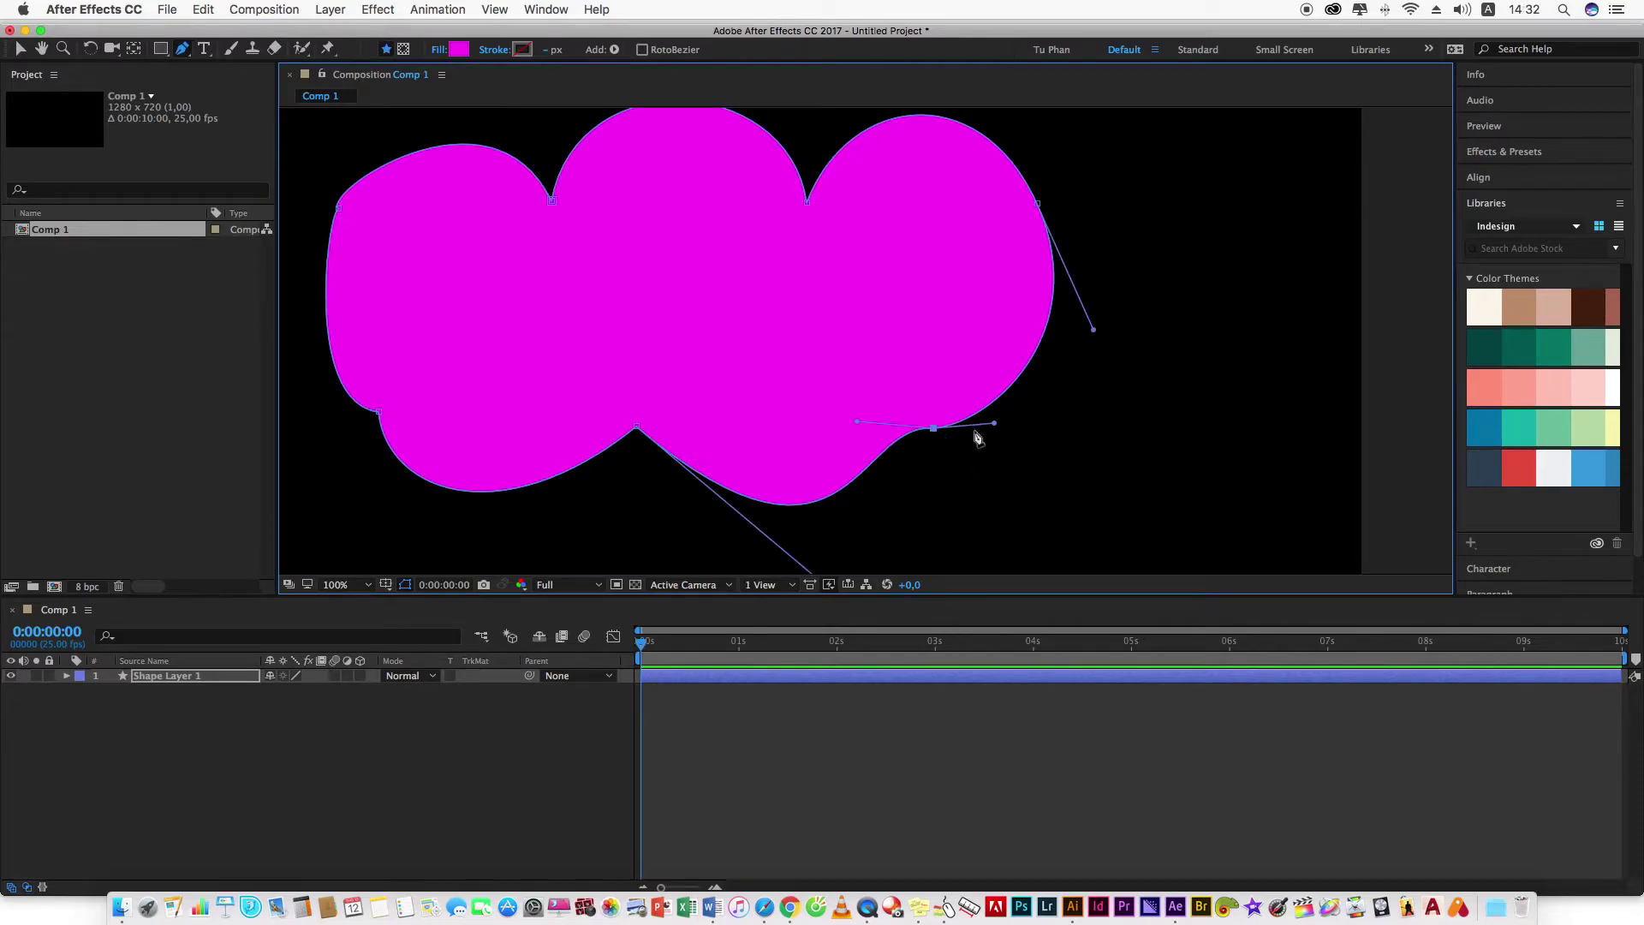
{"action": "scroll", "coordinate": [936, 435], "scroll_direction": "up", "scroll_amount": 2}
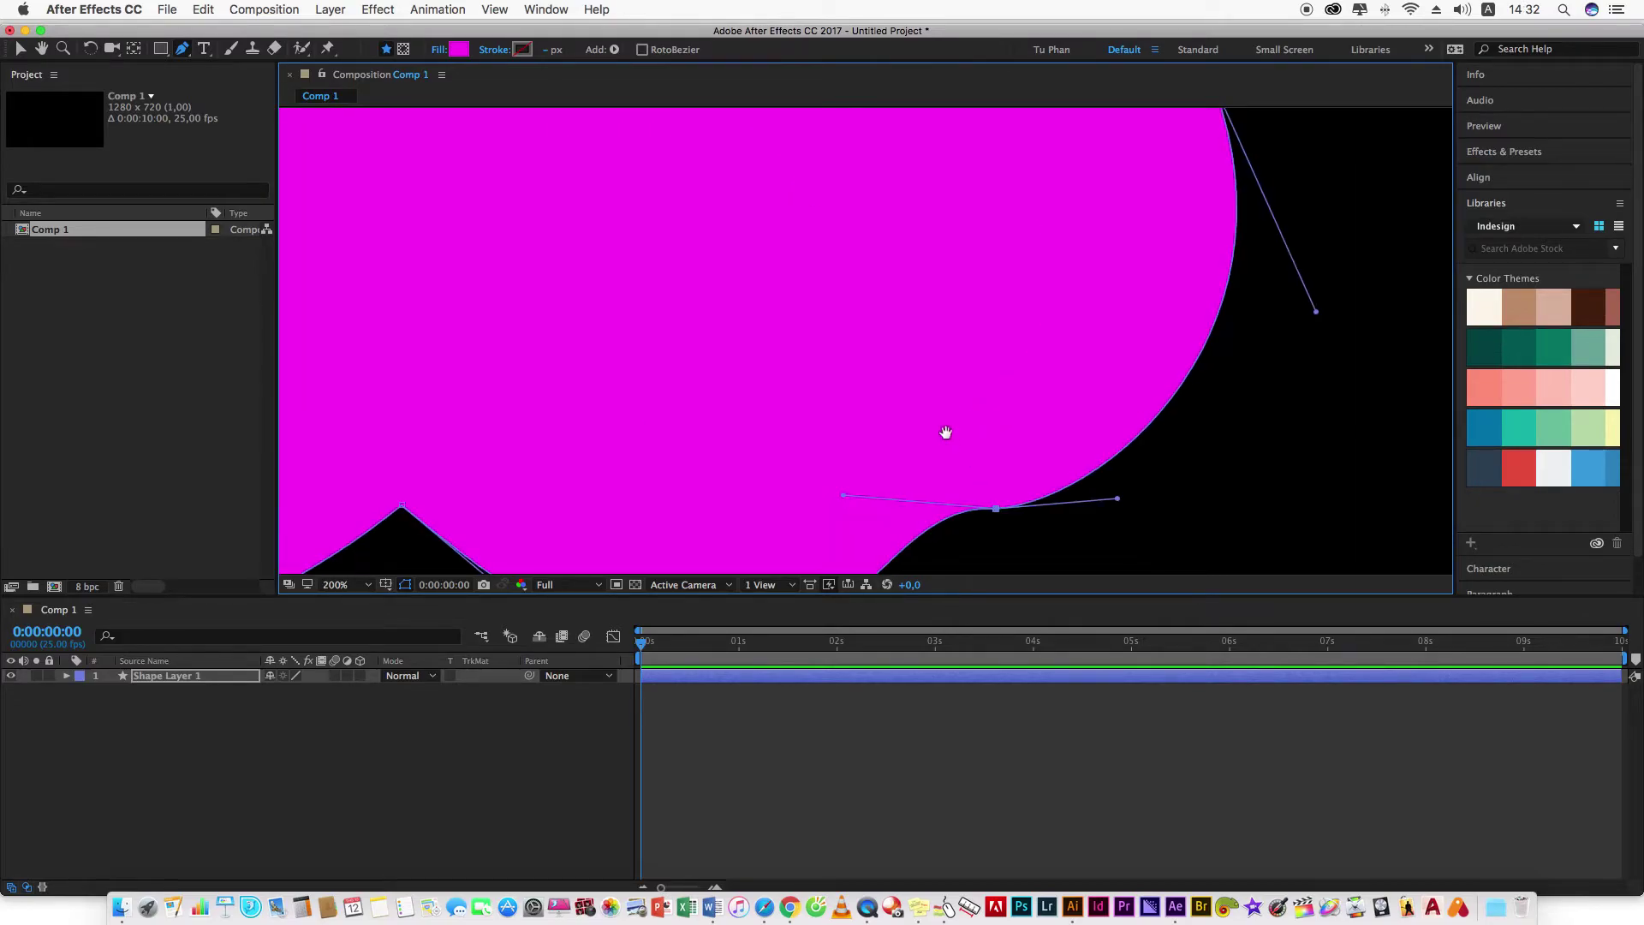
{"action": "left_click_drag", "start_coordinate": [947, 433], "coordinate": [855, 333]}
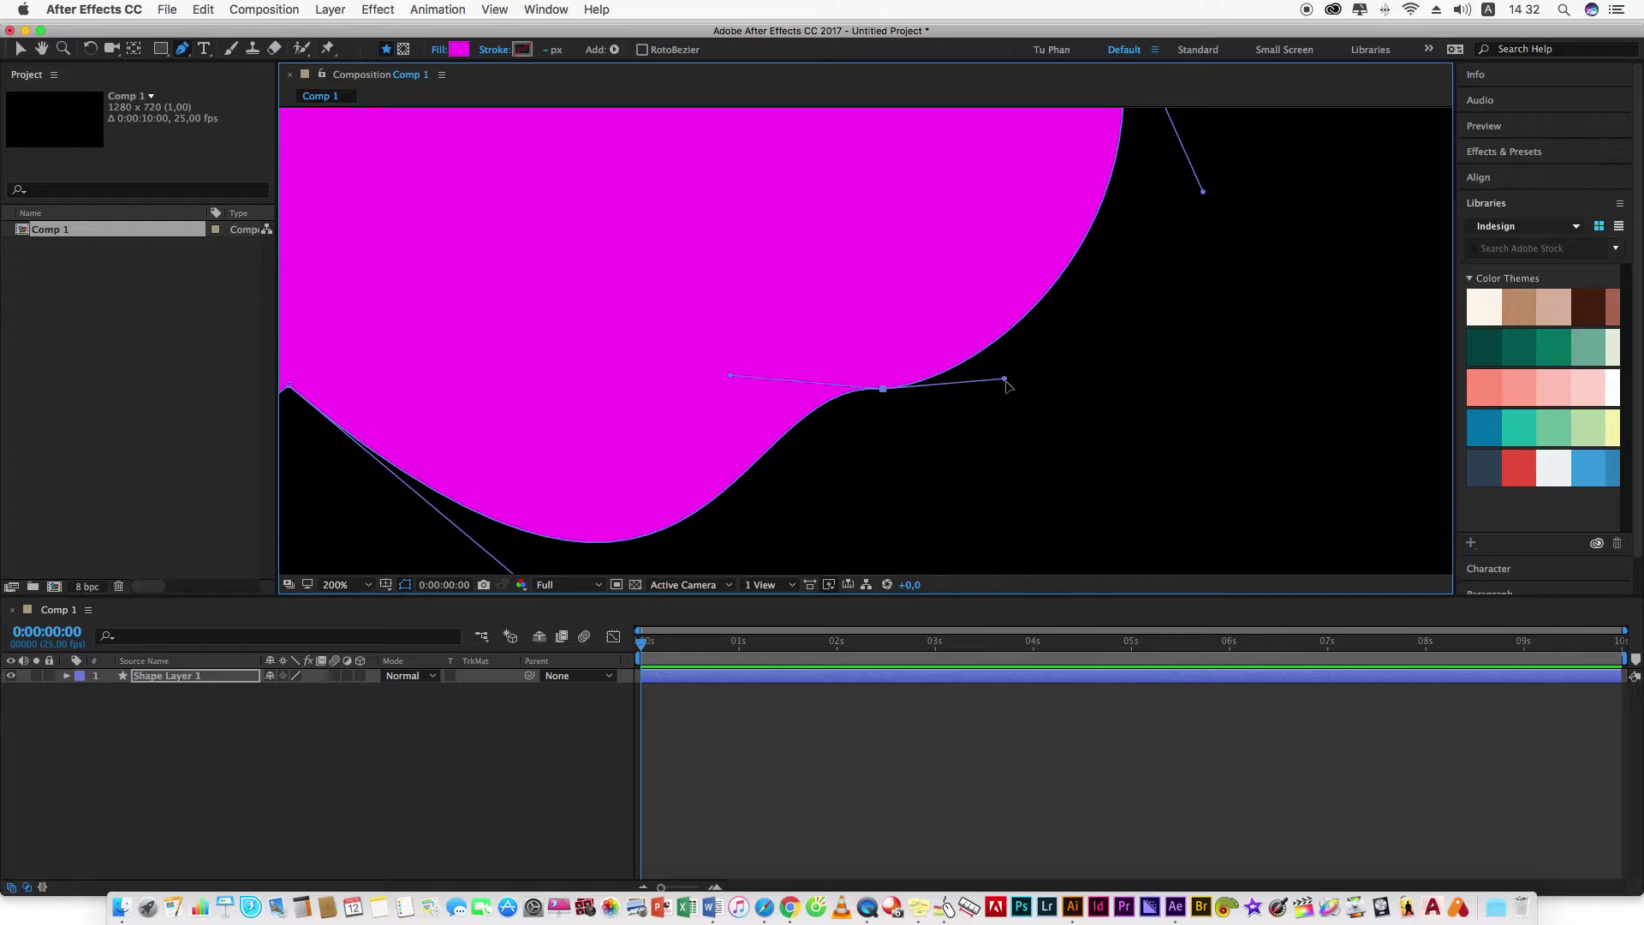
{"action": "mouse_move", "coordinate": [1005, 379]}
{"action": "left_mouse_down"}
{"action": "mouse_move", "coordinate": [1110, 465]}
{"action": "mouse_move", "coordinate": [1241, 488]}
{"action": "left_mouse_up"}
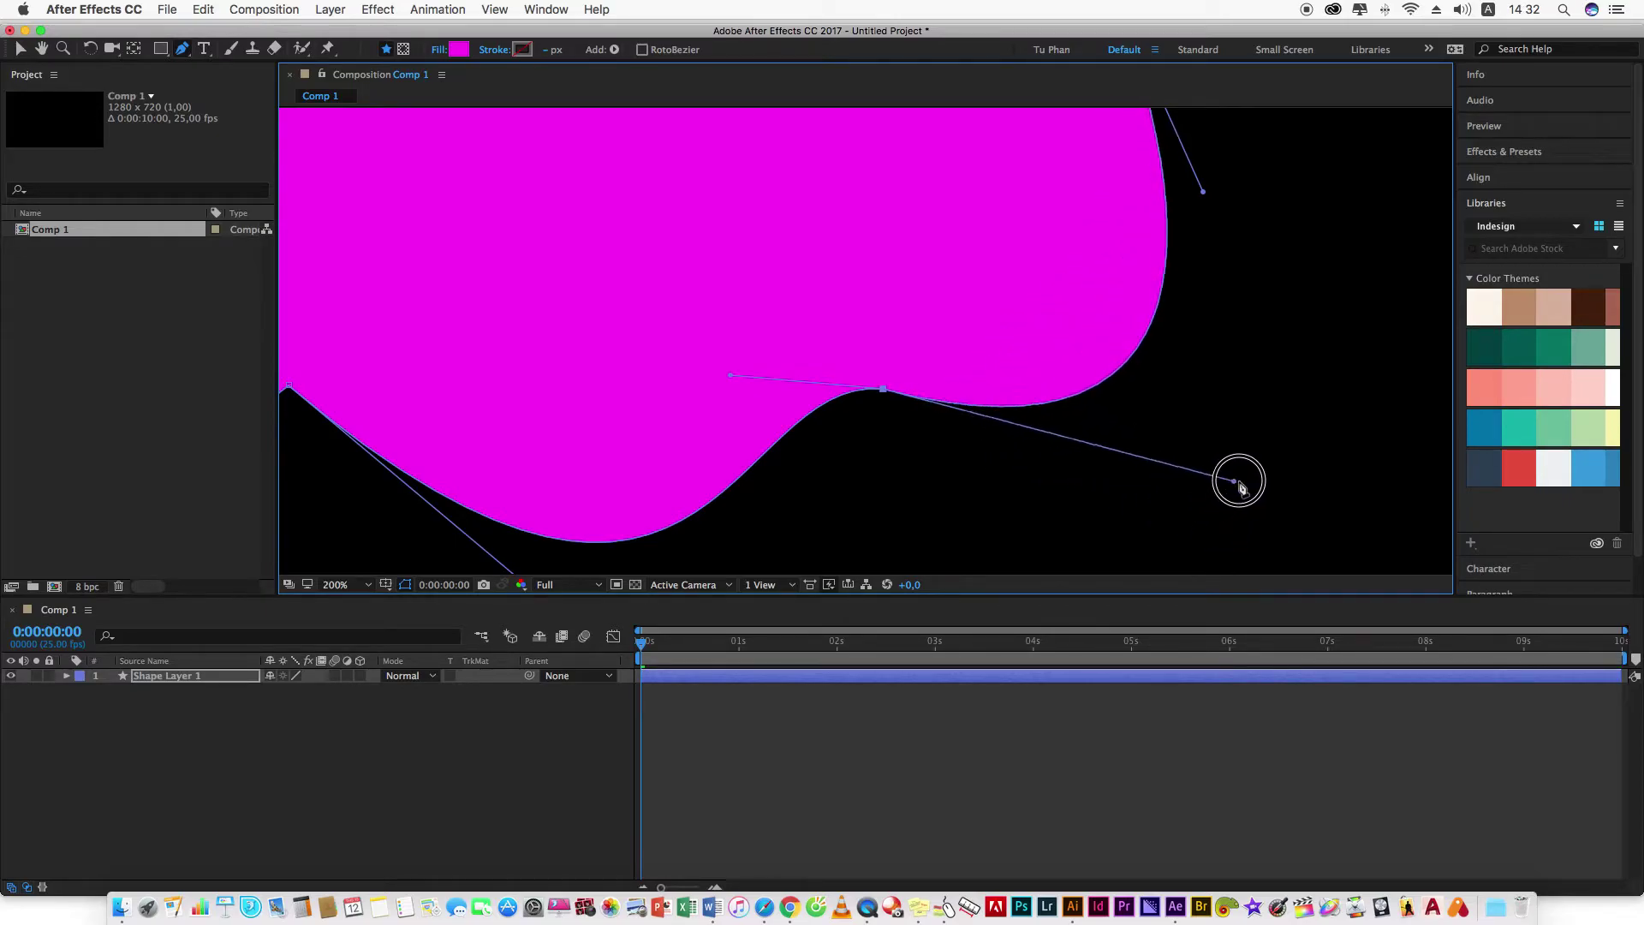
{"action": "key", "text": "comma"}
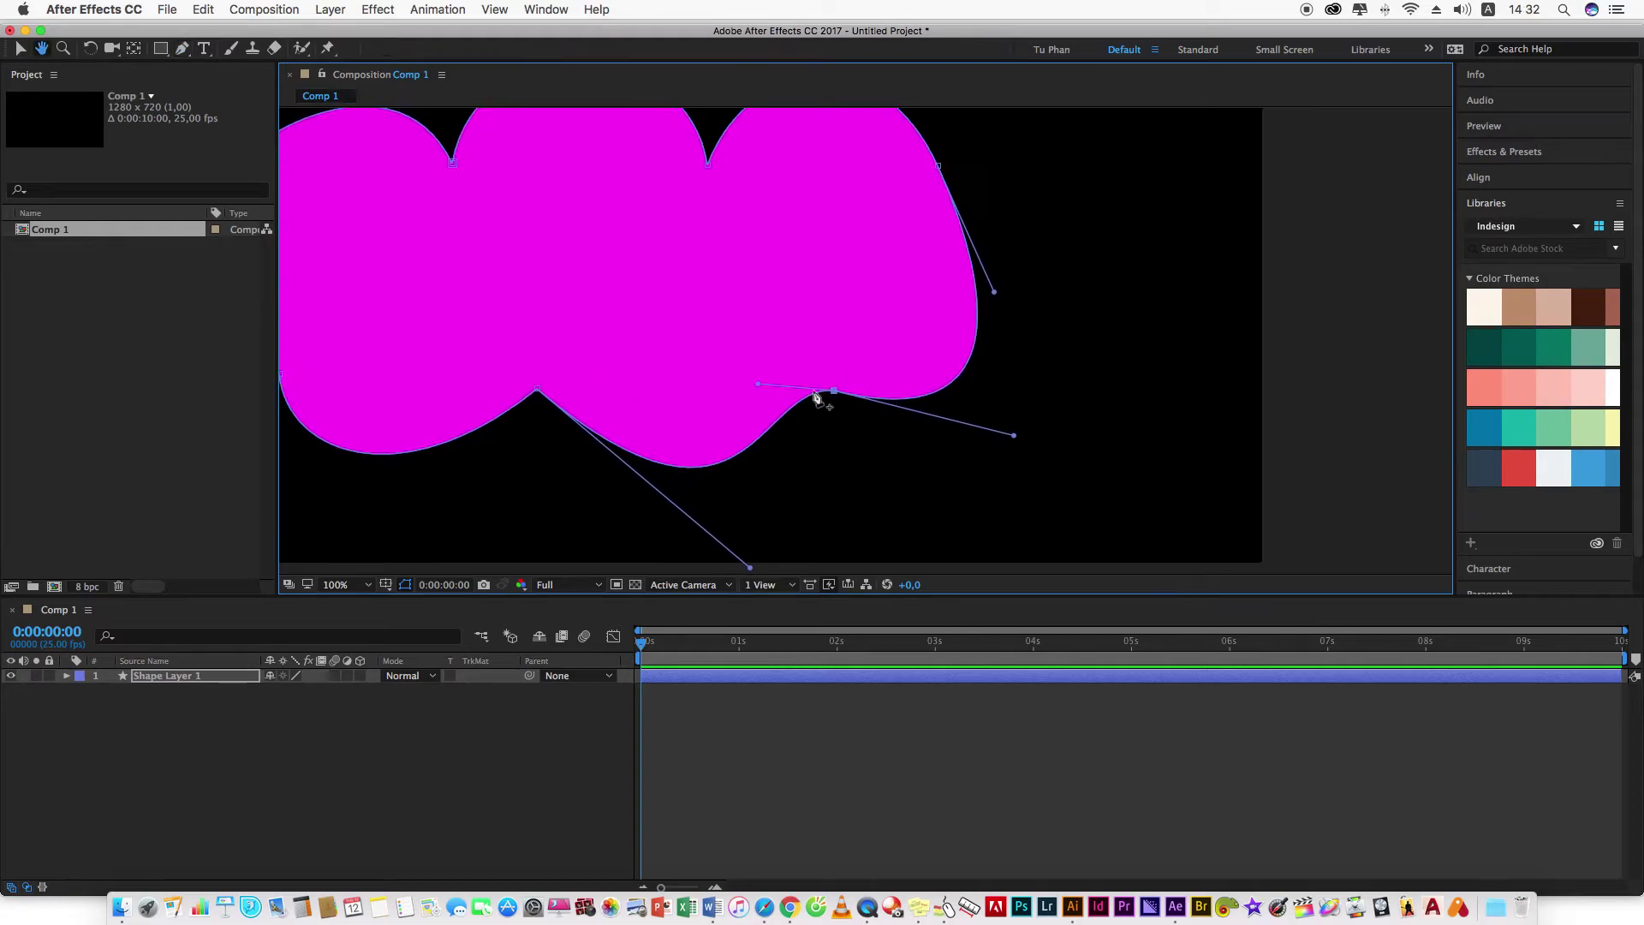
Deepen the lower curve and pull the lower-left vertex's handles so the left side bulges outward.
{"action": "left_click", "coordinate": [774, 424]}
{"action": "left_click_drag", "start_coordinate": [773, 425], "coordinate": [814, 494]}
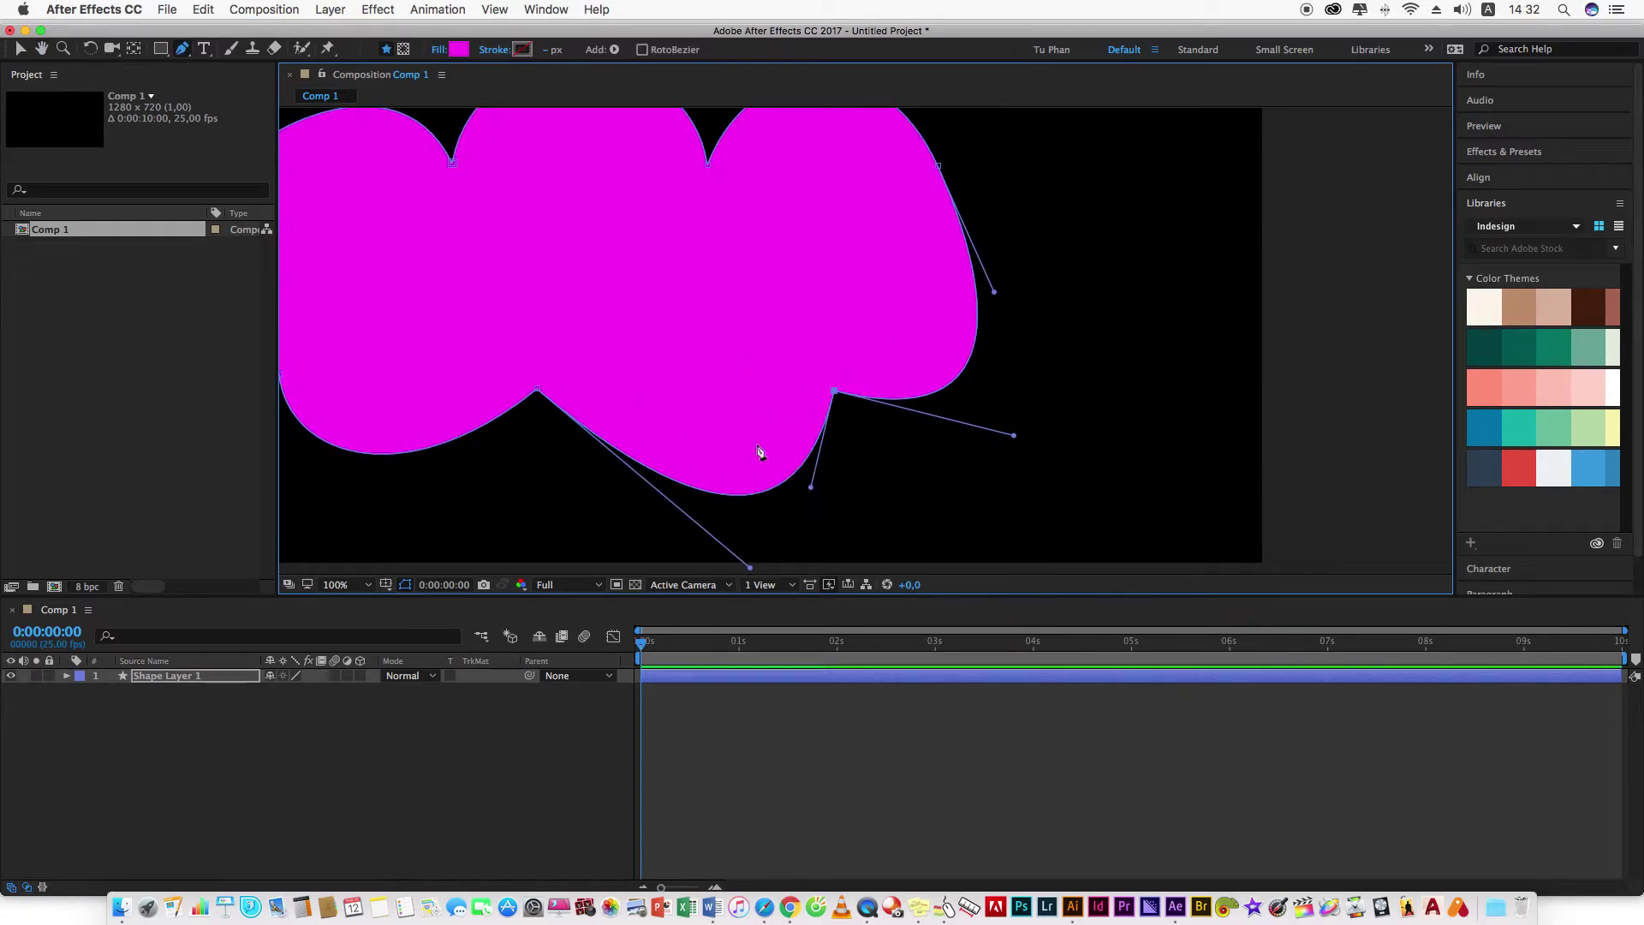
{"action": "key", "text": "comma"}
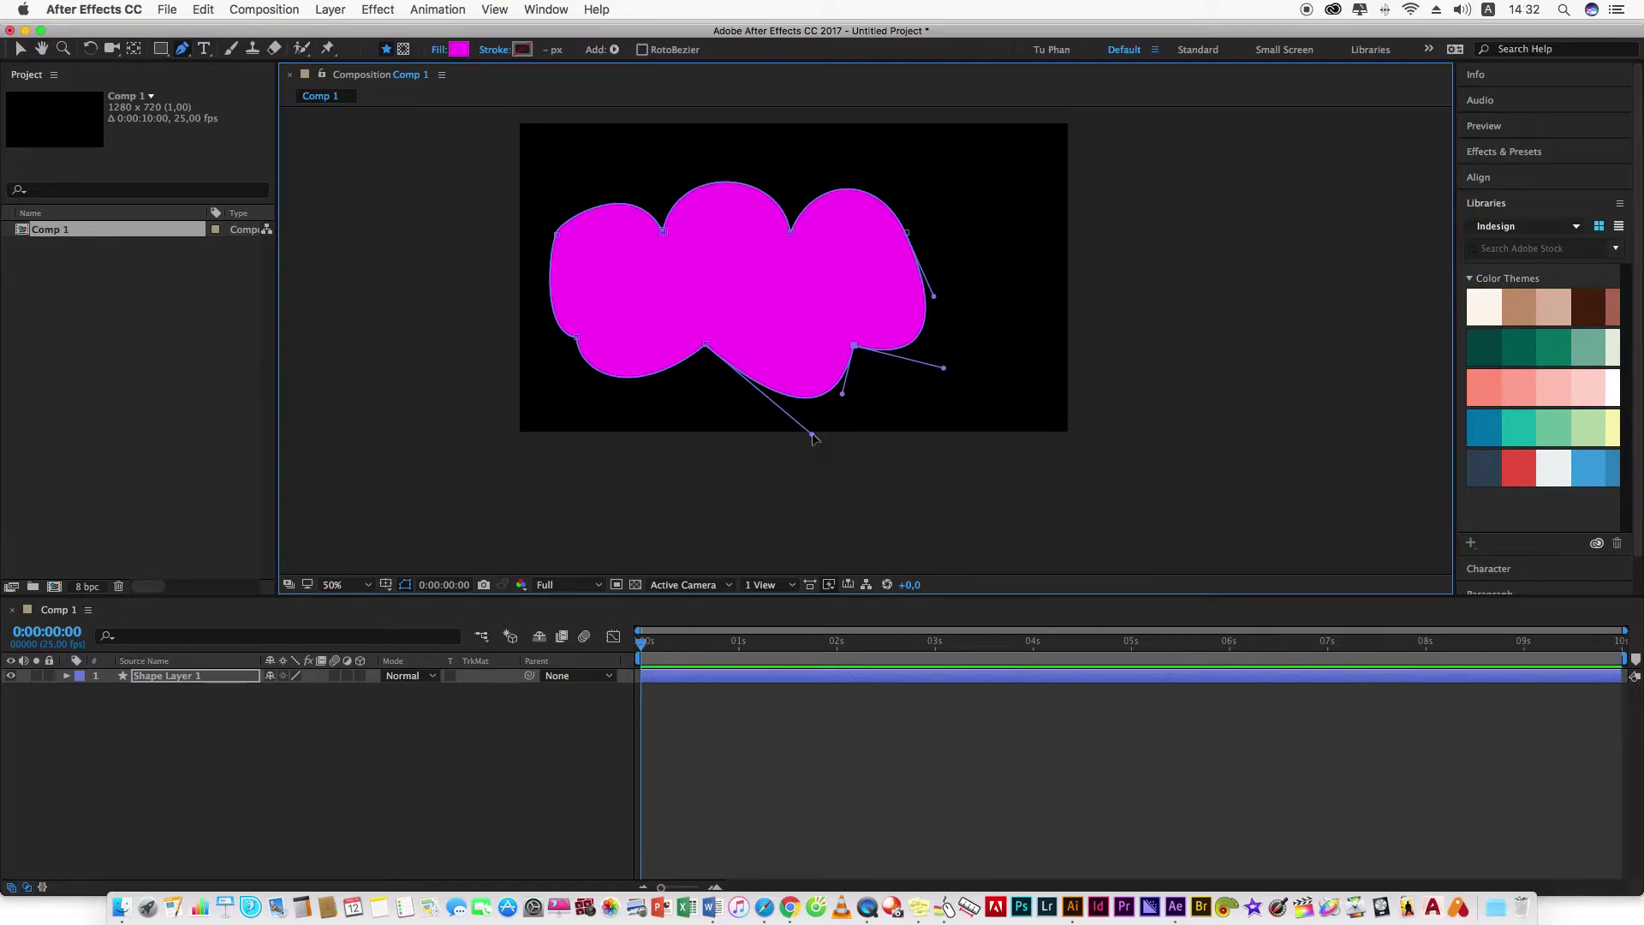
{"action": "left_click_drag", "start_coordinate": [813, 438], "coordinate": [748, 429]}
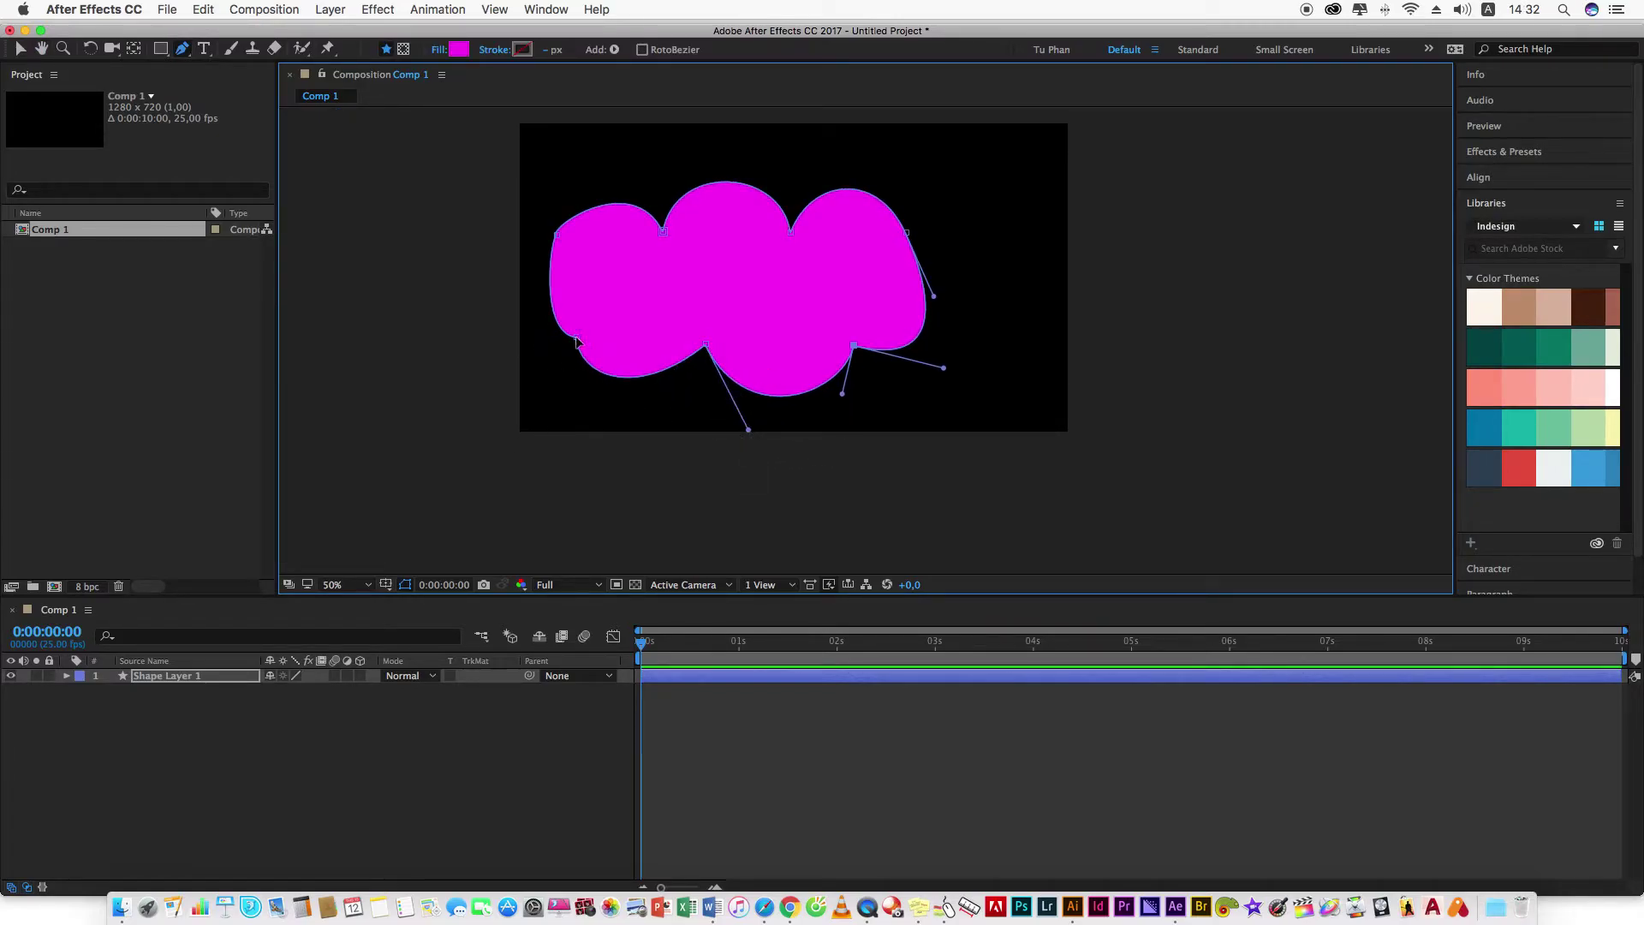
{"action": "left_click_drag", "start_coordinate": [576, 340], "coordinate": [580, 371]}
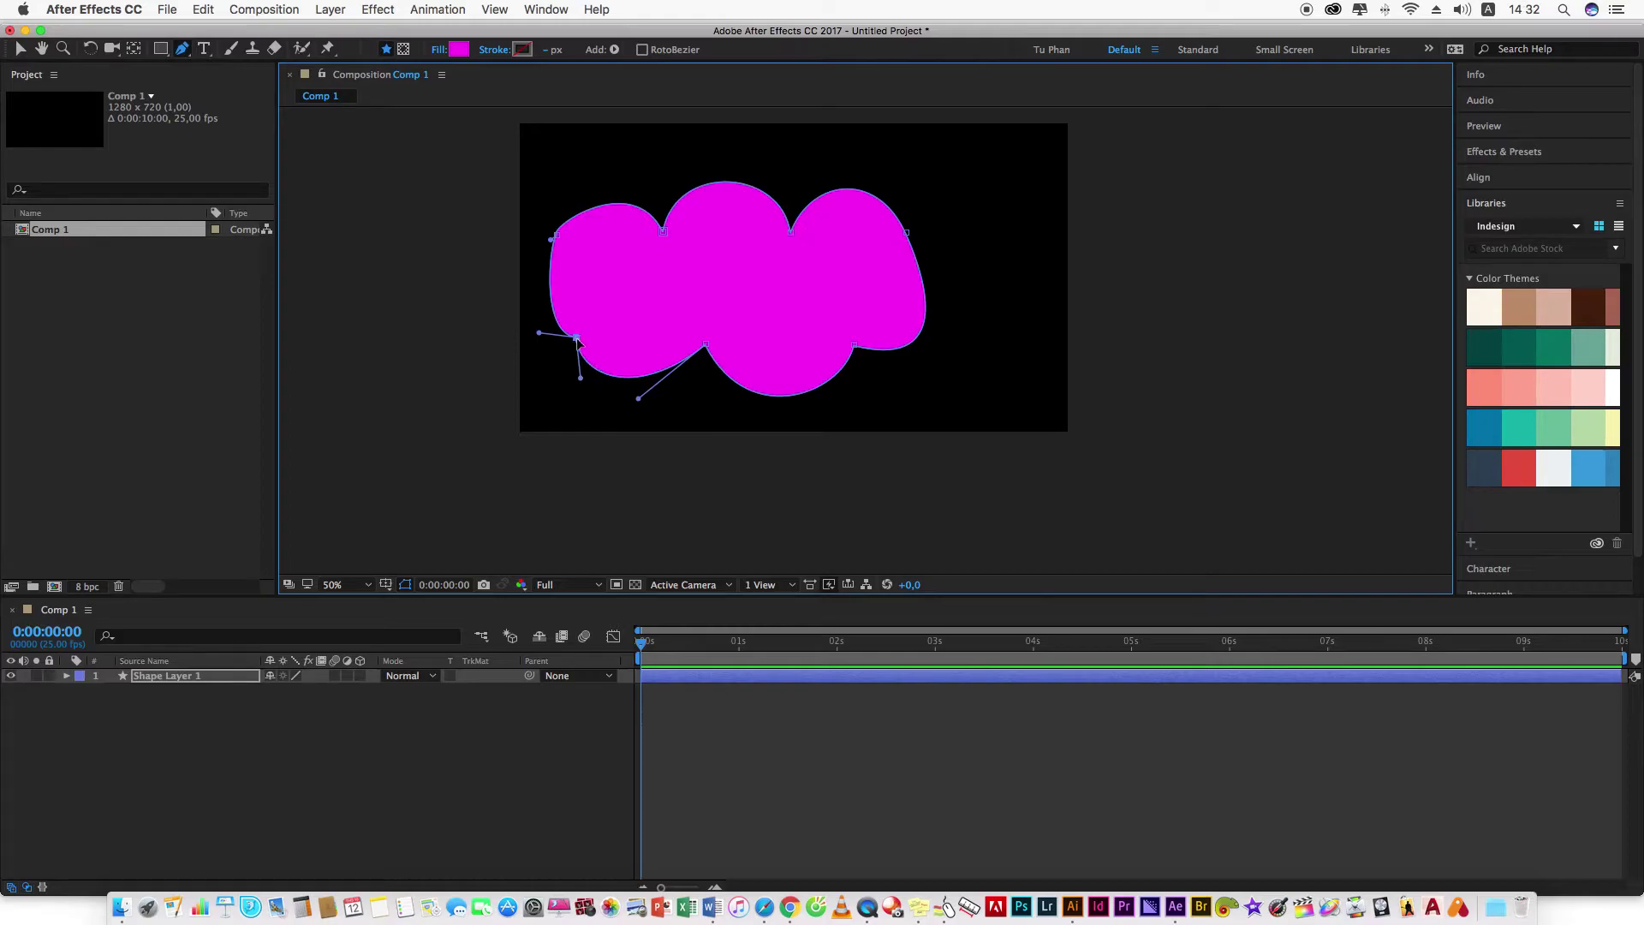
{"action": "left_click_drag", "start_coordinate": [581, 379], "coordinate": [571, 392]}
{"action": "left_click_drag", "start_coordinate": [539, 334], "coordinate": [513, 310]}
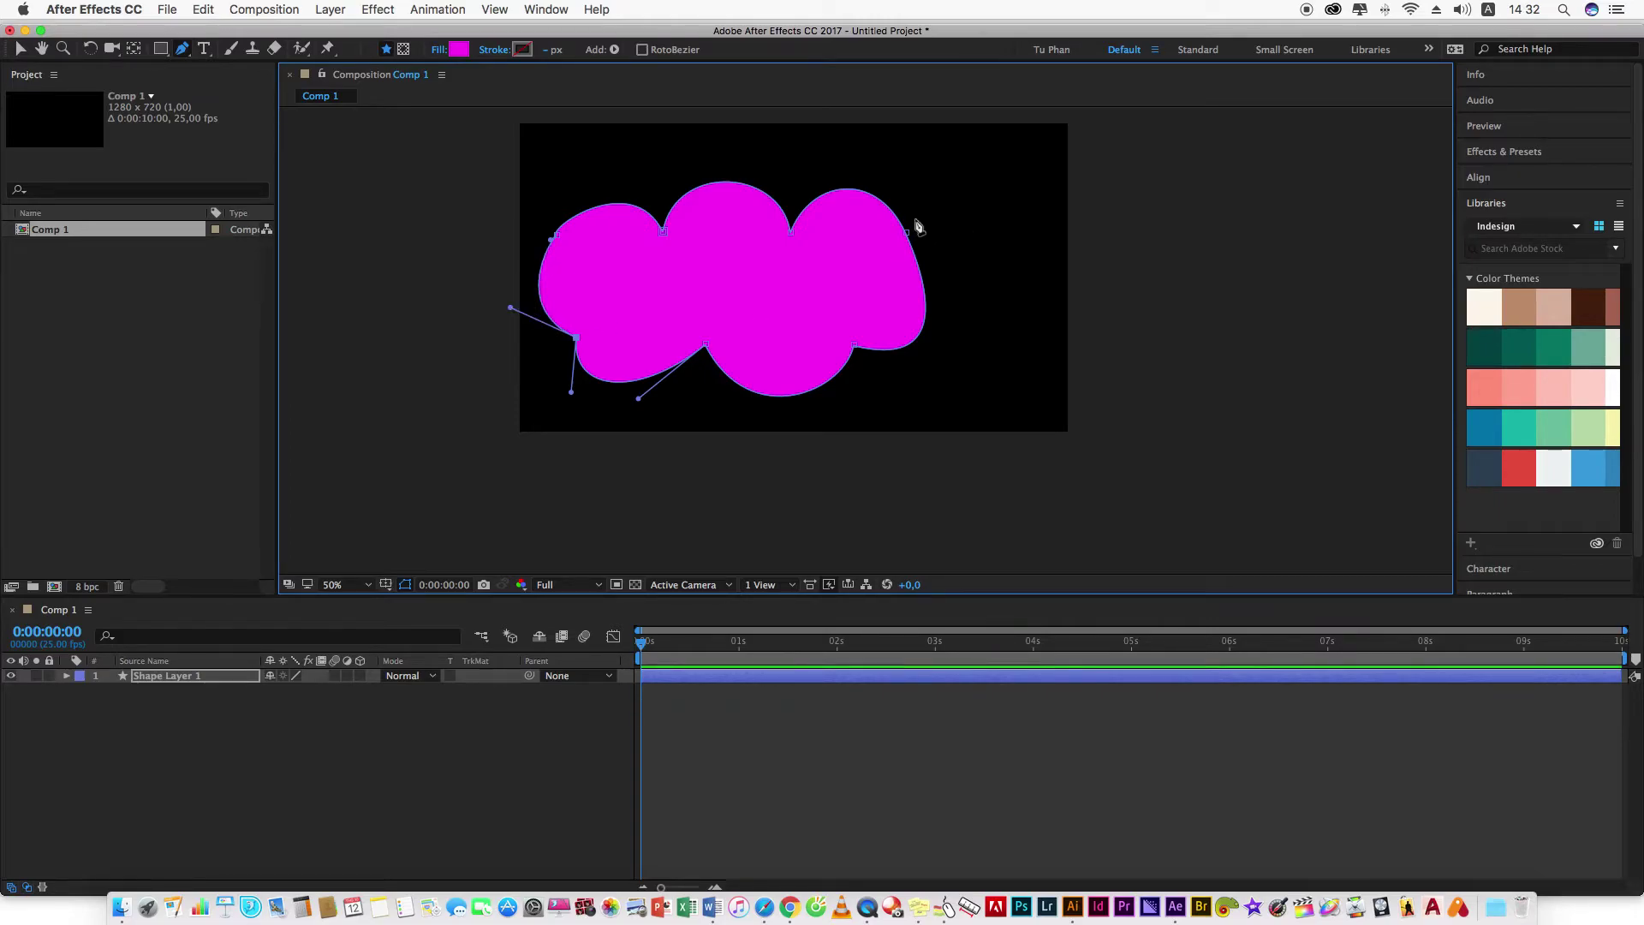
{"action": "scroll", "coordinate": [917, 226], "scroll_direction": "up", "scroll_amount": 2}
{"action": "left_click_drag", "start_coordinate": [977, 188], "coordinate": [845, 348]}
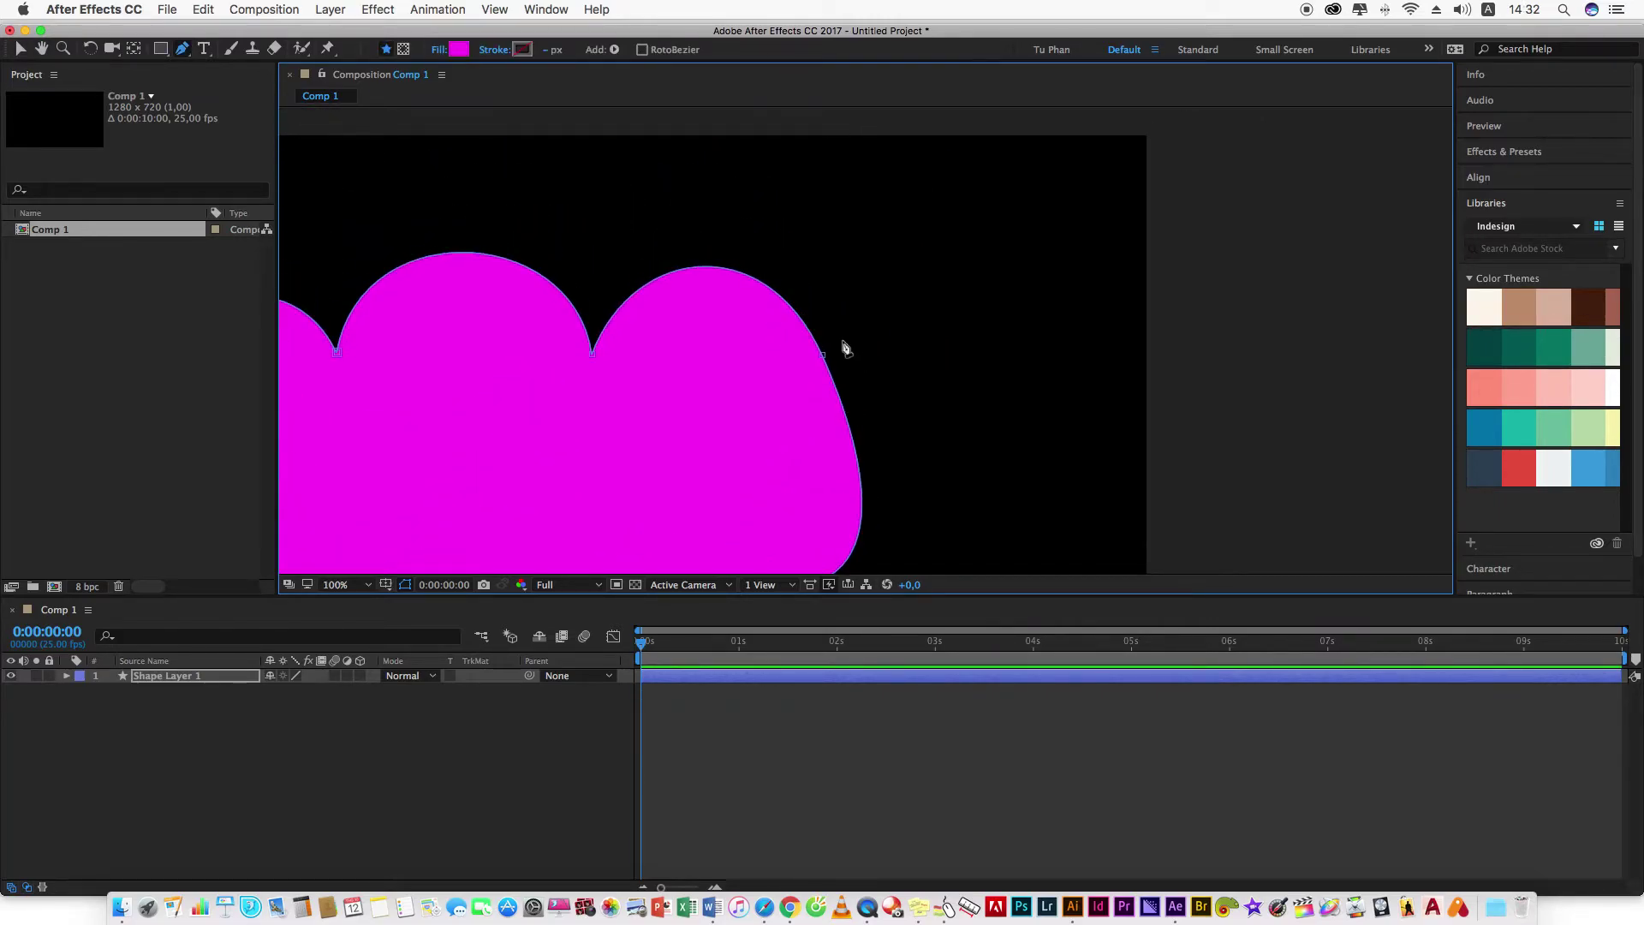
Move the right bump's vertex outward and shift the bottom-centre and lower-right cusp vertices down.
{"action": "key", "text": "v"}
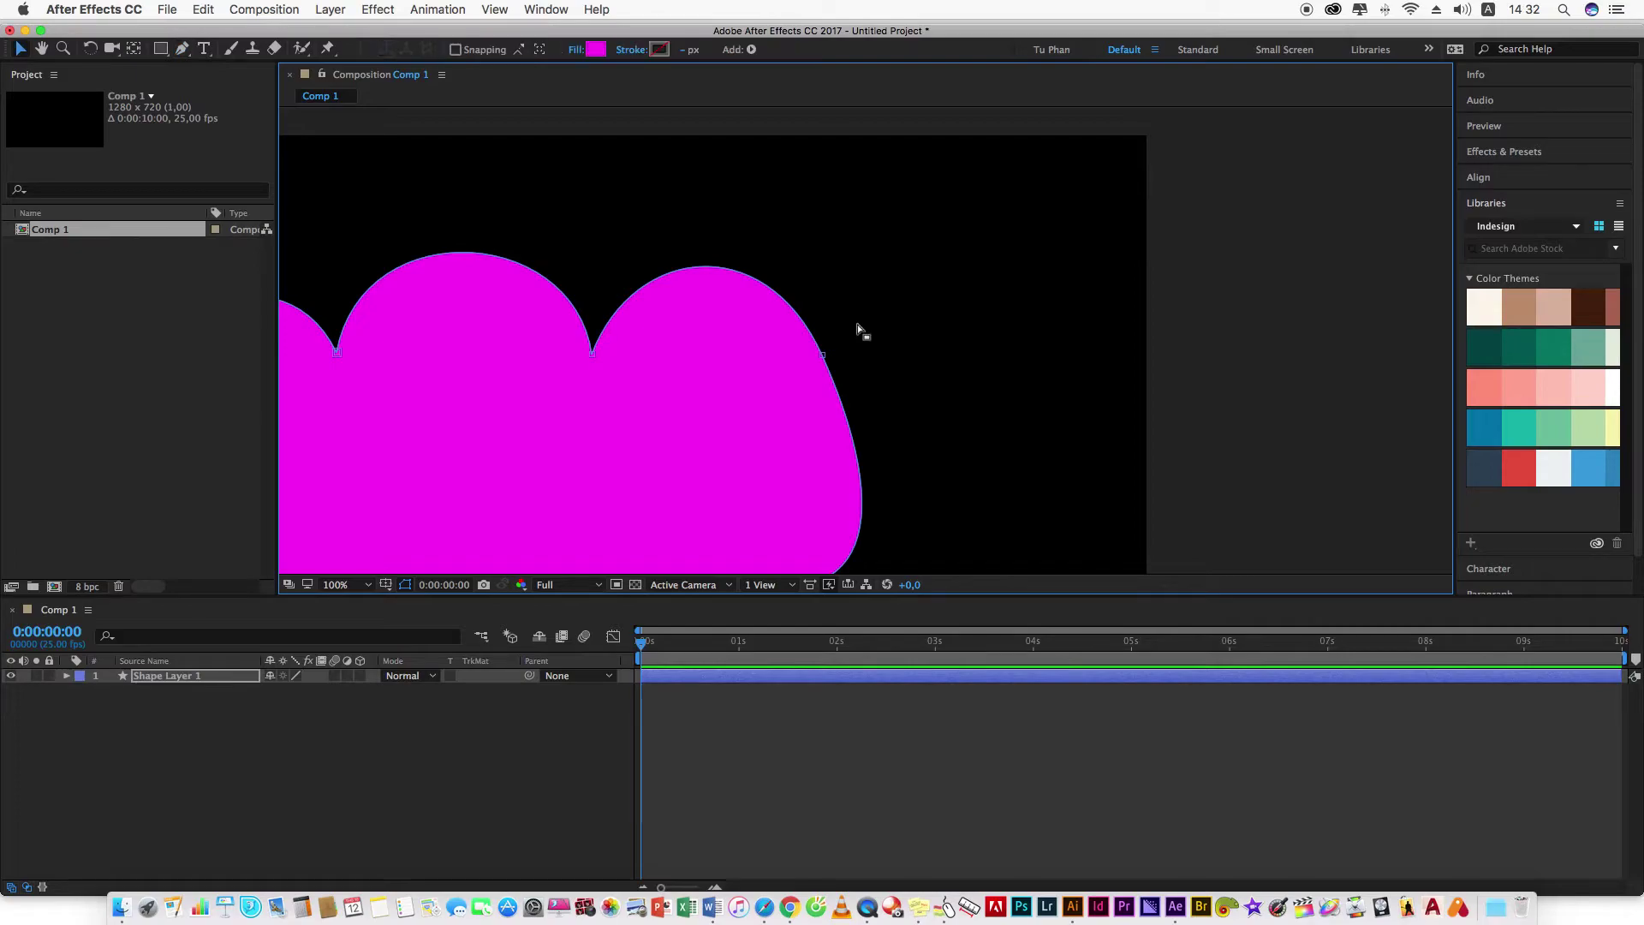
{"action": "left_click", "coordinate": [183, 49]}
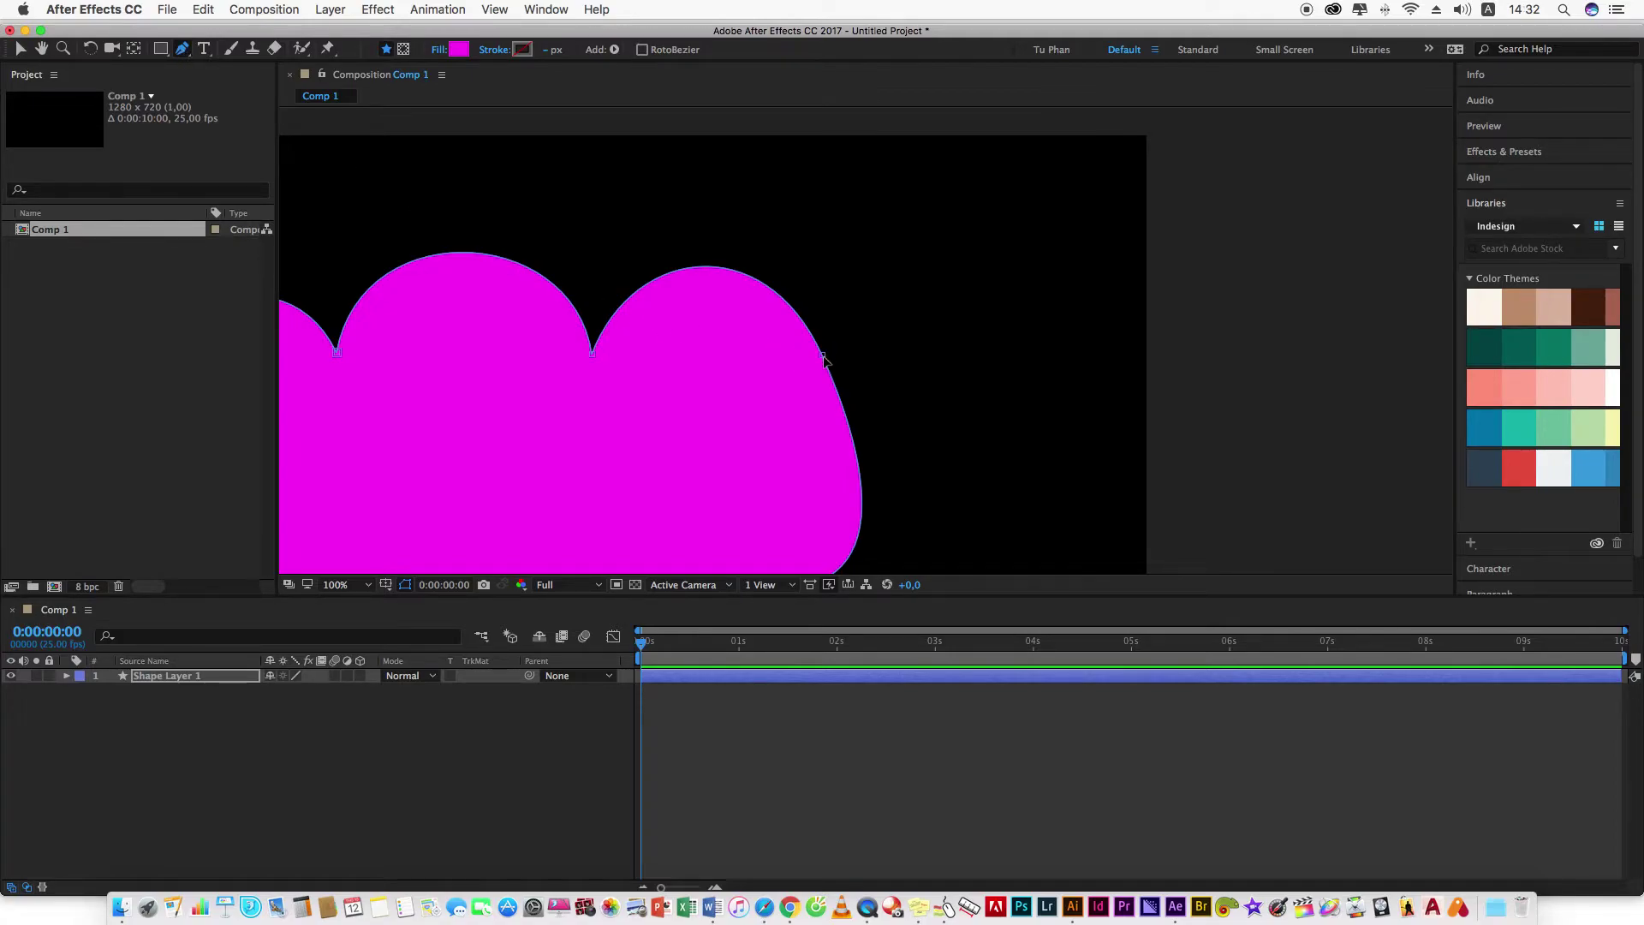
{"action": "left_click_drag", "start_coordinate": [824, 358], "coordinate": [941, 356]}
{"action": "mouse_move", "coordinate": [962, 355]}
{"action": "left_mouse_down"}
{"action": "mouse_move", "coordinate": [1017, 344]}
{"action": "mouse_move", "coordinate": [936, 375]}
{"action": "mouse_move", "coordinate": [1067, 482]}
{"action": "mouse_move", "coordinate": [864, 218]}
{"action": "mouse_move", "coordinate": [1035, 272]}
{"action": "mouse_move", "coordinate": [955, 363]}
{"action": "left_mouse_up"}
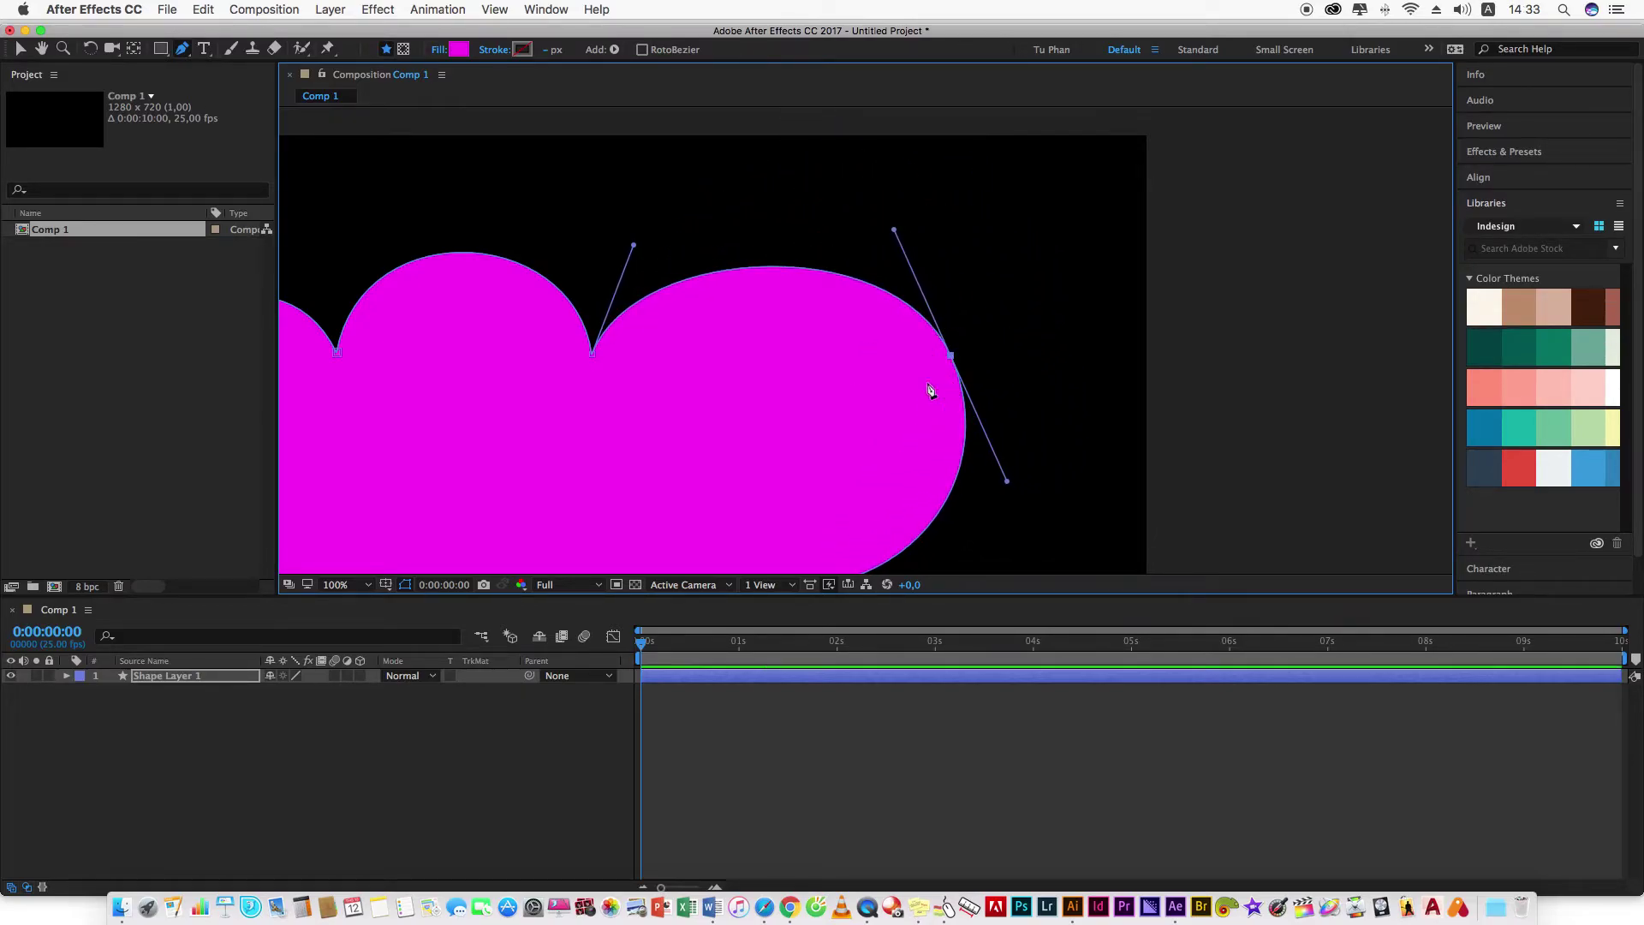
{"action": "key", "text": "comma"}
{"action": "key", "text": "comma"}
{"action": "scroll", "coordinate": [813, 381], "scroll_direction": "left", "scroll_amount": 3}
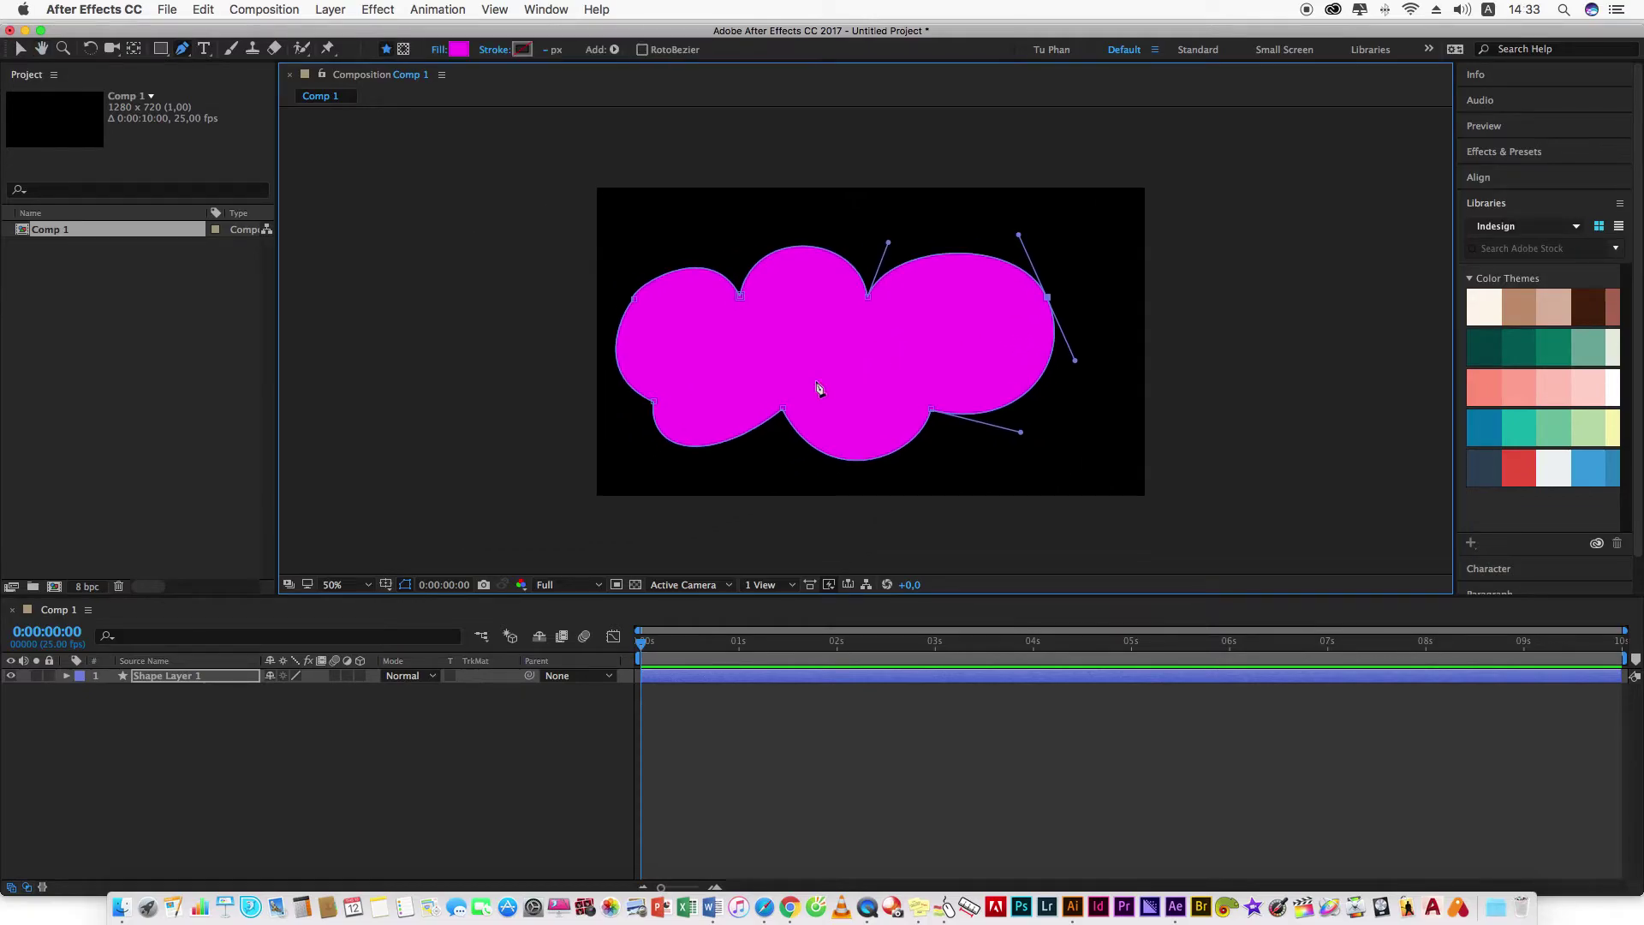
{"action": "key", "text": "period"}
{"action": "key", "text": "period"}
{"action": "scroll", "coordinate": [856, 368], "scroll_direction": "left", "scroll_amount": 2}
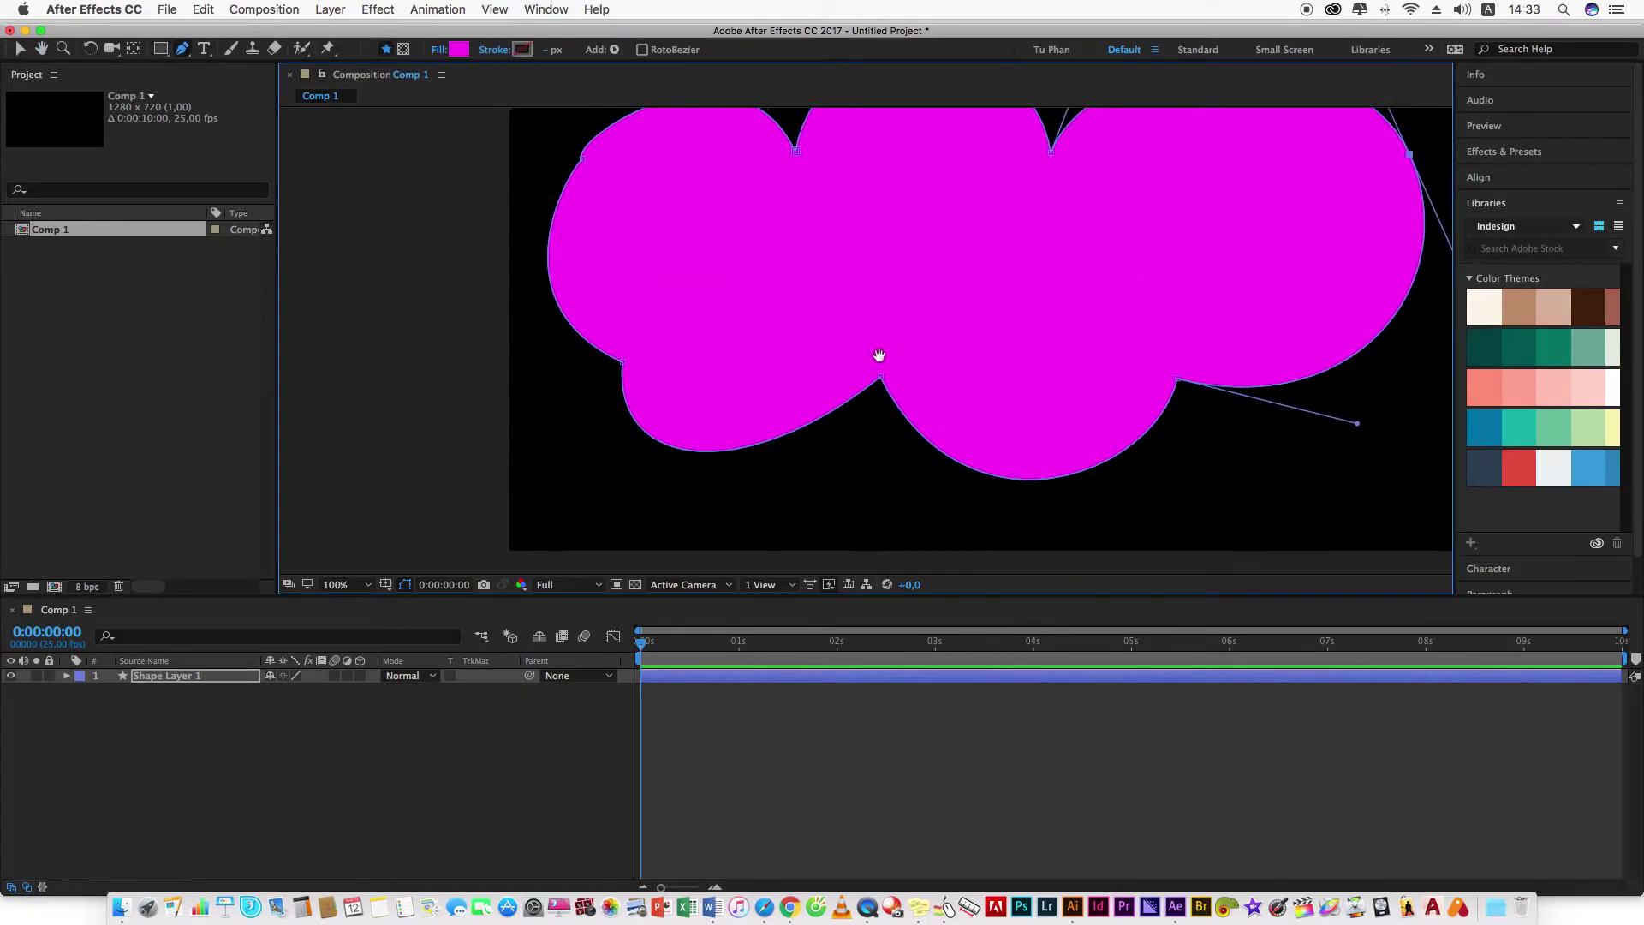
{"action": "scroll", "coordinate": [882, 359], "scroll_direction": "up", "scroll_amount": 2}
{"action": "left_click_drag", "start_coordinate": [871, 393], "coordinate": [856, 451]}
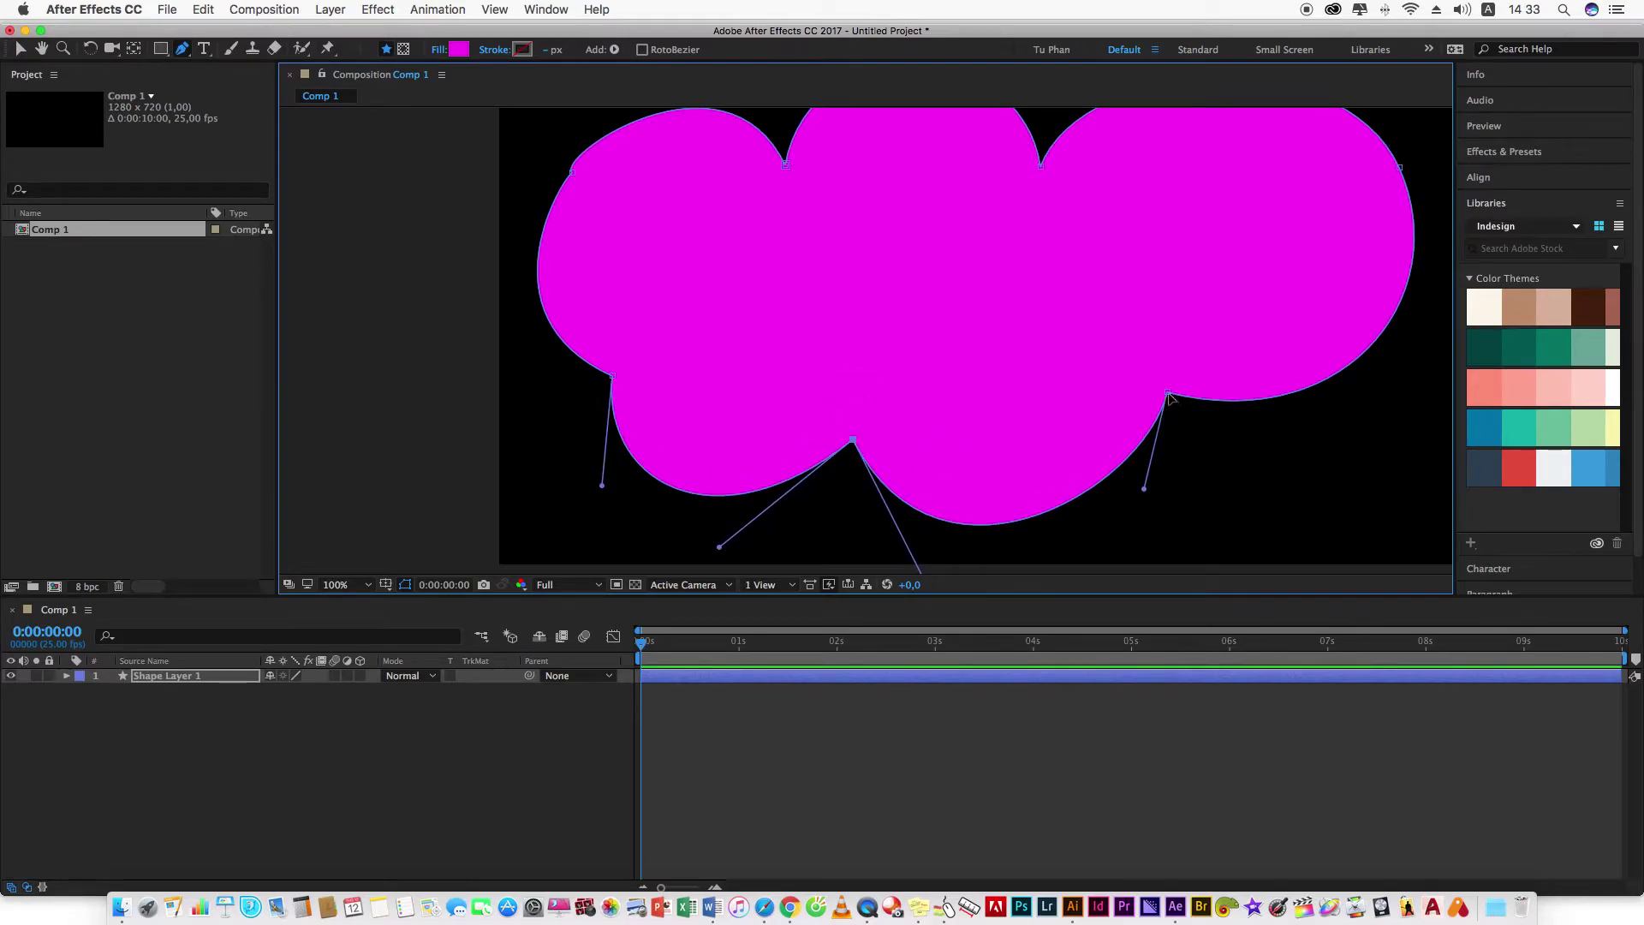
{"action": "left_click_drag", "start_coordinate": [1169, 393], "coordinate": [1215, 429]}
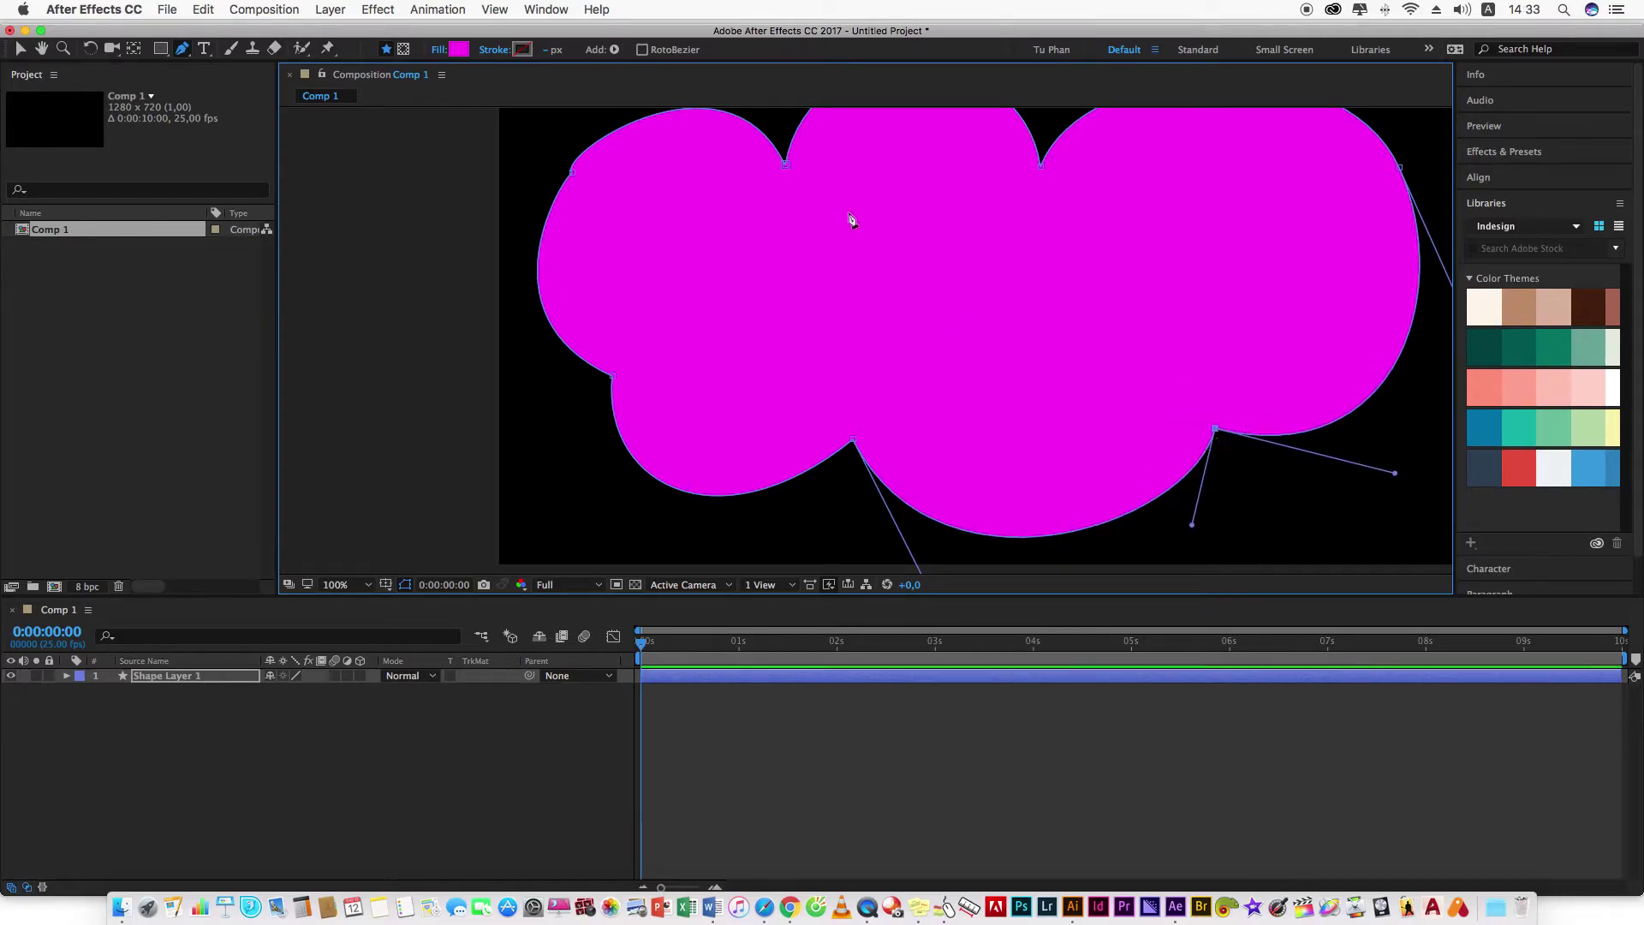
Pull the top-left and middle dip points between the lobes upward.
{"action": "left_click_drag", "start_coordinate": [852, 220], "coordinate": [814, 257]}
{"action": "left_click_drag", "start_coordinate": [752, 205], "coordinate": [751, 177]}
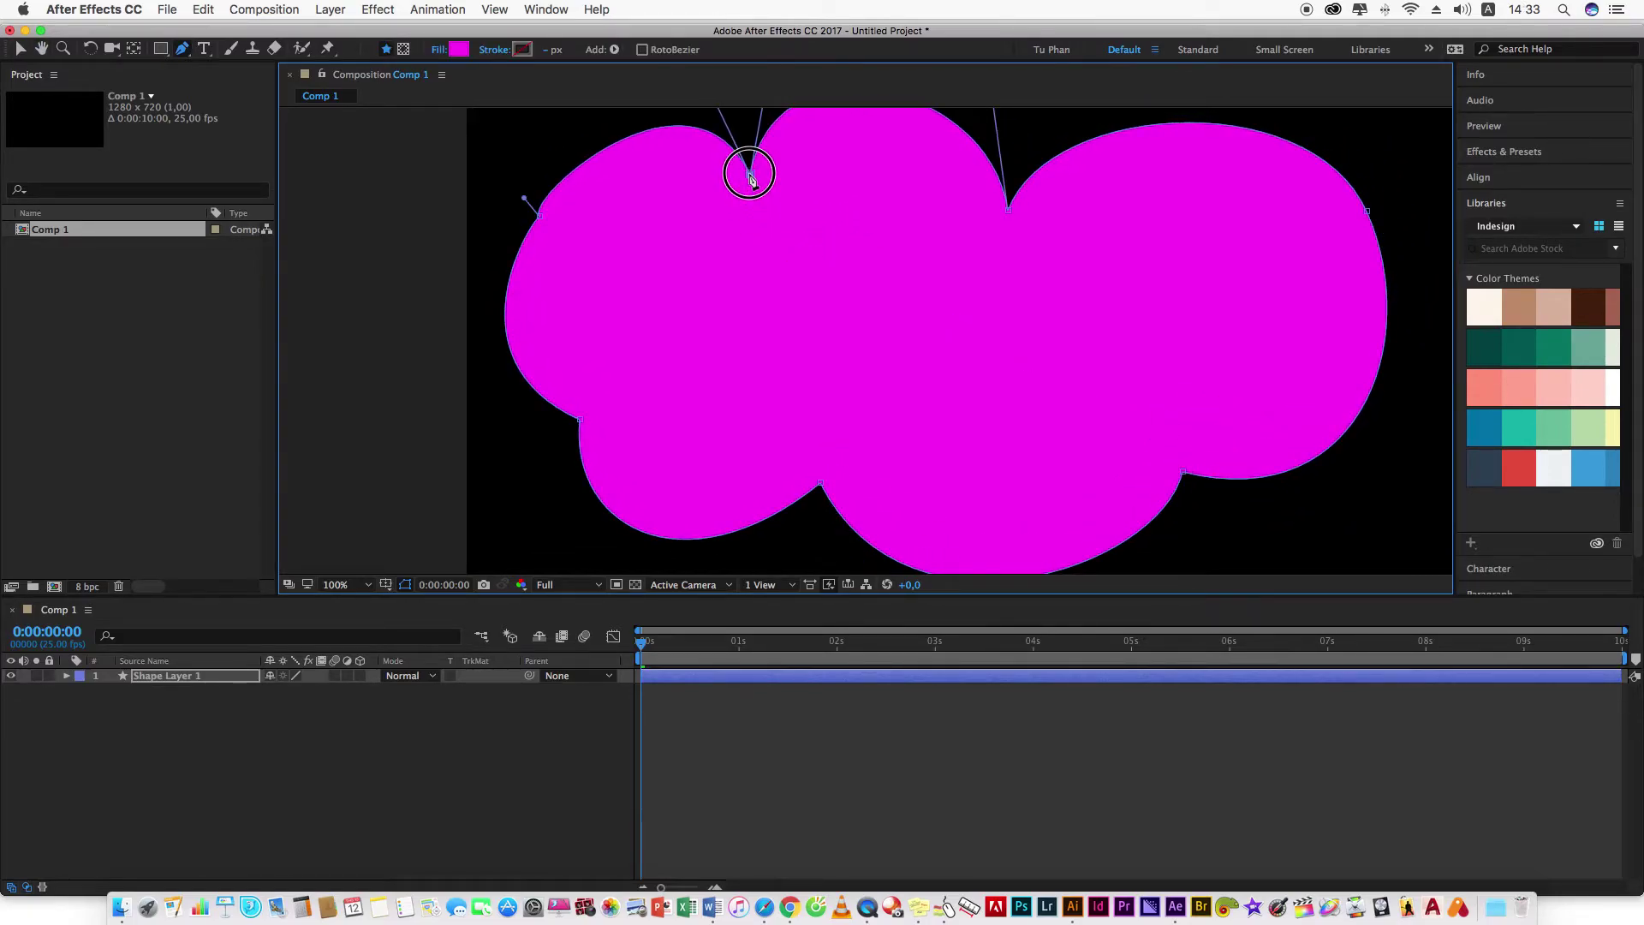
{"action": "scroll", "coordinate": [856, 265], "scroll_direction": "right", "scroll_amount": 3}
{"action": "scroll", "coordinate": [856, 265], "scroll_direction": "up", "scroll_amount": 3}
{"action": "left_click", "coordinate": [896, 318]}
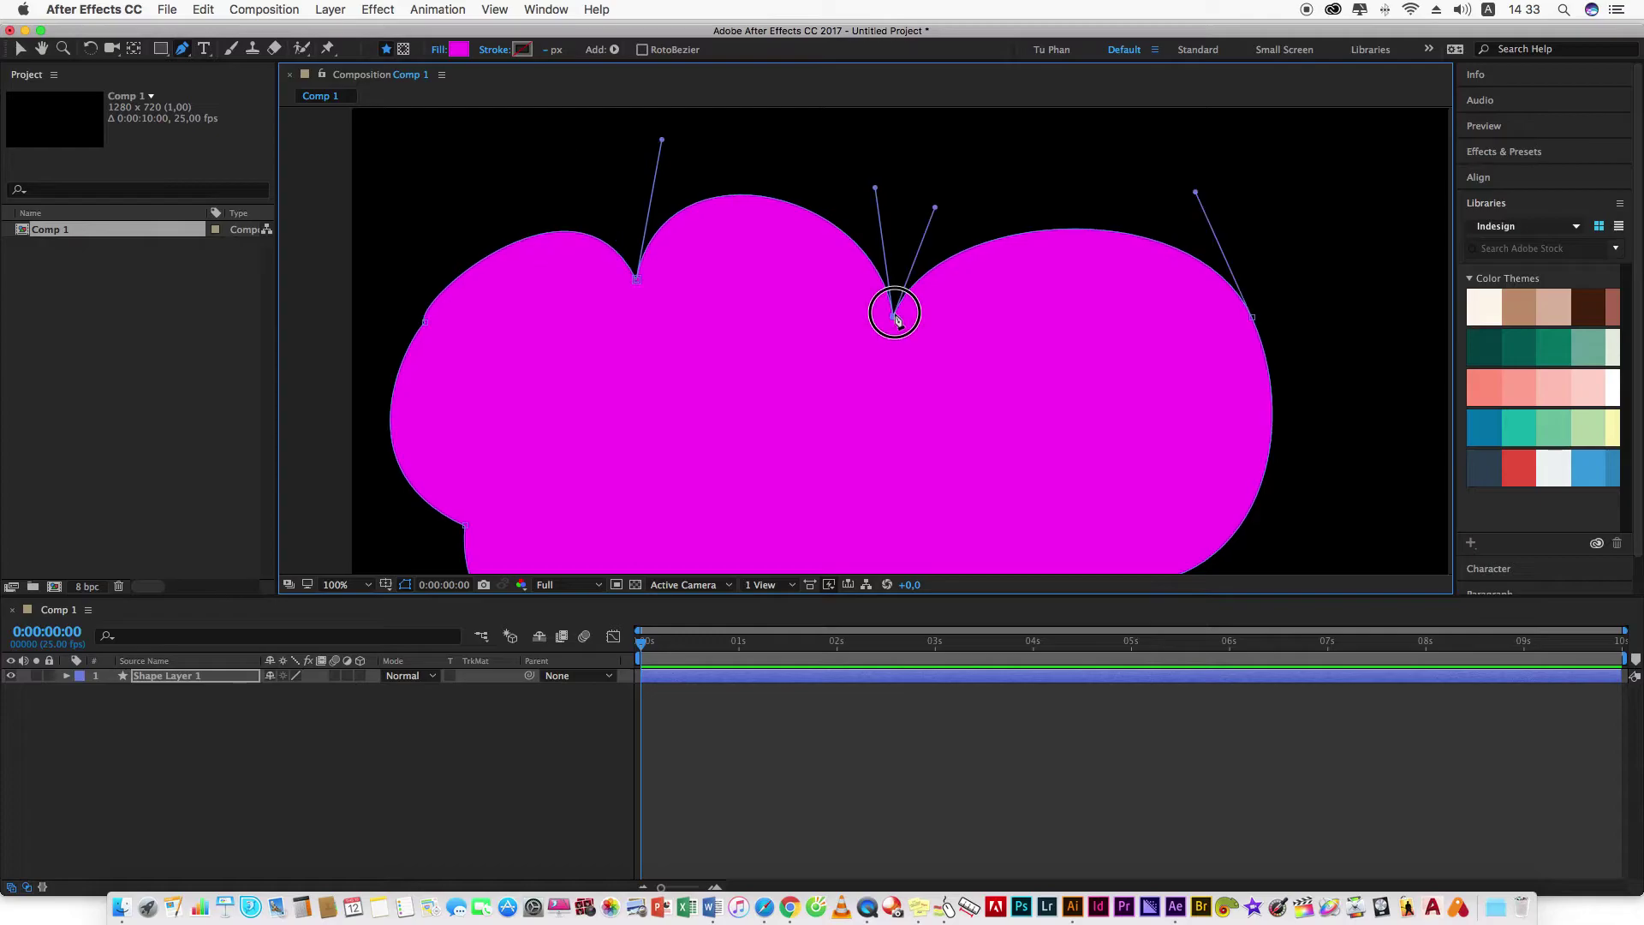
{"action": "left_click_drag", "start_coordinate": [896, 318], "coordinate": [914, 267]}
{"action": "key", "text": "comma"}
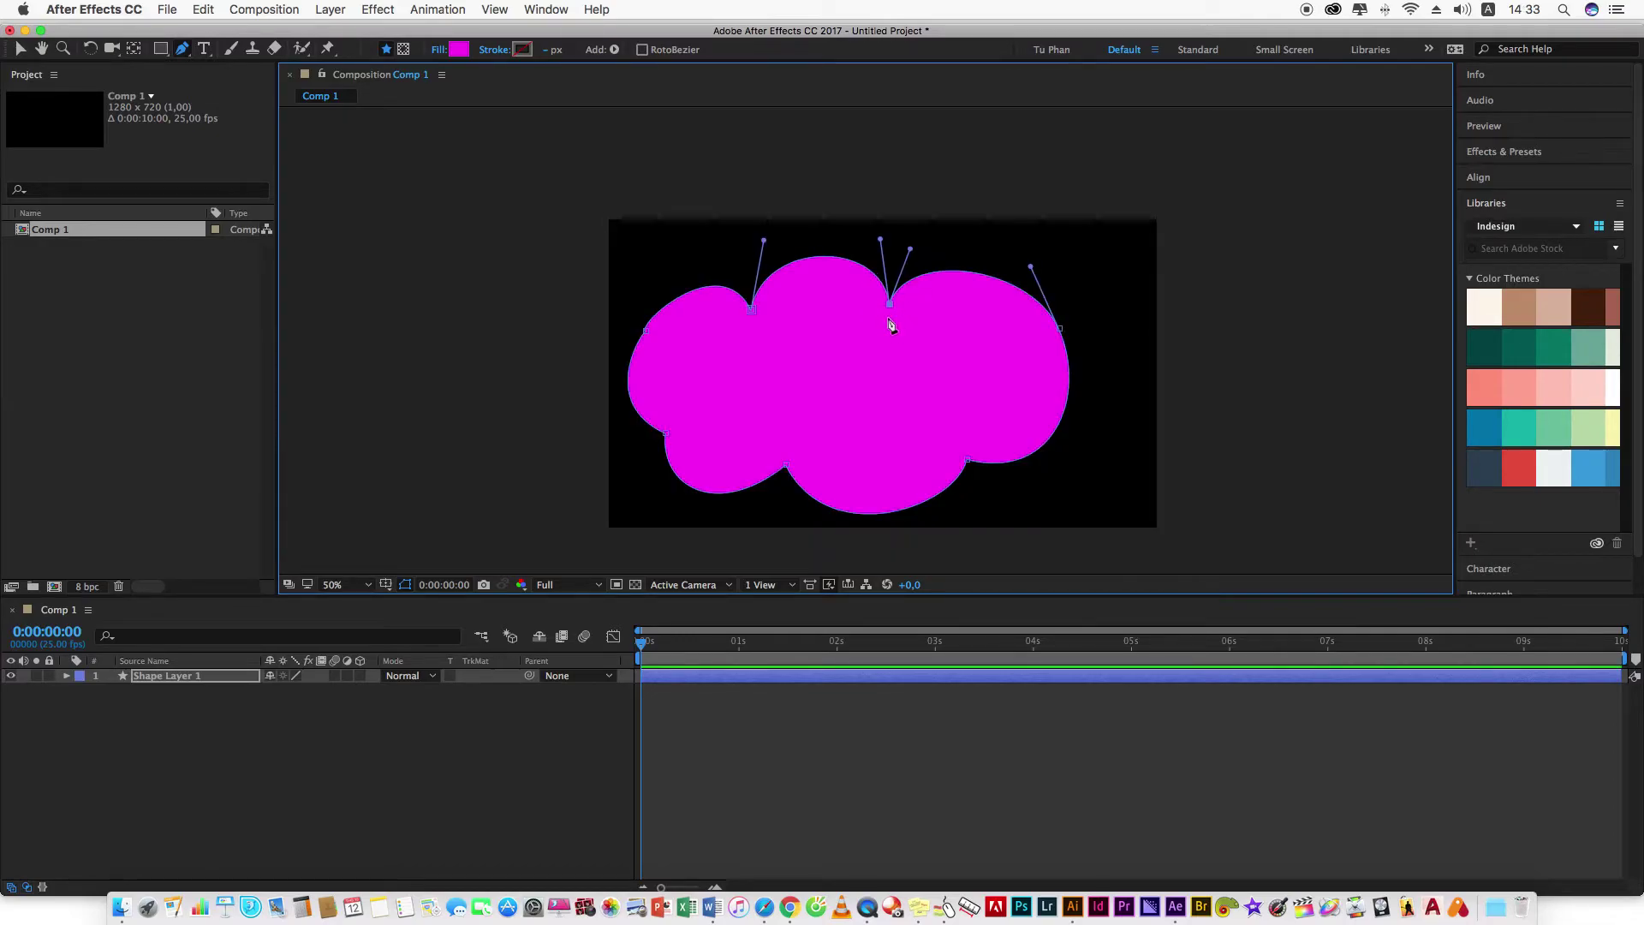
Move the lower-left point and adjust its handle to round the left bulge, then zoom back to 100%.
{"action": "left_click", "coordinate": [666, 436]}
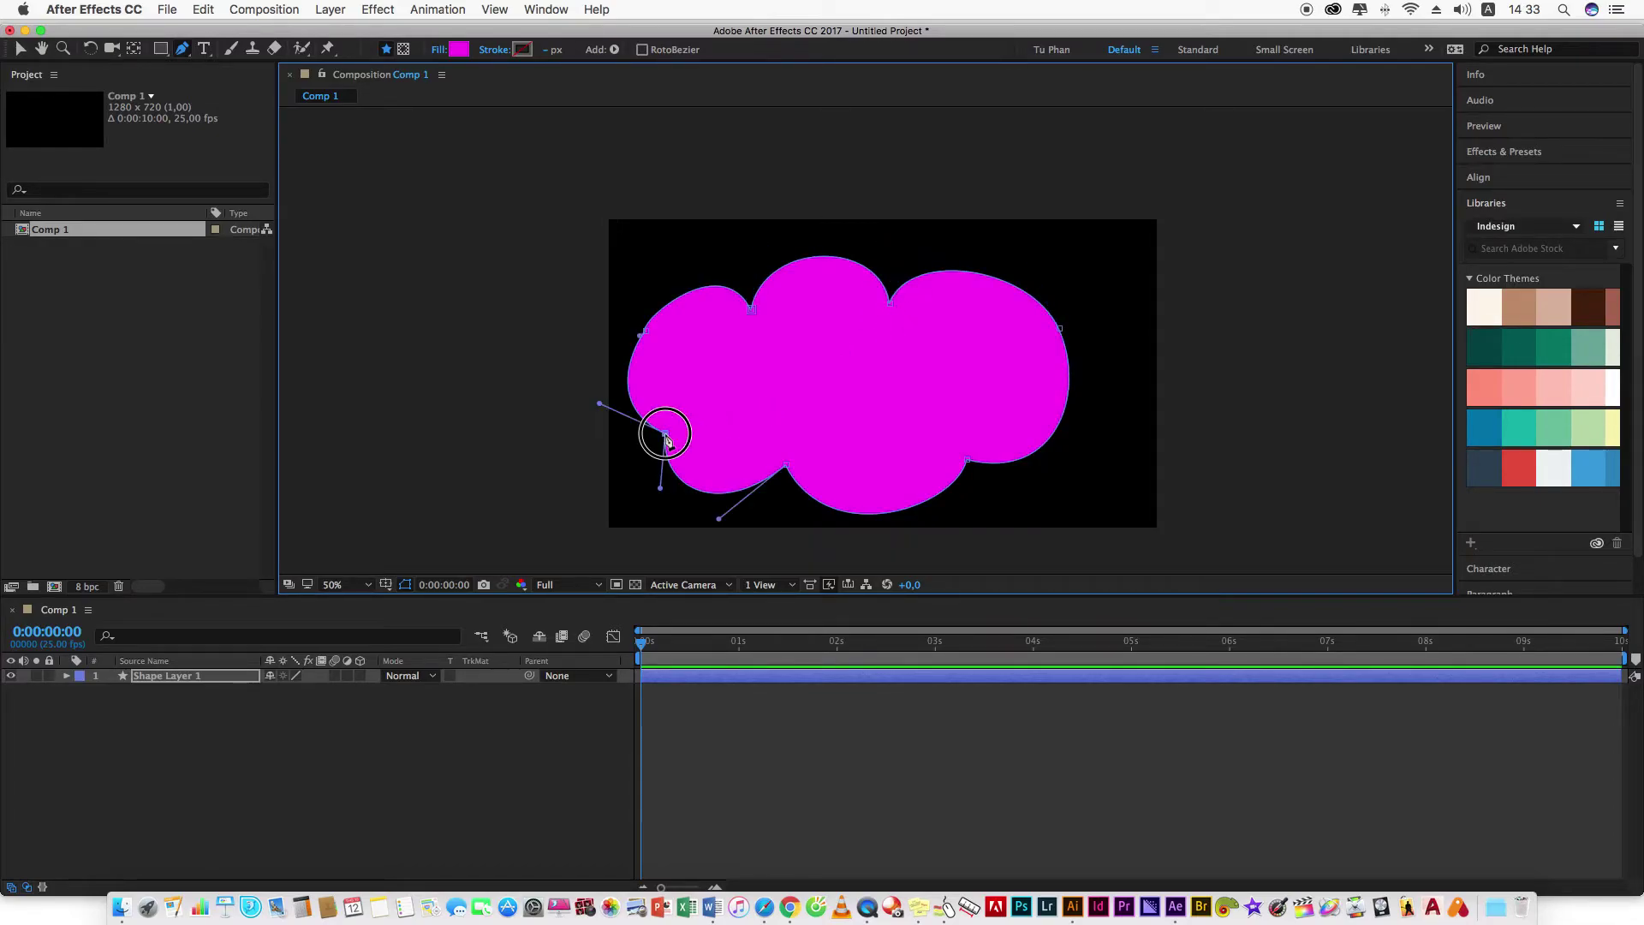
{"action": "left_click_drag", "start_coordinate": [667, 438], "coordinate": [707, 424]}
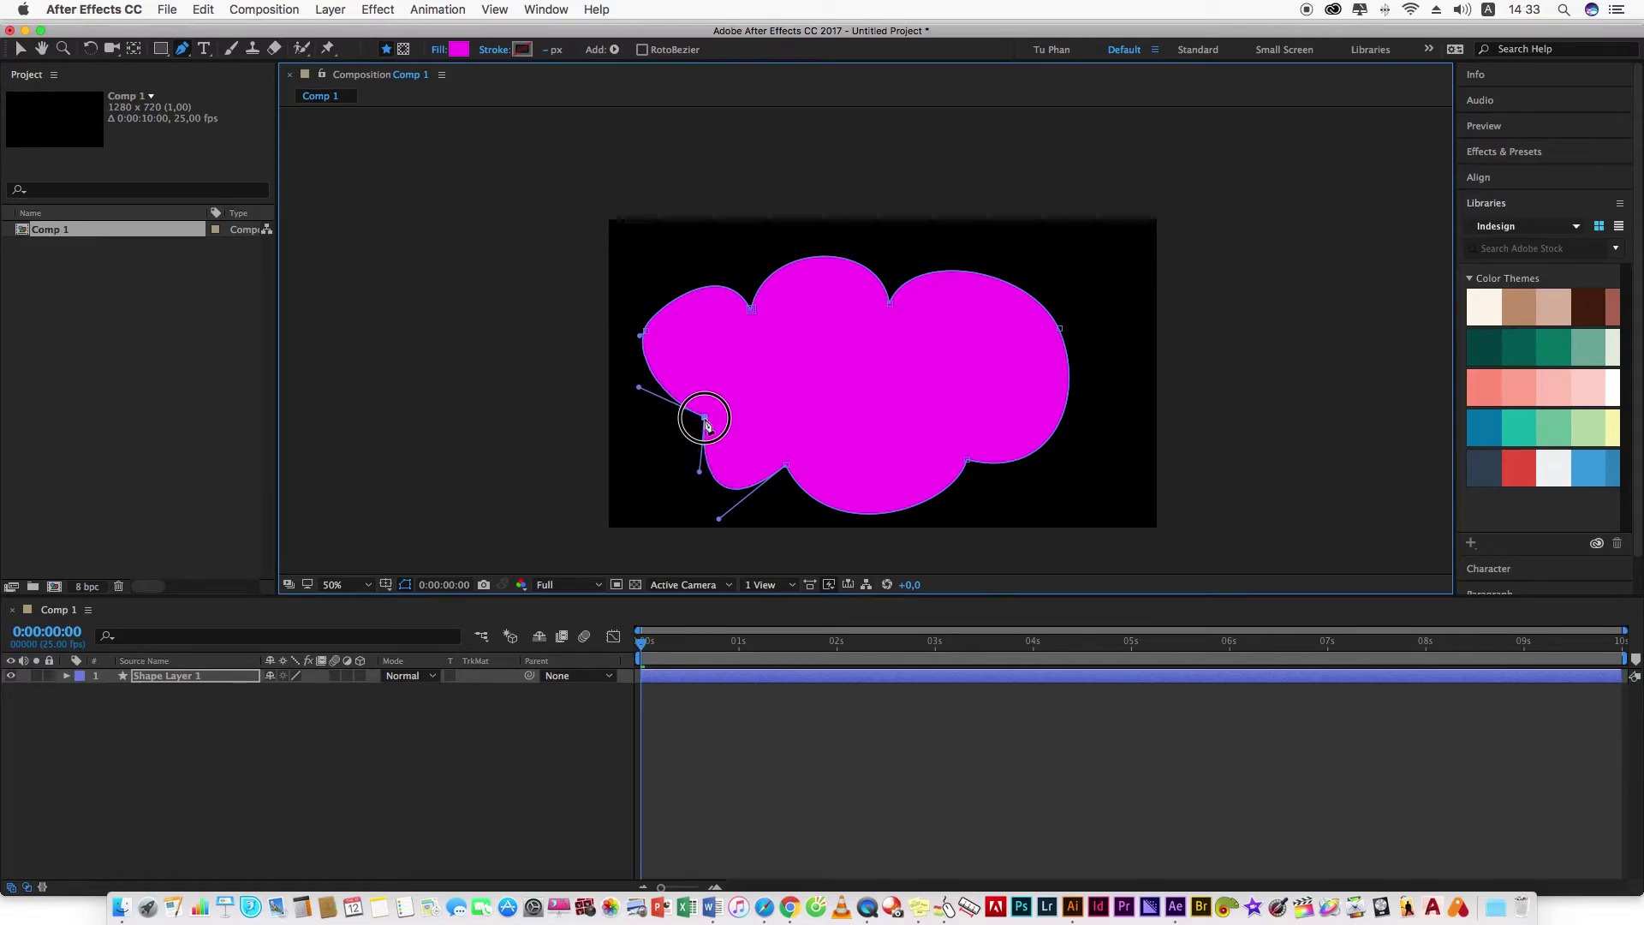
{"action": "left_click_drag", "start_coordinate": [700, 472], "coordinate": [668, 462]}
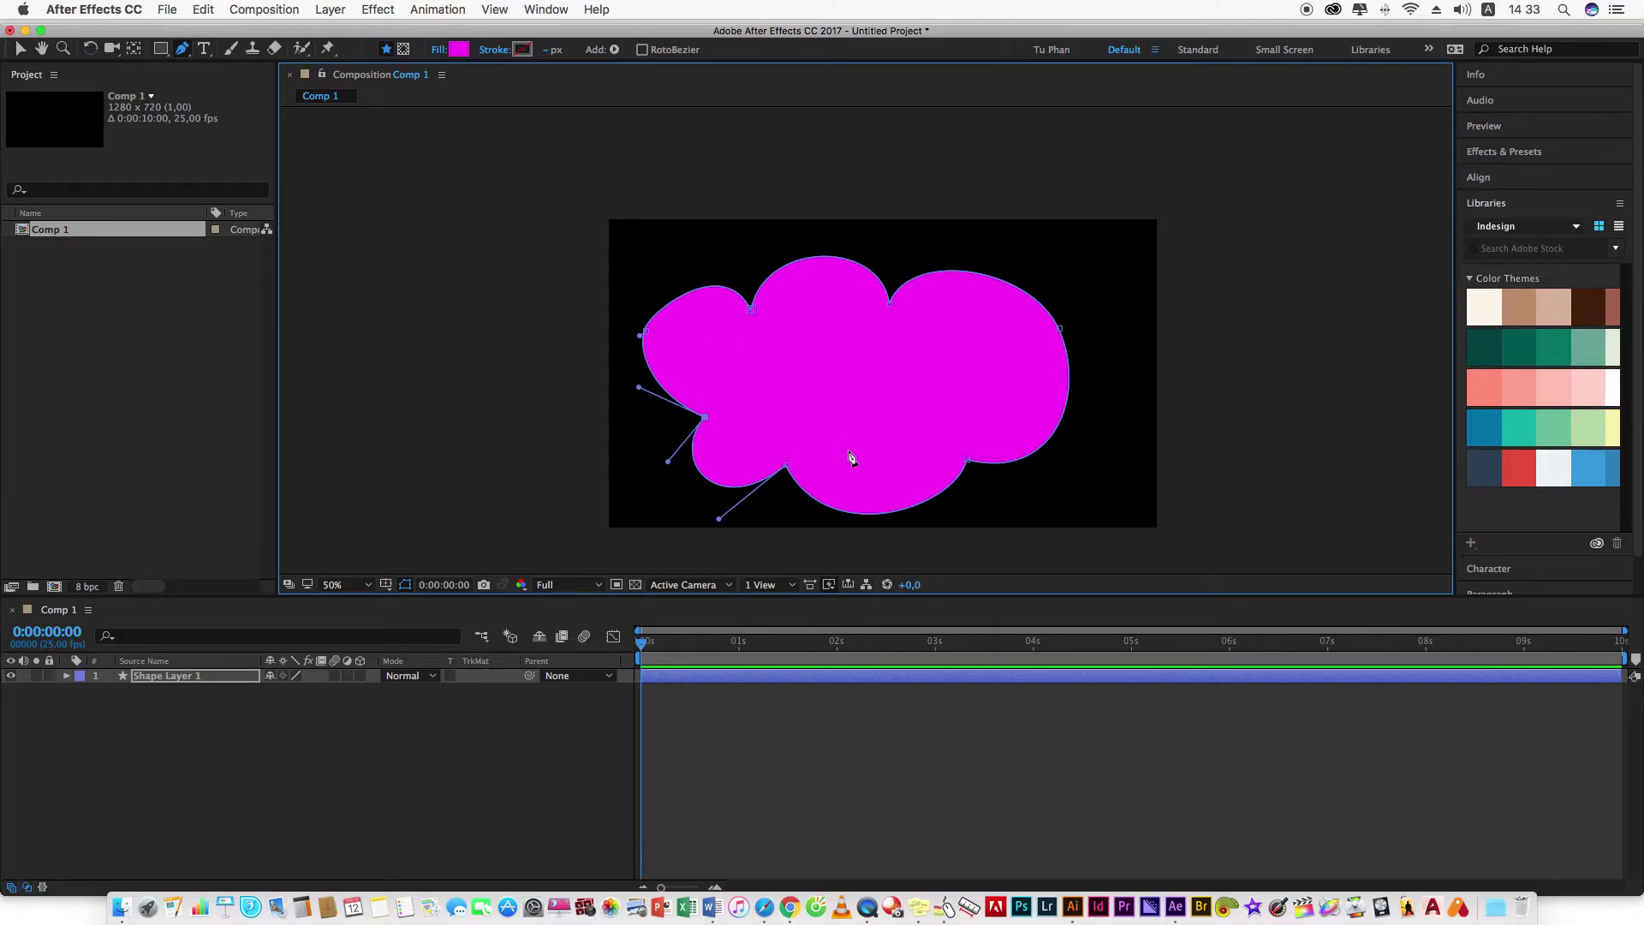
{"action": "left_click_drag", "start_coordinate": [925, 429], "coordinate": [843, 422]}
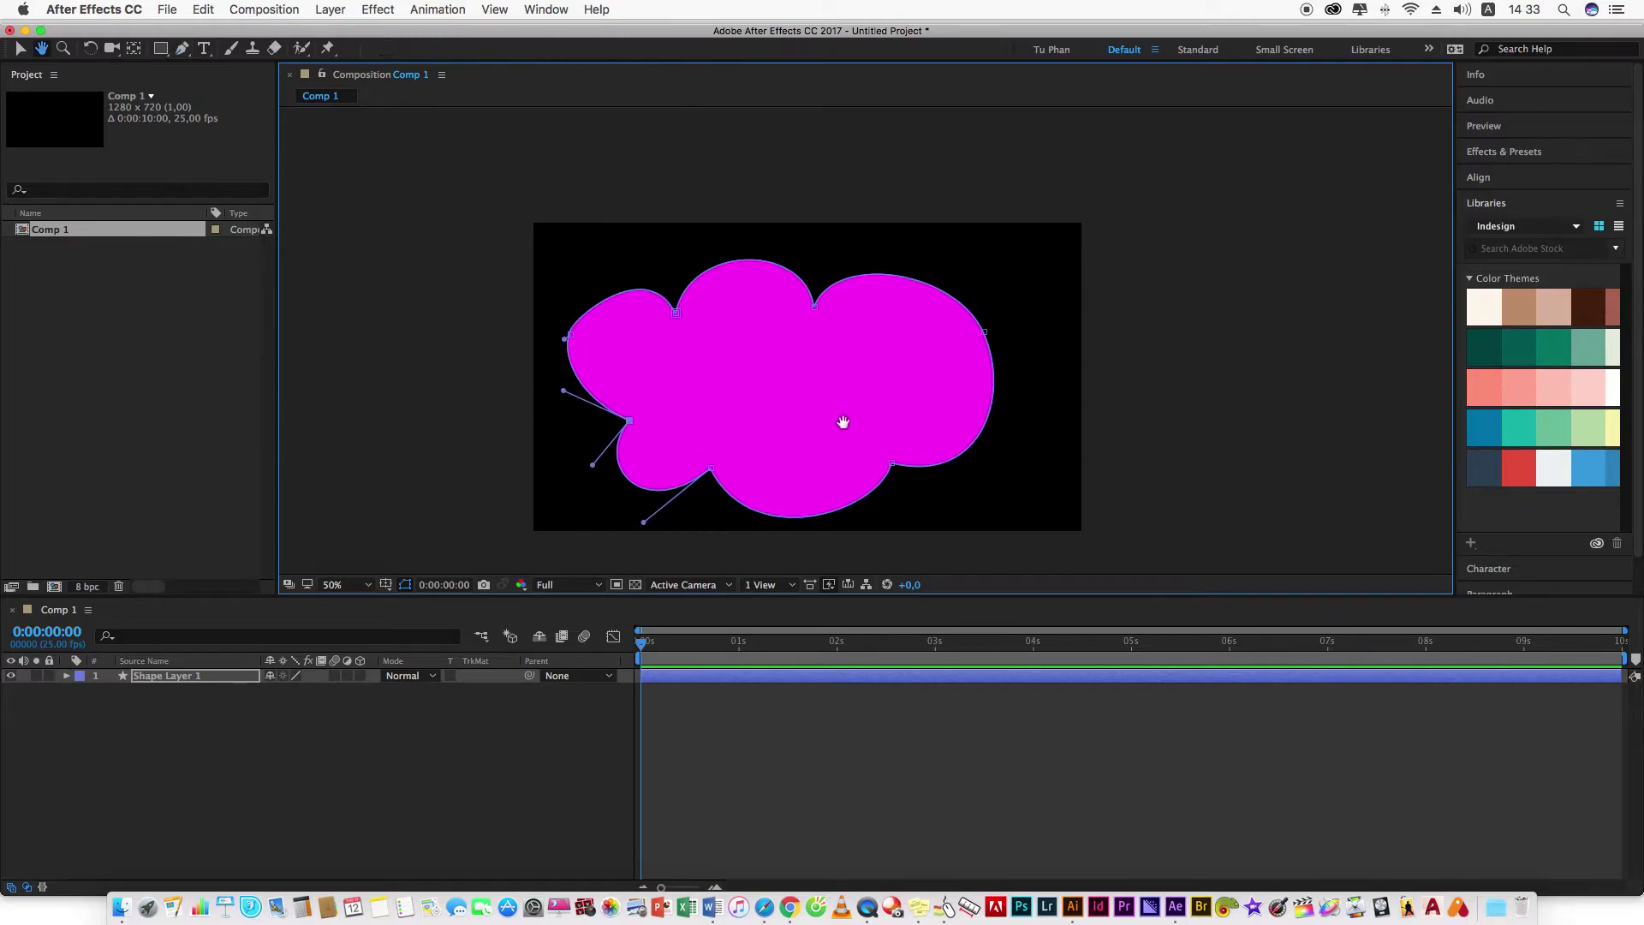
{"action": "key", "text": "g"}
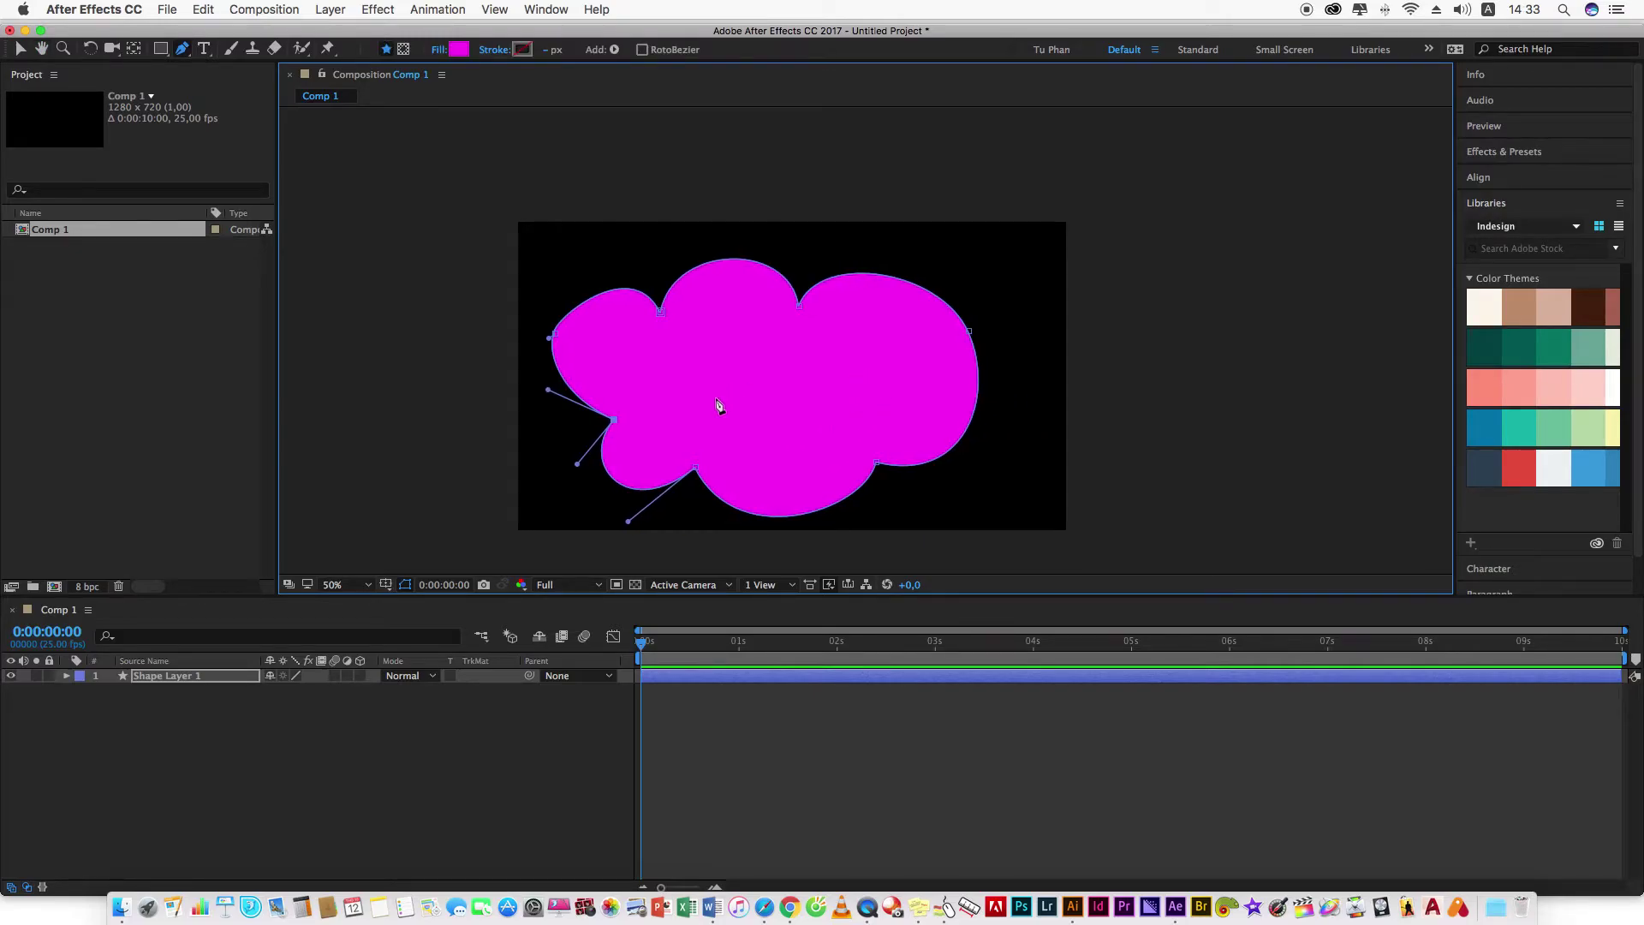
{"action": "key", "text": "period"}
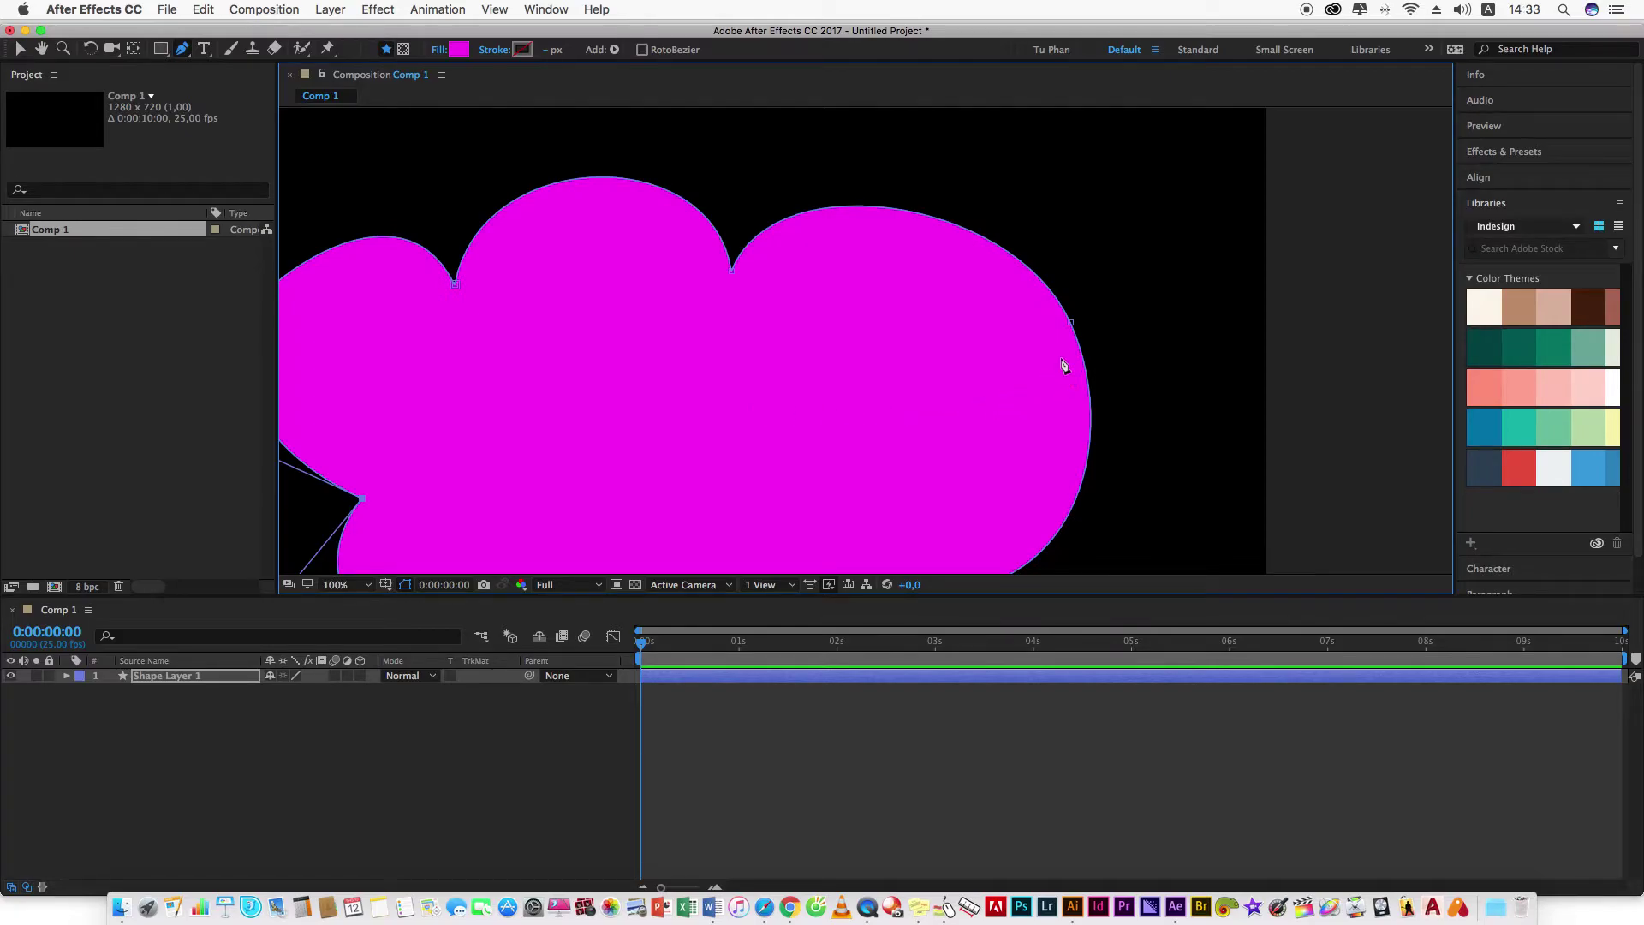
Add new vertices on the shape's upper-right edge and on its right edge.
{"action": "left_click_drag", "start_coordinate": [1066, 364], "coordinate": [870, 331]}
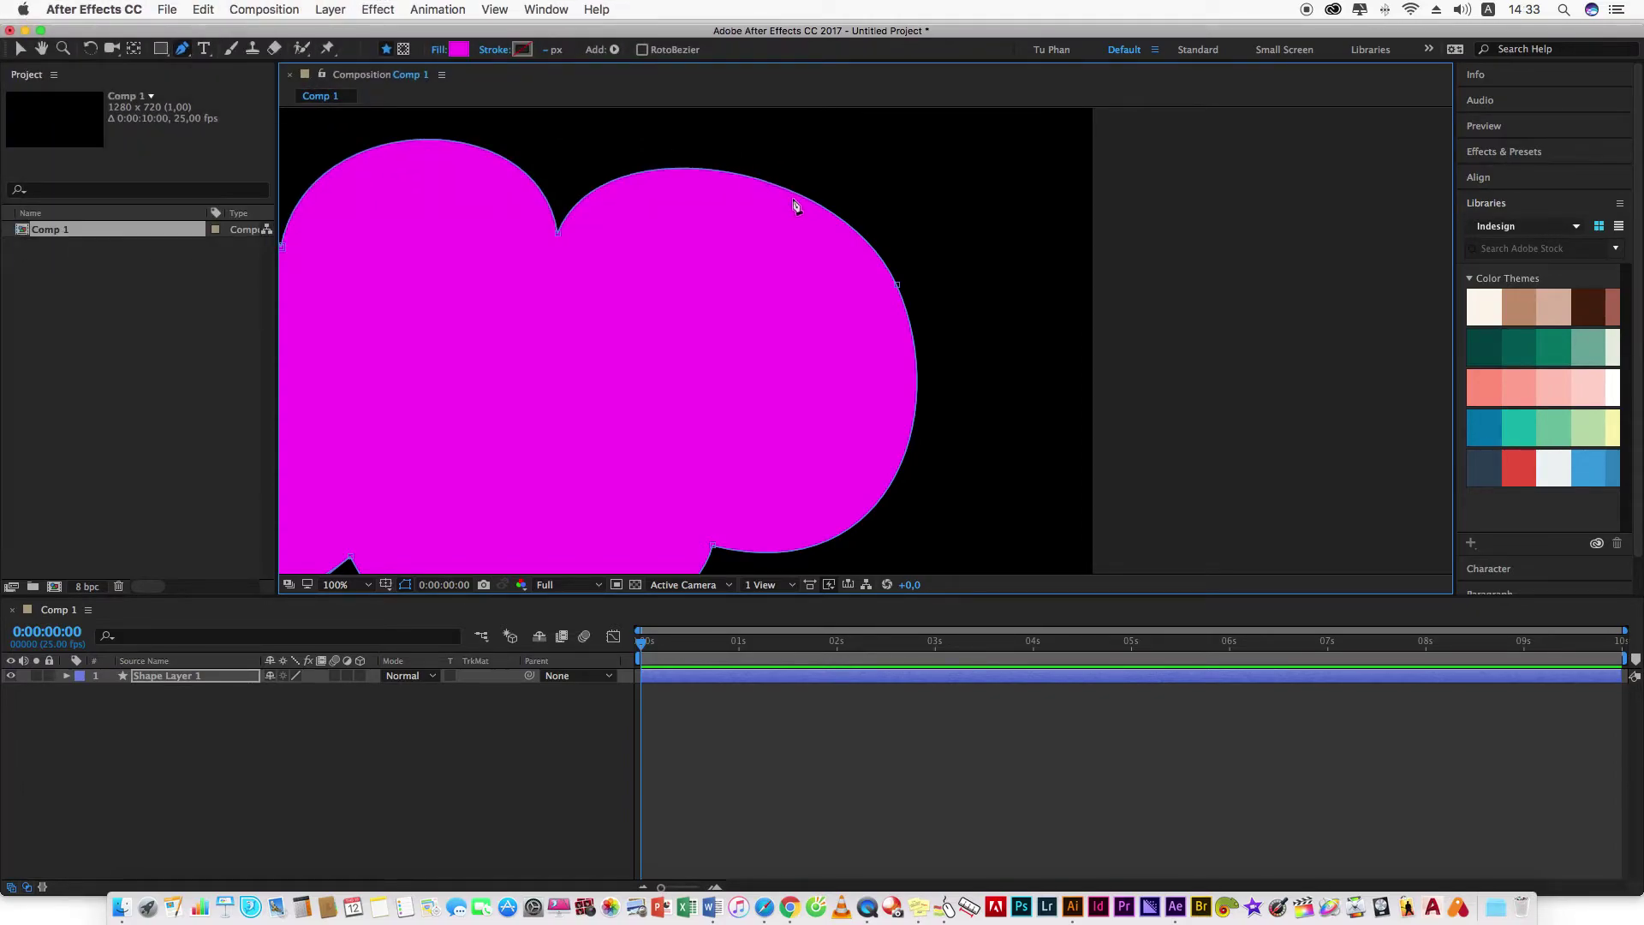
{"action": "left_click_drag", "start_coordinate": [803, 244], "coordinate": [727, 317]}
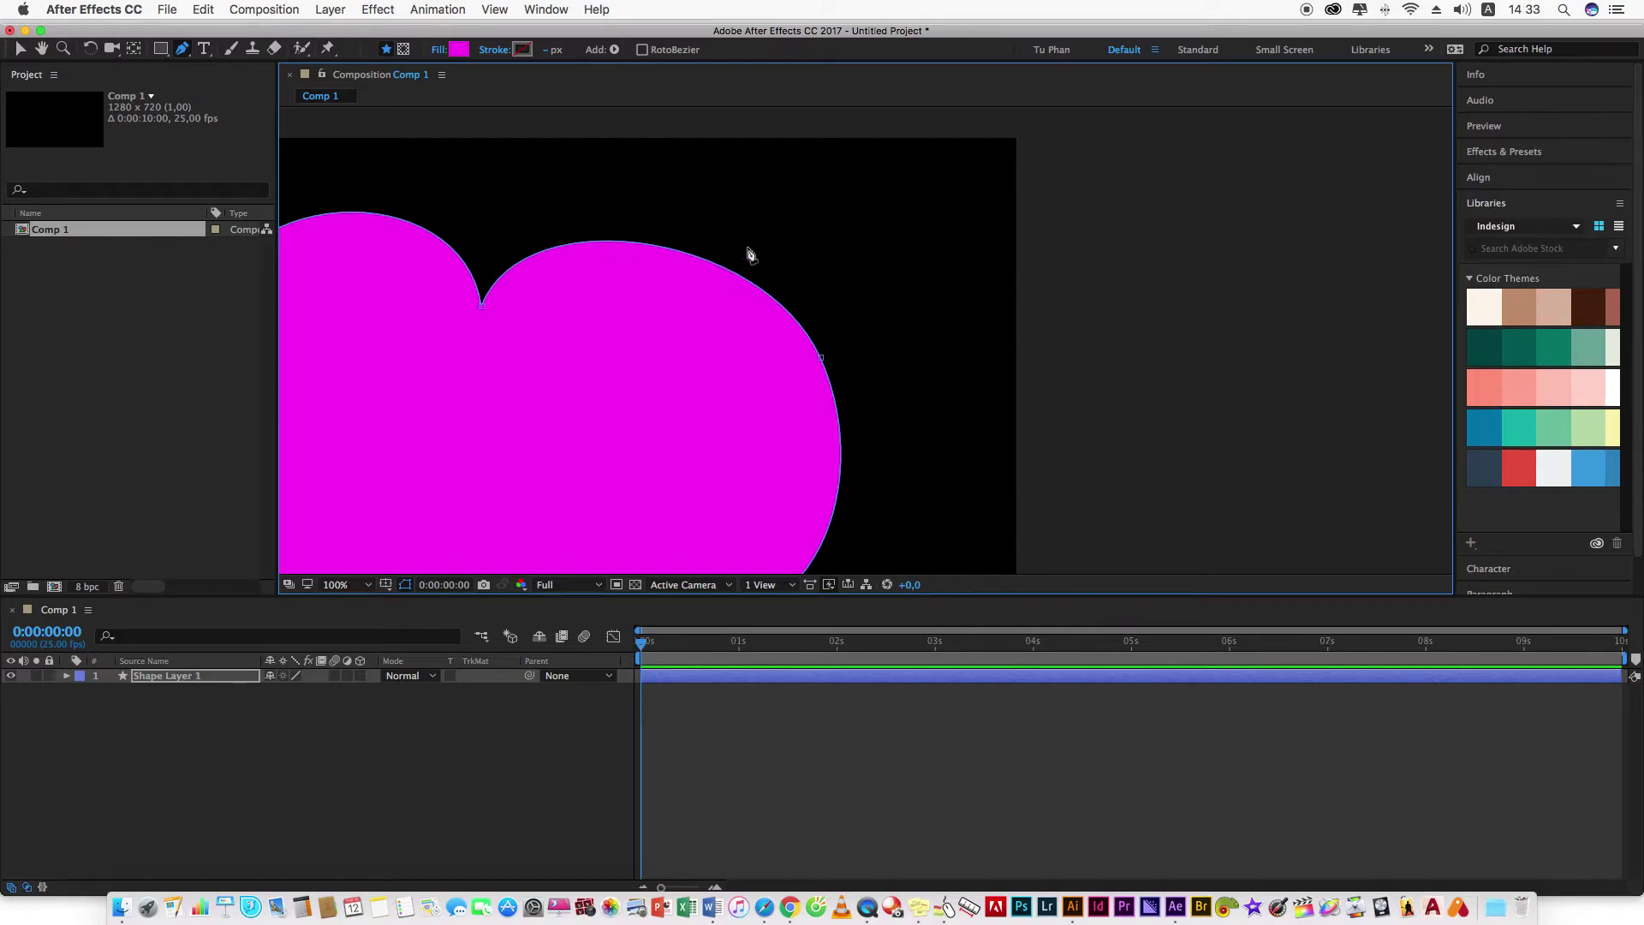
{"action": "scroll", "coordinate": [728, 279], "scroll_direction": "up", "scroll_amount": 2}
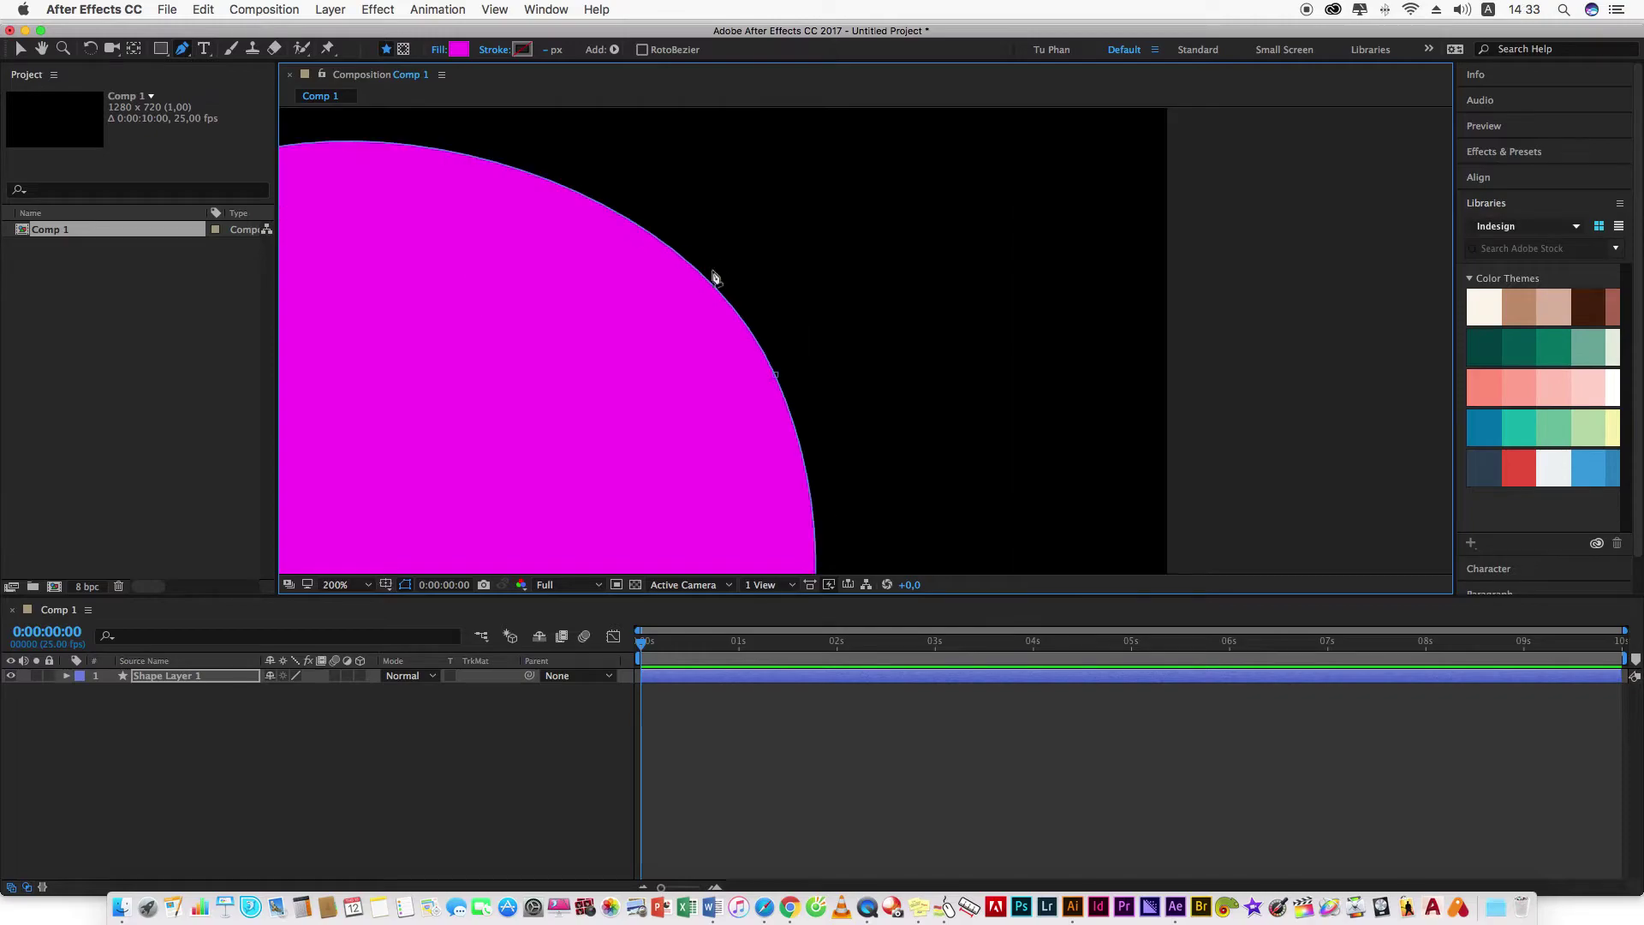
{"action": "scroll", "coordinate": [899, 305], "scroll_direction": "down", "scroll_amount": 1}
{"action": "scroll", "coordinate": [970, 308], "scroll_direction": "down", "scroll_amount": 1}
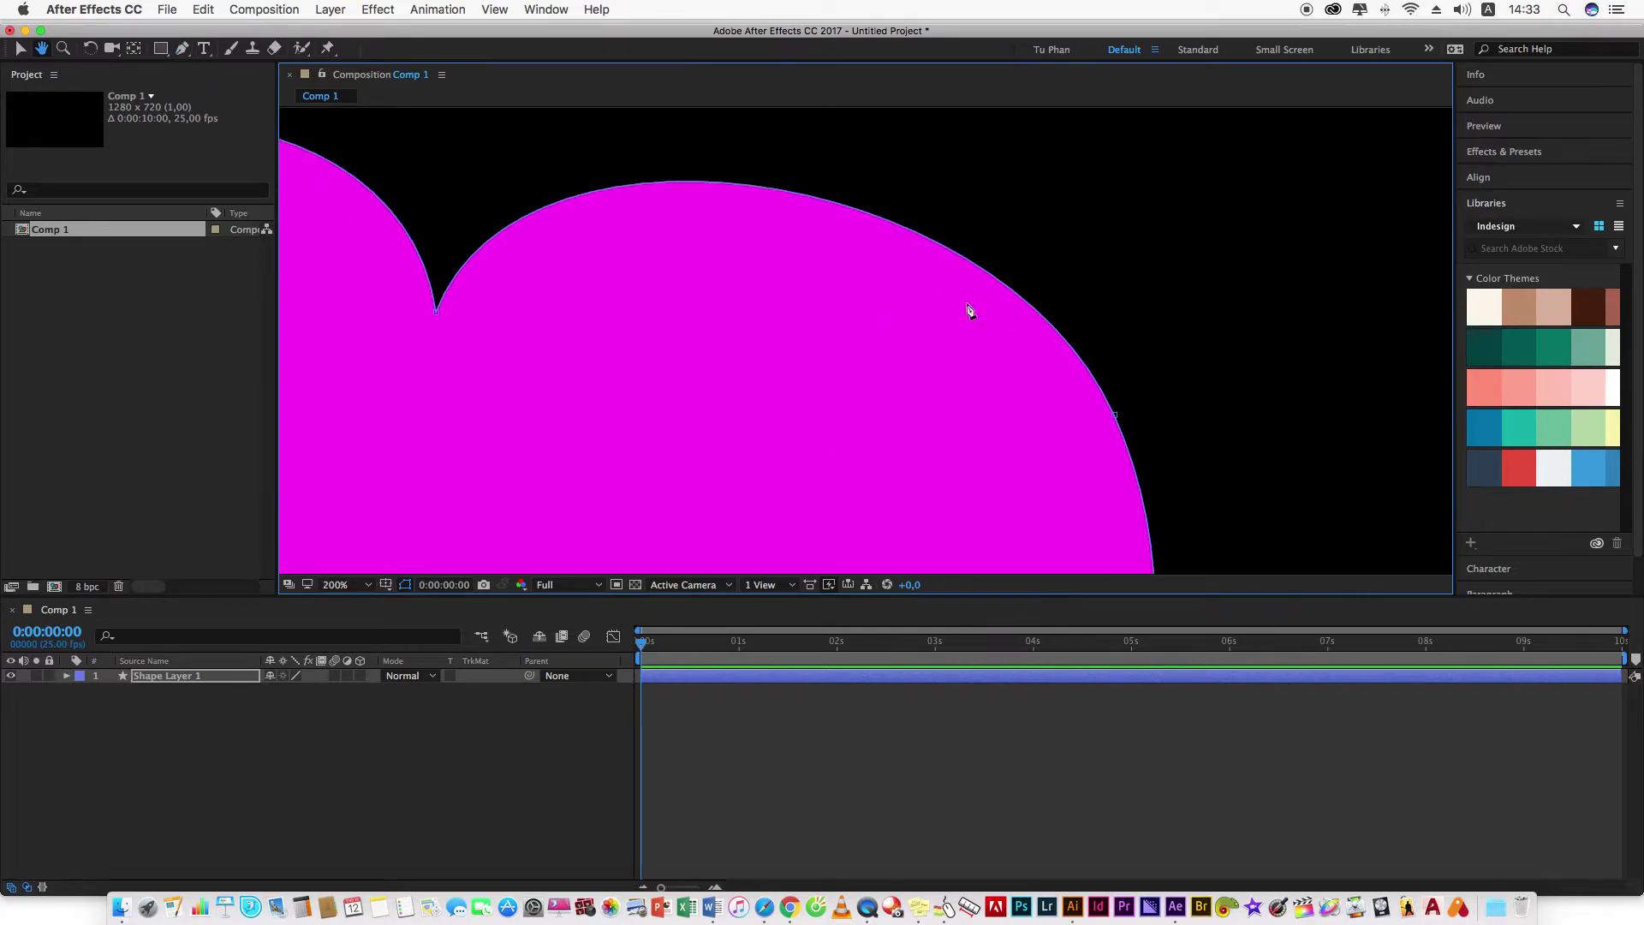
{"action": "left_click", "coordinate": [930, 239]}
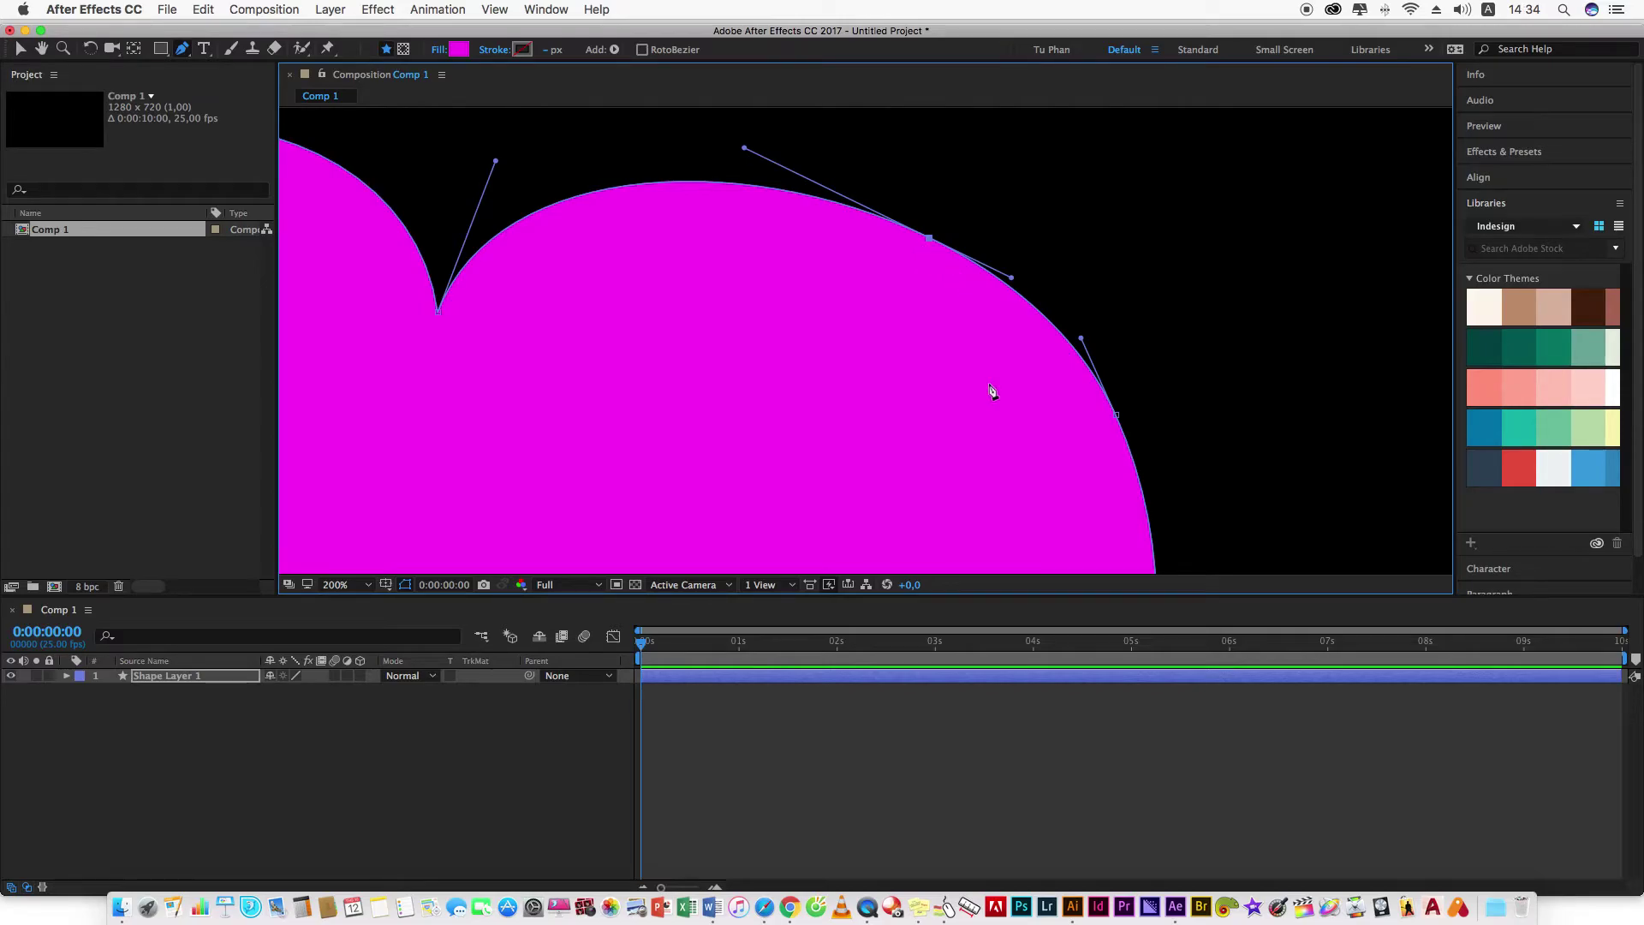
{"action": "scroll", "coordinate": [993, 377], "scroll_direction": "down", "scroll_amount": 5}
{"action": "scroll", "coordinate": [993, 376], "scroll_direction": "right", "scroll_amount": 2}
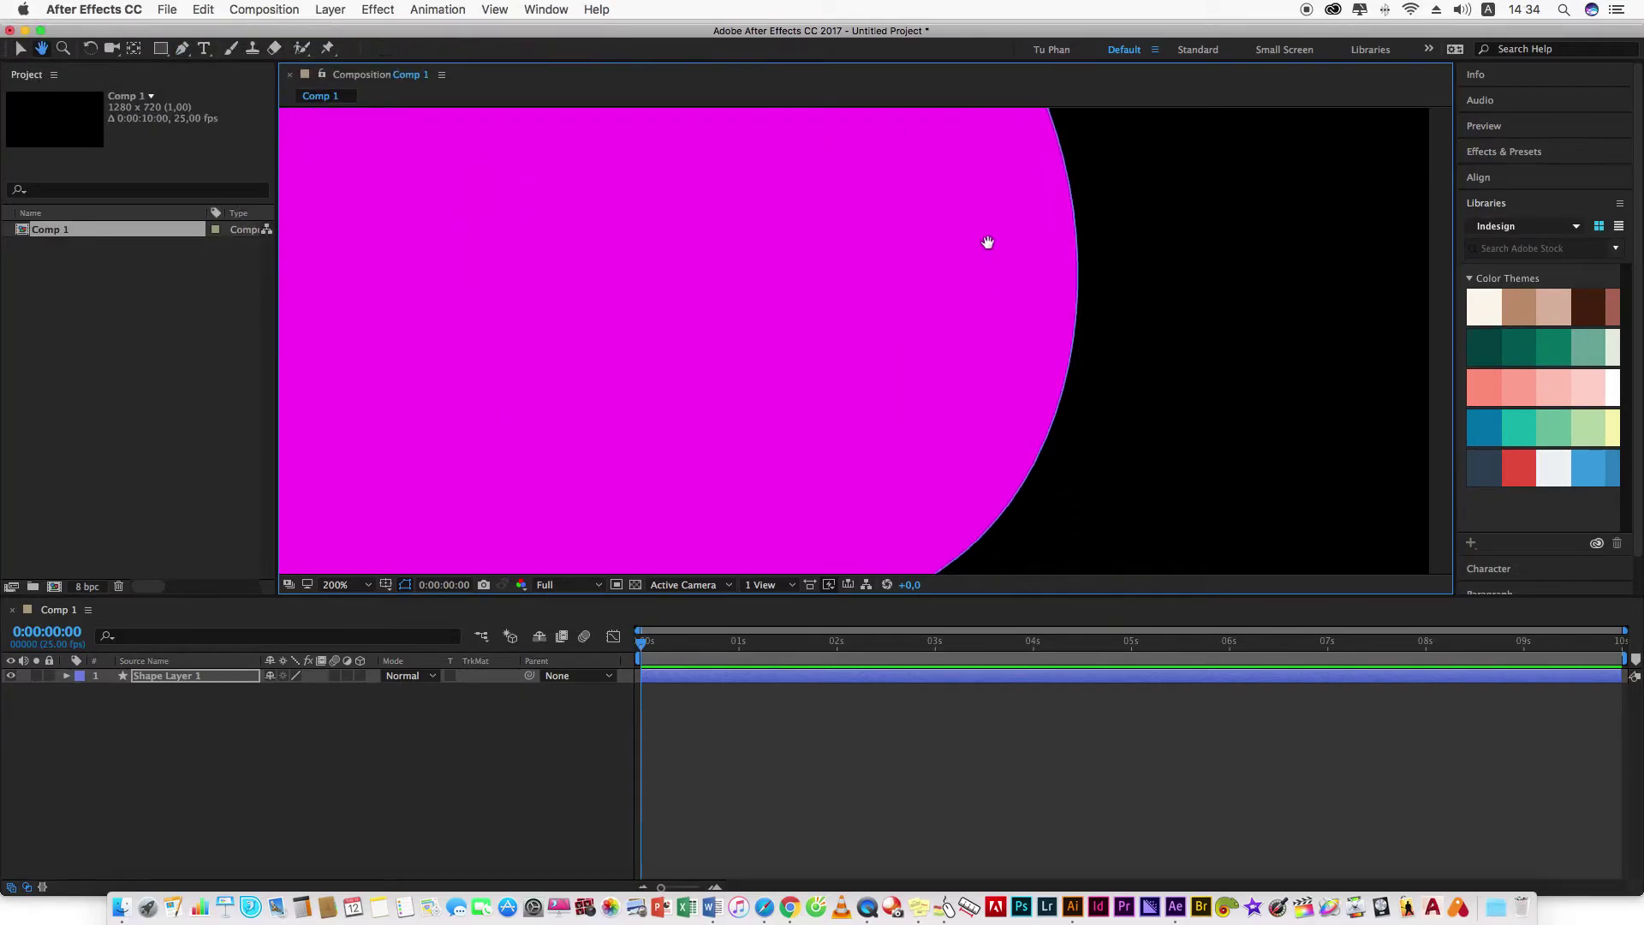
{"action": "scroll", "coordinate": [983, 242], "scroll_direction": "down", "scroll_amount": 3}
{"action": "scroll", "coordinate": [1010, 268], "scroll_direction": "down", "scroll_amount": 3}
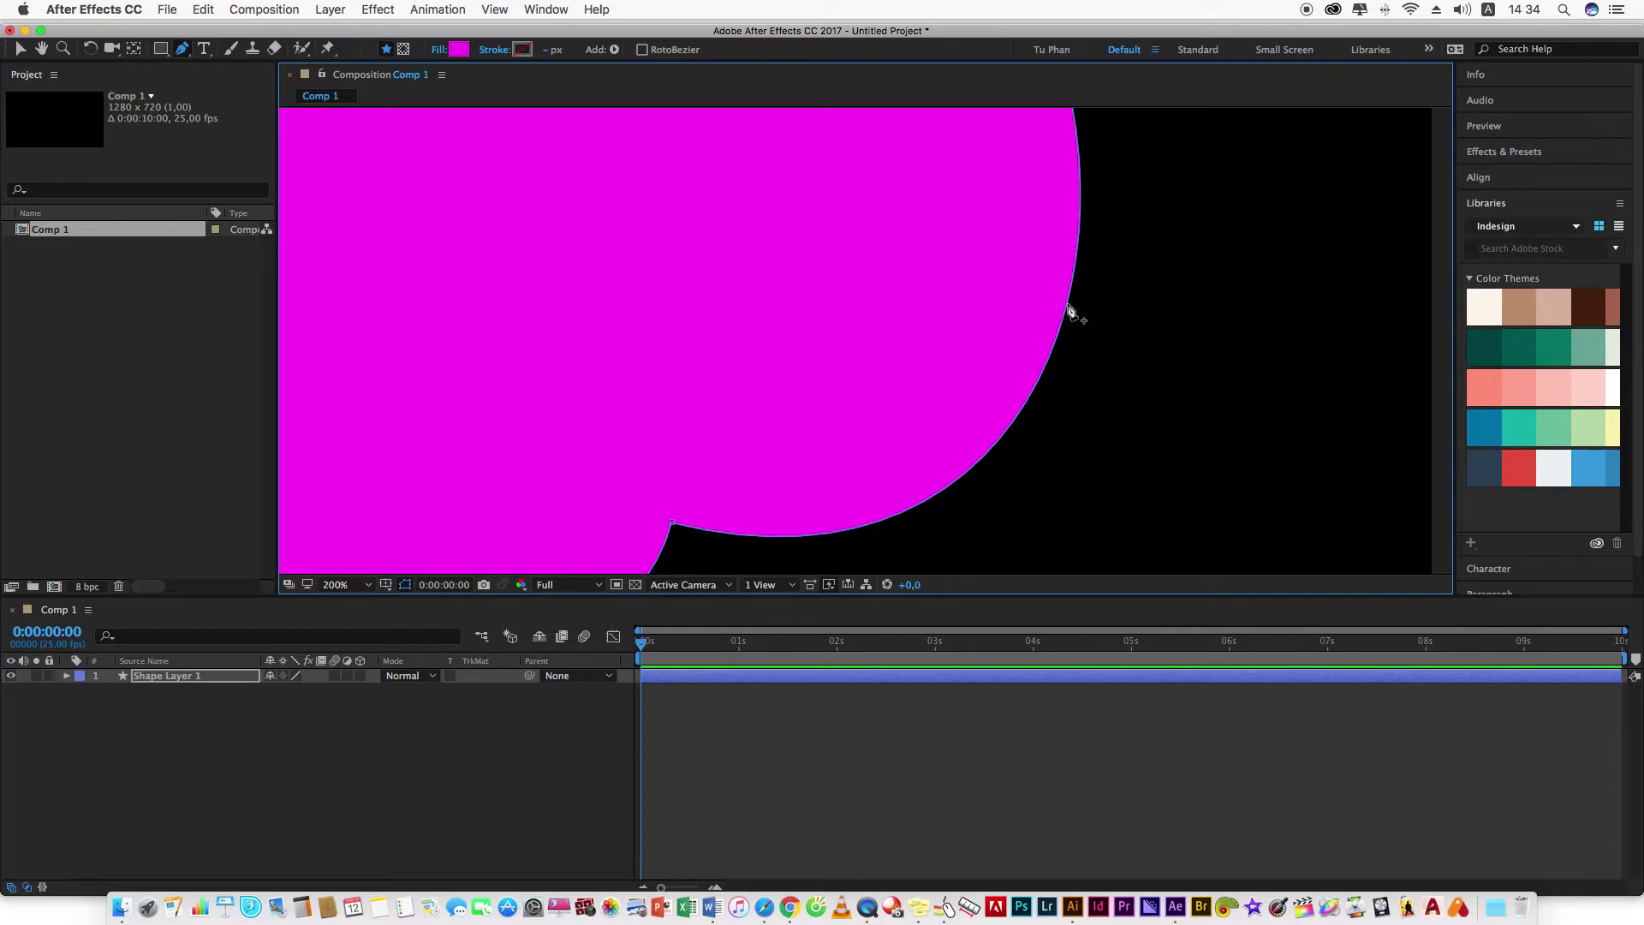
{"action": "left_click", "coordinate": [1068, 305]}
Drag the new right-edge vertex and its handles so that side swells outward into a rounder bulge.
{"action": "scroll", "coordinate": [1035, 279], "scroll_direction": "down", "scroll_amount": 3}
{"action": "scroll", "coordinate": [859, 249], "scroll_direction": "up", "scroll_amount": 3}
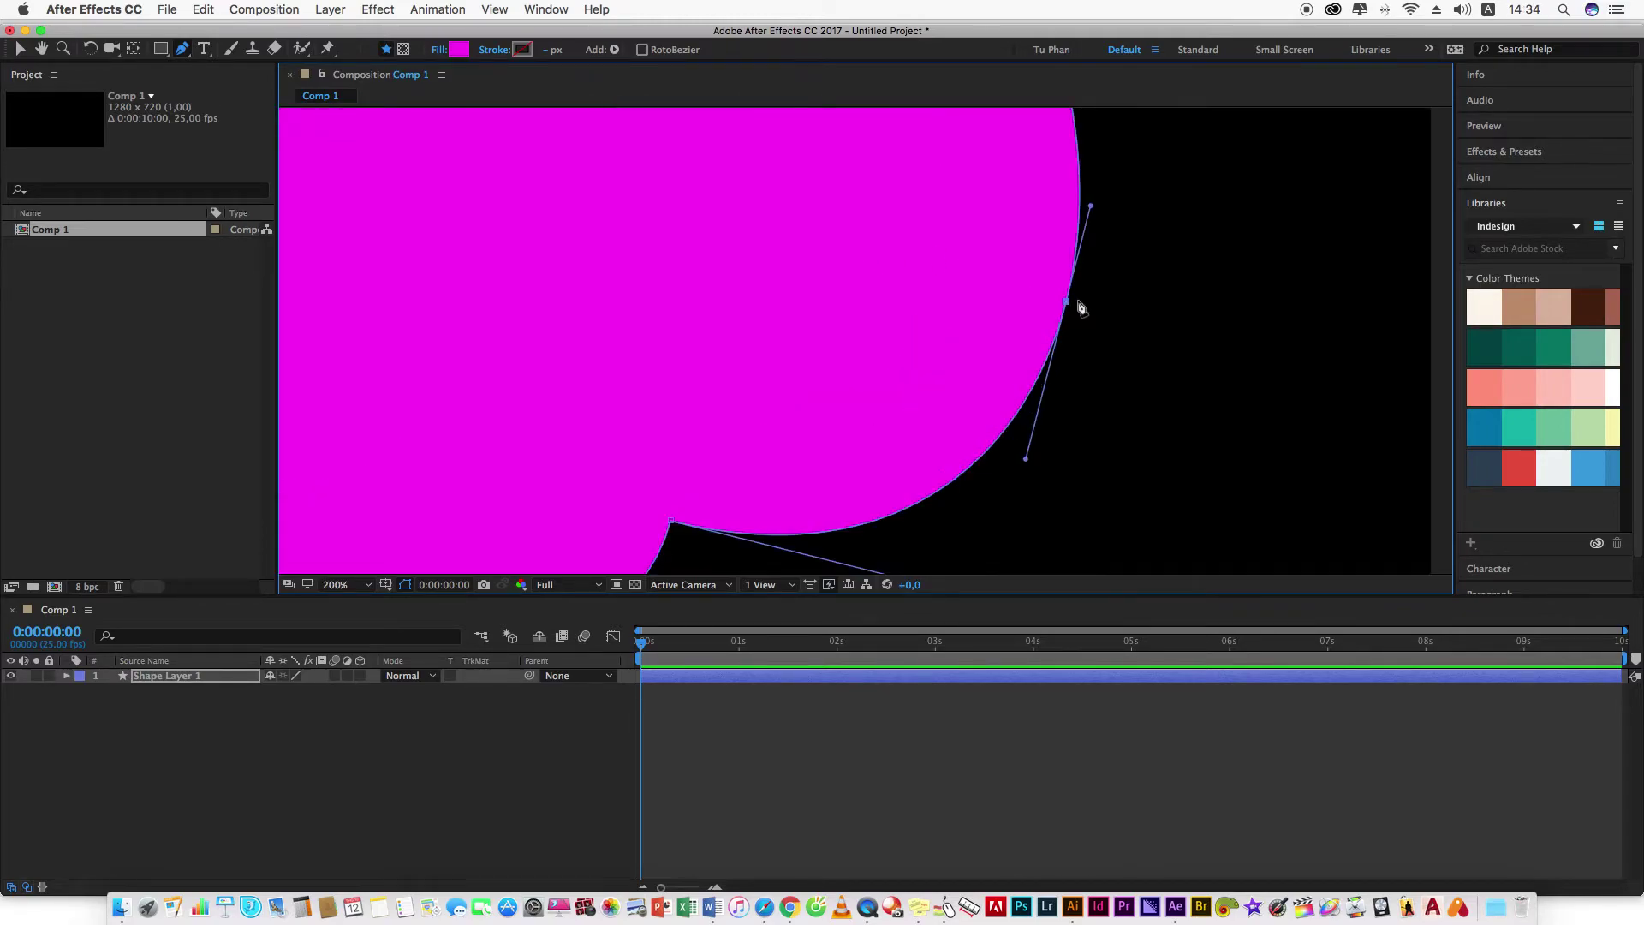
{"action": "left_click_drag", "start_coordinate": [1070, 305], "coordinate": [743, 260]}
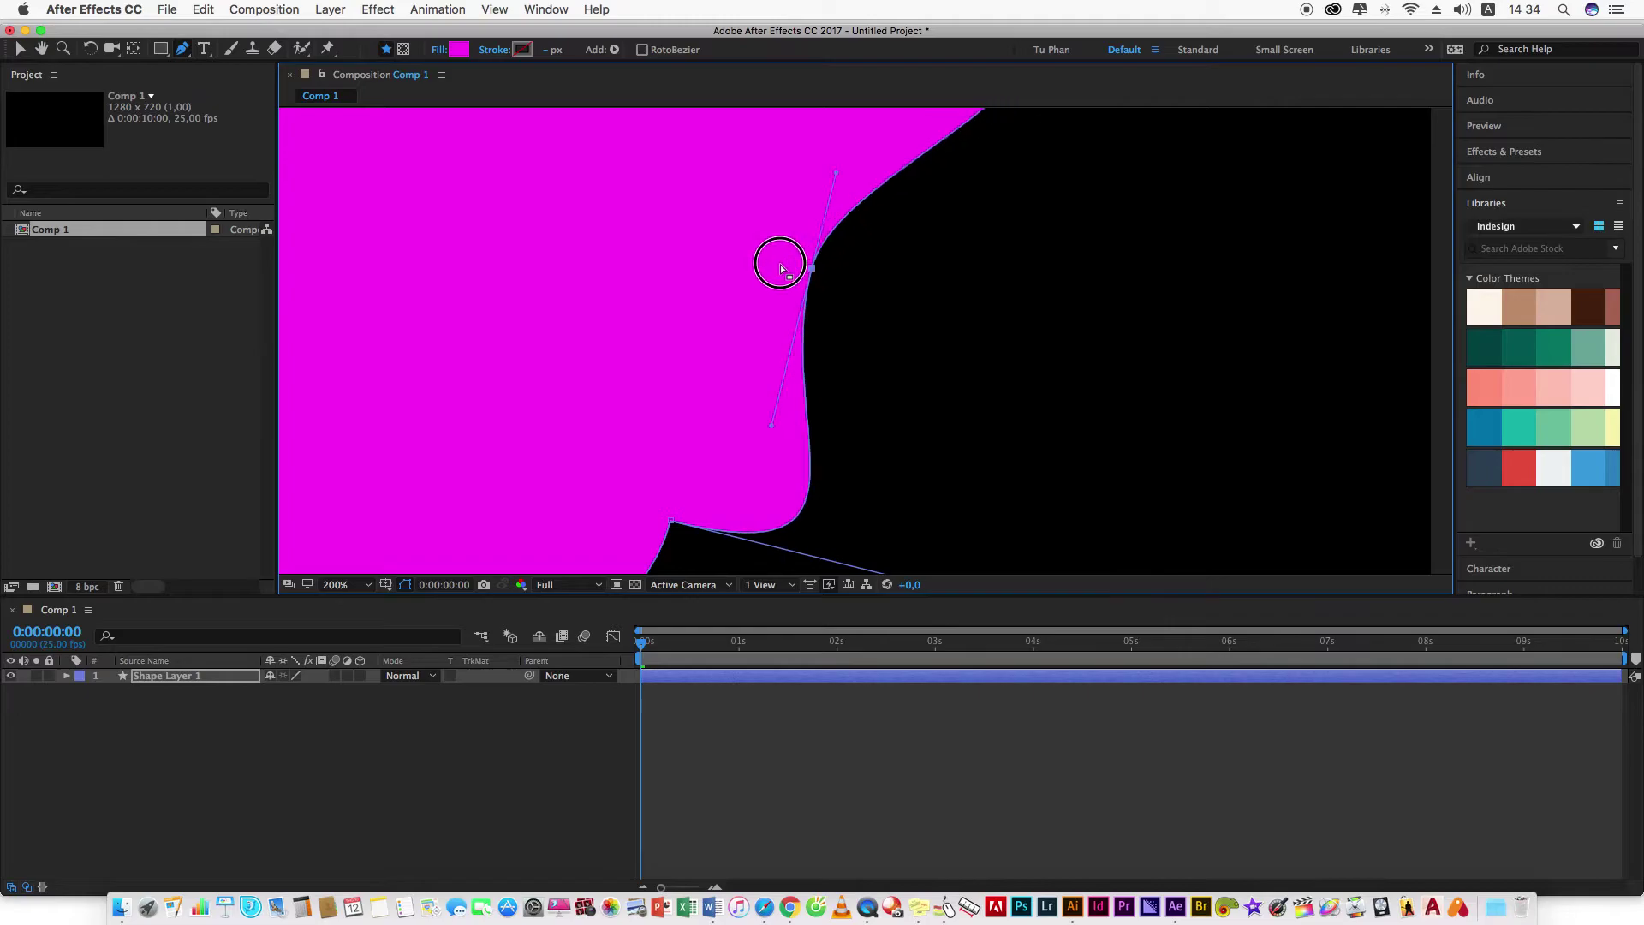
{"action": "scroll", "coordinate": [743, 261], "scroll_direction": "down", "scroll_amount": 3}
{"action": "mouse_move", "coordinate": [863, 211]}
{"action": "left_mouse_down"}
{"action": "mouse_move", "coordinate": [796, 261]}
{"action": "mouse_move", "coordinate": [881, 211]}
{"action": "left_mouse_up"}
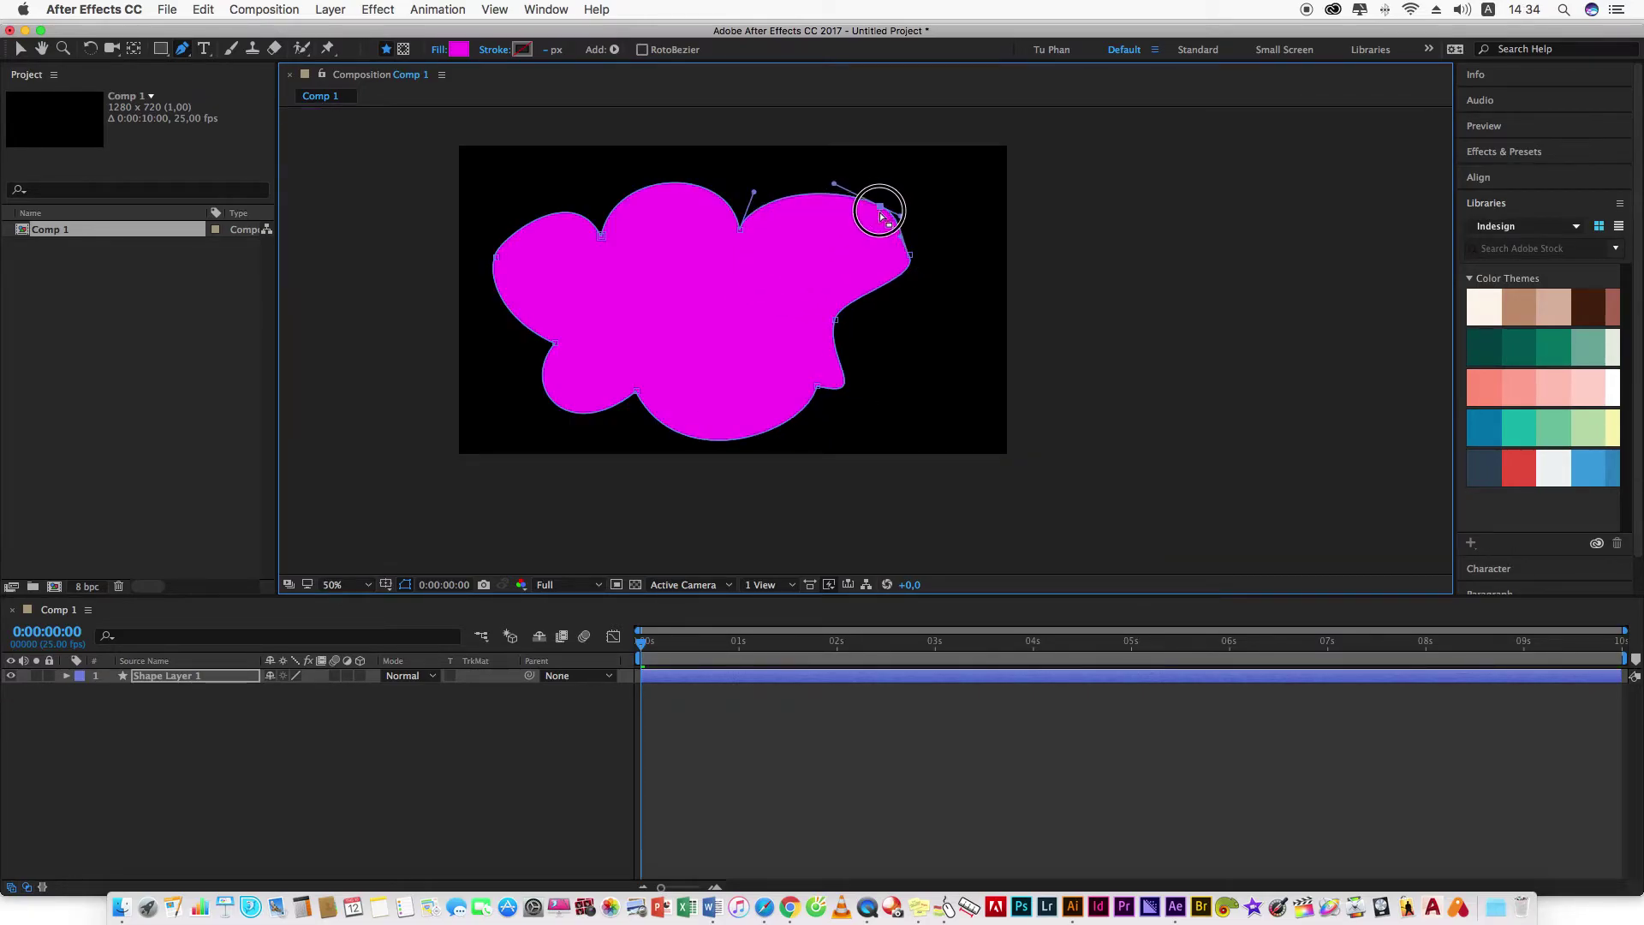
{"action": "left_click_drag", "start_coordinate": [836, 321], "coordinate": [920, 334]}
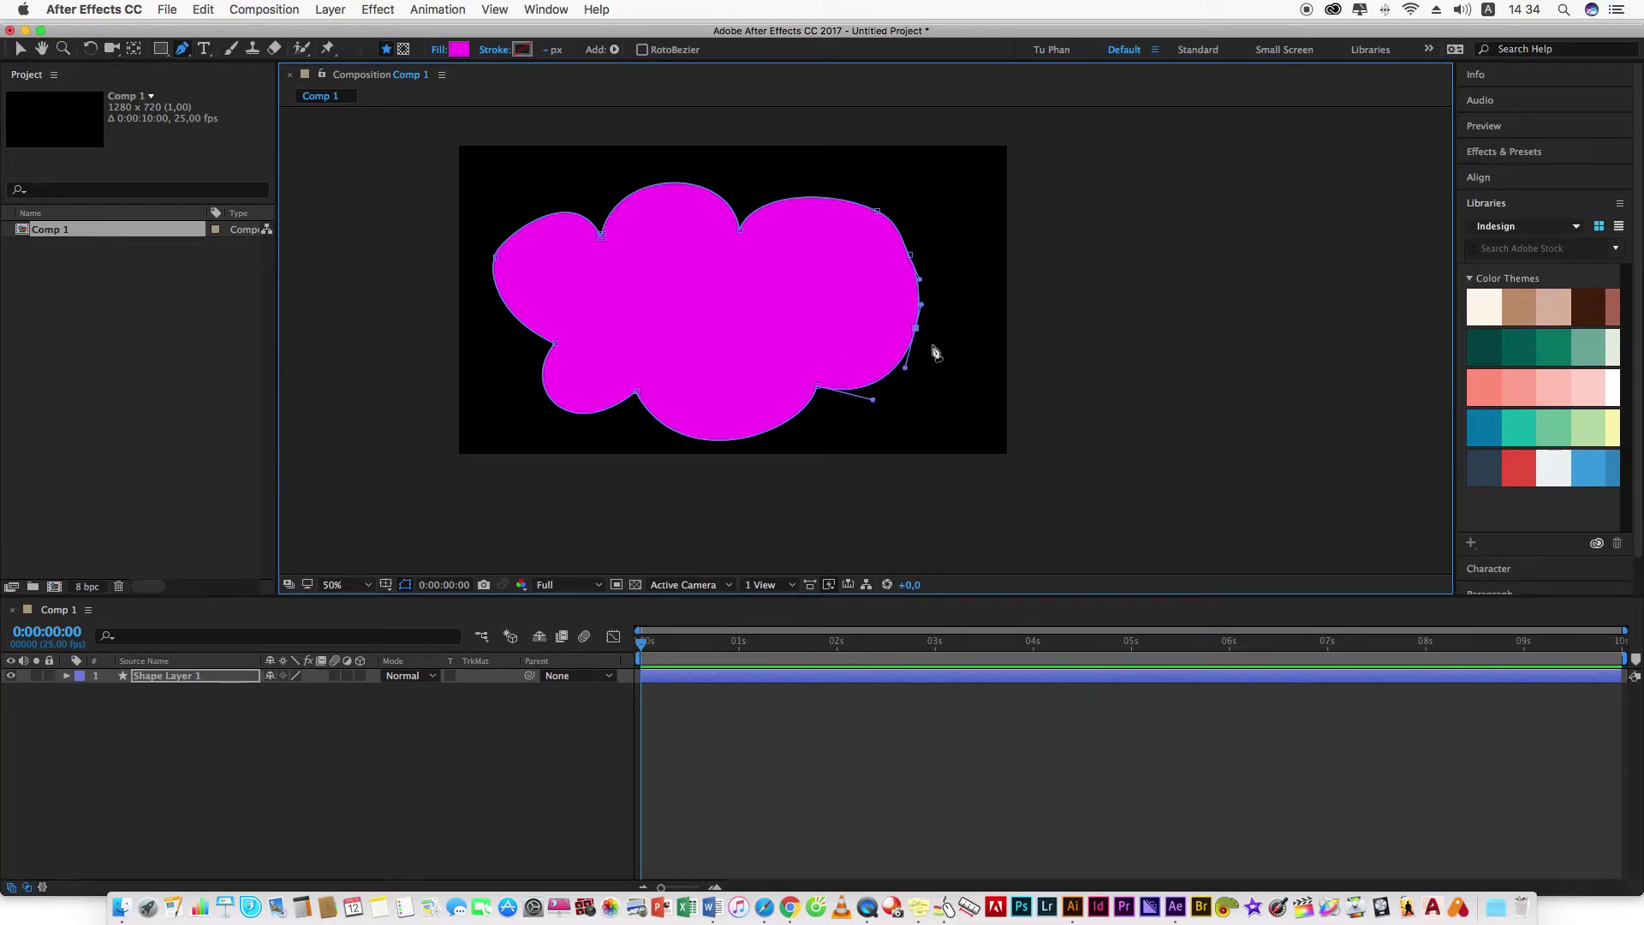
Zoom to 400% on the cloud's right edge and click its vertex to finish the point.
{"action": "key", "text": "slash"}
{"action": "key", "text": "period"}
{"action": "key", "text": "period"}
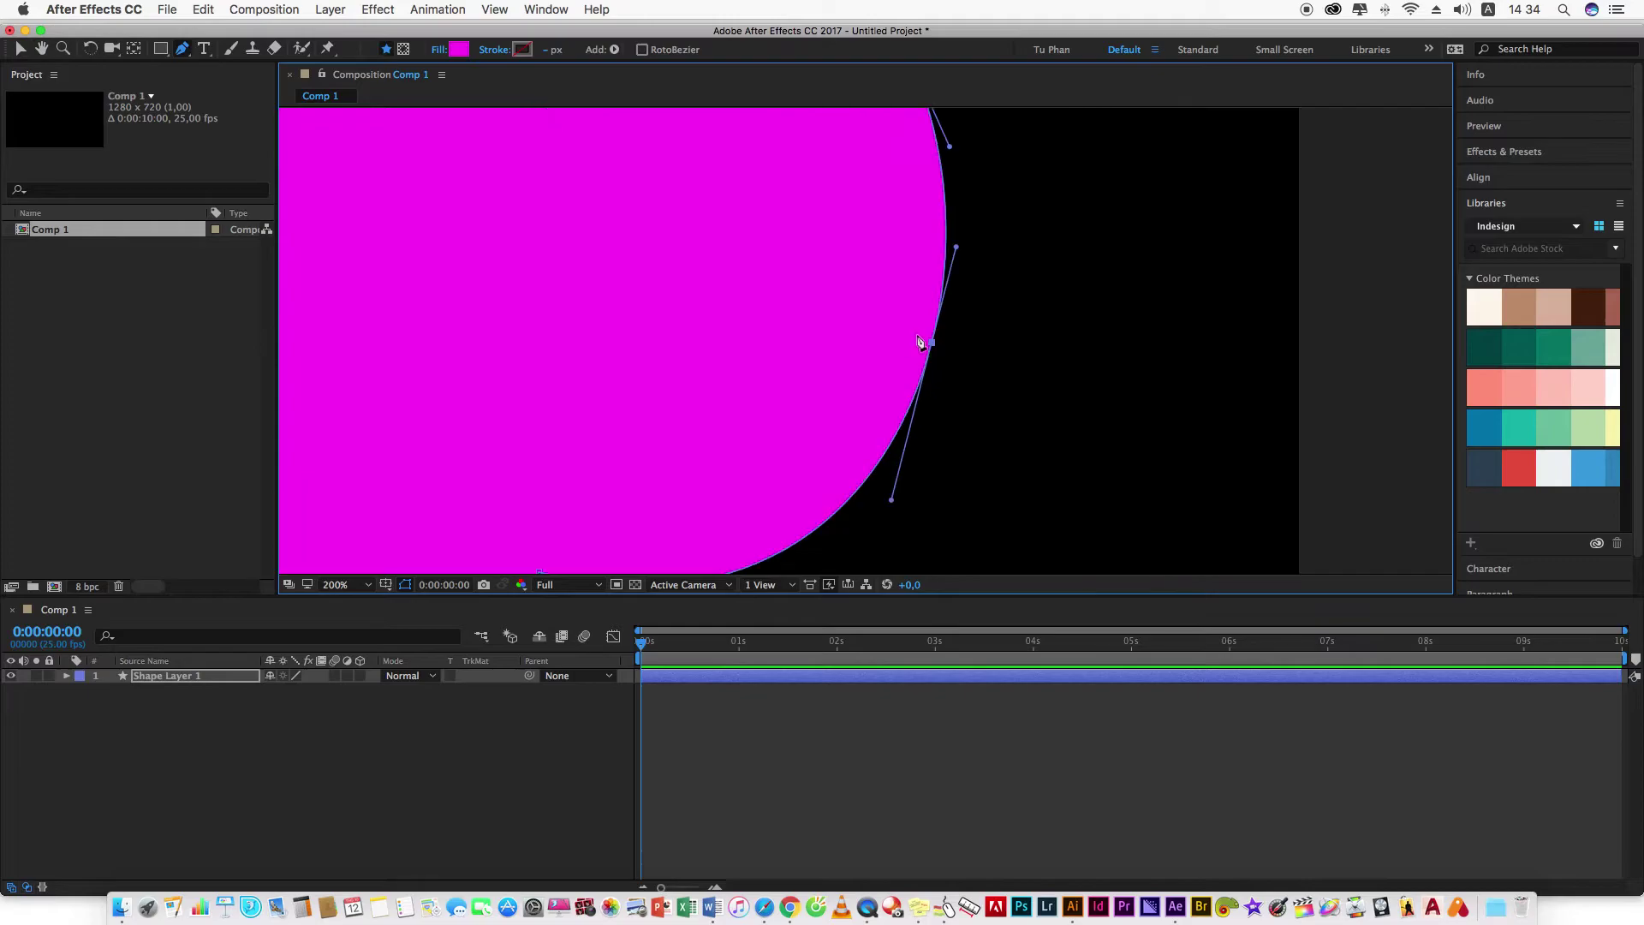
{"action": "key", "text": "period"}
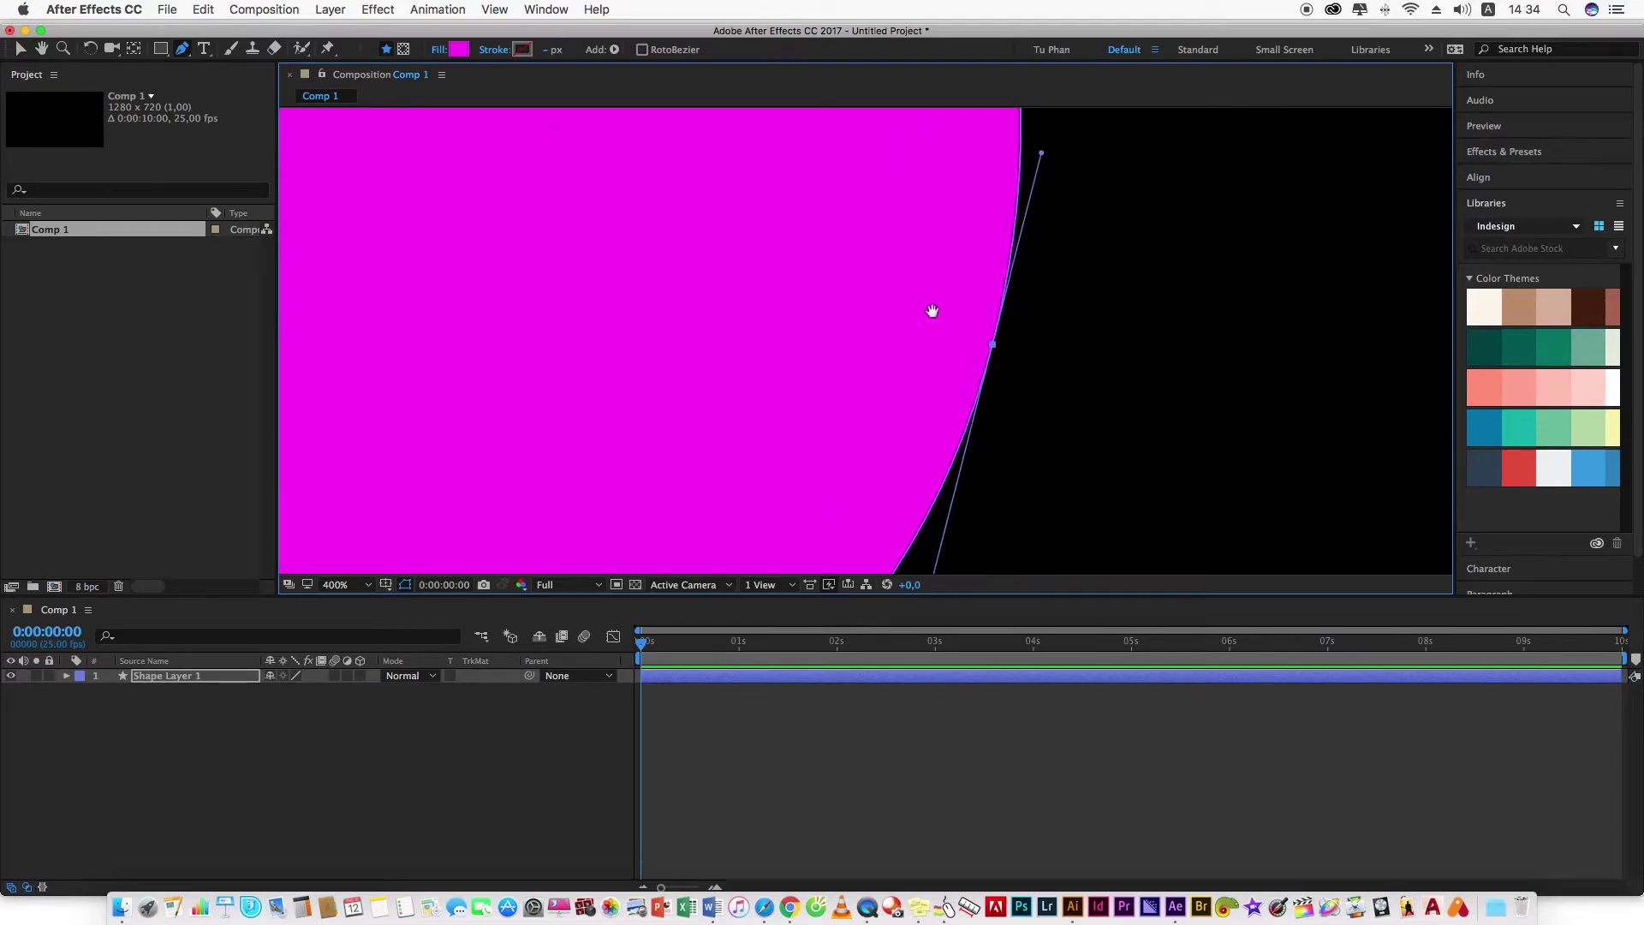
{"action": "left_click_drag", "start_coordinate": [933, 314], "coordinate": [886, 323]}
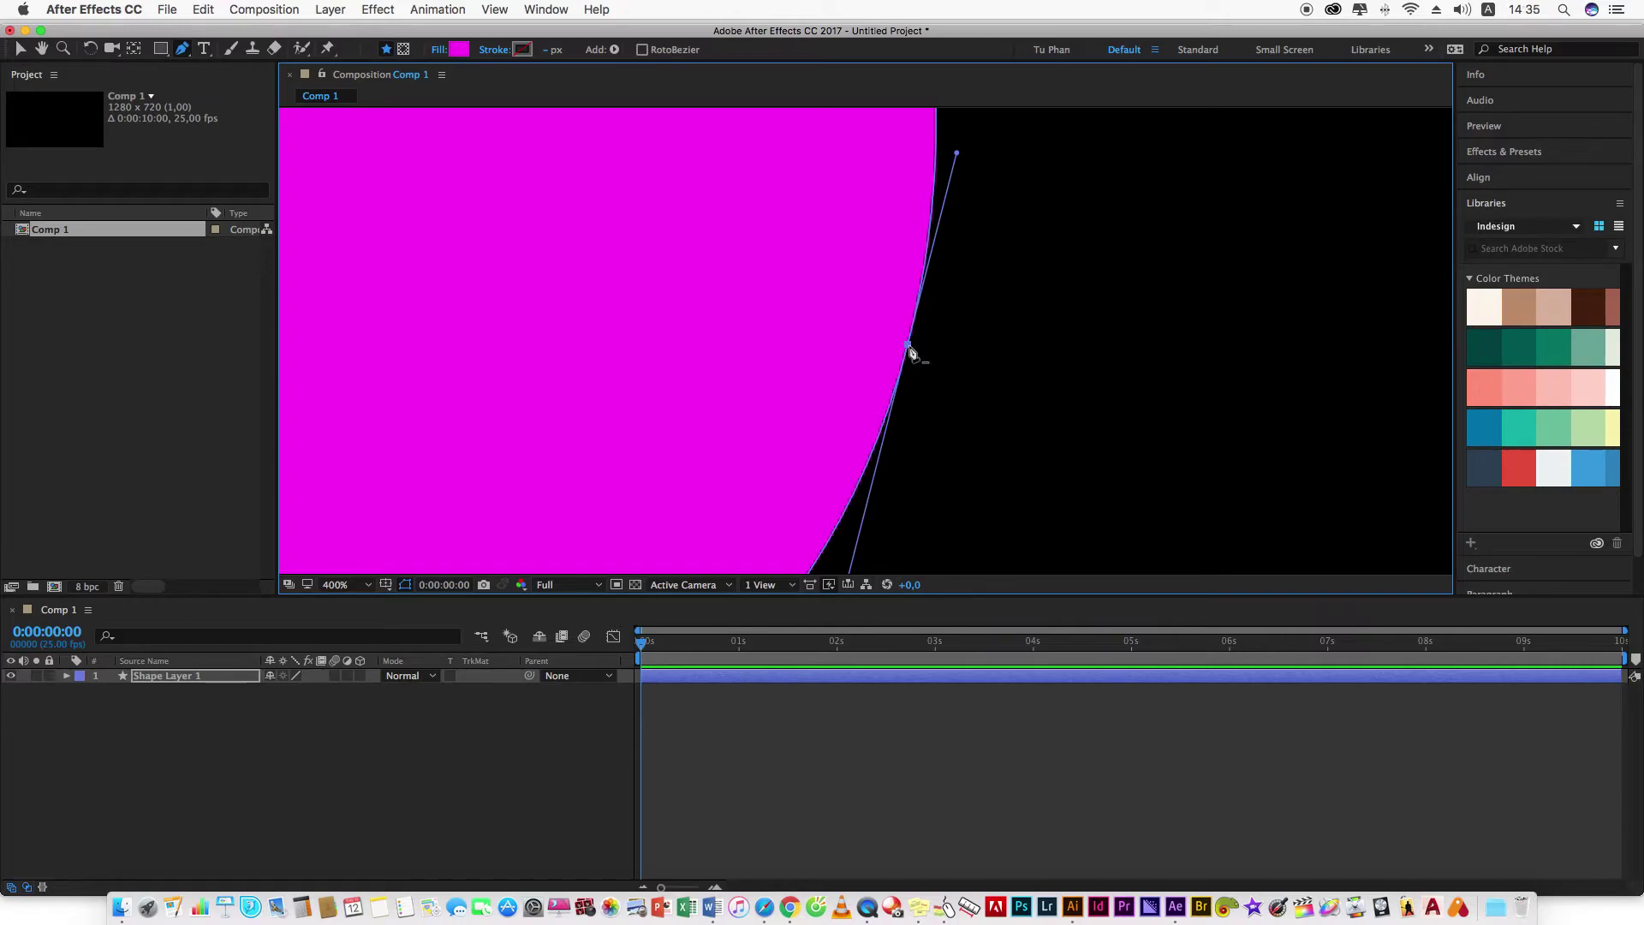
{"action": "left_click", "coordinate": [908, 345]}
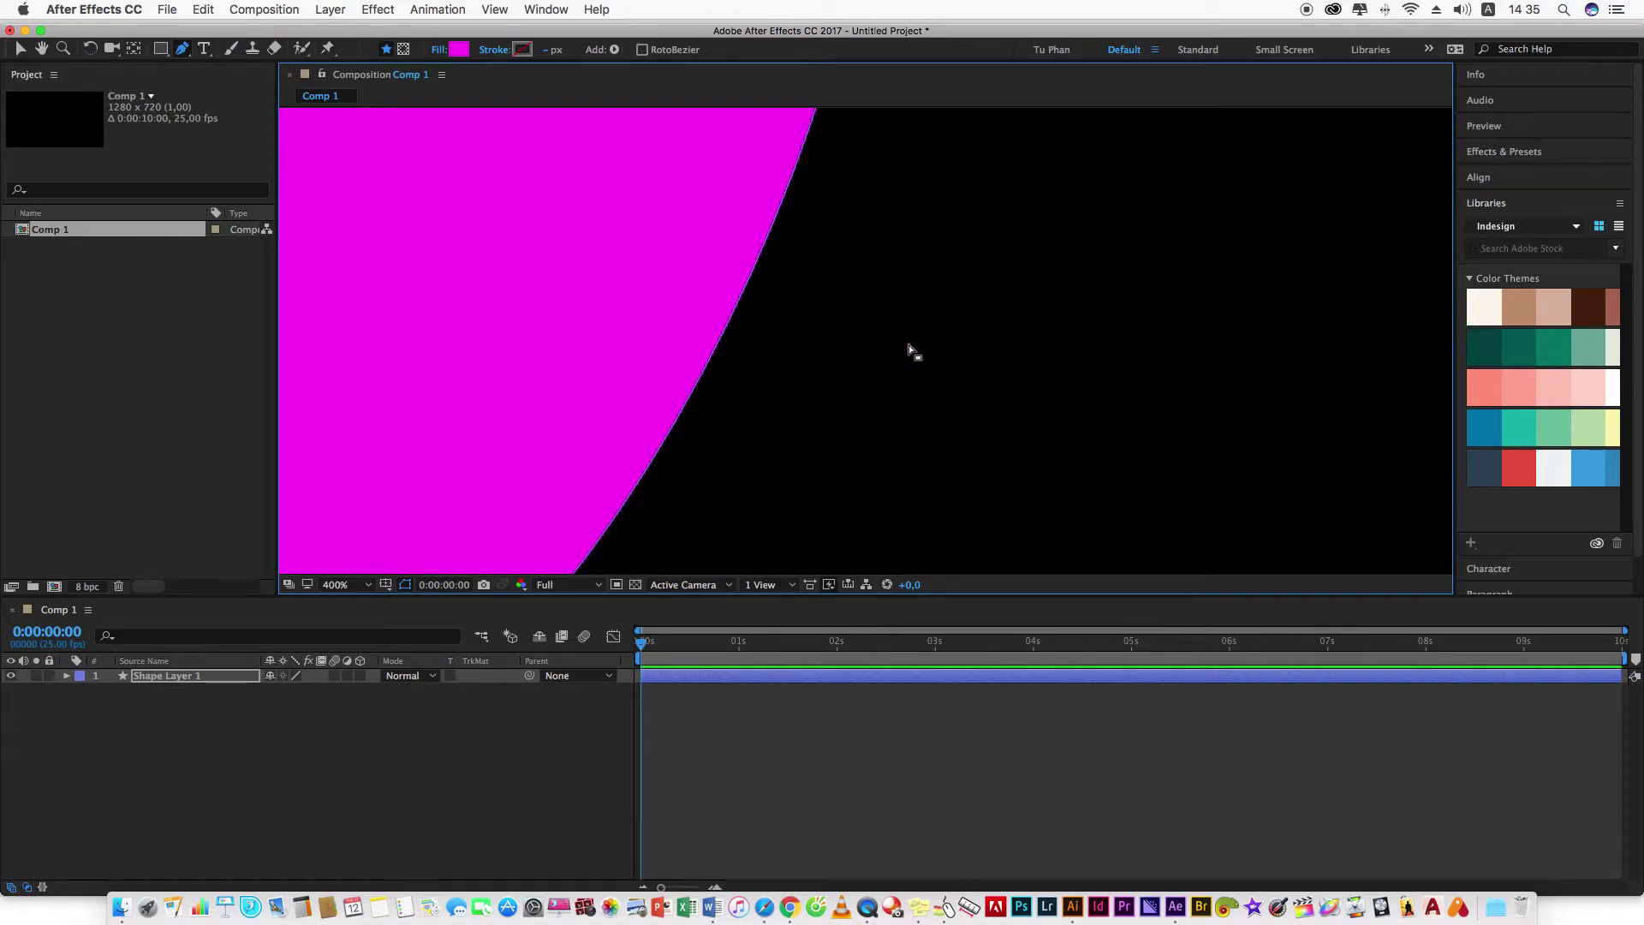
Zoom back out to 50% to see the completed magenta cloud outline.
{"action": "scroll", "coordinate": [736, 312], "scroll_direction": "down", "scroll_amount": 6}
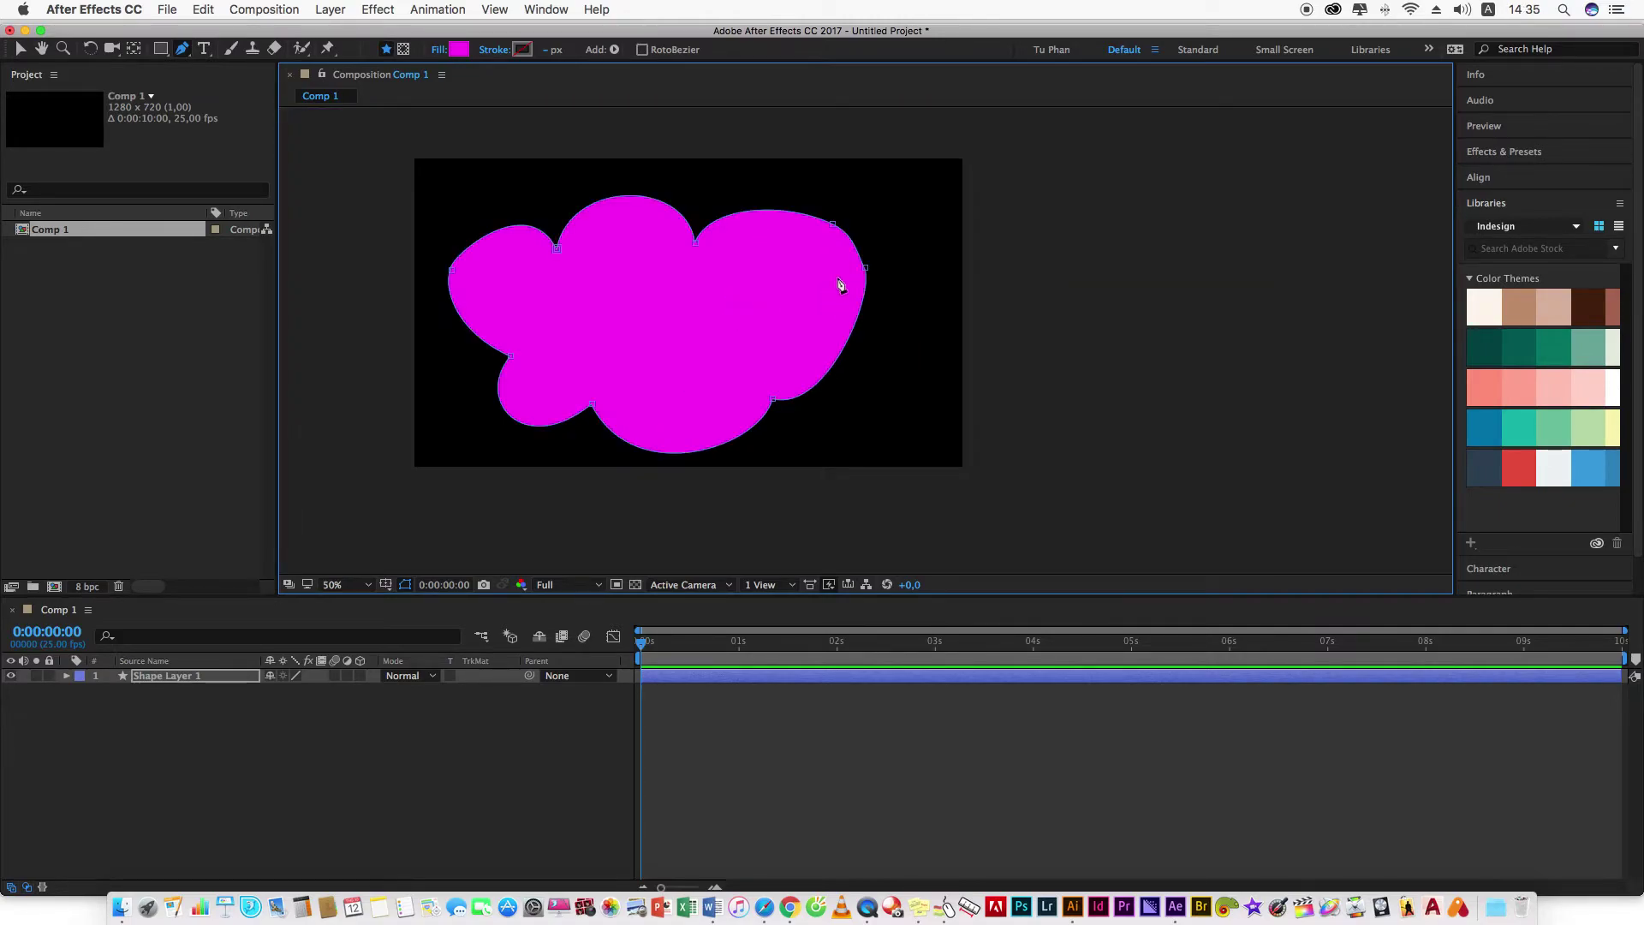
{"action": "scroll", "coordinate": [846, 250], "scroll_direction": "up", "scroll_amount": 2}
{"action": "scroll", "coordinate": [863, 354], "scroll_direction": "up", "scroll_amount": 2}
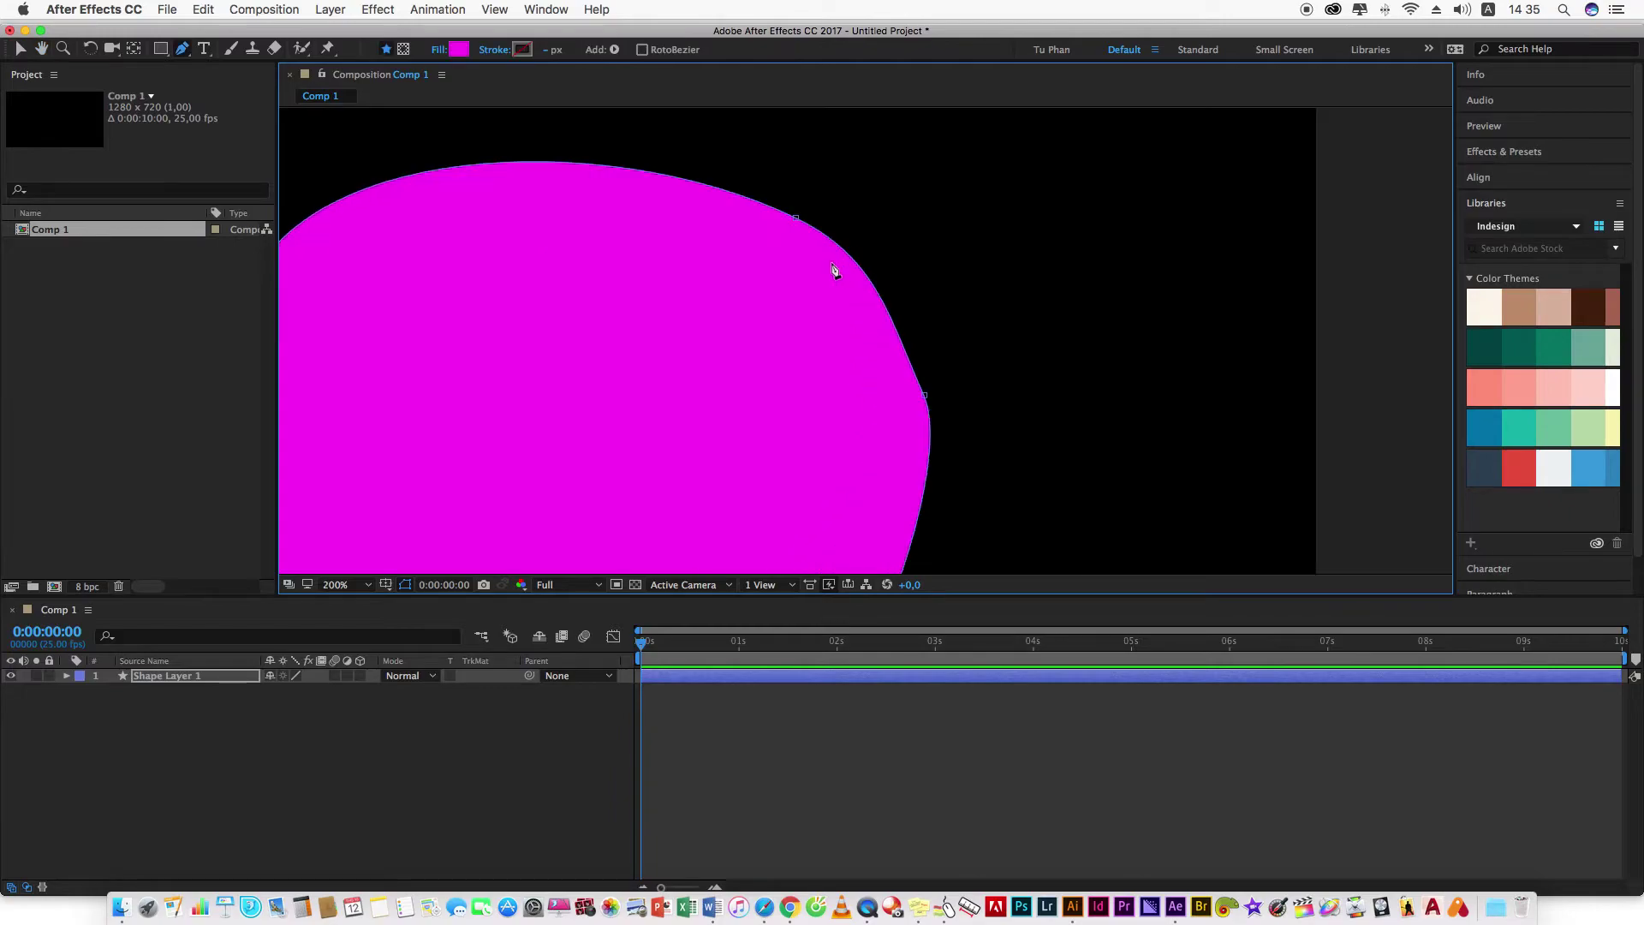
{"action": "scroll", "coordinate": [832, 268], "scroll_direction": "up", "scroll_amount": 1}
{"action": "scroll", "coordinate": [855, 345], "scroll_direction": "up", "scroll_amount": 1}
{"action": "scroll", "coordinate": [855, 349], "scroll_direction": "up", "scroll_amount": 1}
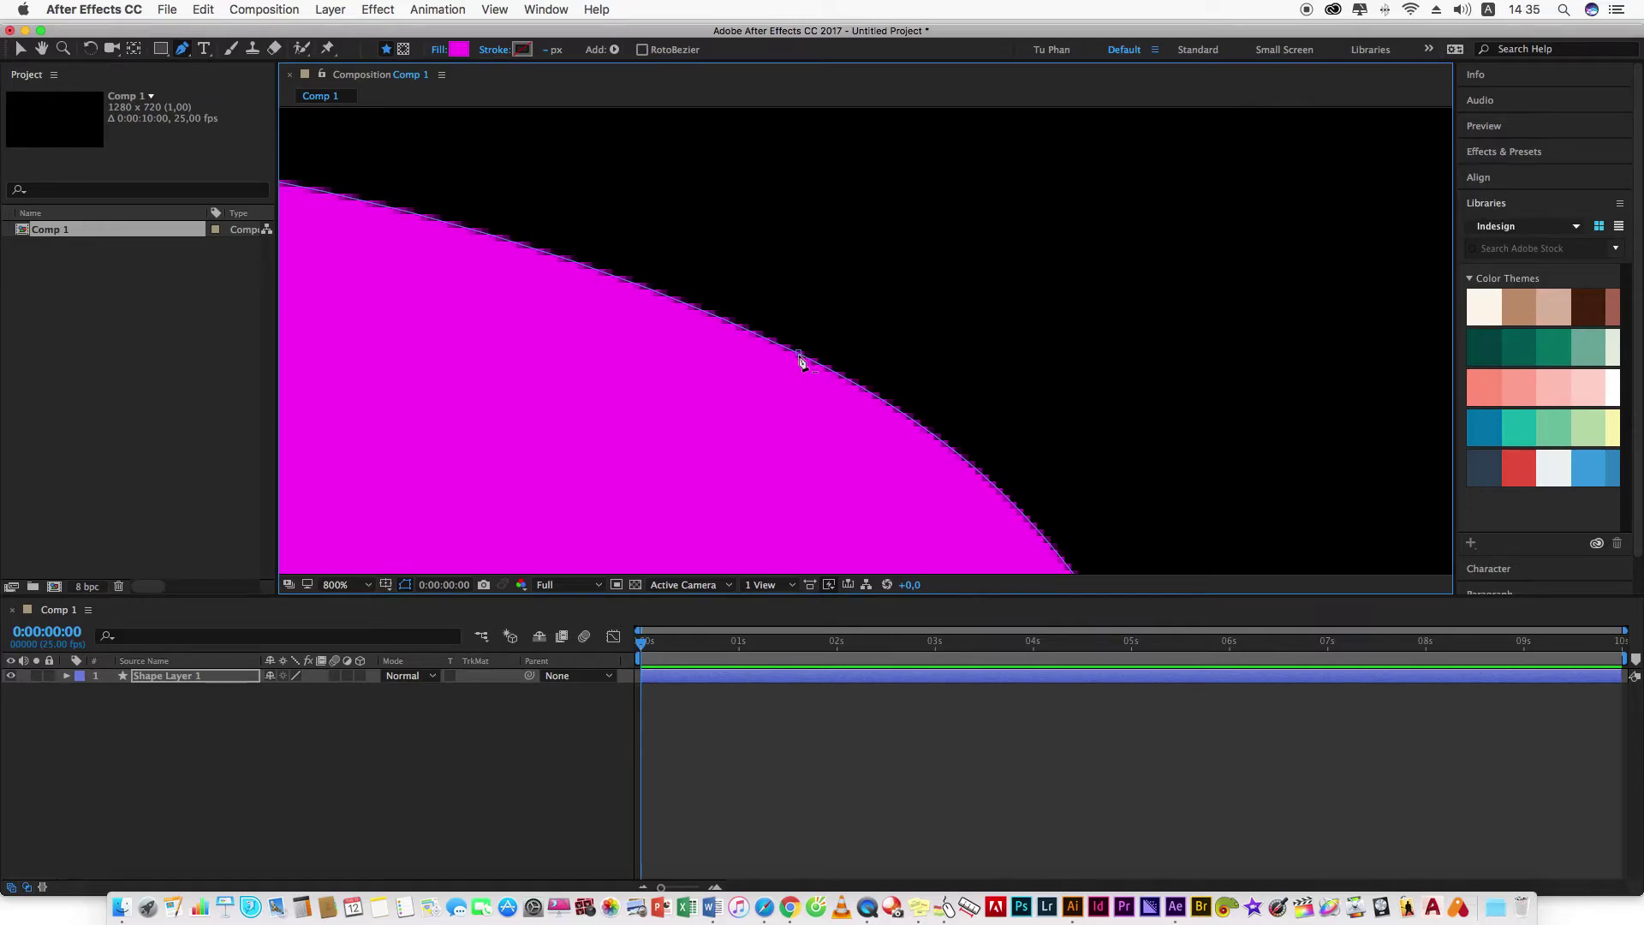
{"action": "scroll", "coordinate": [799, 358], "scroll_direction": "down", "scroll_amount": 6}
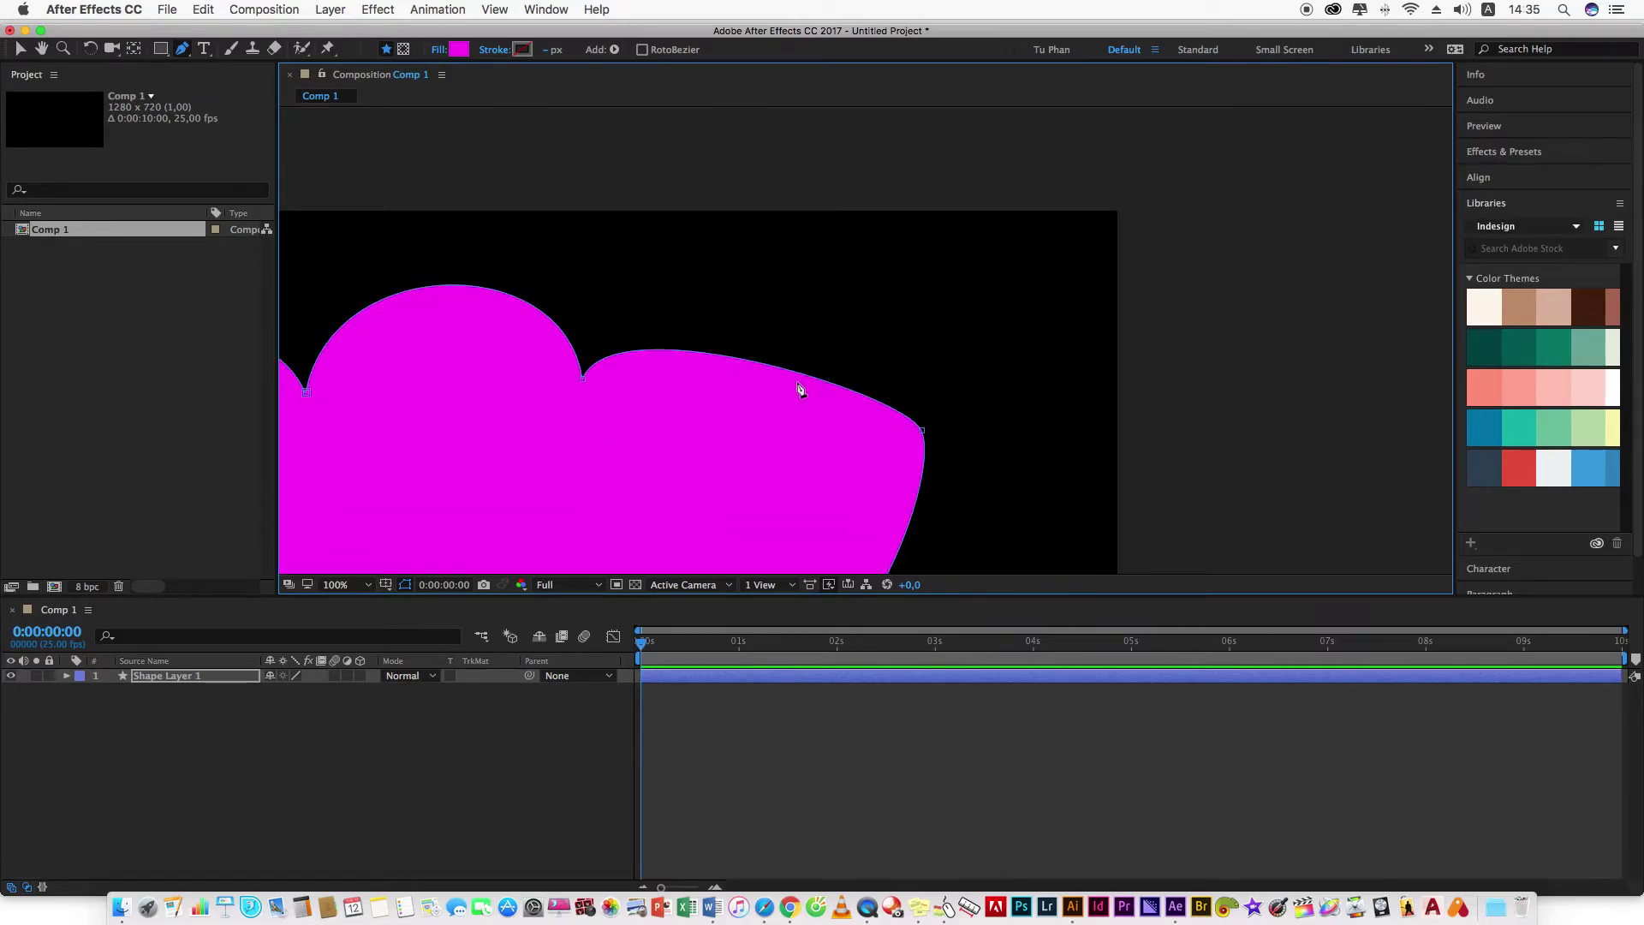
{"action": "left_click_drag", "start_coordinate": [840, 437], "coordinate": [909, 272]}
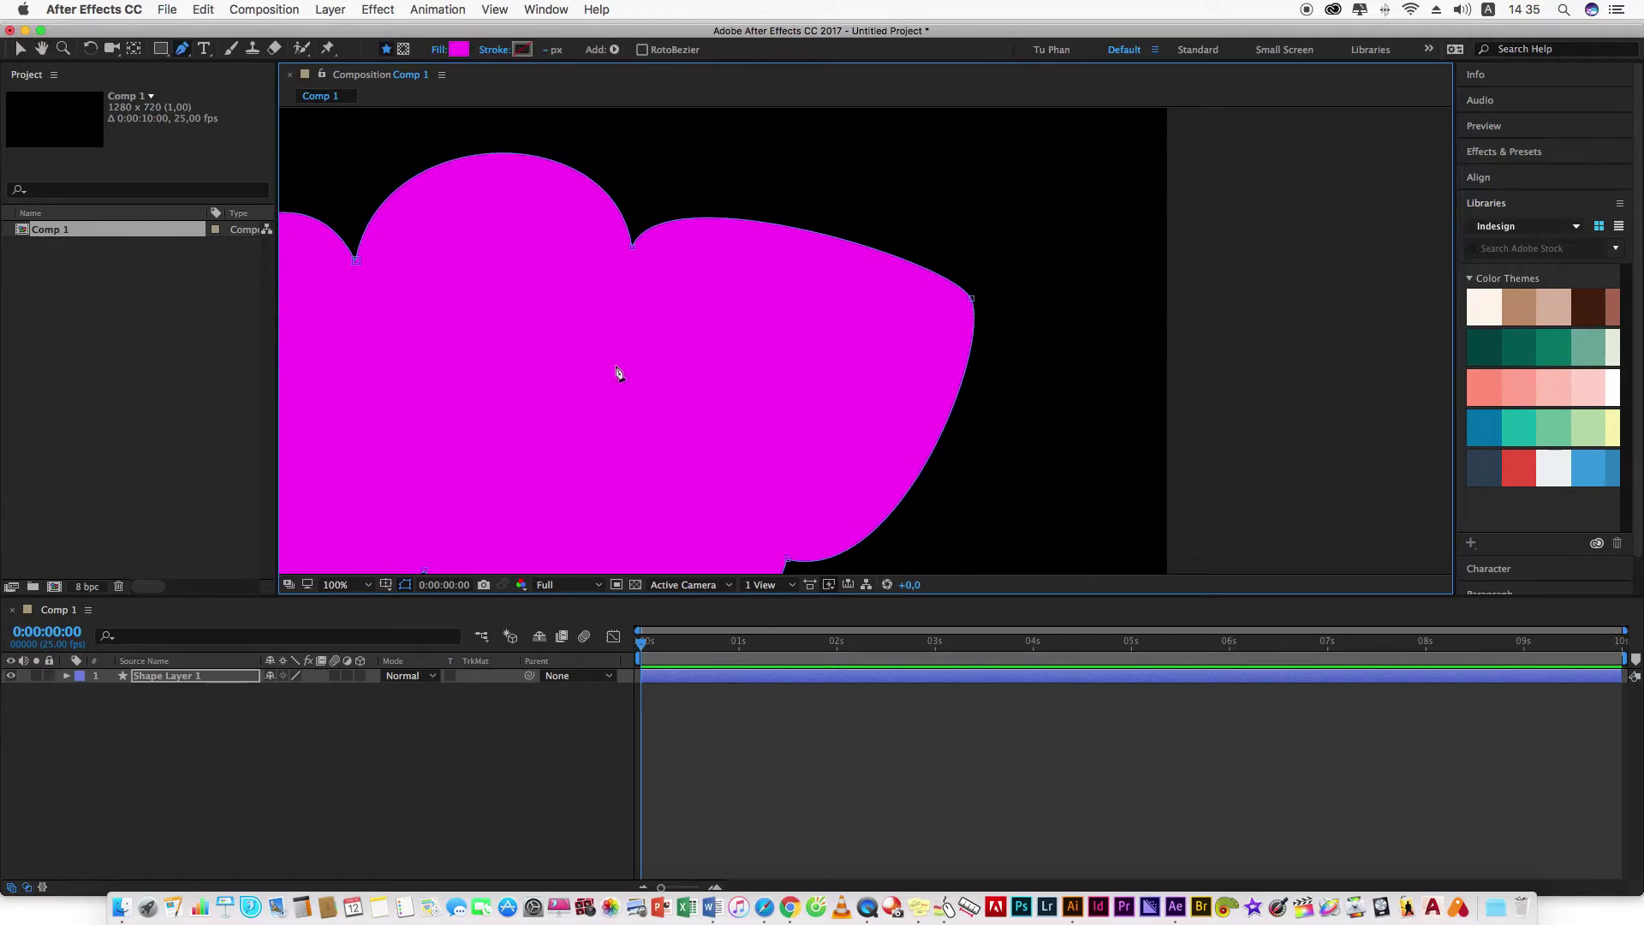
{"action": "scroll", "coordinate": [530, 366], "scroll_direction": "down", "scroll_amount": 2}
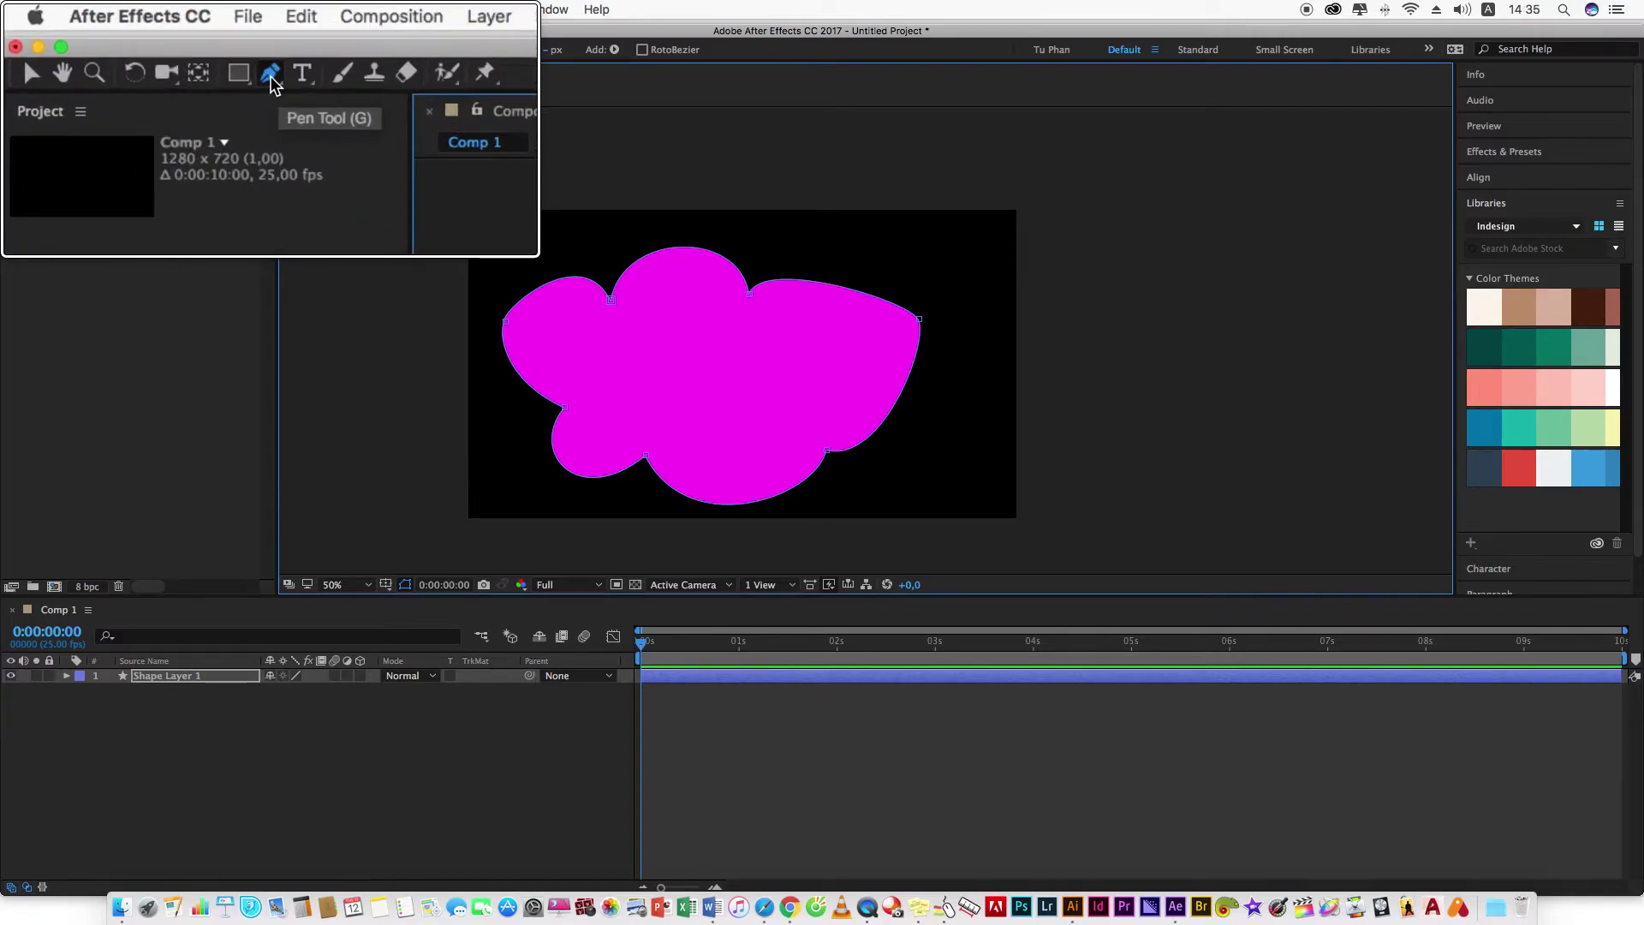
{"action": "left_click", "coordinate": [270, 77]}
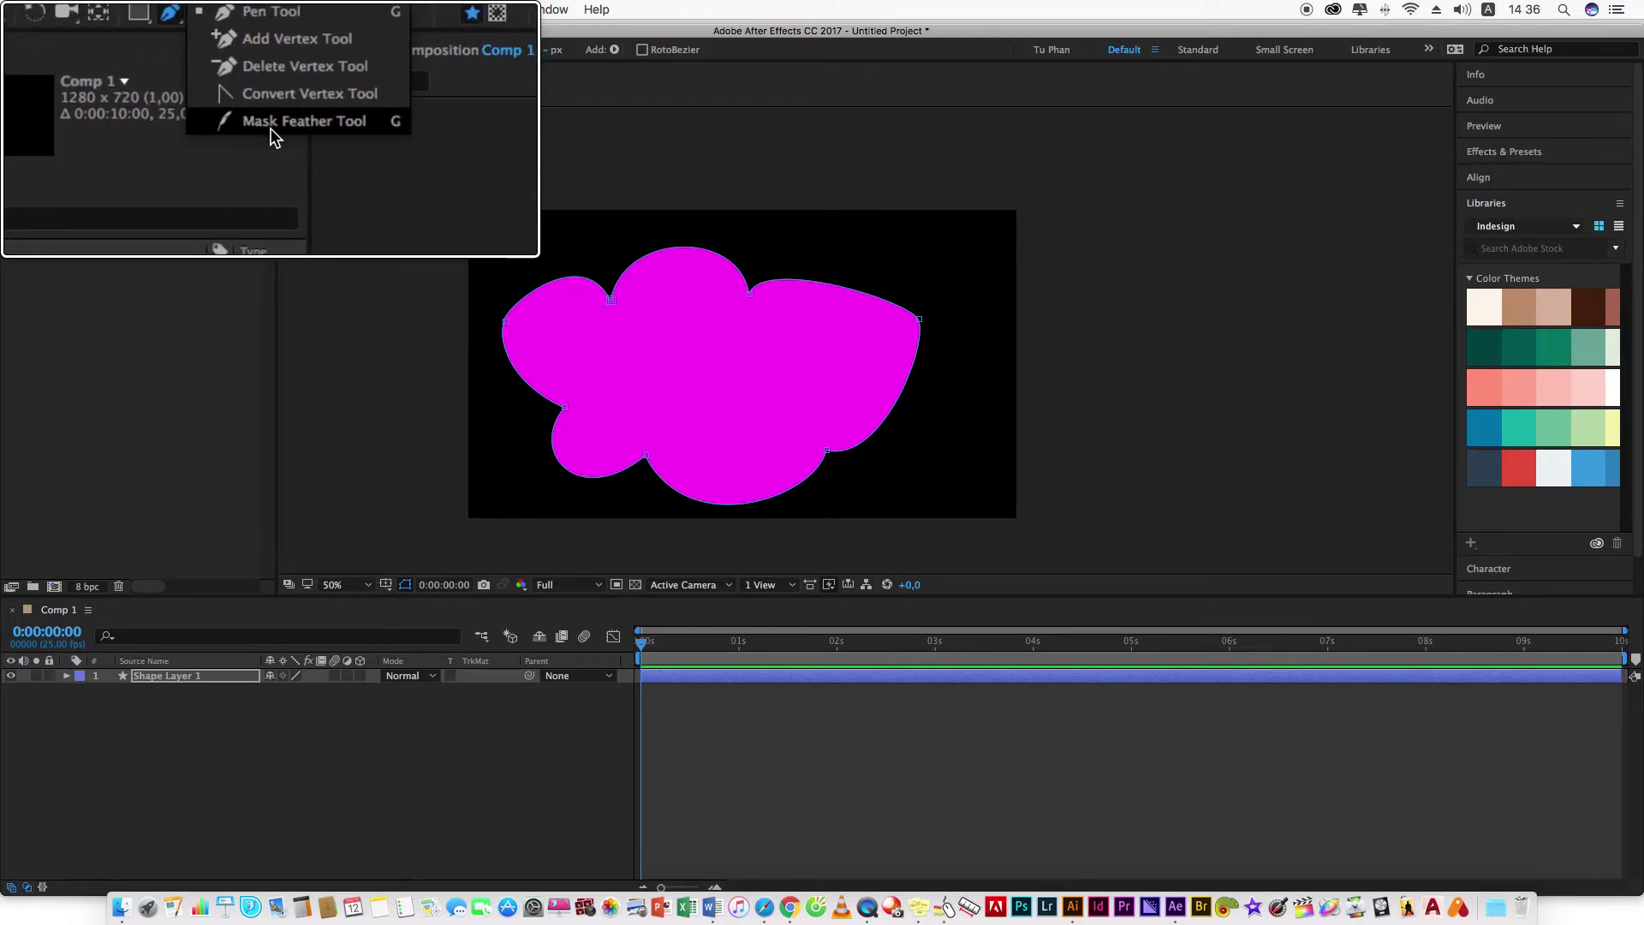
{"action": "left_click", "coordinate": [271, 137]}
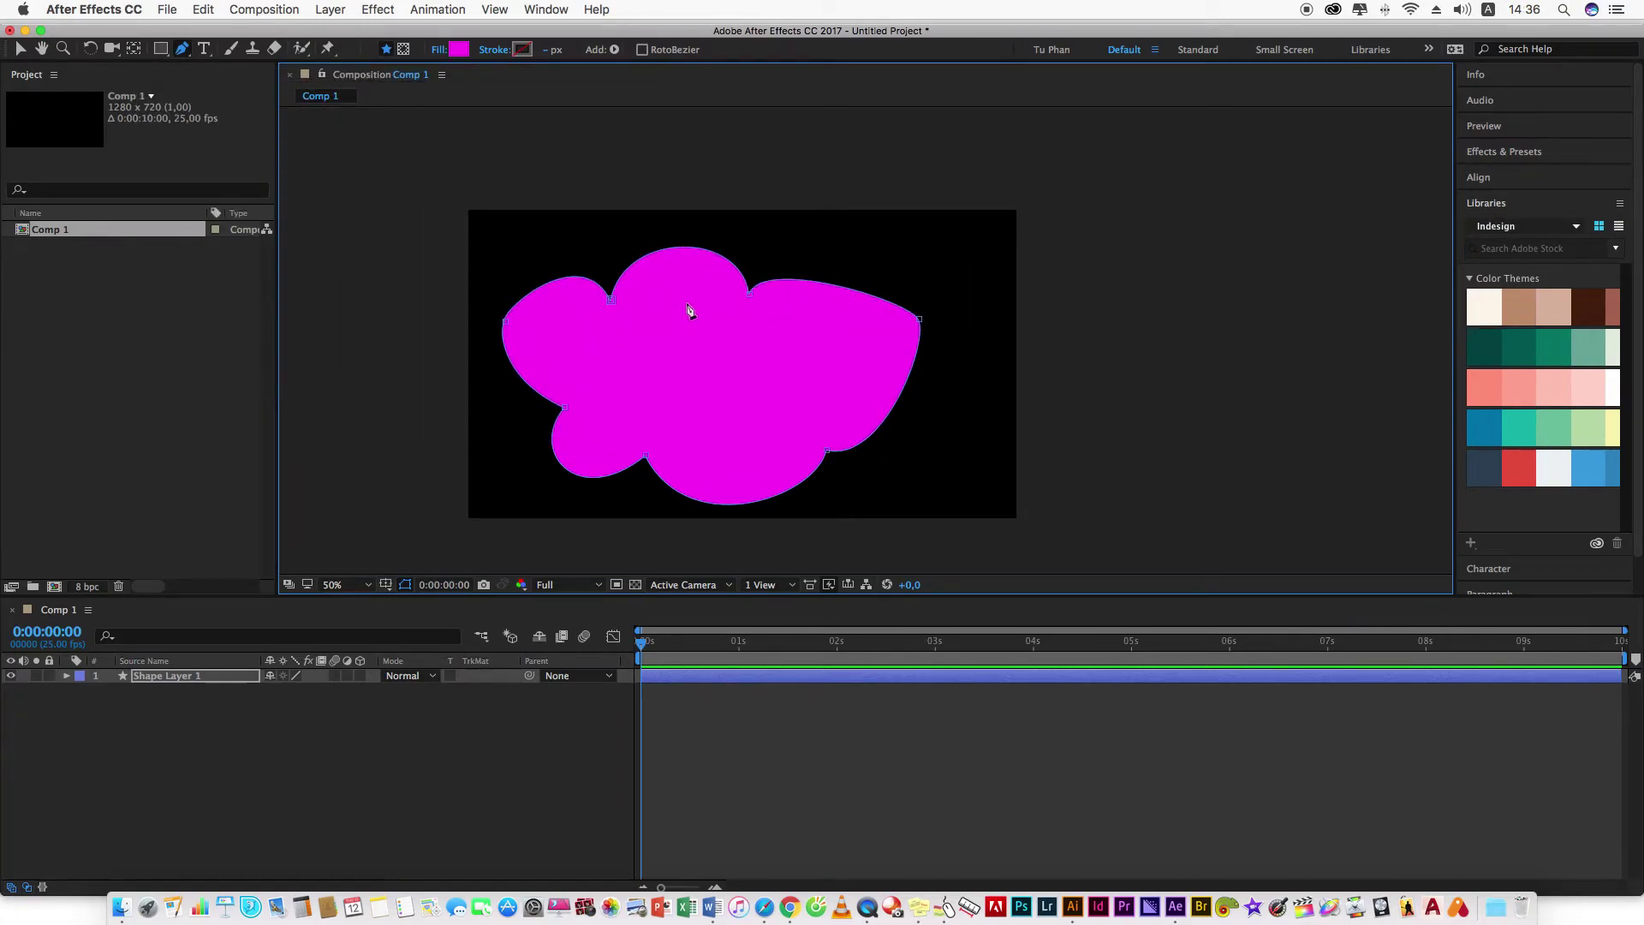
Select the magenta cloud shape and delete it.
{"action": "key", "text": "v"}
{"action": "left_click", "coordinate": [744, 369]}
{"action": "key", "text": "Delete"}
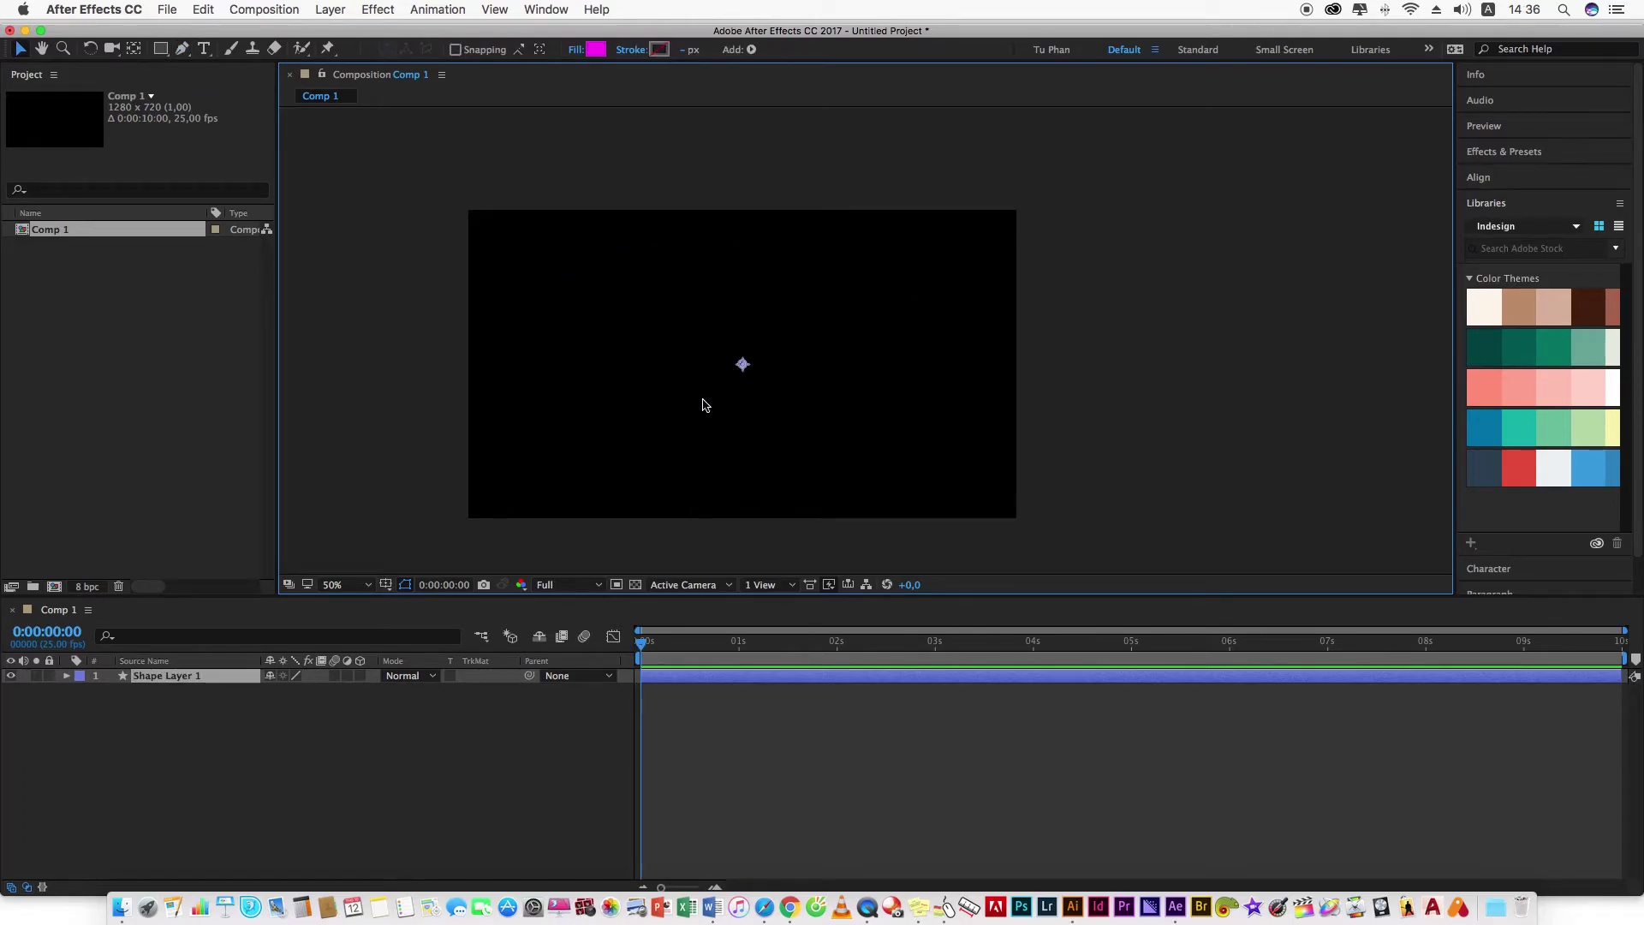
Draw a quick six-point angular practice polygon with the Pen tool, closing it on the first vertex.
{"action": "key", "text": "g"}
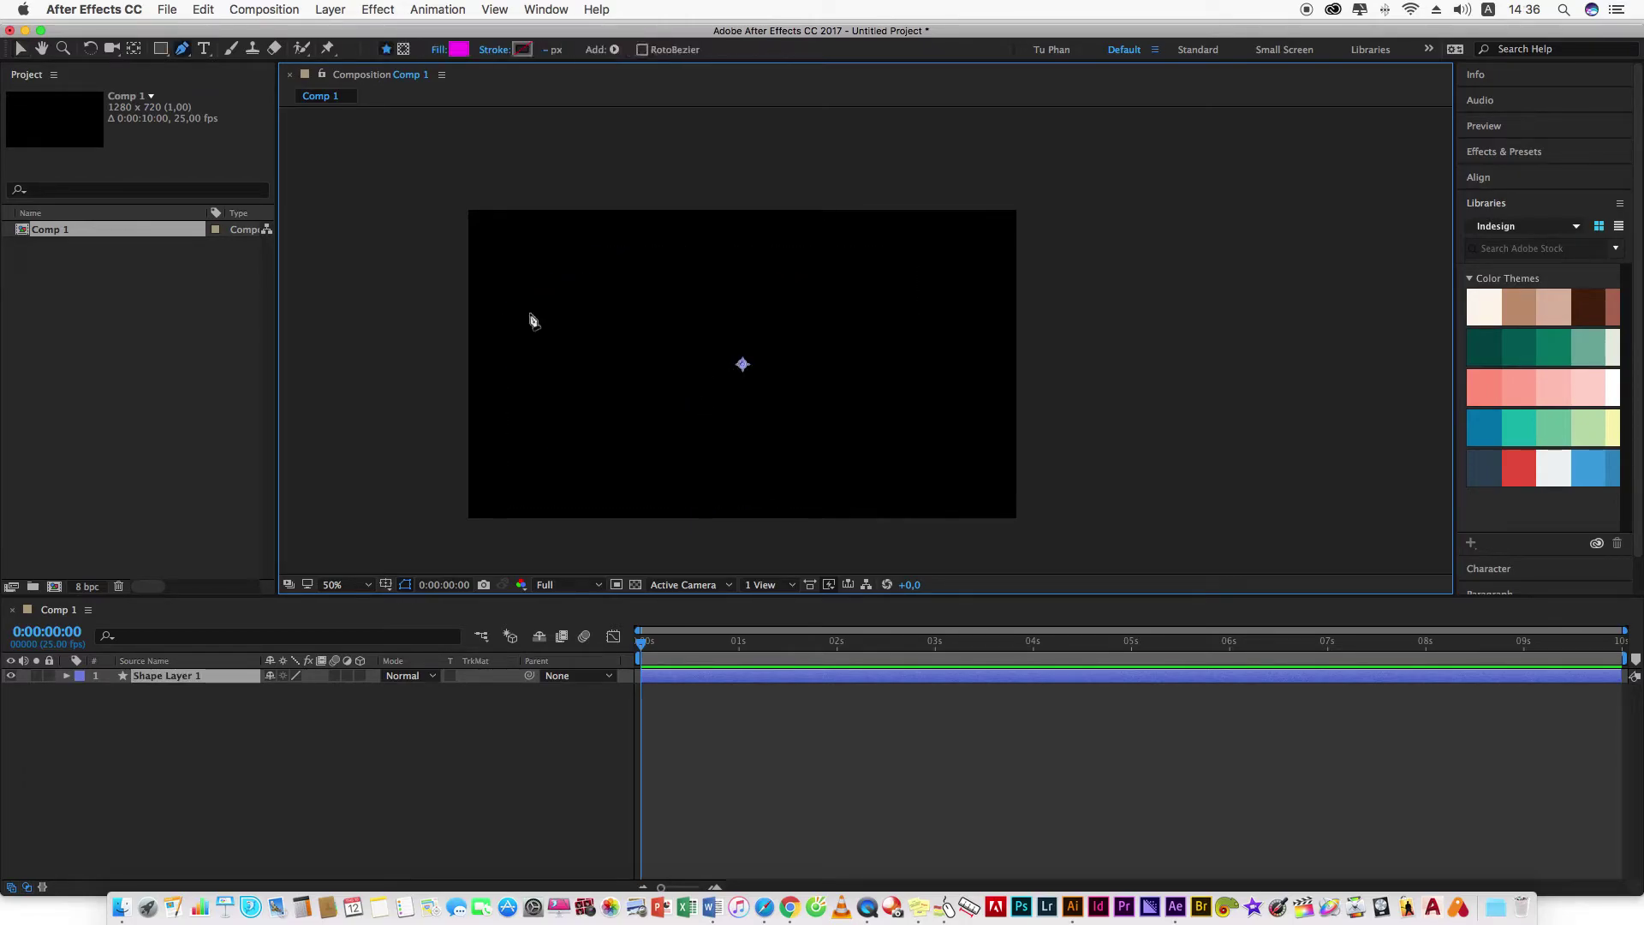
{"action": "left_click", "coordinate": [532, 314]}
{"action": "left_click", "coordinate": [742, 265]}
{"action": "left_click", "coordinate": [859, 334]}
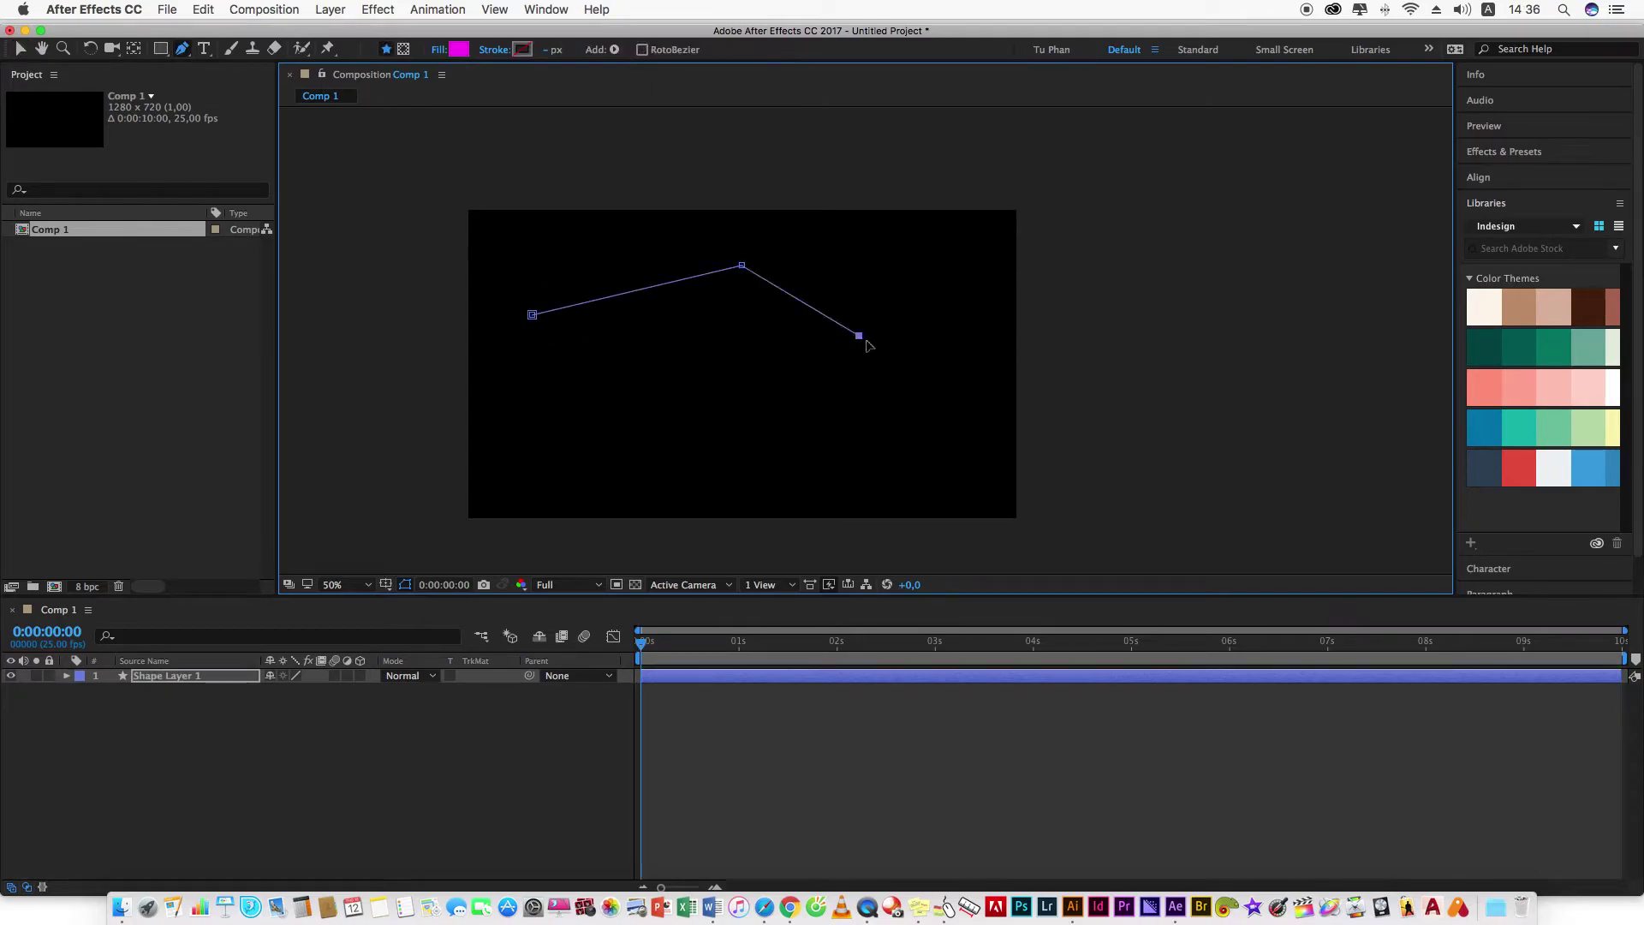
{"action": "left_click", "coordinate": [867, 384]}
{"action": "left_click", "coordinate": [696, 380]}
{"action": "left_click", "coordinate": [581, 408]}
{"action": "left_click", "coordinate": [532, 314]}
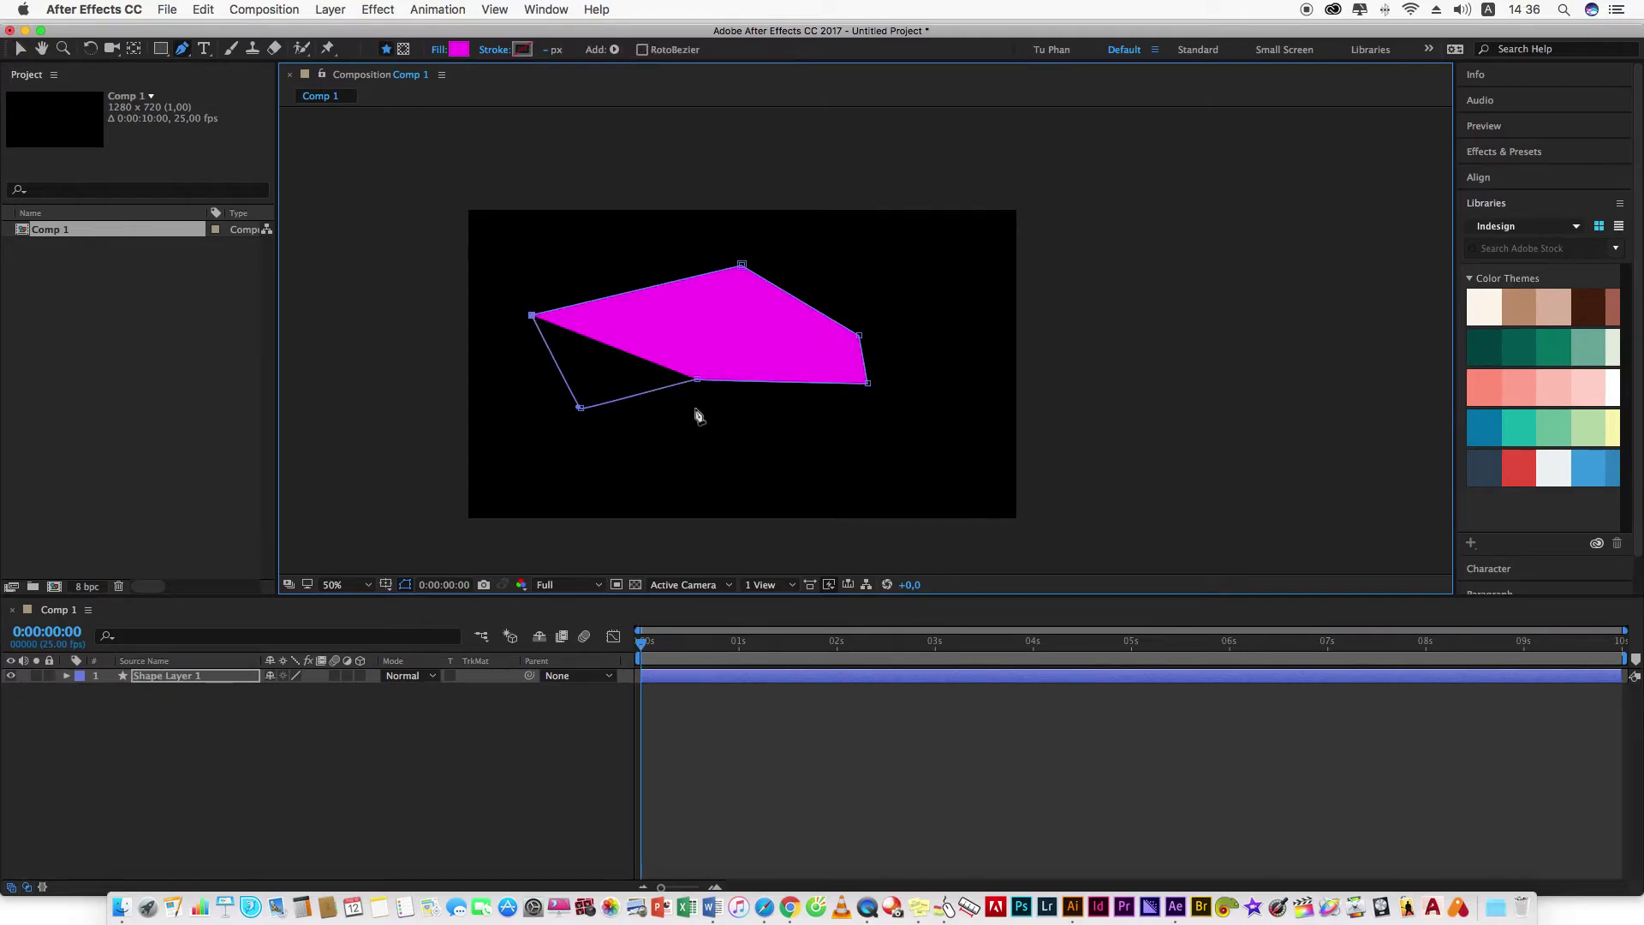
Delete the polygon's leftmost vertex, then select and delete the whole polygon path.
{"action": "key", "text": "Delete"}
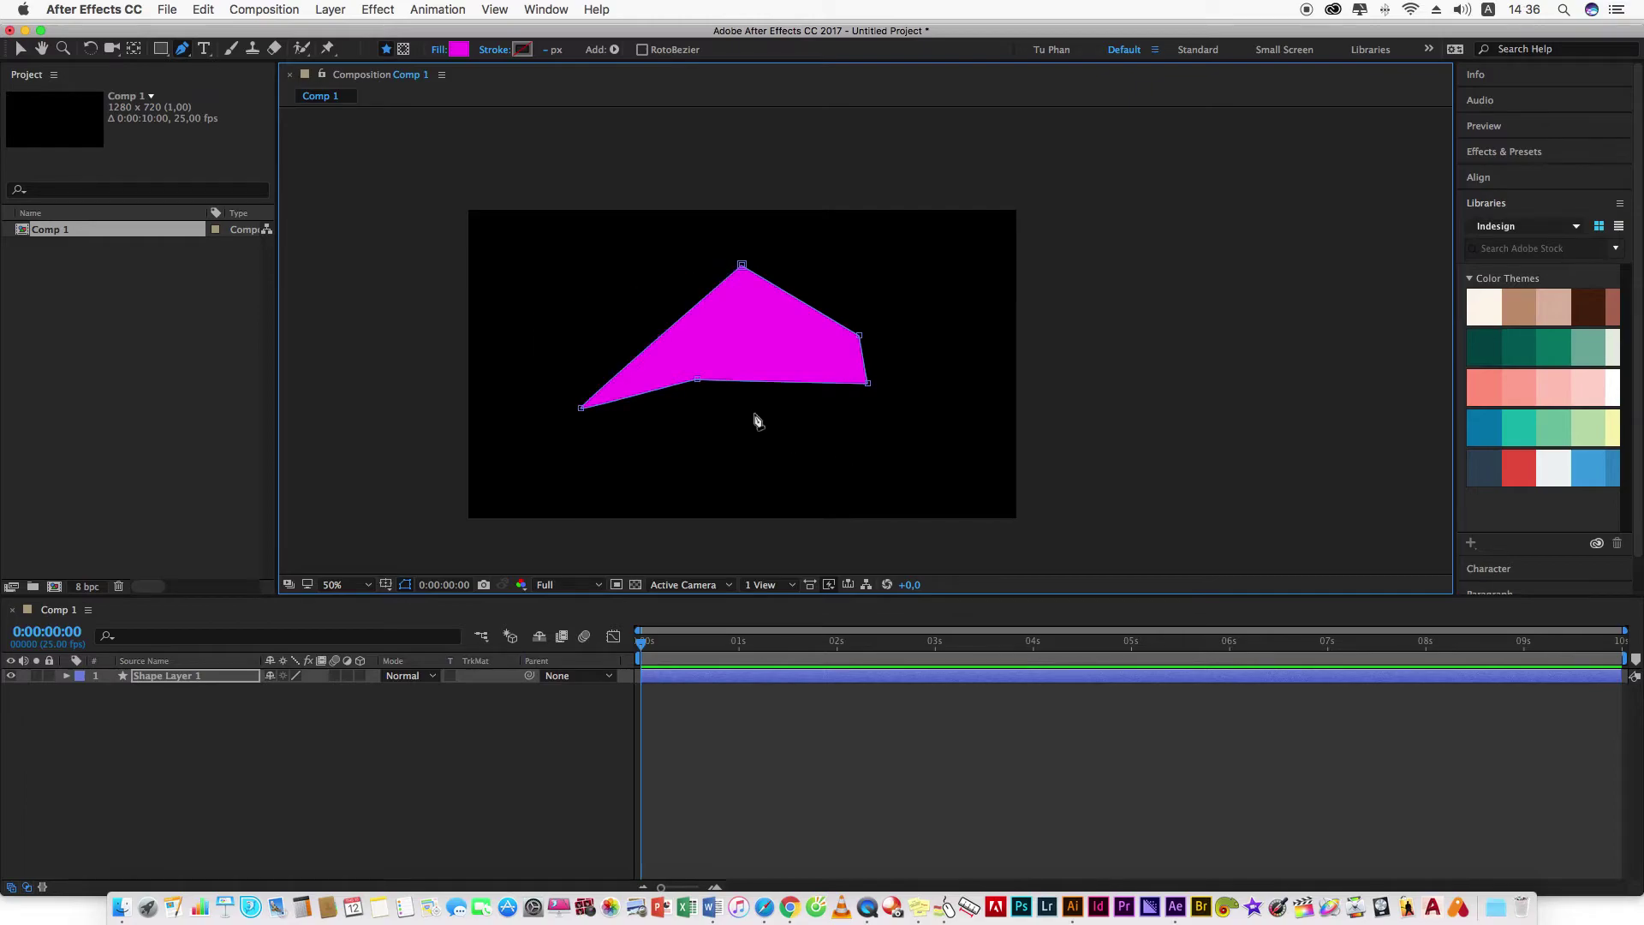
{"action": "key", "text": "v"}
{"action": "left_click", "coordinate": [726, 358]}
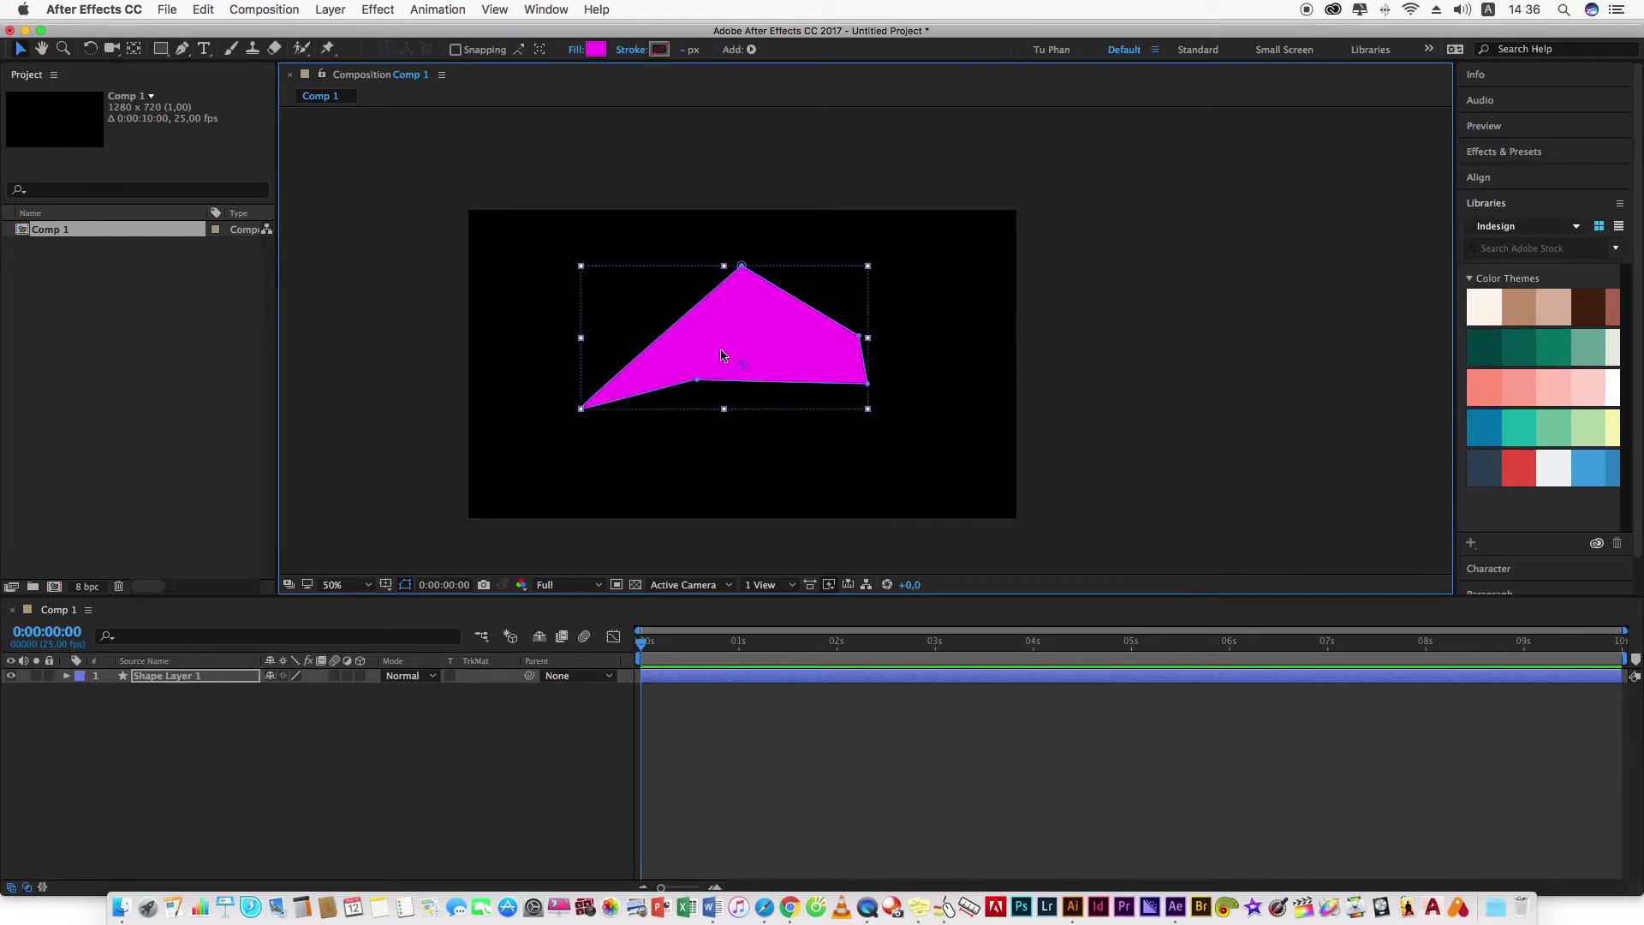
{"action": "key", "text": "Delete"}
Draw a wavy S-like magenta path with six curved Bezier vertices, closing smoothly on the first point.
{"action": "key", "text": "g"}
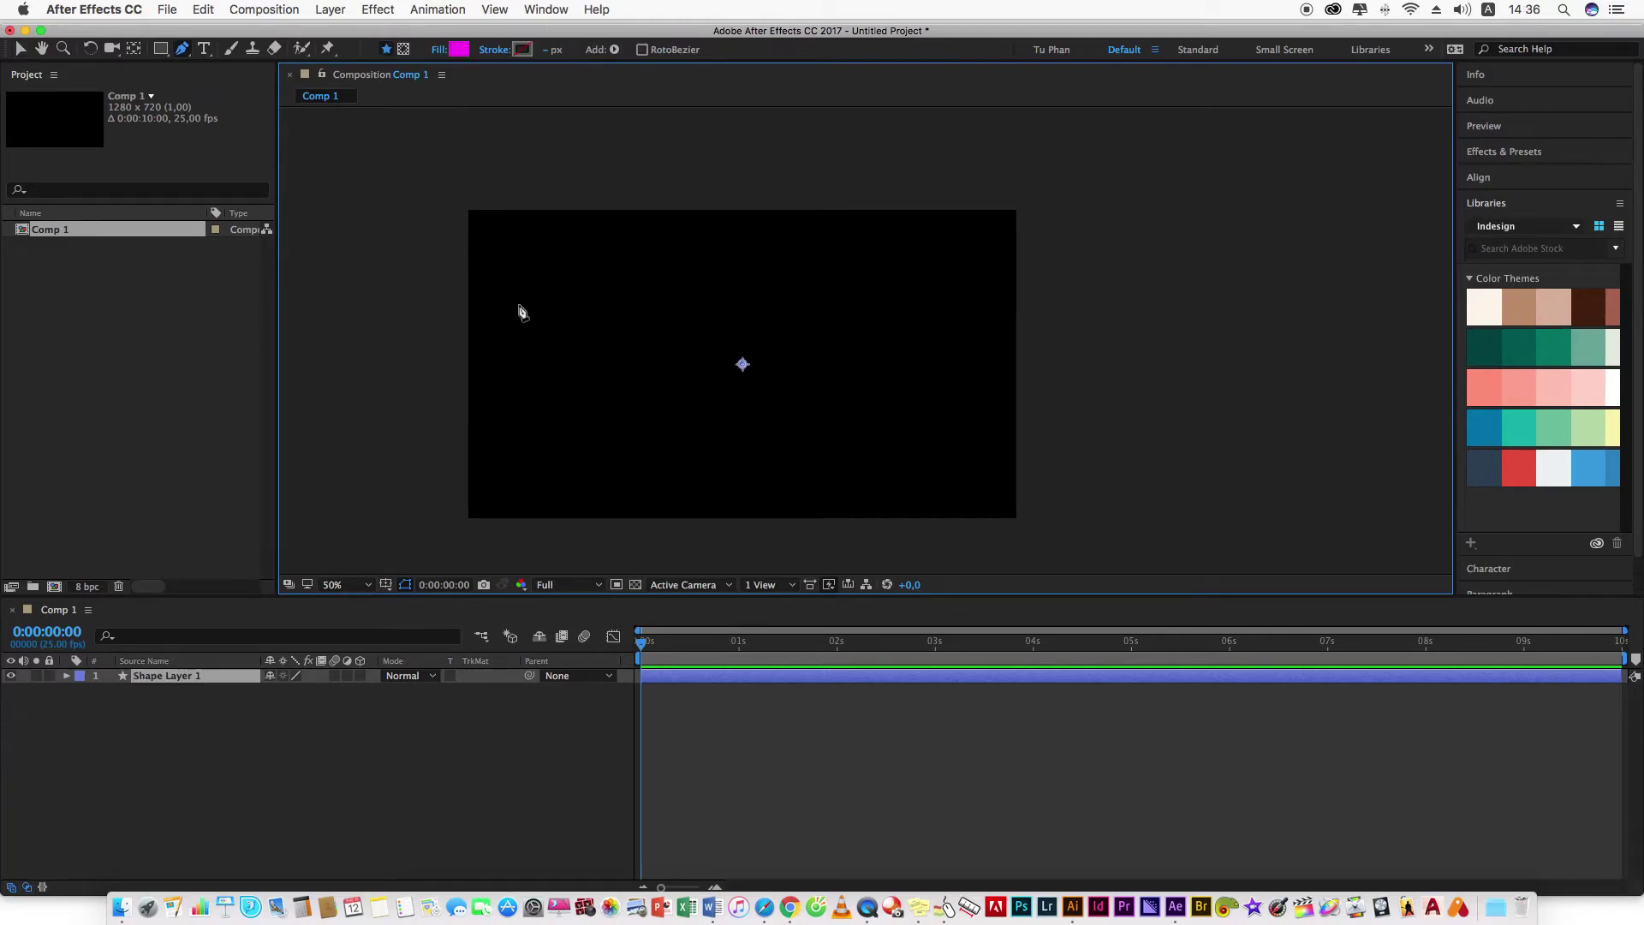
{"action": "left_click", "coordinate": [519, 303]}
{"action": "left_click", "coordinate": [742, 287]}
{"action": "left_click_drag", "start_coordinate": [742, 289], "coordinate": [803, 392]}
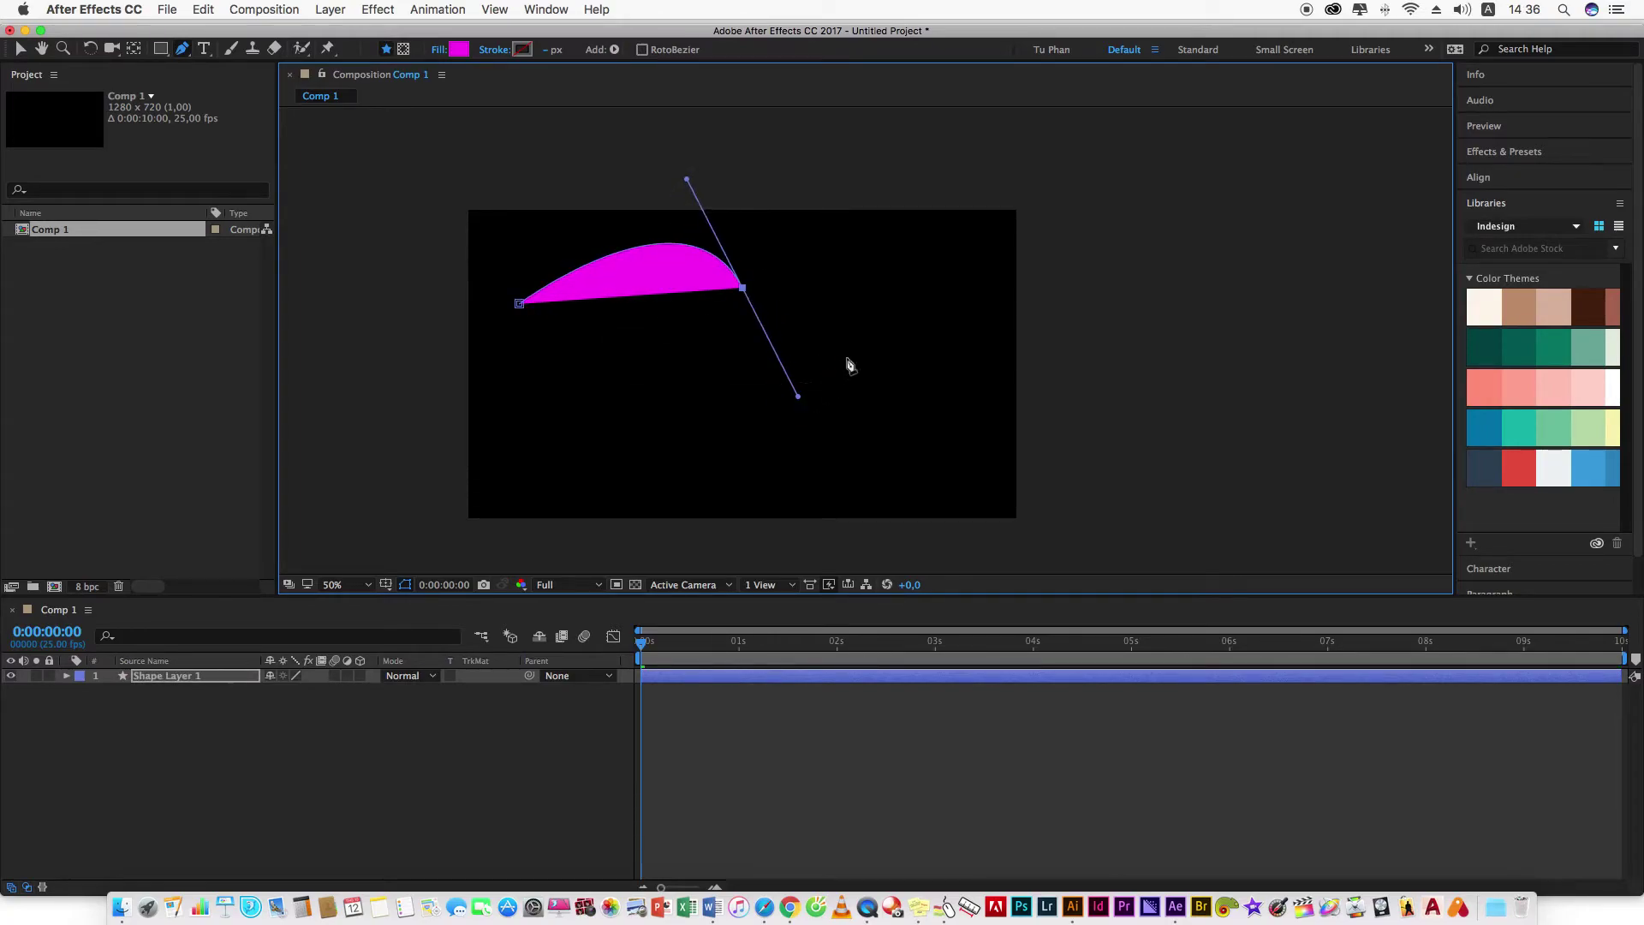
{"action": "left_click_drag", "start_coordinate": [877, 330], "coordinate": [946, 278]}
{"action": "left_click_drag", "start_coordinate": [872, 467], "coordinate": [713, 460]}
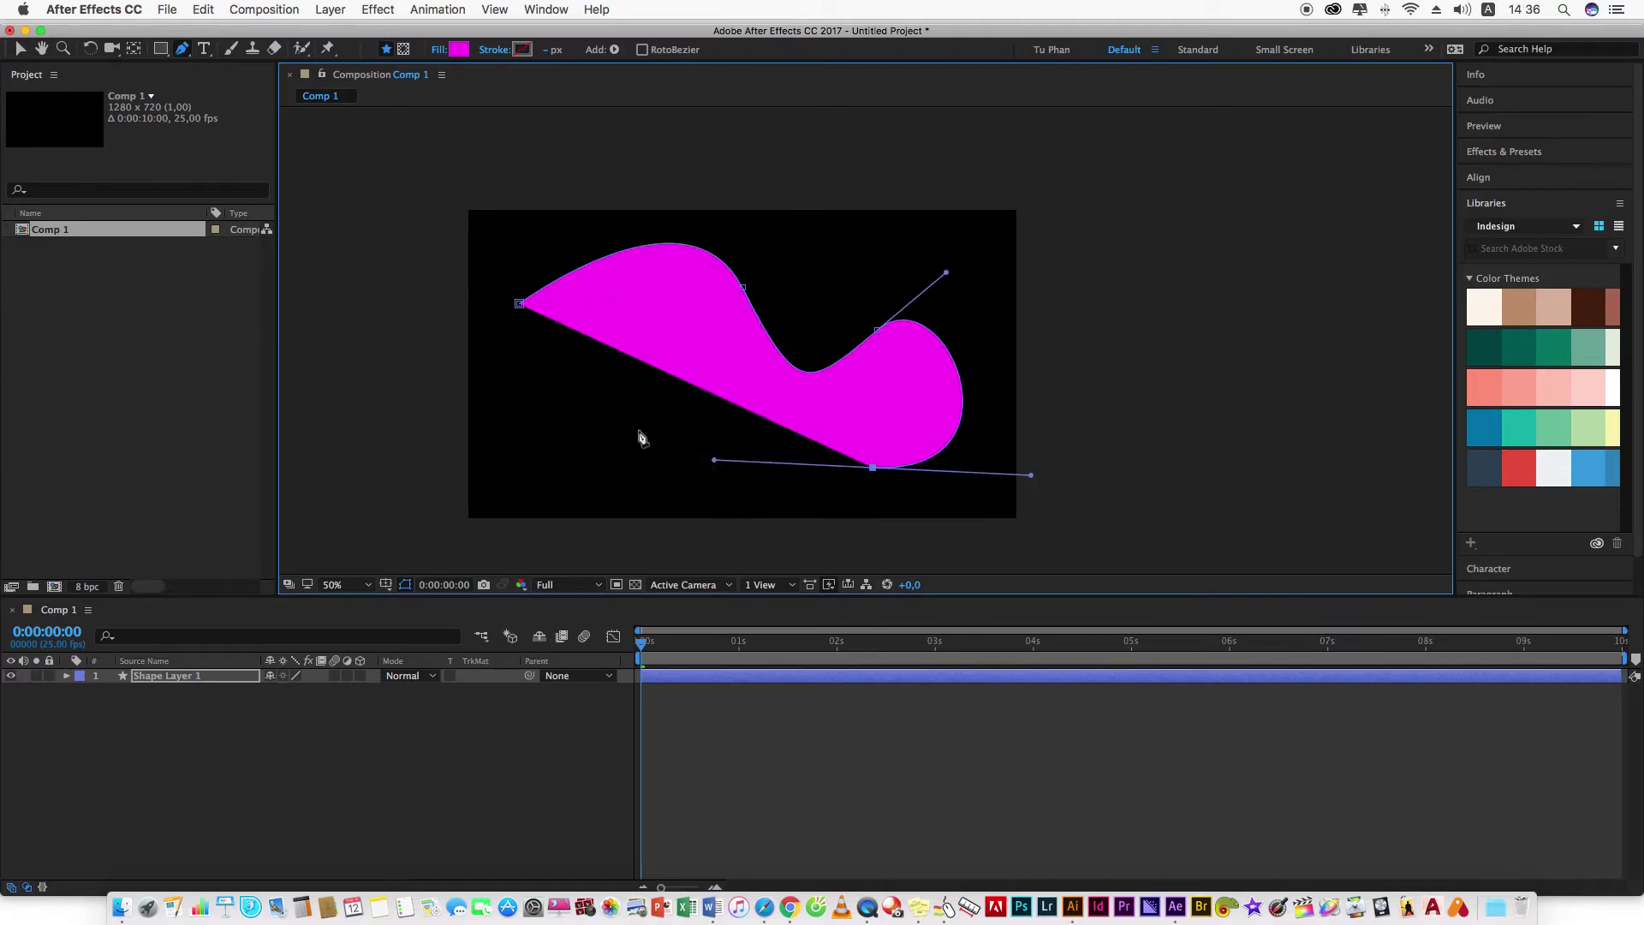
{"action": "left_click_drag", "start_coordinate": [622, 398], "coordinate": [594, 491]}
{"action": "mouse_move", "coordinate": [531, 378]}
{"action": "left_mouse_down"}
{"action": "mouse_move", "coordinate": [545, 339]}
{"action": "mouse_move", "coordinate": [469, 374]}
{"action": "left_mouse_up"}
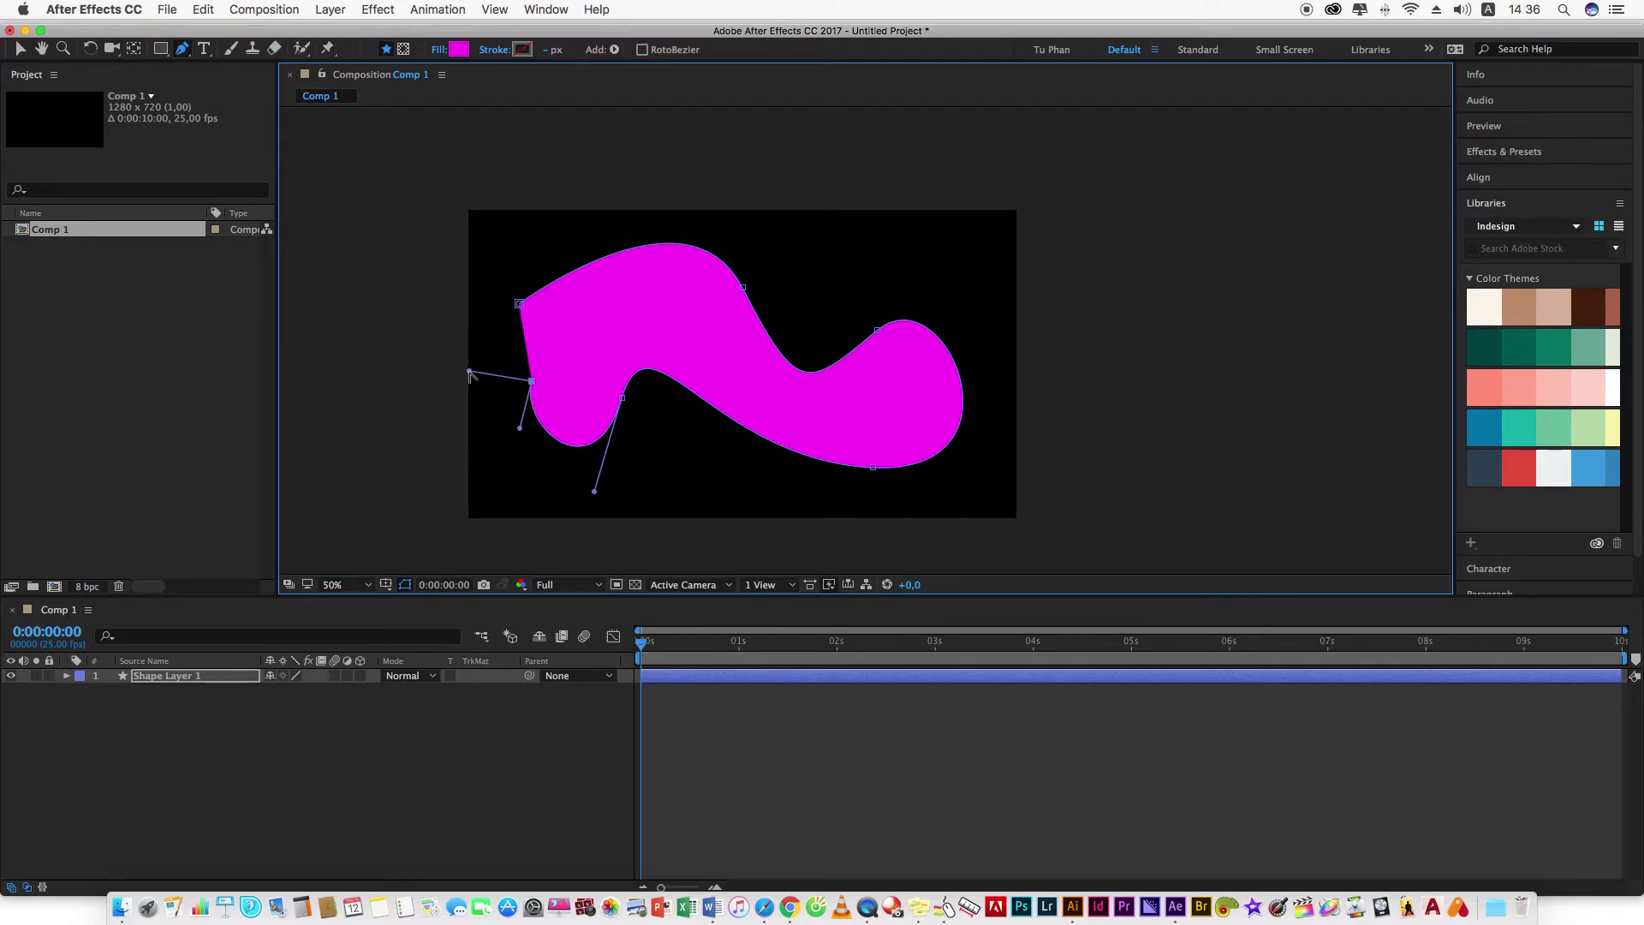
{"action": "left_click_drag", "start_coordinate": [519, 303], "coordinate": [526, 308]}
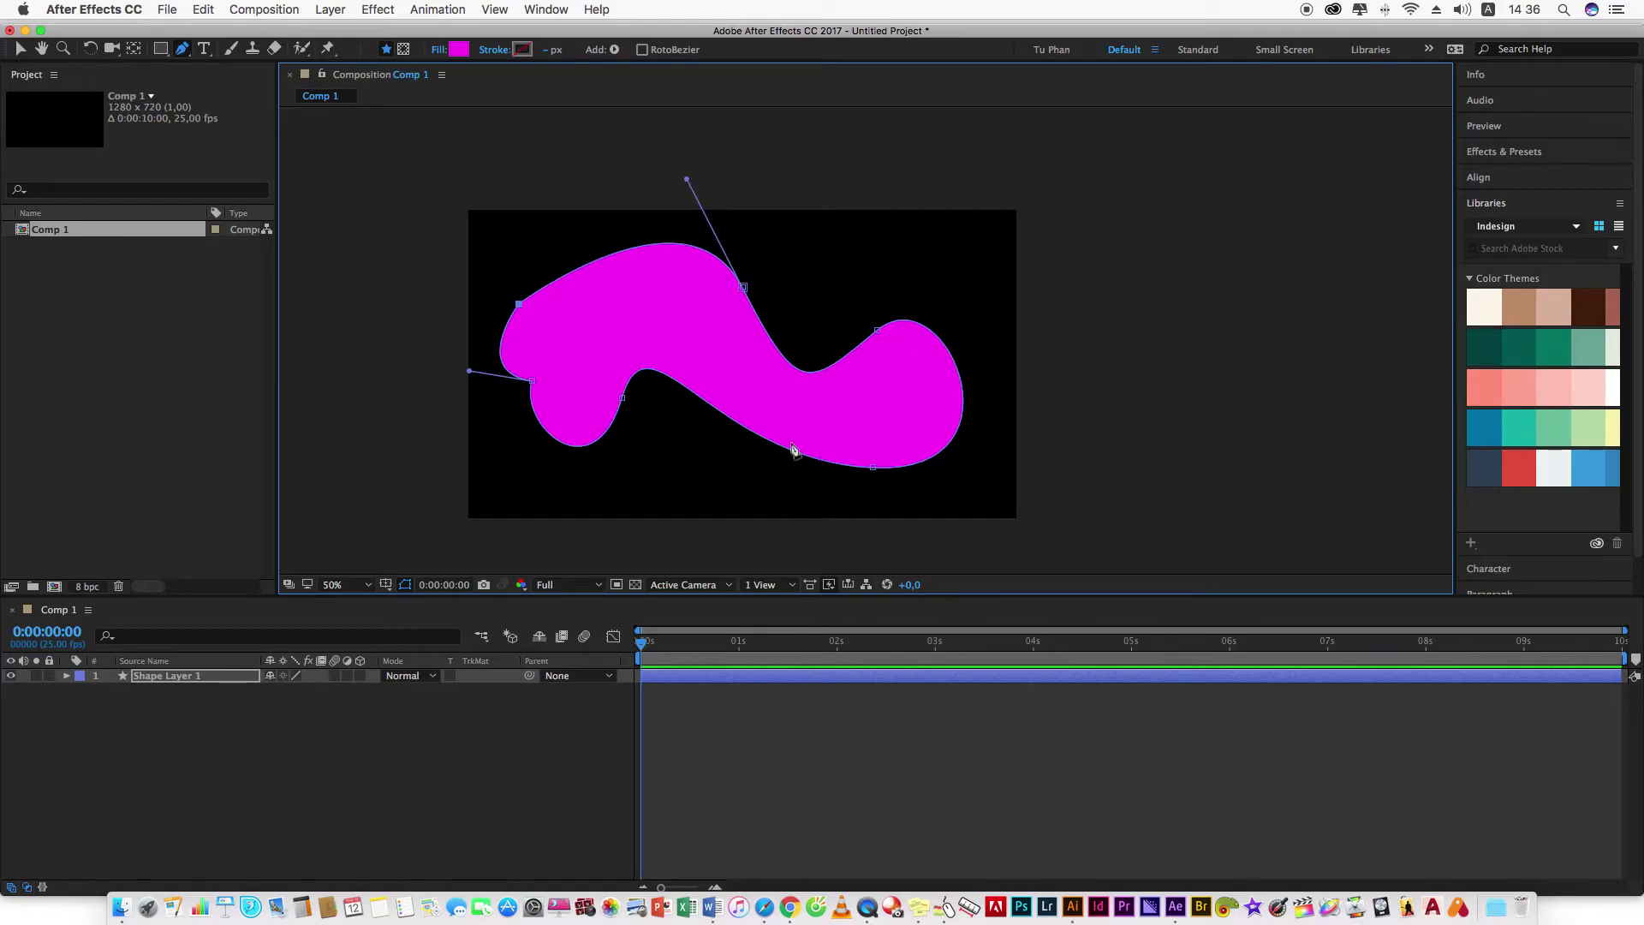
{"action": "scroll", "coordinate": [621, 232], "scroll_direction": "up", "scroll_amount": 3}
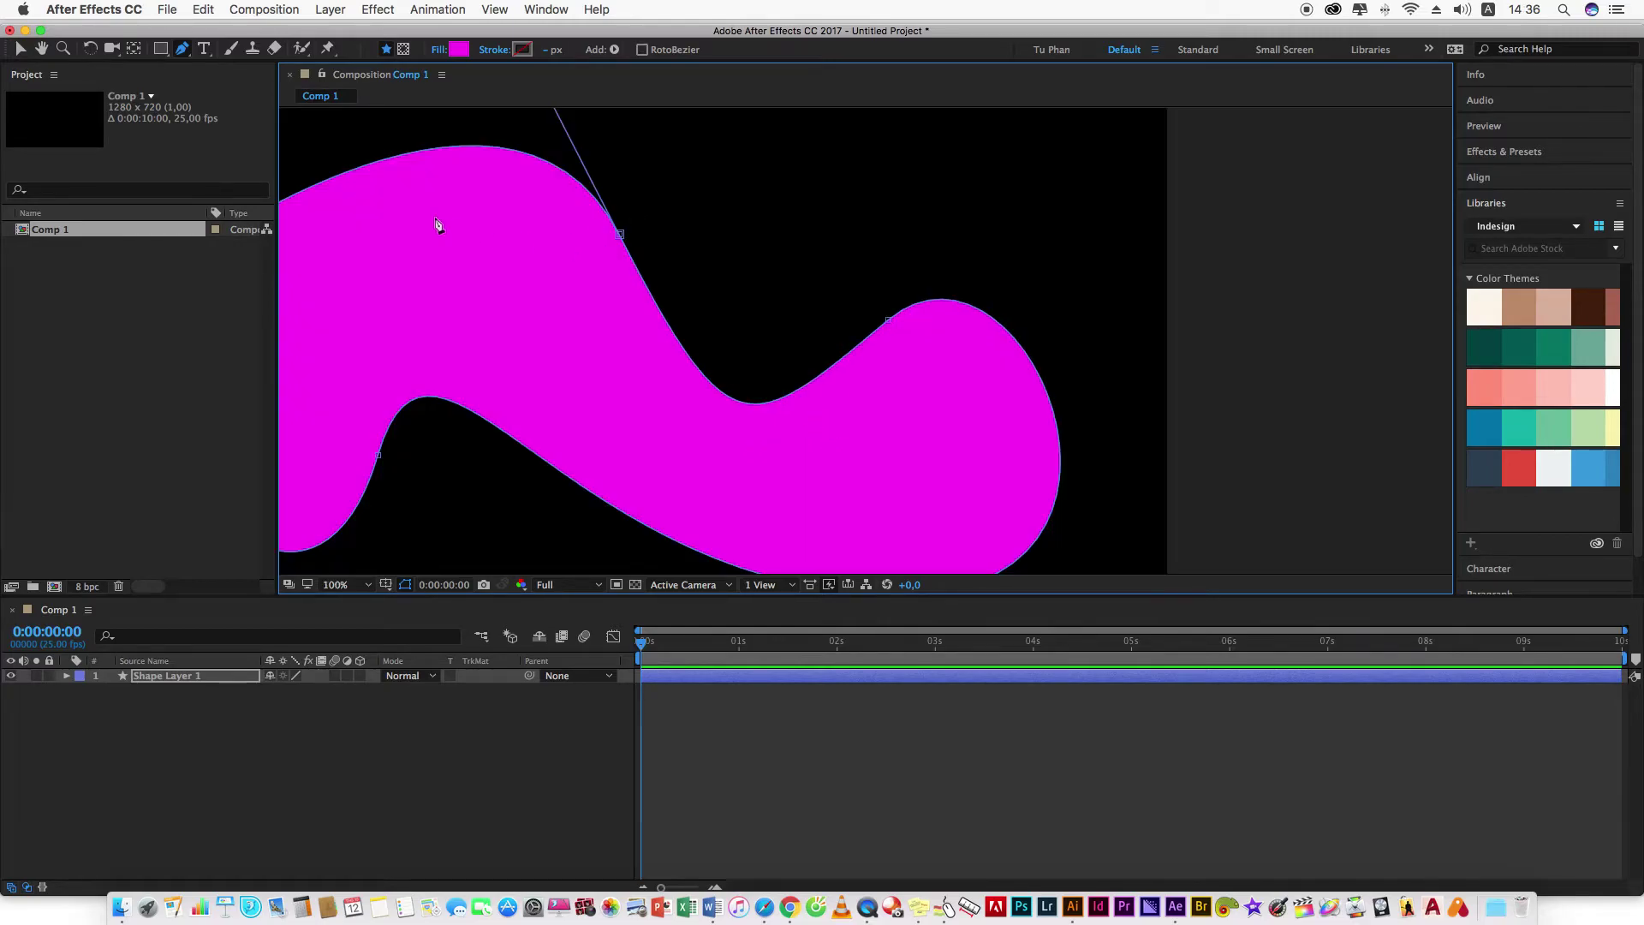
{"action": "scroll", "coordinate": [685, 359], "scroll_direction": "down", "scroll_amount": 1}
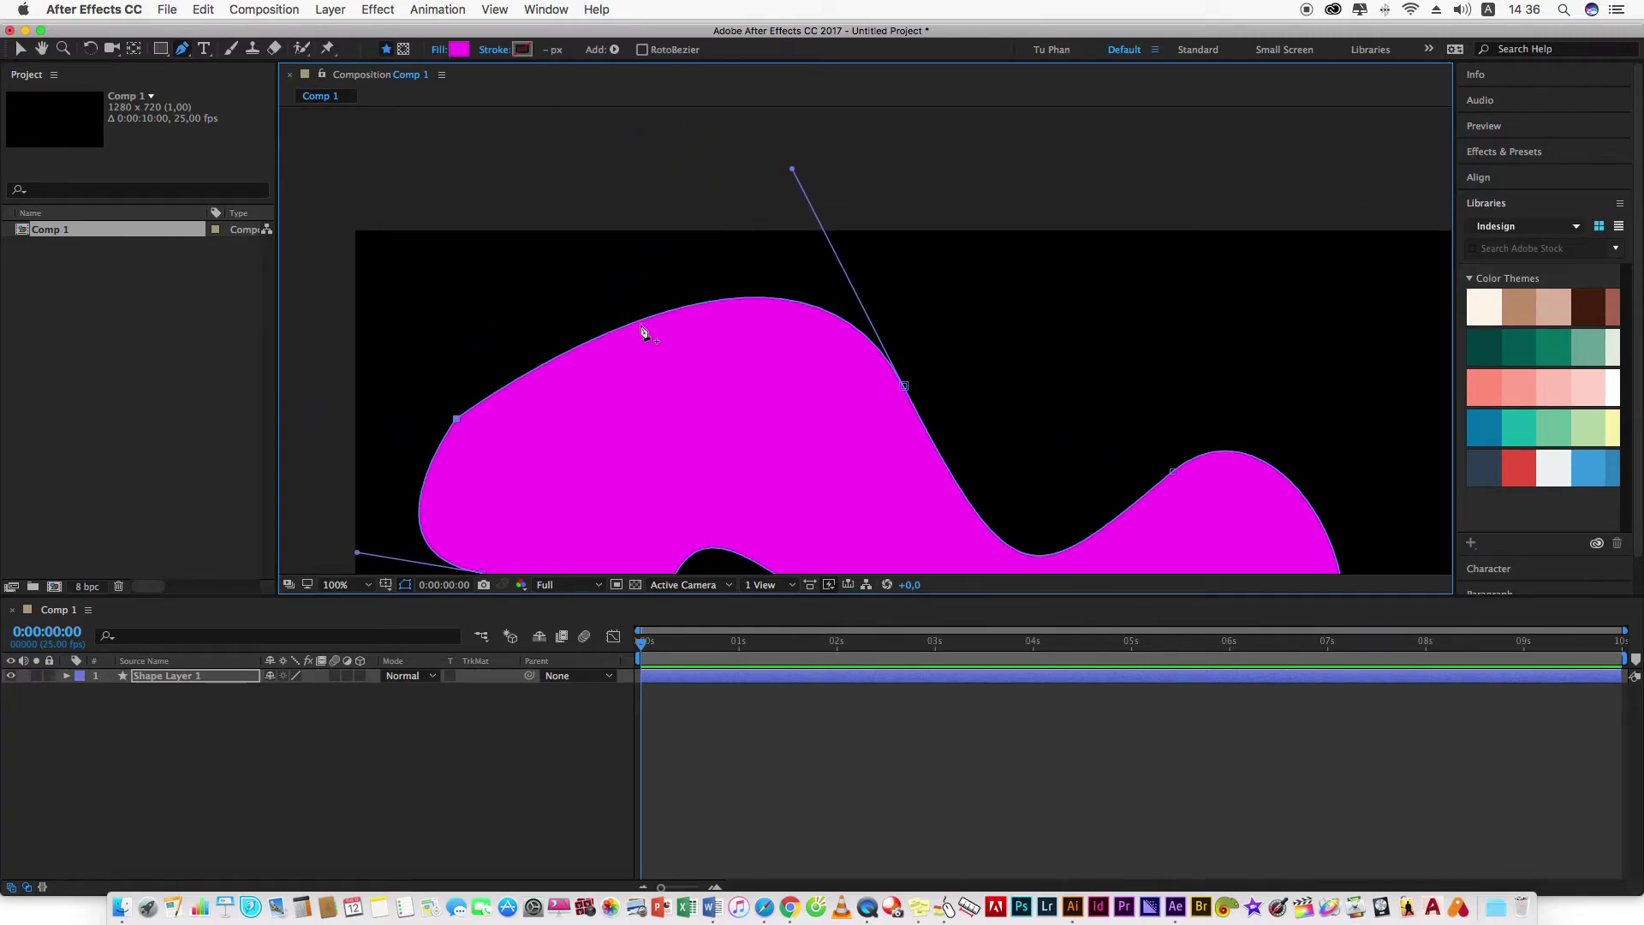
Add five extra vertices along the magenta shape's rounded top edge.
{"action": "scroll", "coordinate": [615, 369], "scroll_direction": "up", "scroll_amount": 2}
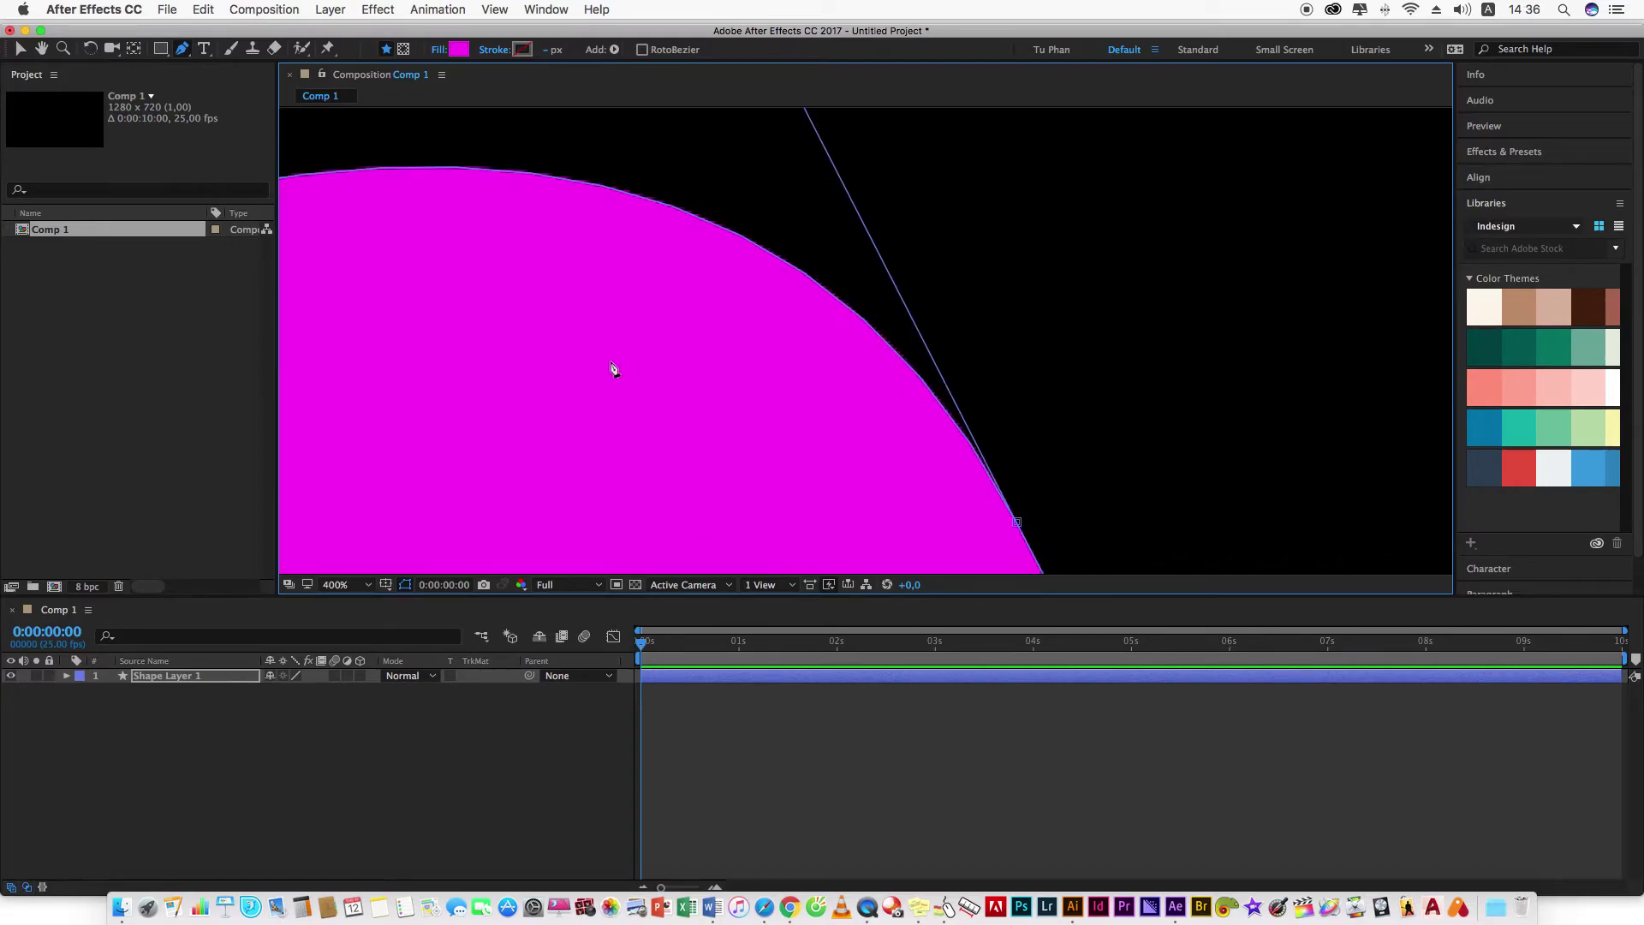
{"action": "scroll", "coordinate": [591, 373], "scroll_direction": "down", "scroll_amount": 2}
{"action": "scroll", "coordinate": [548, 356], "scroll_direction": "up", "scroll_amount": 2}
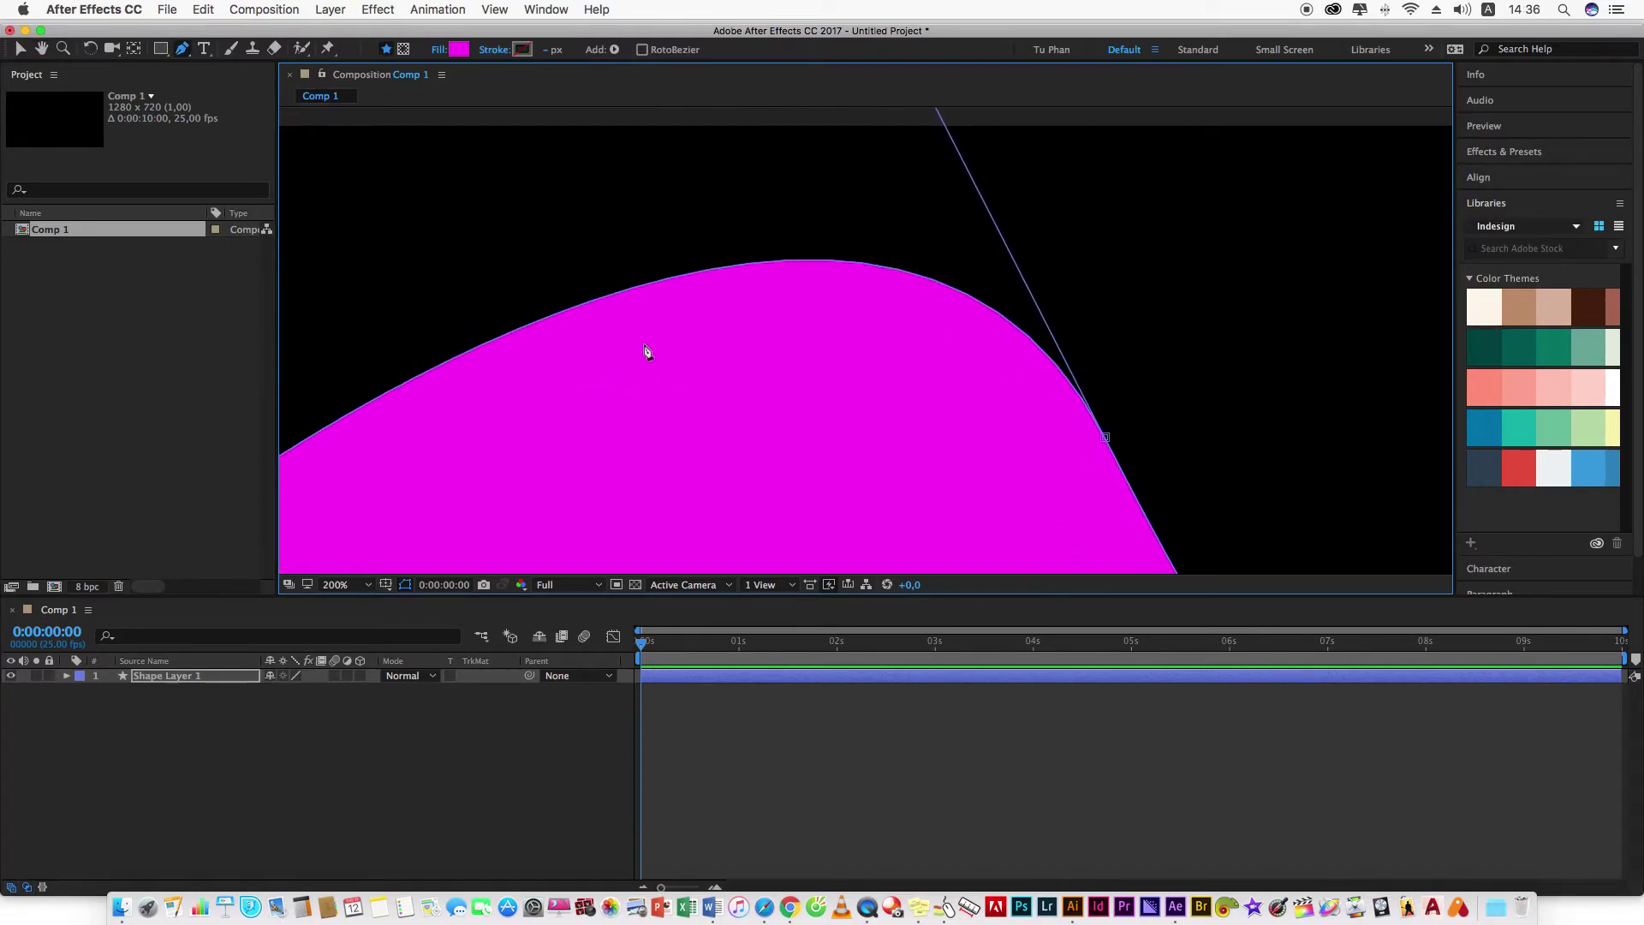
{"action": "left_click", "coordinate": [580, 306]}
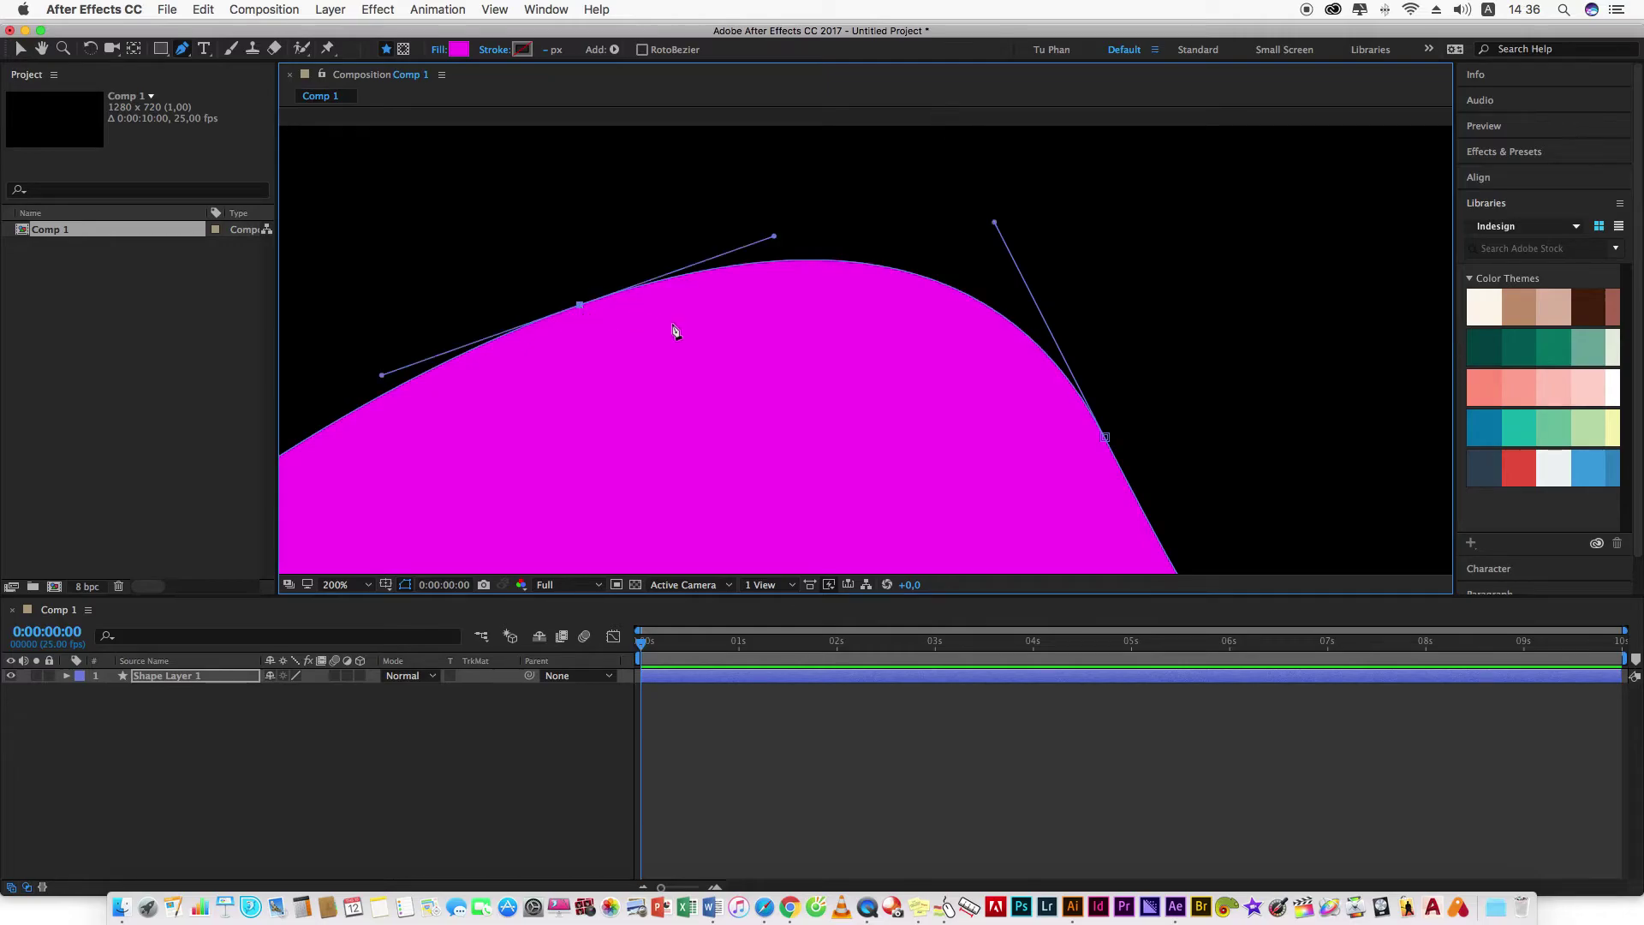
{"action": "left_click", "coordinate": [711, 270]}
{"action": "left_click", "coordinate": [837, 260]}
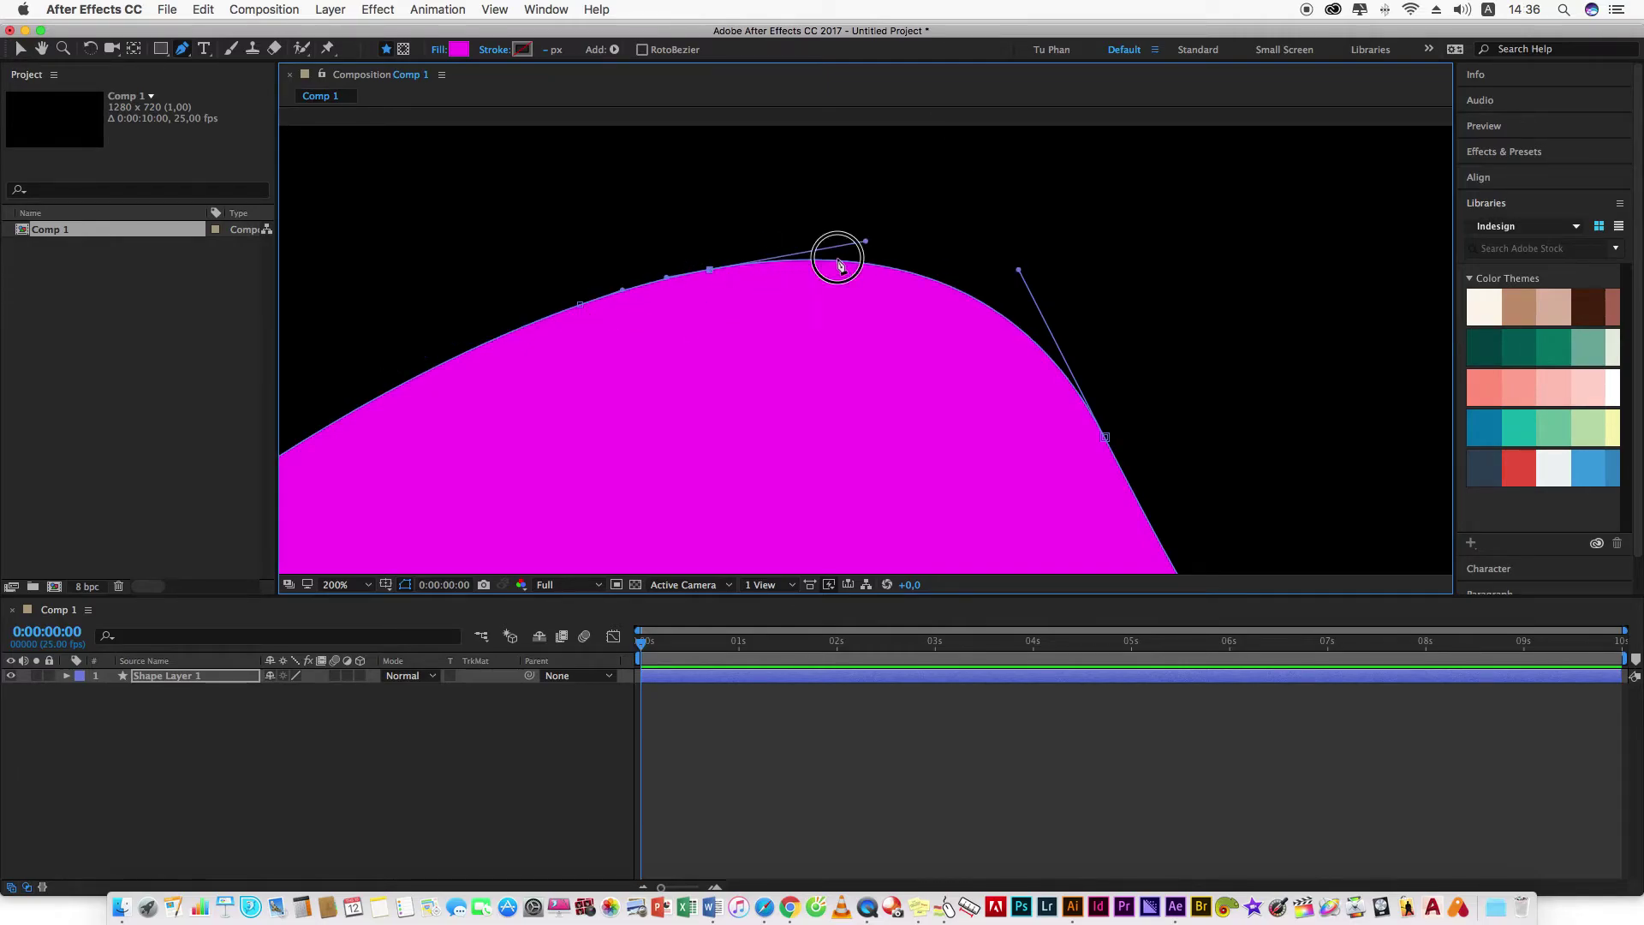
{"action": "left_click", "coordinate": [945, 285]}
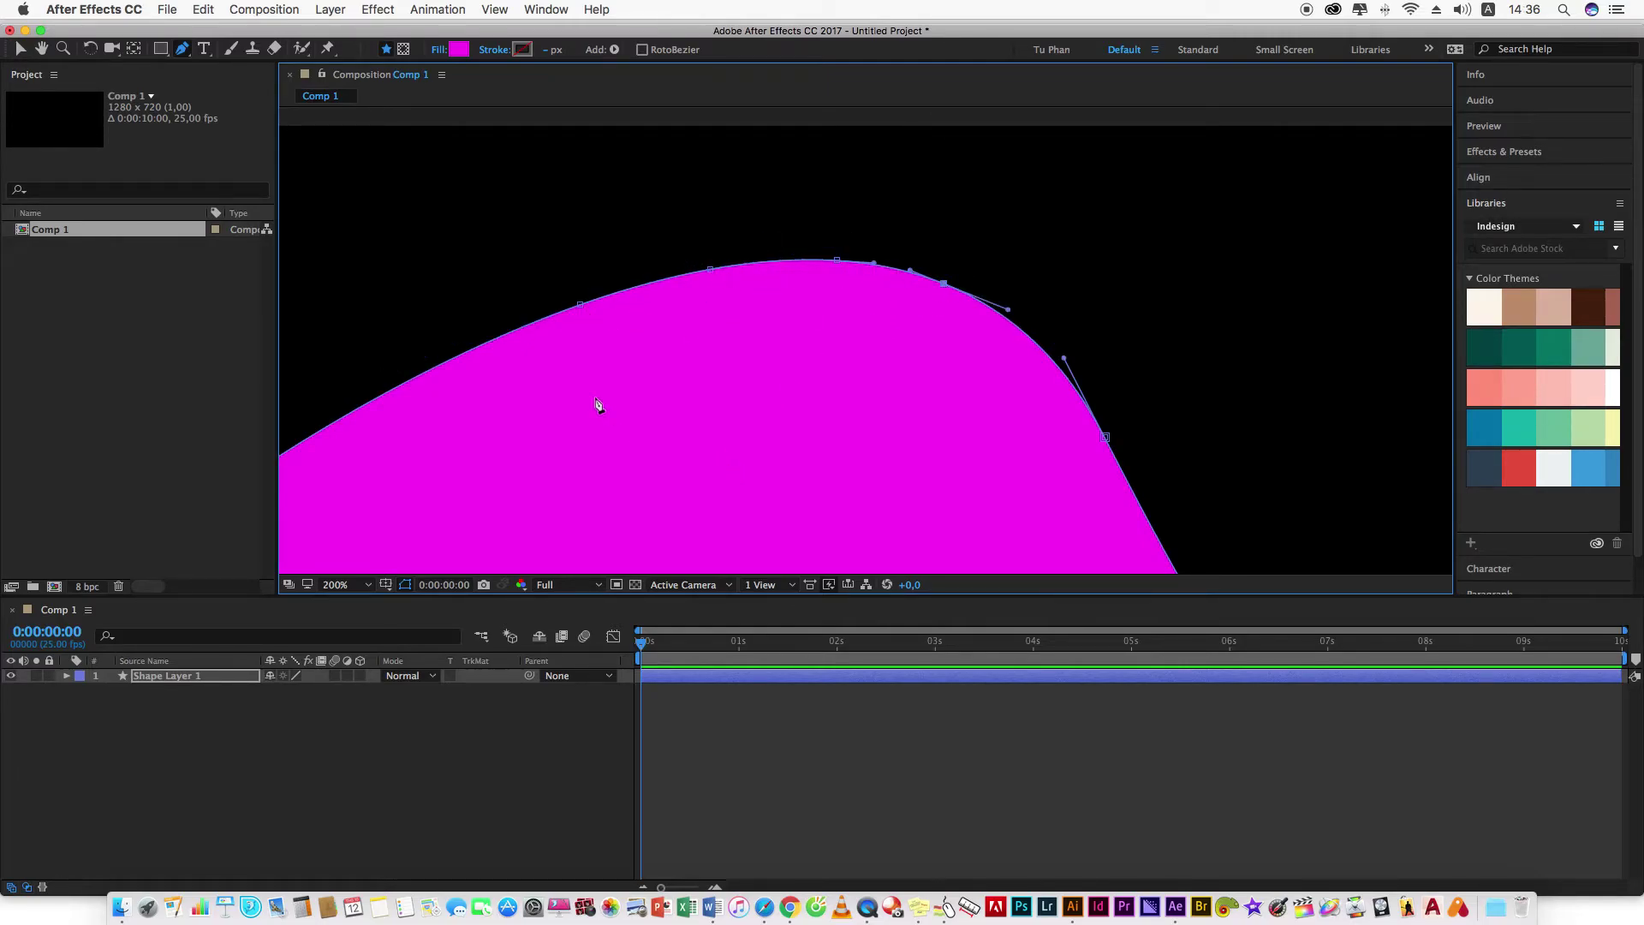
{"action": "left_click", "coordinate": [446, 362]}
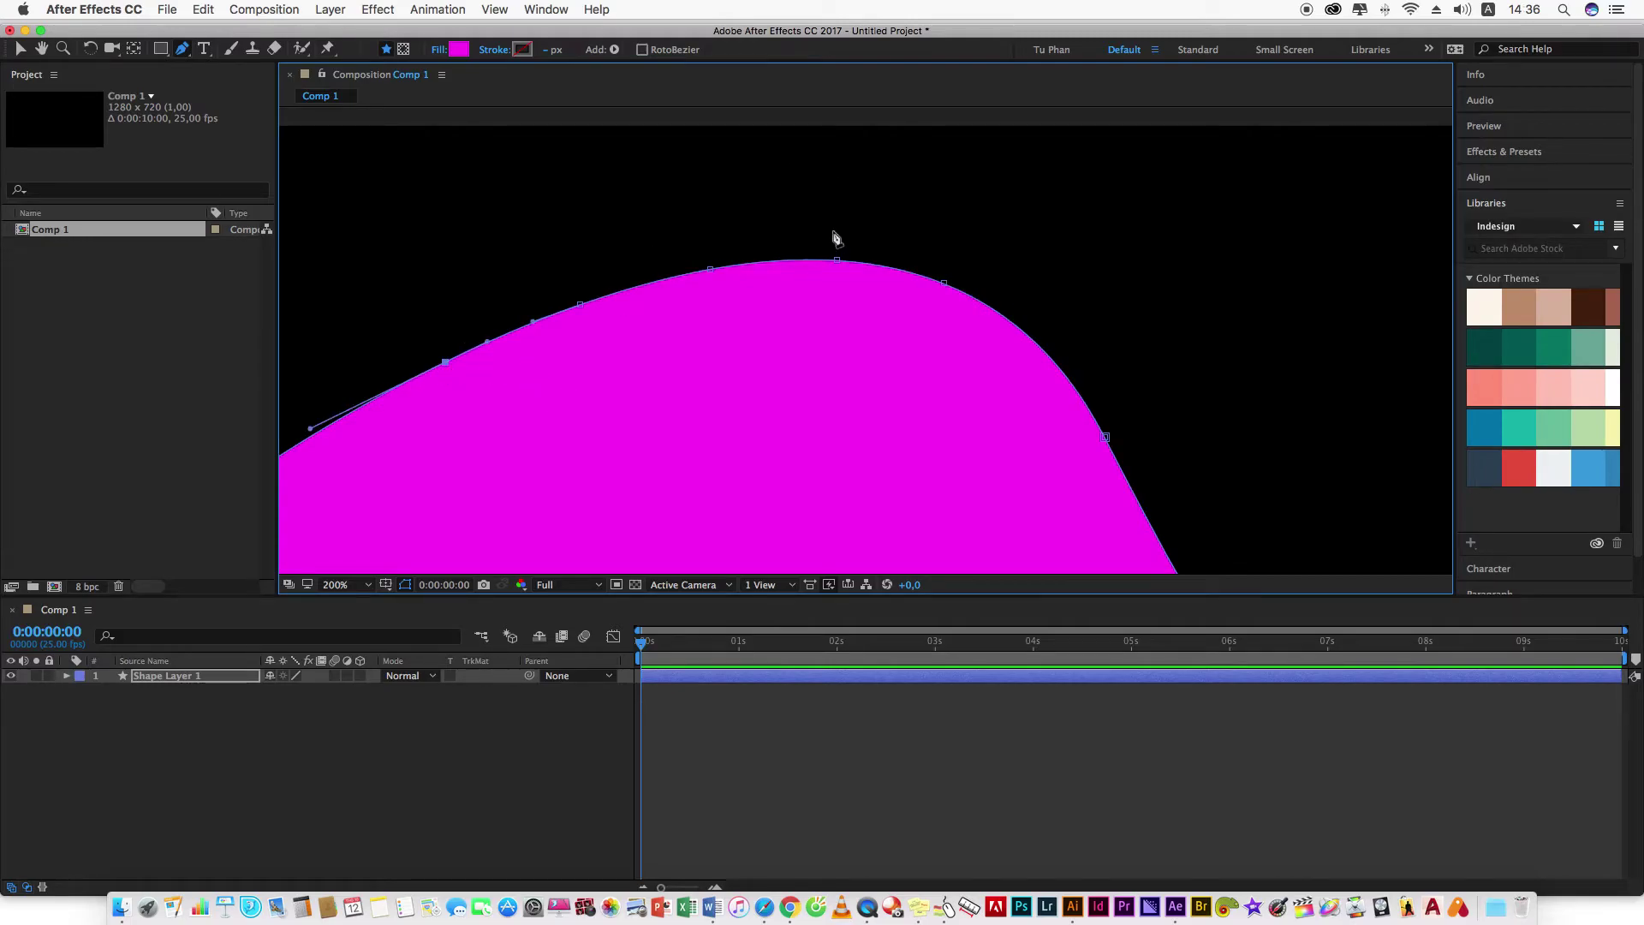
Cmd-click away four of the top vertices so the edge becomes a nearly straight slope.
{"action": "left_click", "coordinate": [837, 261]}
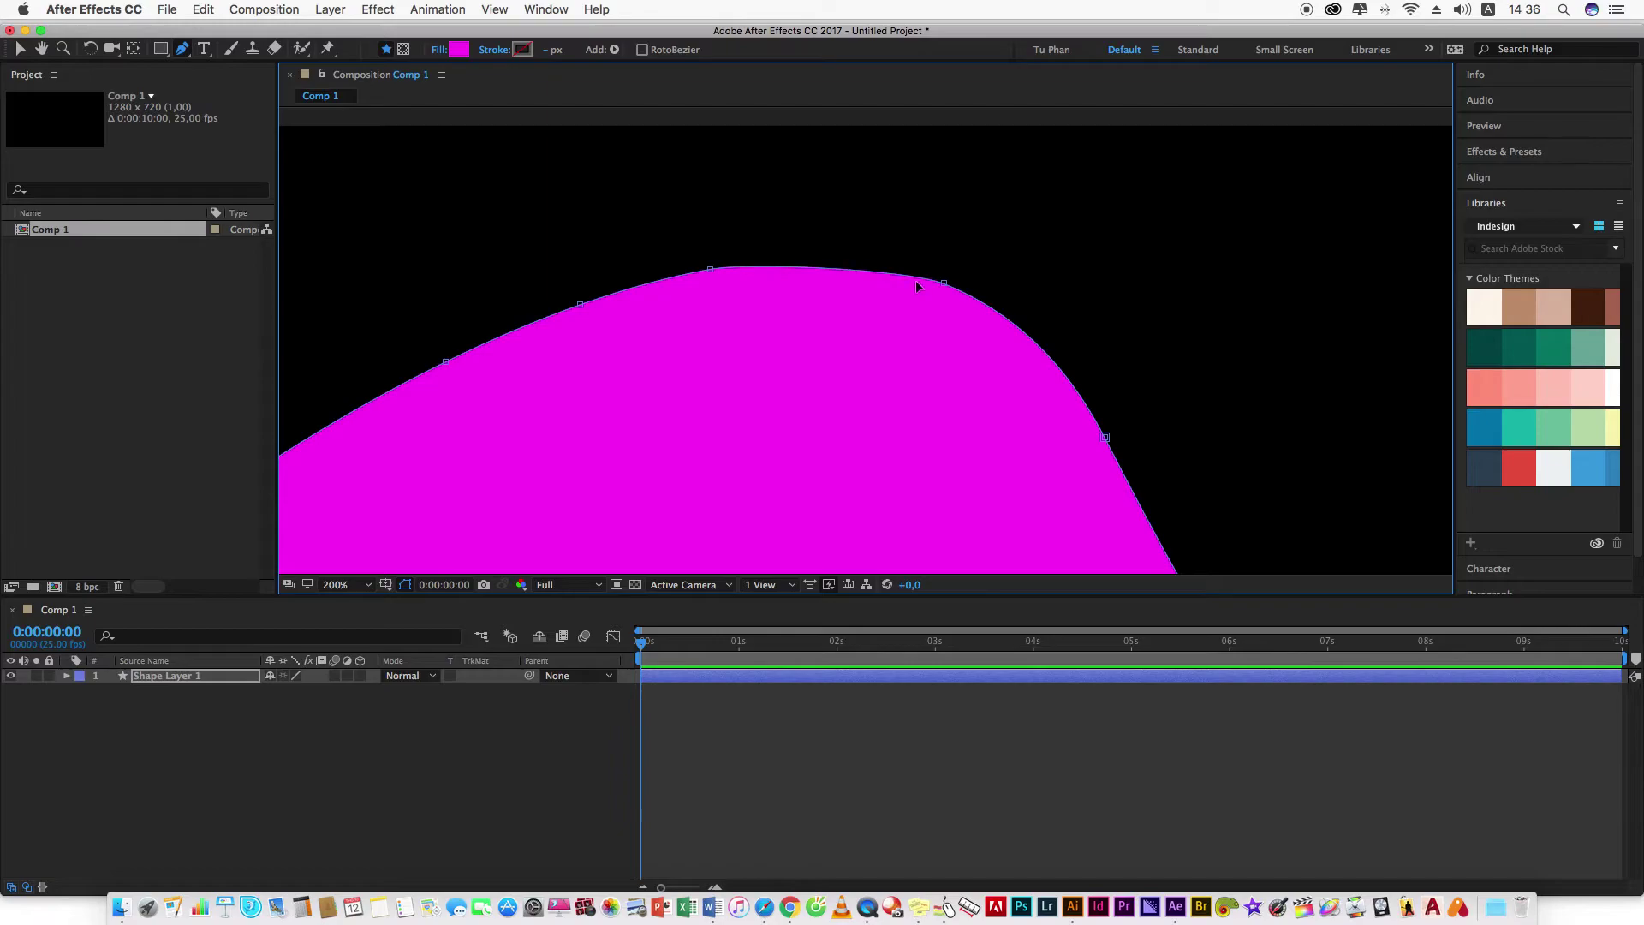
{"action": "left_click", "coordinate": [945, 285]}
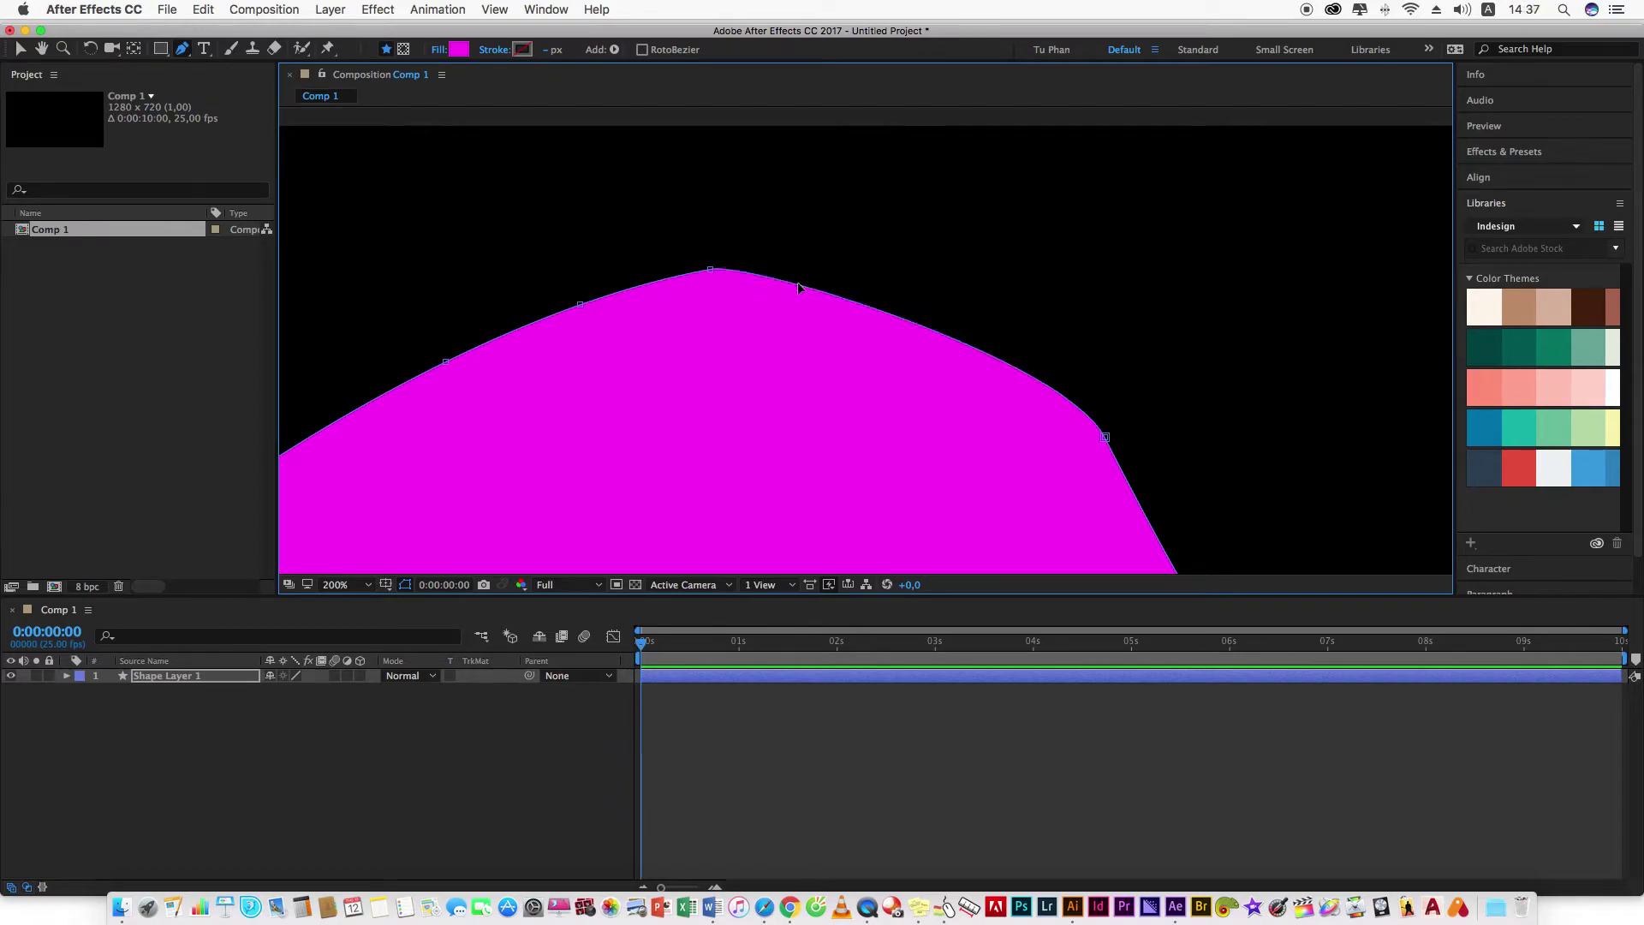
{"action": "left_click", "coordinate": [712, 272]}
{"action": "left_click", "coordinate": [582, 305]}
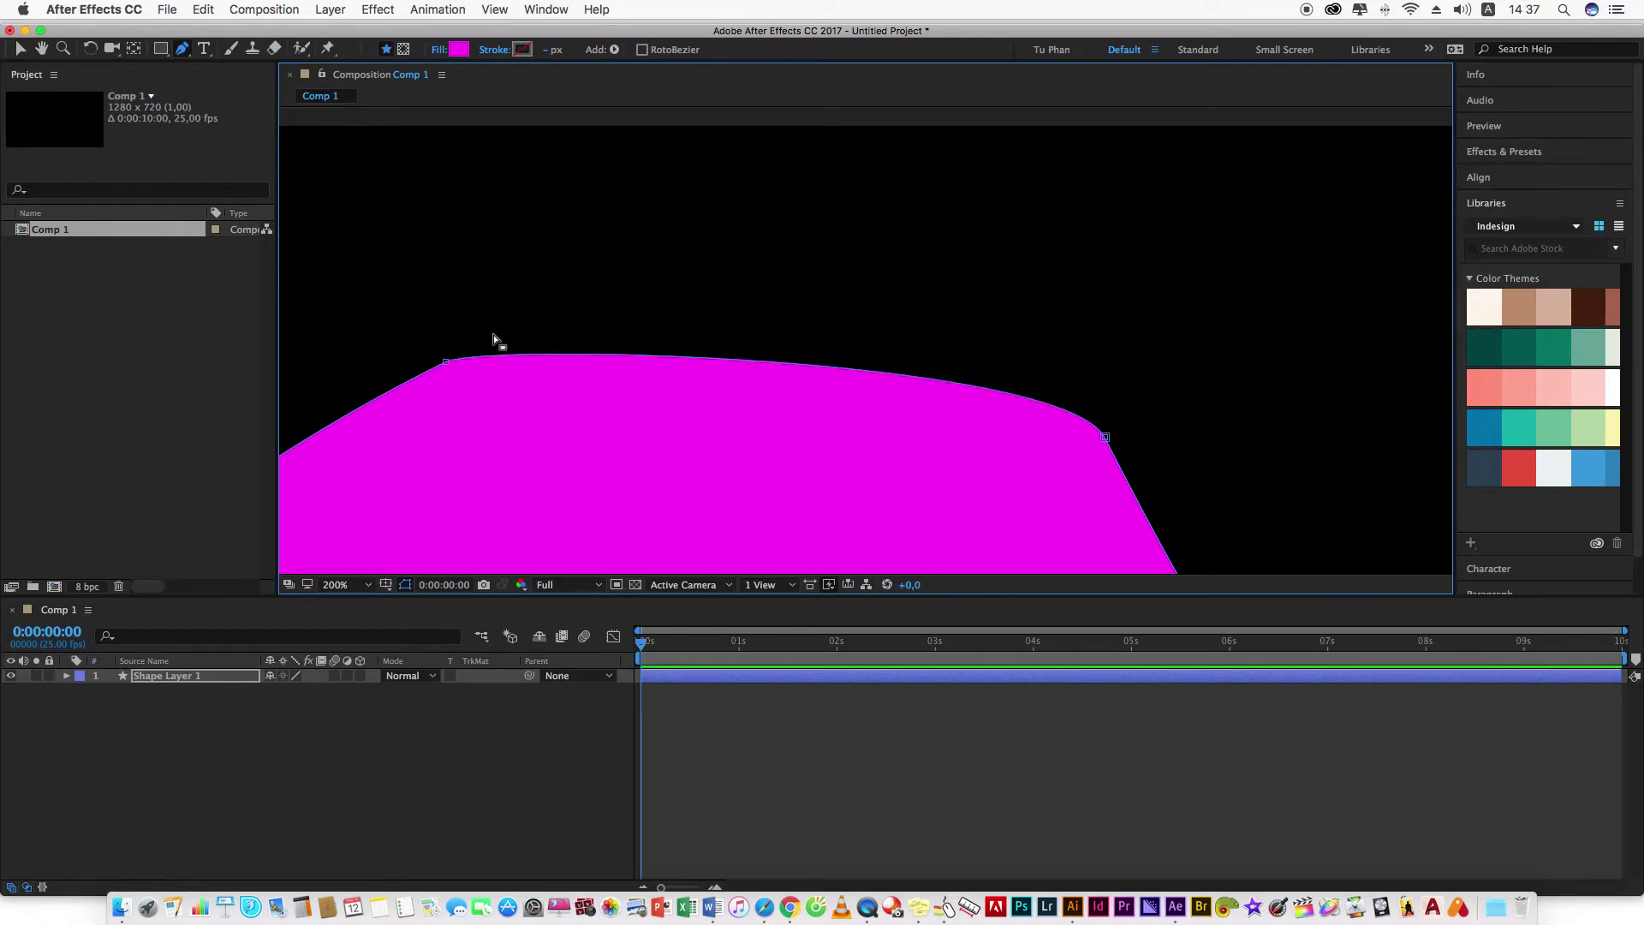
{"action": "scroll", "coordinate": [454, 369], "scroll_direction": "down", "scroll_amount": 1}
{"action": "scroll", "coordinate": [569, 455], "scroll_direction": "down", "scroll_amount": 1}
Move the top-right, right-hump and upper-left vertices upward to reshape the shape's top.
{"action": "scroll", "coordinate": [787, 430], "scroll_direction": "down", "scroll_amount": 2}
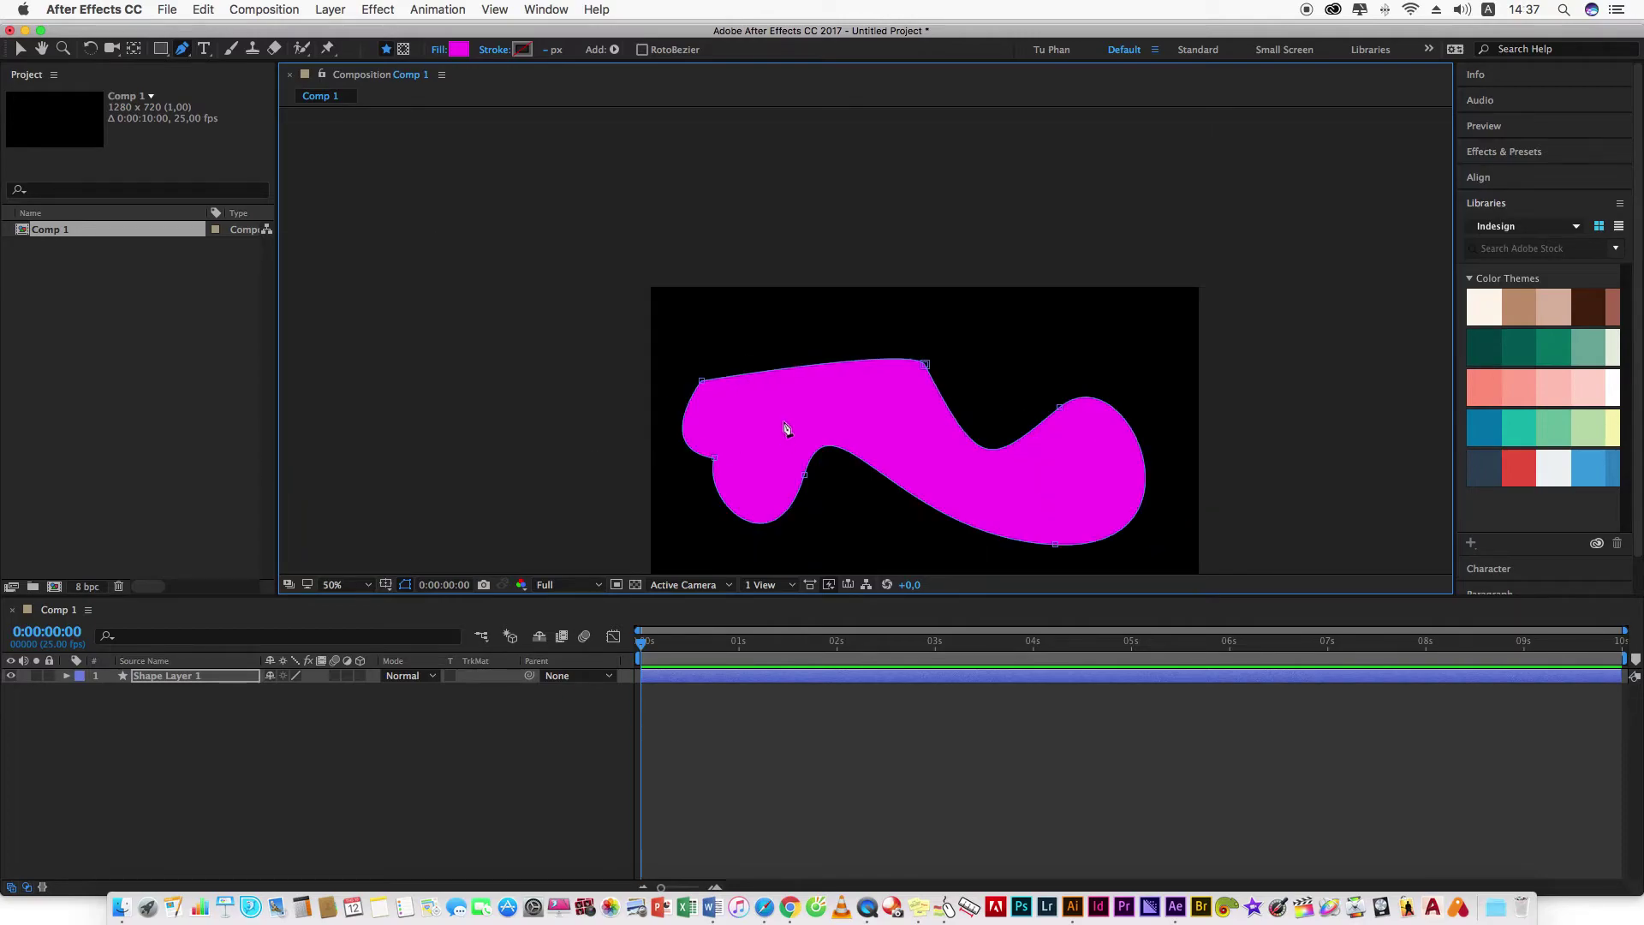
{"action": "scroll", "coordinate": [904, 377], "scroll_direction": "up", "scroll_amount": 2}
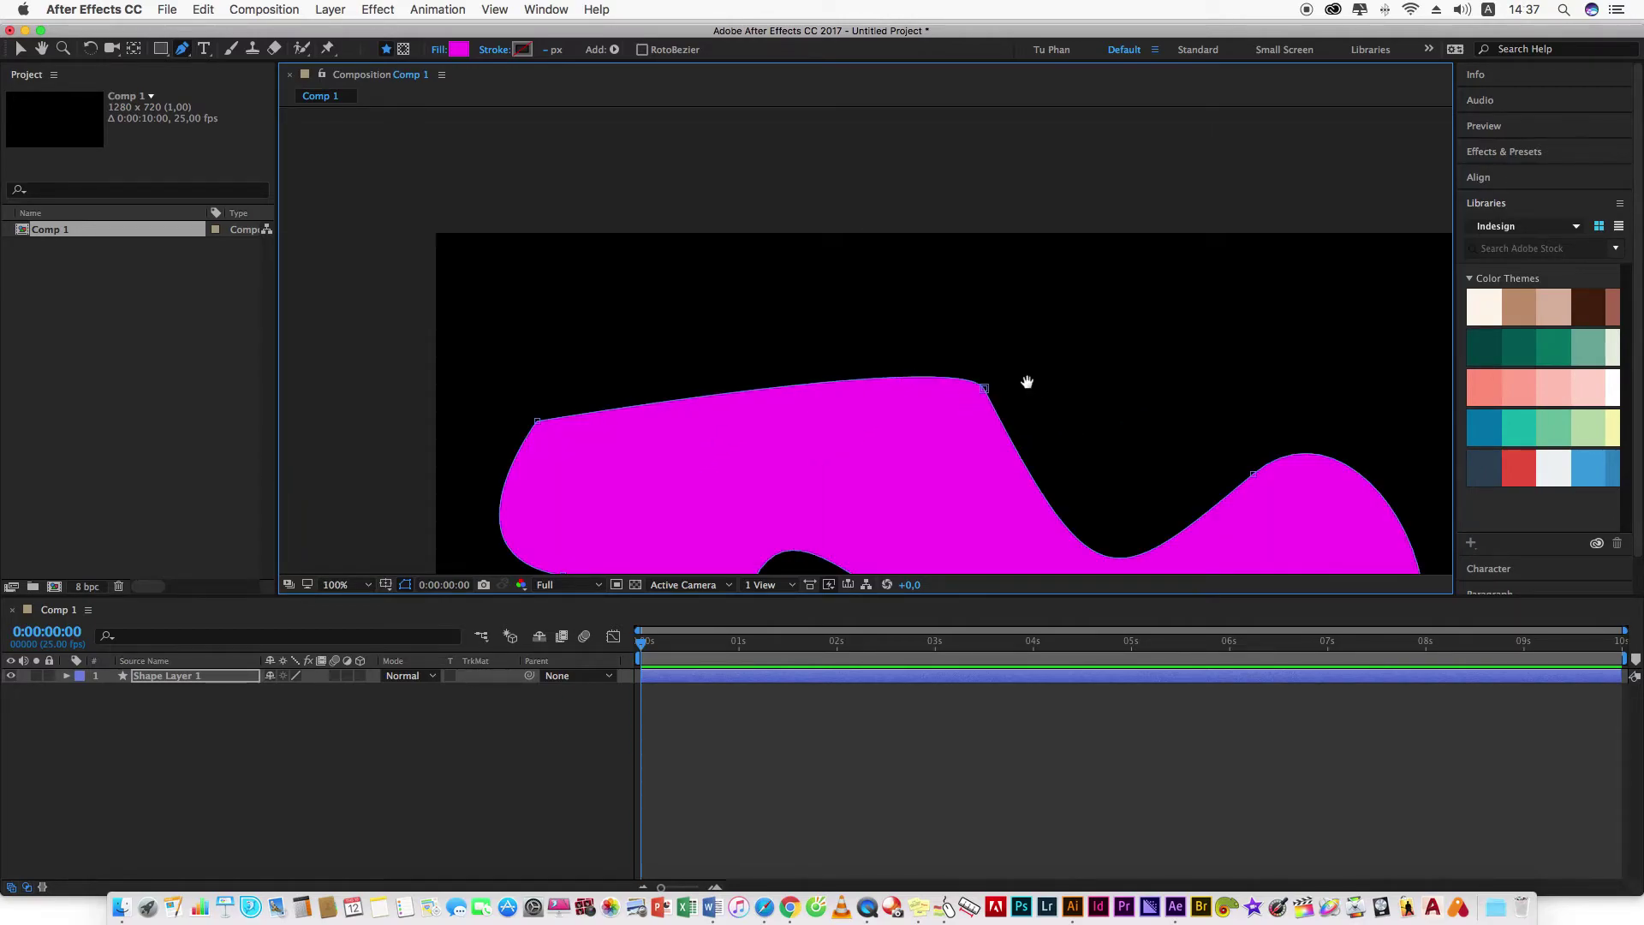
{"action": "left_click_drag", "start_coordinate": [1027, 382], "coordinate": [869, 203]}
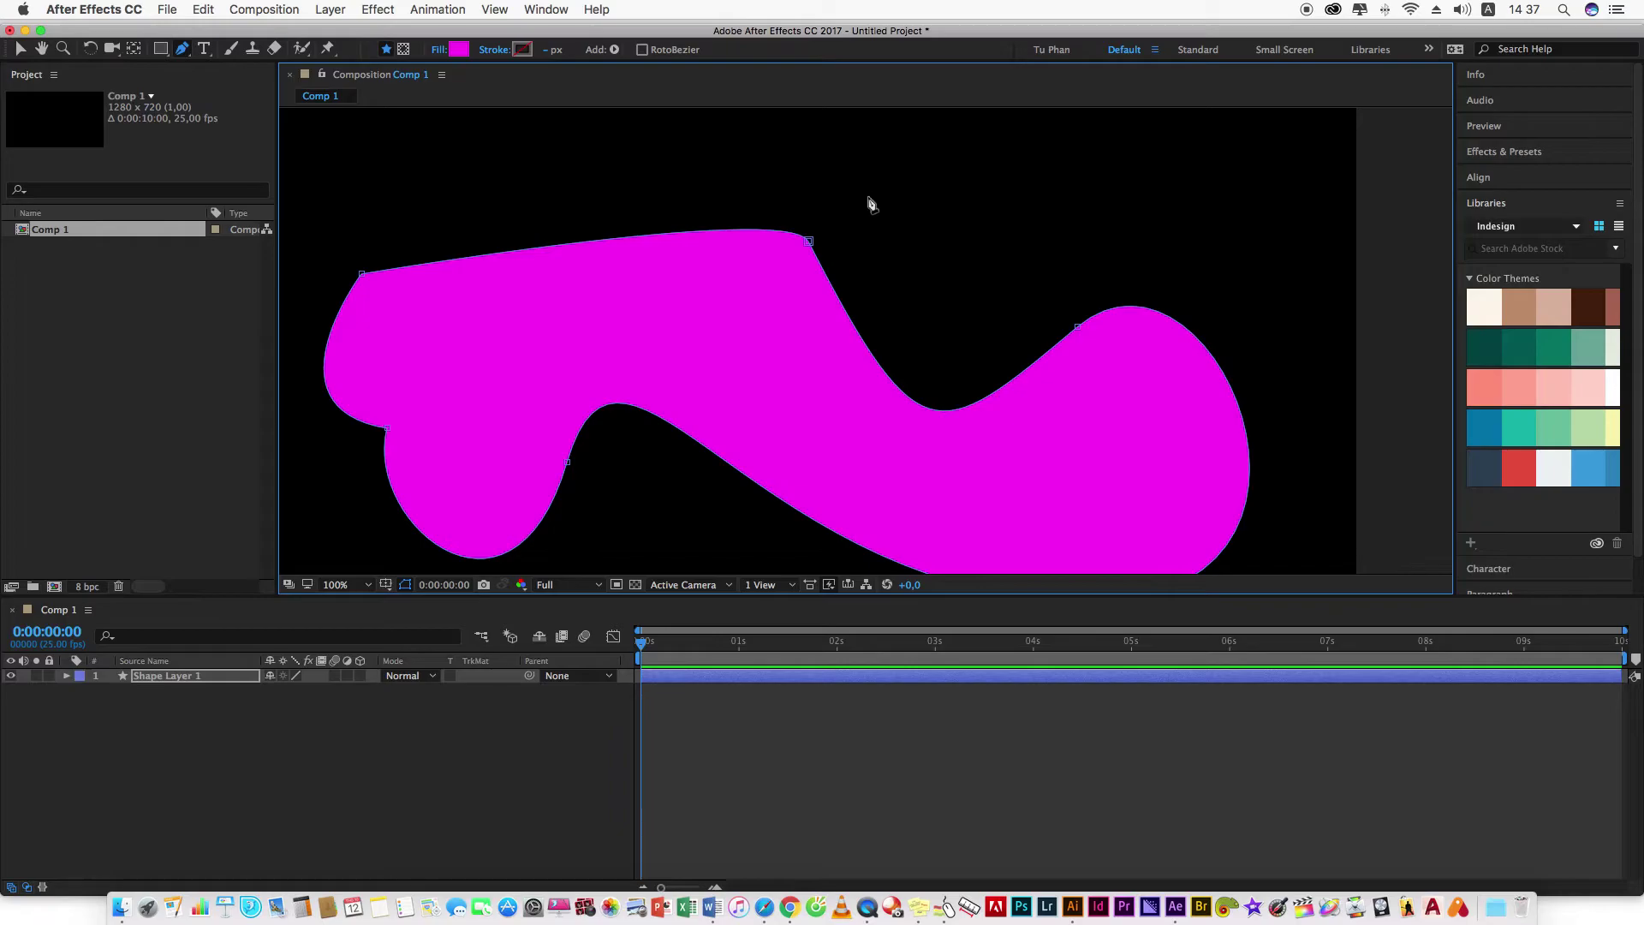
{"action": "mouse_move", "coordinate": [809, 242]}
{"action": "left_mouse_down"}
{"action": "mouse_move", "coordinate": [647, 152]}
{"action": "mouse_move", "coordinate": [805, 180]}
{"action": "left_mouse_up"}
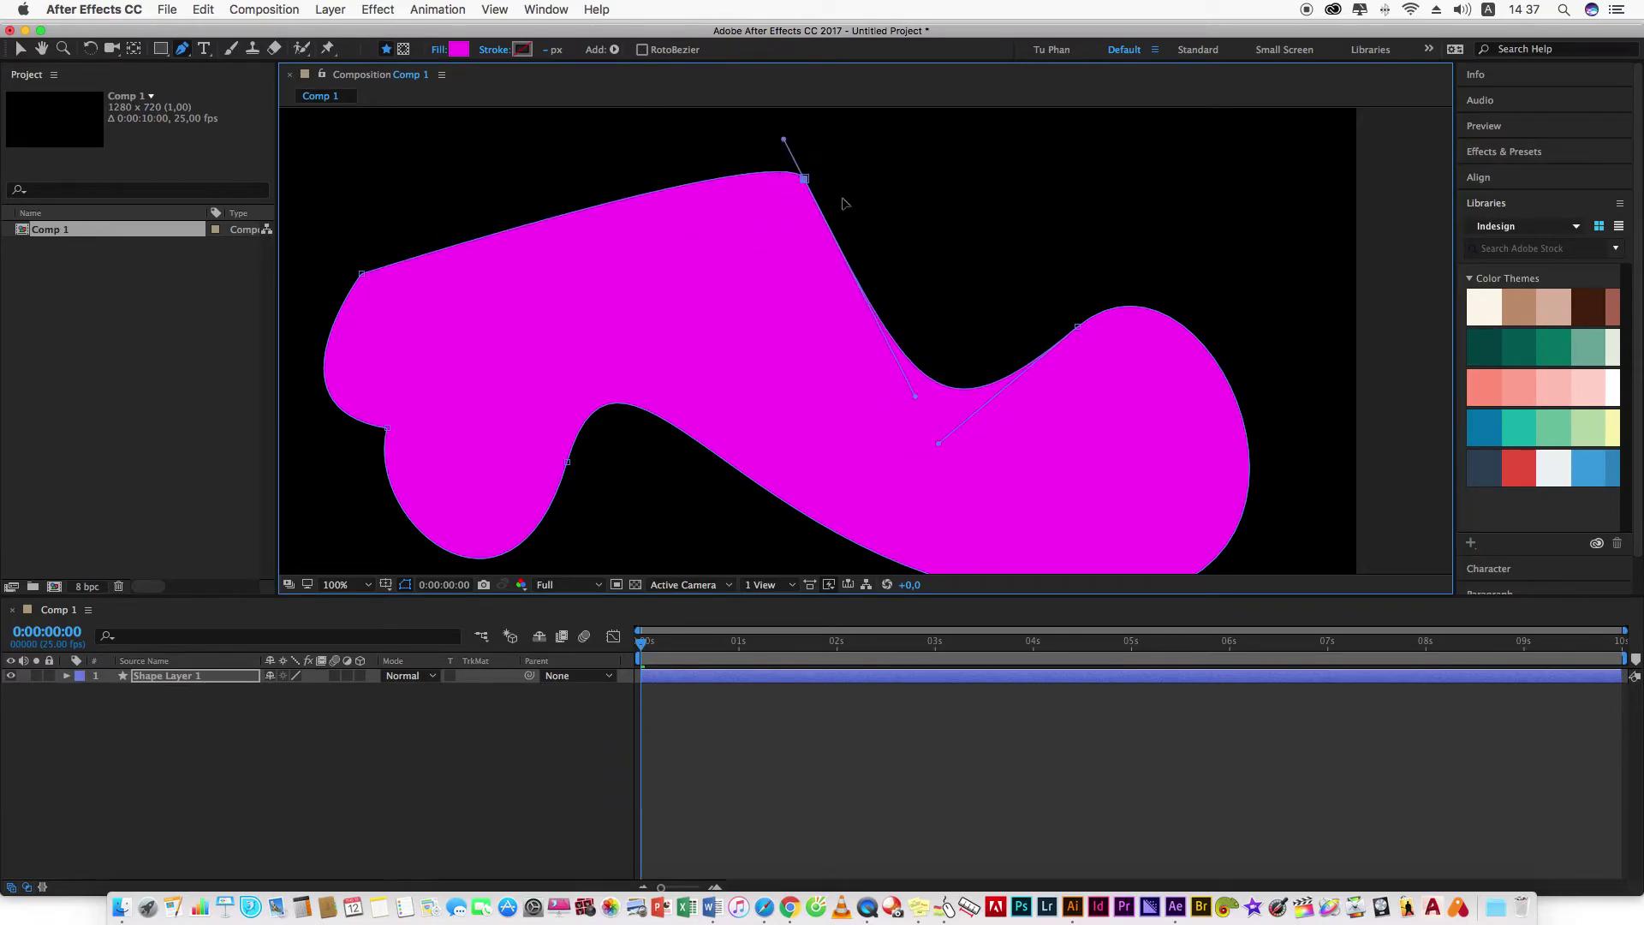
{"action": "left_click_drag", "start_coordinate": [1078, 329], "coordinate": [1040, 225]}
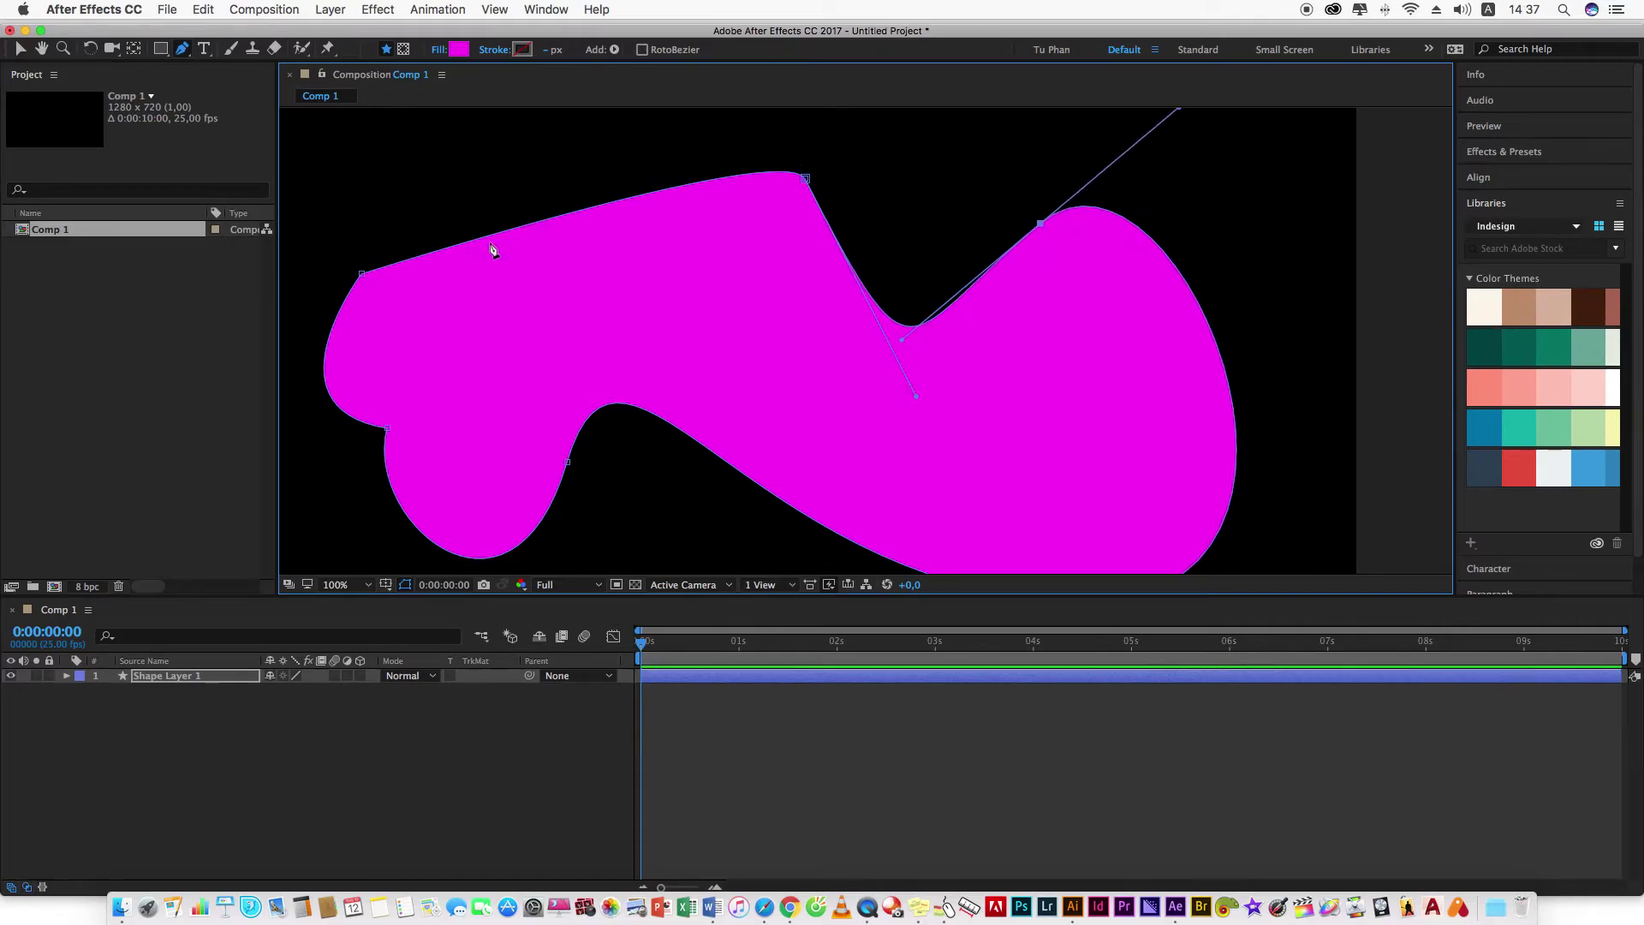
{"action": "left_click_drag", "start_coordinate": [362, 275], "coordinate": [438, 164]}
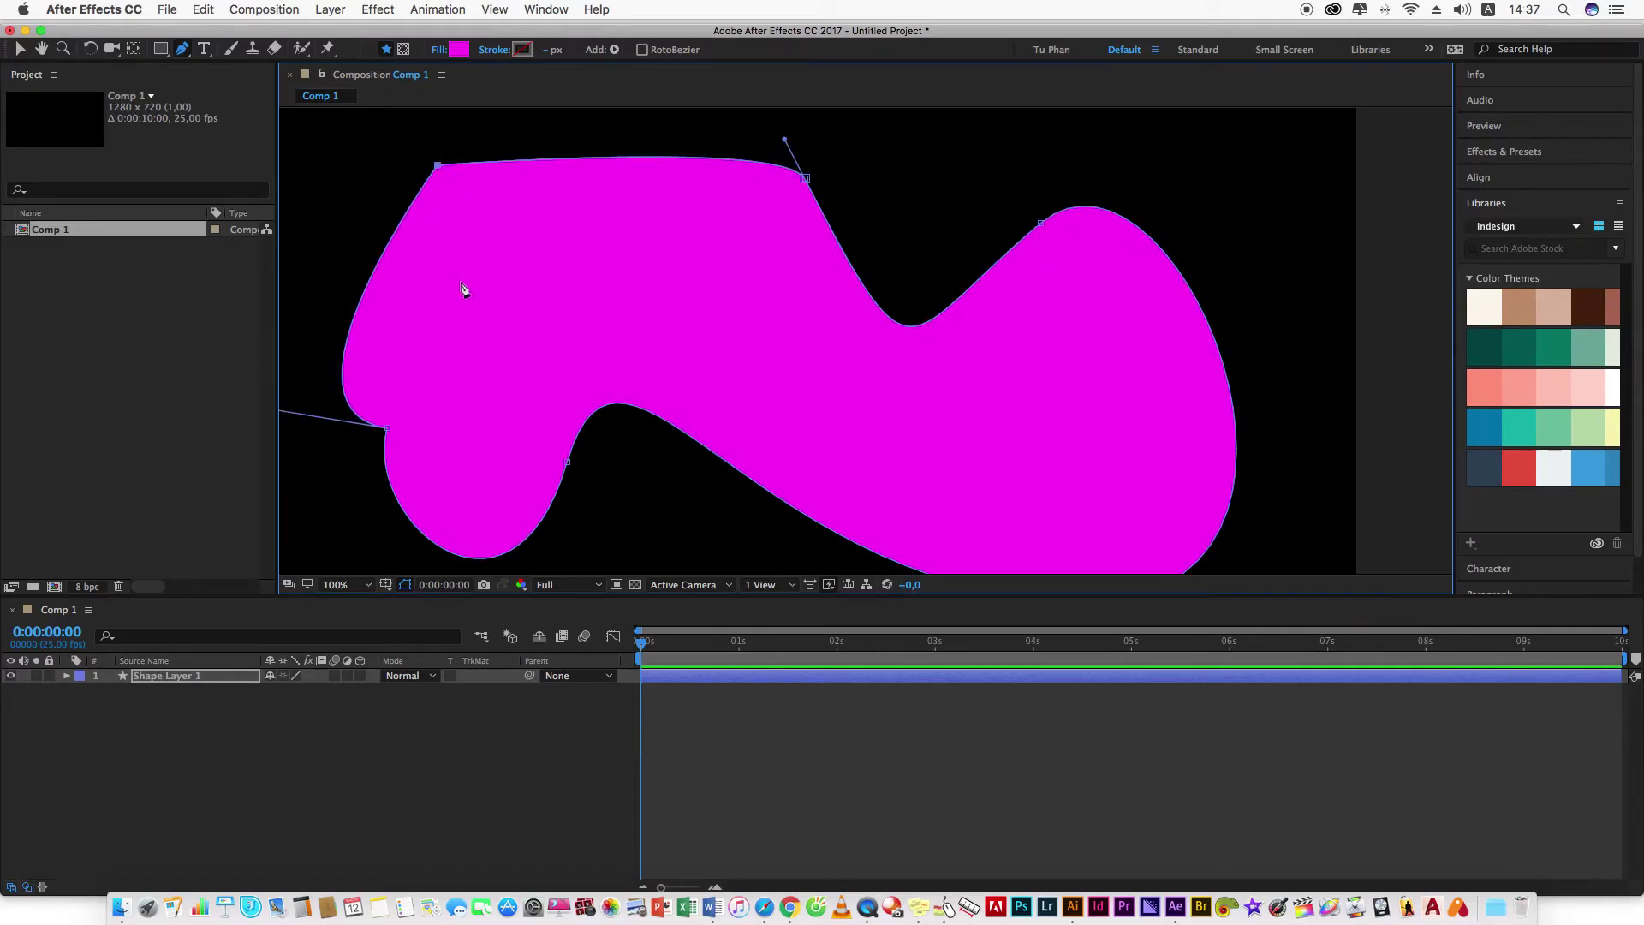
Pull the bottom vertex down-right and swing its handle to an upward-right slope.
{"action": "scroll", "coordinate": [838, 470], "scroll_direction": "right", "scroll_amount": 5}
{"action": "scroll", "coordinate": [838, 470], "scroll_direction": "down", "scroll_amount": 3}
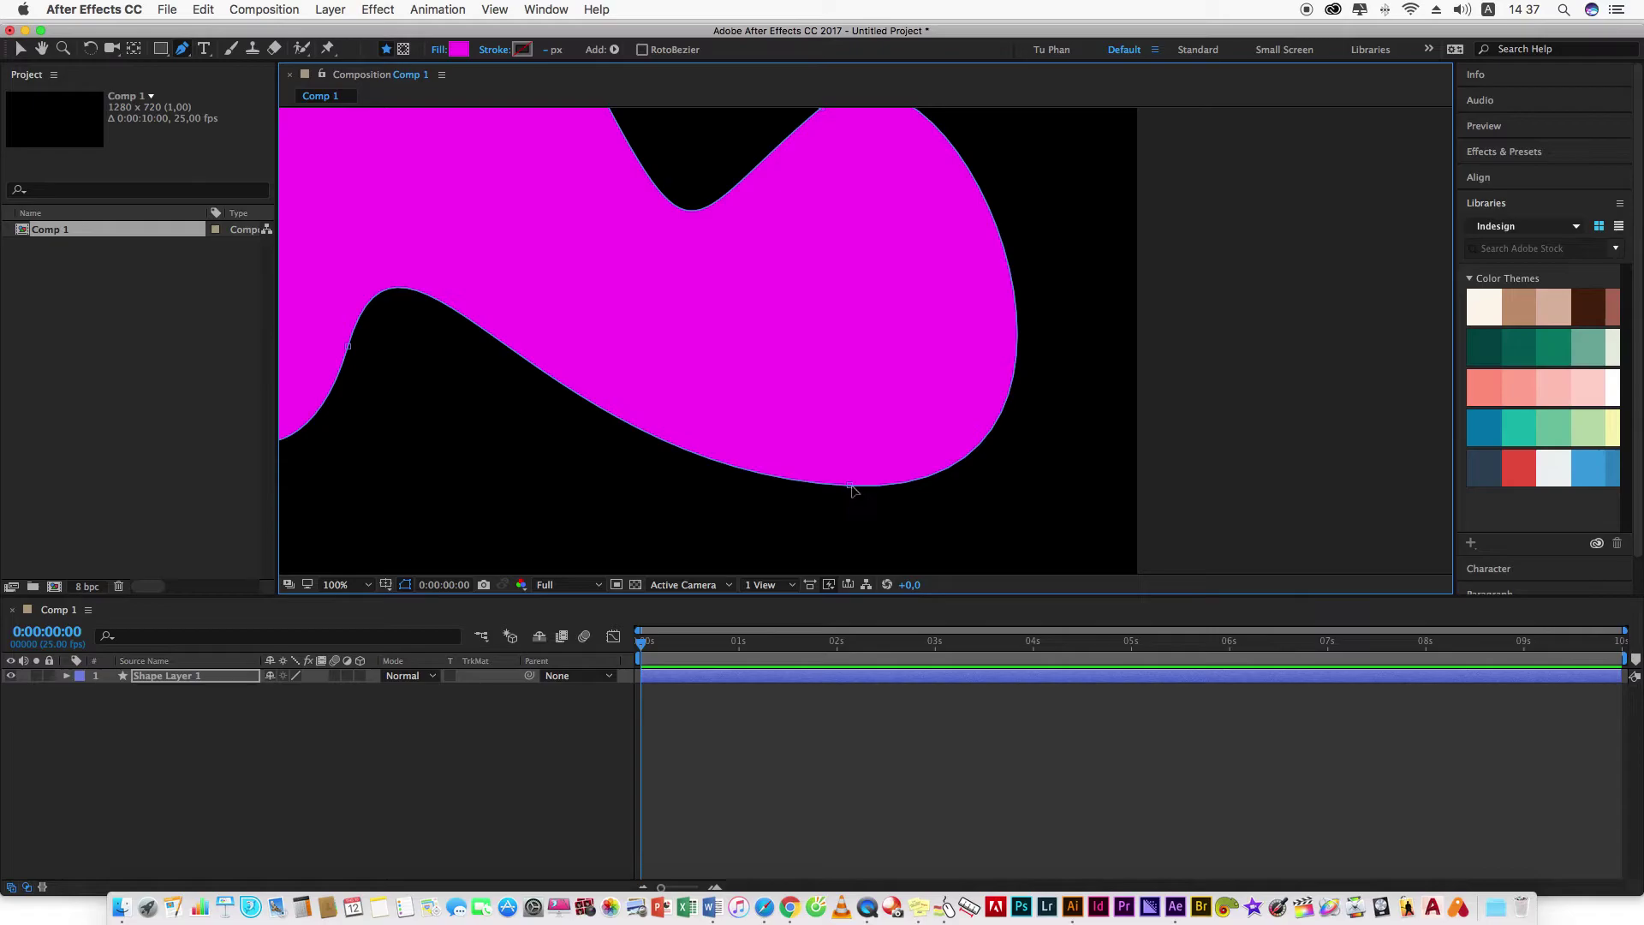
{"action": "left_click_drag", "start_coordinate": [850, 486], "coordinate": [929, 533]}
{"action": "scroll", "coordinate": [856, 510], "scroll_direction": "down", "scroll_amount": 4}
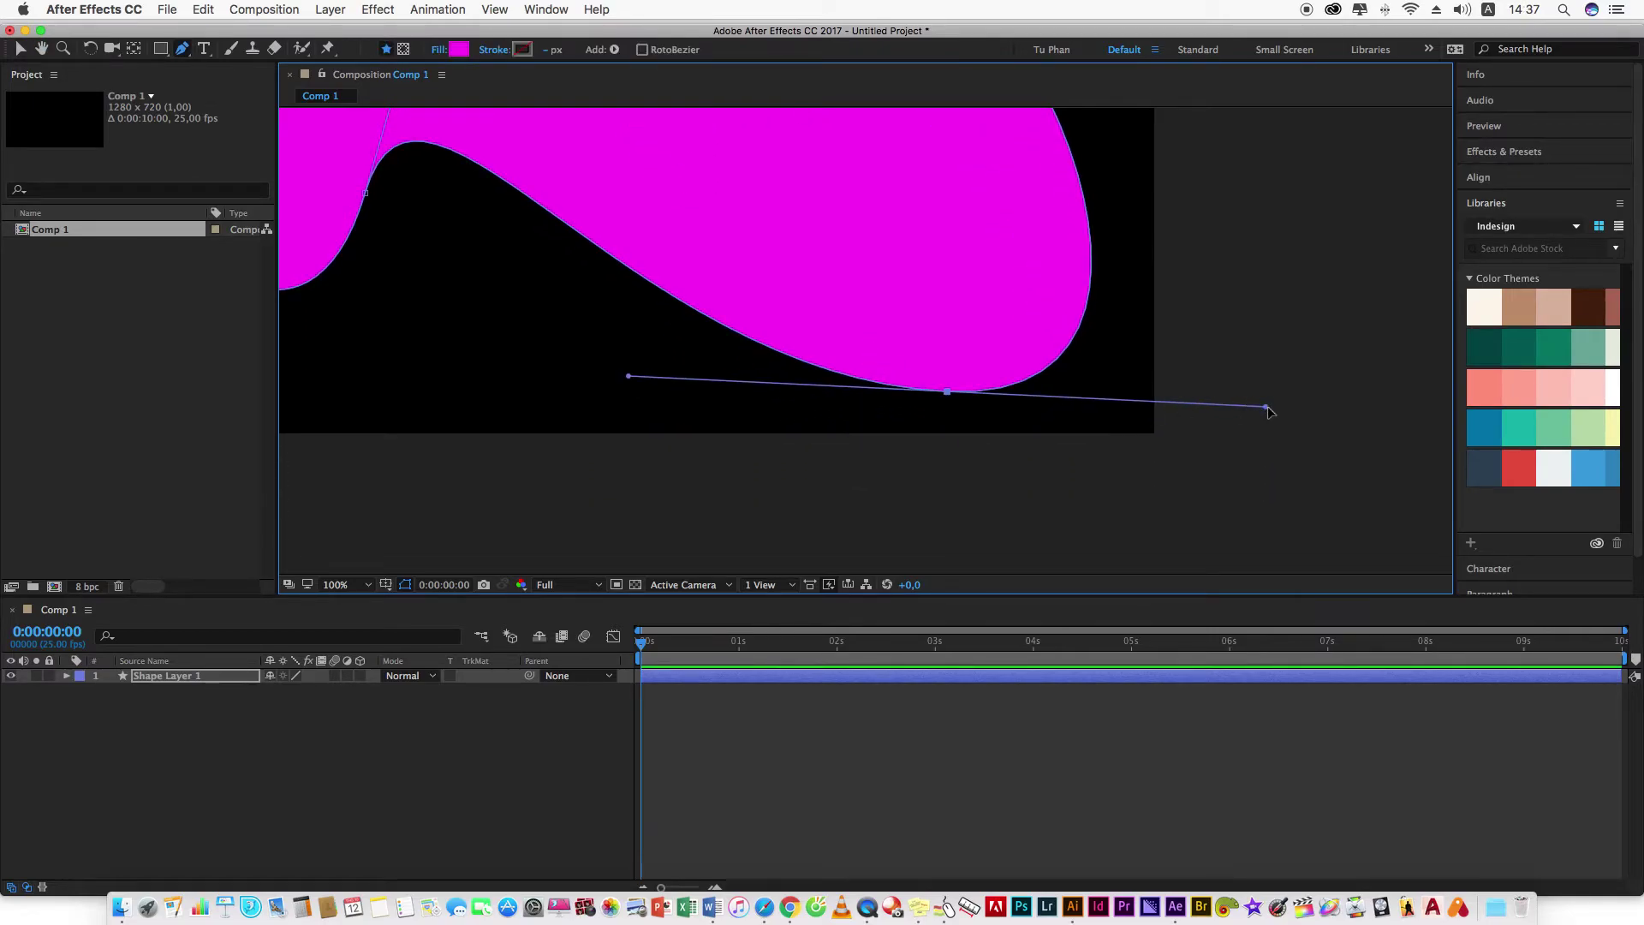
{"action": "mouse_move", "coordinate": [1268, 411]}
{"action": "left_mouse_down"}
{"action": "mouse_move", "coordinate": [1161, 530]}
{"action": "mouse_move", "coordinate": [1190, 300]}
{"action": "mouse_move", "coordinate": [1207, 398]}
{"action": "left_mouse_up"}
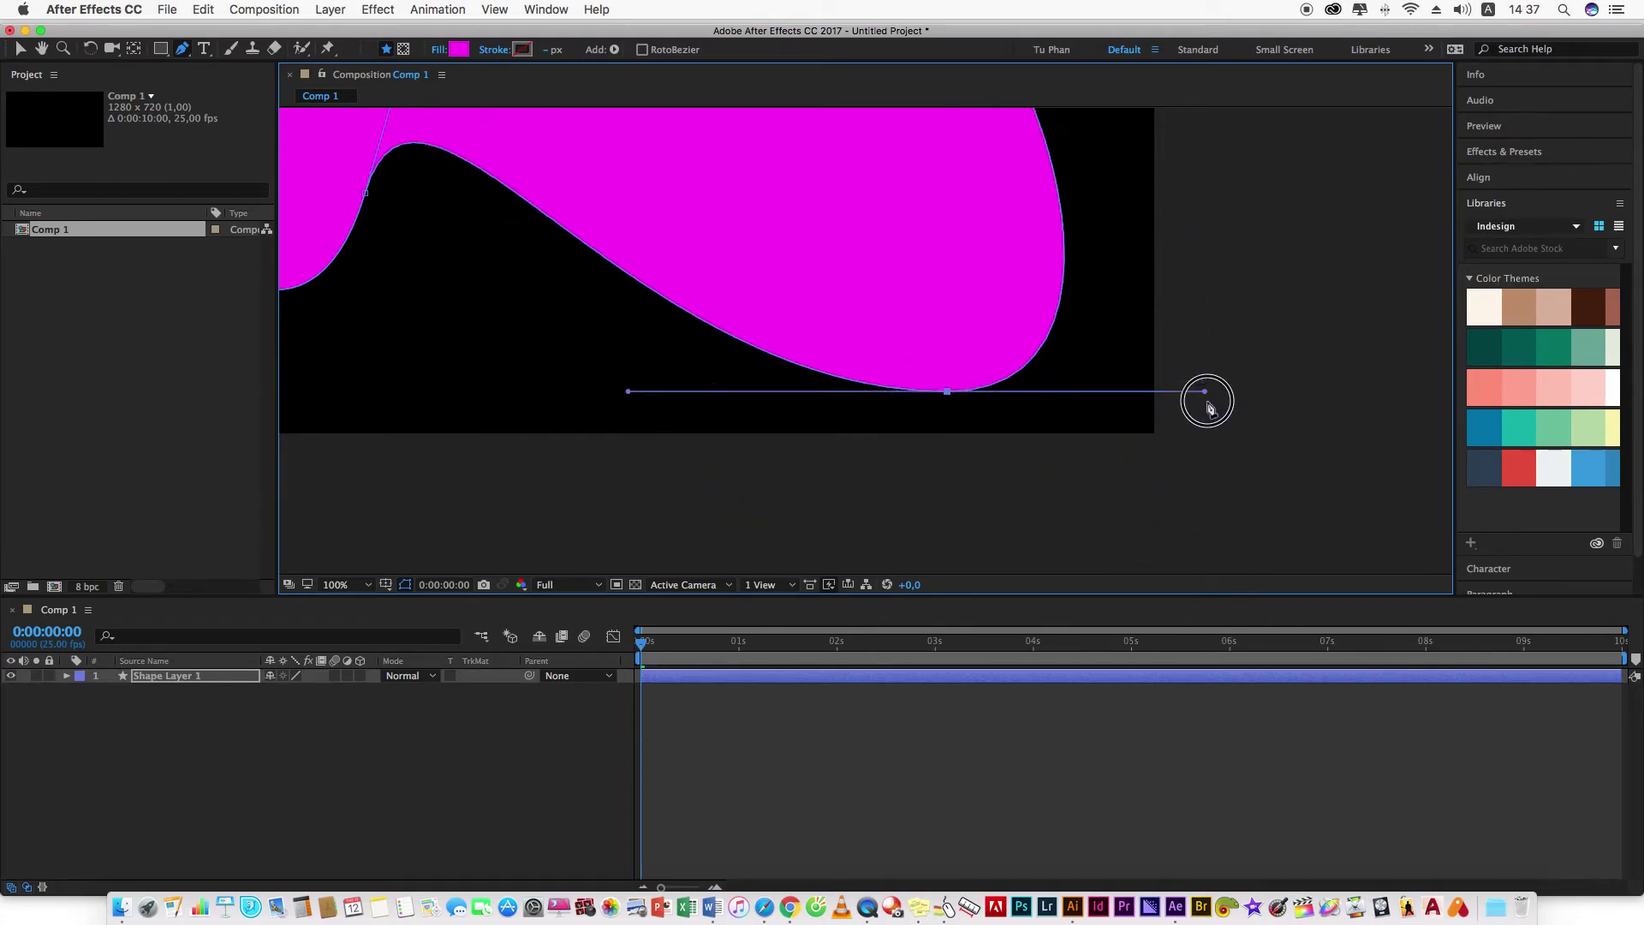
{"action": "left_click_drag", "start_coordinate": [1207, 398], "coordinate": [1177, 367]}
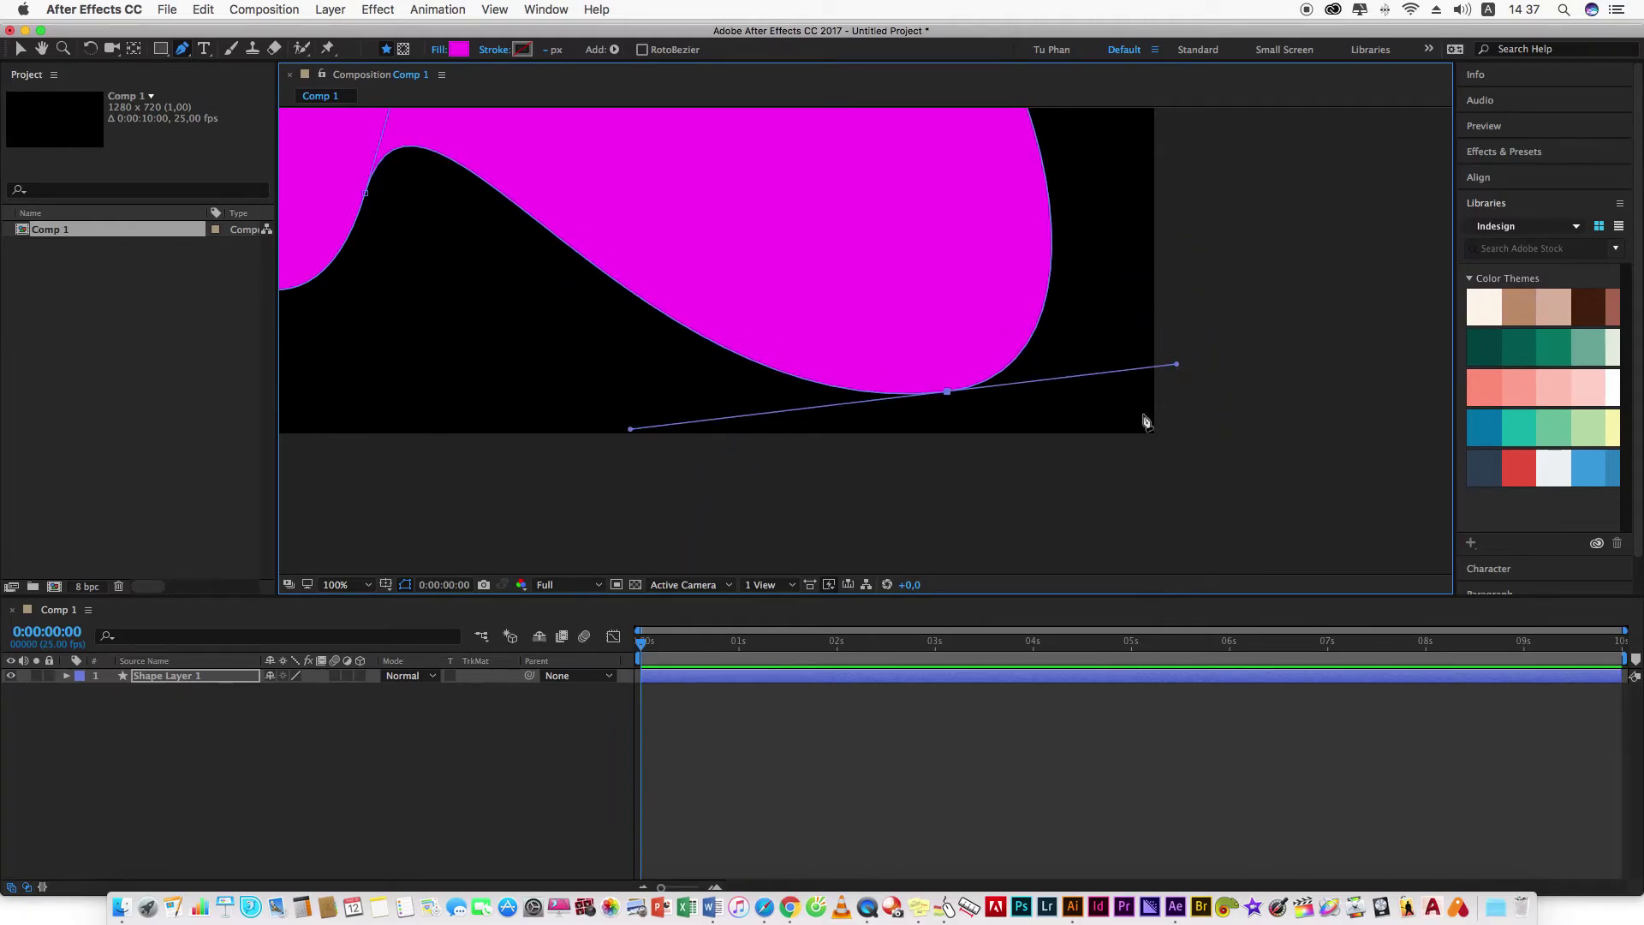
{"action": "left_click", "coordinate": [919, 906]}
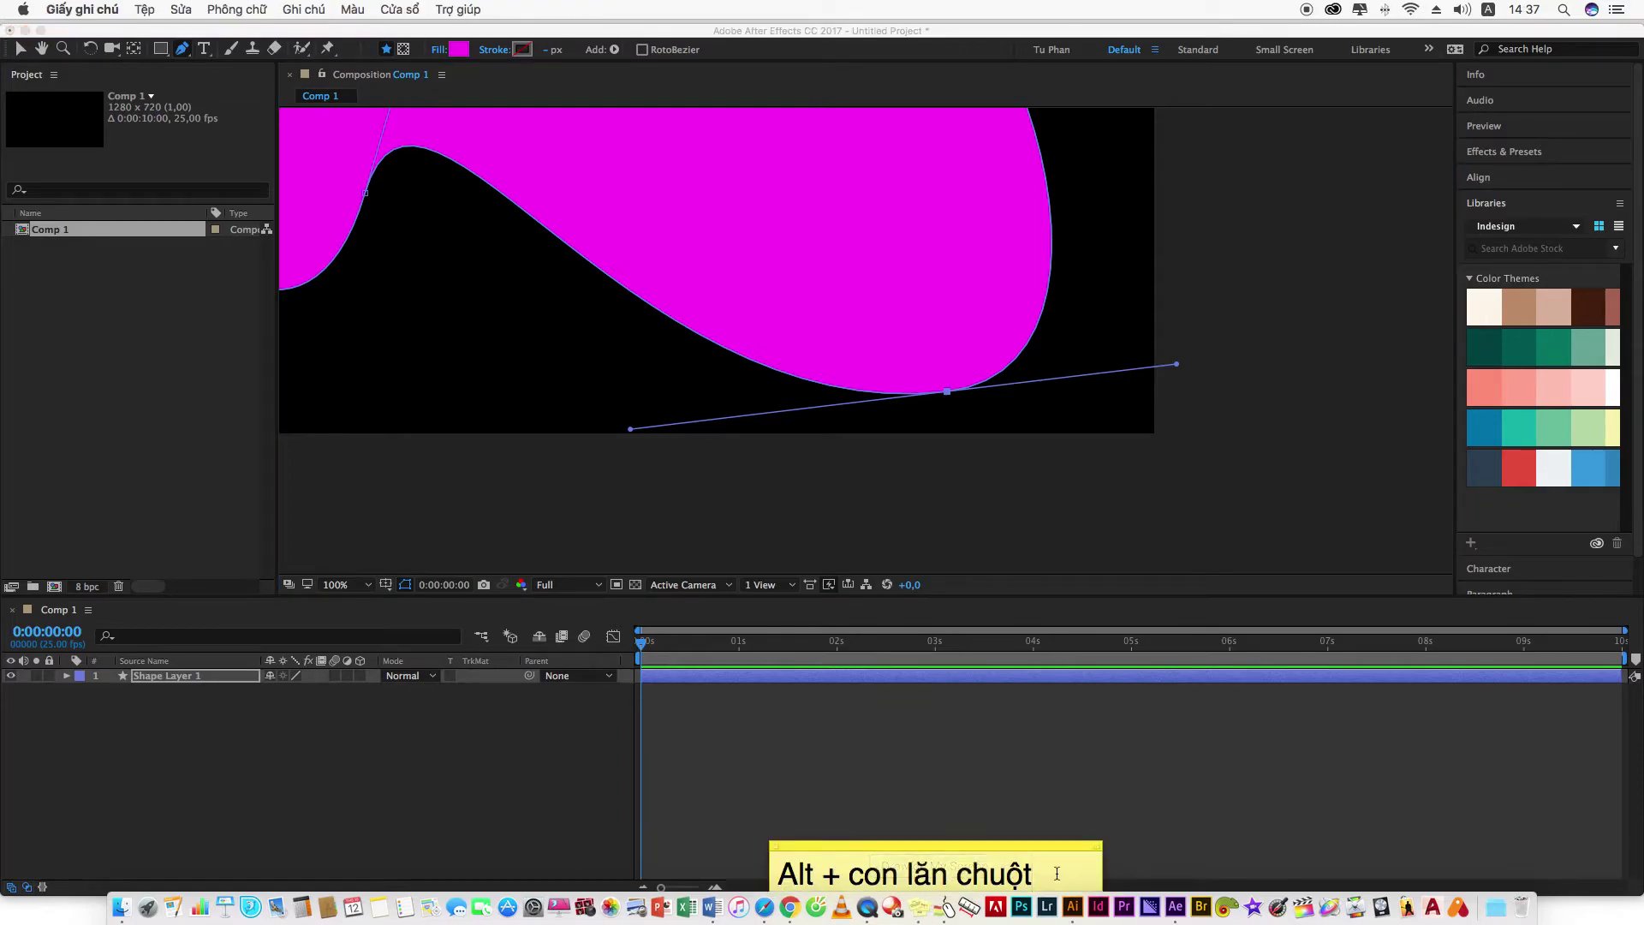
In the Stickies note, delete 'lăn chuột' and start replacing 'Alt' with 'Ct'.
{"action": "left_click_drag", "start_coordinate": [1034, 873], "coordinate": [820, 873]}
{"action": "key", "text": "BackSpace"}
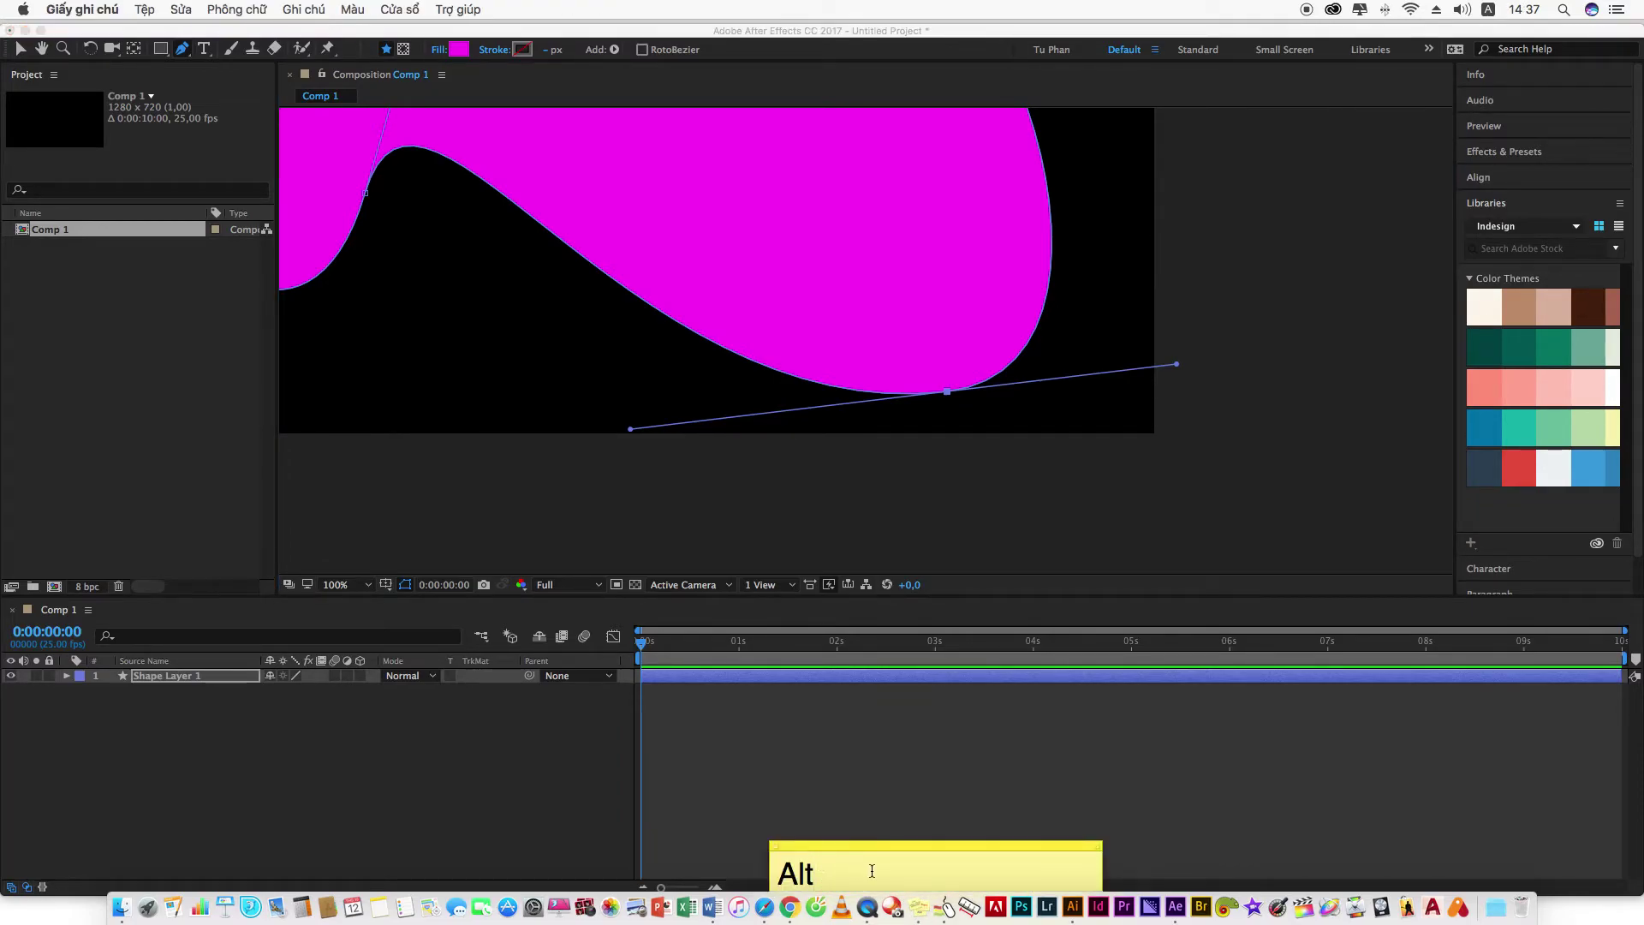
{"action": "left_click_drag", "start_coordinate": [872, 870], "coordinate": [760, 871]}
{"action": "type", "text": "Ctrl"}
{"action": "left_click", "coordinate": [1124, 601]}
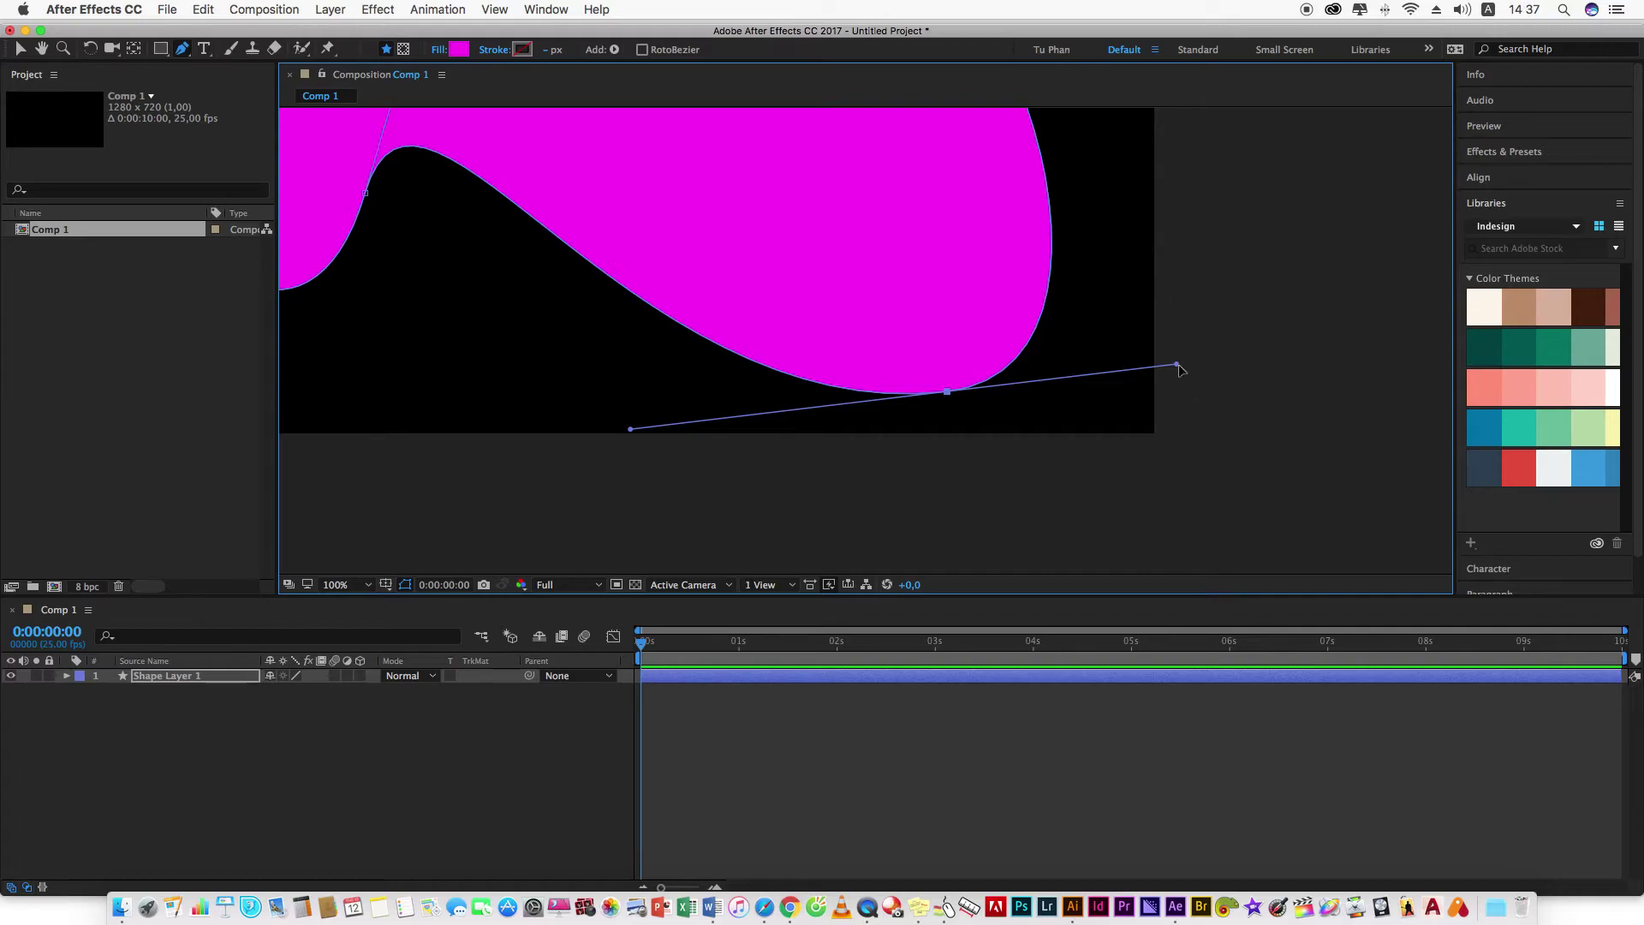
Adjust the bottom vertices' Bezier handles to round the lower edge and bulge the right side outward.
{"action": "left_click_drag", "start_coordinate": [1177, 366], "coordinate": [1187, 488]}
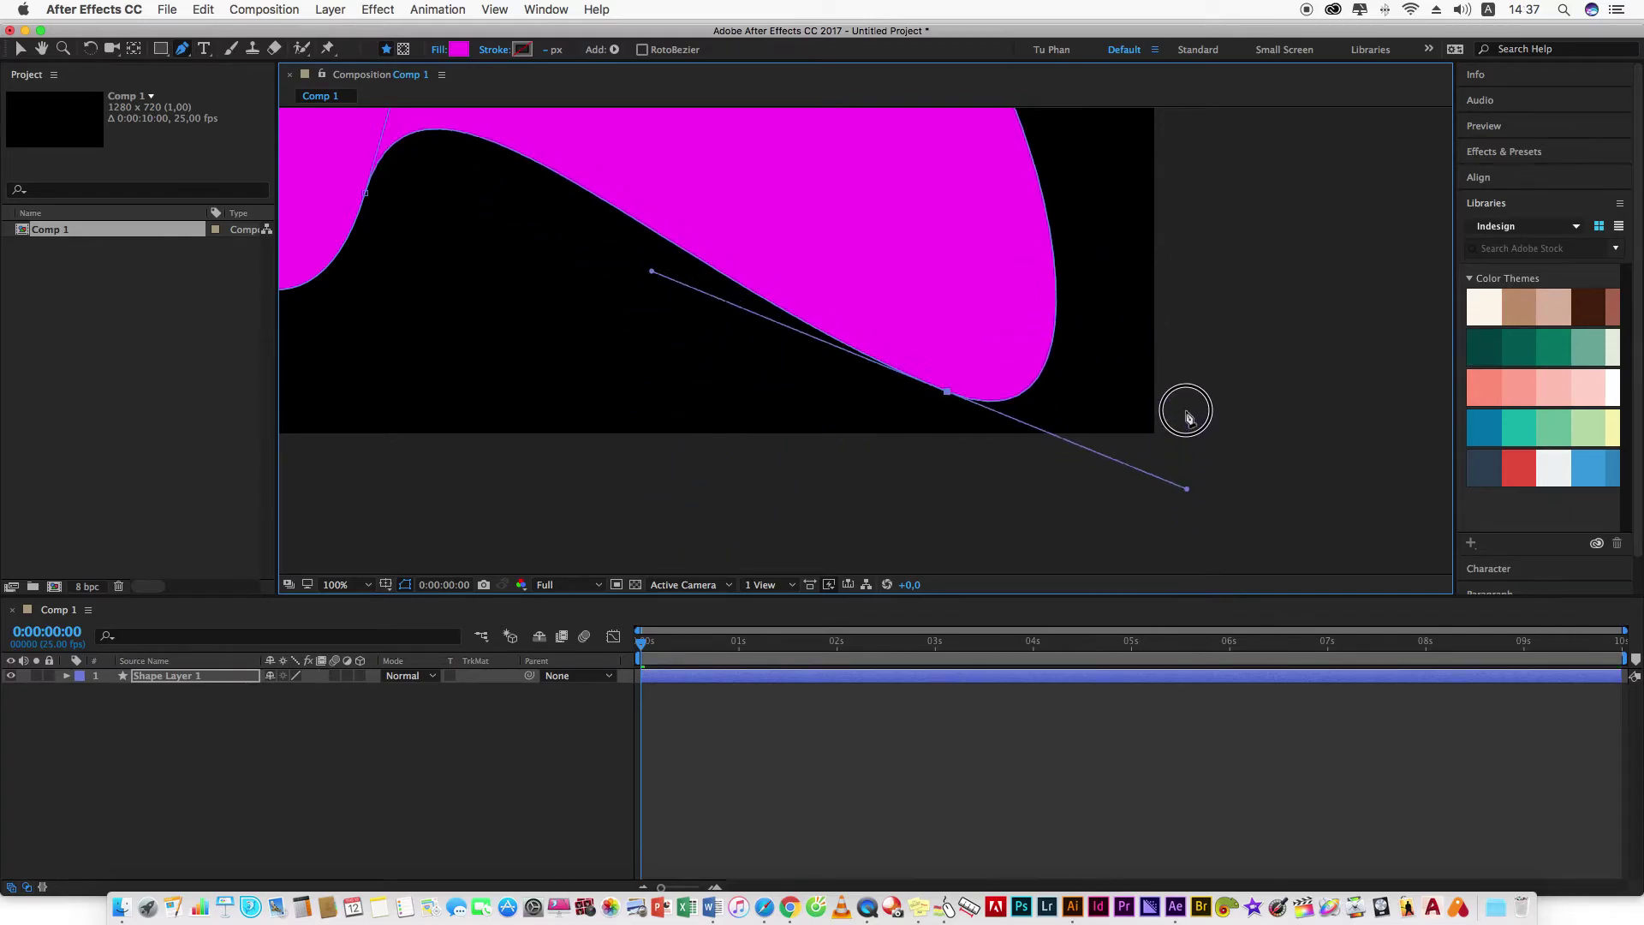
{"action": "left_click_drag", "start_coordinate": [1188, 417], "coordinate": [1162, 371]}
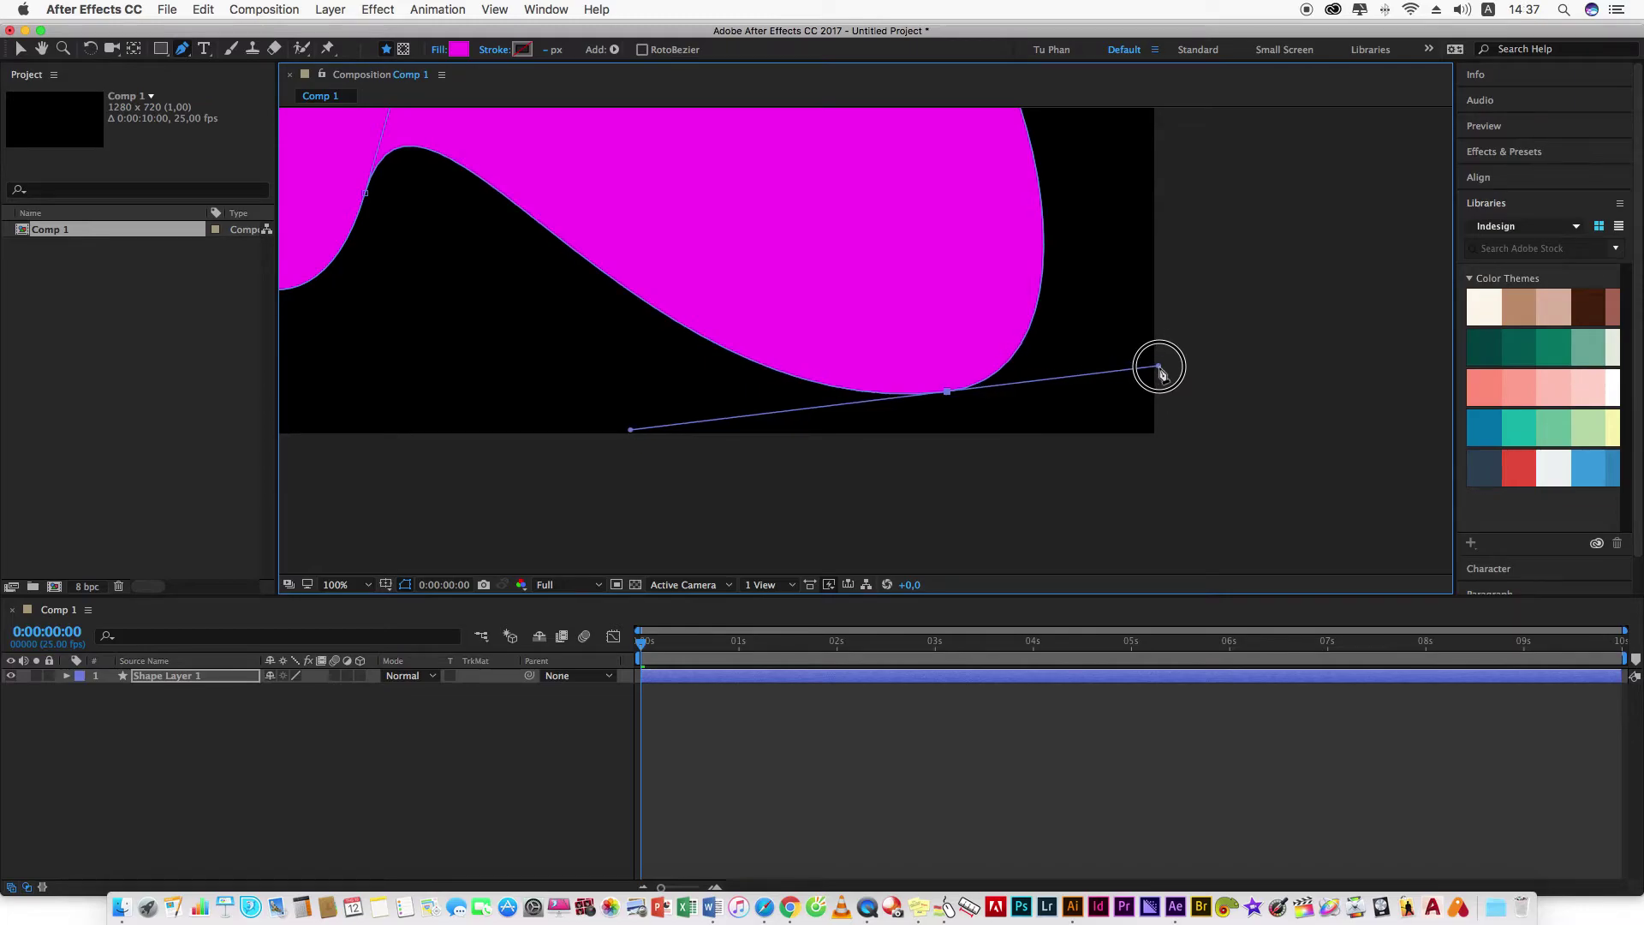
{"action": "left_click_drag", "start_coordinate": [1162, 371], "coordinate": [1049, 208]}
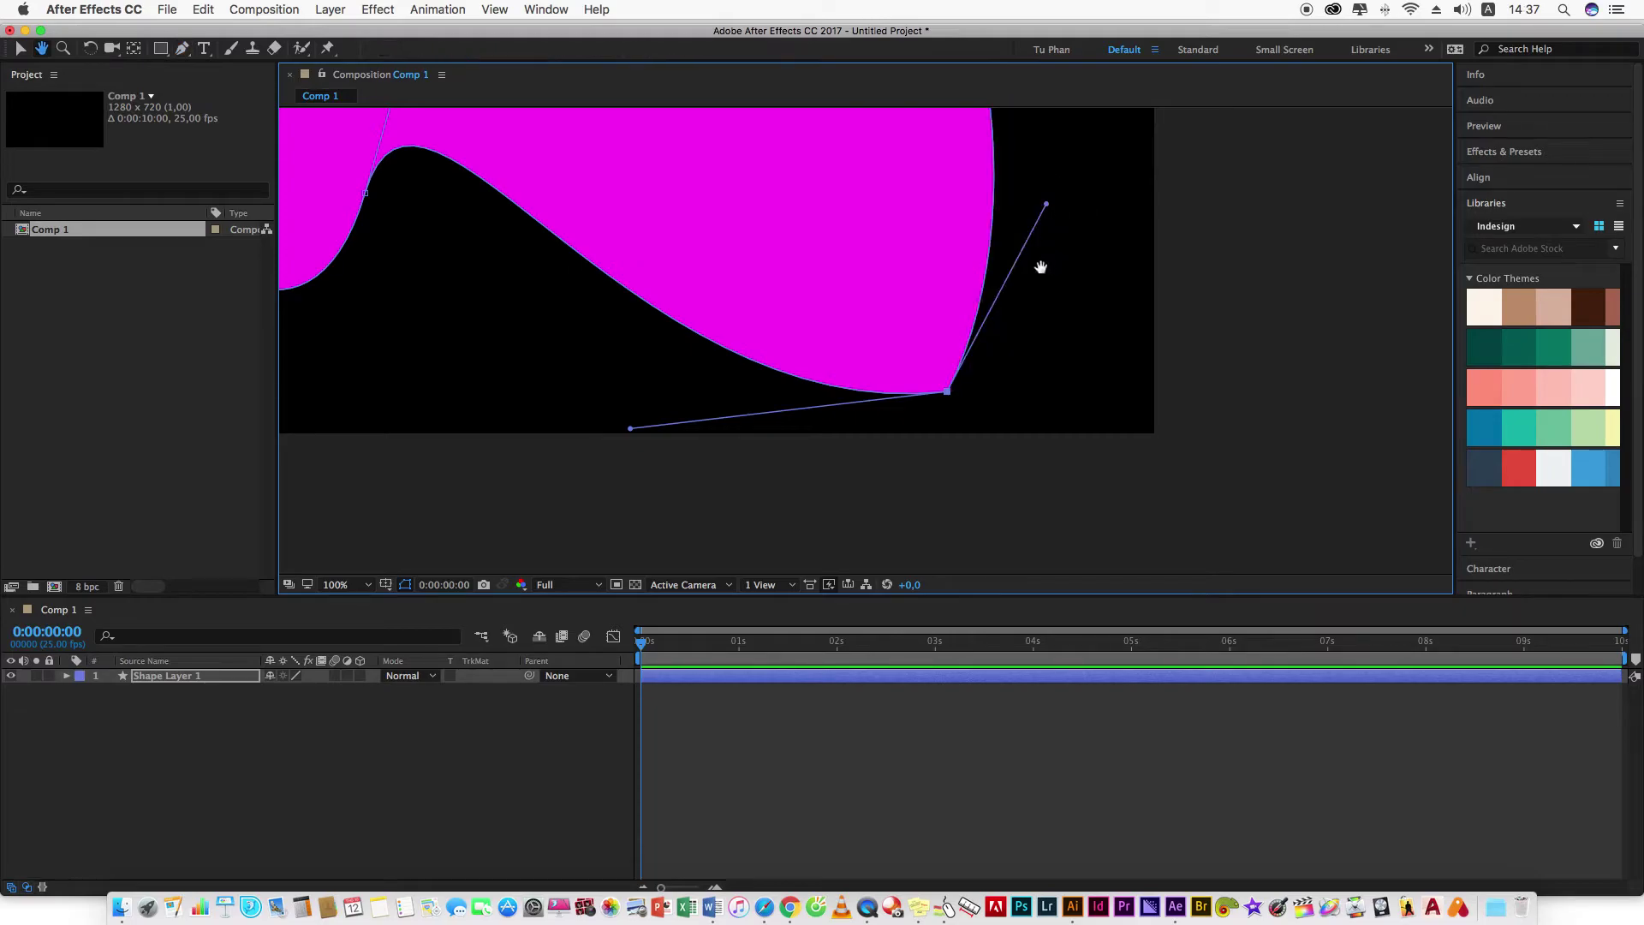
{"action": "scroll", "coordinate": [1041, 263], "scroll_direction": "up", "scroll_amount": 5}
{"action": "scroll", "coordinate": [881, 429], "scroll_direction": "down", "scroll_amount": 2}
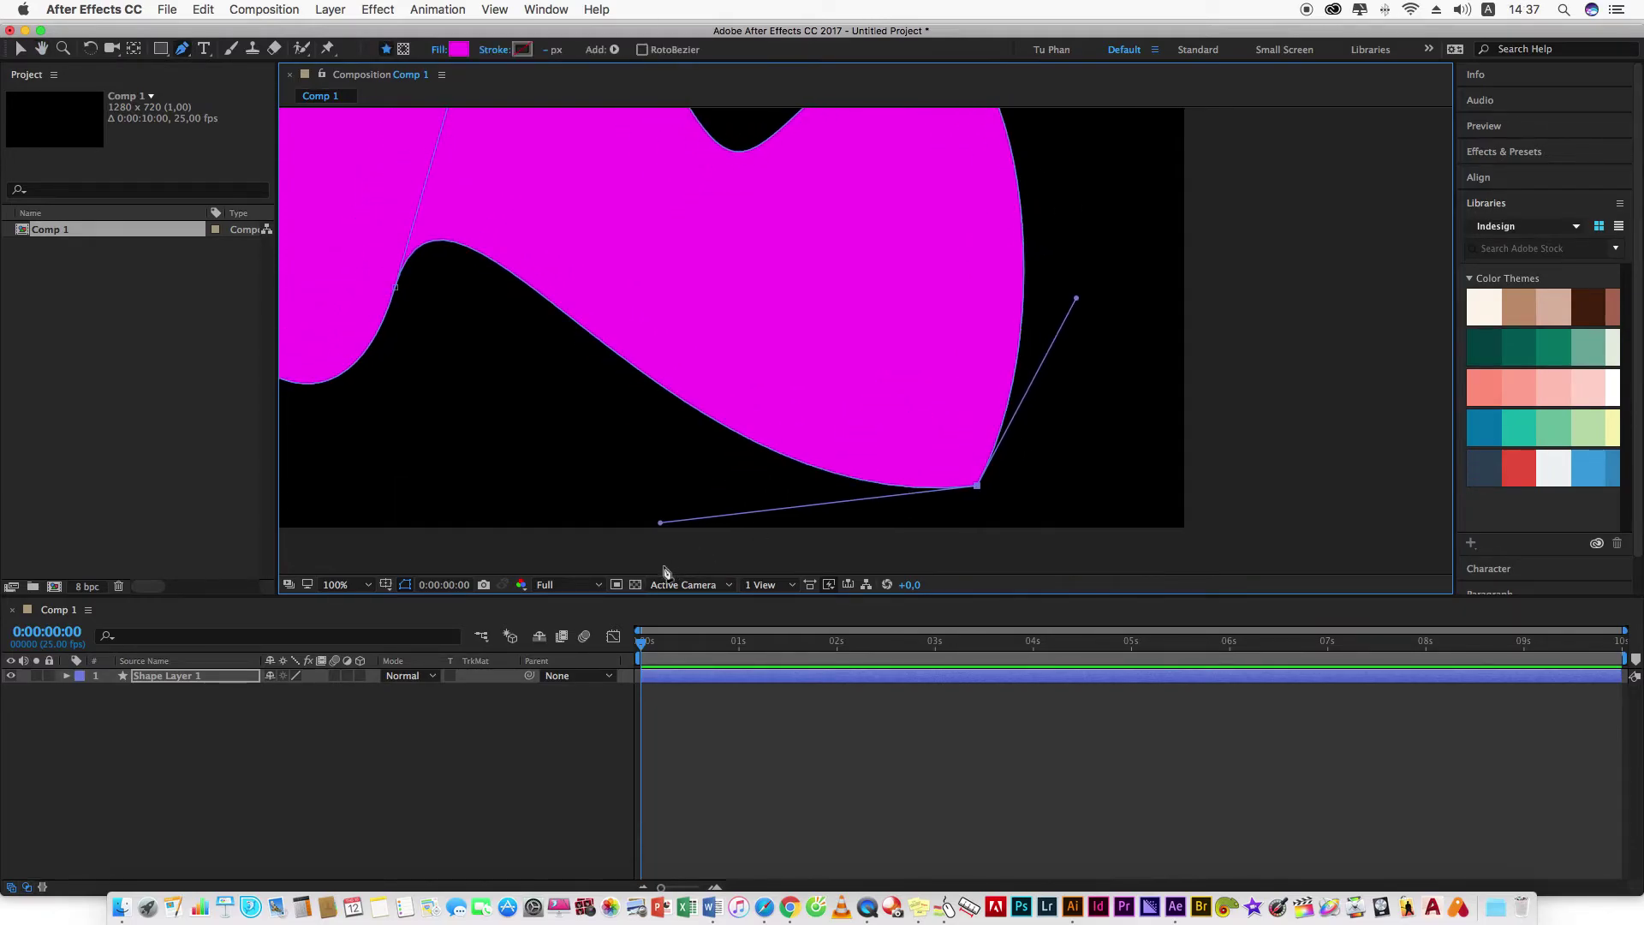
{"action": "left_click_drag", "start_coordinate": [660, 524], "coordinate": [641, 591]}
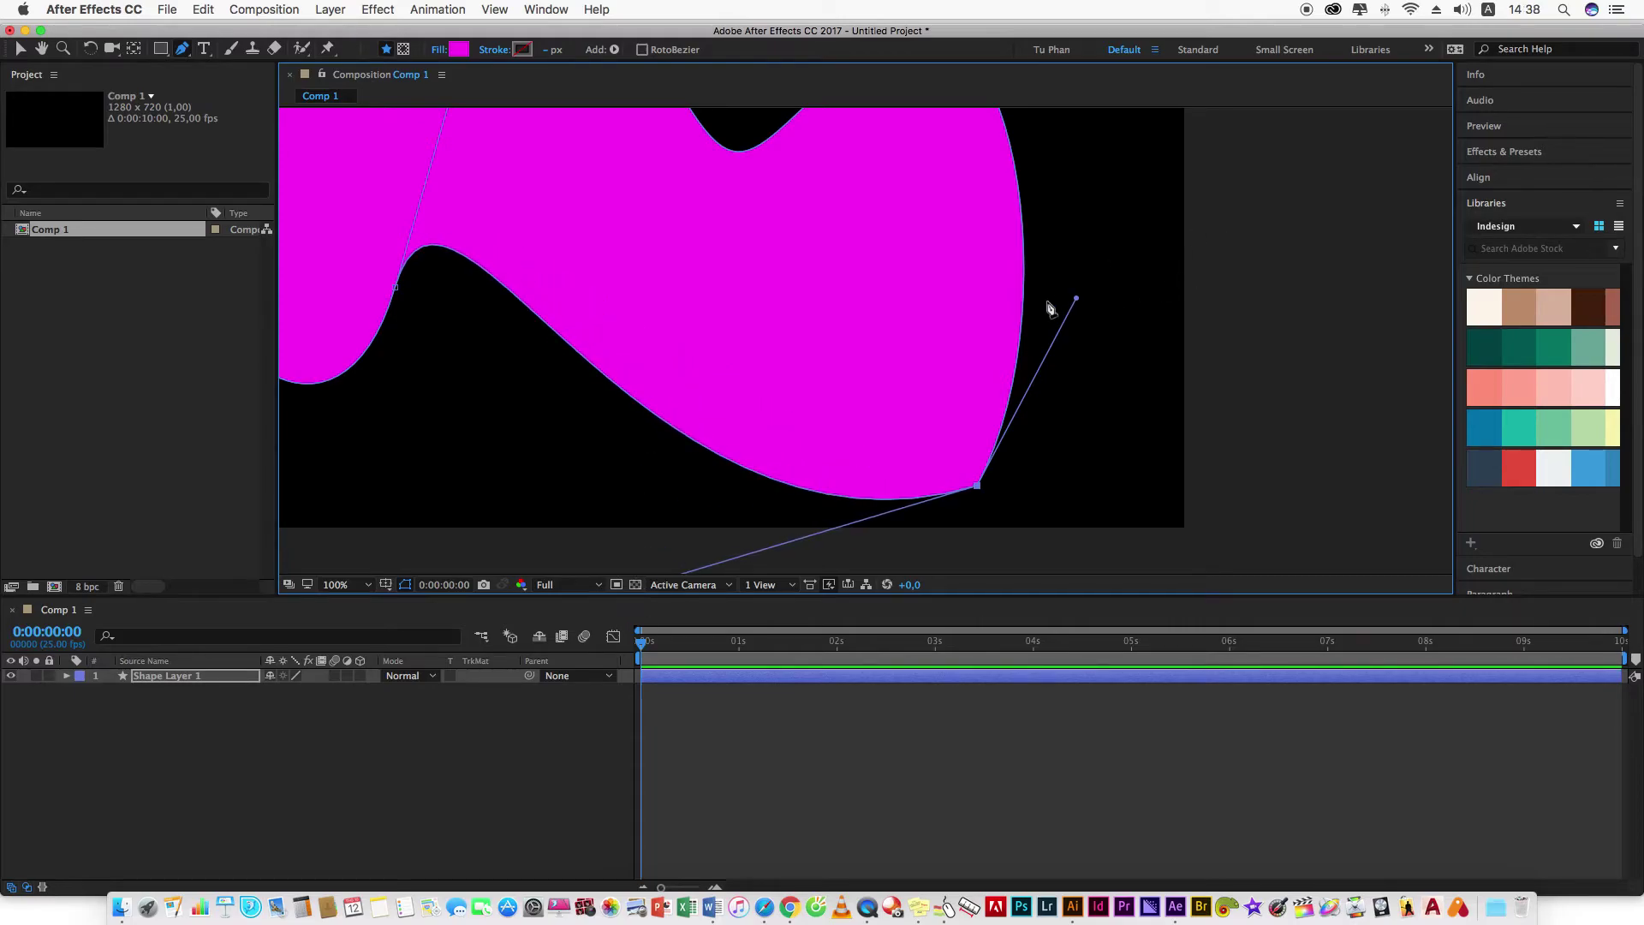
{"action": "mouse_move", "coordinate": [1076, 298]}
{"action": "left_mouse_down"}
{"action": "mouse_move", "coordinate": [1250, 497]}
{"action": "mouse_move", "coordinate": [1214, 377]}
{"action": "left_mouse_up"}
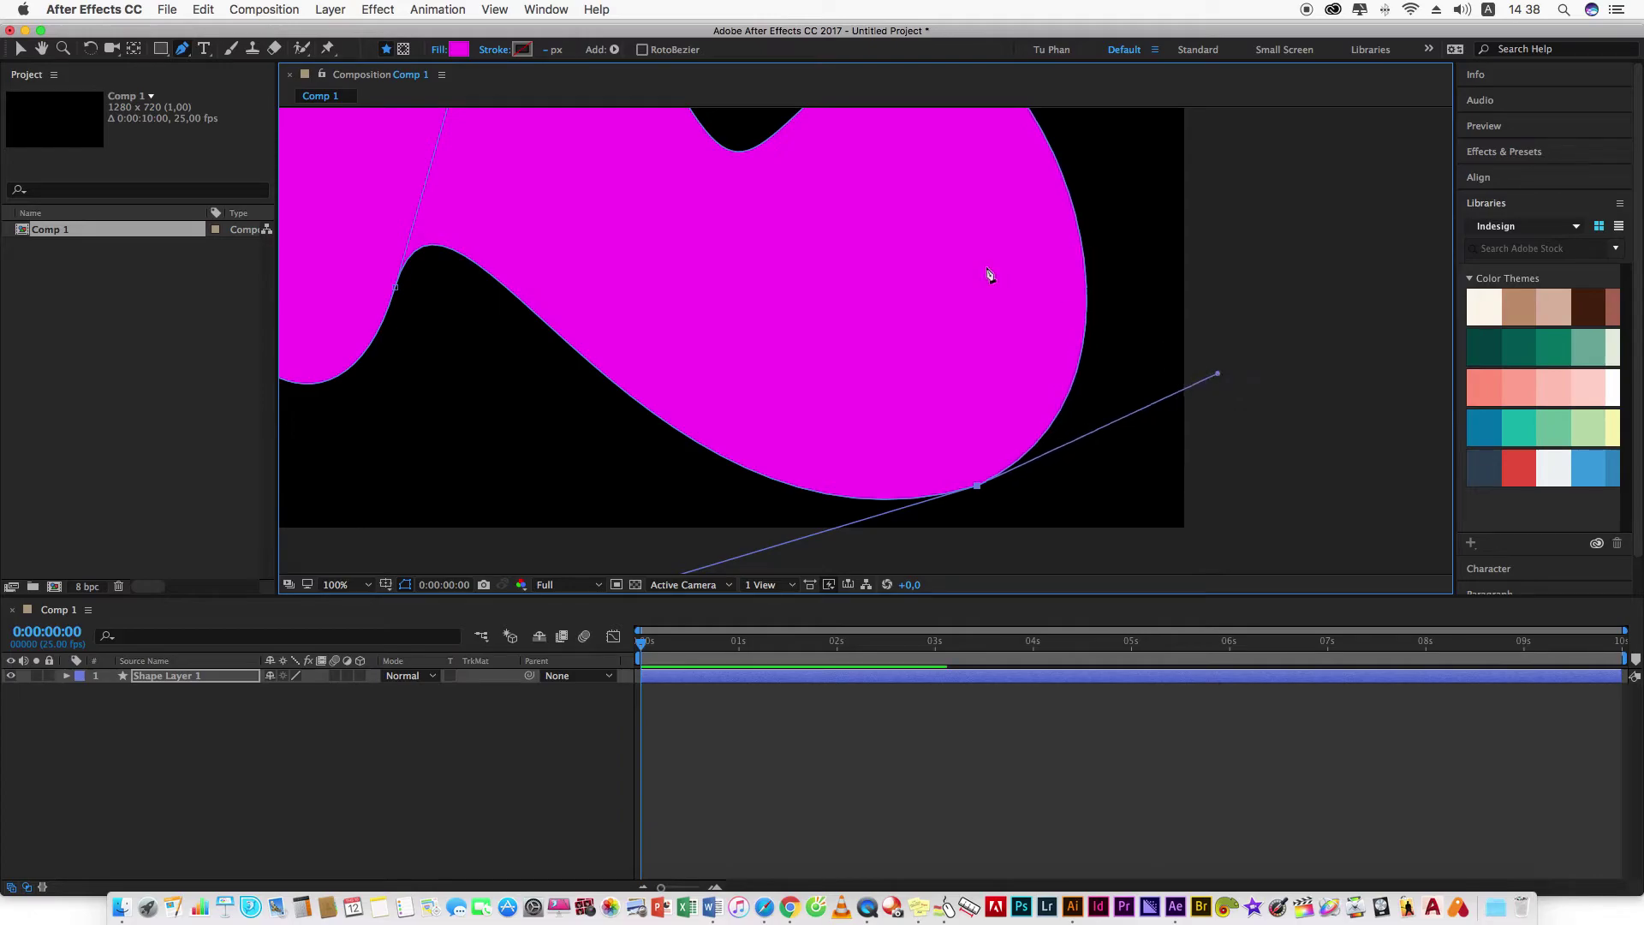
{"action": "scroll", "coordinate": [932, 357], "scroll_direction": "down", "scroll_amount": 2}
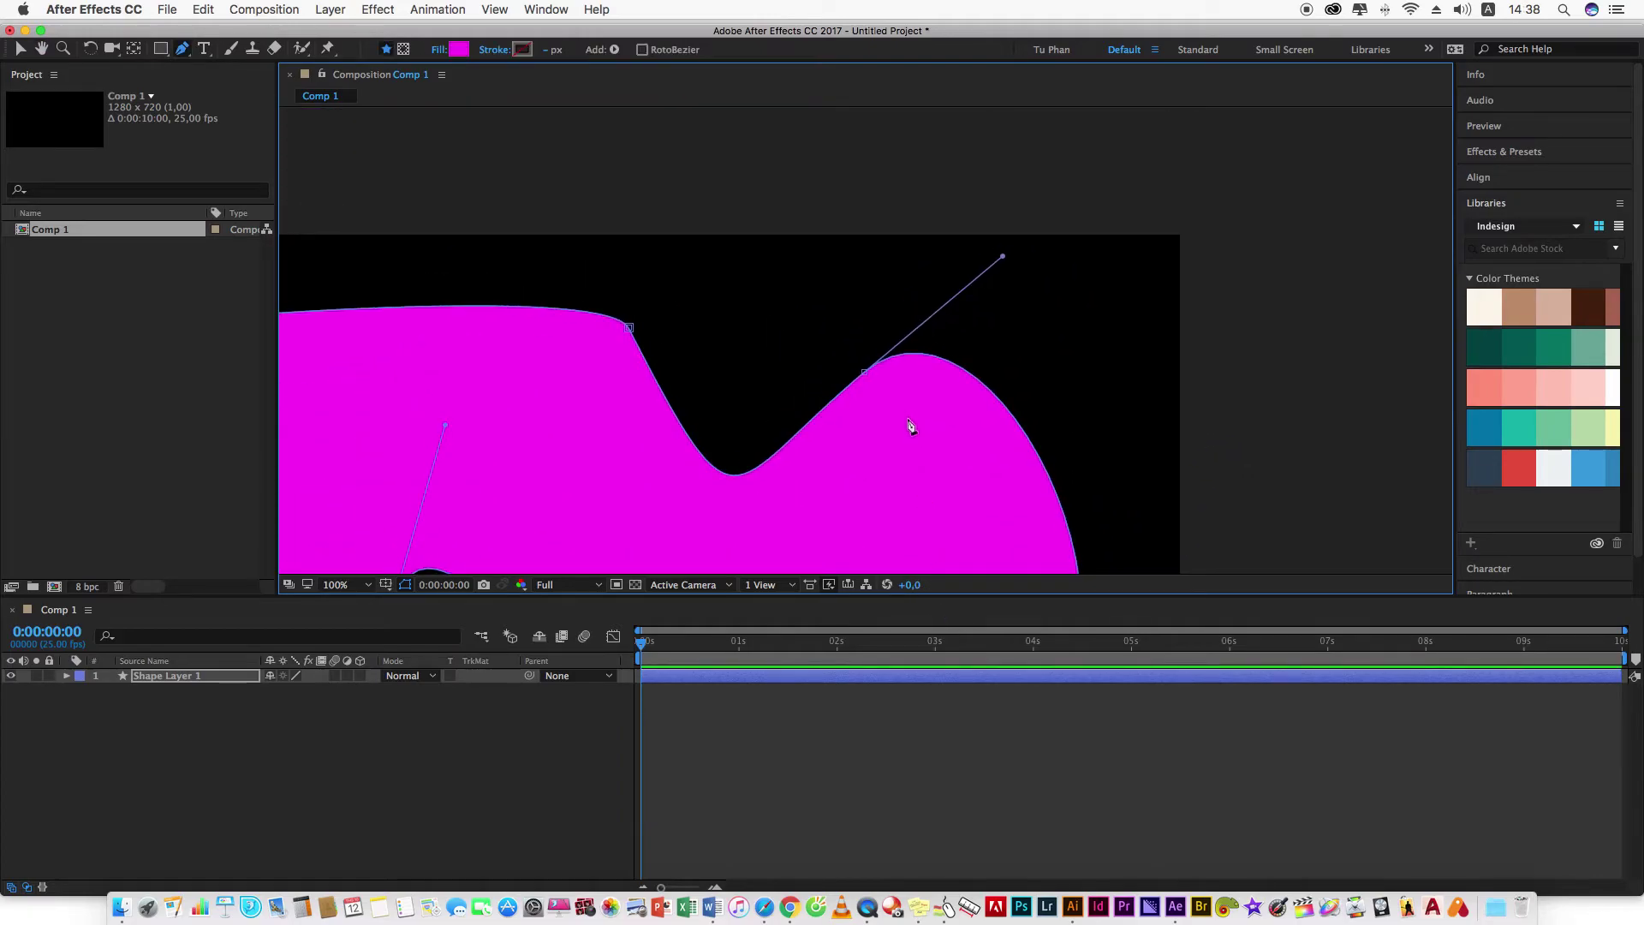
{"action": "scroll", "coordinate": [910, 428], "scroll_direction": "down", "scroll_amount": 1}
{"action": "scroll", "coordinate": [890, 436], "scroll_direction": "down", "scroll_amount": 1}
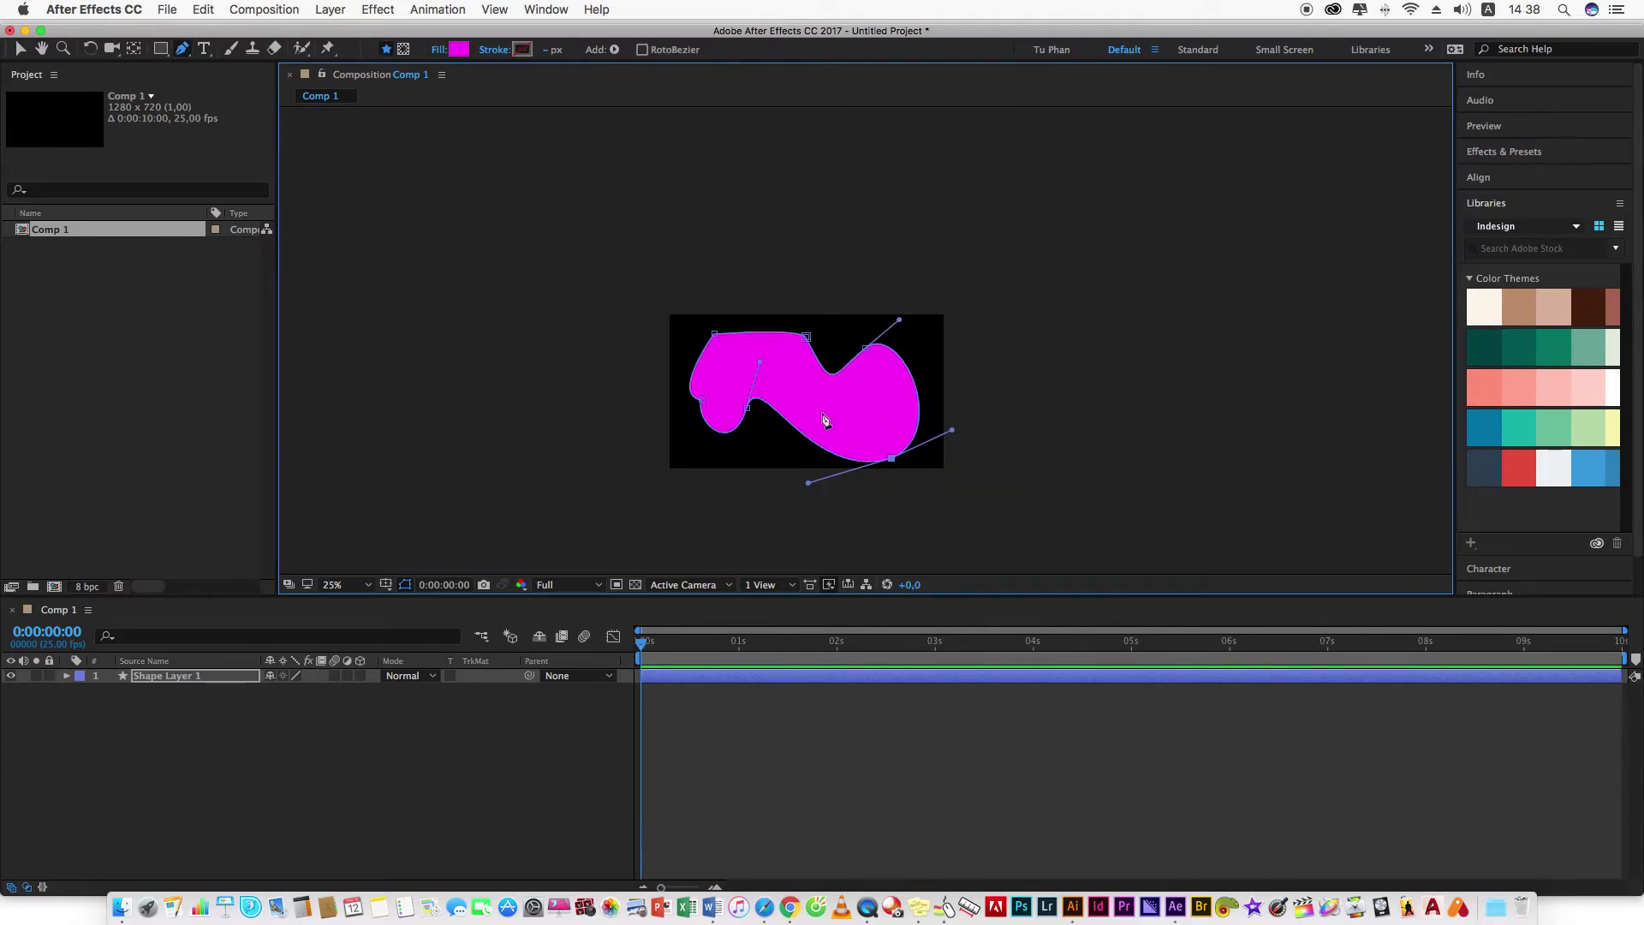
Delete the magenta shape layer and open the Import File dialog showing the Photo folder.
{"action": "key", "text": "Delete"}
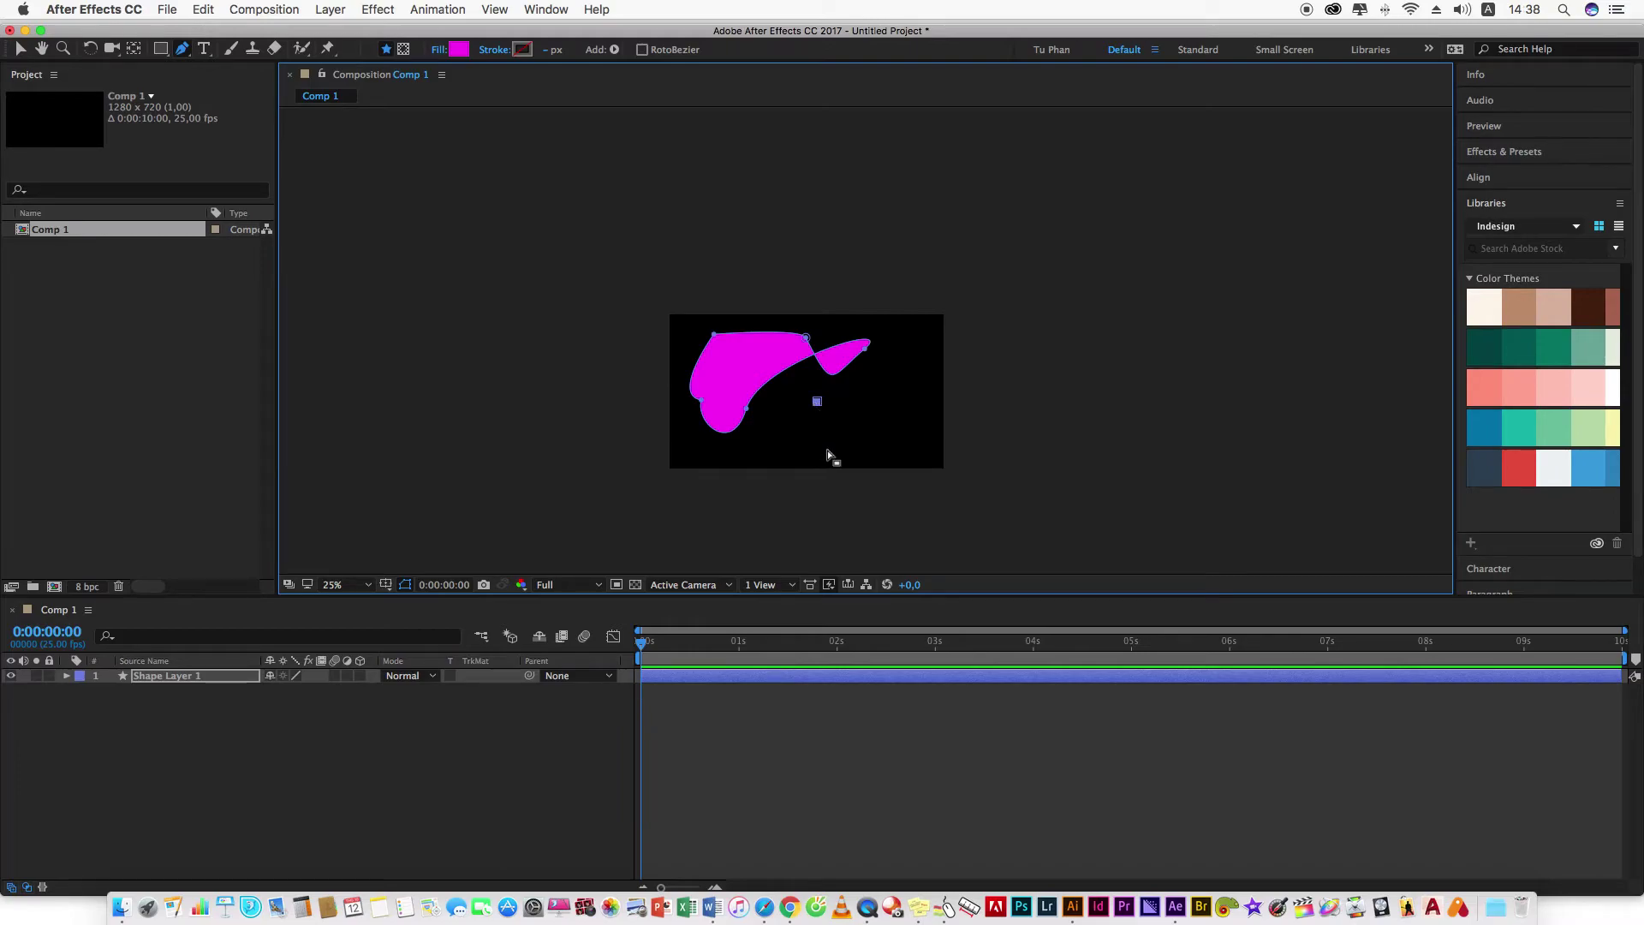
{"action": "key", "text": "v"}
{"action": "left_click", "coordinate": [726, 374]}
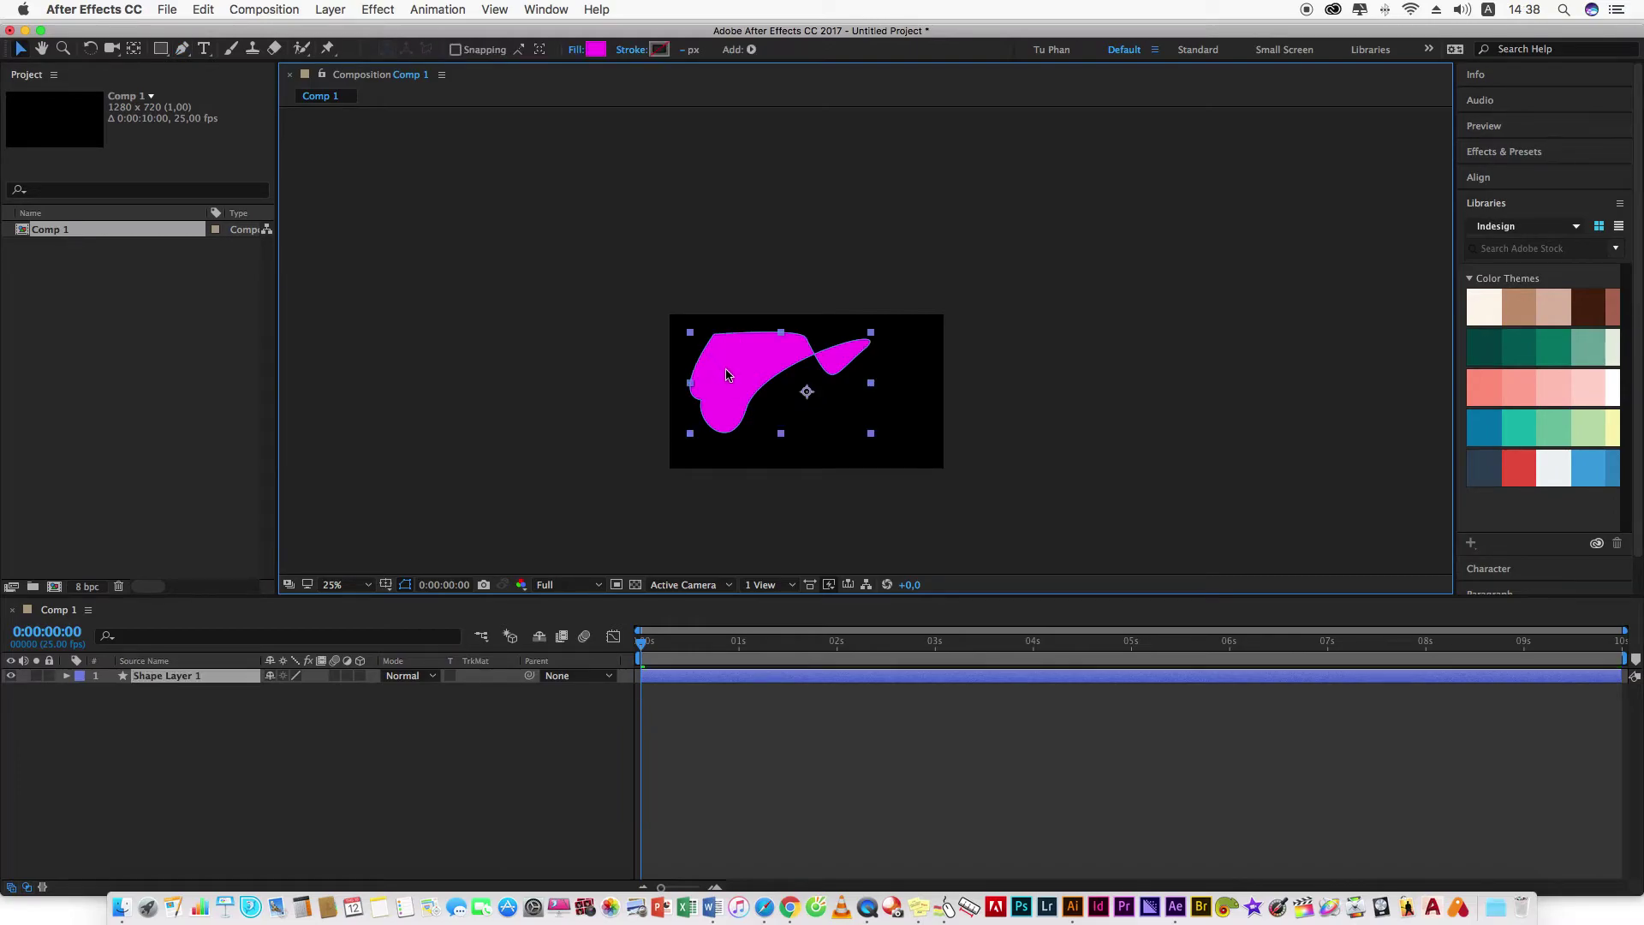
{"action": "key", "text": "Delete"}
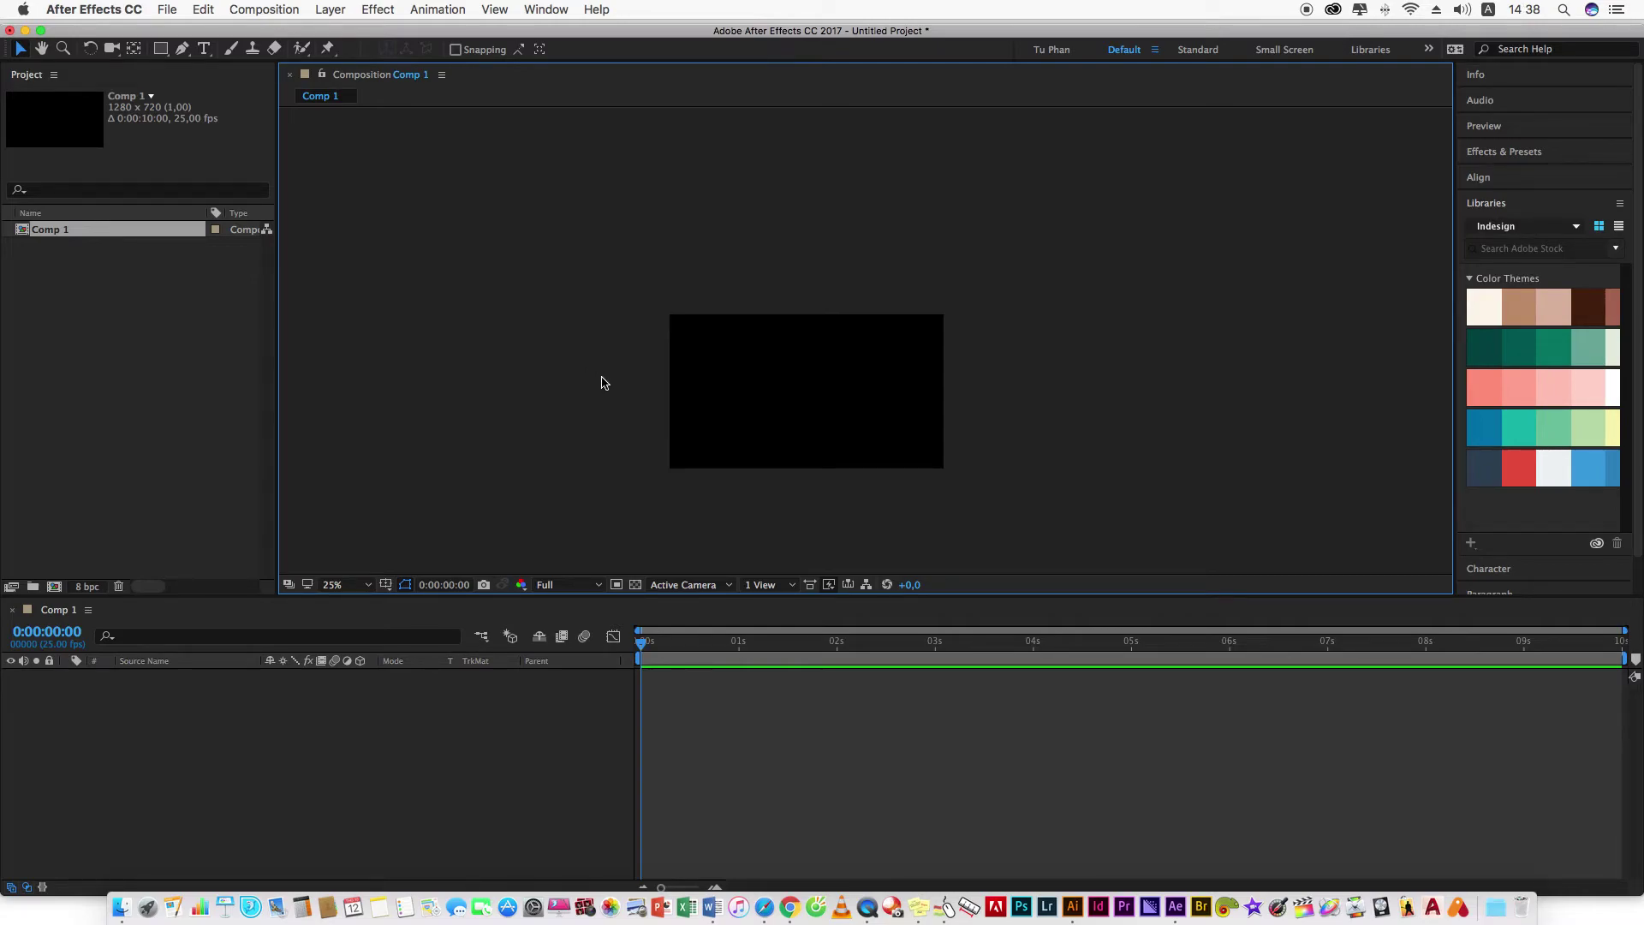
{"action": "double_click", "coordinate": [165, 312]}
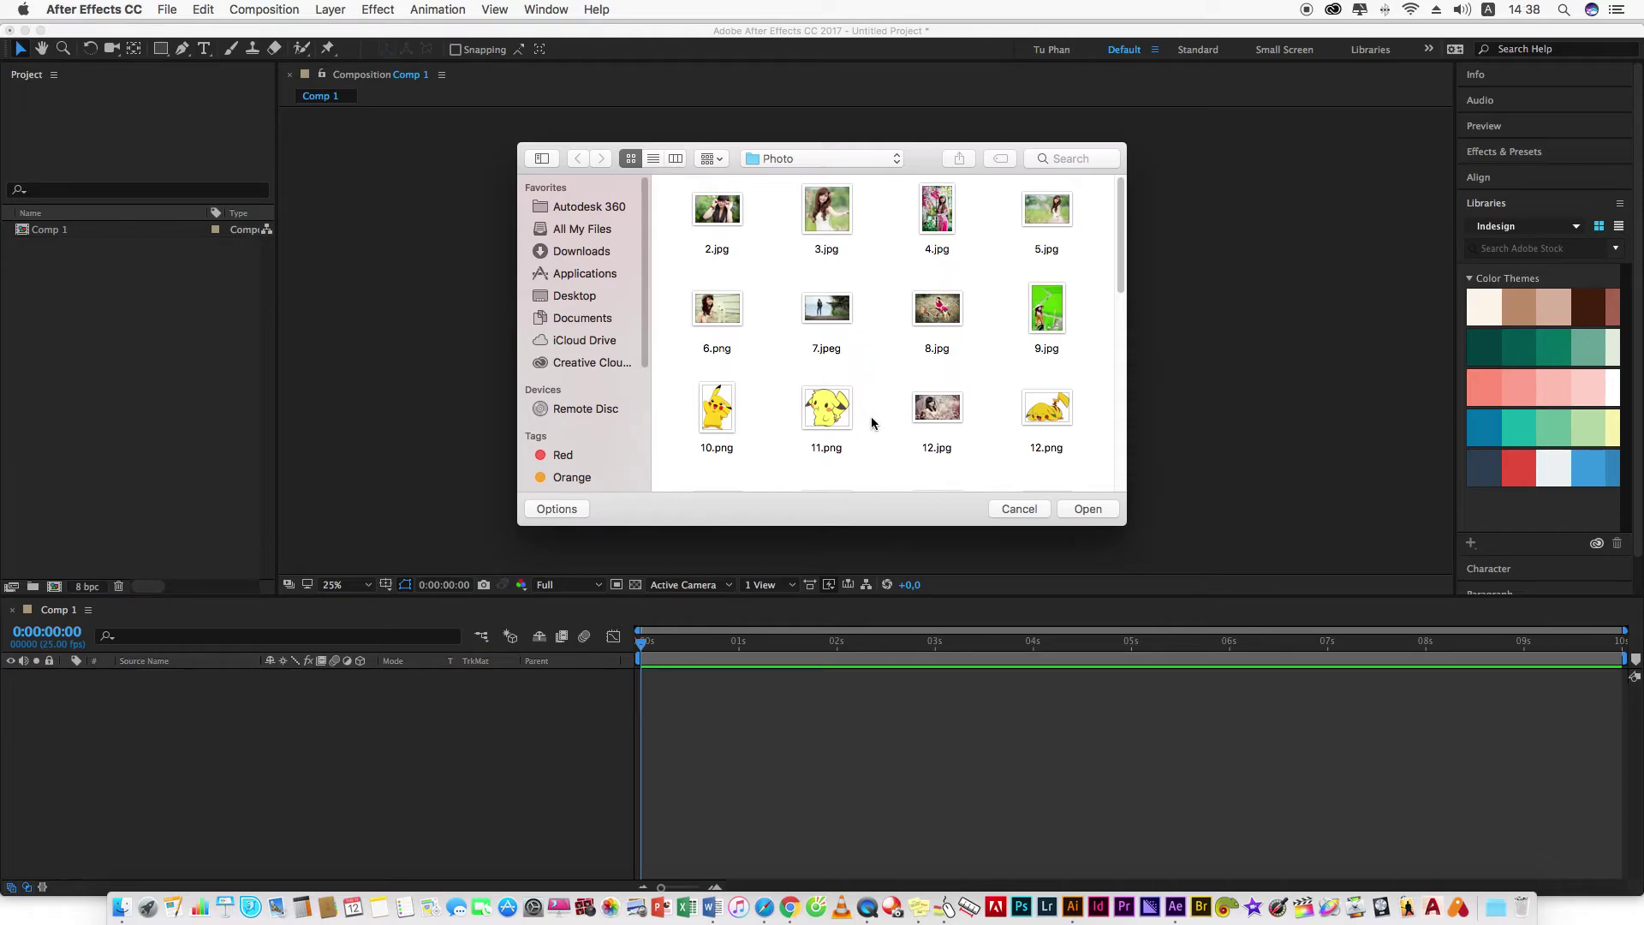
Import 11.png, add it to Comp 1, and scale the Pikachu image down to about 48%.
{"action": "left_click", "coordinate": [828, 428]}
{"action": "left_click", "coordinate": [1094, 511]}
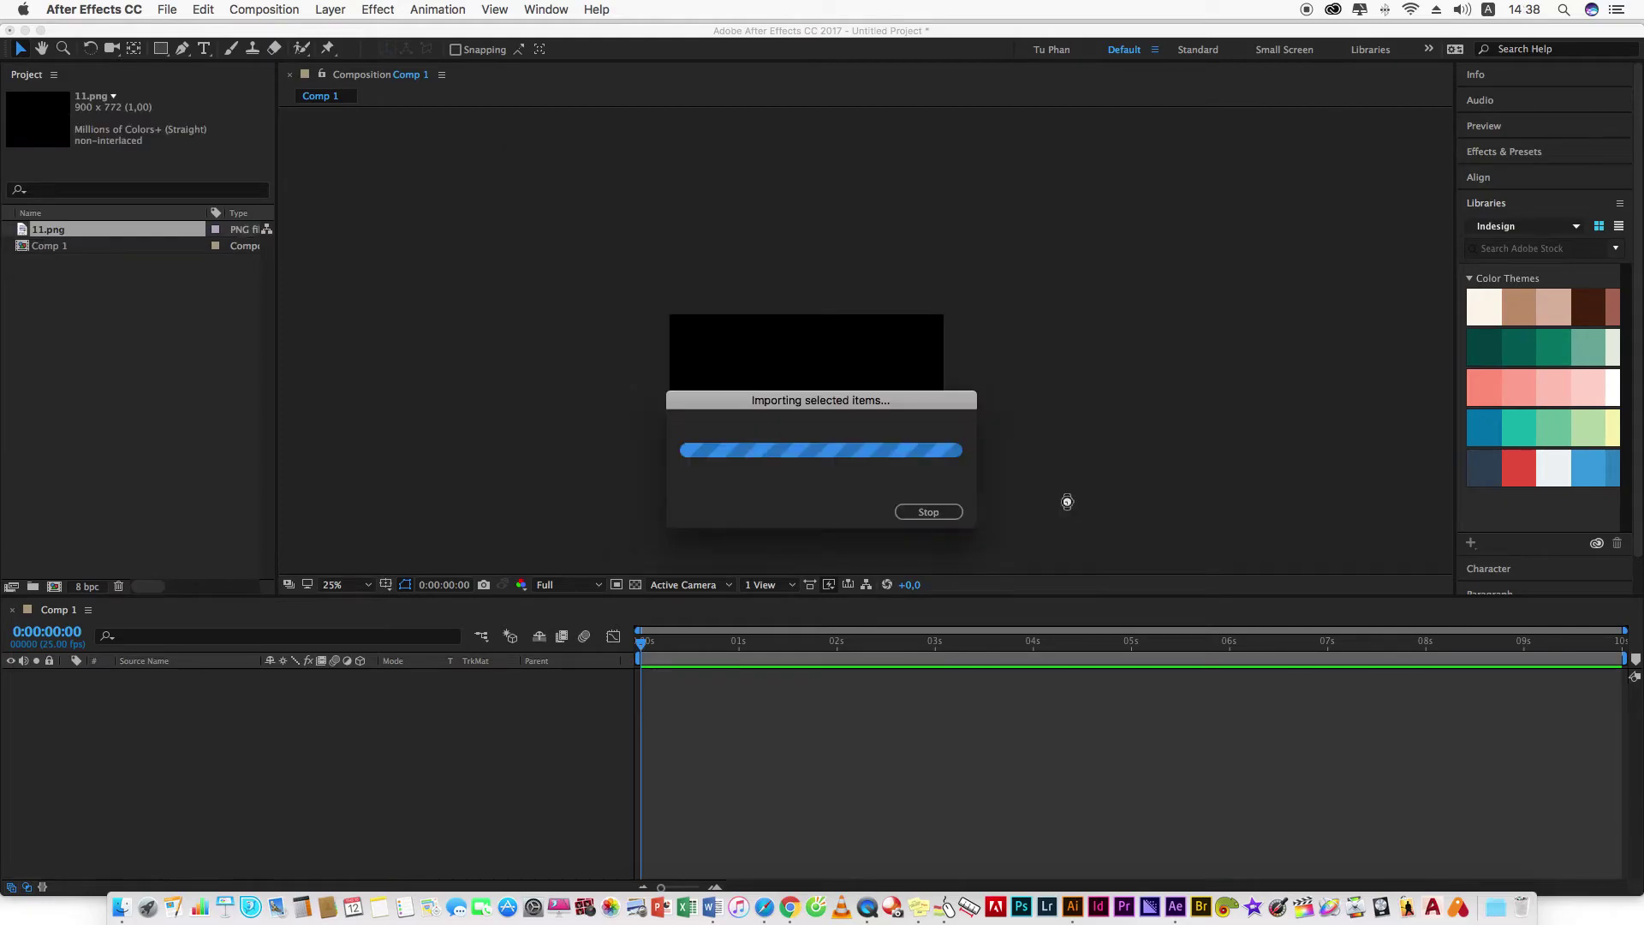
{"action": "left_click_drag", "start_coordinate": [66, 233], "coordinate": [370, 753]}
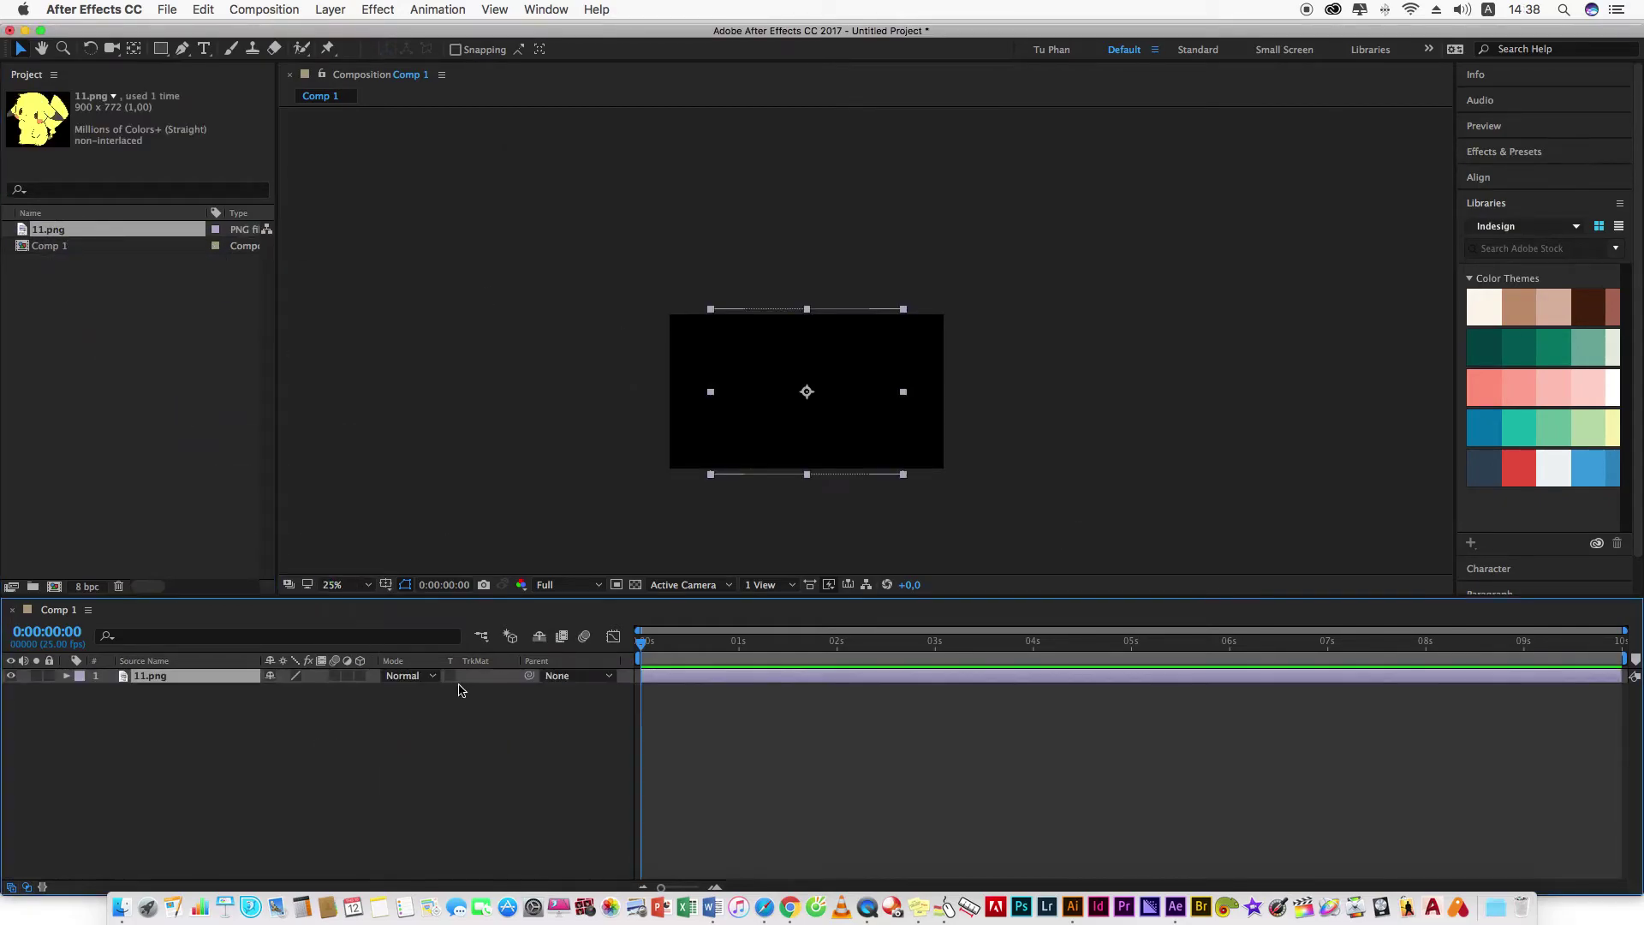
{"action": "left_click_drag", "start_coordinate": [905, 482], "coordinate": [852, 434]}
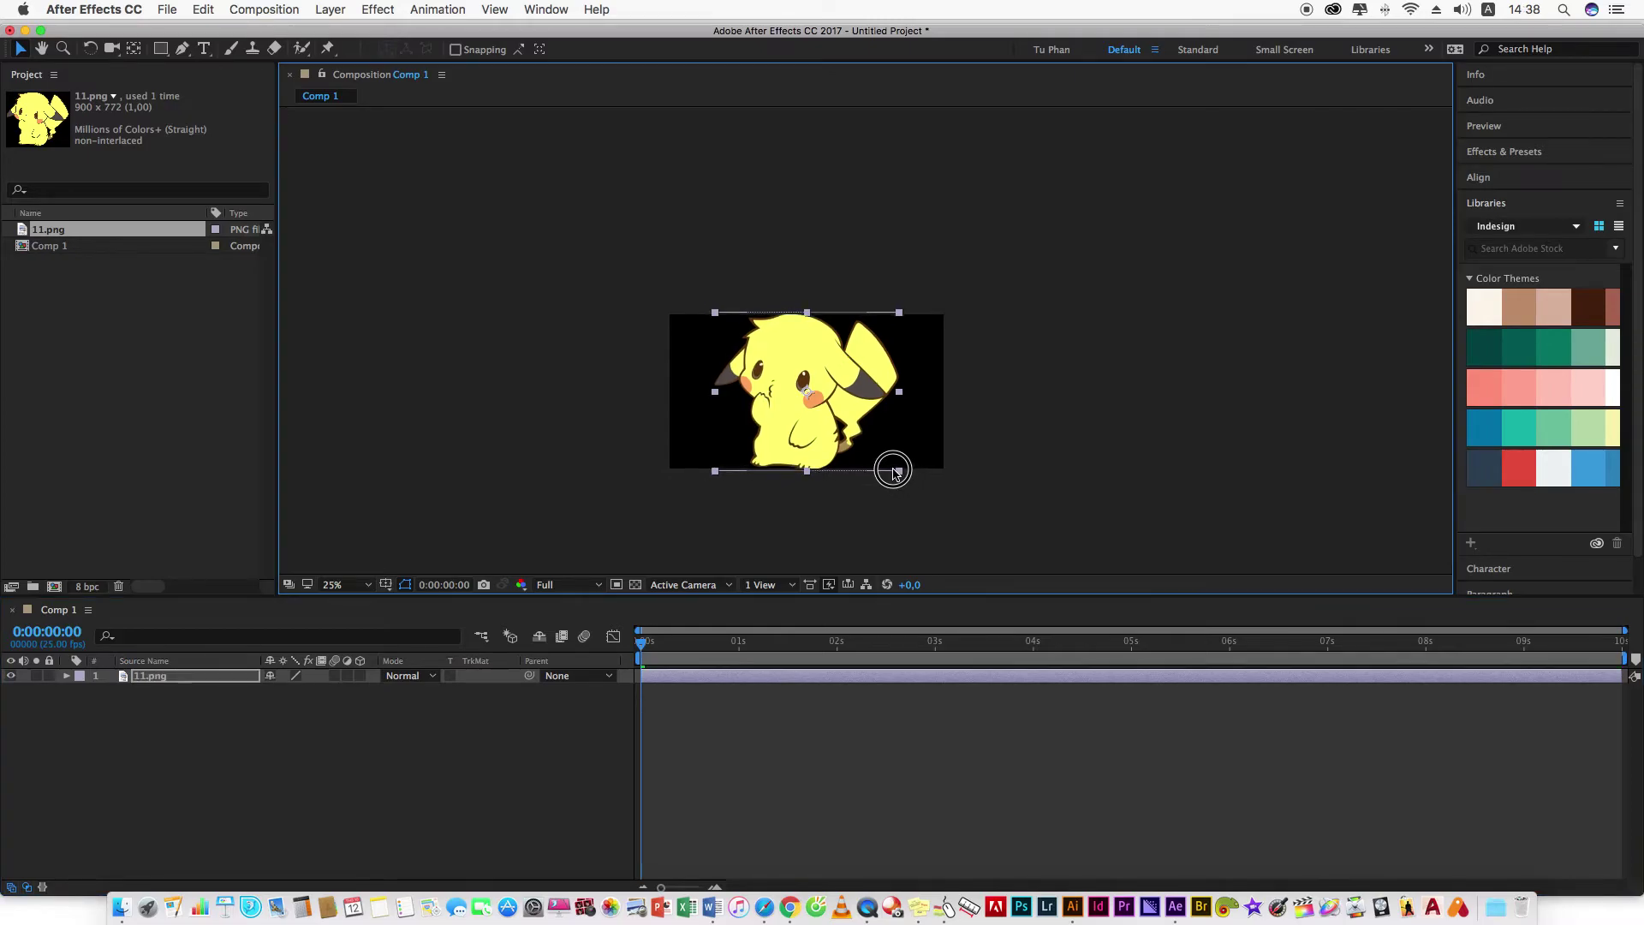
Zoom the Composition view to 200% on Pikachu's face and expand the Info panel.
{"action": "key", "text": "period"}
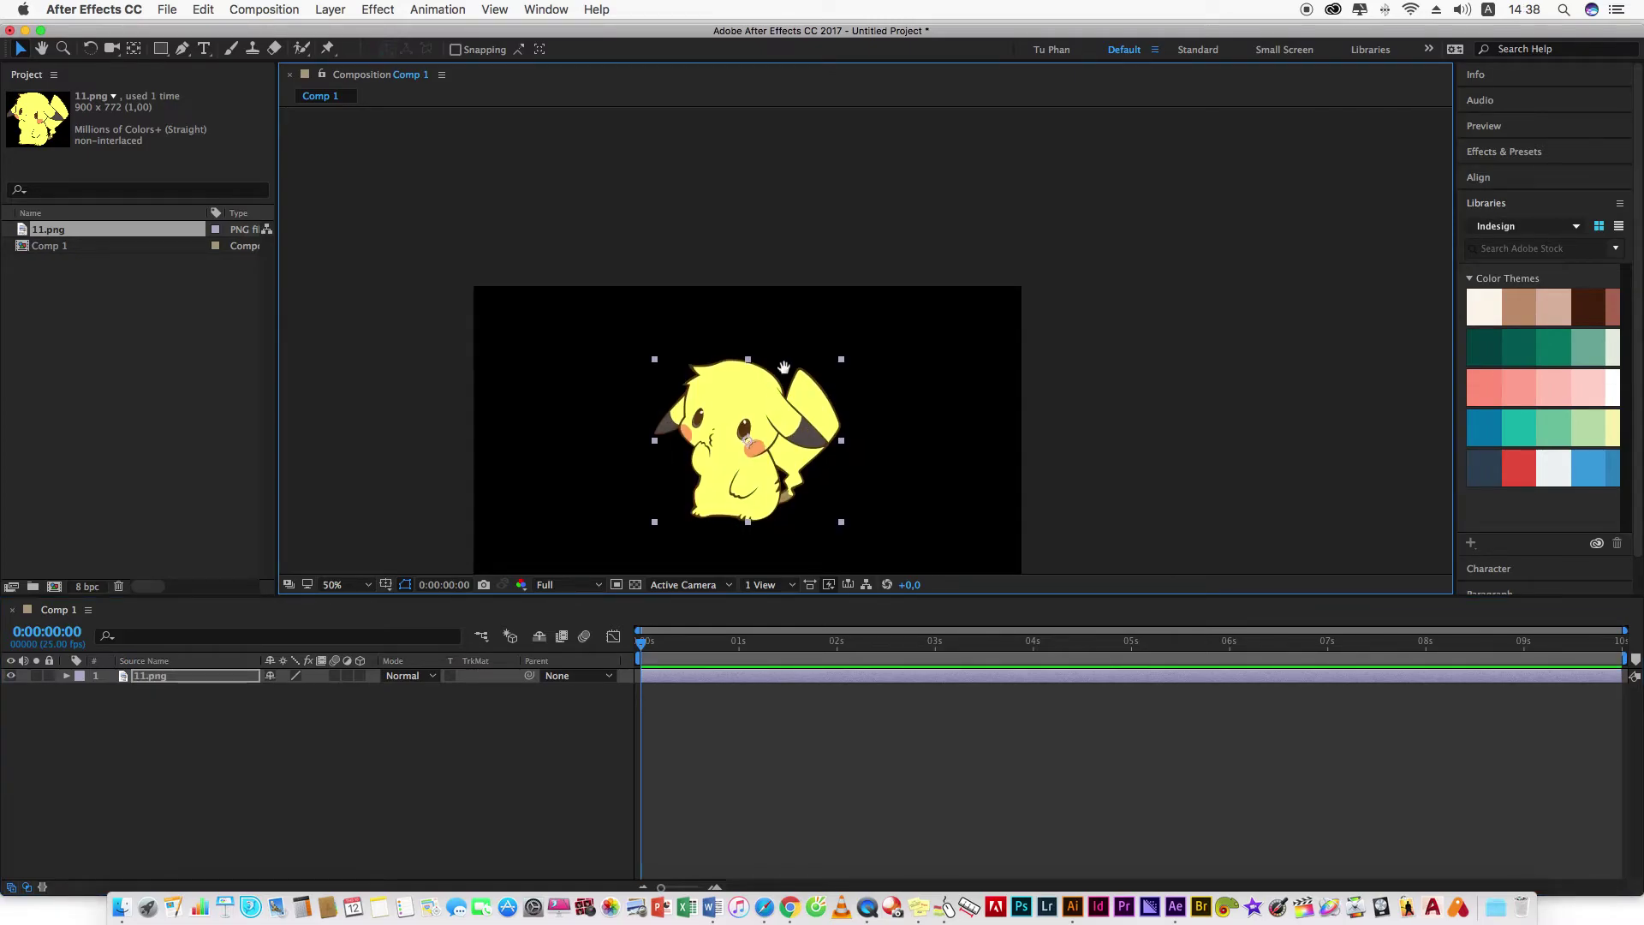
{"action": "left_click_drag", "start_coordinate": [805, 366], "coordinate": [820, 281]}
{"action": "key", "text": "period"}
{"action": "key", "text": "period"}
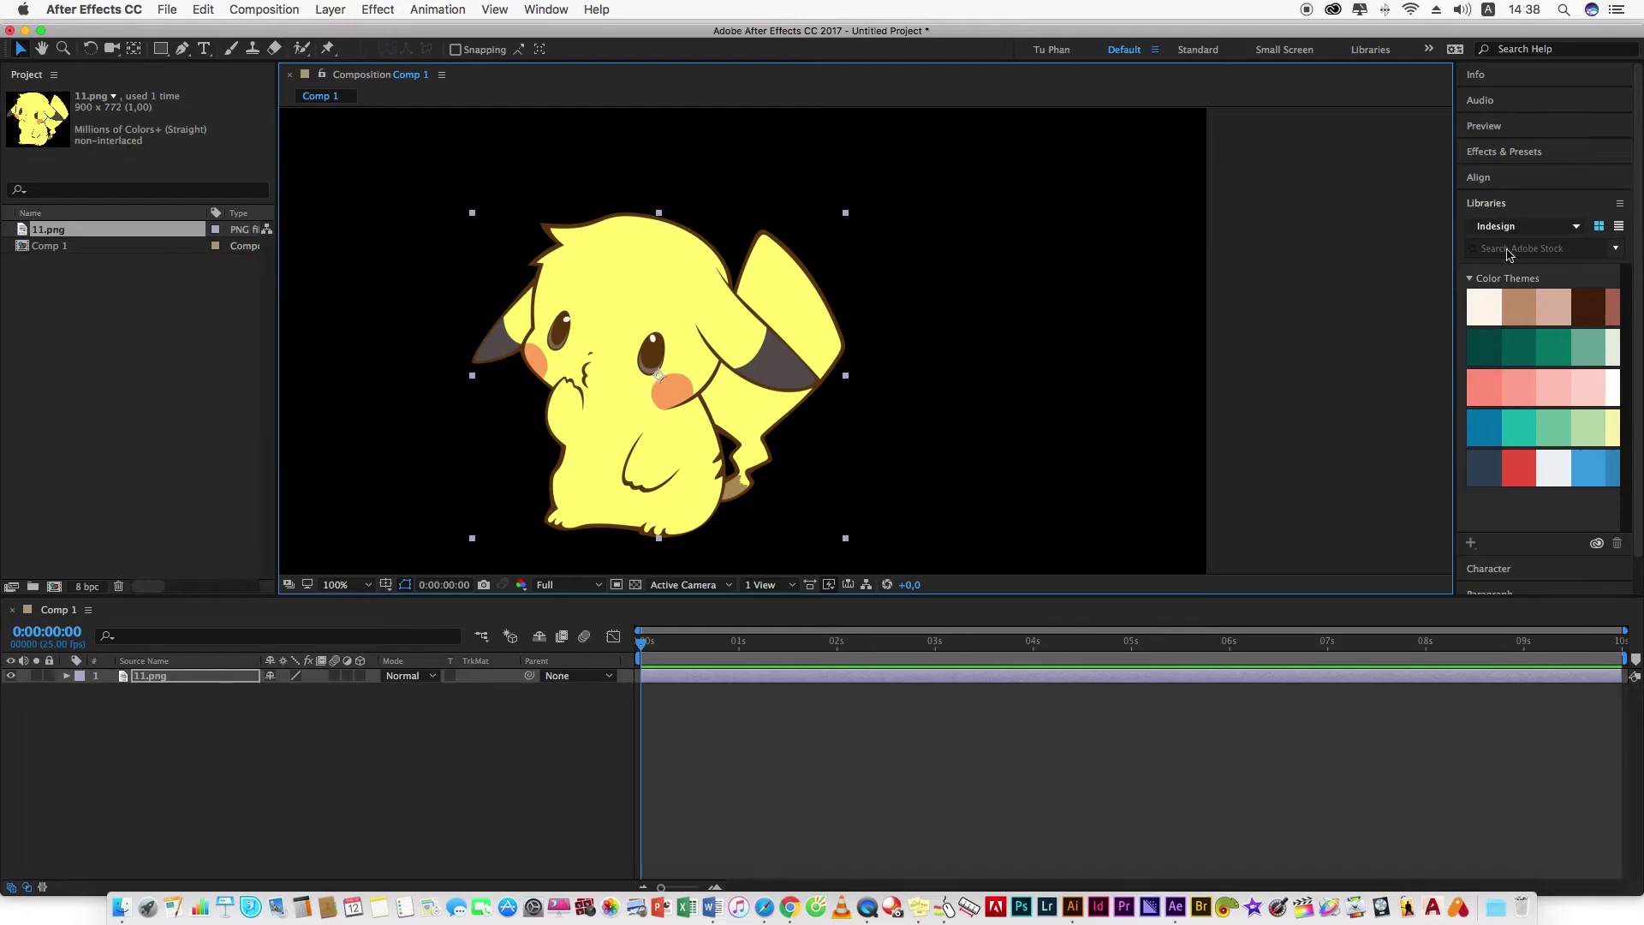
{"action": "left_click", "coordinate": [1494, 79]}
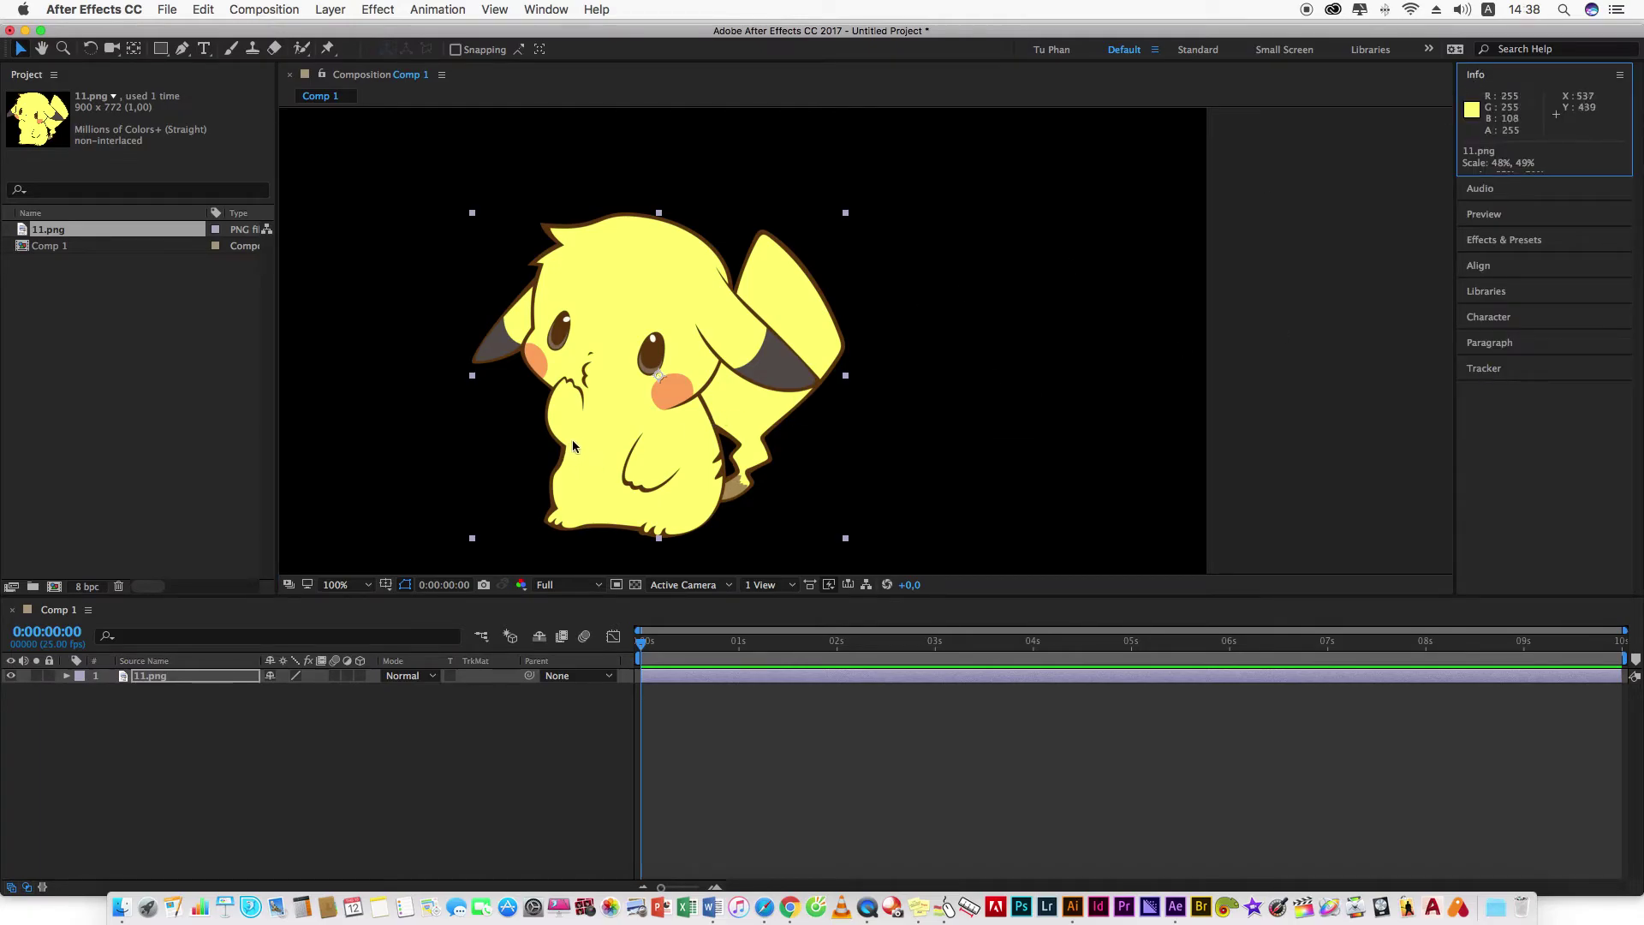
{"action": "left_click_drag", "start_coordinate": [592, 417], "coordinate": [604, 399]}
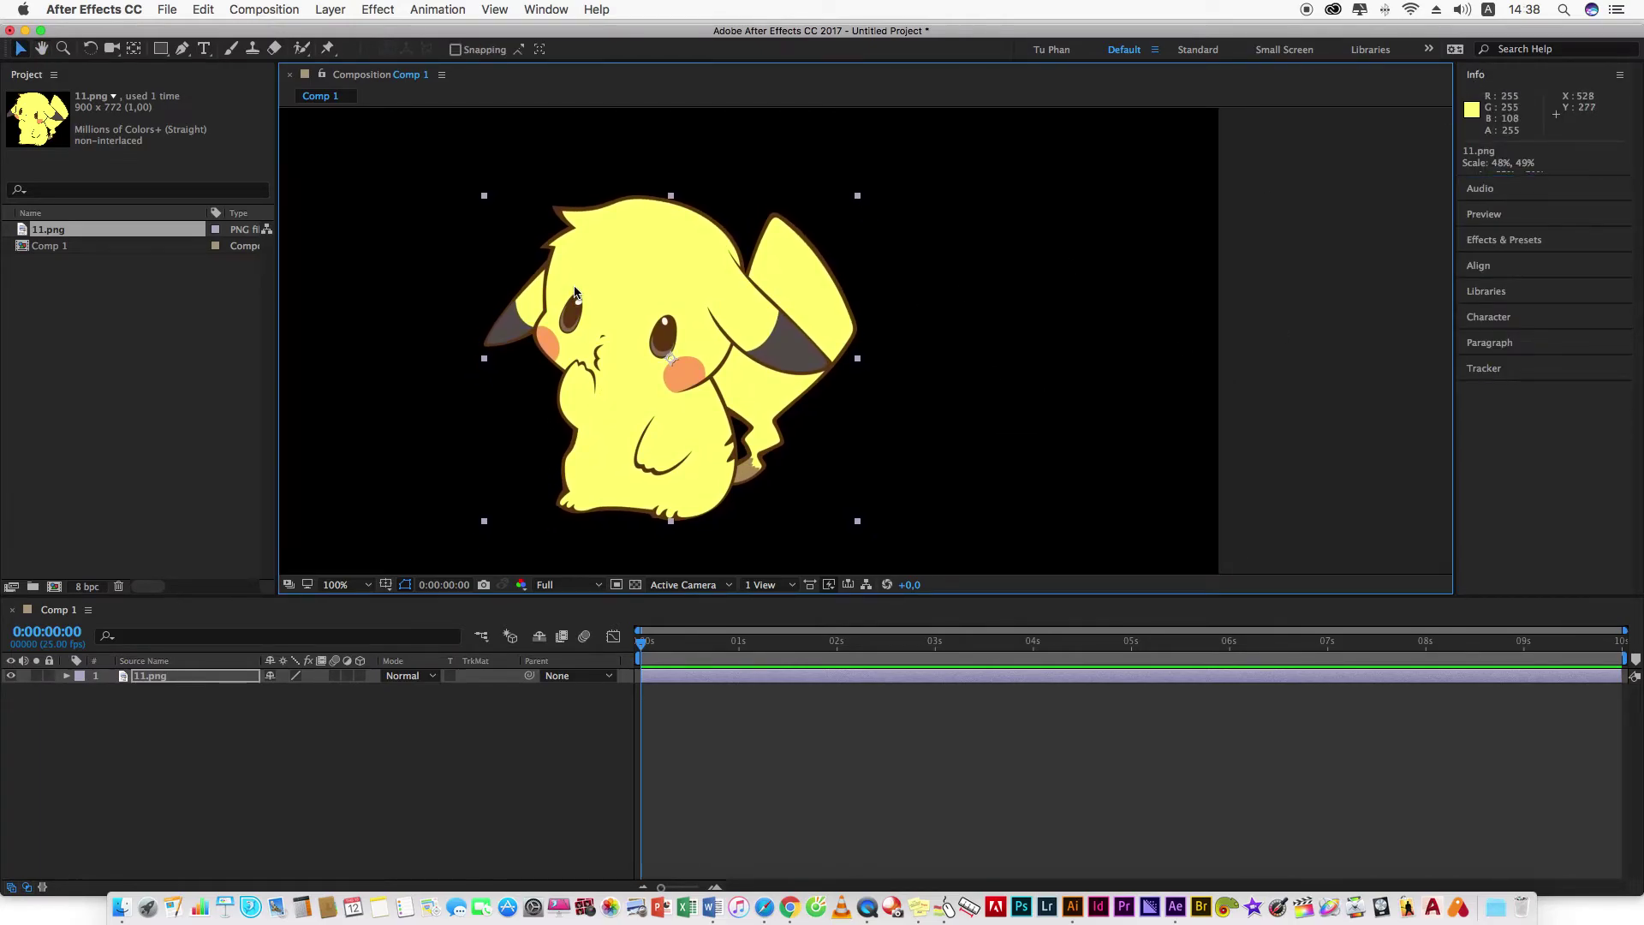
{"action": "key", "text": "period"}
{"action": "mouse_move", "coordinate": [563, 297]}
{"action": "left_mouse_down"}
{"action": "mouse_move", "coordinate": [768, 411]}
{"action": "mouse_move", "coordinate": [741, 410]}
{"action": "left_mouse_up"}
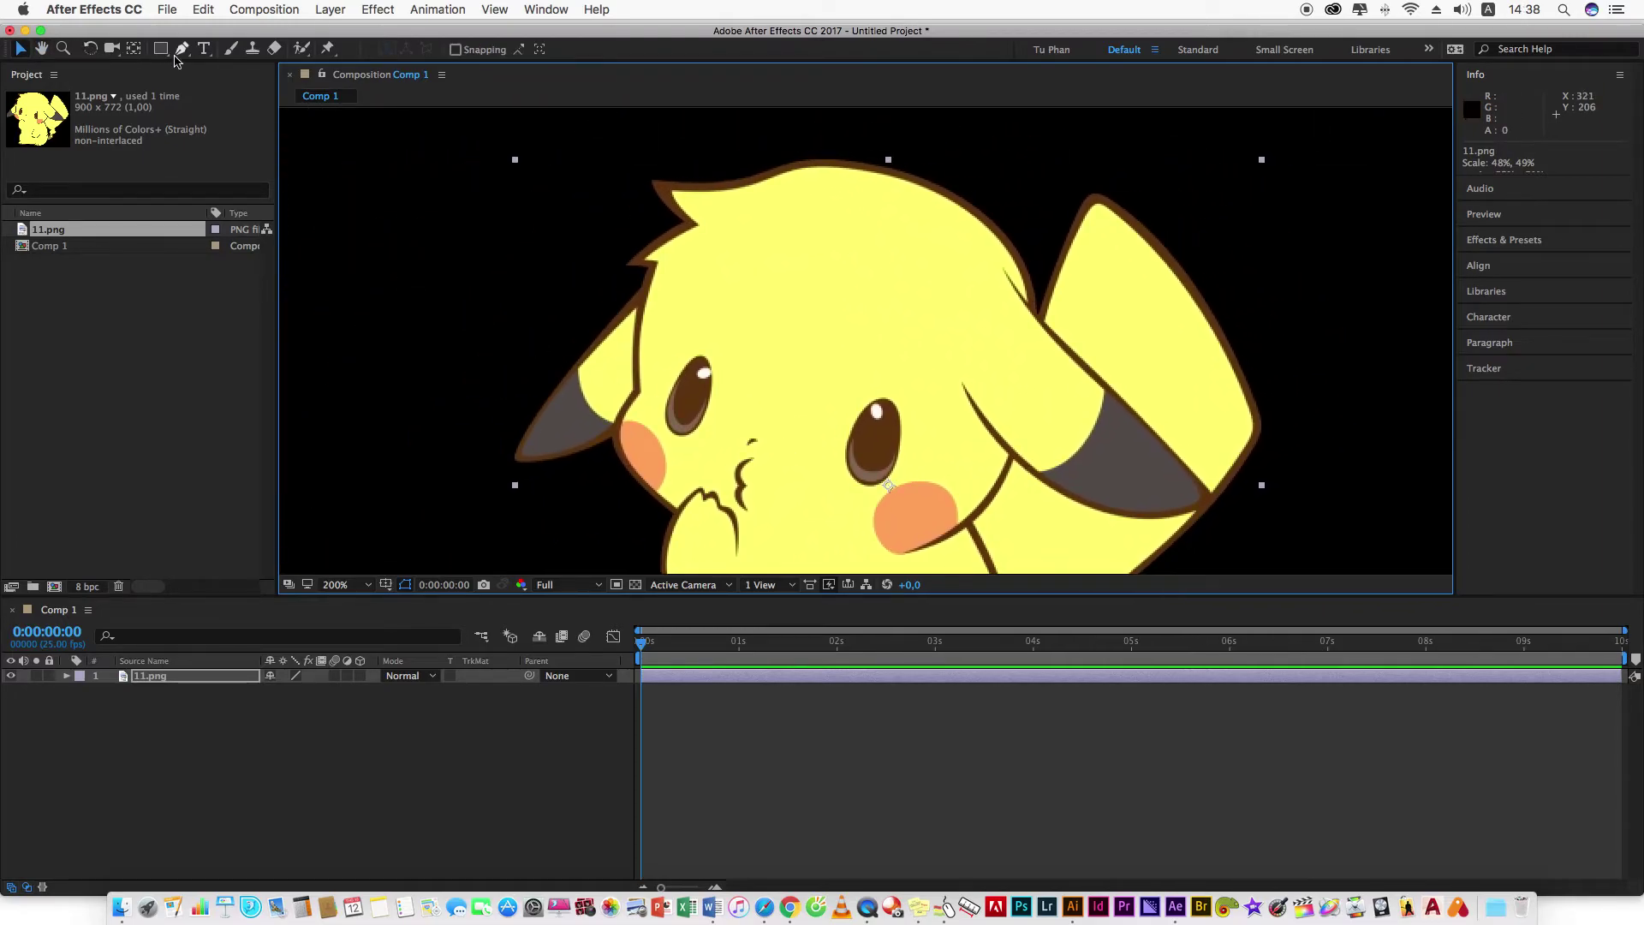
Return to the Selection tool and reselect the 11.png layer in the timeline.
{"action": "left_click", "coordinate": [180, 51]}
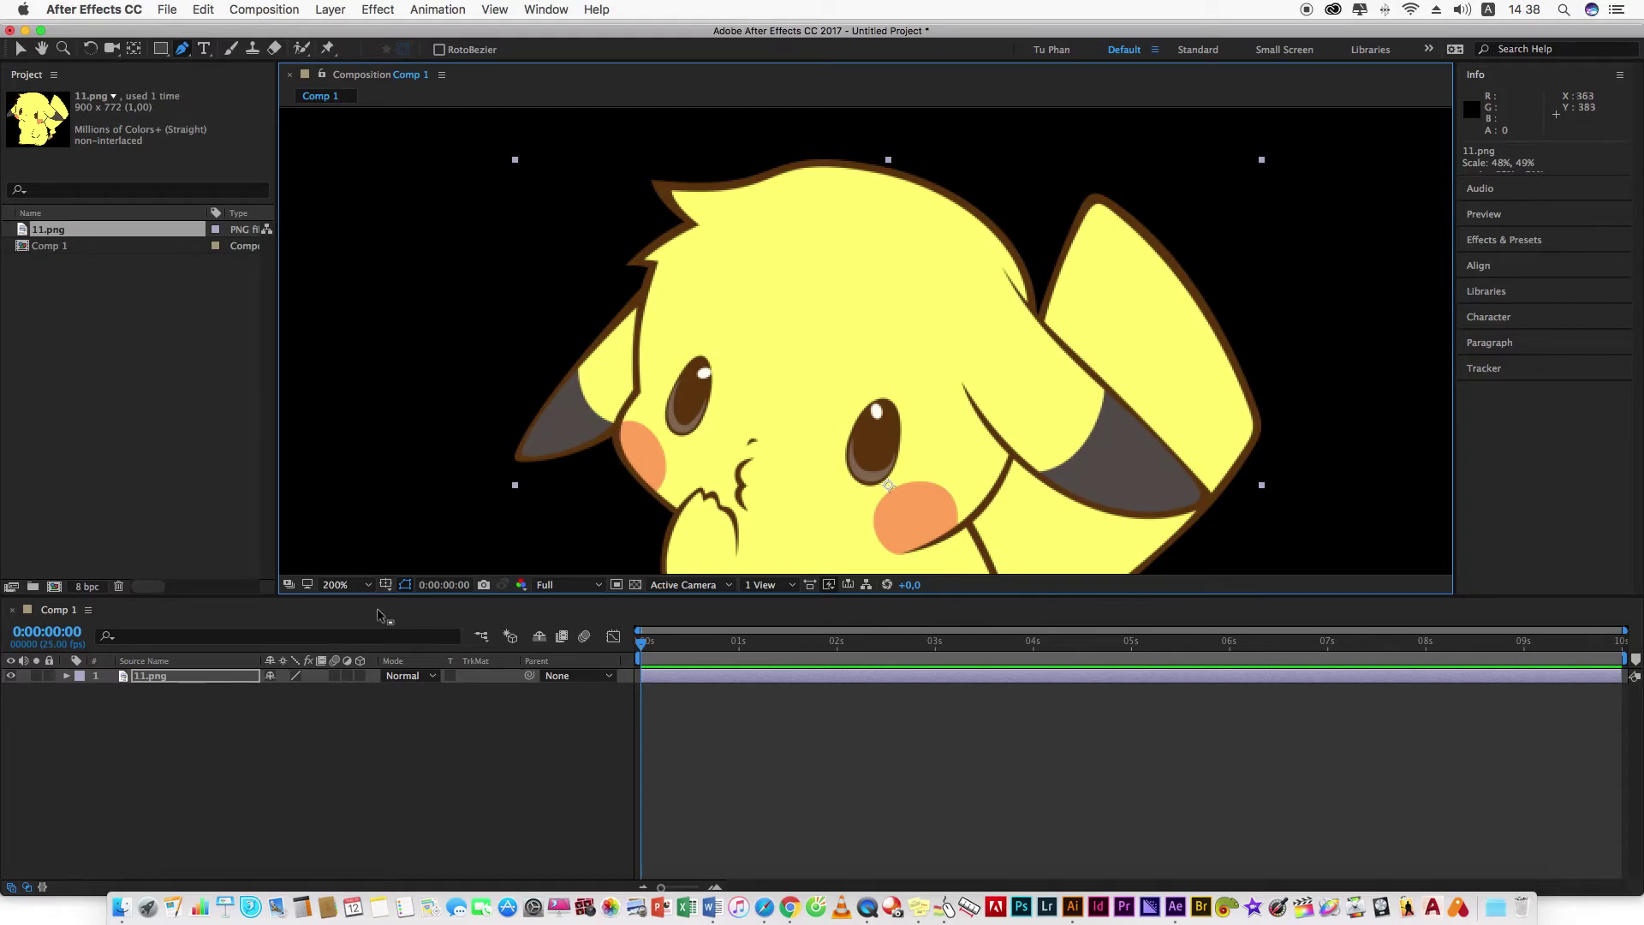
{"action": "key", "text": "v"}
{"action": "left_click", "coordinate": [163, 709]}
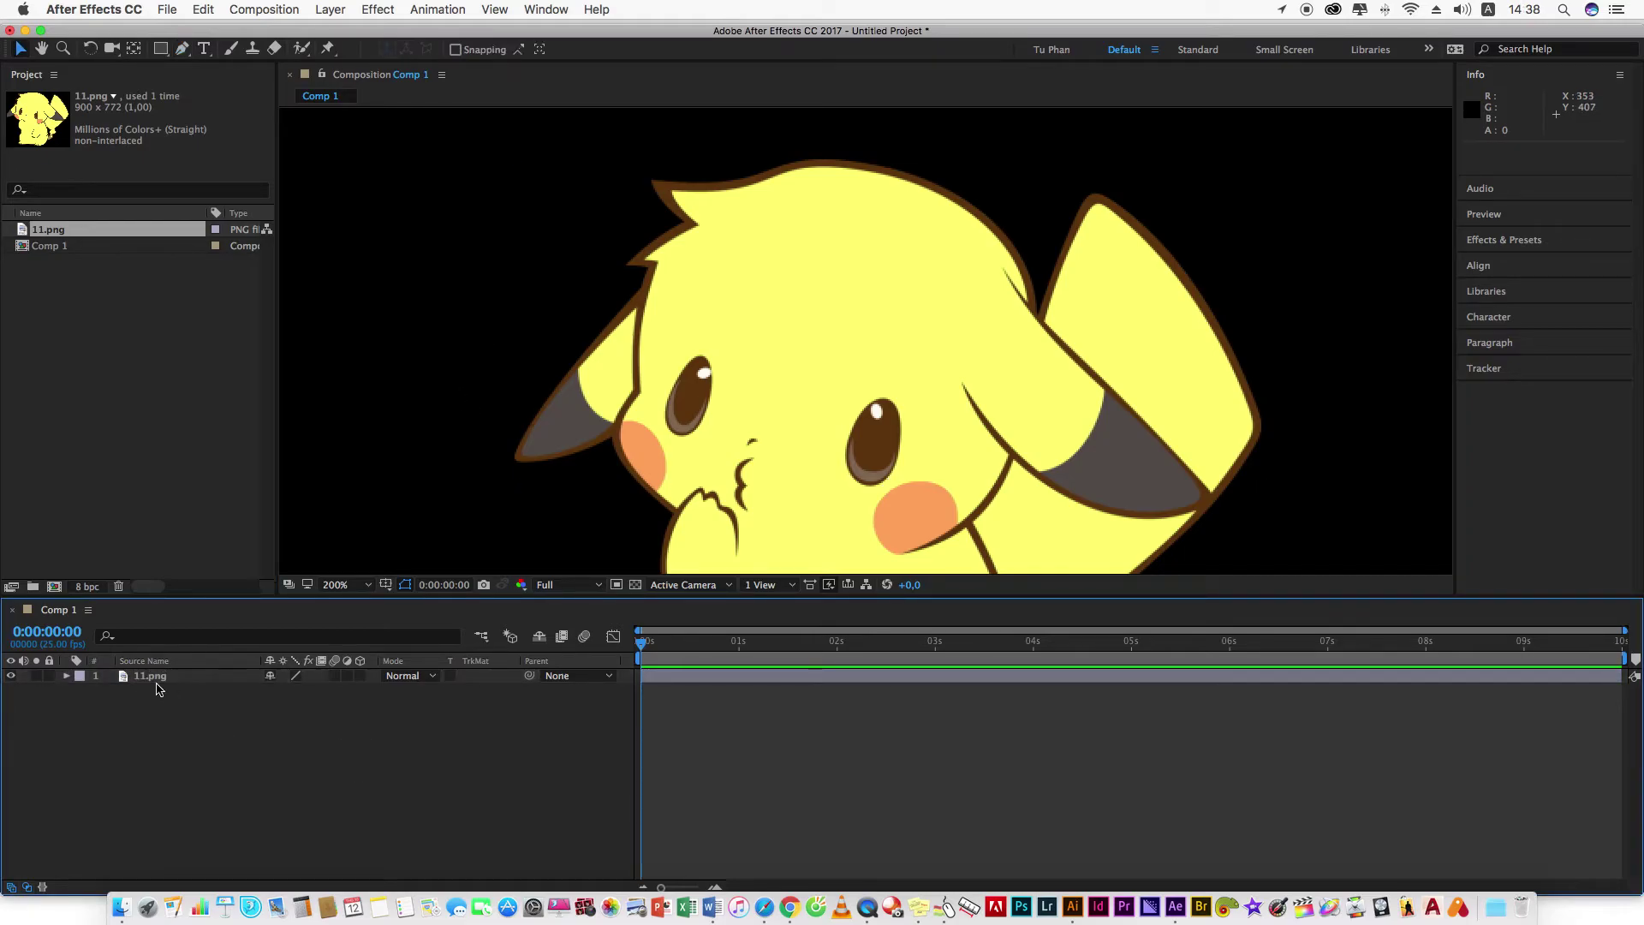
{"action": "left_click", "coordinate": [156, 680]}
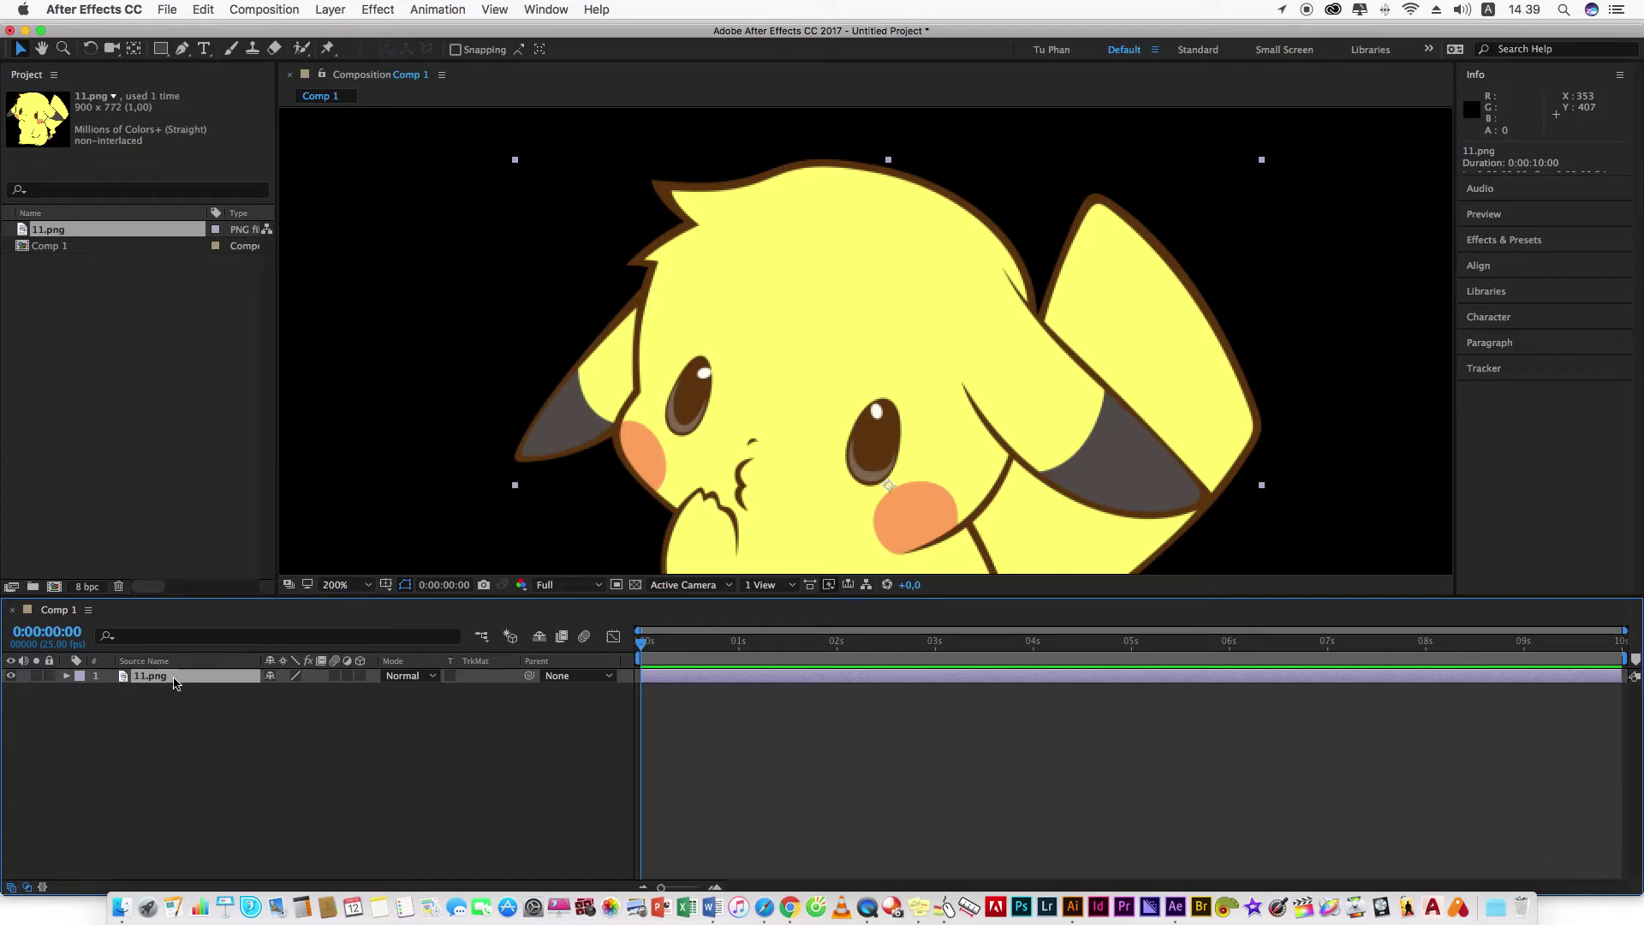
Reselect 11.png, choose the Pen tool, and frame Pikachu's left ear and eye at 400%.
{"action": "left_click", "coordinate": [169, 728]}
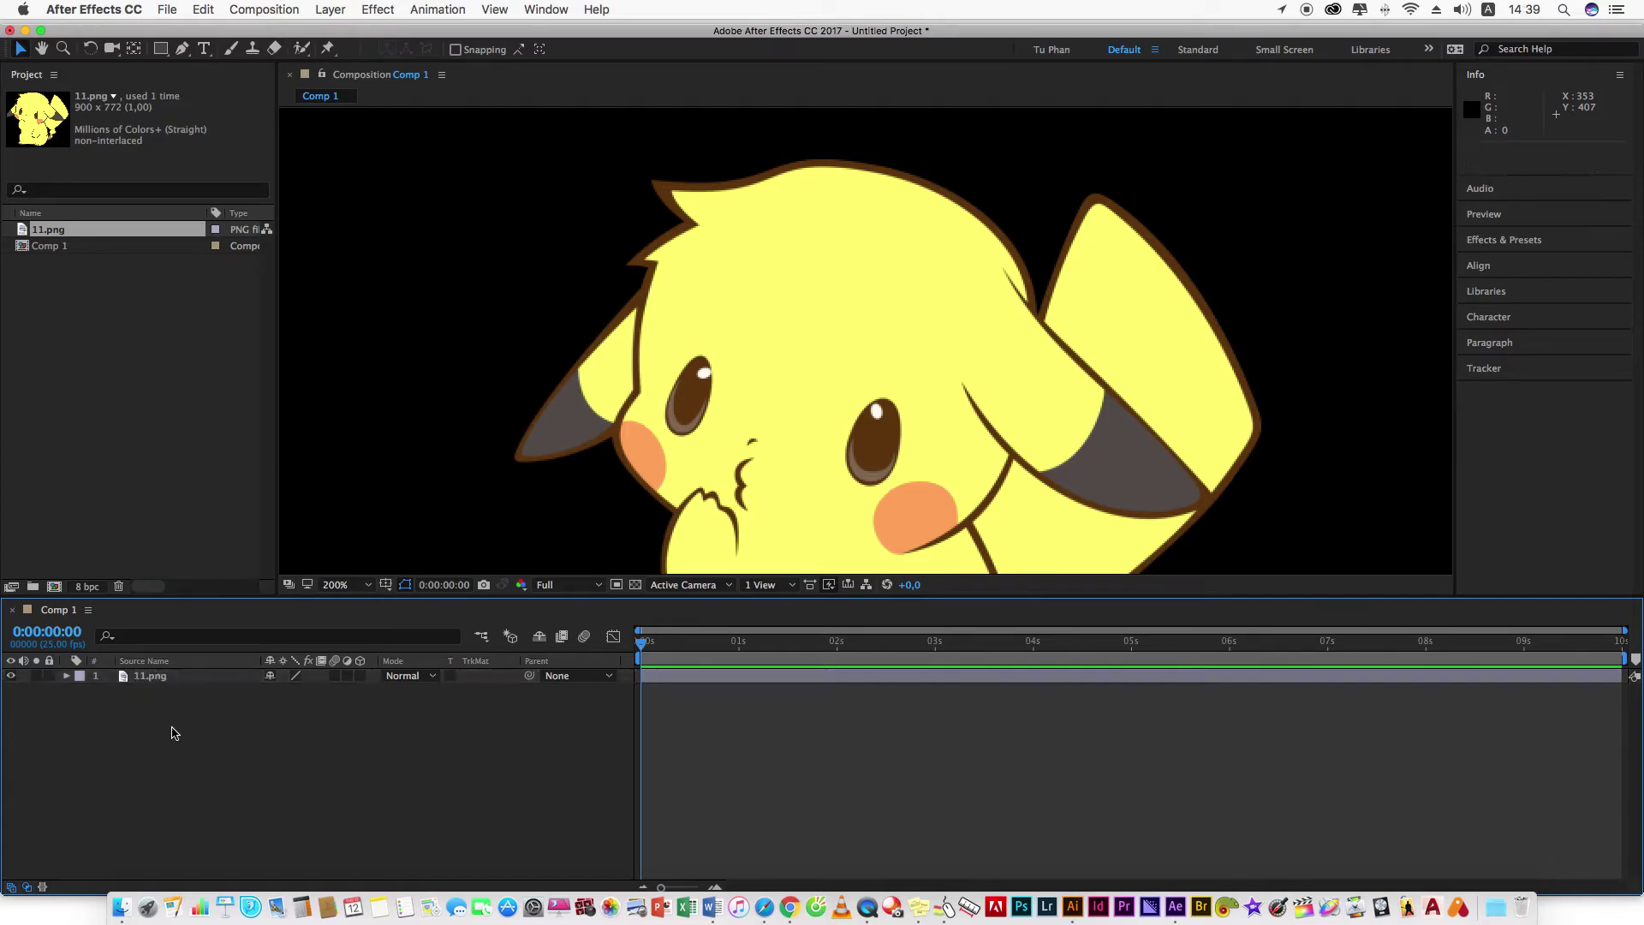
{"action": "left_click", "coordinate": [146, 679]}
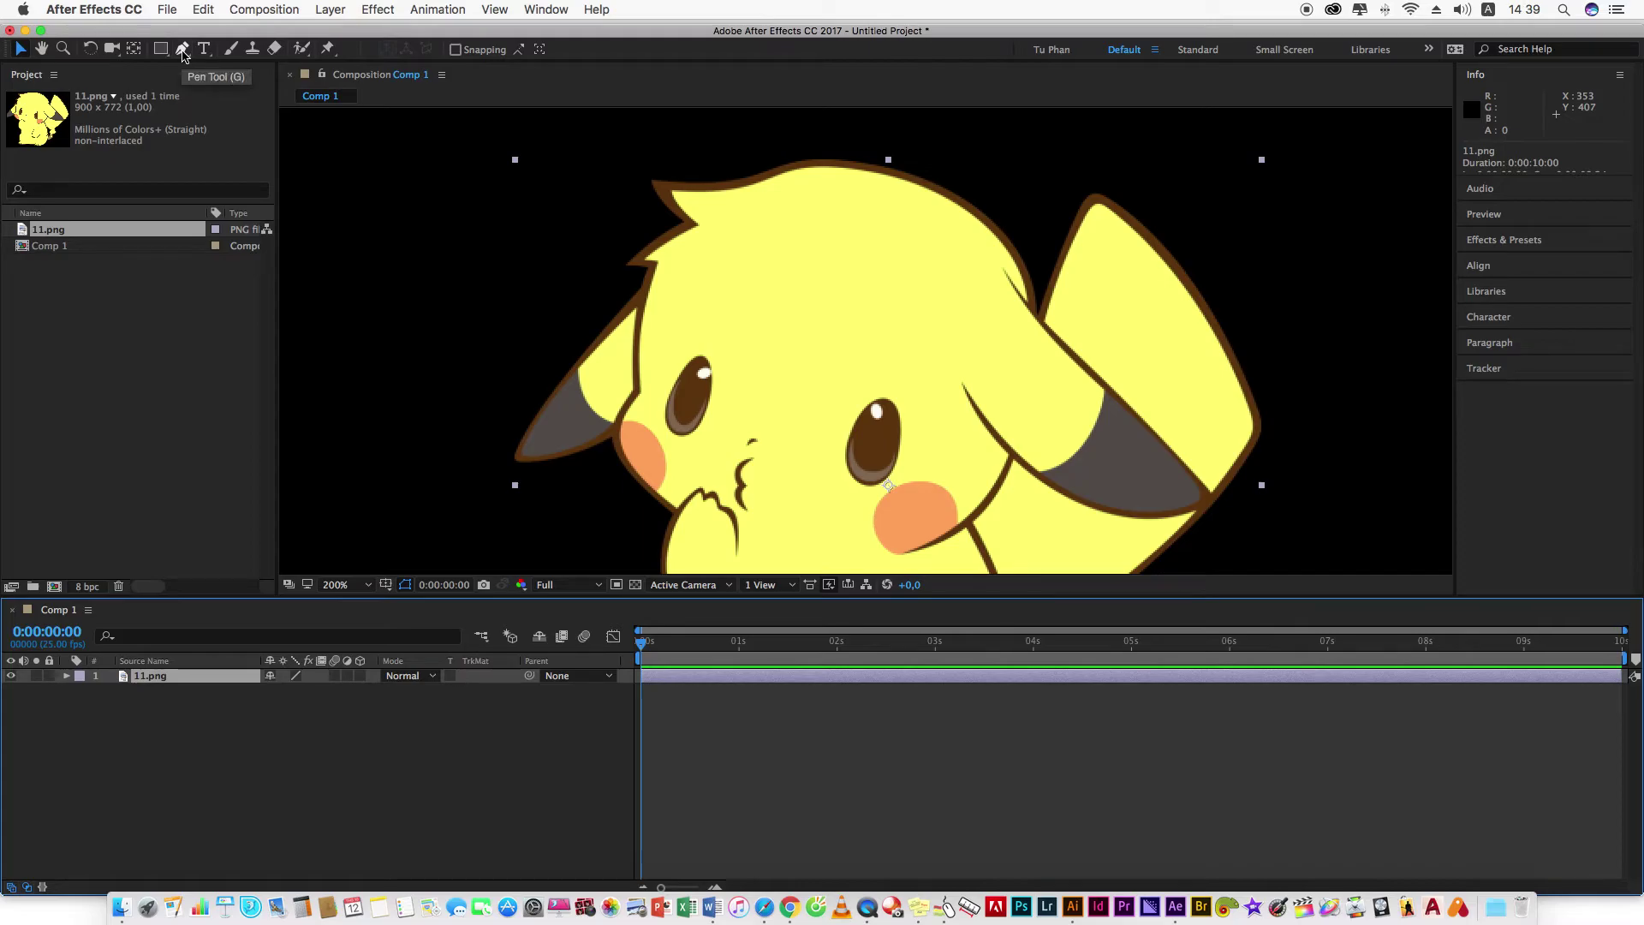
{"action": "left_click", "coordinate": [182, 49]}
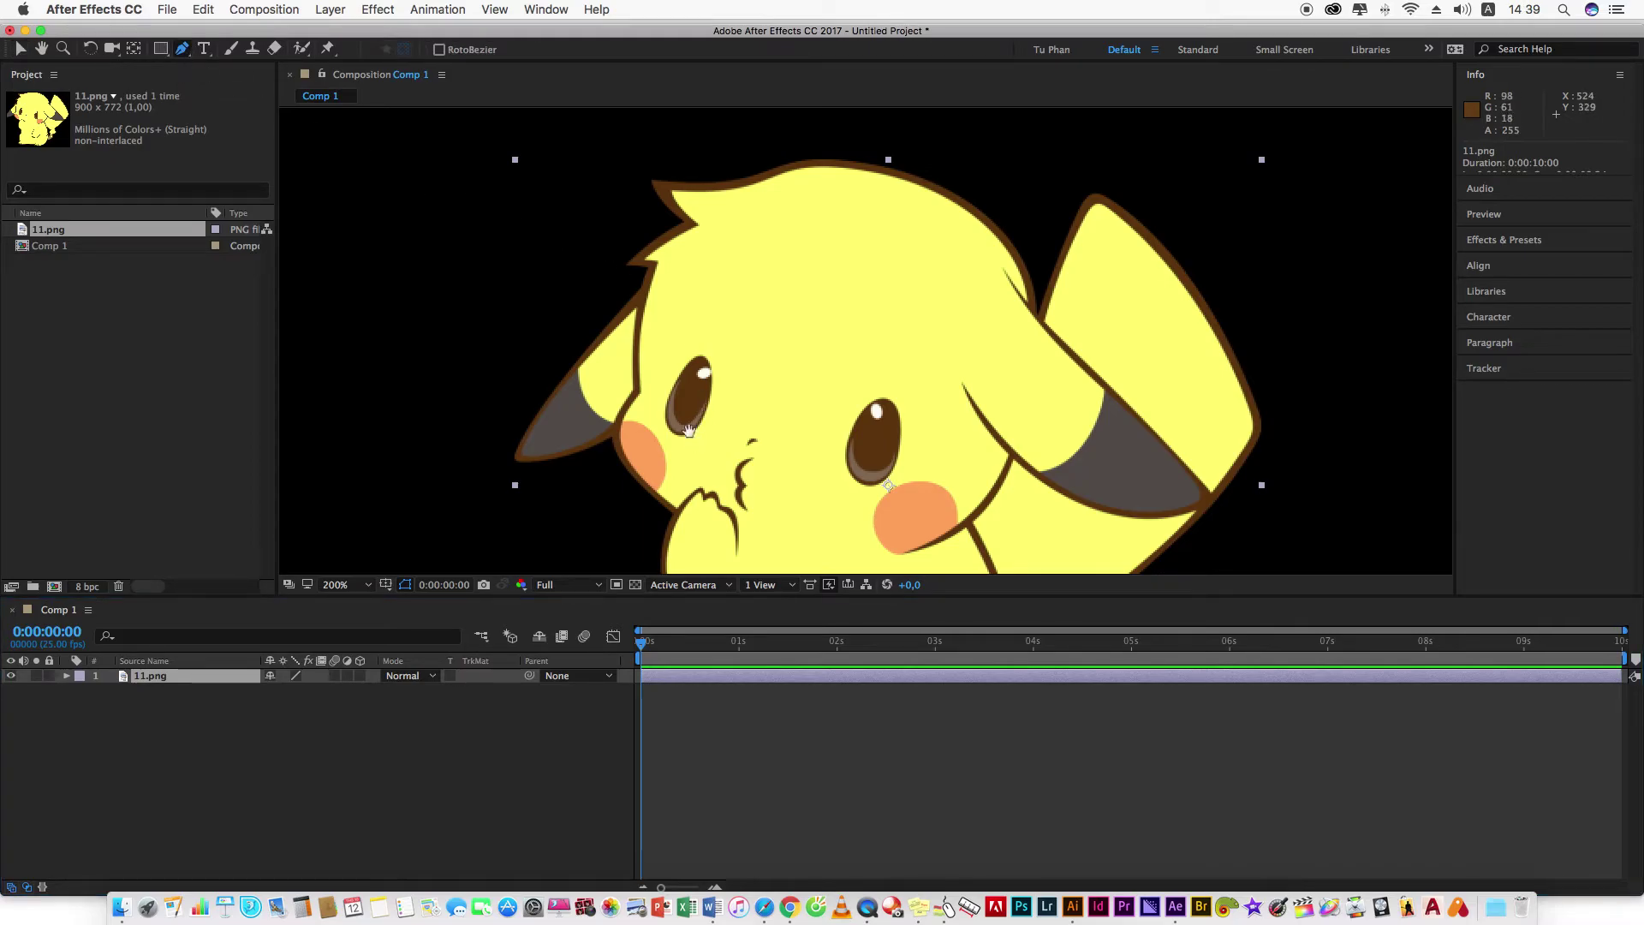
{"action": "mouse_move", "coordinate": [689, 431]}
{"action": "left_mouse_down"}
{"action": "mouse_move", "coordinate": [688, 463]}
{"action": "mouse_move", "coordinate": [695, 416]}
{"action": "left_mouse_up"}
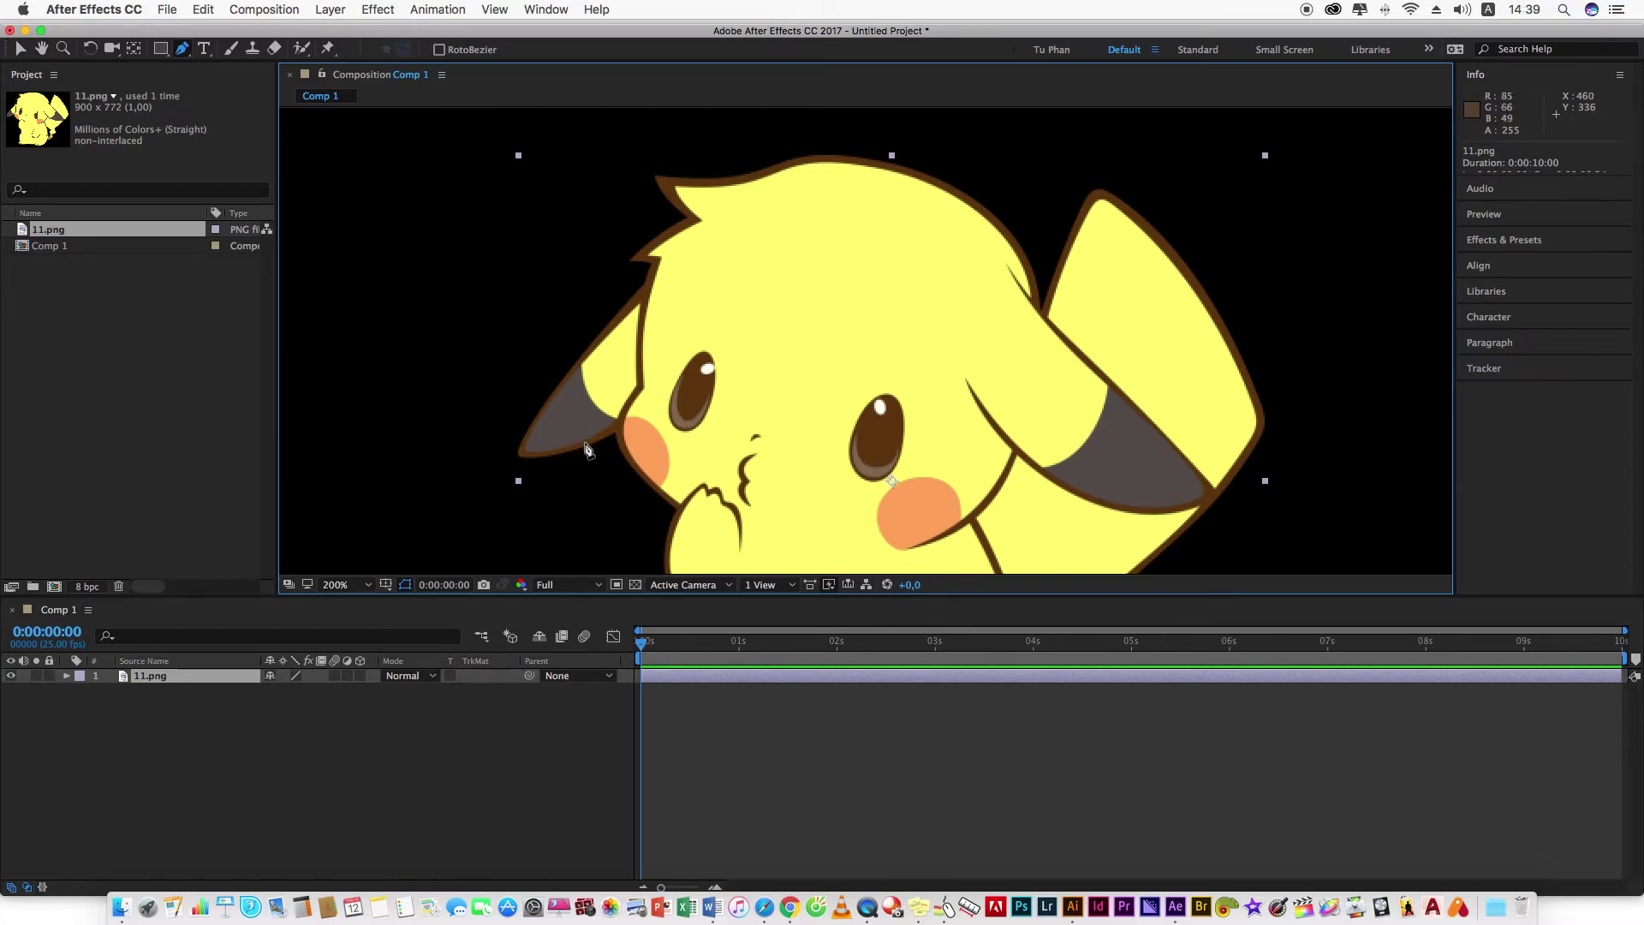
{"action": "key", "text": "period"}
{"action": "key", "text": "comma"}
{"action": "left_click", "coordinate": [182, 49]}
Begin Mask 1 at the cheek and trace Bezier points up the left ear's outer edge.
{"action": "scroll", "coordinate": [544, 396], "scroll_direction": "up", "scroll_amount": 1}
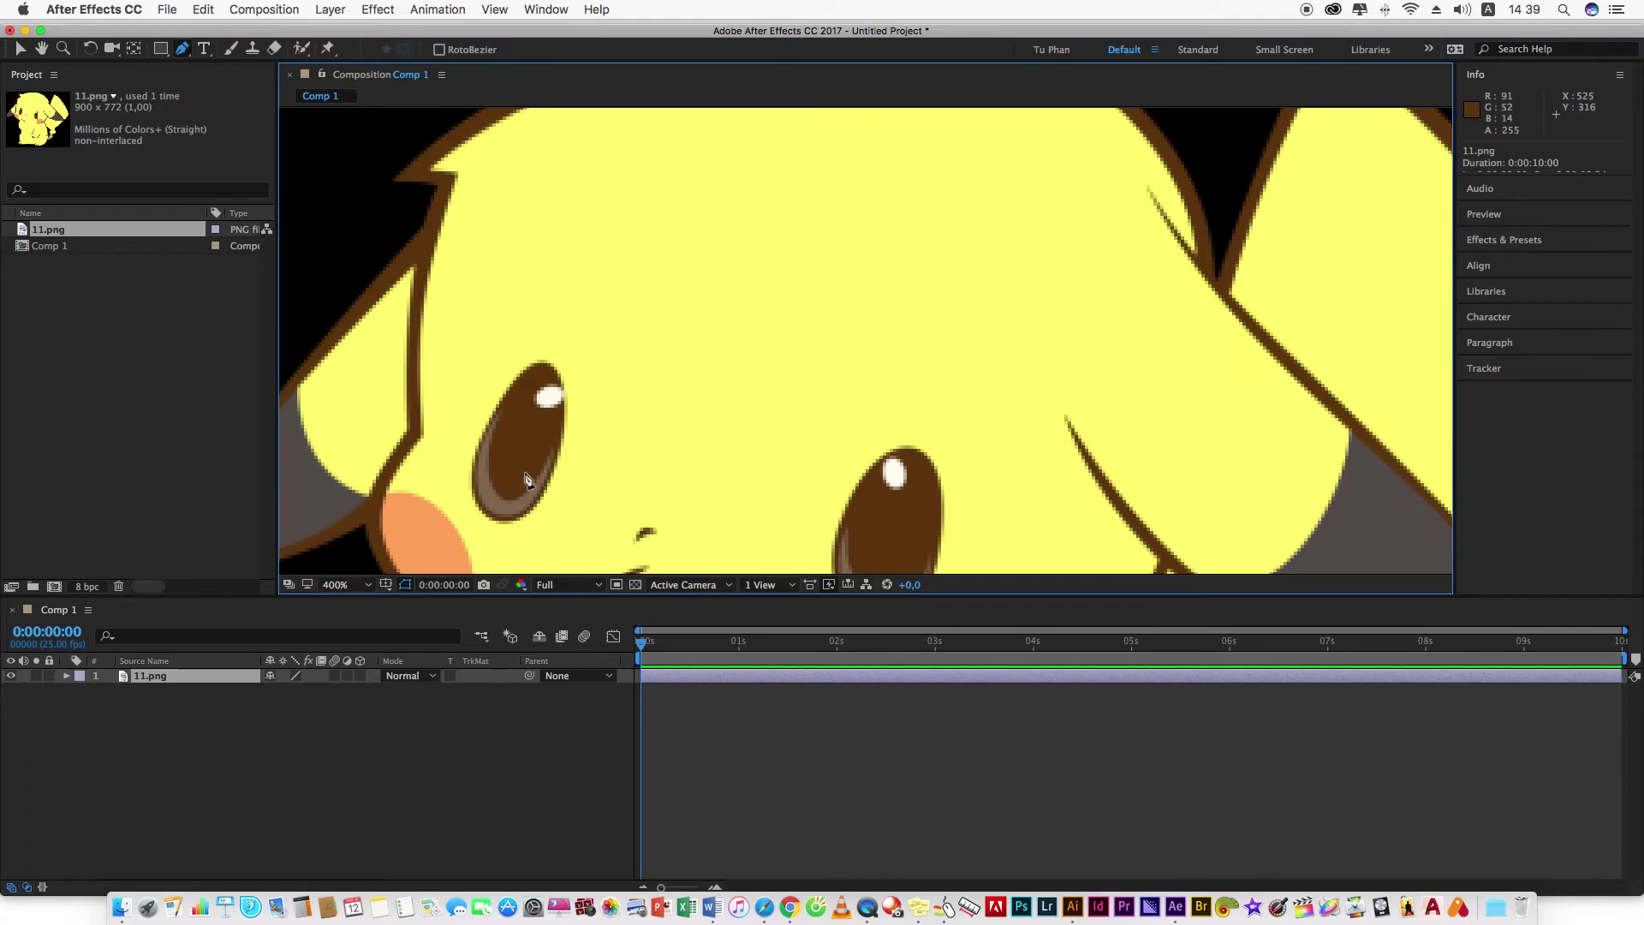
{"action": "scroll", "coordinate": [650, 428], "scroll_direction": "up", "scroll_amount": 1}
{"action": "left_click", "coordinate": [672, 425]}
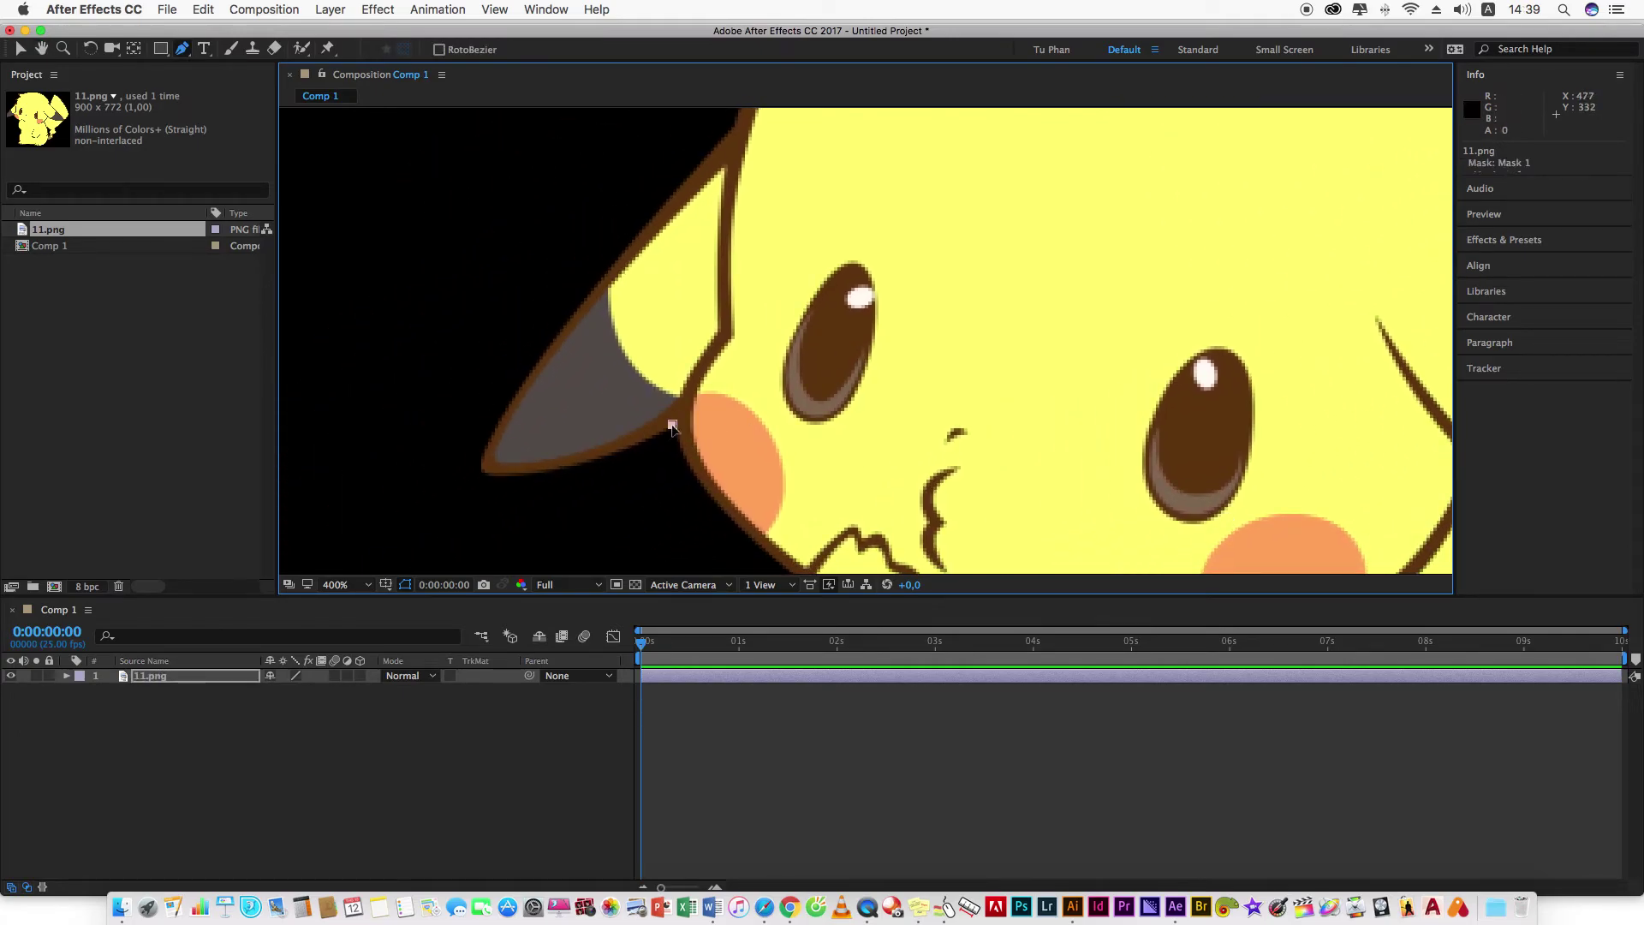
{"action": "left_click_drag", "start_coordinate": [485, 473], "coordinate": [400, 456]}
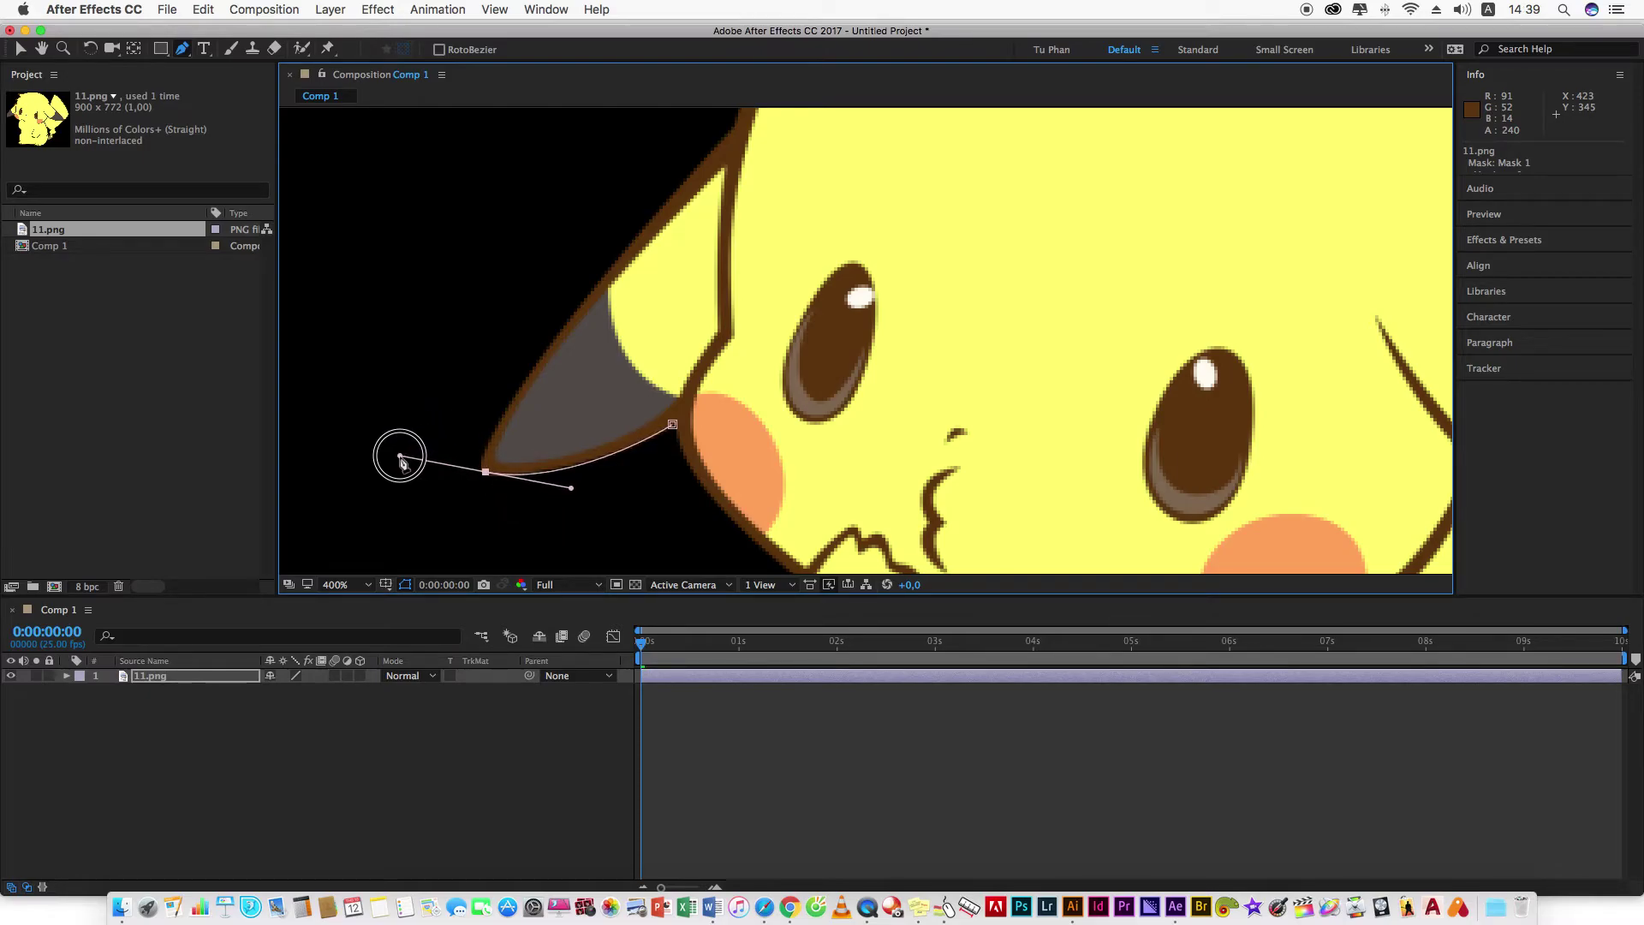
{"action": "left_click_drag", "start_coordinate": [400, 456], "coordinate": [480, 382]}
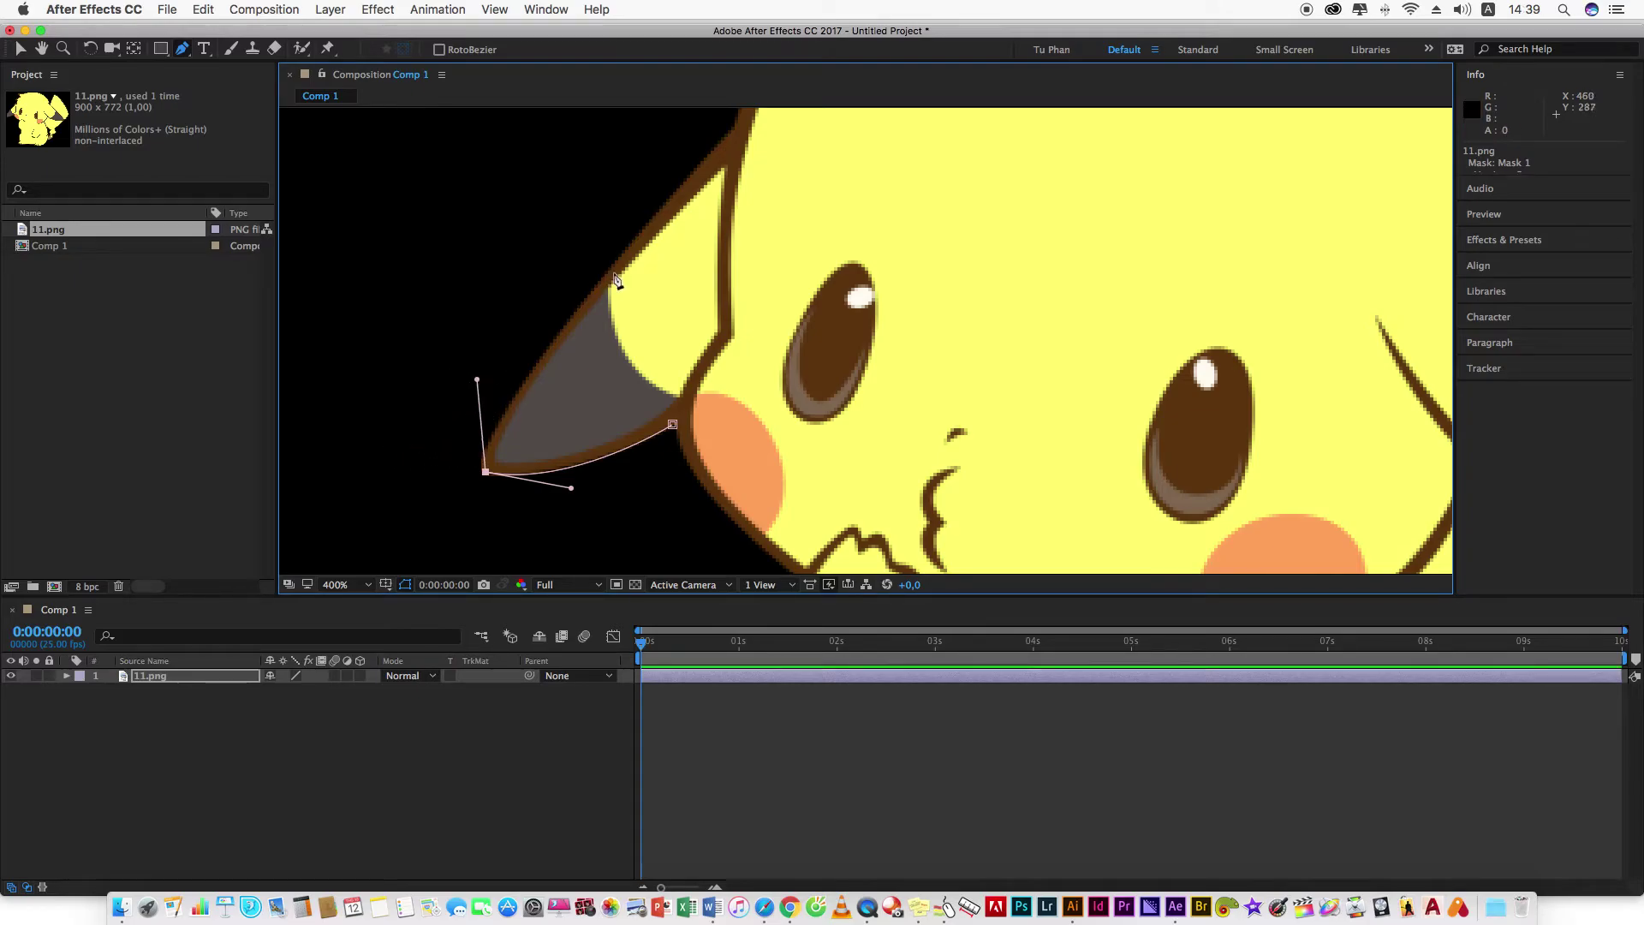
{"action": "mouse_move", "coordinate": [616, 279]}
{"action": "left_mouse_down"}
{"action": "mouse_move", "coordinate": [578, 266]}
{"action": "mouse_move", "coordinate": [576, 345]}
{"action": "left_mouse_up"}
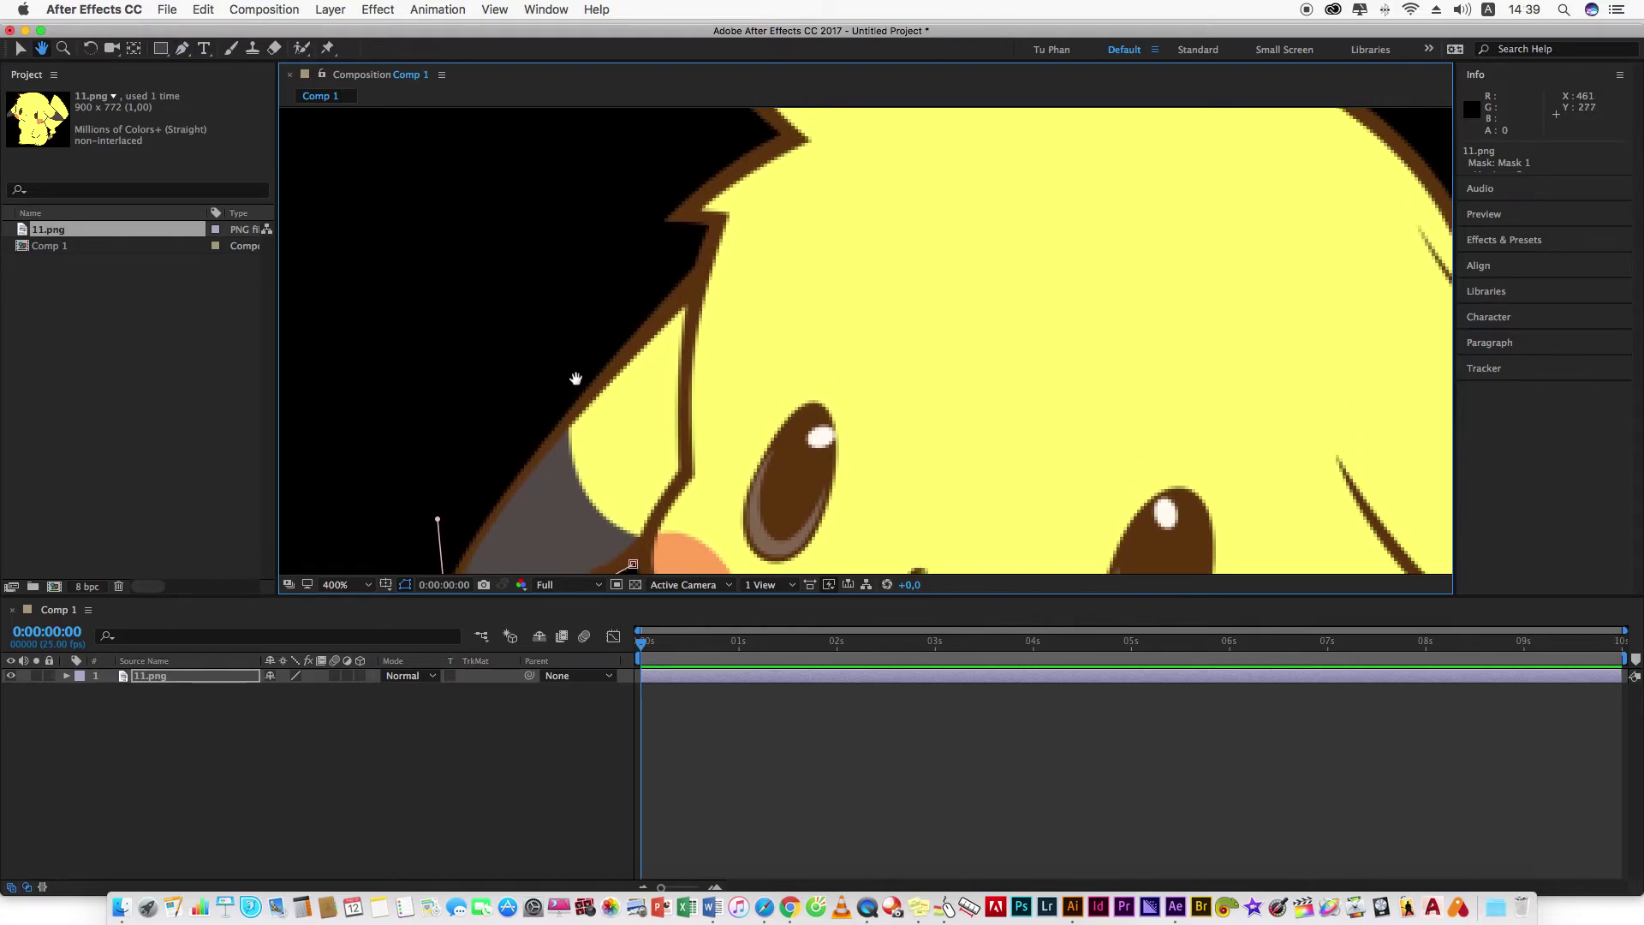
{"action": "mouse_move", "coordinate": [588, 322]}
{"action": "left_mouse_down"}
{"action": "mouse_move", "coordinate": [658, 313]}
{"action": "mouse_move", "coordinate": [576, 308]}
{"action": "left_mouse_up"}
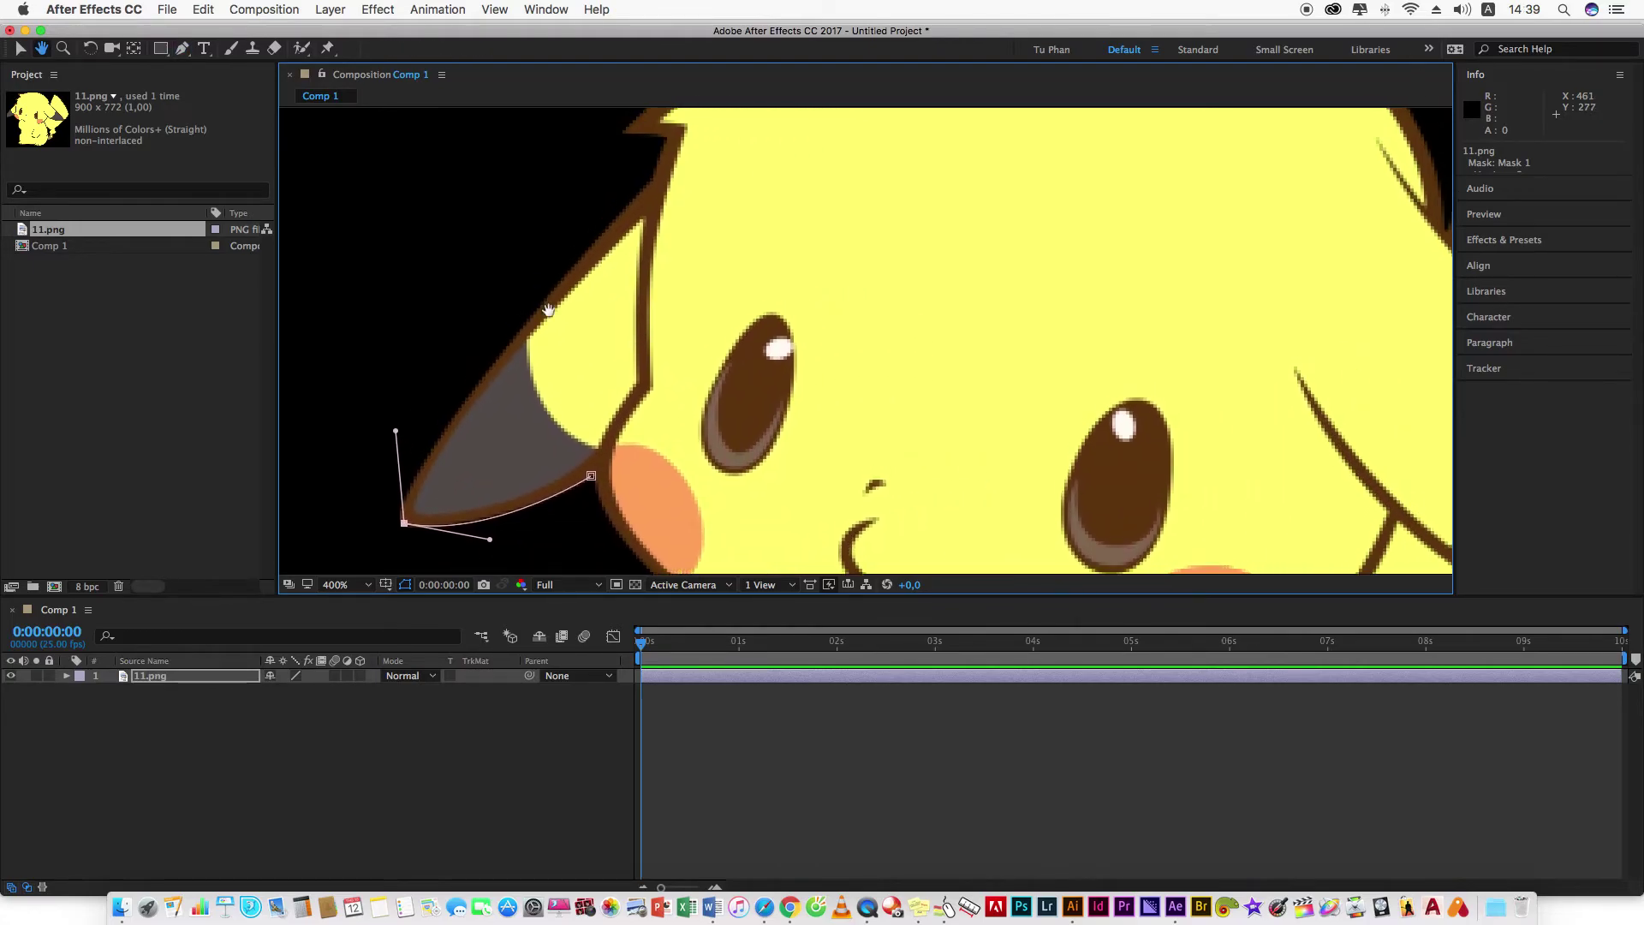
{"action": "left_click", "coordinate": [684, 212]}
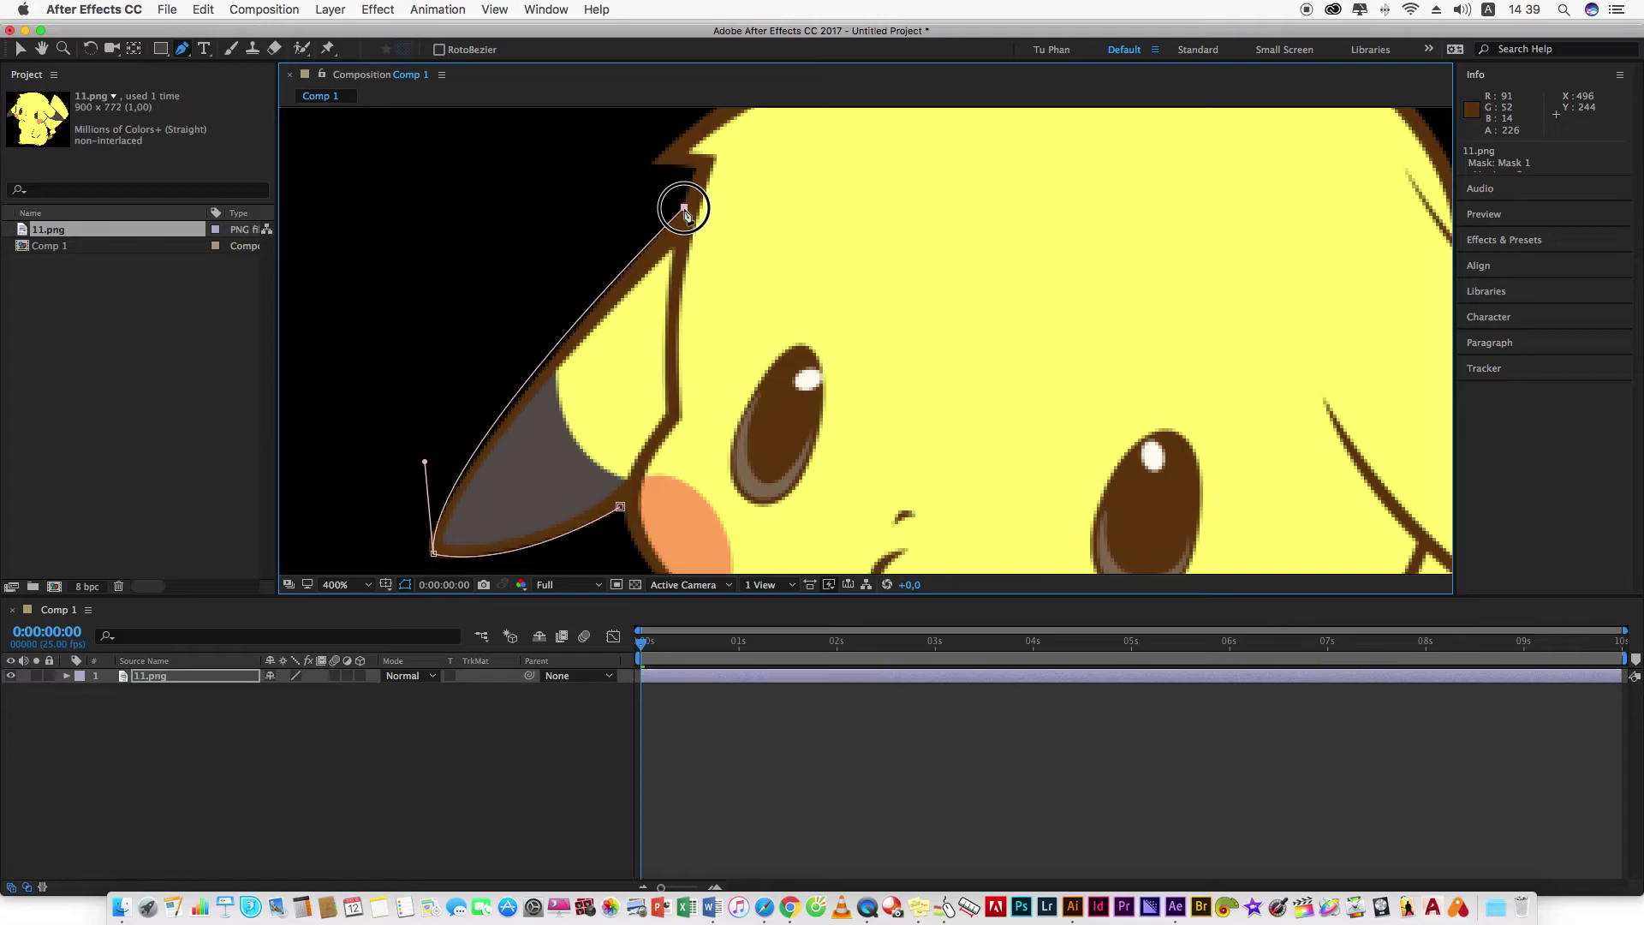
{"action": "left_click_drag", "start_coordinate": [706, 220], "coordinate": [627, 357]}
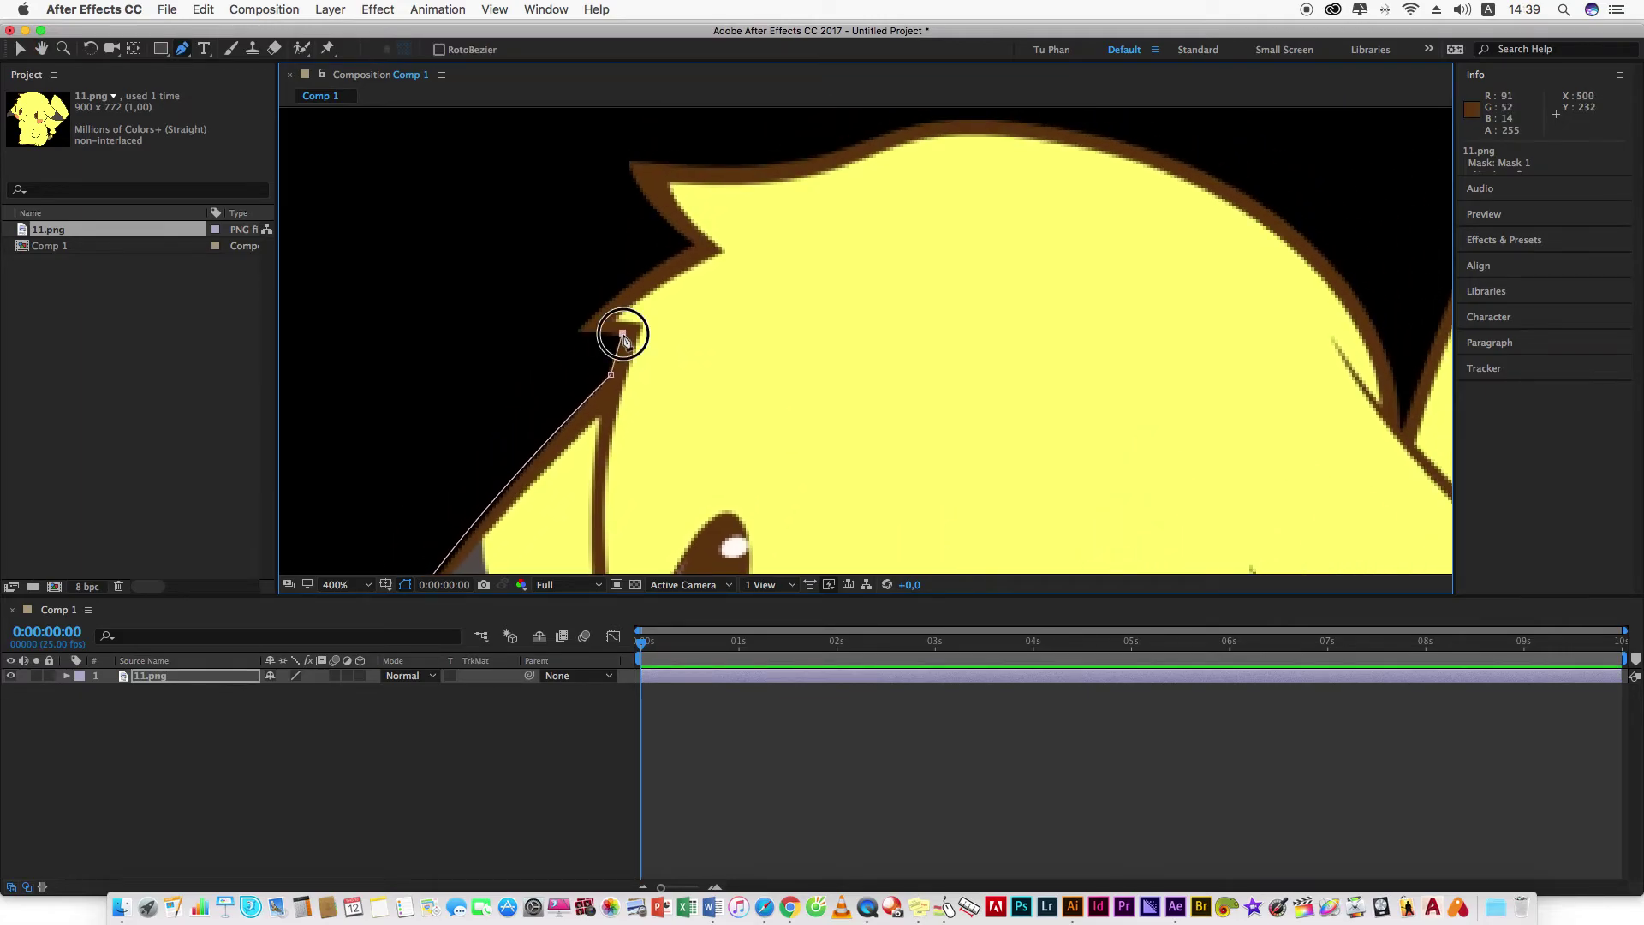
Continue the path from the ear's base over the head tufts and along the top of the head.
{"action": "left_click", "coordinate": [622, 332]}
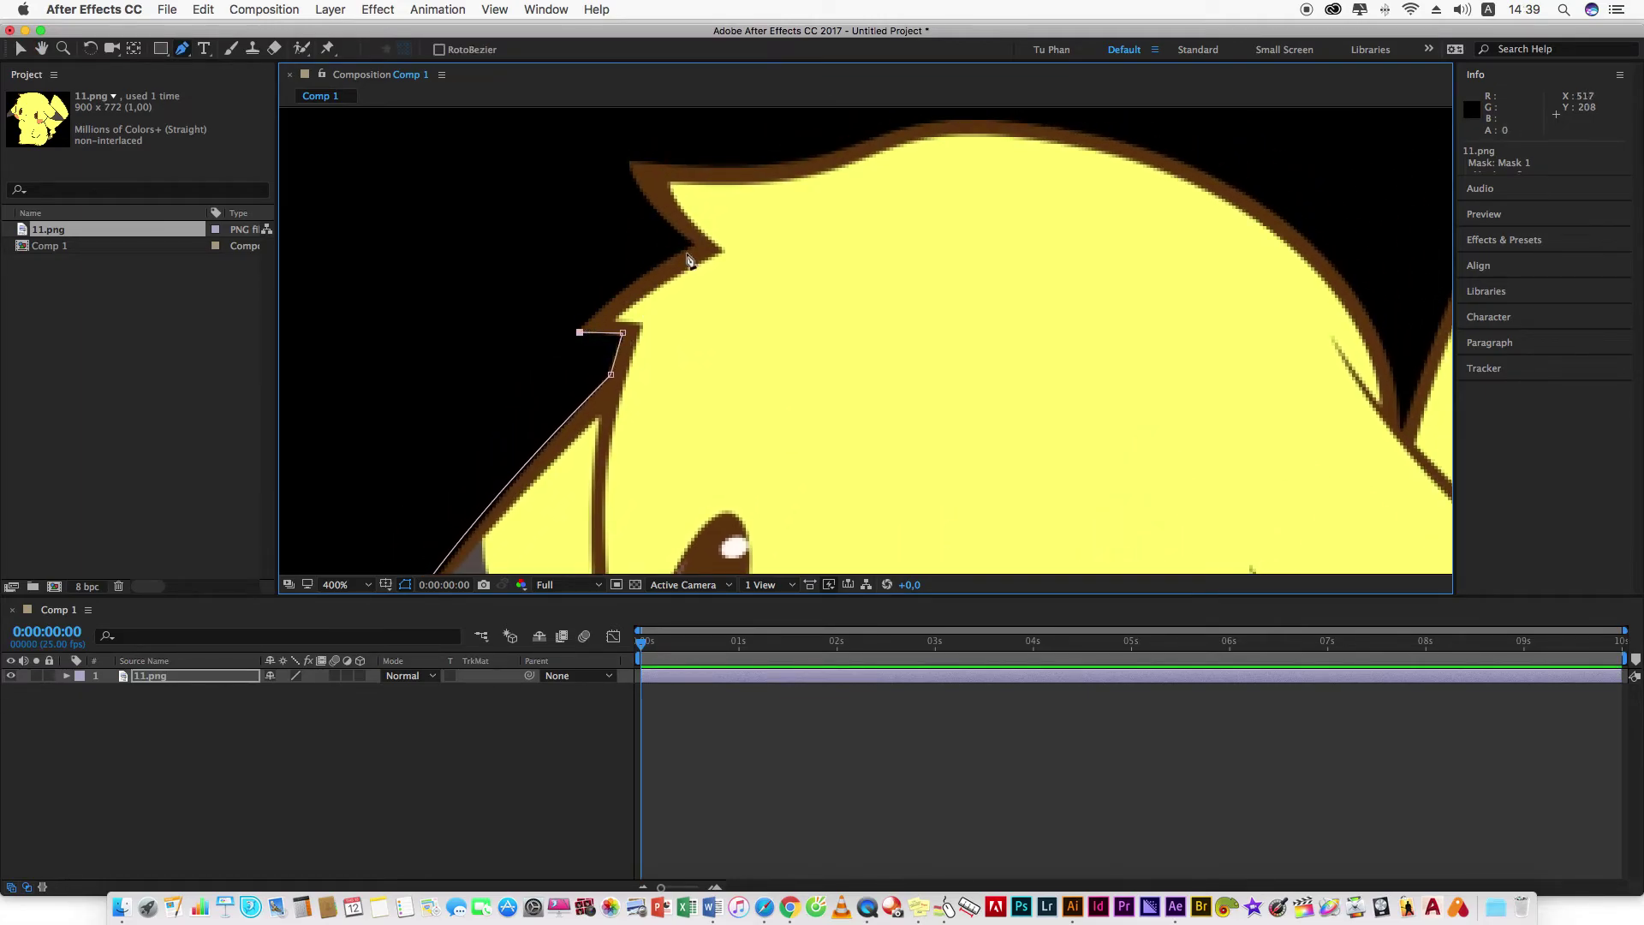
{"action": "left_click_drag", "start_coordinate": [693, 247], "coordinate": [723, 251]}
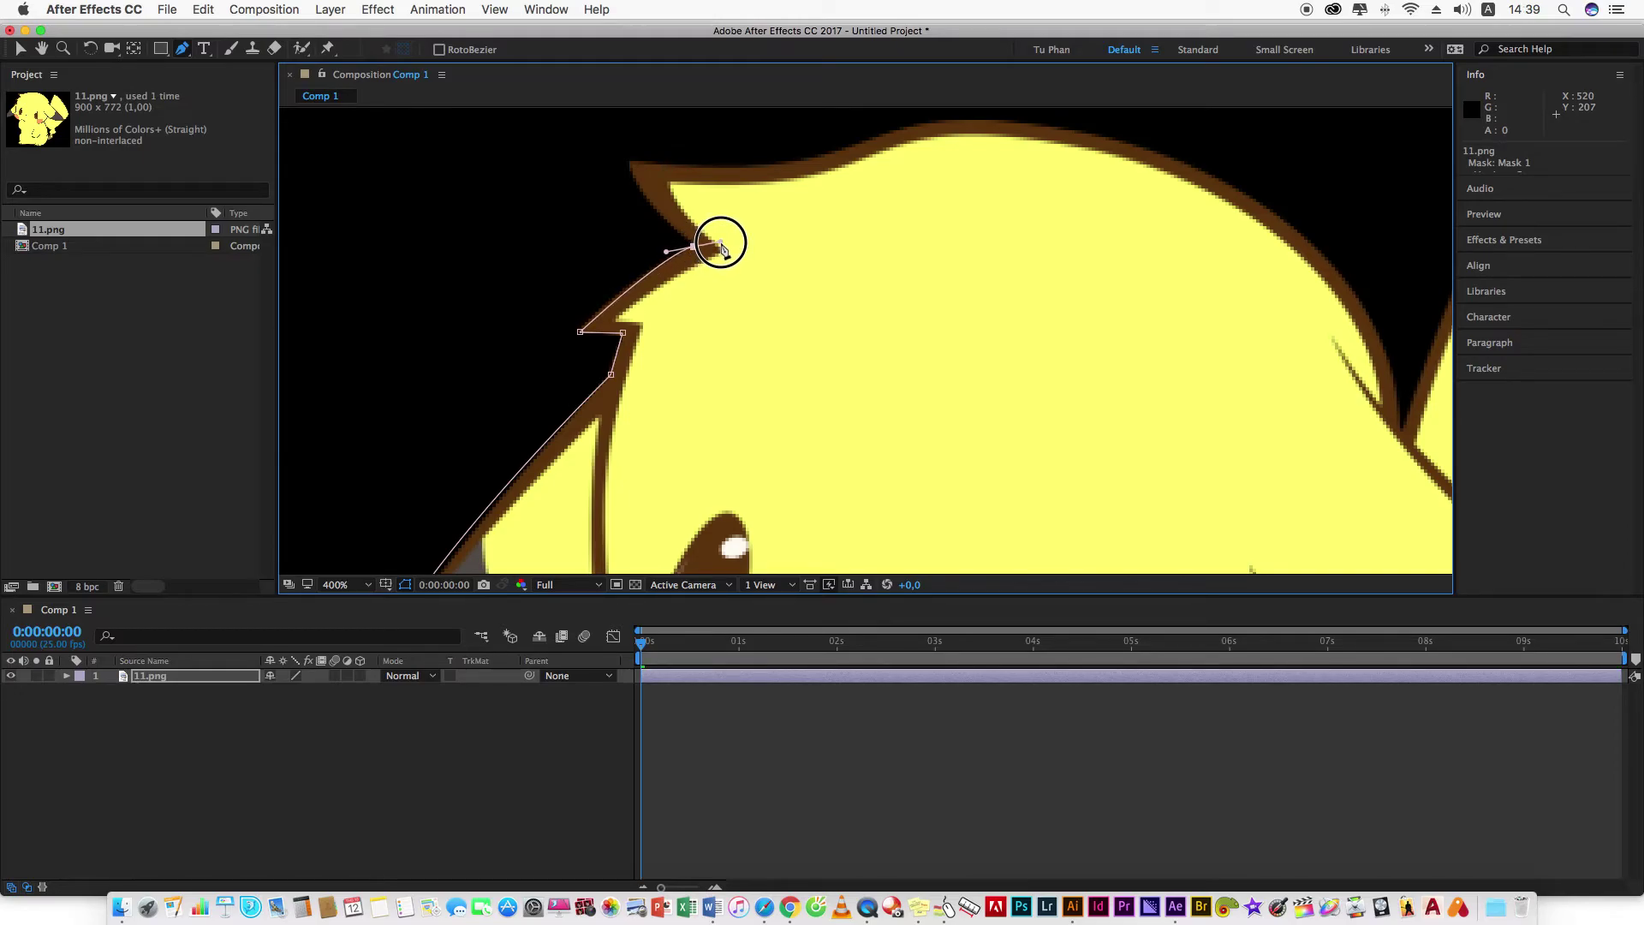
{"action": "left_click", "coordinate": [646, 209]}
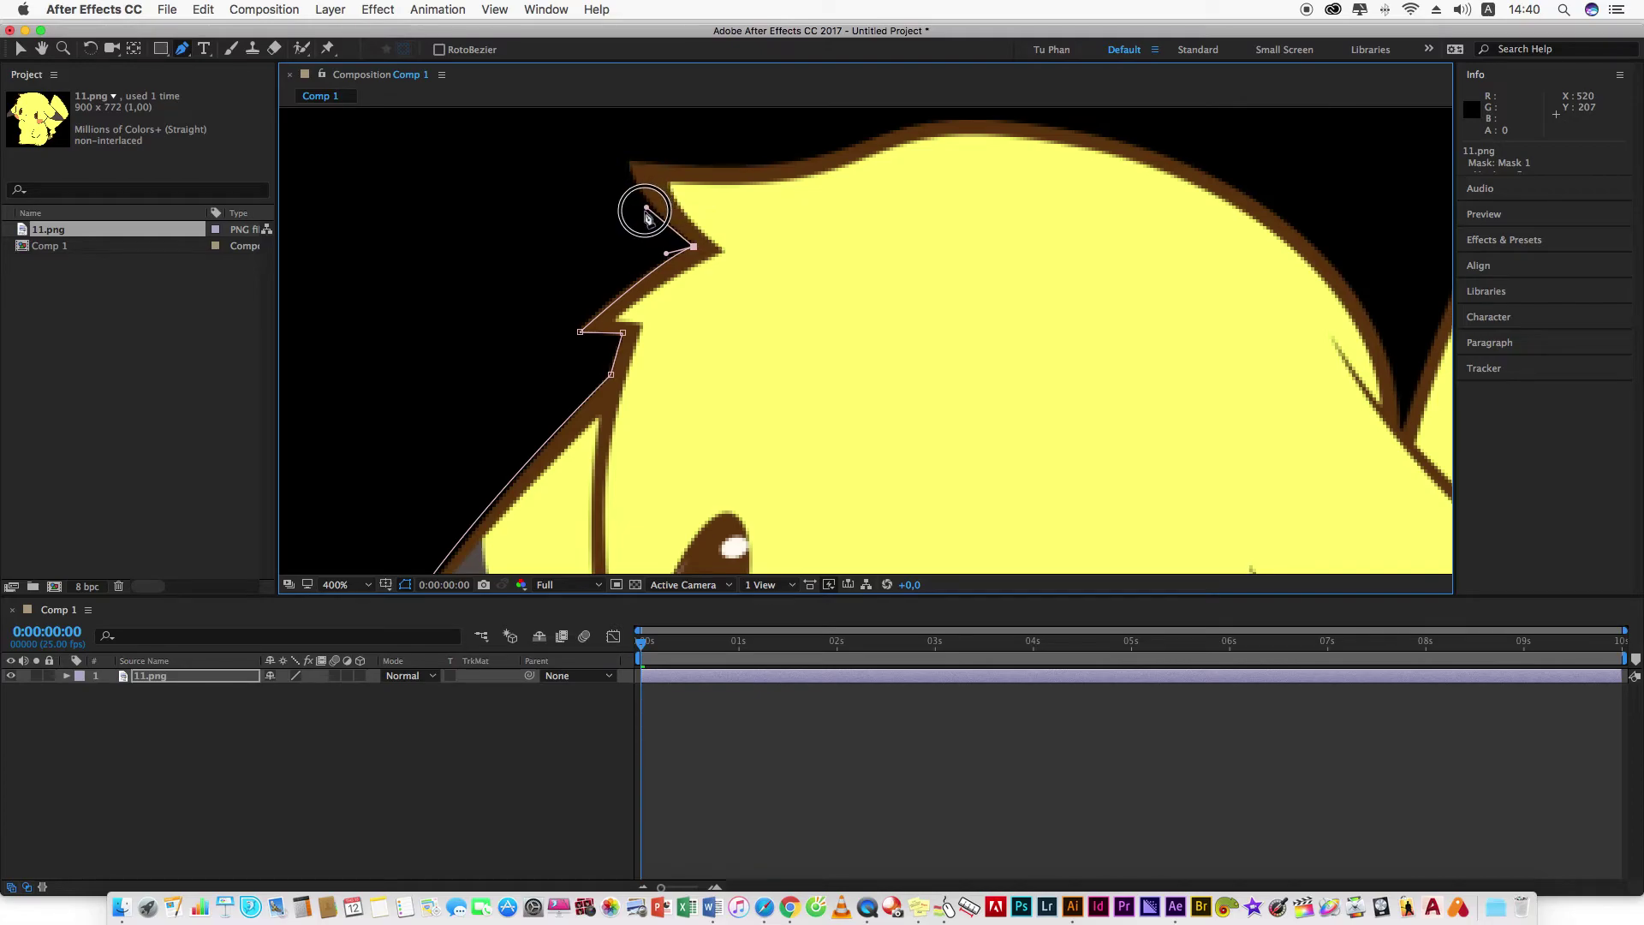
{"action": "left_click", "coordinate": [630, 162]}
{"action": "key", "text": "h"}
{"action": "right_click", "coordinate": [800, 213]}
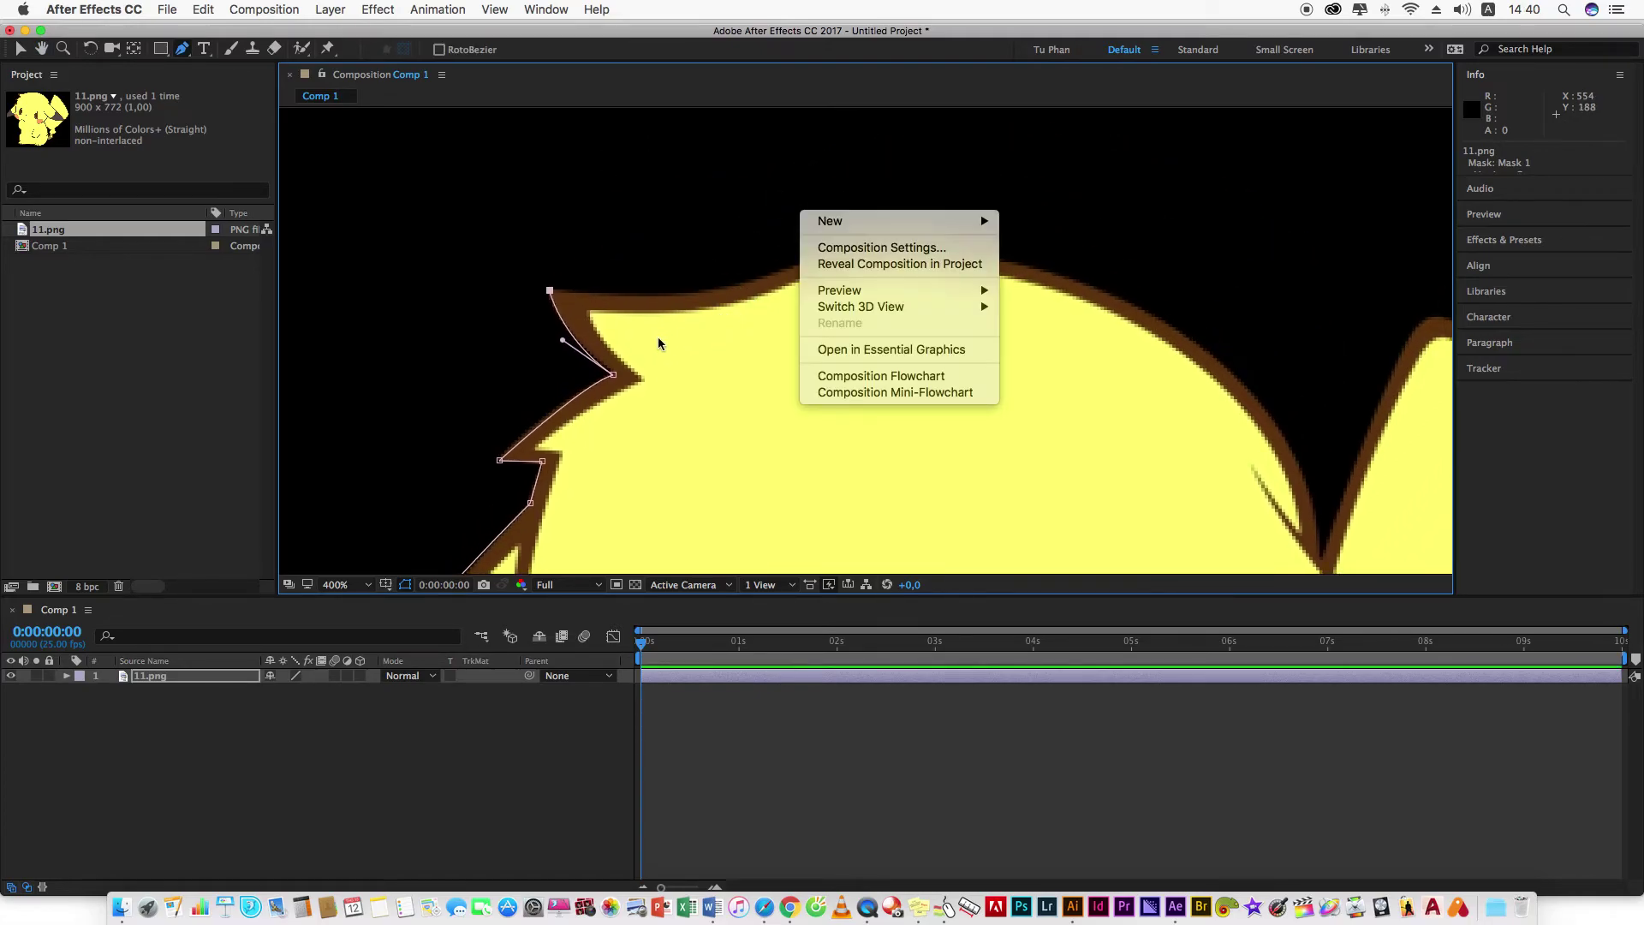
{"action": "key", "text": "Escape"}
{"action": "mouse_move", "coordinate": [738, 324]}
{"action": "left_mouse_down"}
{"action": "mouse_move", "coordinate": [604, 328]}
{"action": "mouse_move", "coordinate": [672, 272]}
{"action": "left_mouse_up"}
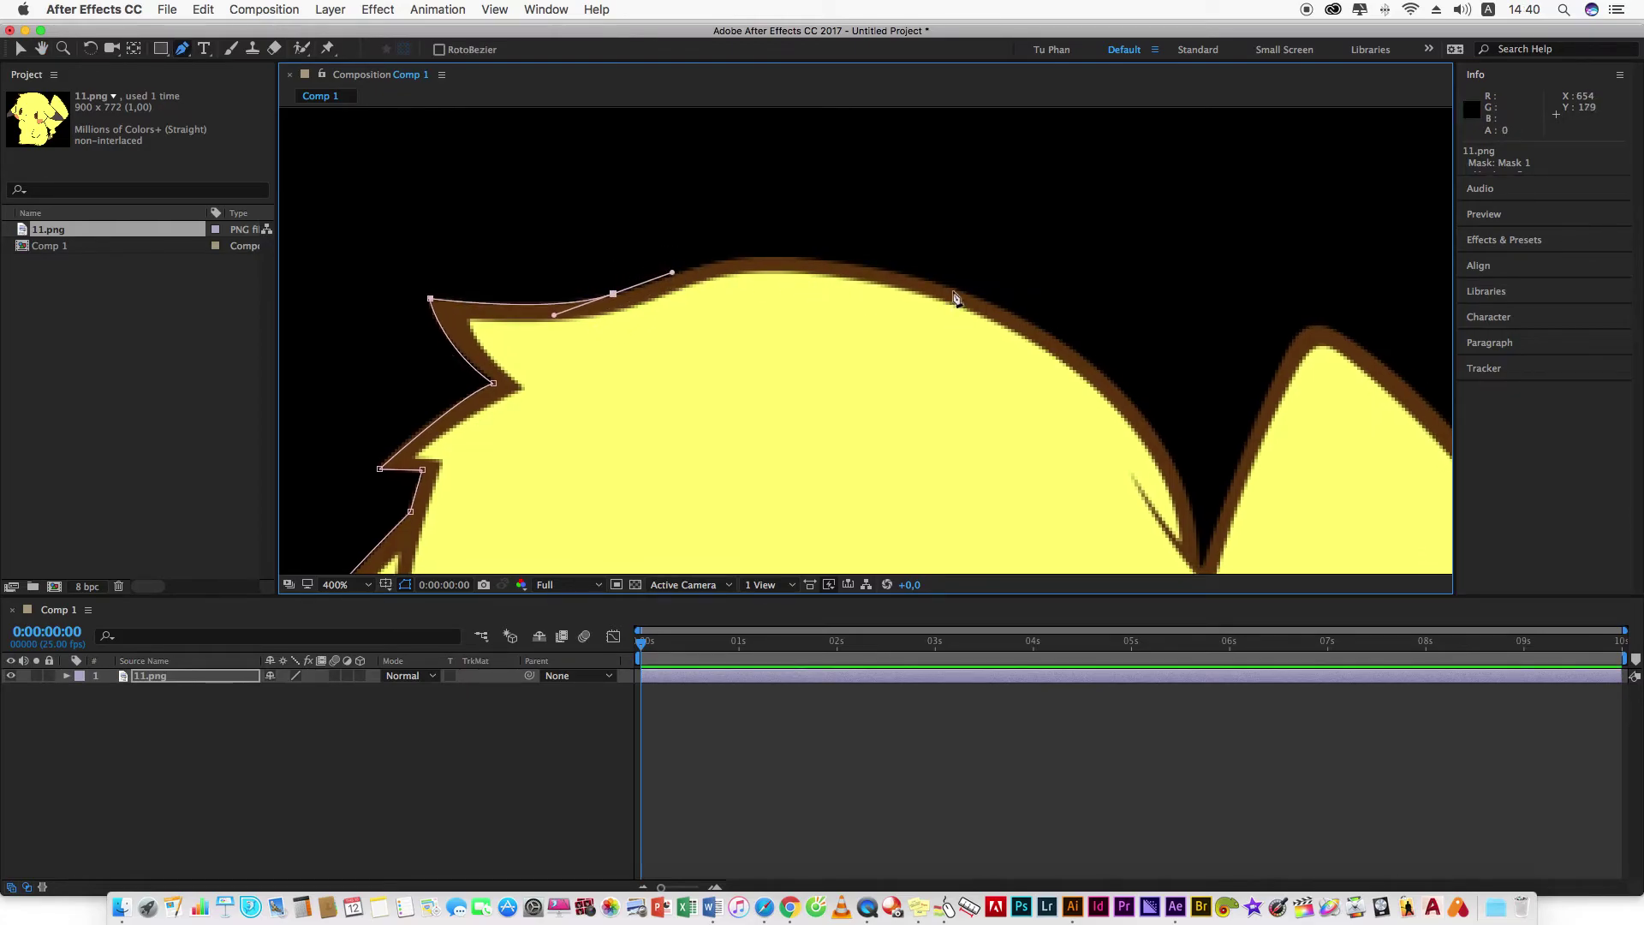
{"action": "mouse_move", "coordinate": [953, 291]}
{"action": "left_mouse_down"}
{"action": "mouse_move", "coordinate": [1100, 353]}
{"action": "mouse_move", "coordinate": [837, 198]}
{"action": "left_mouse_up"}
{"action": "key", "text": "space"}
Trace curved points from the head up over the right ear's tip and down its edge.
{"action": "left_click_drag", "start_coordinate": [885, 402], "coordinate": [891, 546]}
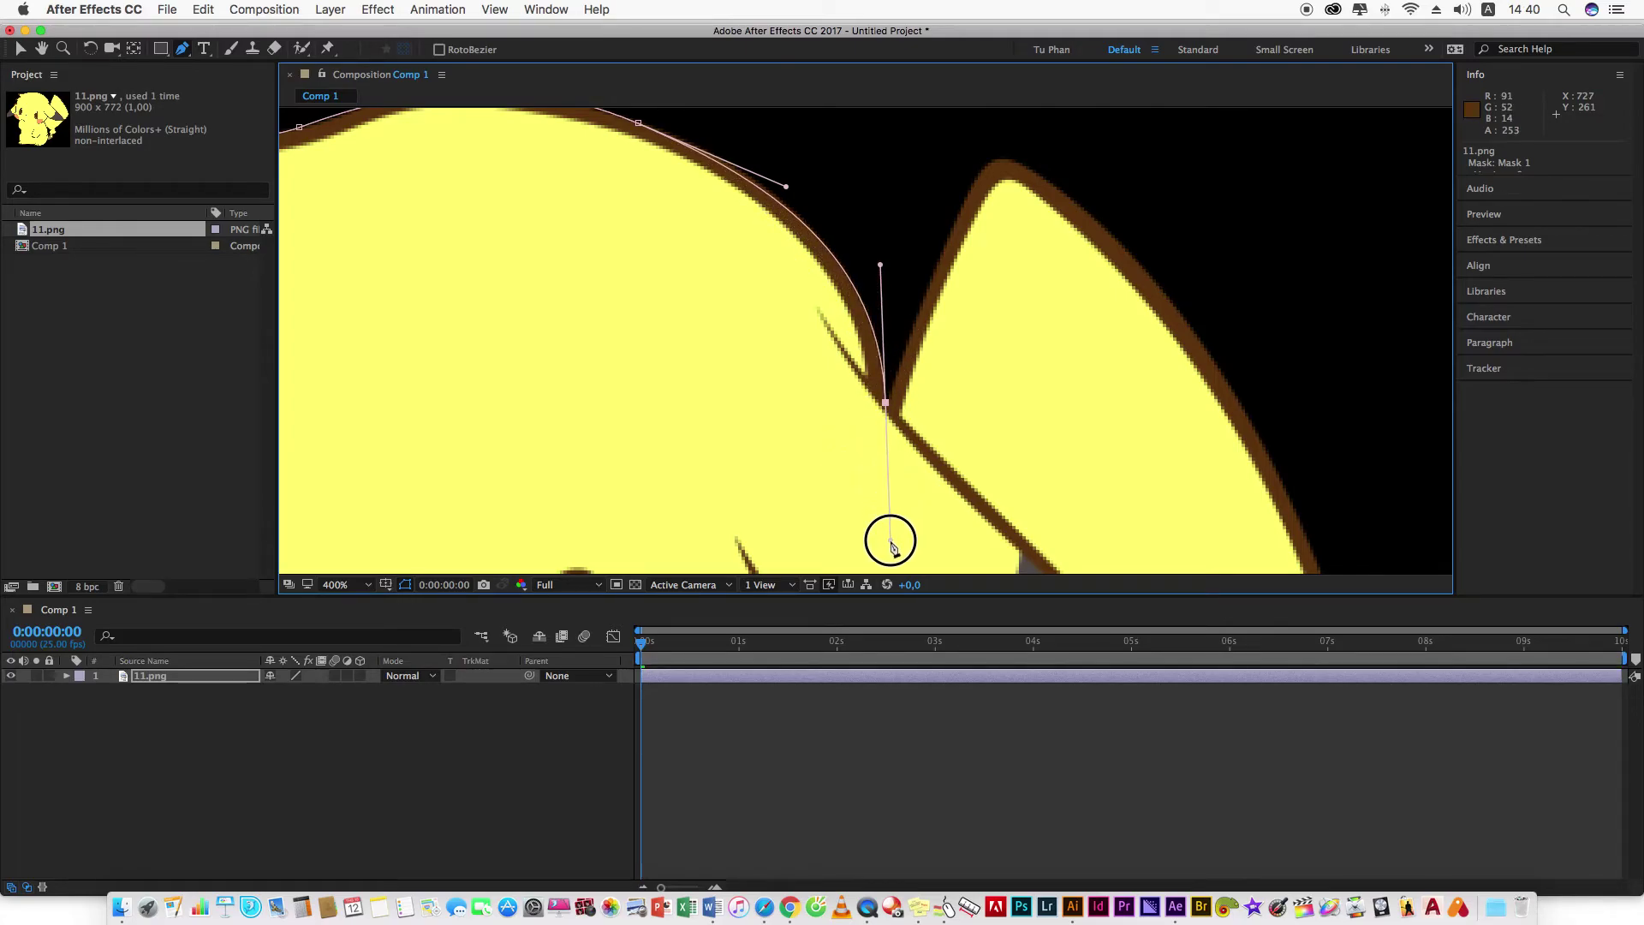
{"action": "left_click_drag", "start_coordinate": [891, 547], "coordinate": [923, 257]}
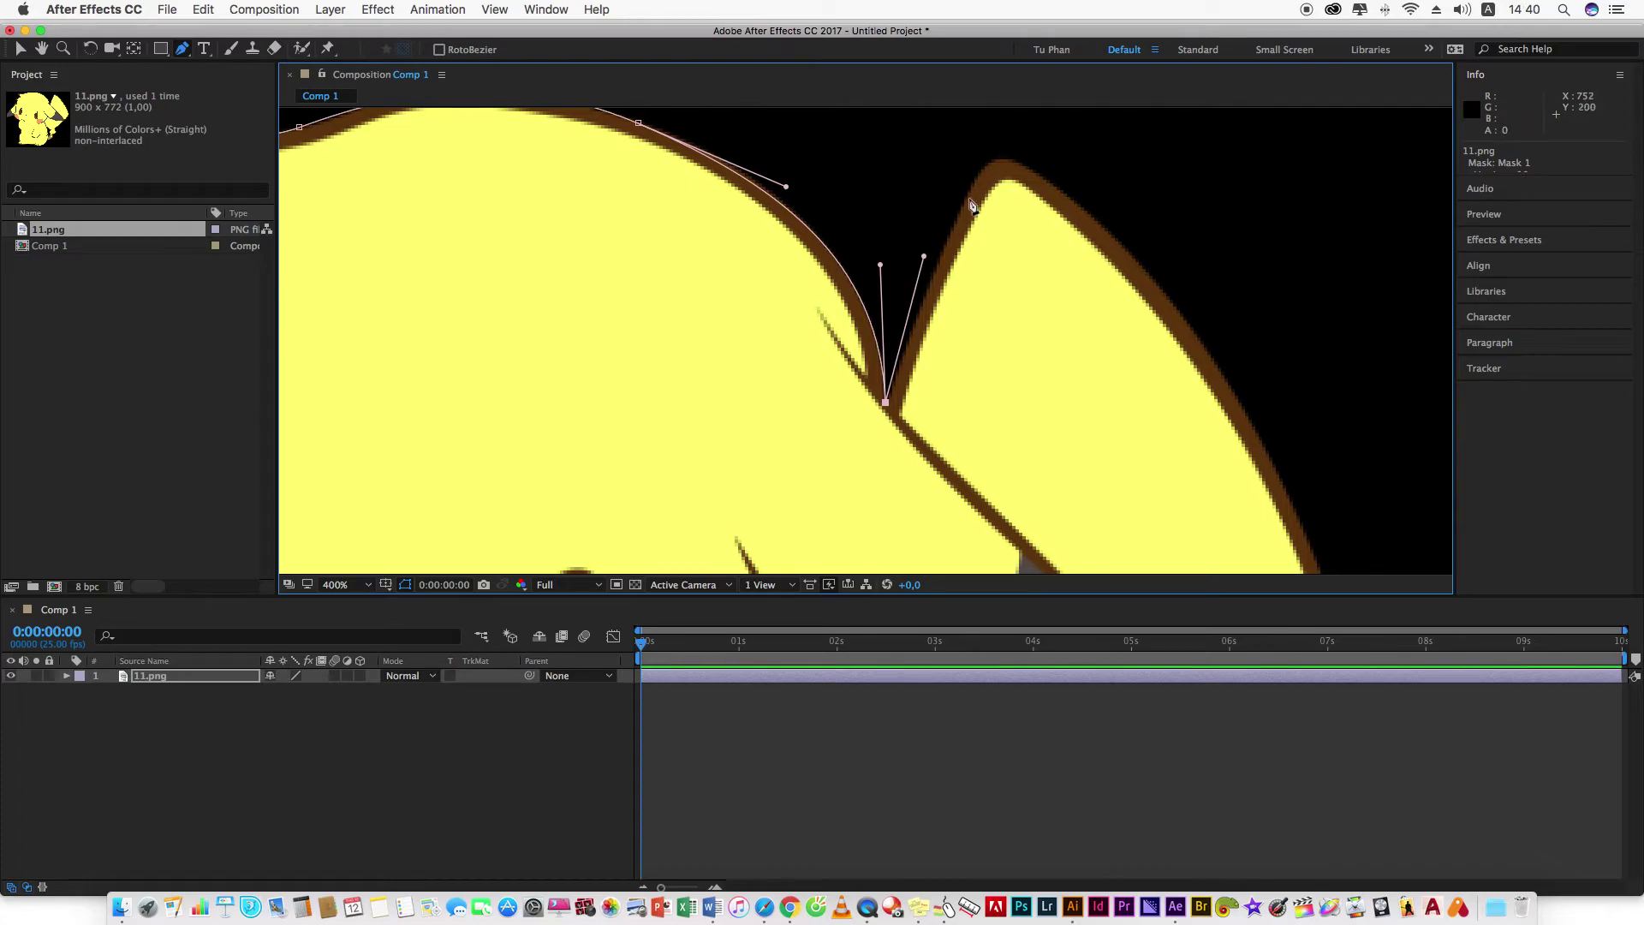
{"action": "left_click", "coordinate": [968, 197]}
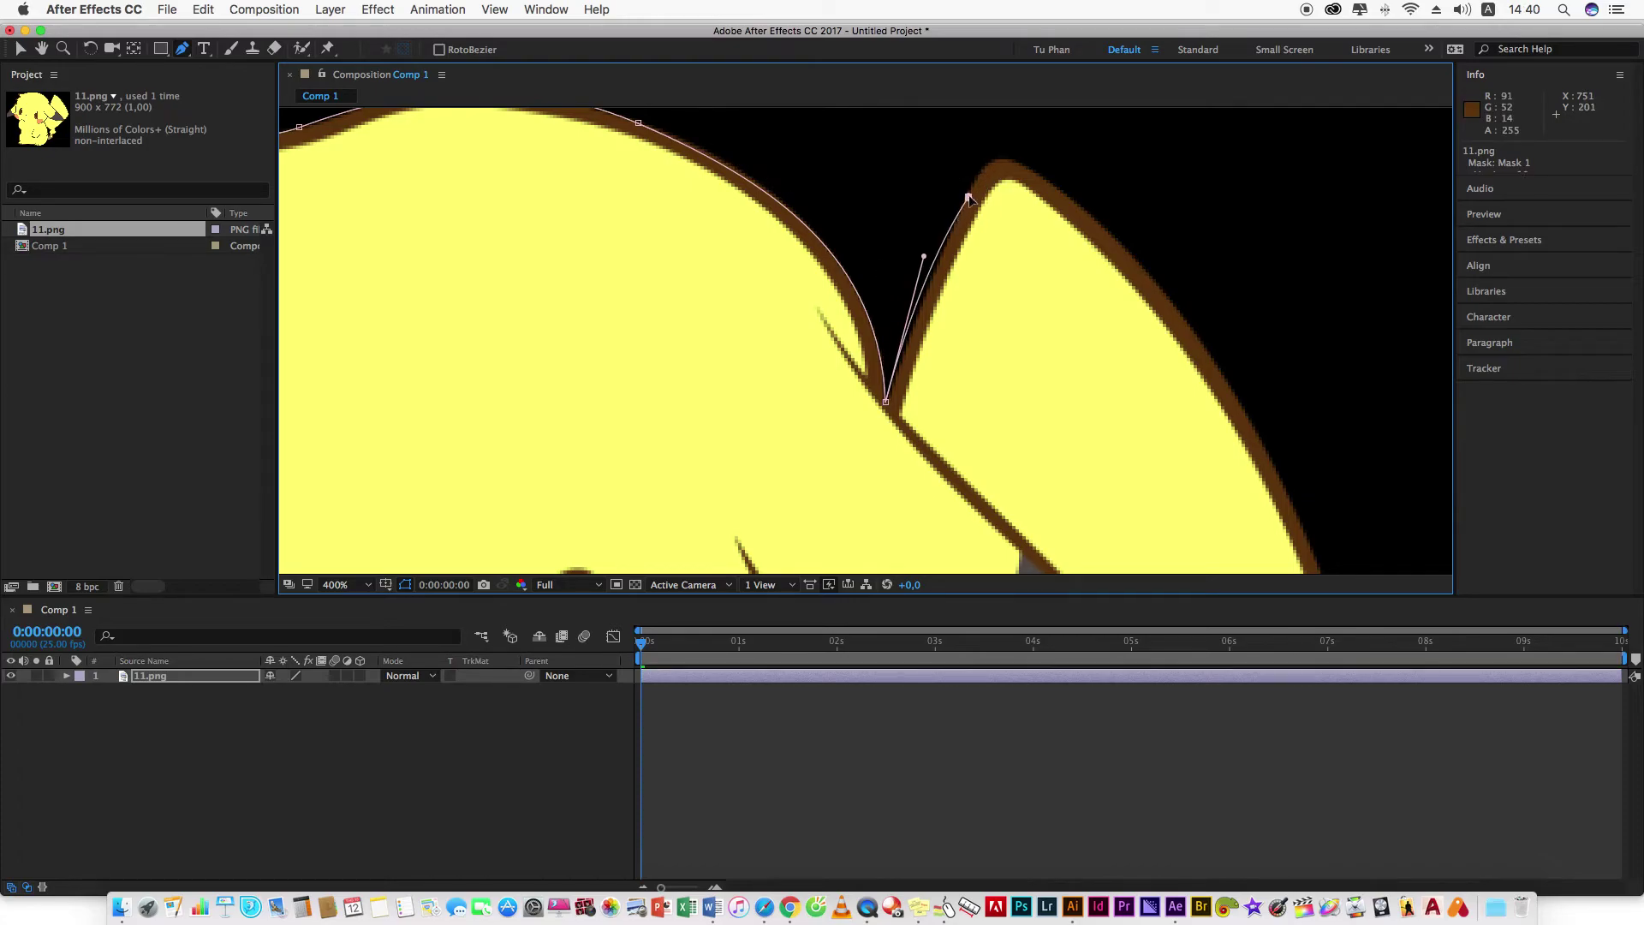
{"action": "left_click_drag", "start_coordinate": [1051, 184], "coordinate": [1124, 259]}
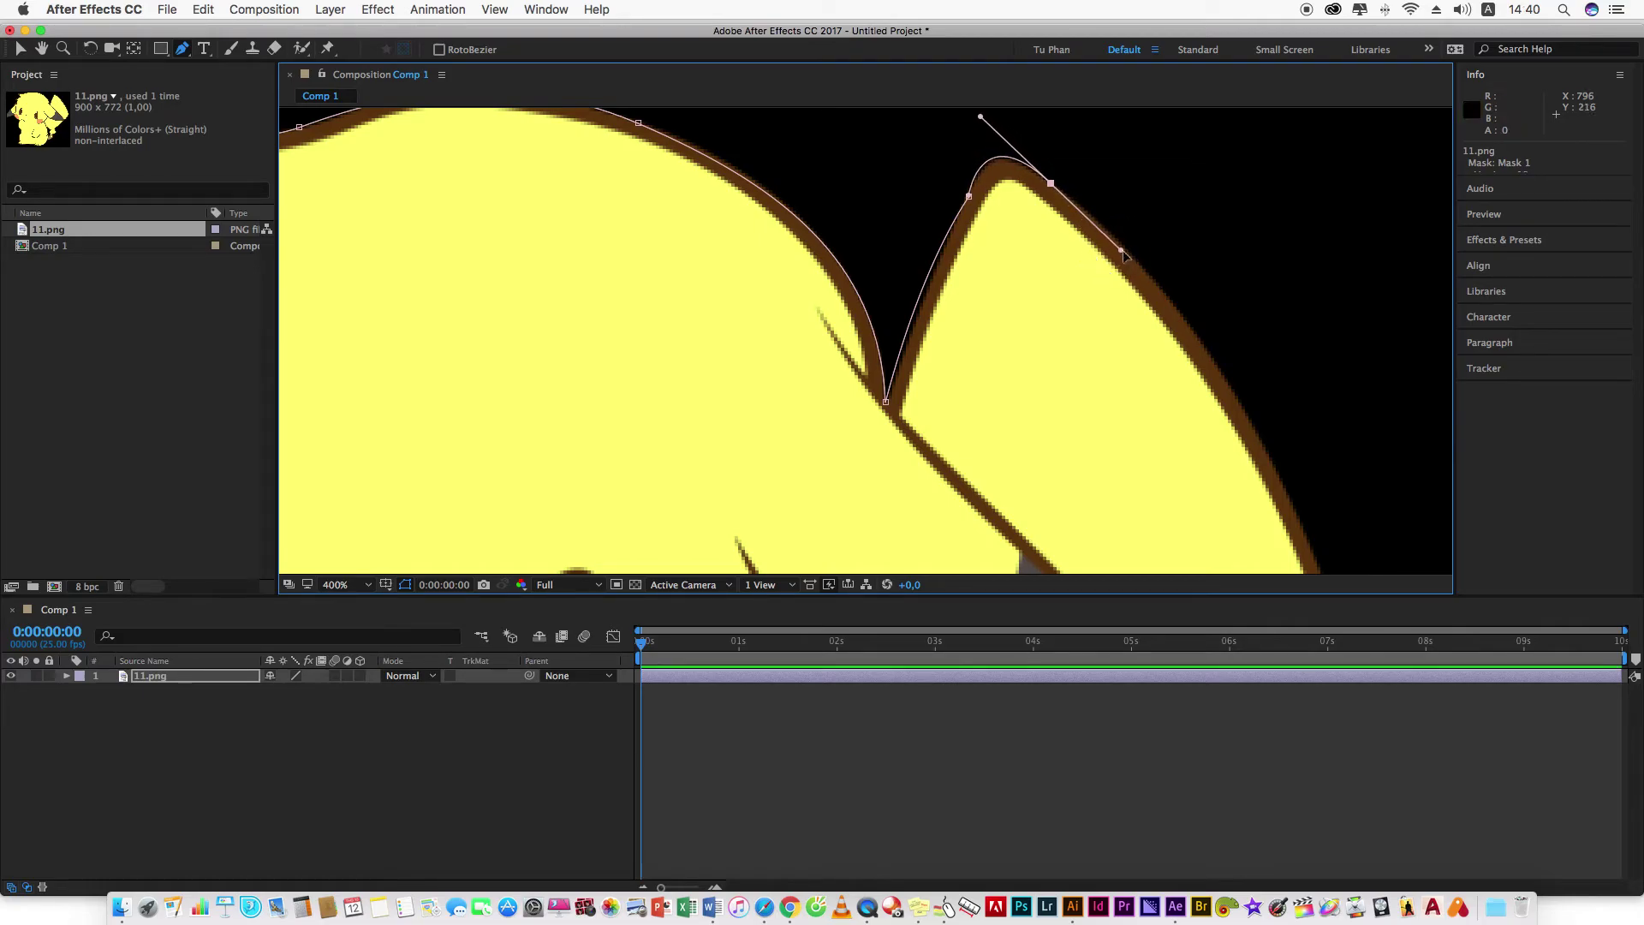
{"action": "left_click_drag", "start_coordinate": [1149, 351], "coordinate": [866, 269]}
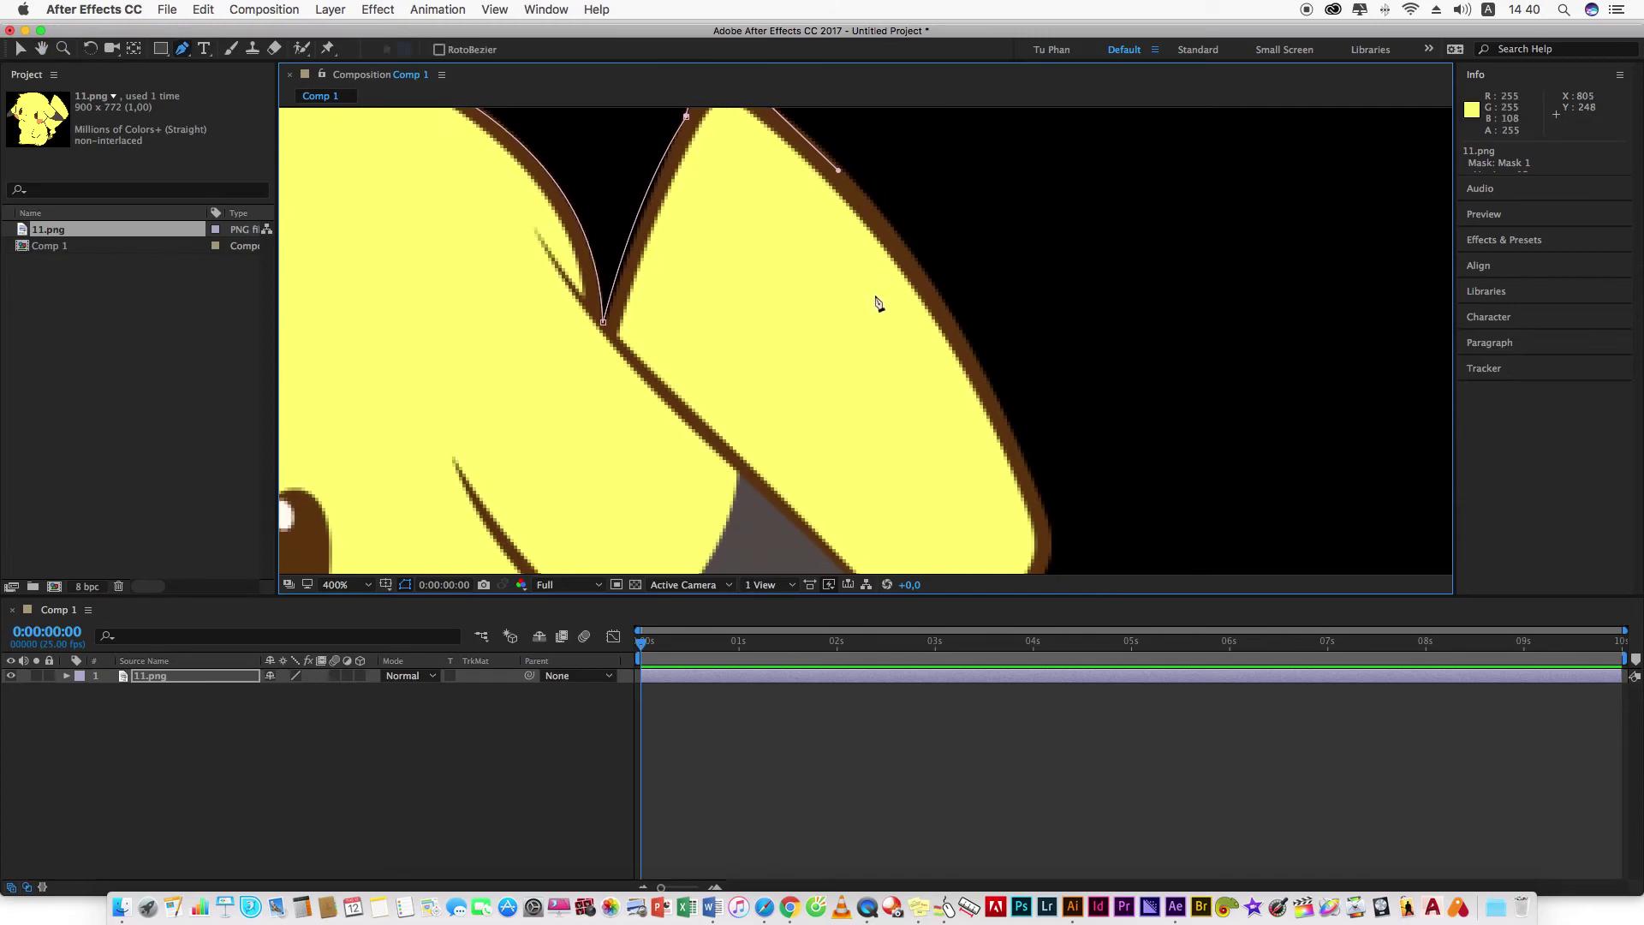
{"action": "left_click_drag", "start_coordinate": [1029, 469], "coordinate": [1065, 584]}
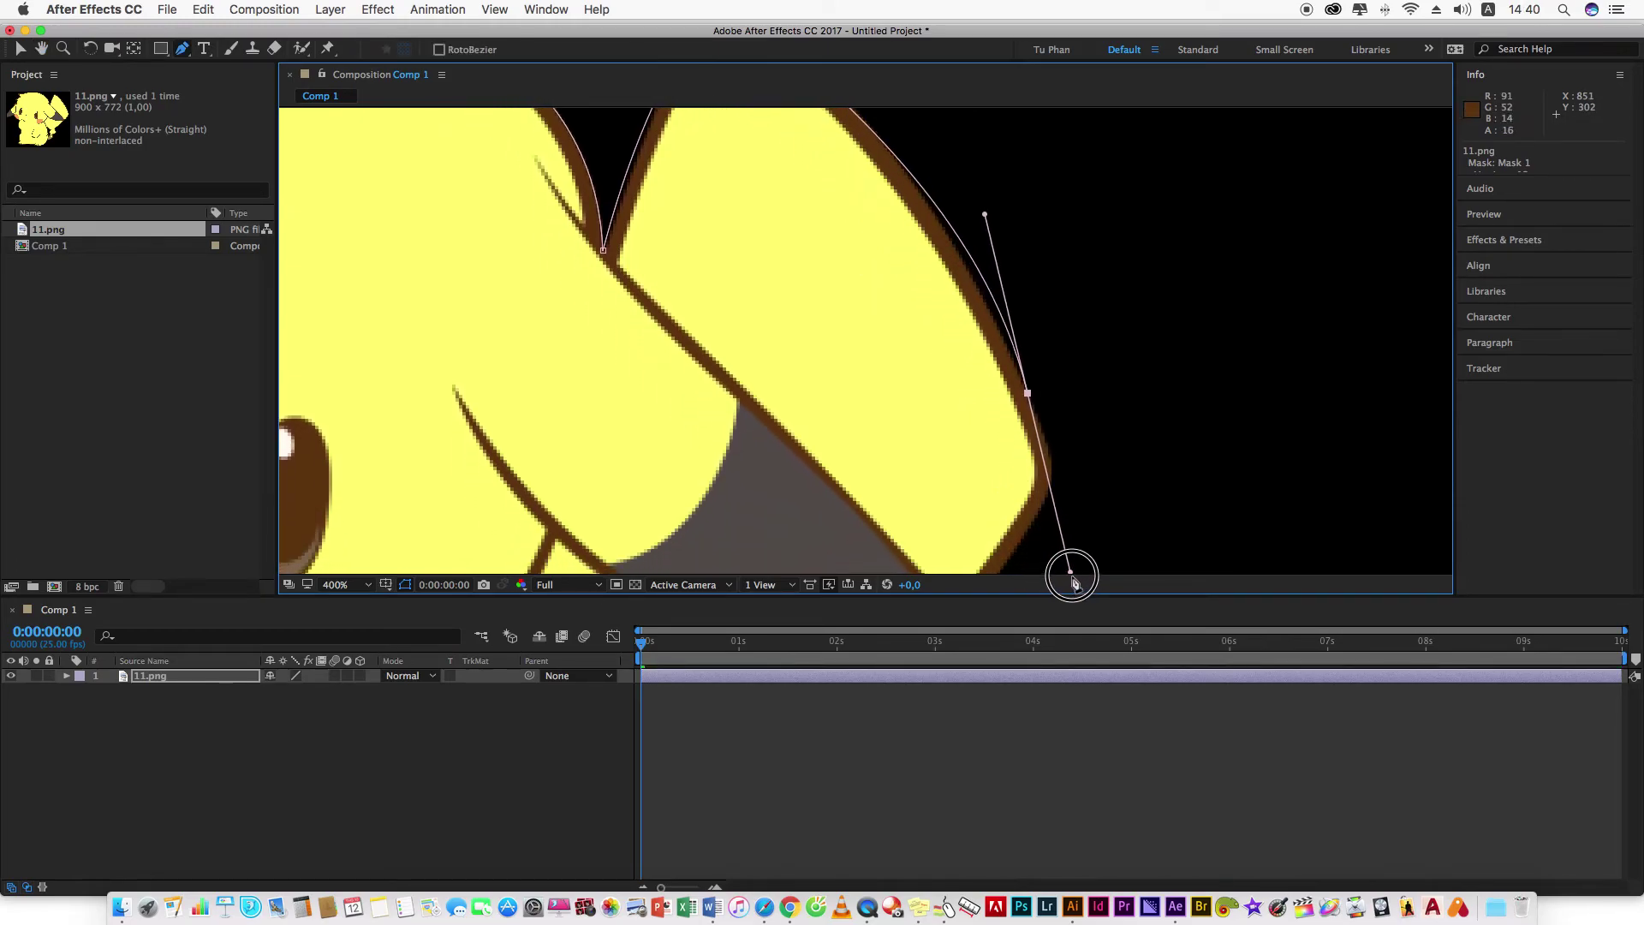
{"action": "left_click_drag", "start_coordinate": [1066, 585], "coordinate": [1100, 556]}
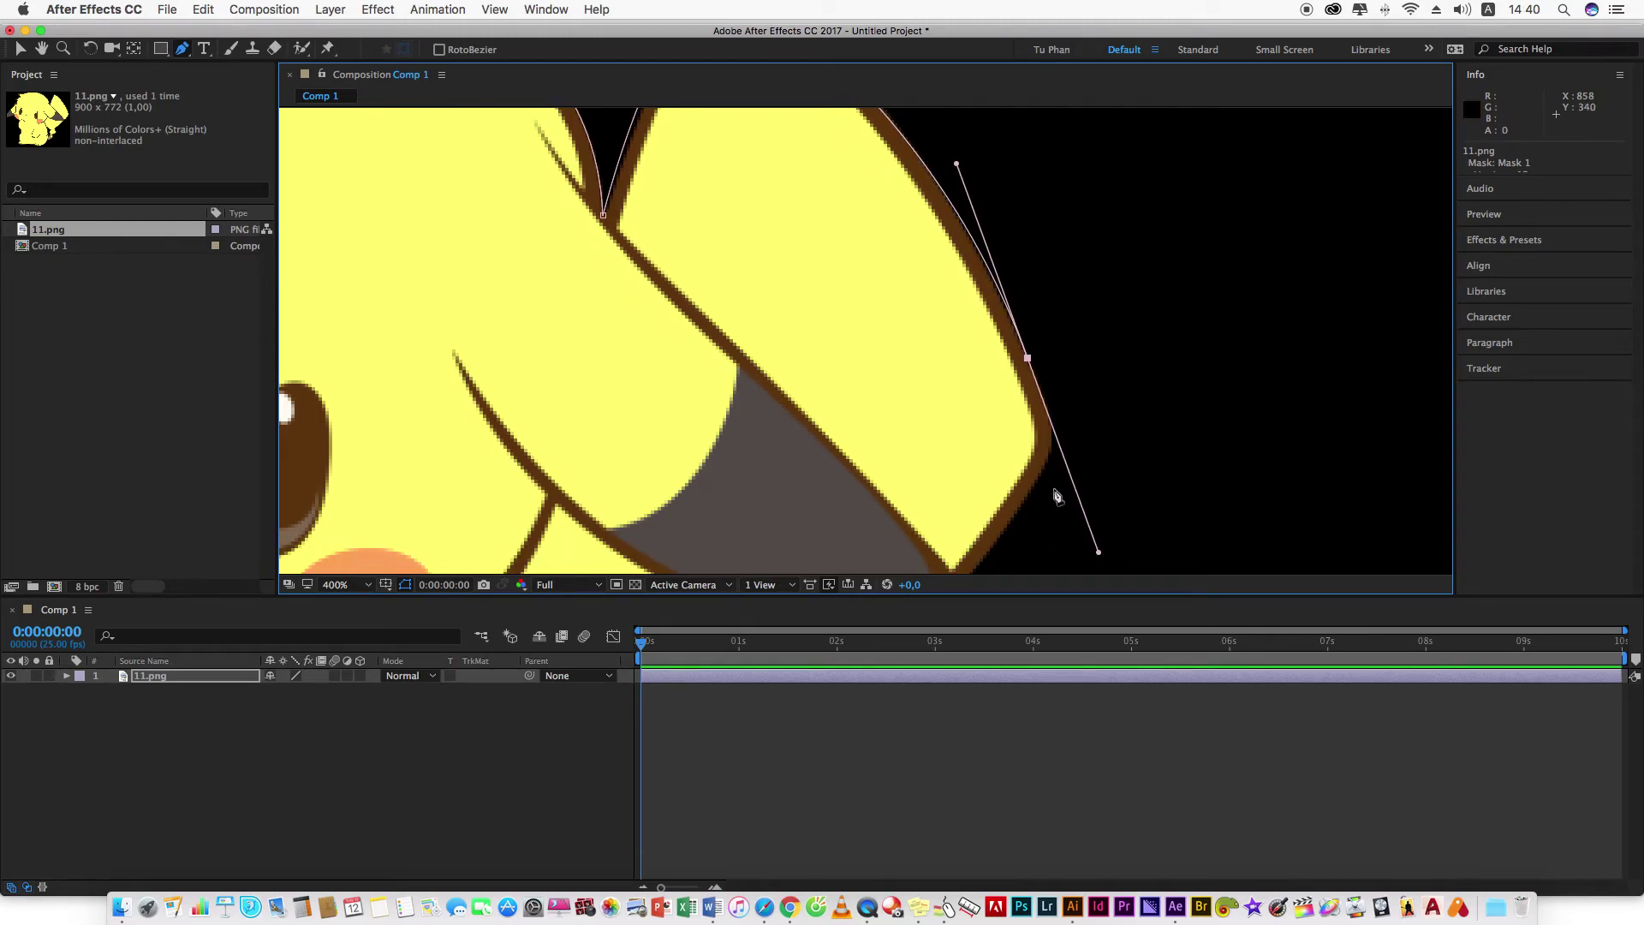
Add curved points down the right side of the face past the outline's bend.
{"action": "scroll", "coordinate": [1061, 376], "scroll_direction": "down", "scroll_amount": 3}
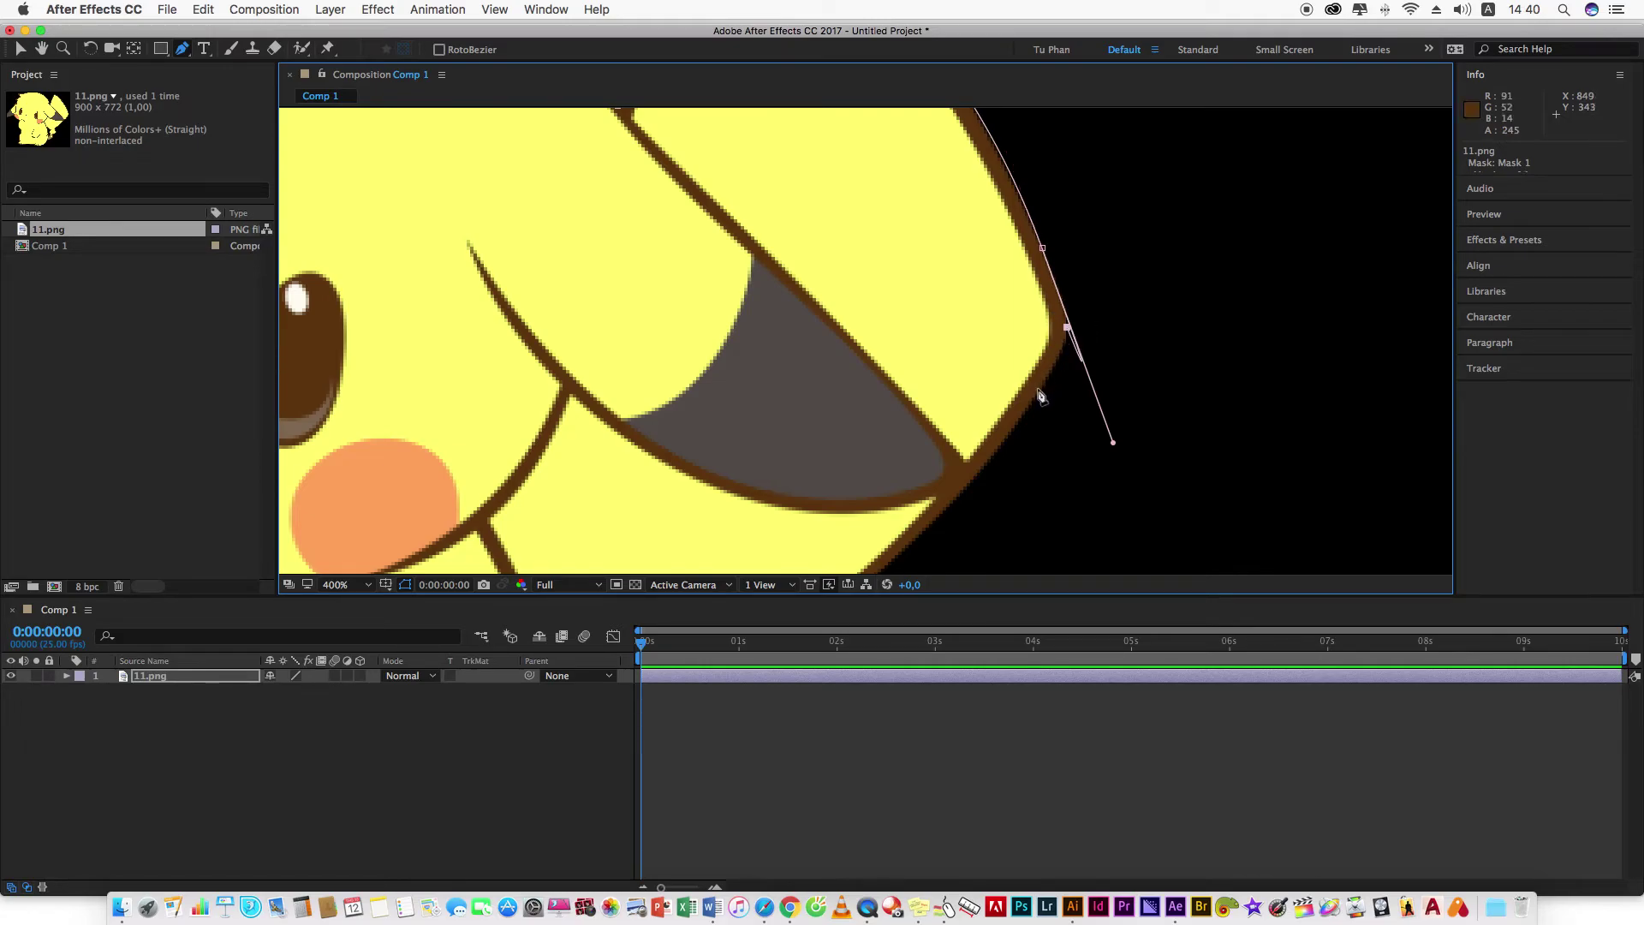
{"action": "left_click_drag", "start_coordinate": [1051, 363], "coordinate": [1039, 383]}
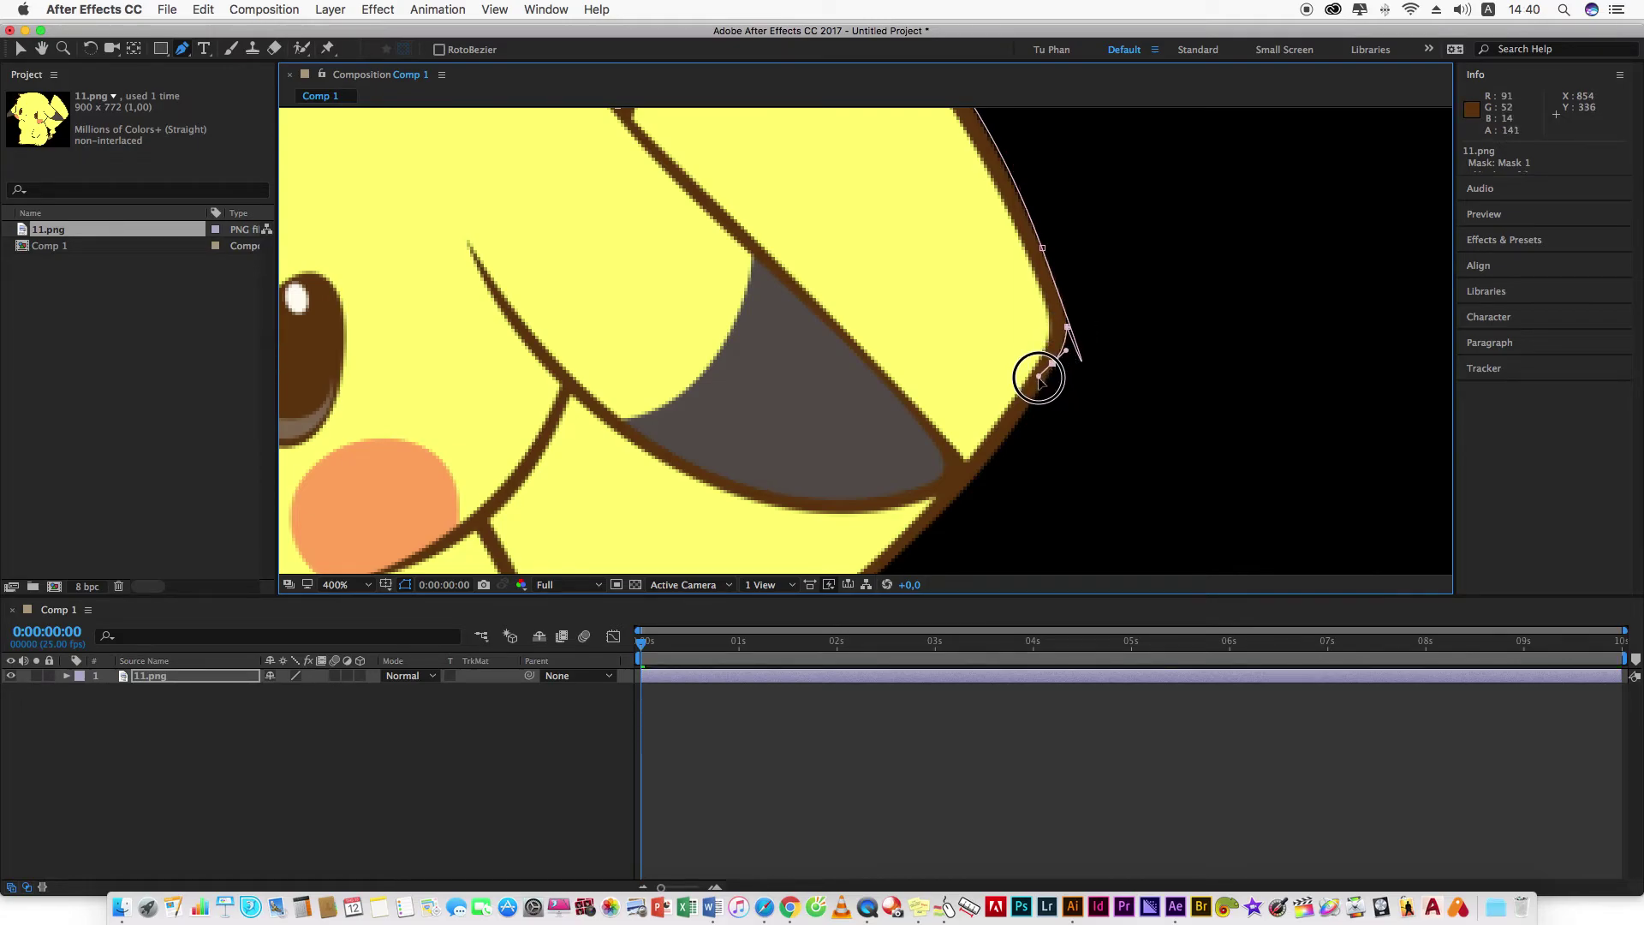
{"action": "left_click_drag", "start_coordinate": [1038, 382], "coordinate": [1112, 305]}
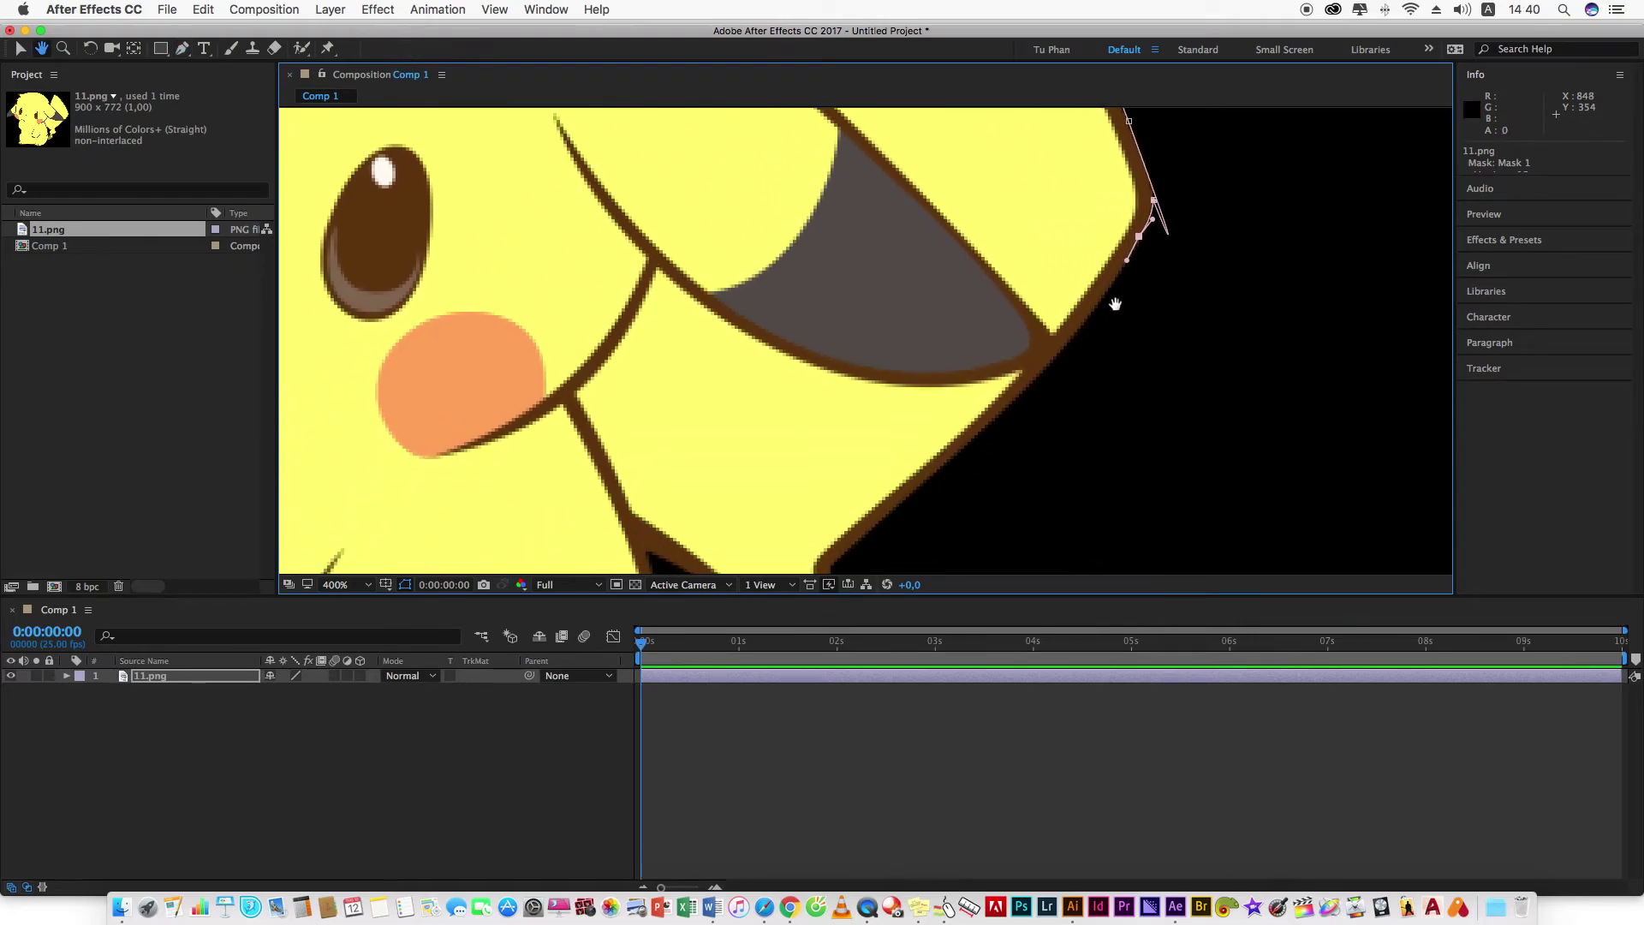
{"action": "mouse_move", "coordinate": [1017, 395]}
{"action": "left_mouse_down"}
{"action": "mouse_move", "coordinate": [995, 413]}
{"action": "mouse_move", "coordinate": [1103, 220]}
{"action": "left_mouse_up"}
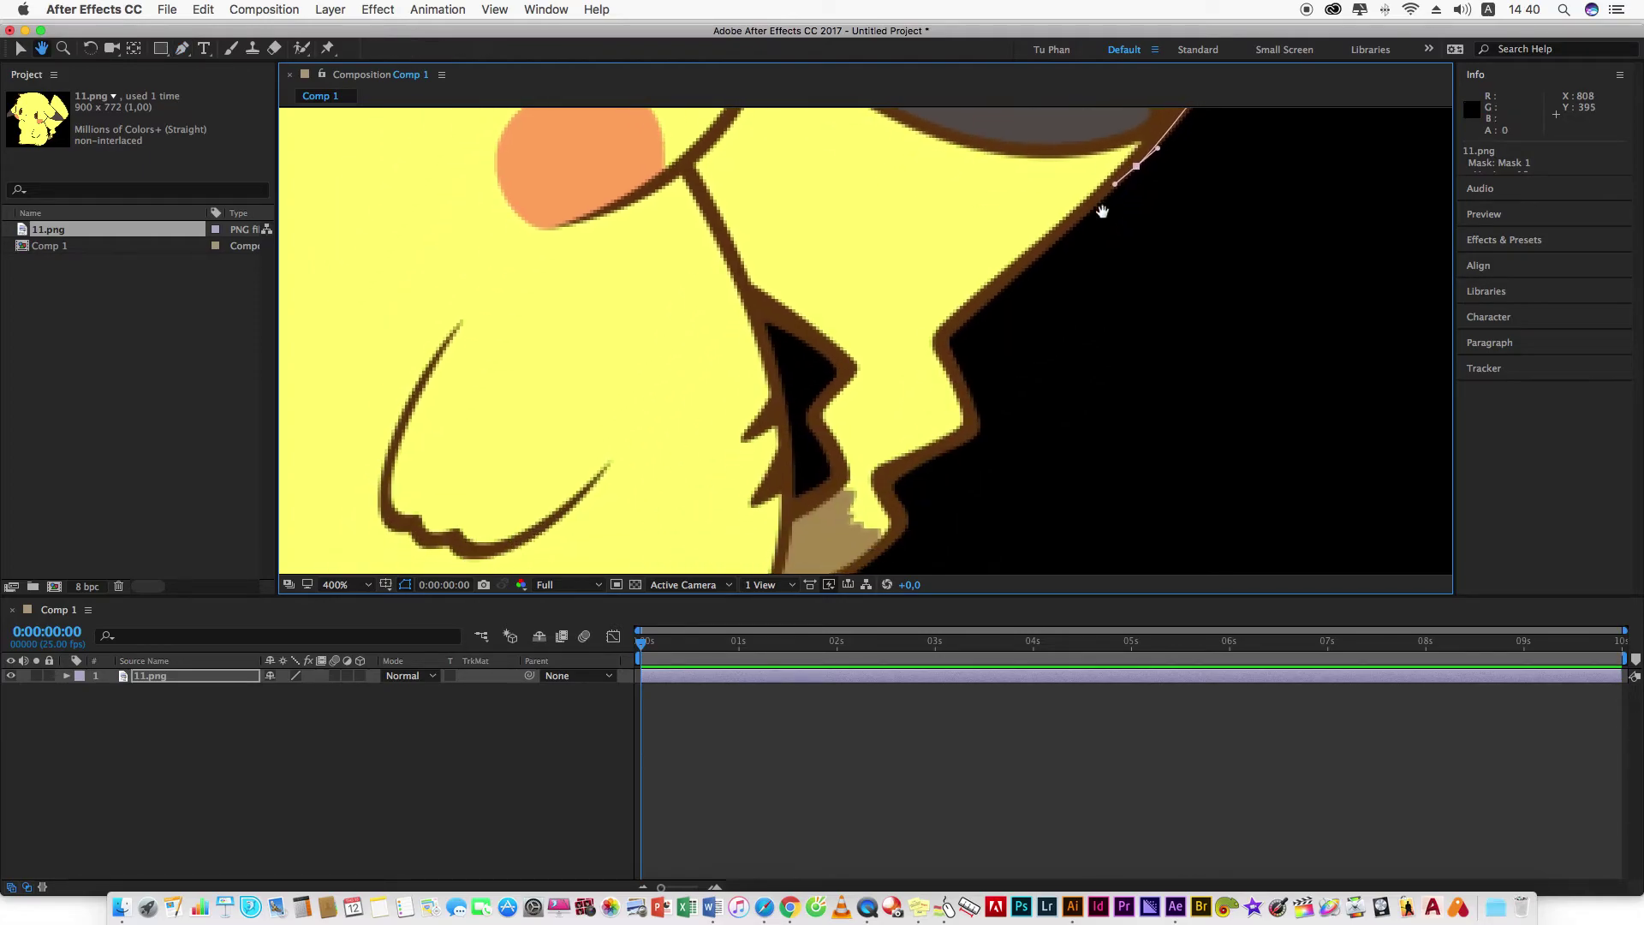
{"action": "left_click", "coordinate": [962, 326]}
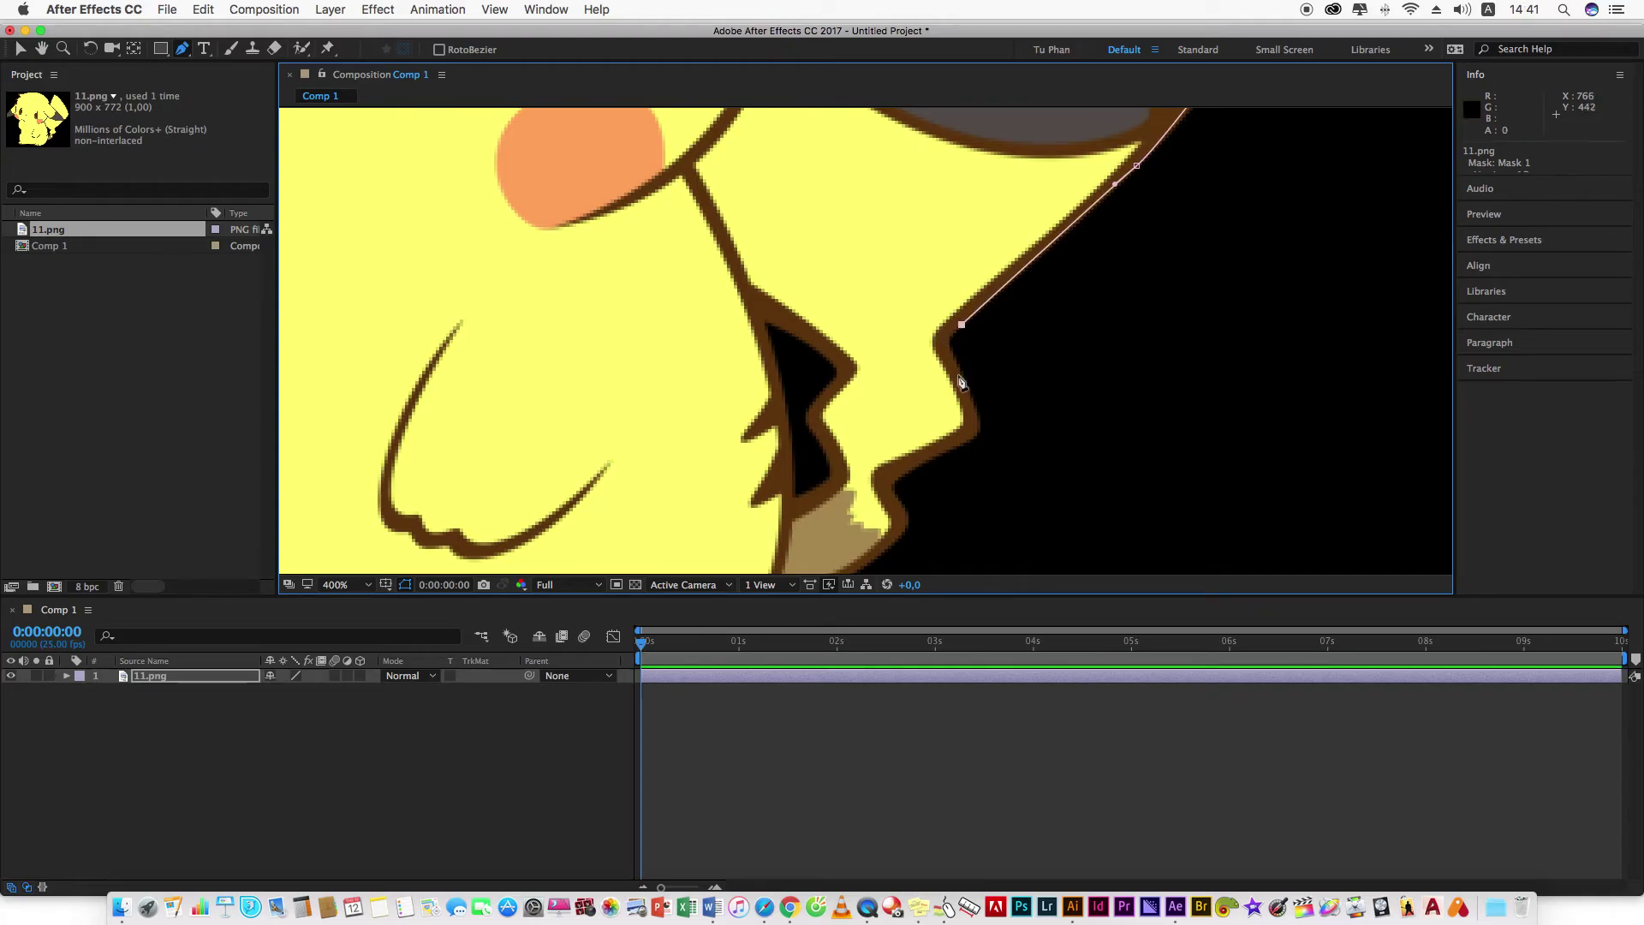
{"action": "mouse_move", "coordinate": [966, 385]}
{"action": "left_mouse_down"}
{"action": "mouse_move", "coordinate": [996, 443]}
{"action": "mouse_move", "coordinate": [1064, 307]}
{"action": "mouse_move", "coordinate": [1032, 315]}
{"action": "left_mouse_up"}
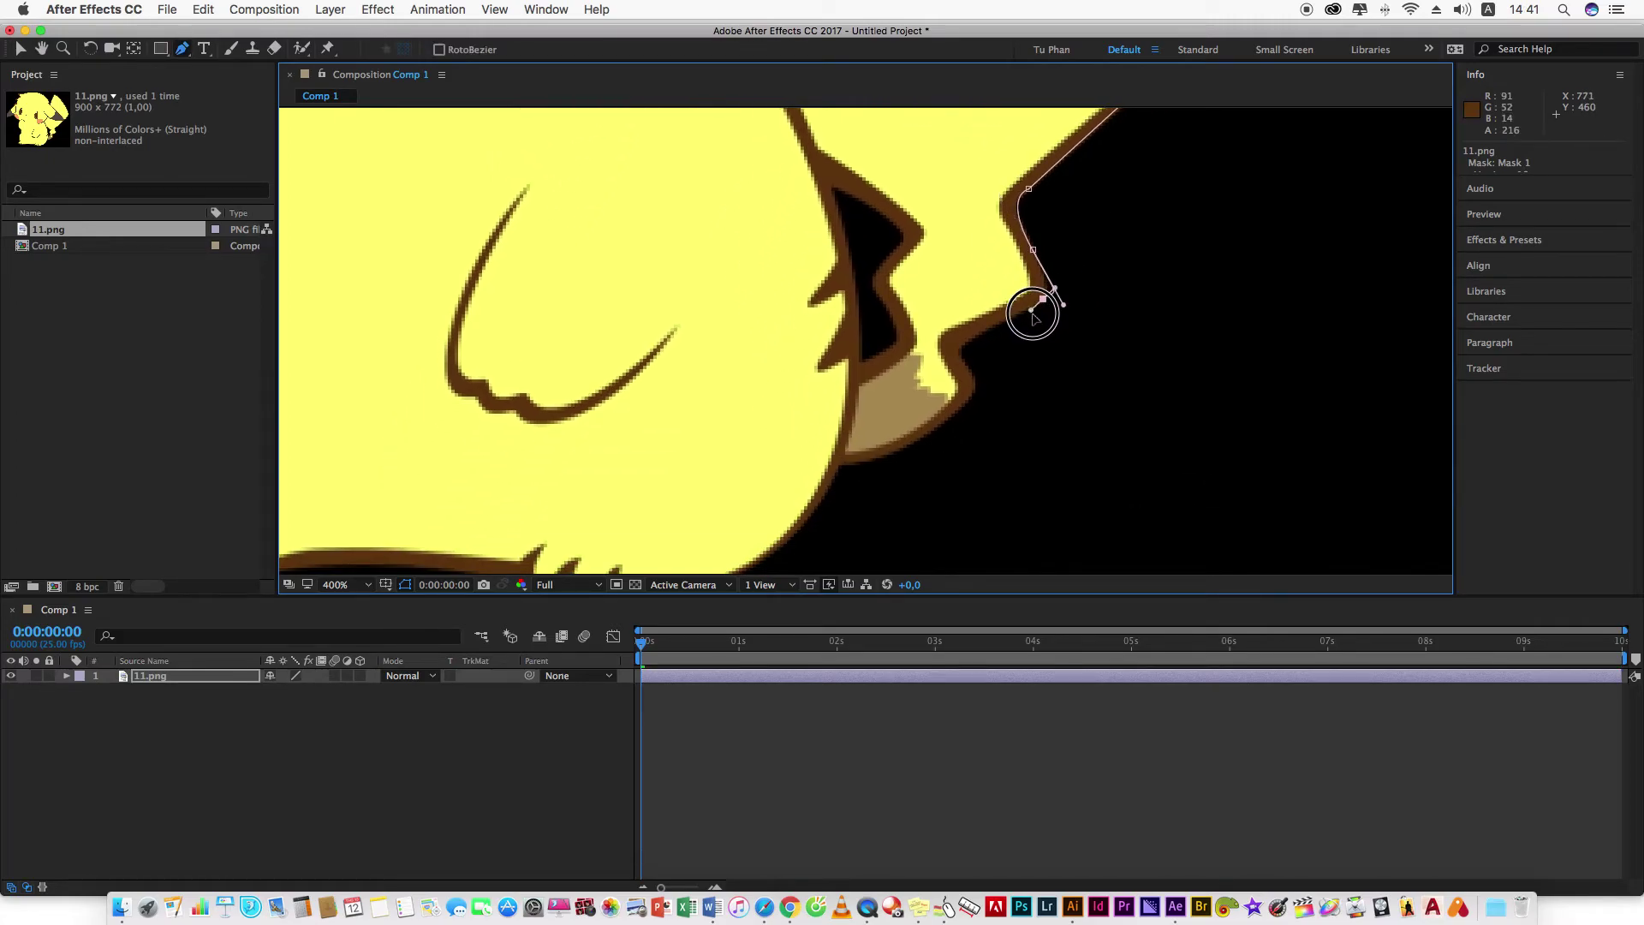
Fix the last point, then add curved points down the face and along the mouth outline.
{"action": "left_click_drag", "start_coordinate": [1032, 315], "coordinate": [1039, 326]}
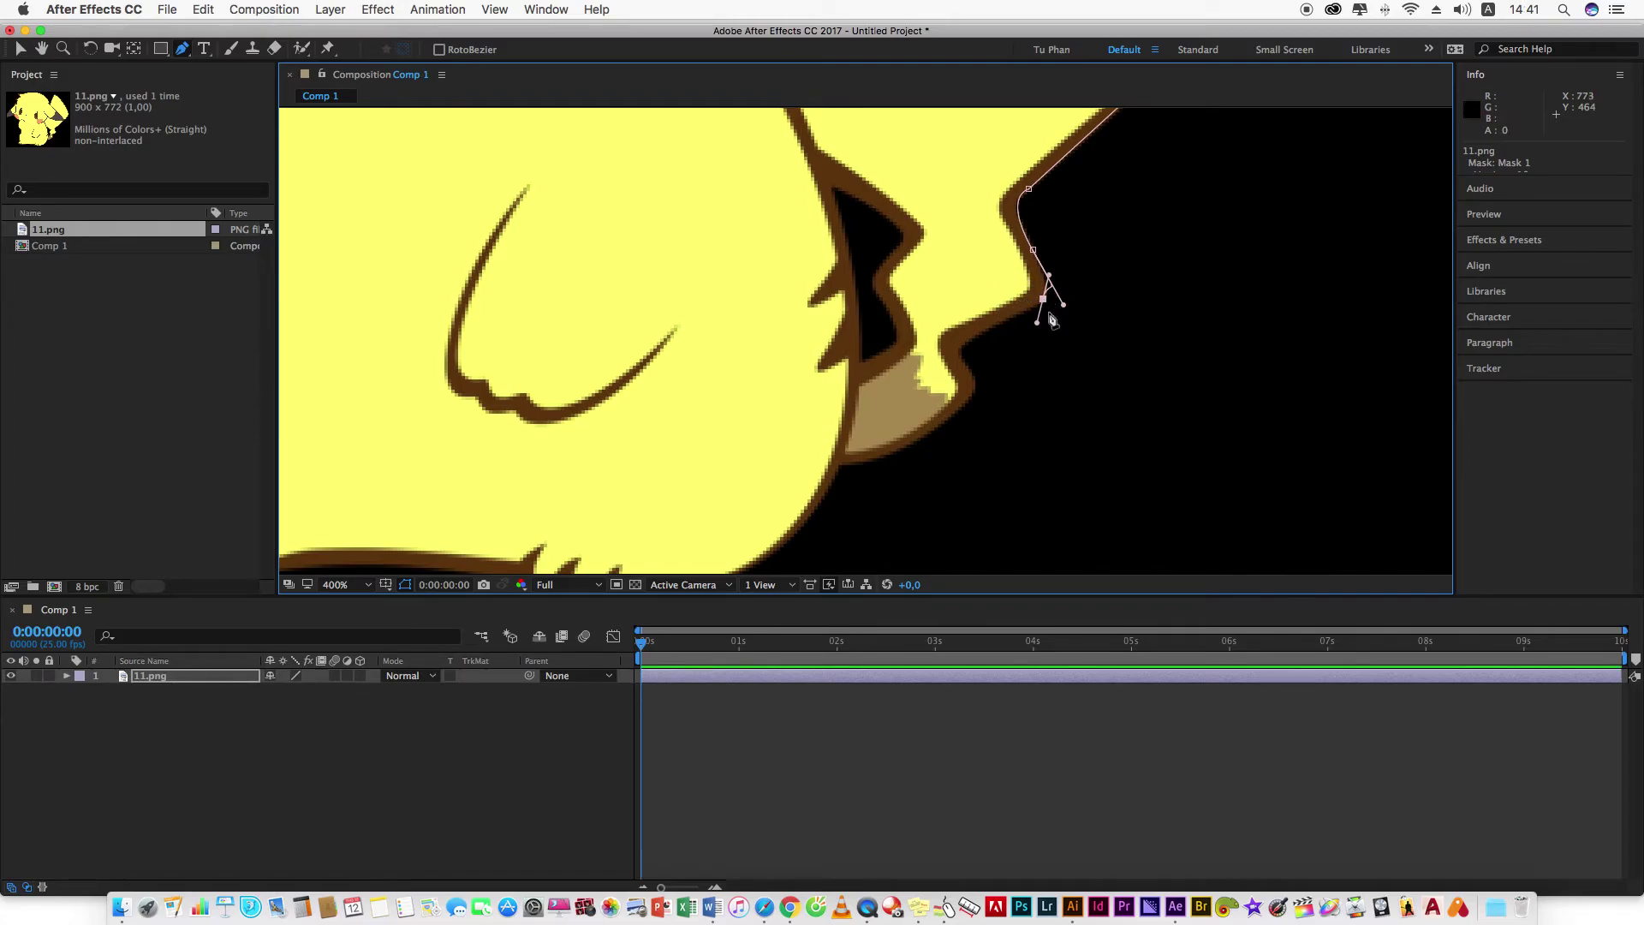
{"action": "key", "text": "ctrl+z"}
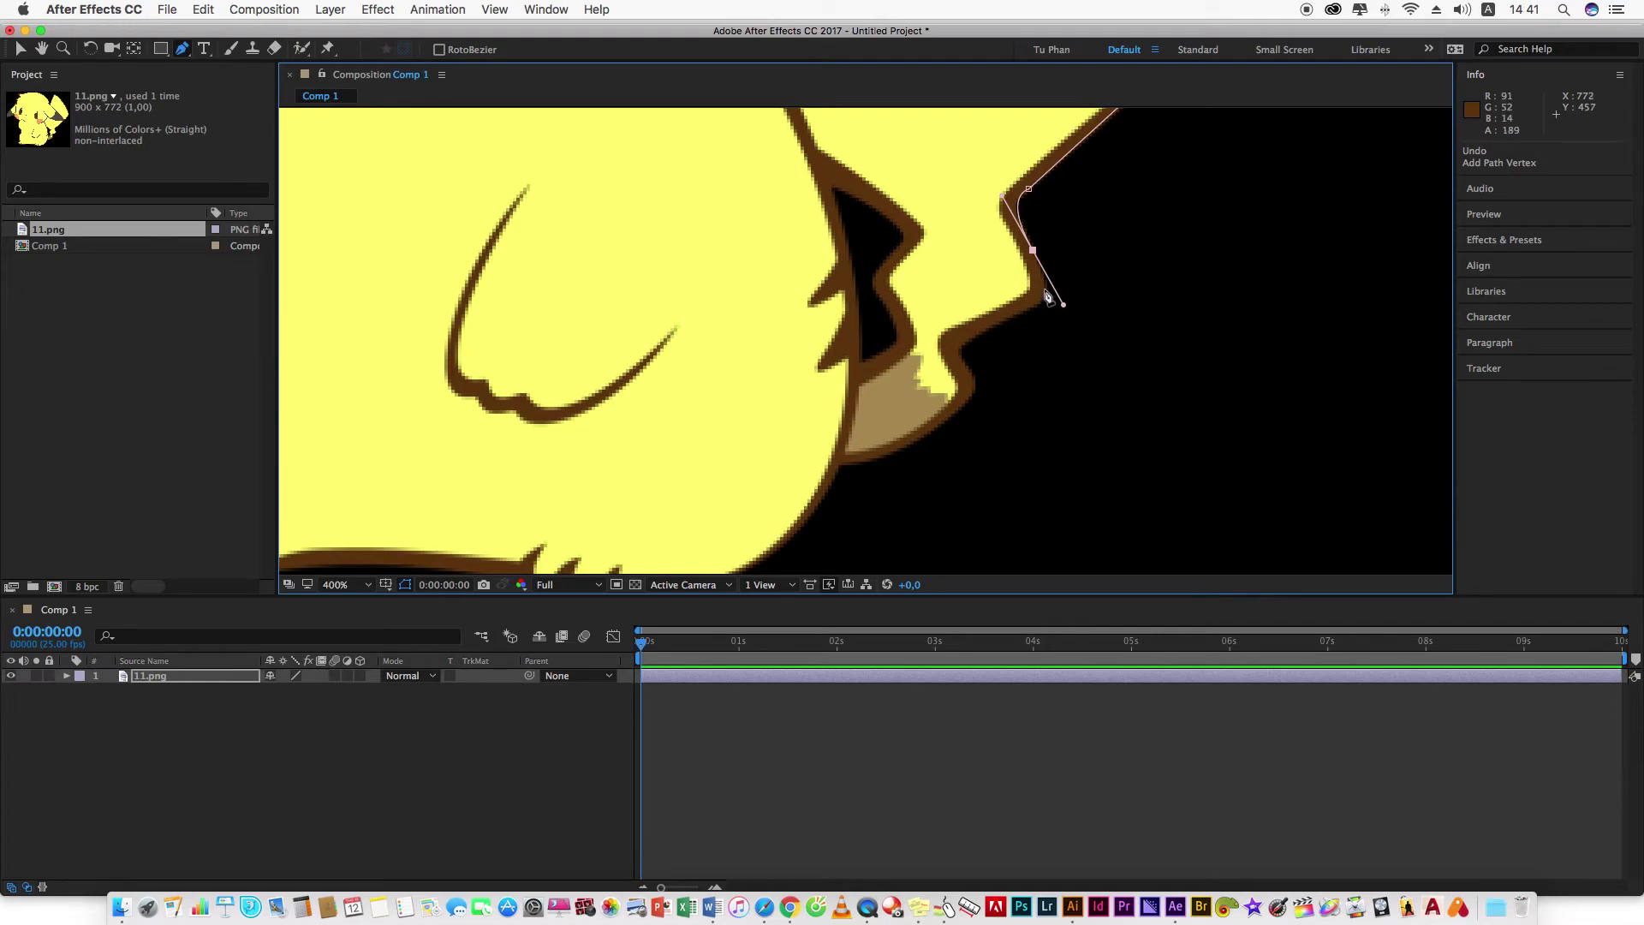
{"action": "left_click", "coordinate": [1044, 288]}
{"action": "left_click_drag", "start_coordinate": [1021, 313], "coordinate": [991, 330]}
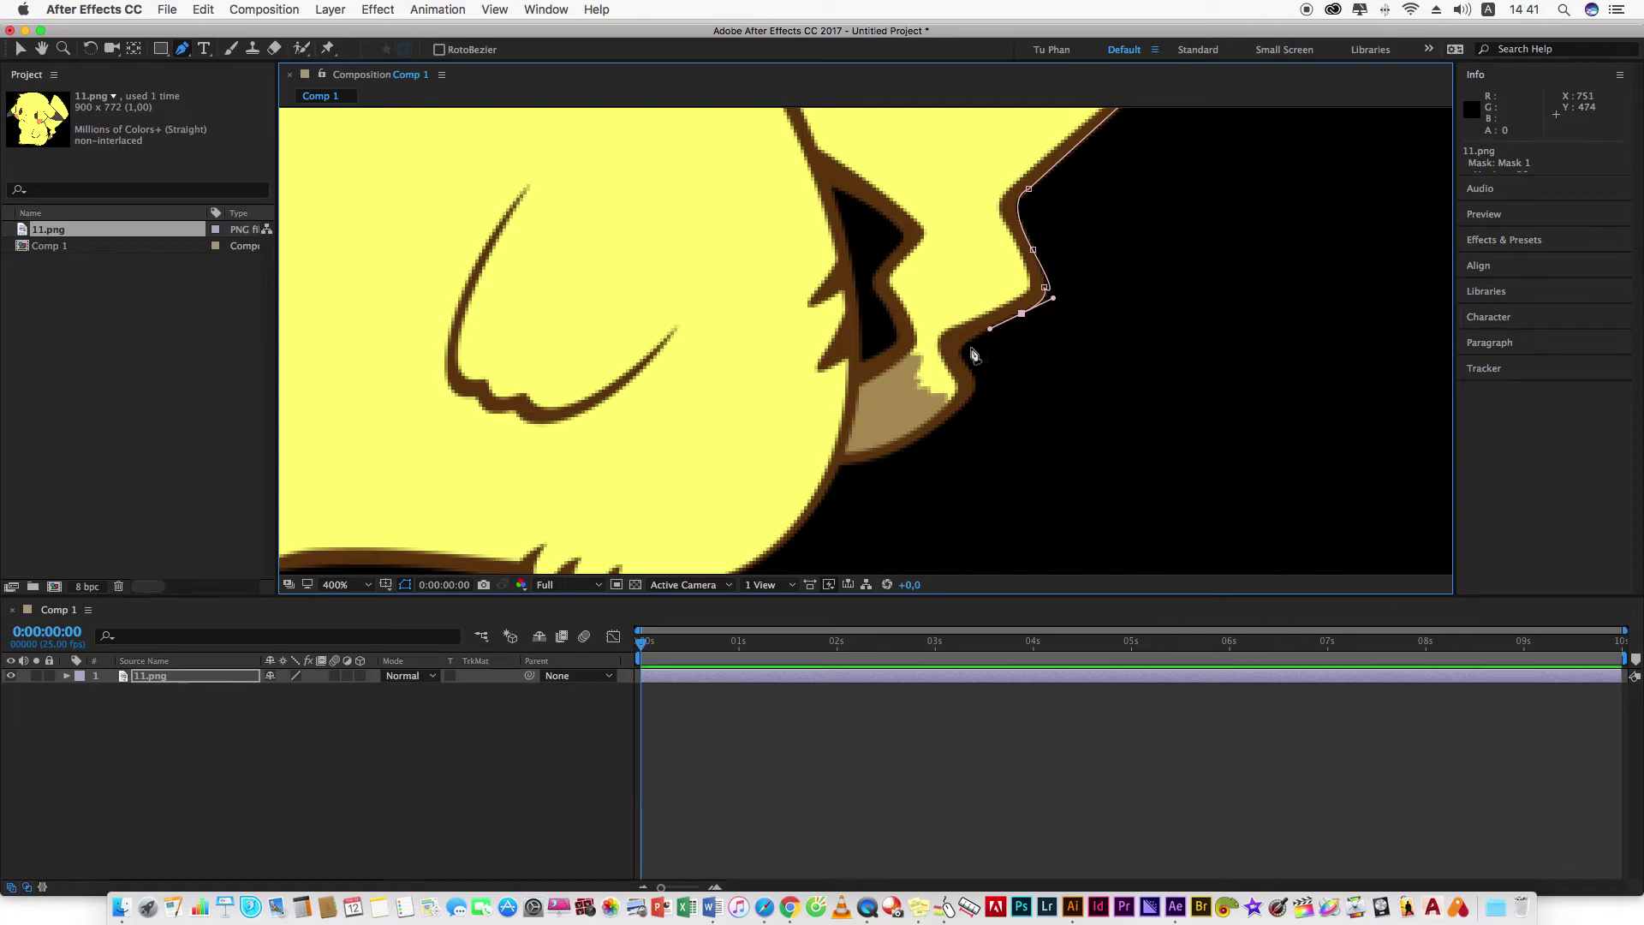
{"action": "left_click_drag", "start_coordinate": [965, 360], "coordinate": [977, 373]}
{"action": "left_click", "coordinate": [974, 384]}
Place a curved point at the tail-belly junction, undoing the stray extra points.
{"action": "scroll", "coordinate": [963, 418], "scroll_direction": "down", "scroll_amount": 3}
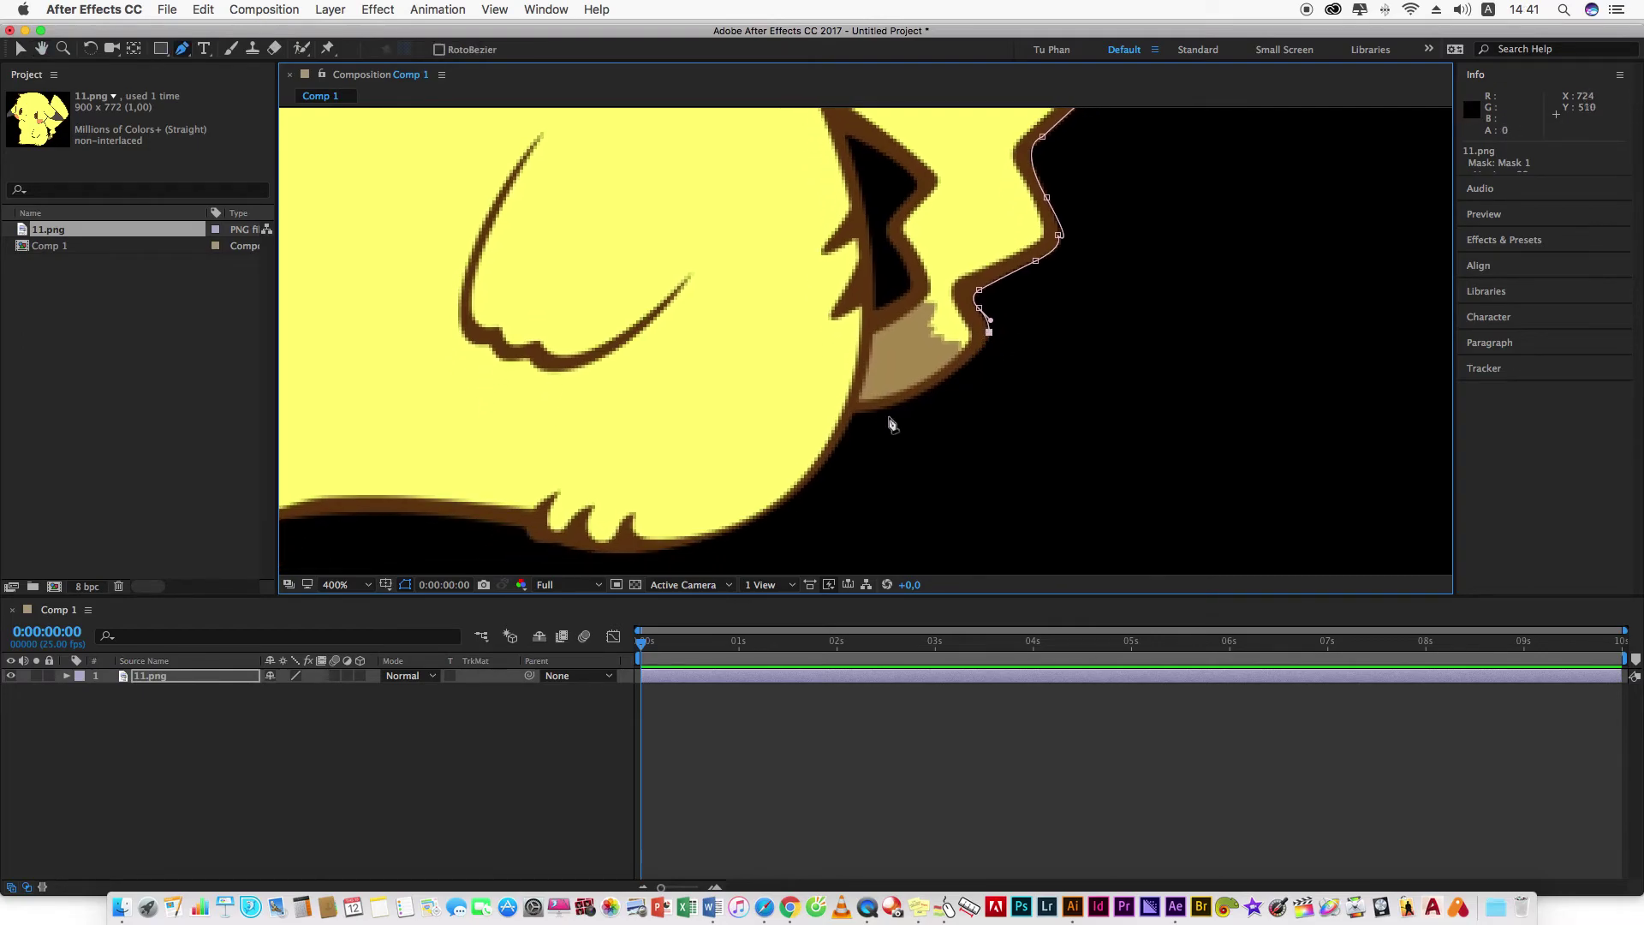
{"action": "mouse_move", "coordinate": [857, 412]}
{"action": "left_mouse_down"}
{"action": "mouse_move", "coordinate": [741, 438]}
{"action": "mouse_move", "coordinate": [849, 508]}
{"action": "left_mouse_up"}
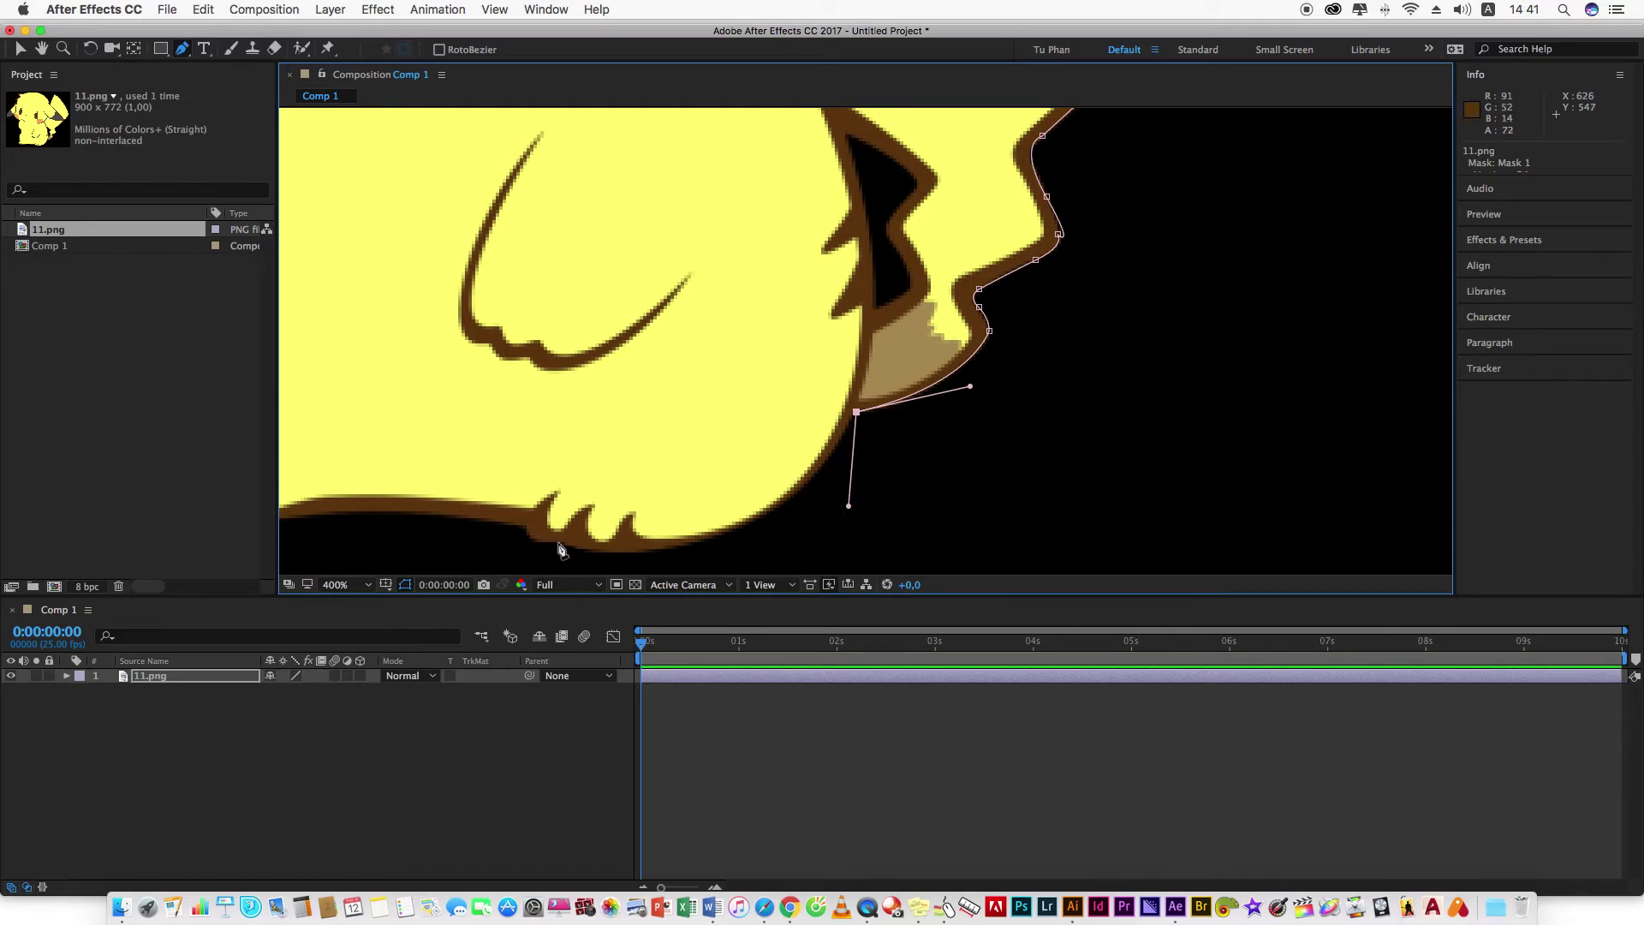
{"action": "left_click_drag", "start_coordinate": [557, 541], "coordinate": [459, 530]}
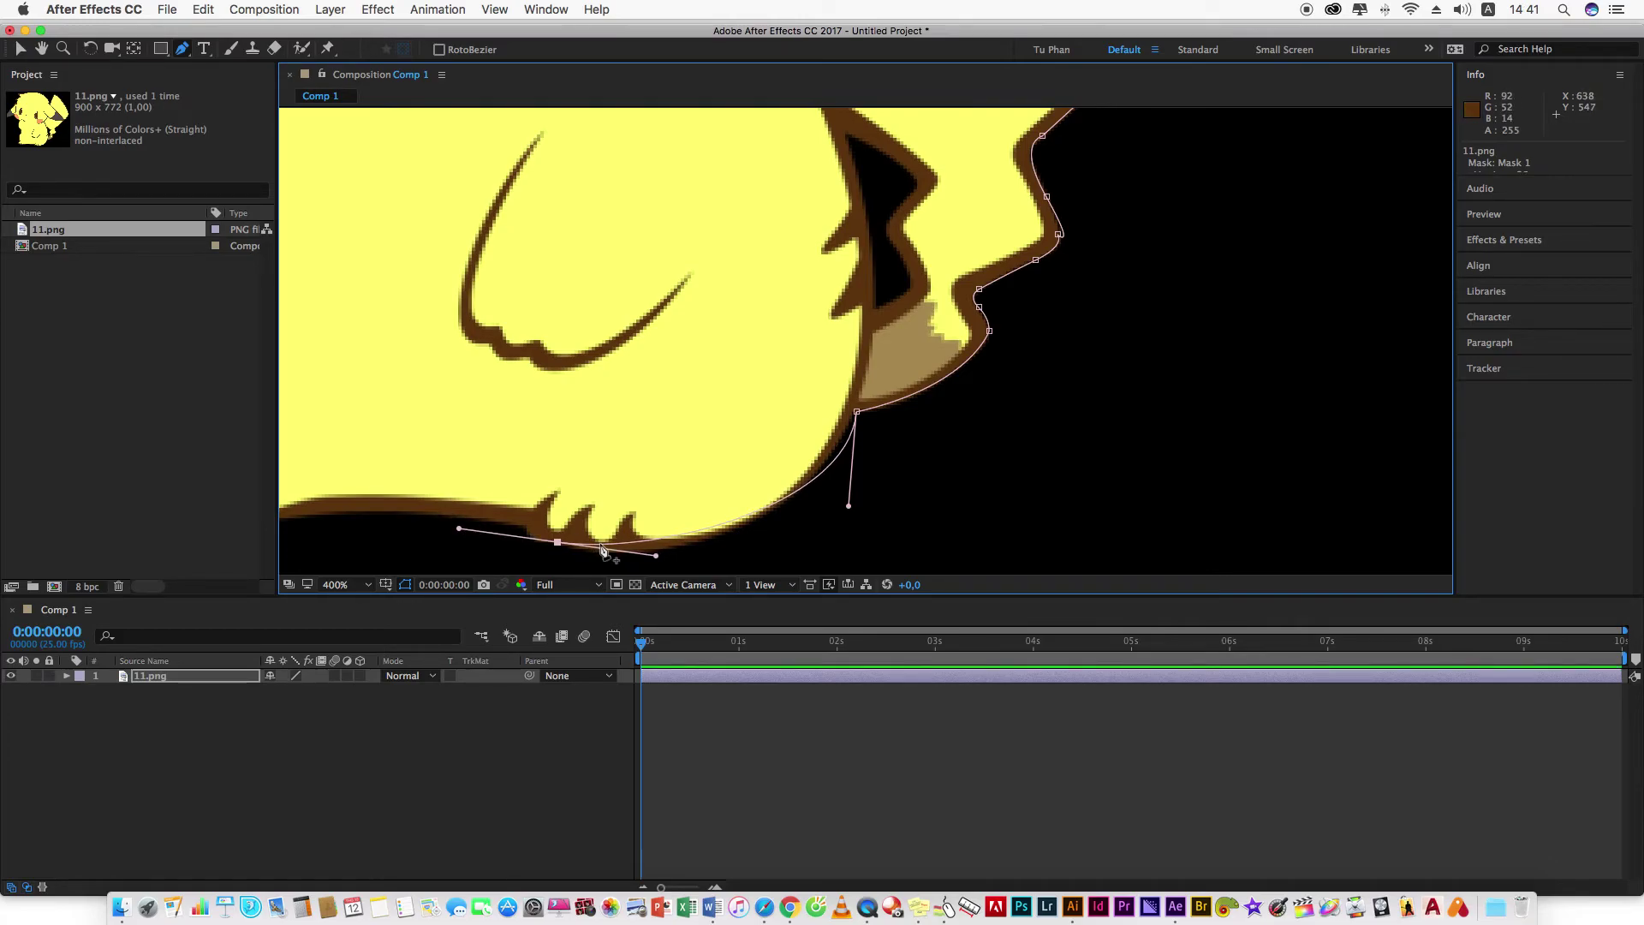
{"action": "key", "text": "super+z"}
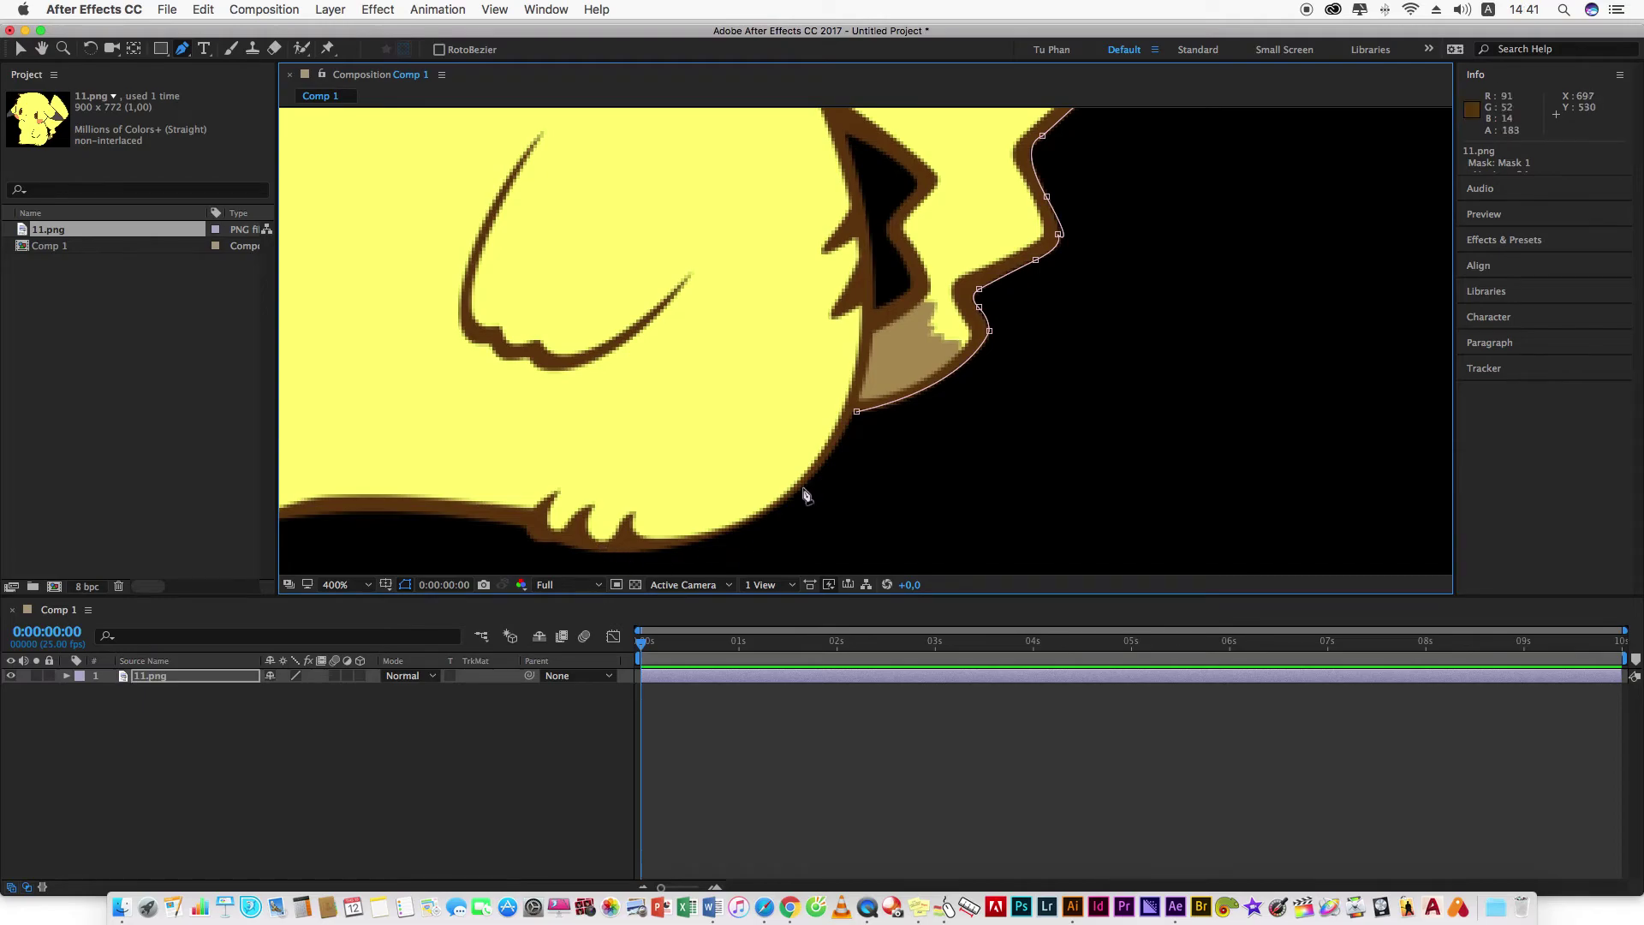
{"action": "left_click_drag", "start_coordinate": [802, 486], "coordinate": [766, 519]}
{"action": "key", "text": "super+z"}
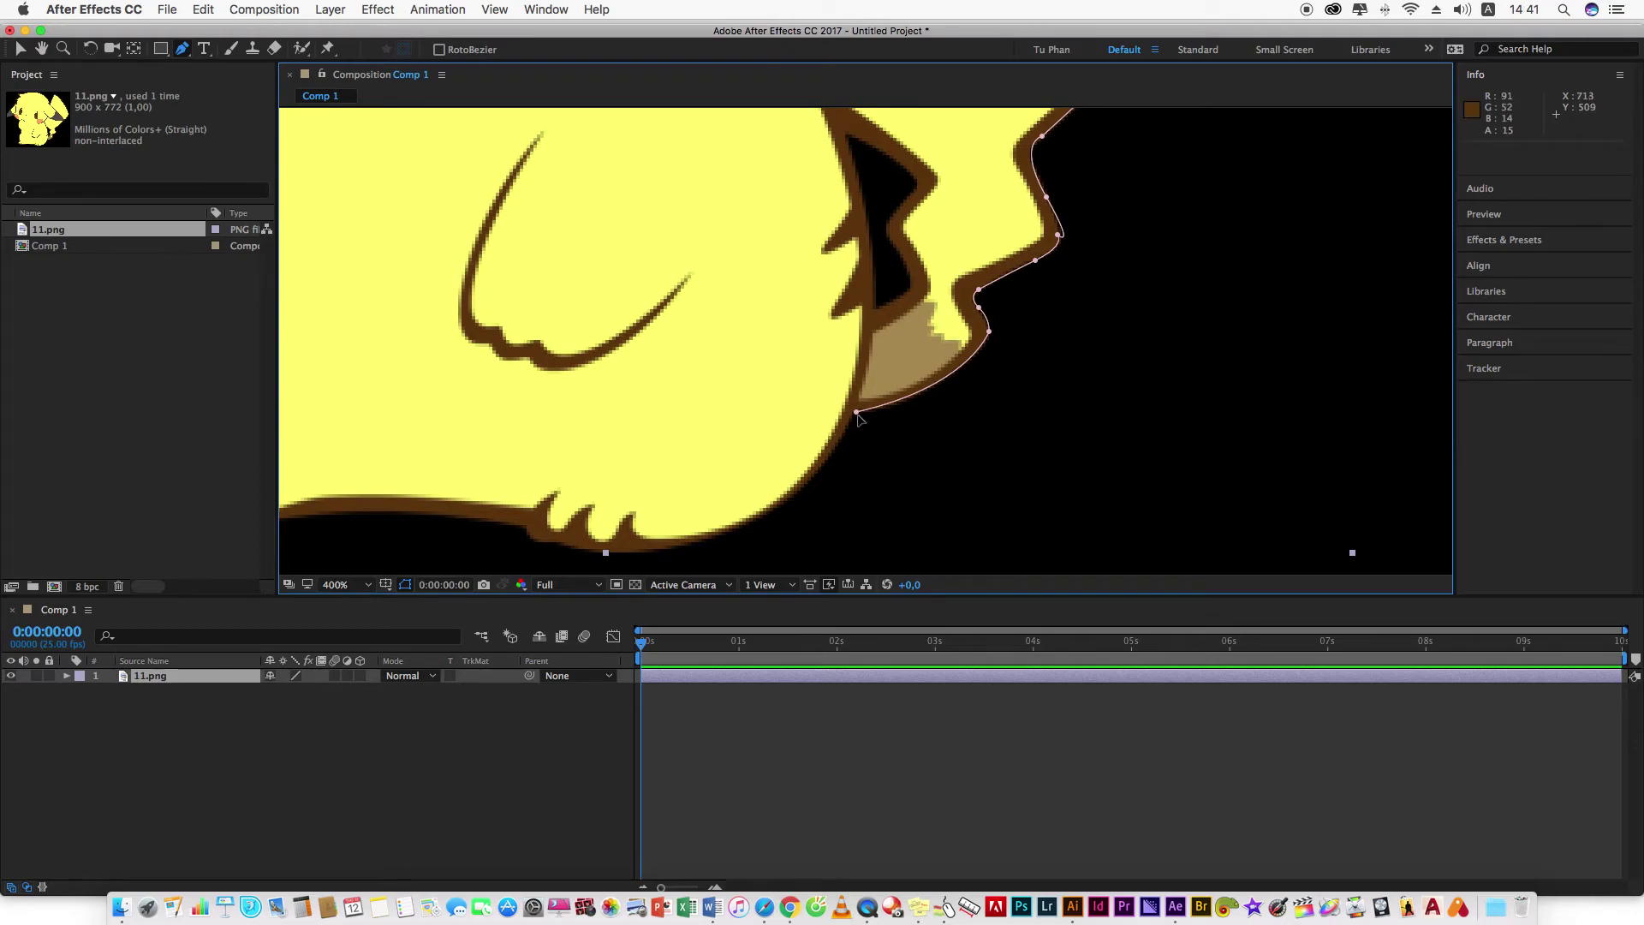
Reshape the tail-belly point and add a curved point on the belly, undoing misplaced points.
{"action": "left_click_drag", "start_coordinate": [856, 413], "coordinate": [849, 505]}
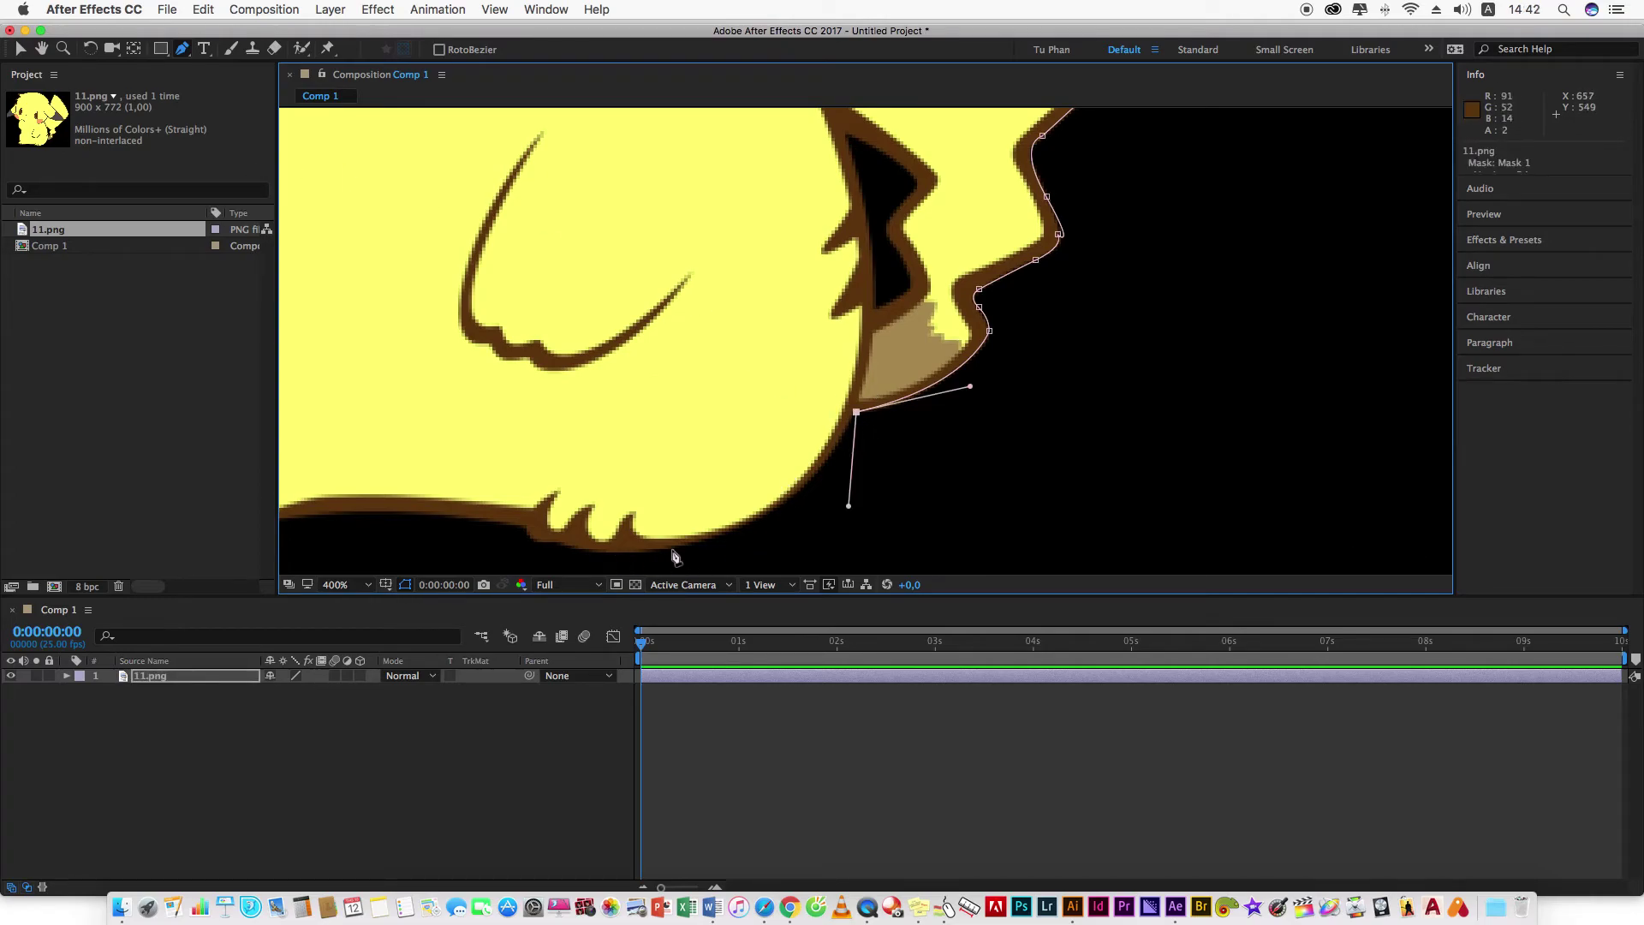
{"action": "left_click_drag", "start_coordinate": [752, 518], "coordinate": [730, 549]}
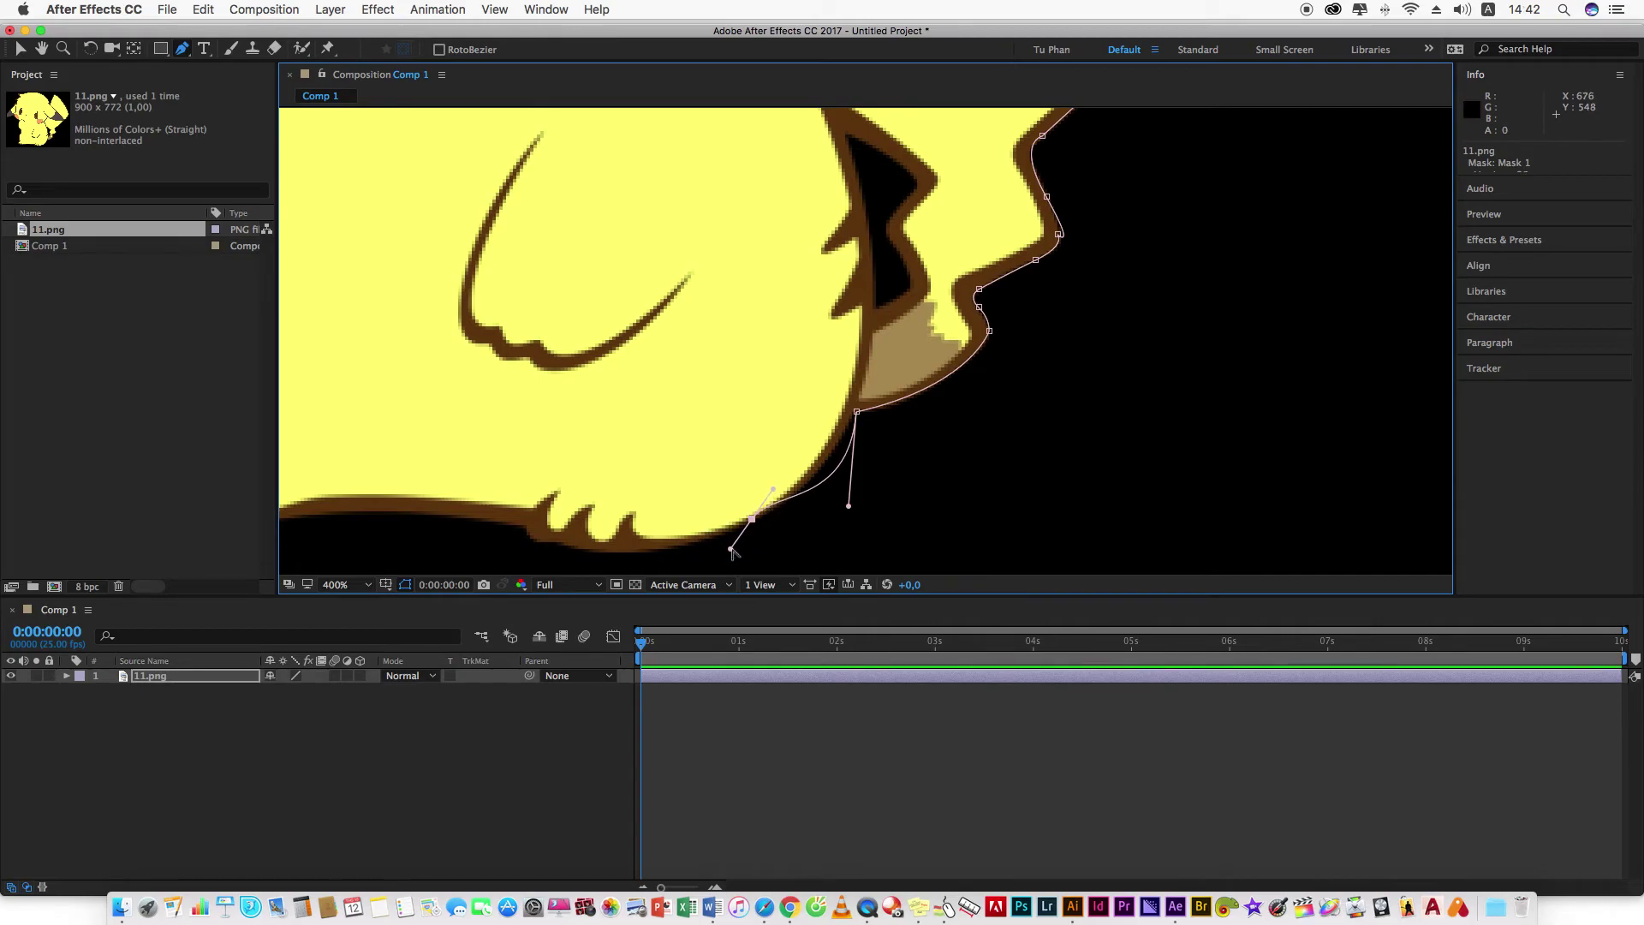
{"action": "key", "text": "super+z"}
{"action": "left_click", "coordinate": [839, 437]}
{"action": "key", "text": "super+z"}
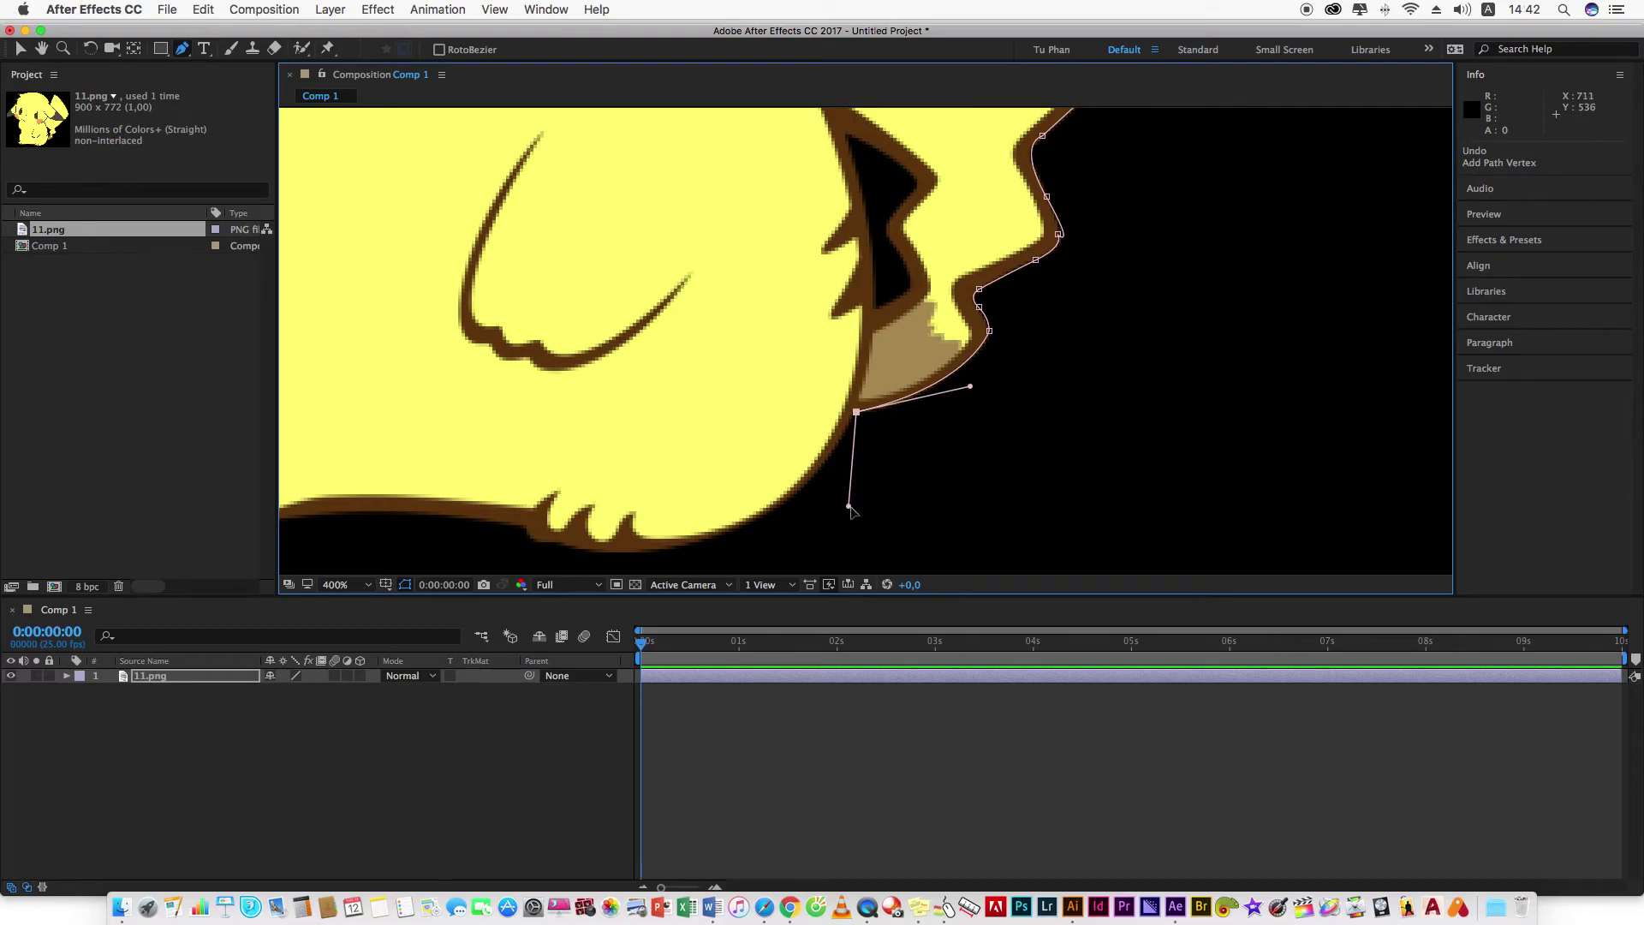
{"action": "left_click_drag", "start_coordinate": [850, 509], "coordinate": [810, 508]}
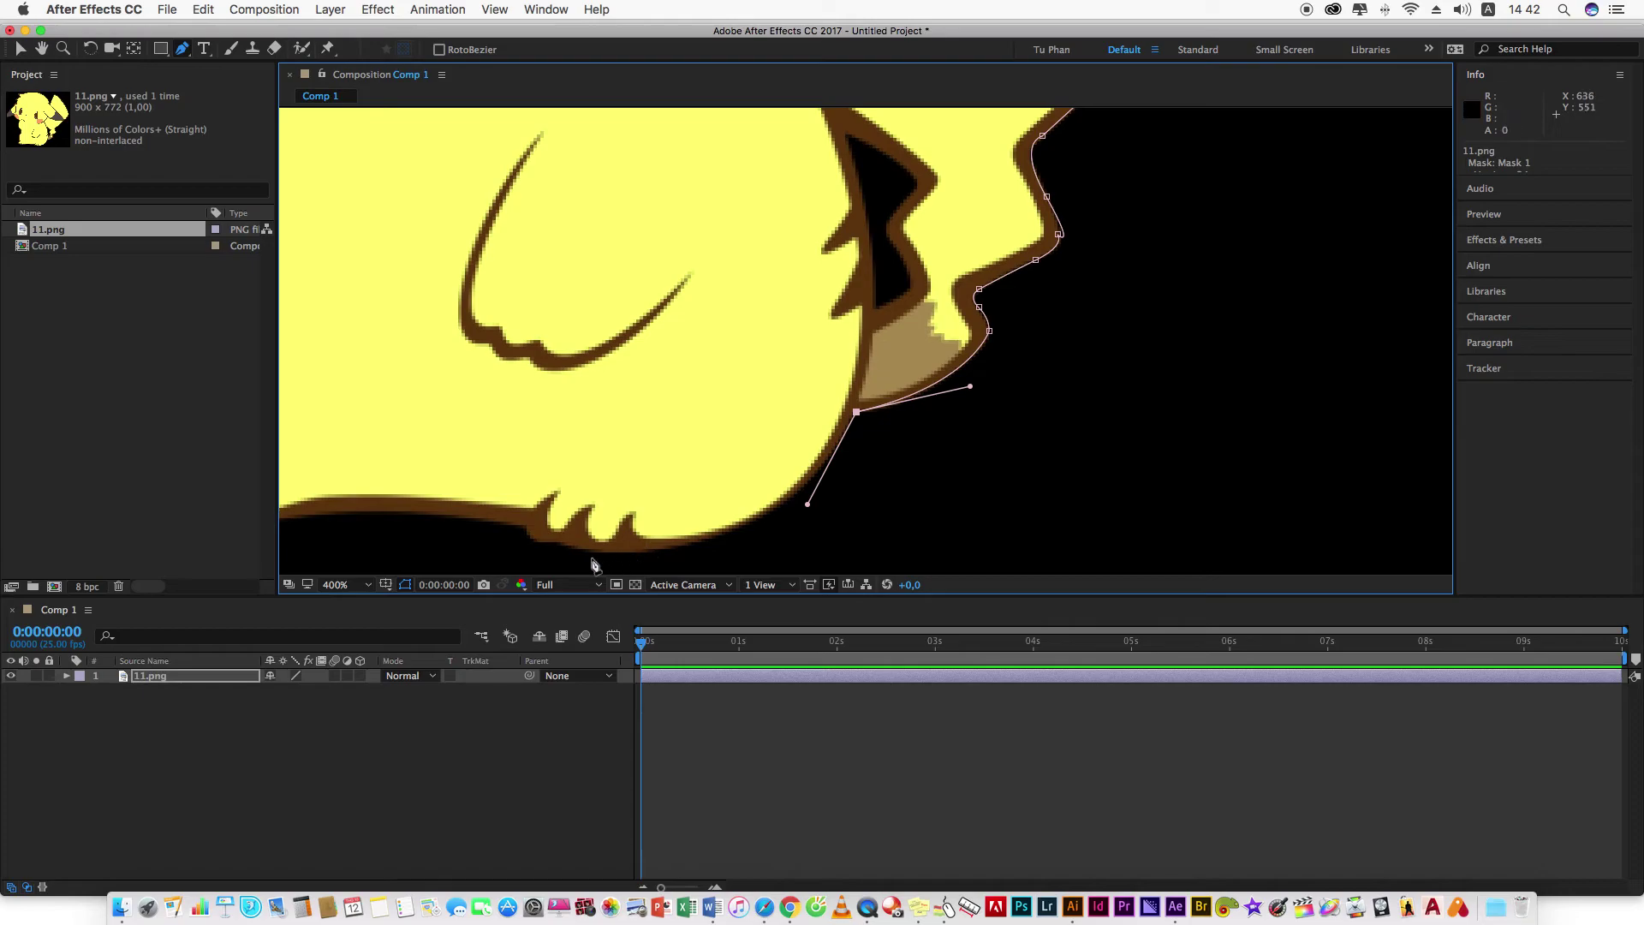
{"action": "left_click_drag", "start_coordinate": [665, 538], "coordinate": [608, 558]}
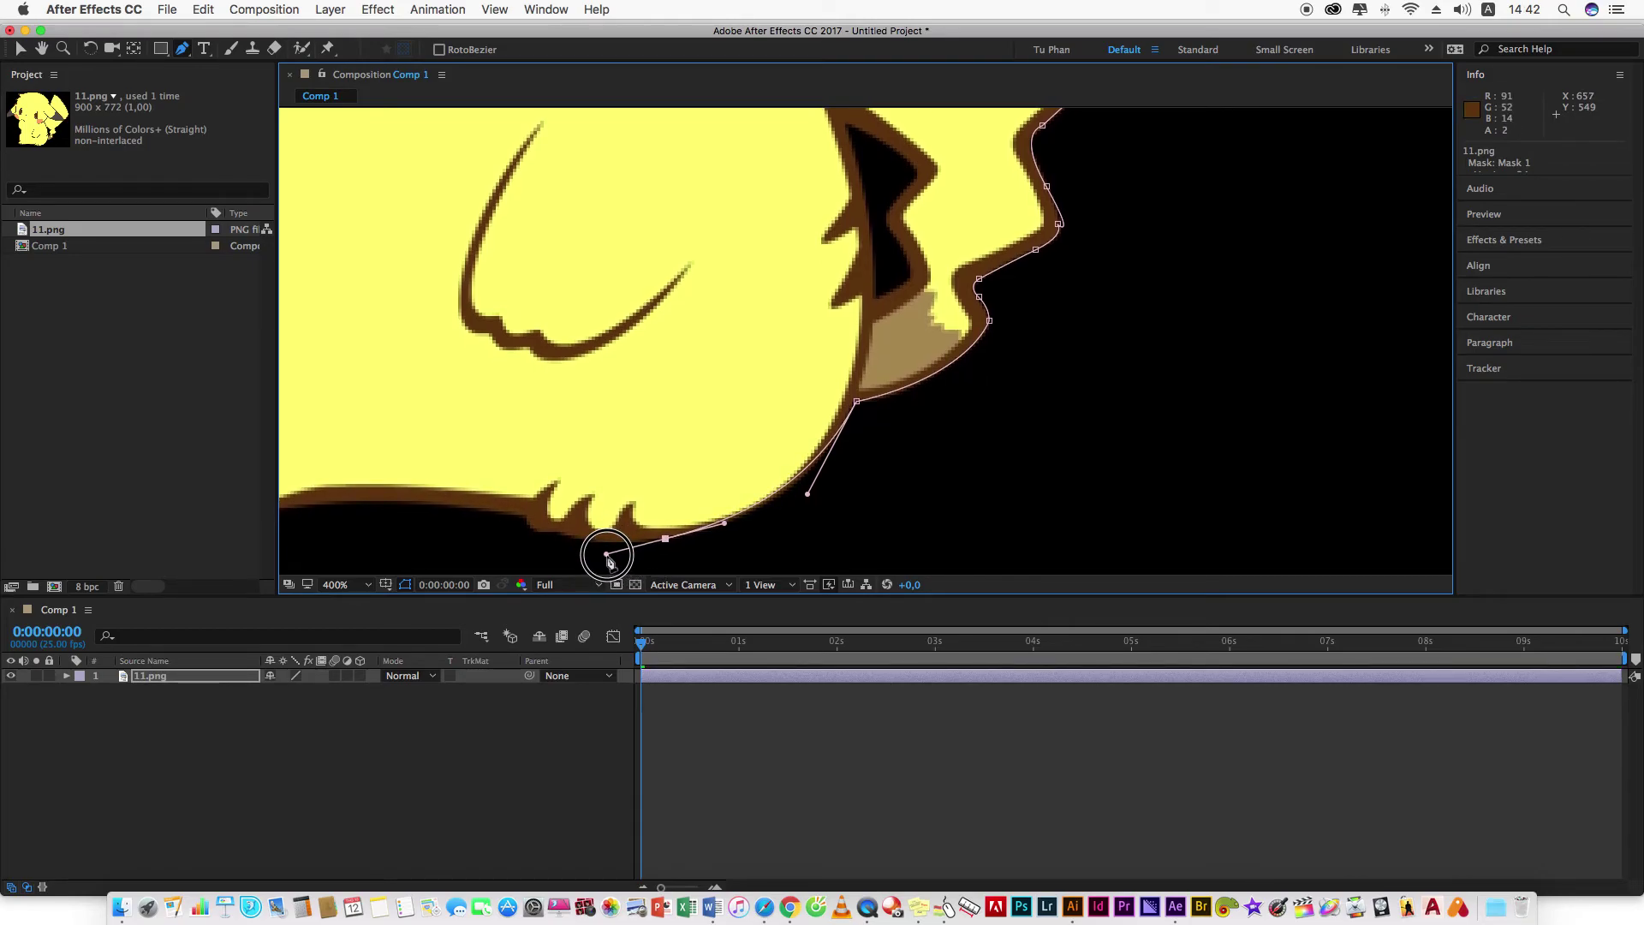
{"action": "left_click_drag", "start_coordinate": [608, 558], "coordinate": [866, 467]}
Trace points under the feet and up Pikachu's left side to beside the cheek.
{"action": "left_click", "coordinate": [816, 479]}
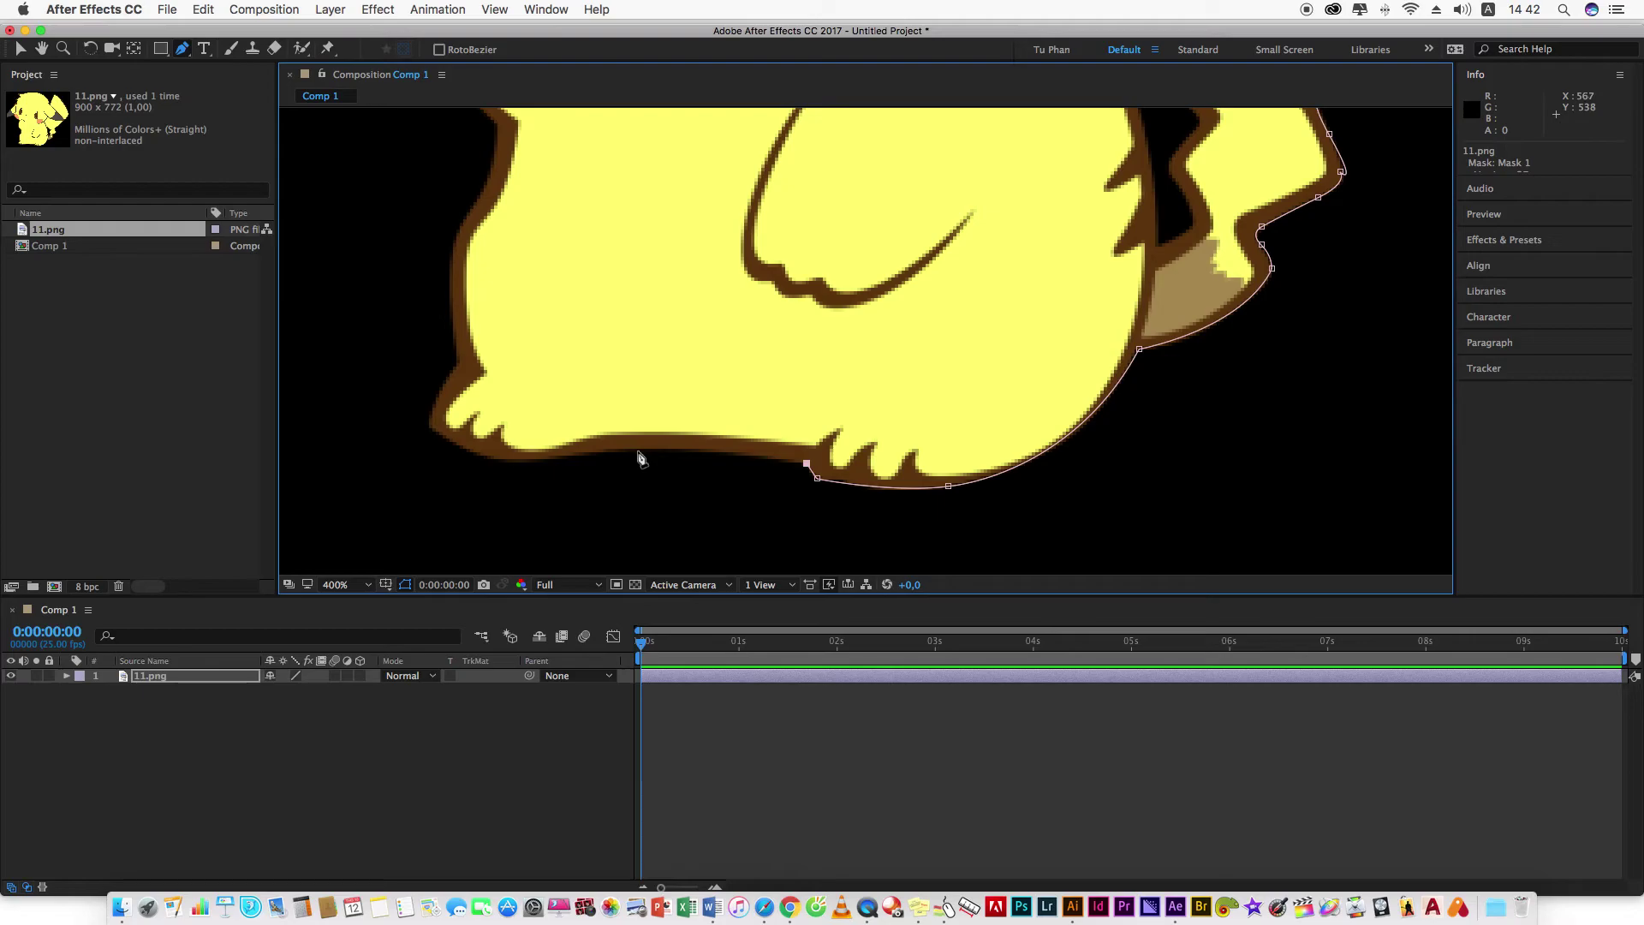
{"action": "left_click_drag", "start_coordinate": [638, 449], "coordinate": [608, 459]}
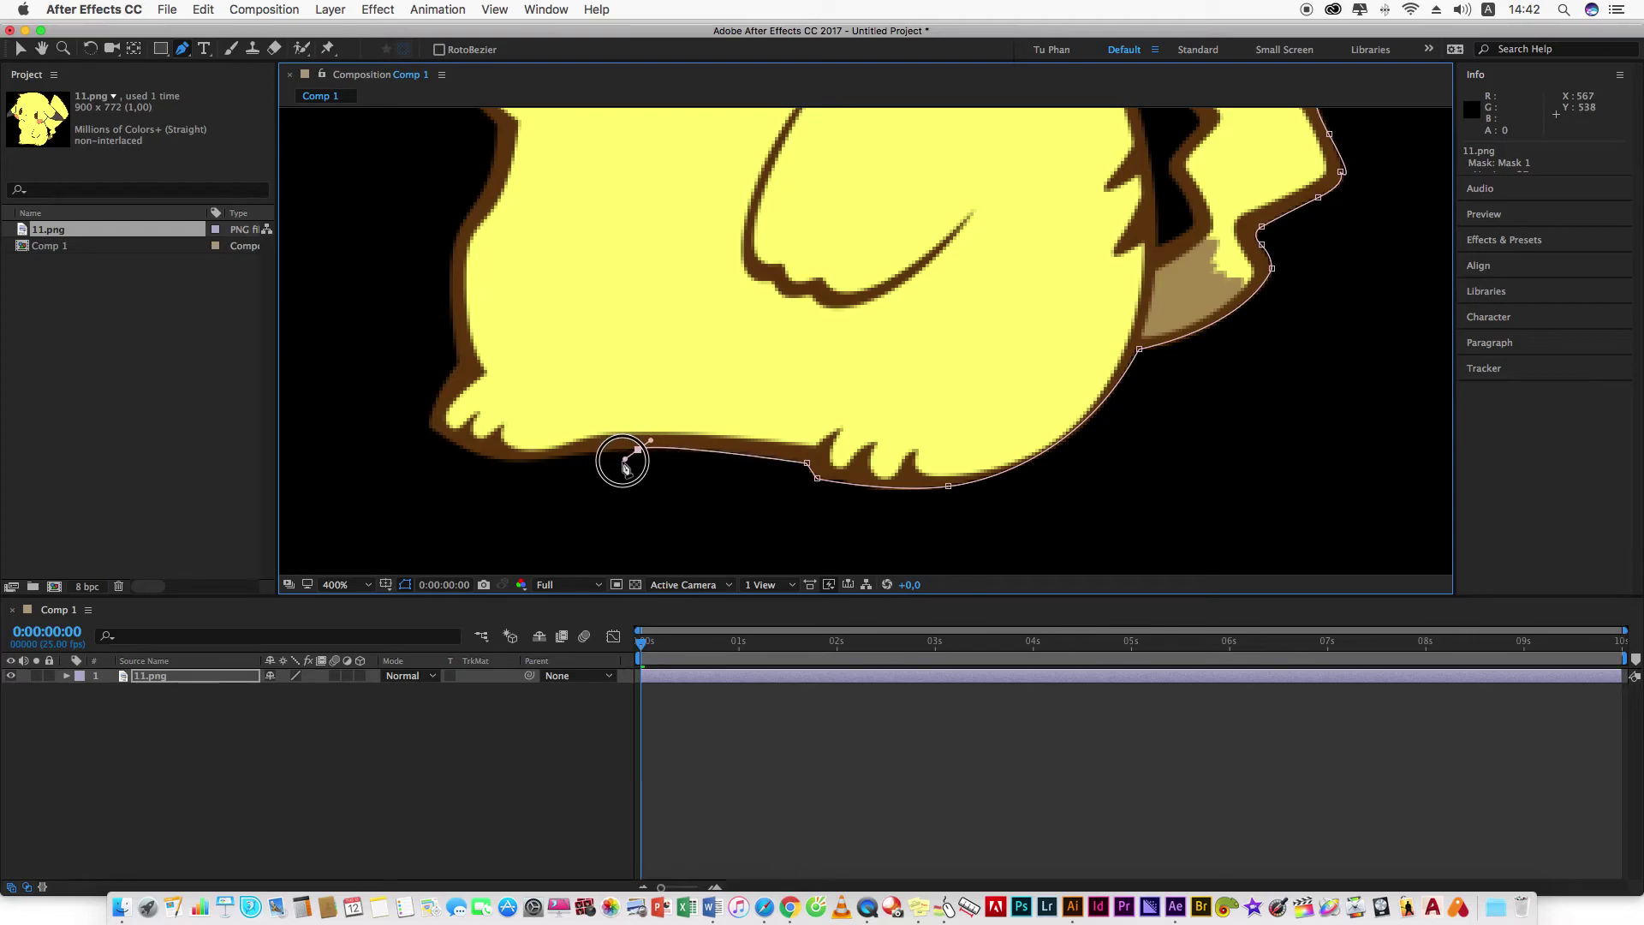
{"action": "left_click", "coordinate": [490, 460]}
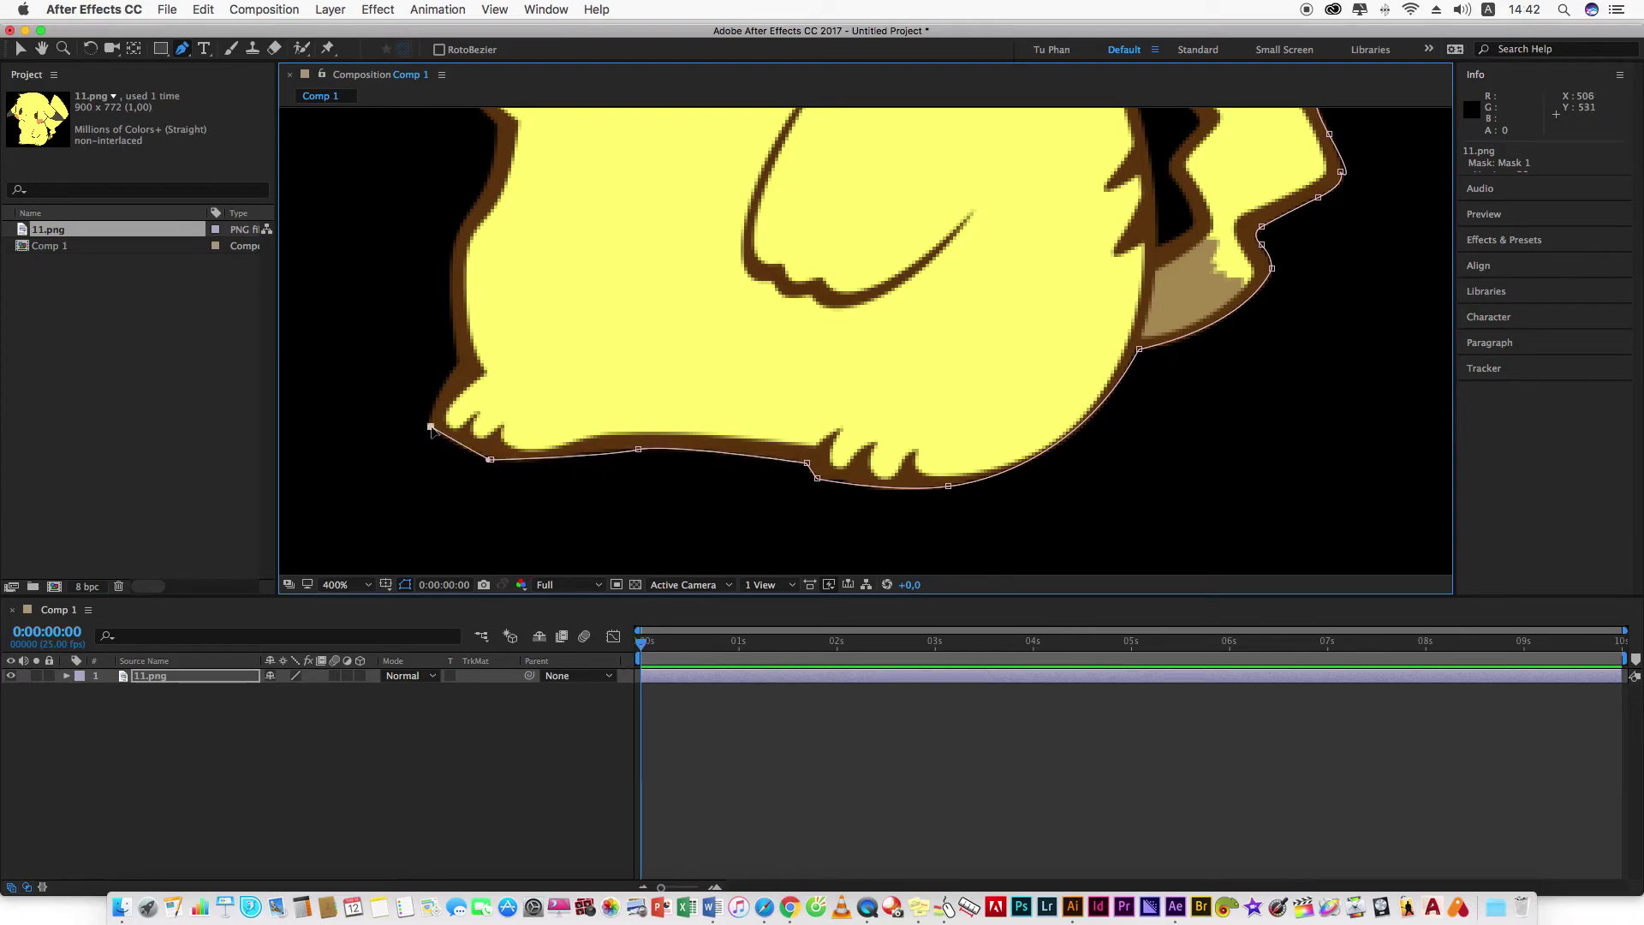
{"action": "mouse_move", "coordinate": [460, 374]}
{"action": "left_mouse_down"}
{"action": "mouse_move", "coordinate": [467, 359]}
{"action": "mouse_move", "coordinate": [636, 556]}
{"action": "mouse_move", "coordinate": [642, 462]}
{"action": "left_mouse_up"}
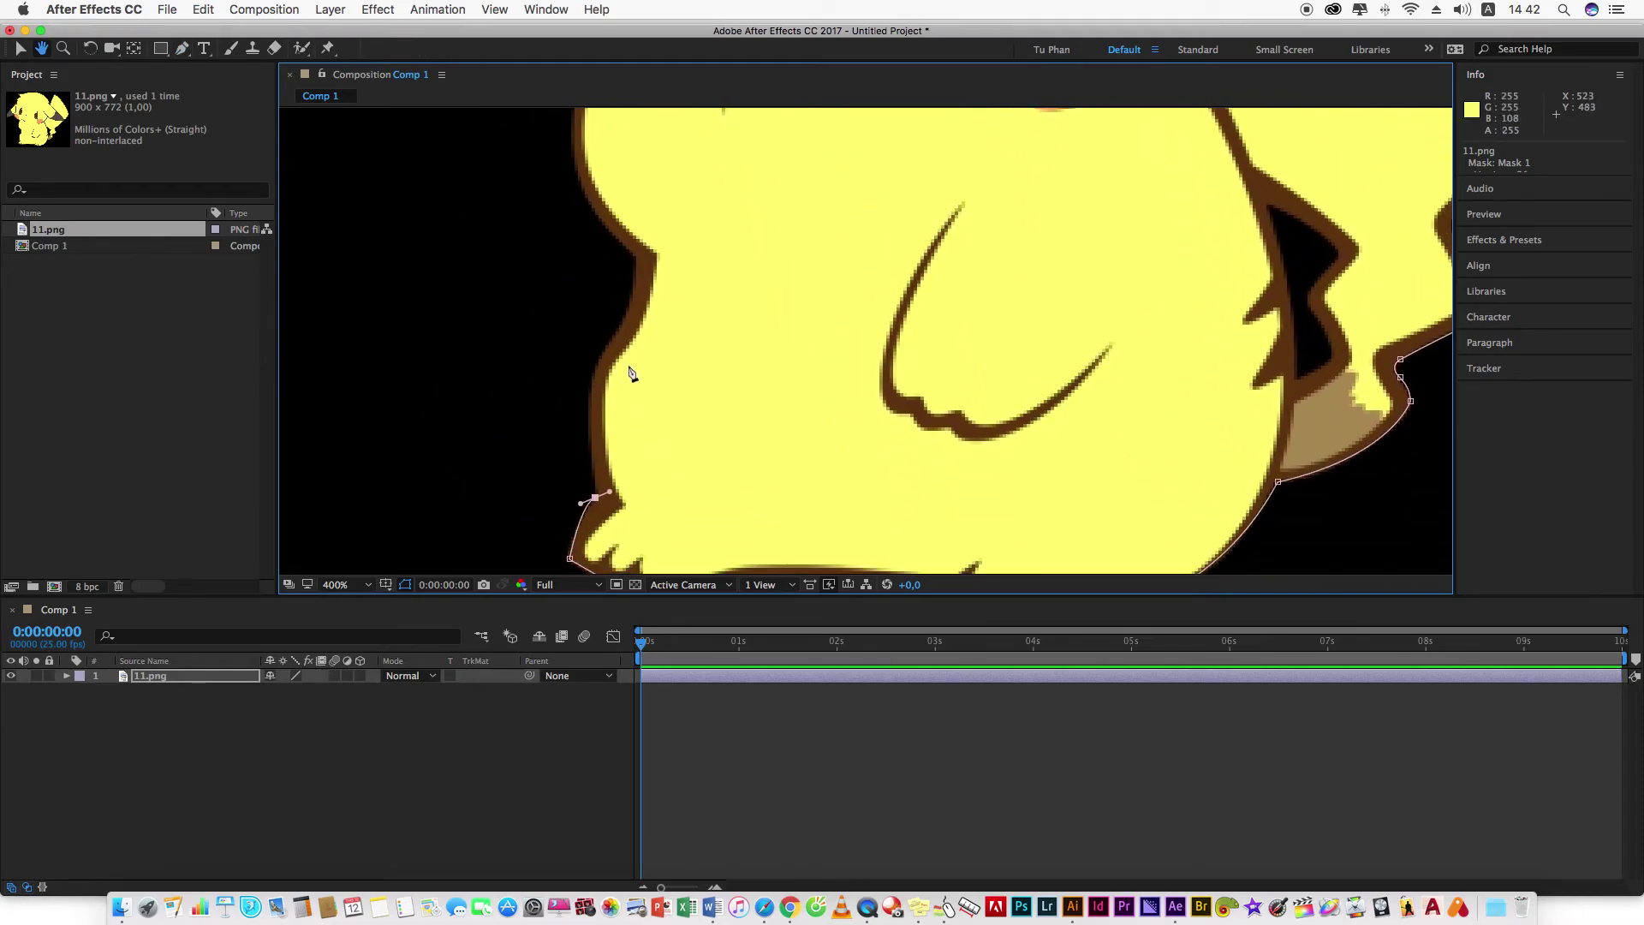
{"action": "mouse_move", "coordinate": [614, 337]}
{"action": "left_mouse_down"}
{"action": "mouse_move", "coordinate": [672, 274]}
{"action": "mouse_move", "coordinate": [699, 470]}
{"action": "left_mouse_up"}
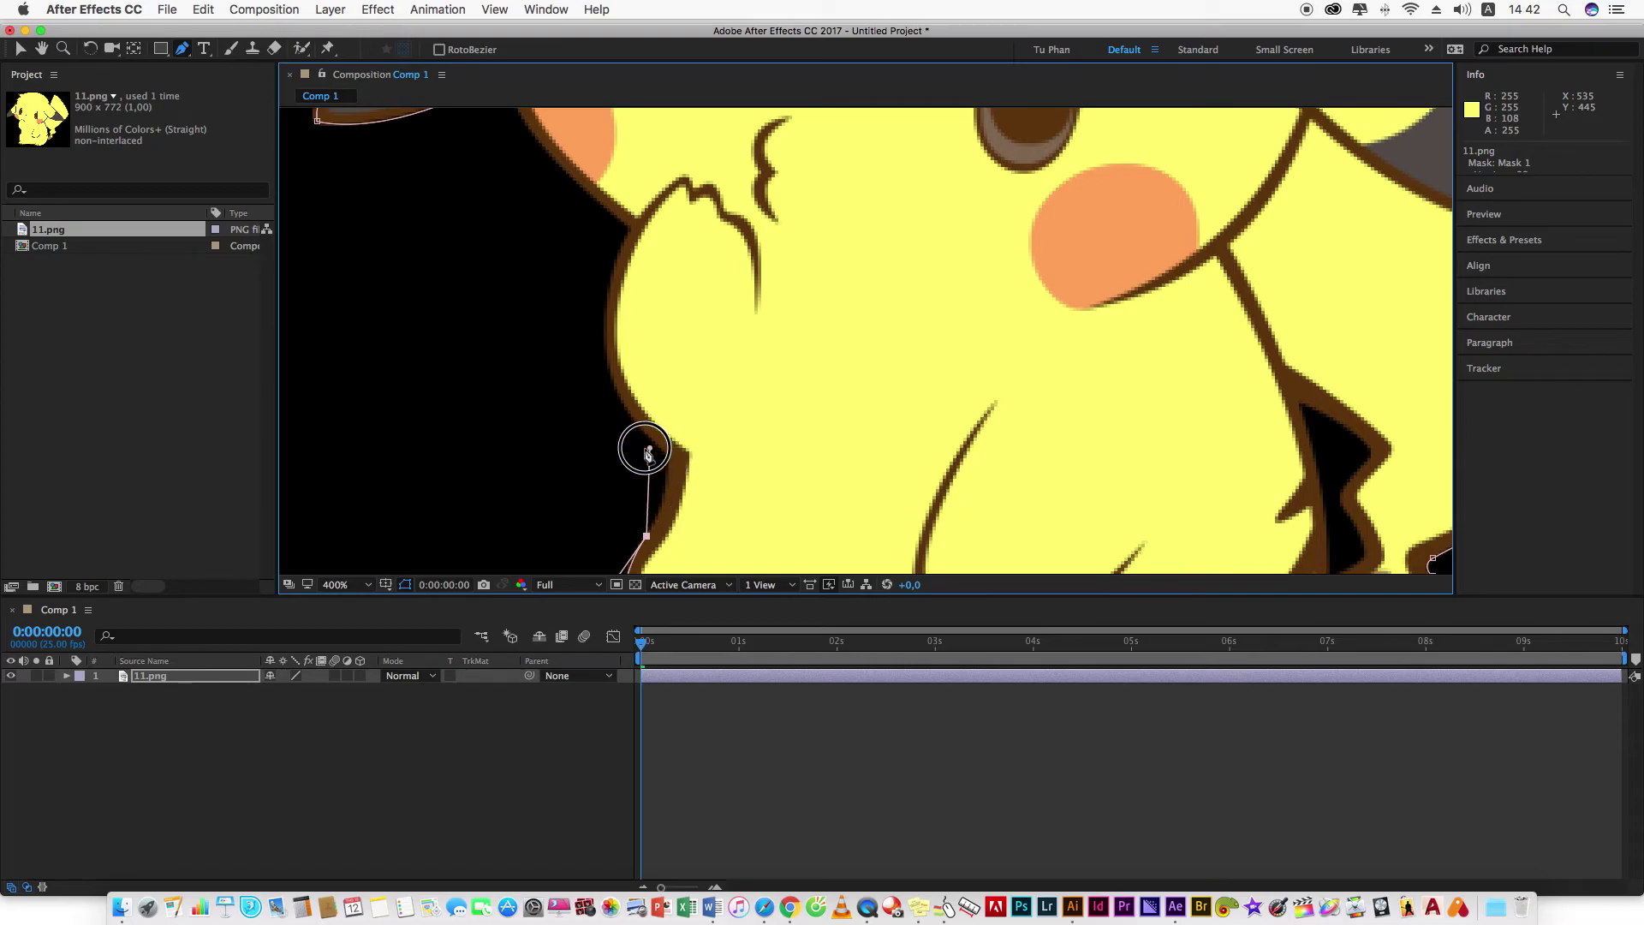
{"action": "left_click", "coordinate": [667, 454]}
{"action": "left_click_drag", "start_coordinate": [669, 462], "coordinate": [681, 484]}
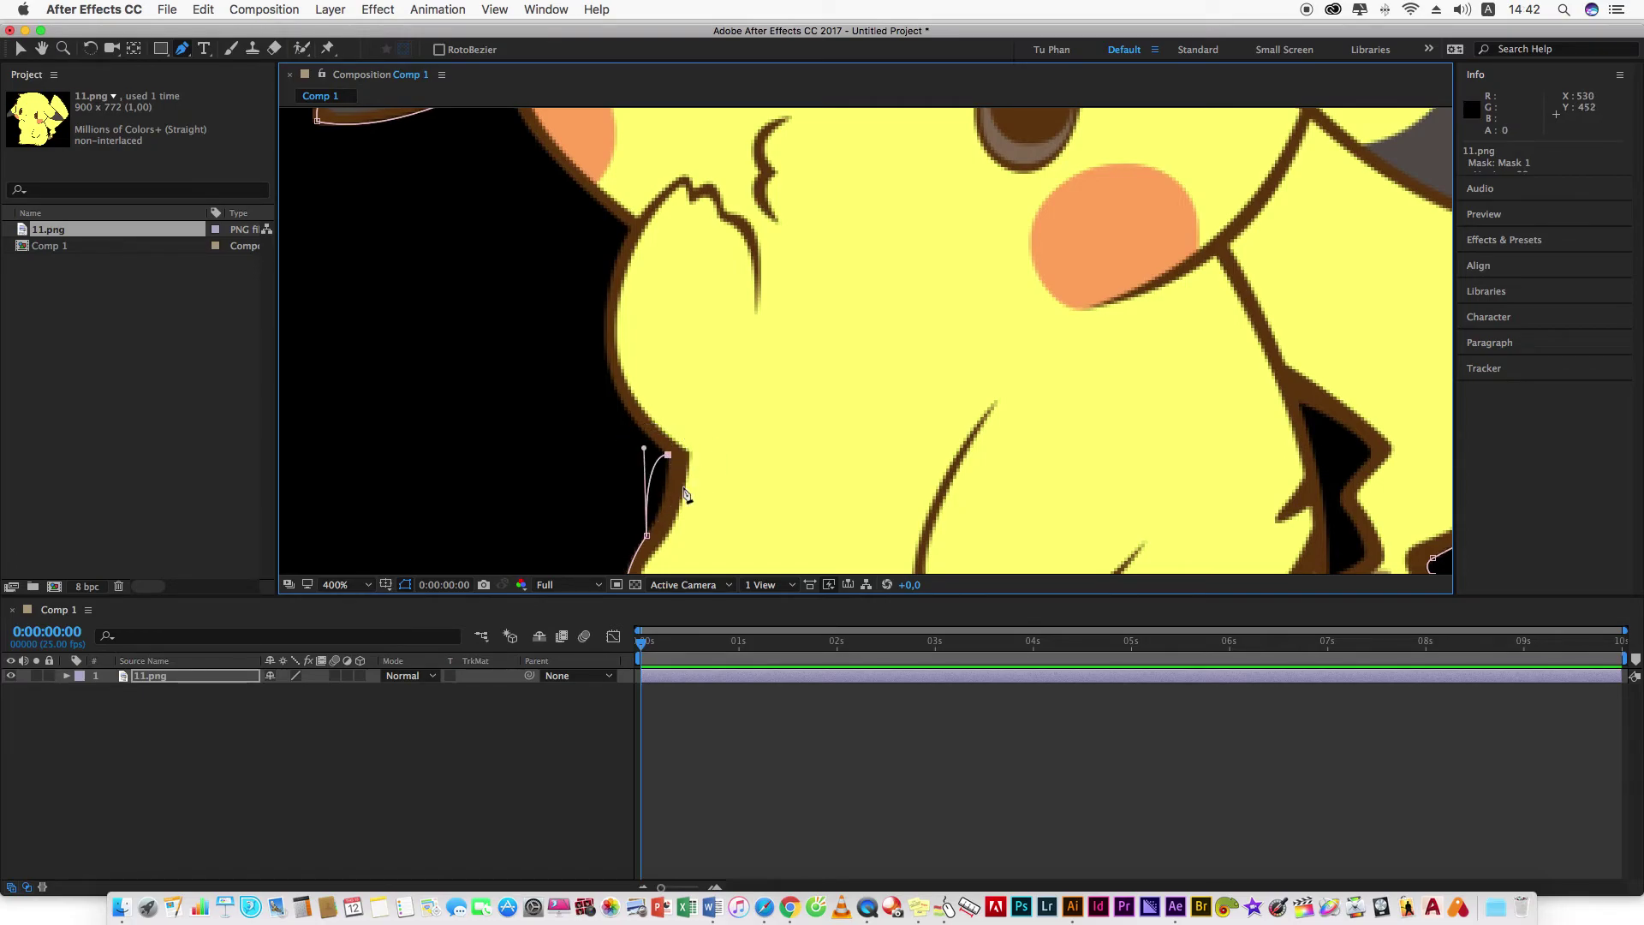
{"action": "key", "text": "super+z"}
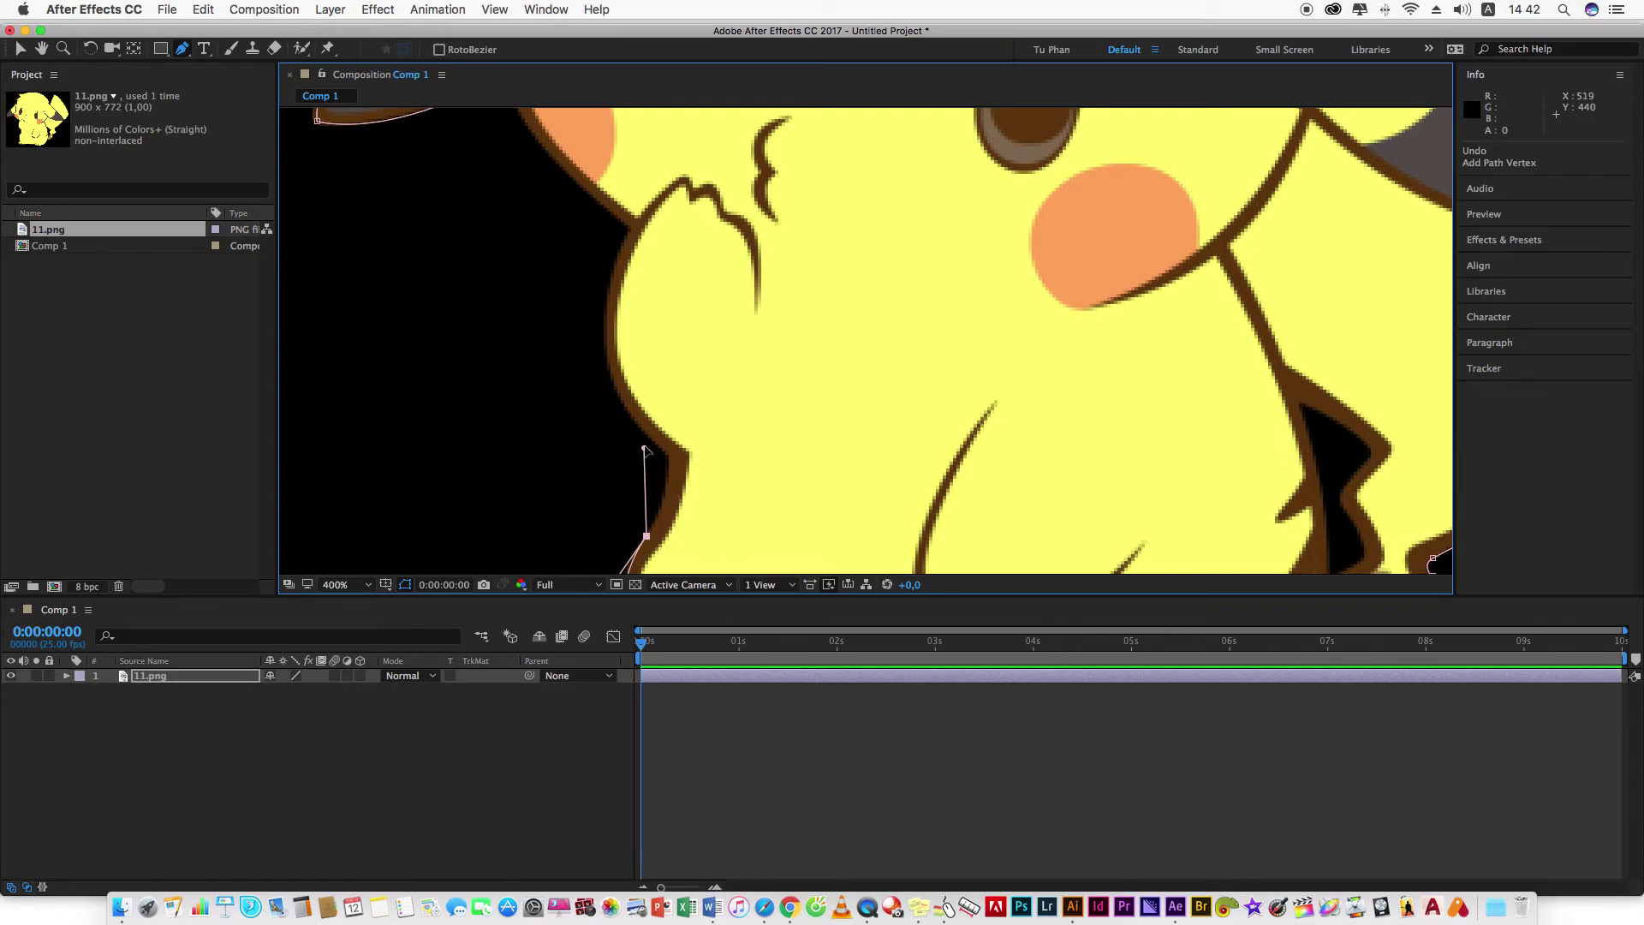
{"action": "left_click_drag", "start_coordinate": [645, 448], "coordinate": [672, 461]}
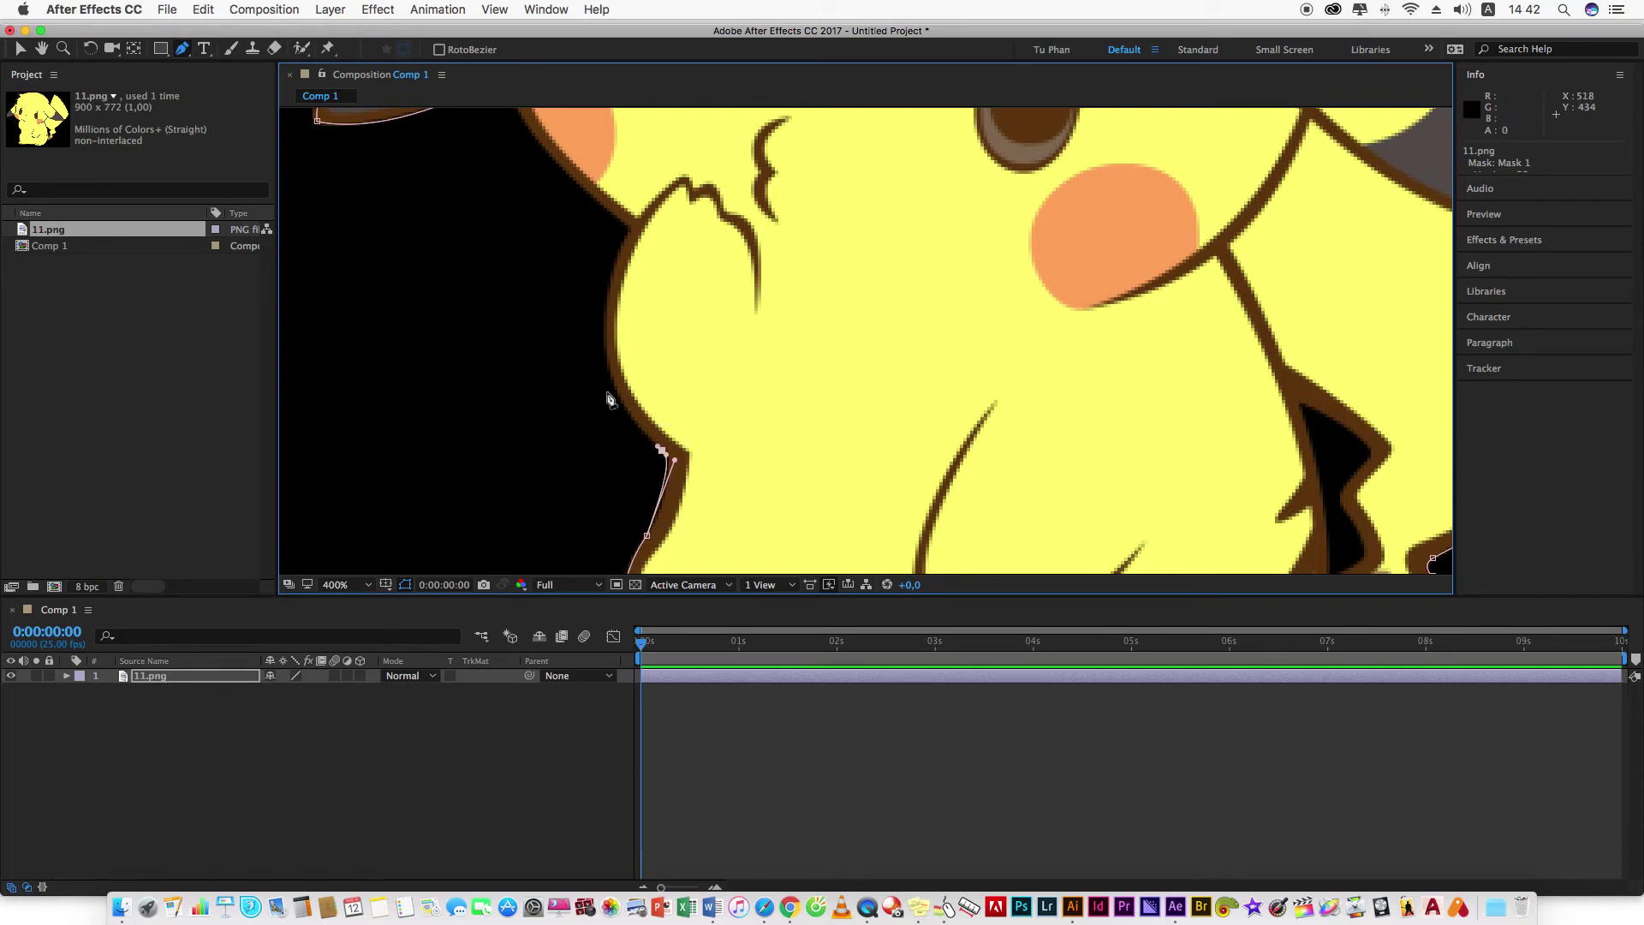
{"action": "left_click", "coordinate": [629, 229]}
{"action": "mouse_move", "coordinate": [628, 230]}
{"action": "left_mouse_down"}
{"action": "mouse_move", "coordinate": [708, 110]}
{"action": "mouse_move", "coordinate": [699, 130]}
{"action": "mouse_move", "coordinate": [498, 198]}
{"action": "left_mouse_up"}
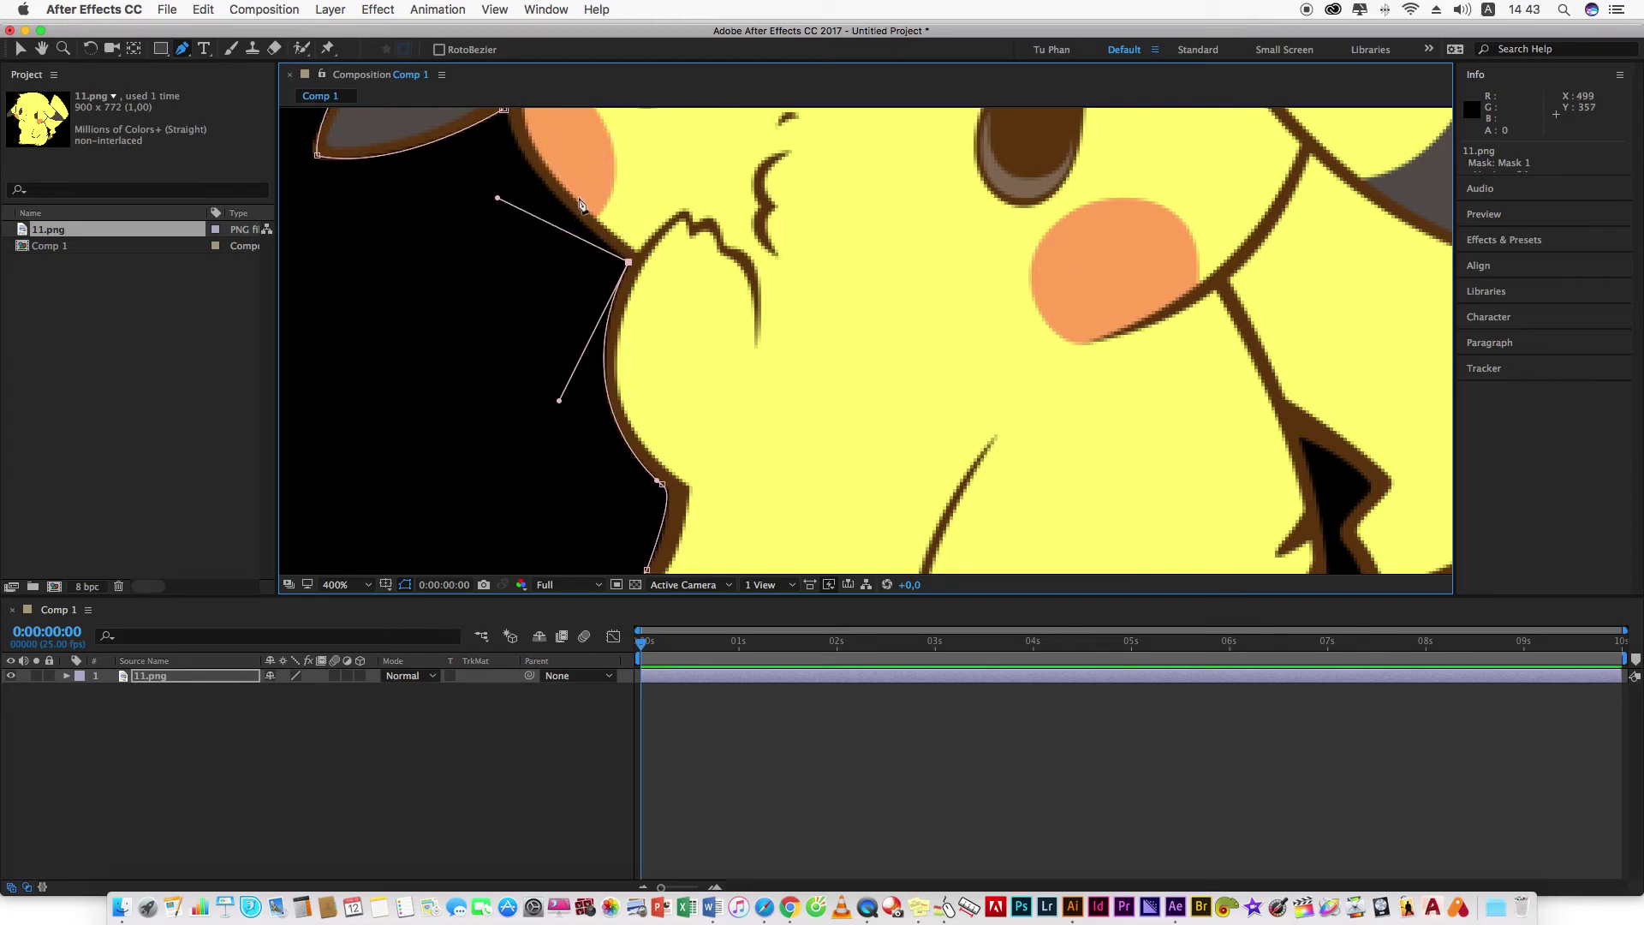
Reshape the curve at the cheek point and lengthen its handles.
{"action": "scroll", "coordinate": [580, 205], "scroll_direction": "up", "scroll_amount": 5}
{"action": "scroll", "coordinate": [580, 205], "scroll_direction": "left", "scroll_amount": 2}
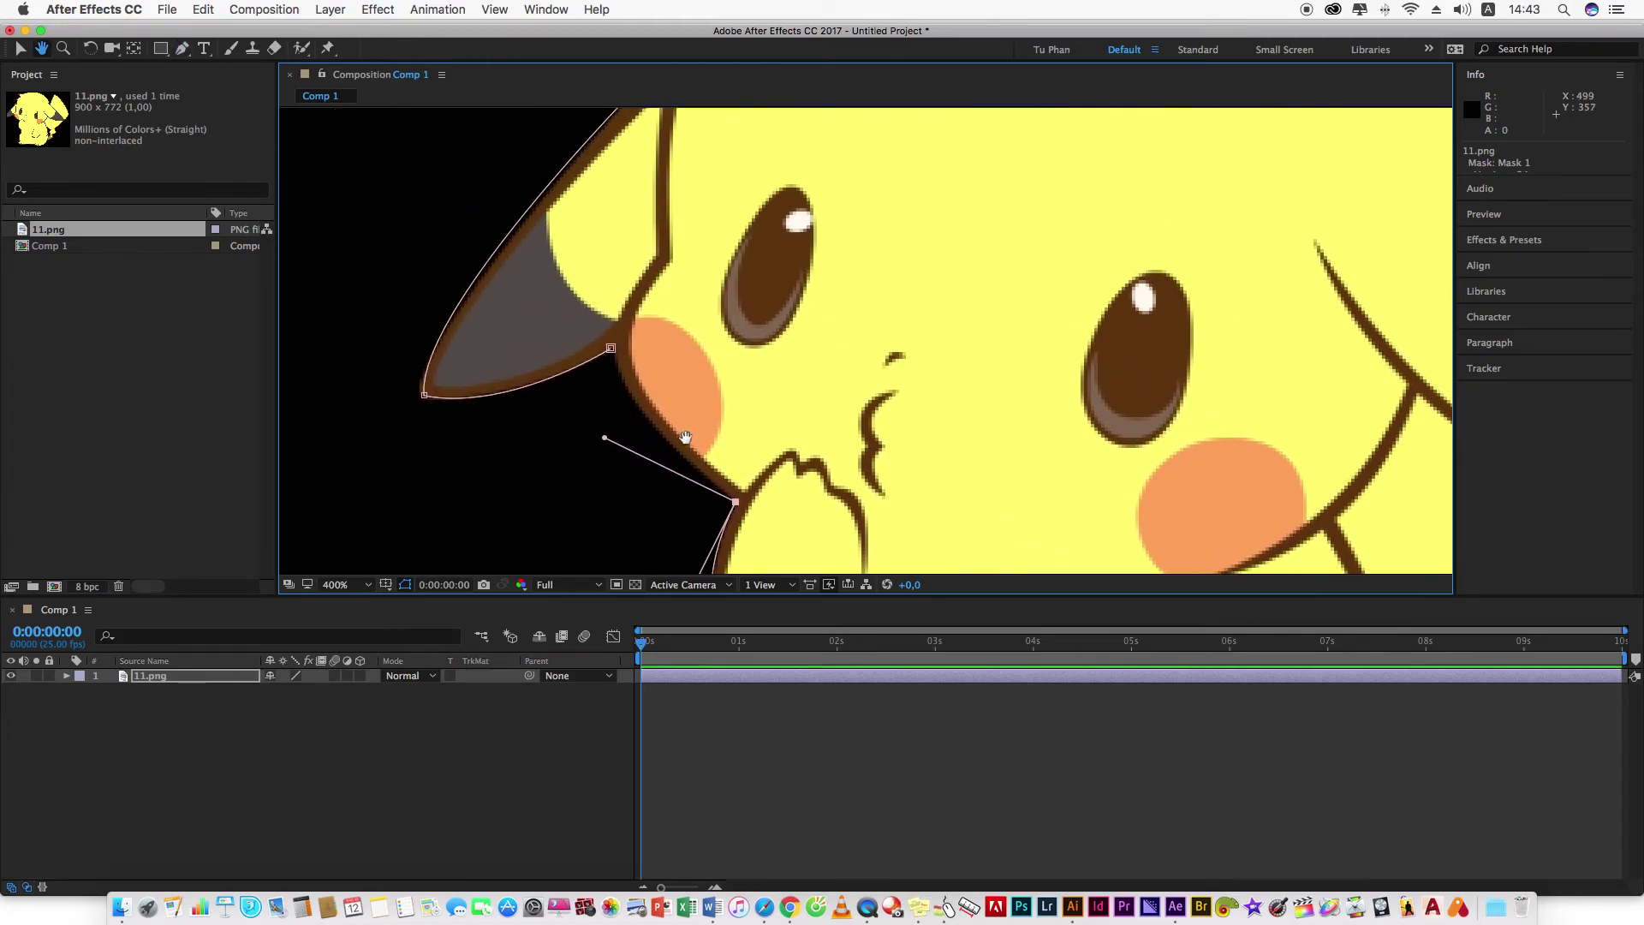
{"action": "left_click", "coordinate": [611, 350]}
{"action": "left_click_drag", "start_coordinate": [613, 354], "coordinate": [615, 338]}
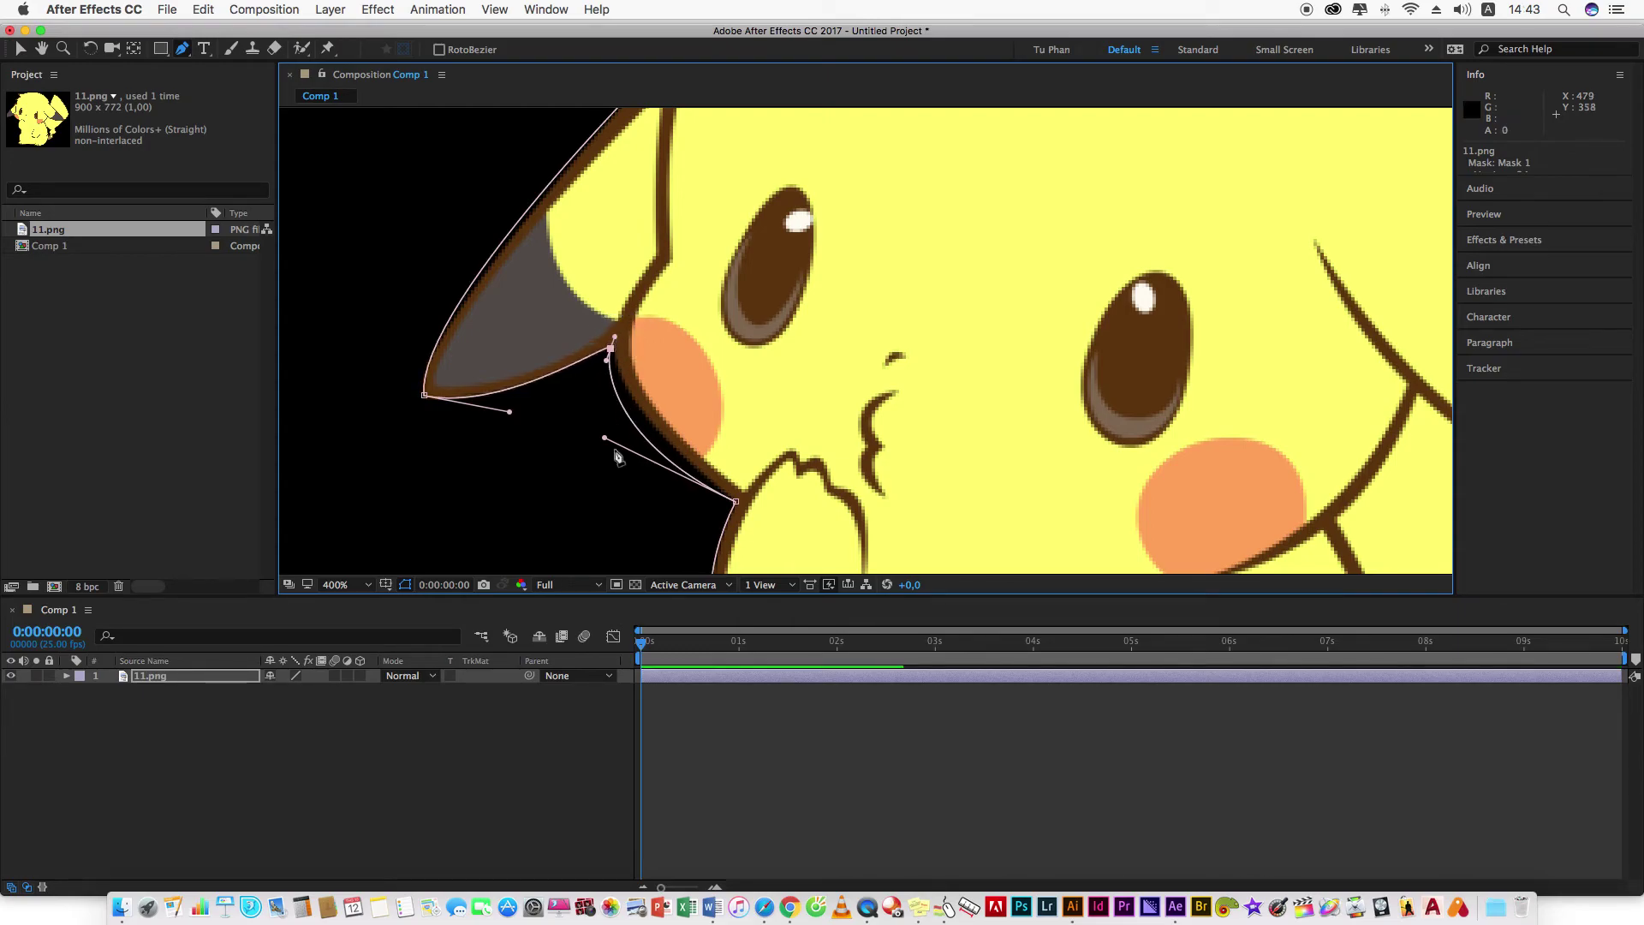
{"action": "key", "text": "comma"}
{"action": "key", "text": "comma"}
{"action": "key", "text": "comma"}
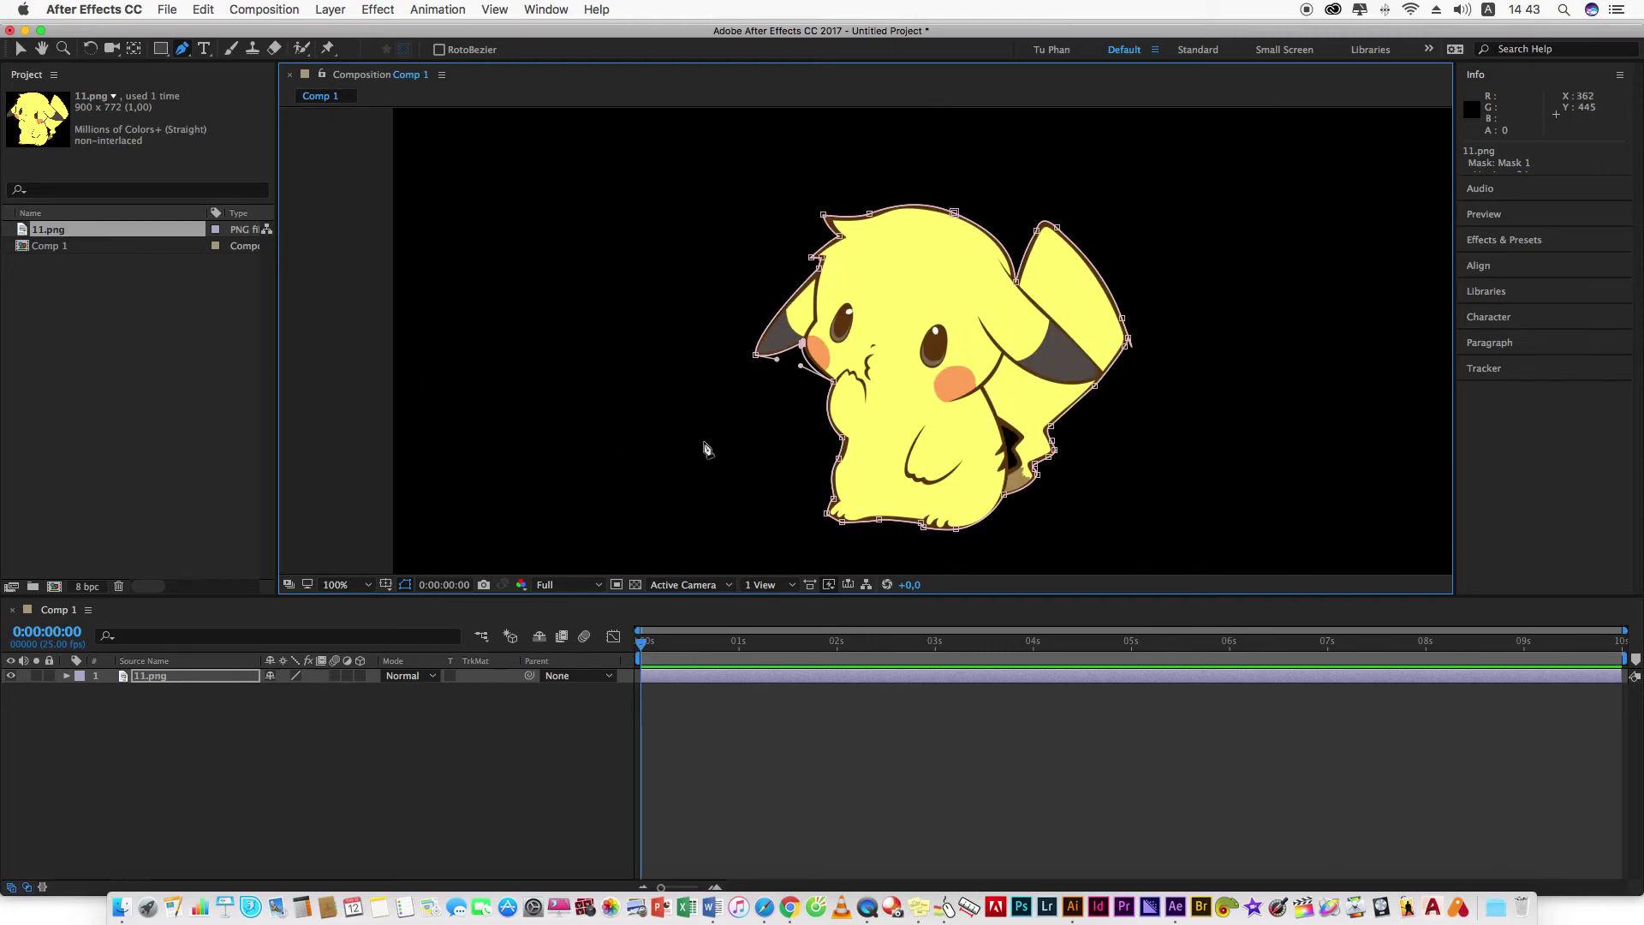
{"action": "key", "text": "period"}
{"action": "left_click_drag", "start_coordinate": [735, 392], "coordinate": [750, 387]}
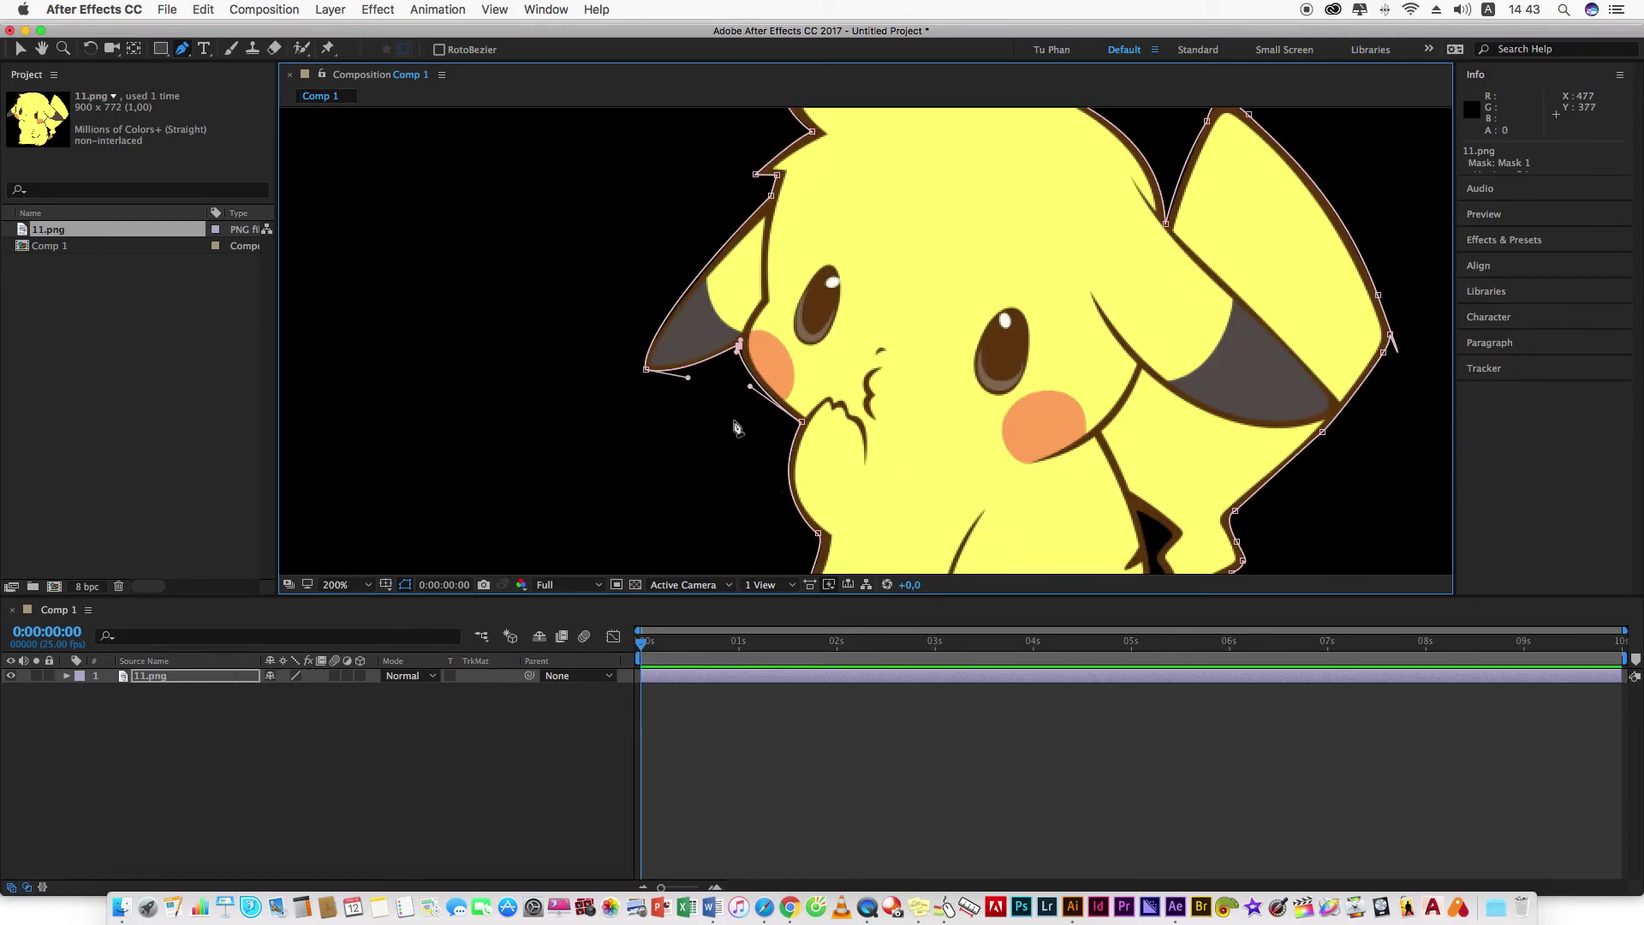
{"action": "scroll", "coordinate": [1148, 466], "scroll_direction": "down", "scroll_amount": 5}
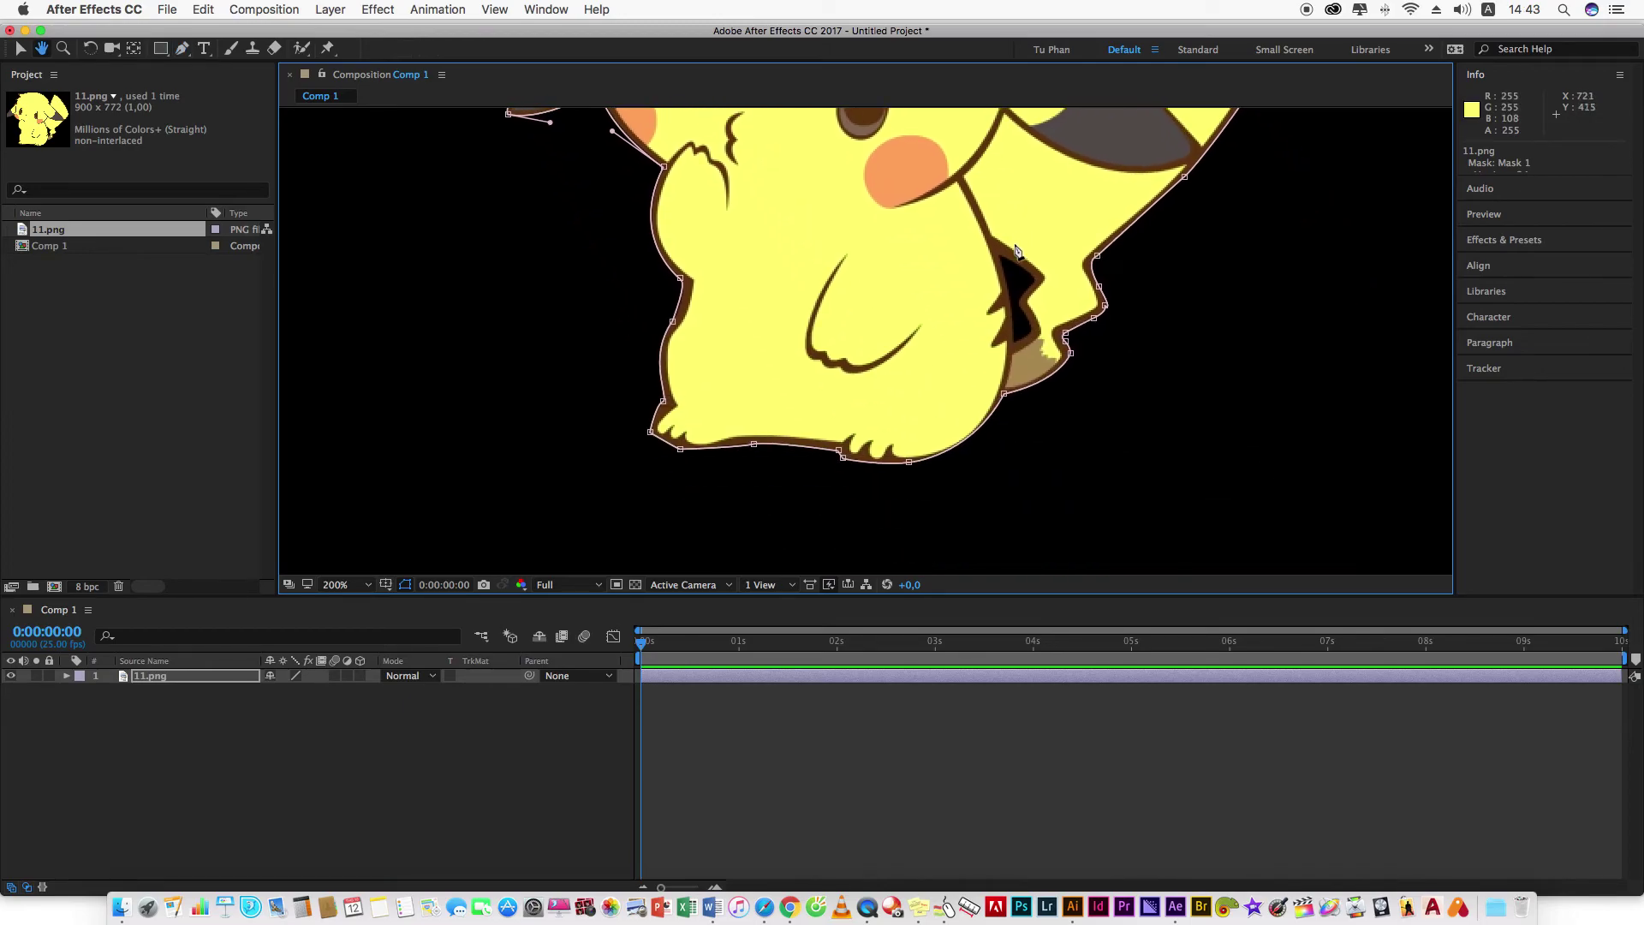
{"action": "scroll", "coordinate": [856, 497], "scroll_direction": "up", "scroll_amount": 5}
{"action": "scroll", "coordinate": [892, 257], "scroll_direction": "up", "scroll_amount": 3}
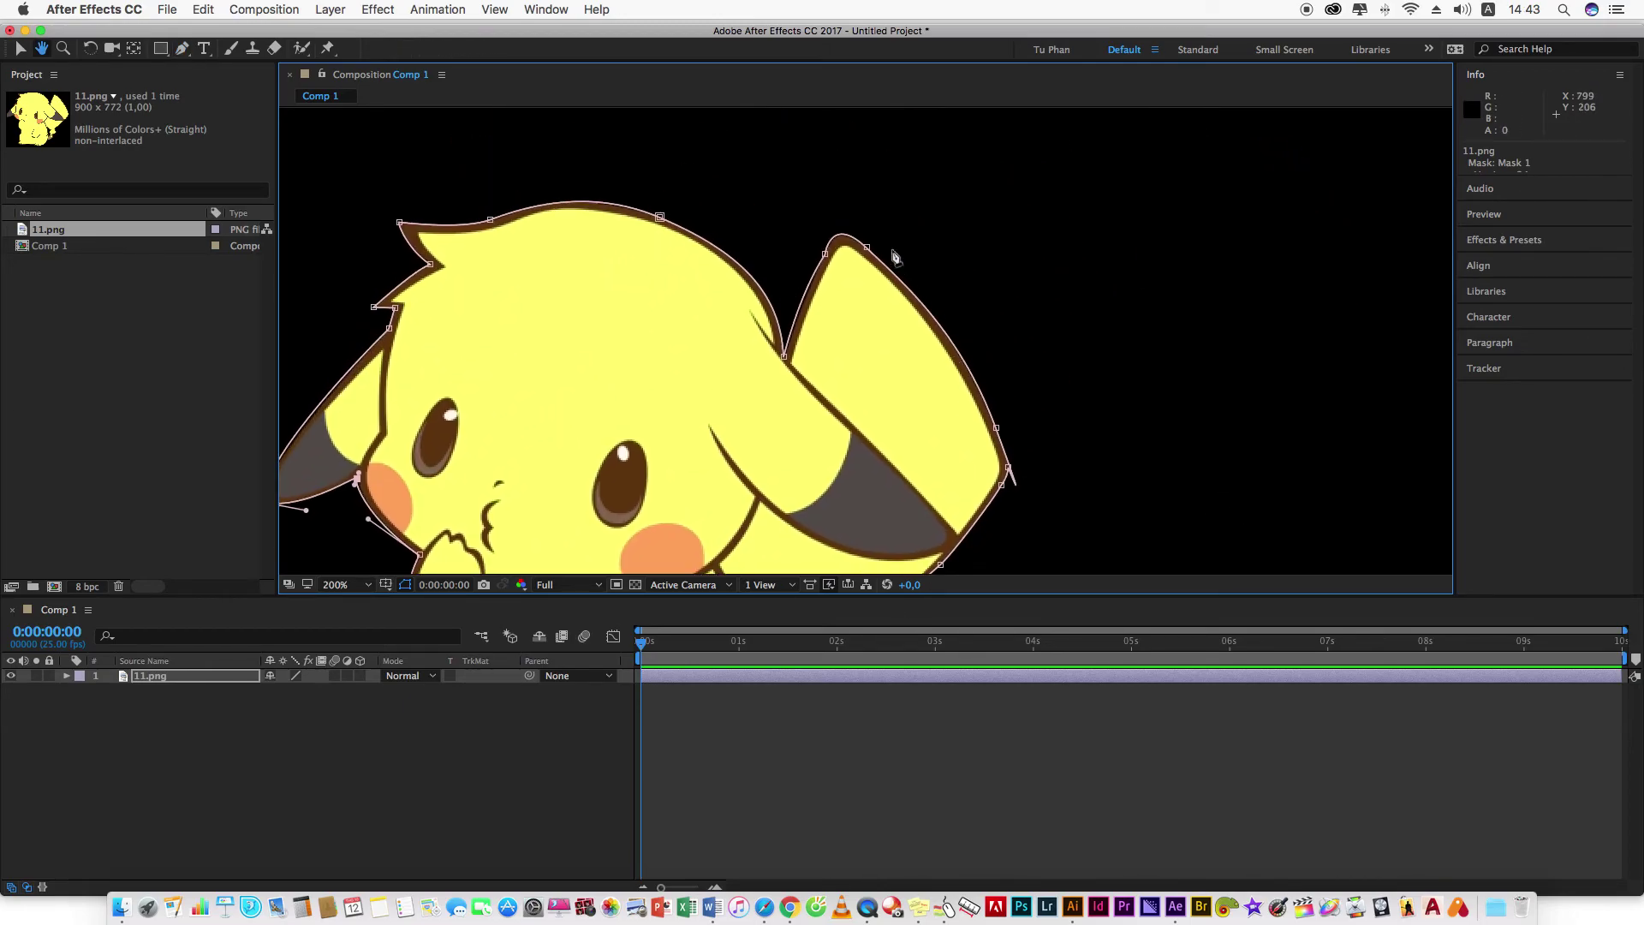
Make the ear-tip point smooth and nudge it slightly down and left.
{"action": "key", "text": "period"}
{"action": "left_click", "coordinate": [779, 173], "text": "alt"}
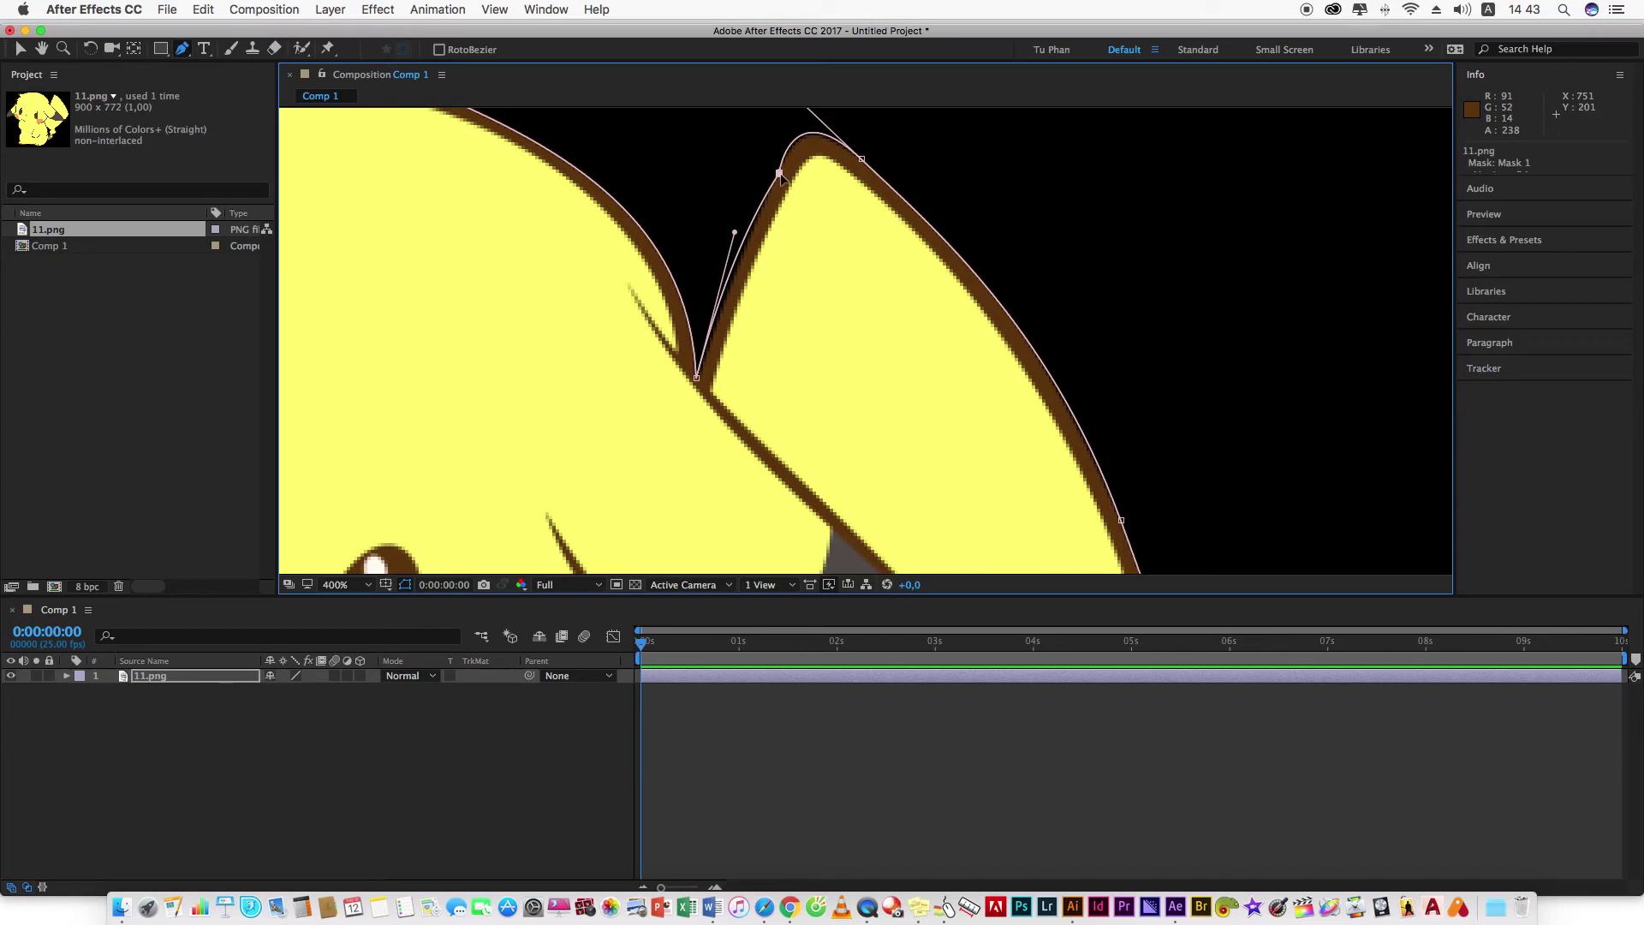
{"action": "left_click_drag", "start_coordinate": [779, 173], "coordinate": [775, 179]}
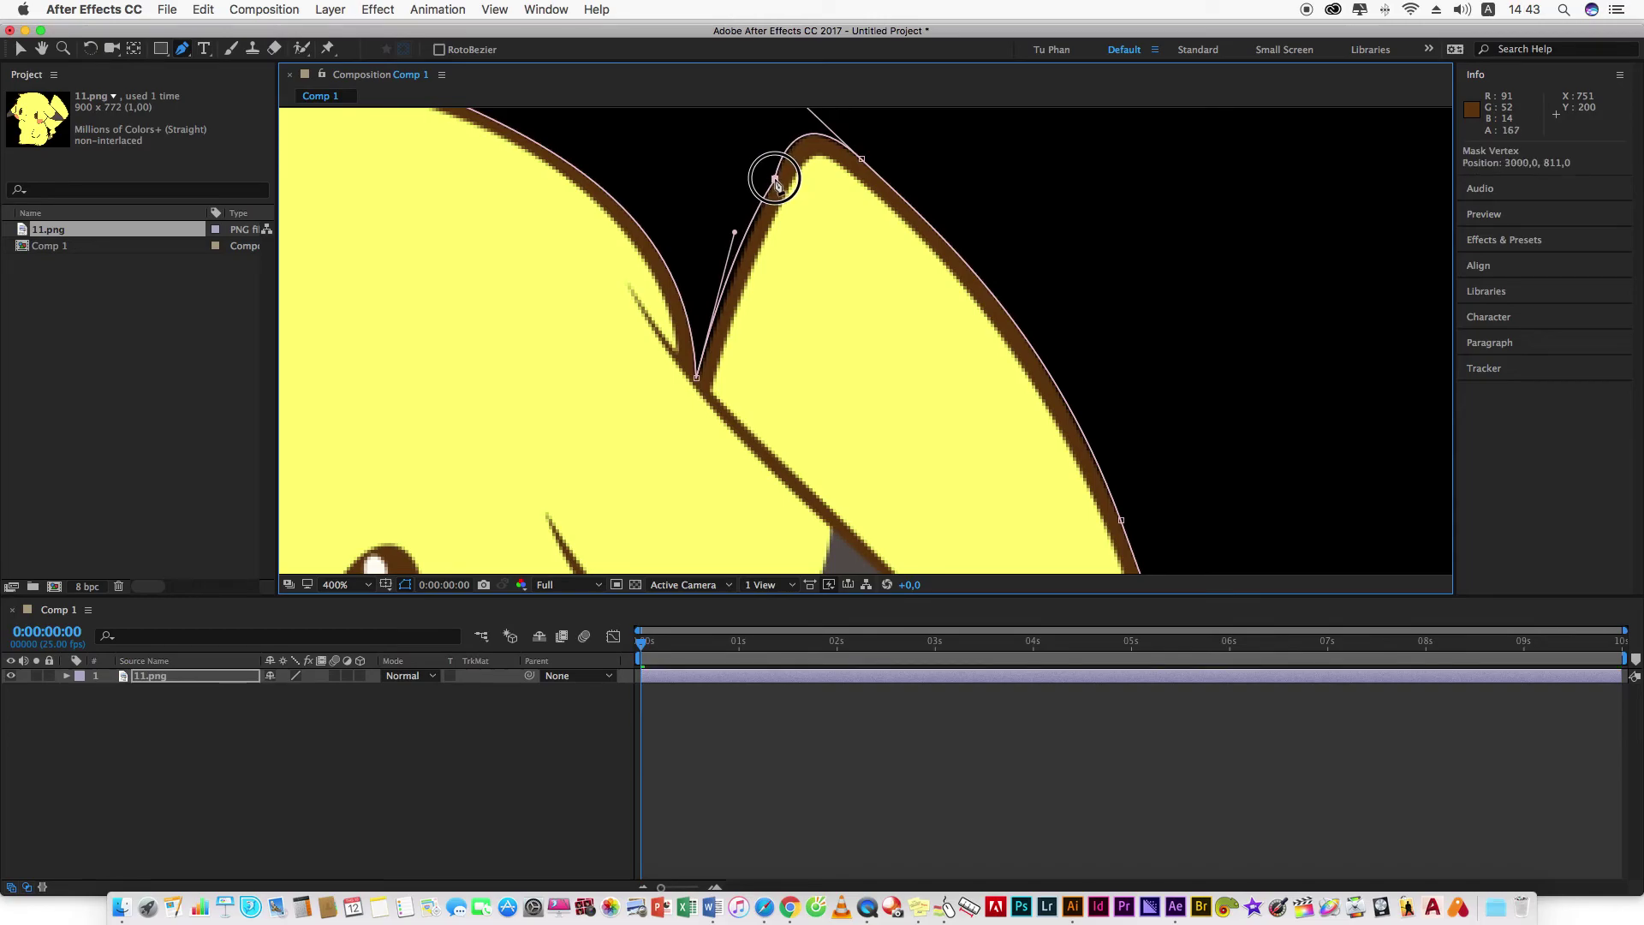
{"action": "key", "text": "comma"}
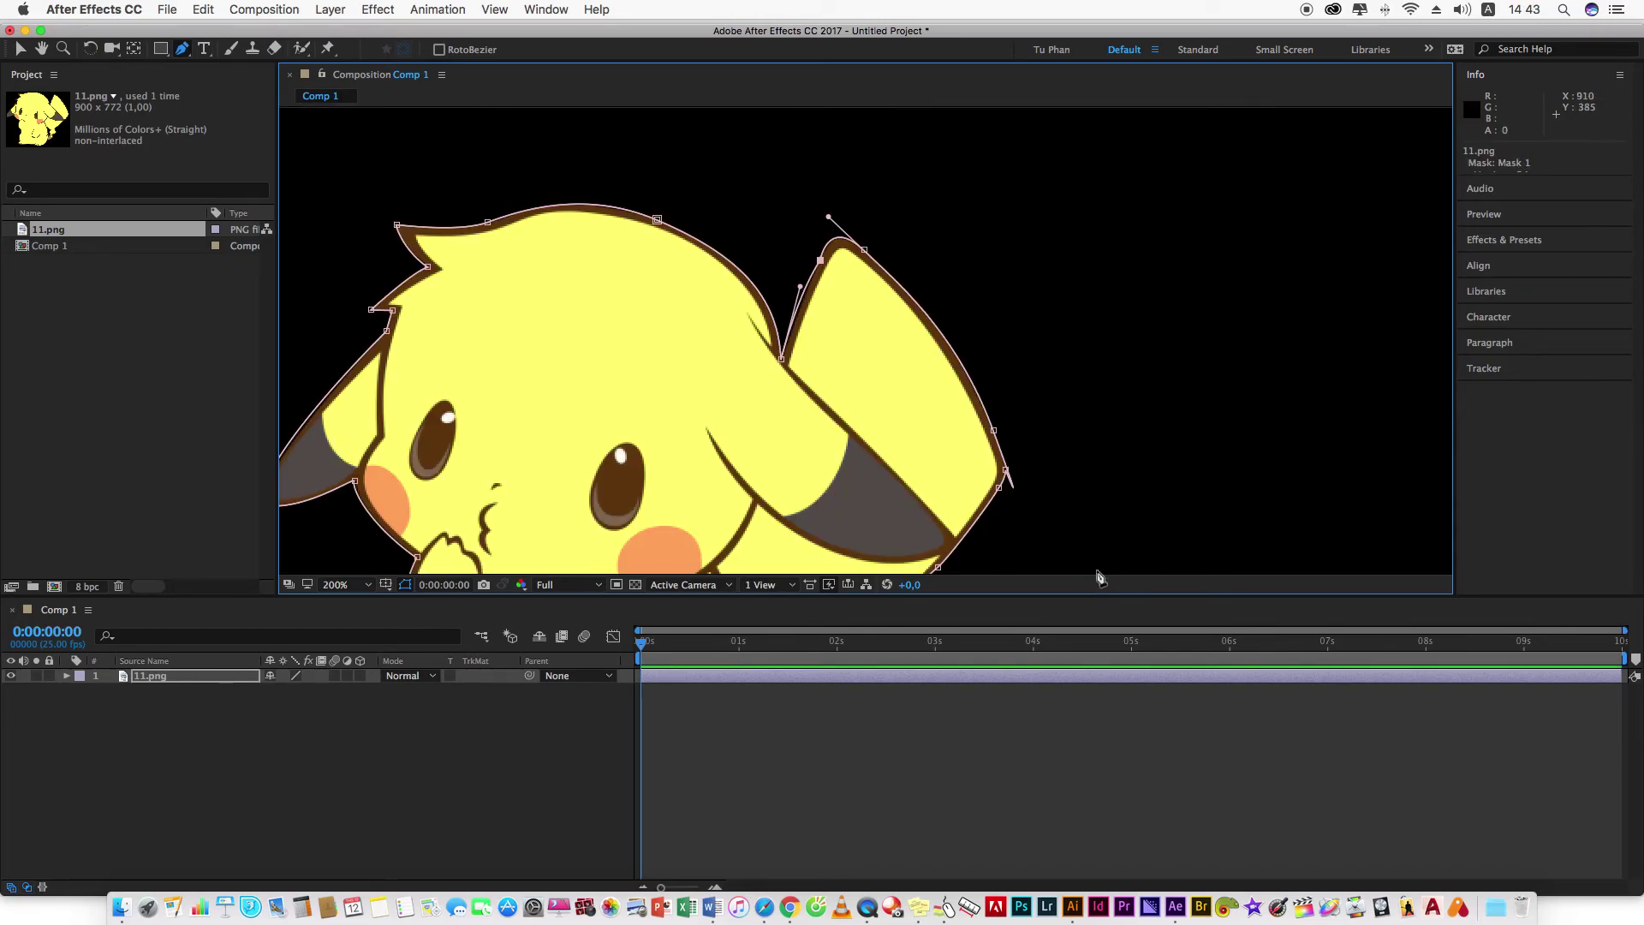
Adjust a handle on the right ear's mask edge to hug the outline, undoing a stray extra point.
{"action": "left_click_drag", "start_coordinate": [1066, 474], "coordinate": [1063, 464]}
{"action": "scroll", "coordinate": [979, 368], "scroll_direction": "up", "scroll_amount": 1}
{"action": "scroll", "coordinate": [1107, 382], "scroll_direction": "up", "scroll_amount": 1}
{"action": "scroll", "coordinate": [1316, 432], "scroll_direction": "up", "scroll_amount": 1}
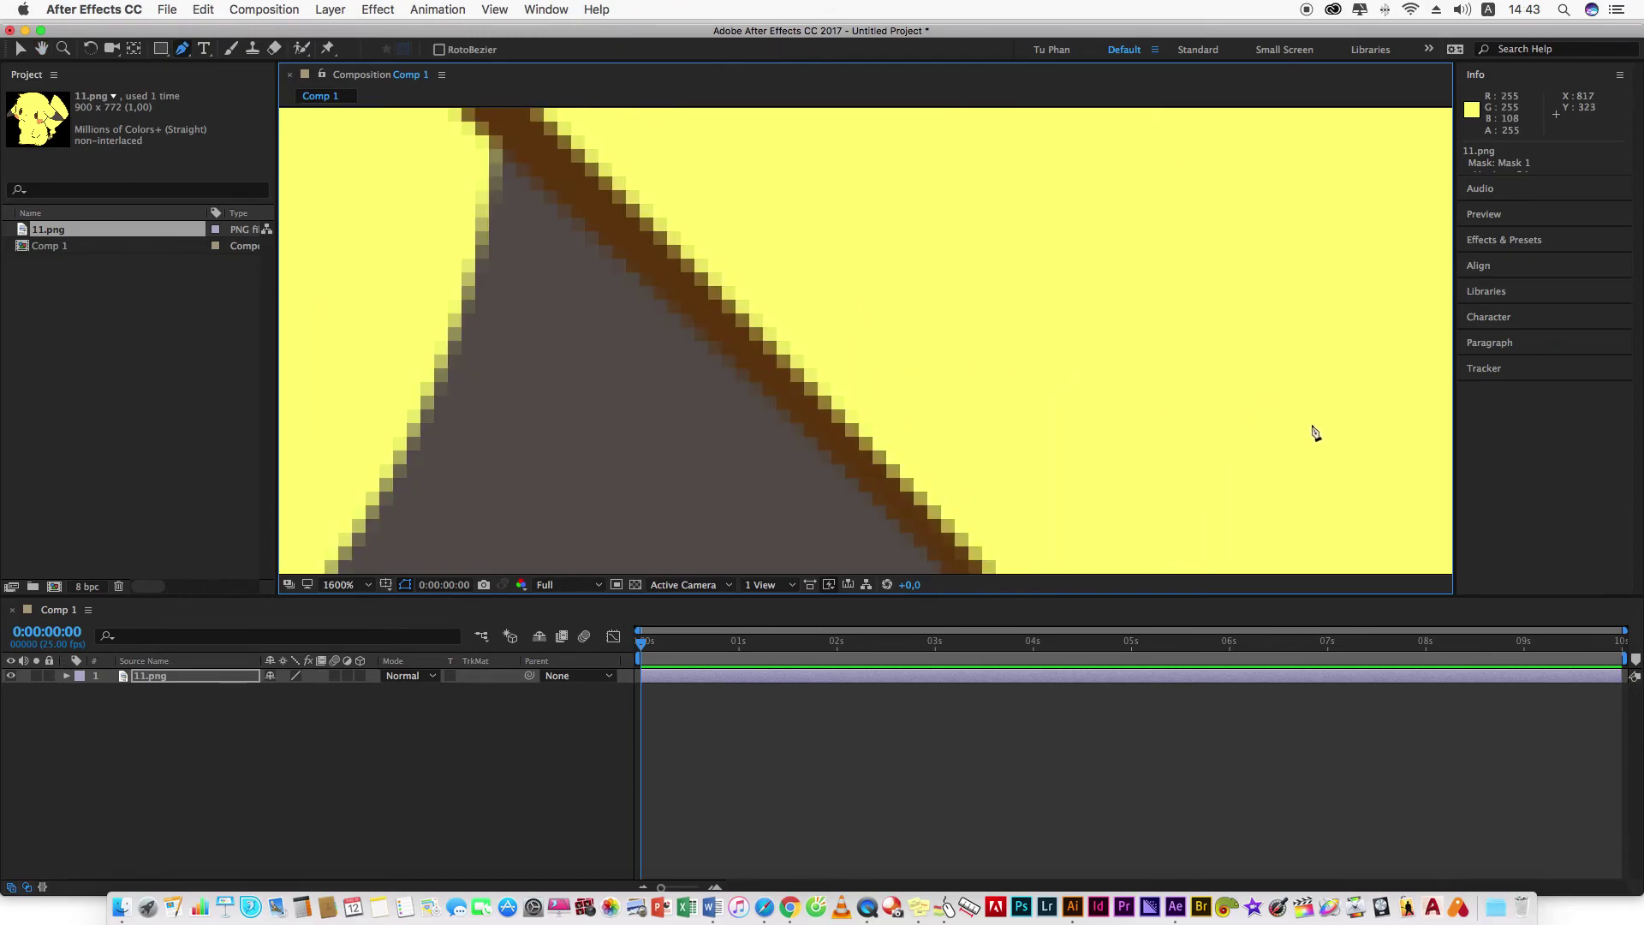
{"action": "scroll", "coordinate": [1199, 382], "scroll_direction": "down", "scroll_amount": 2}
{"action": "scroll", "coordinate": [1090, 378], "scroll_direction": "up", "scroll_amount": 1}
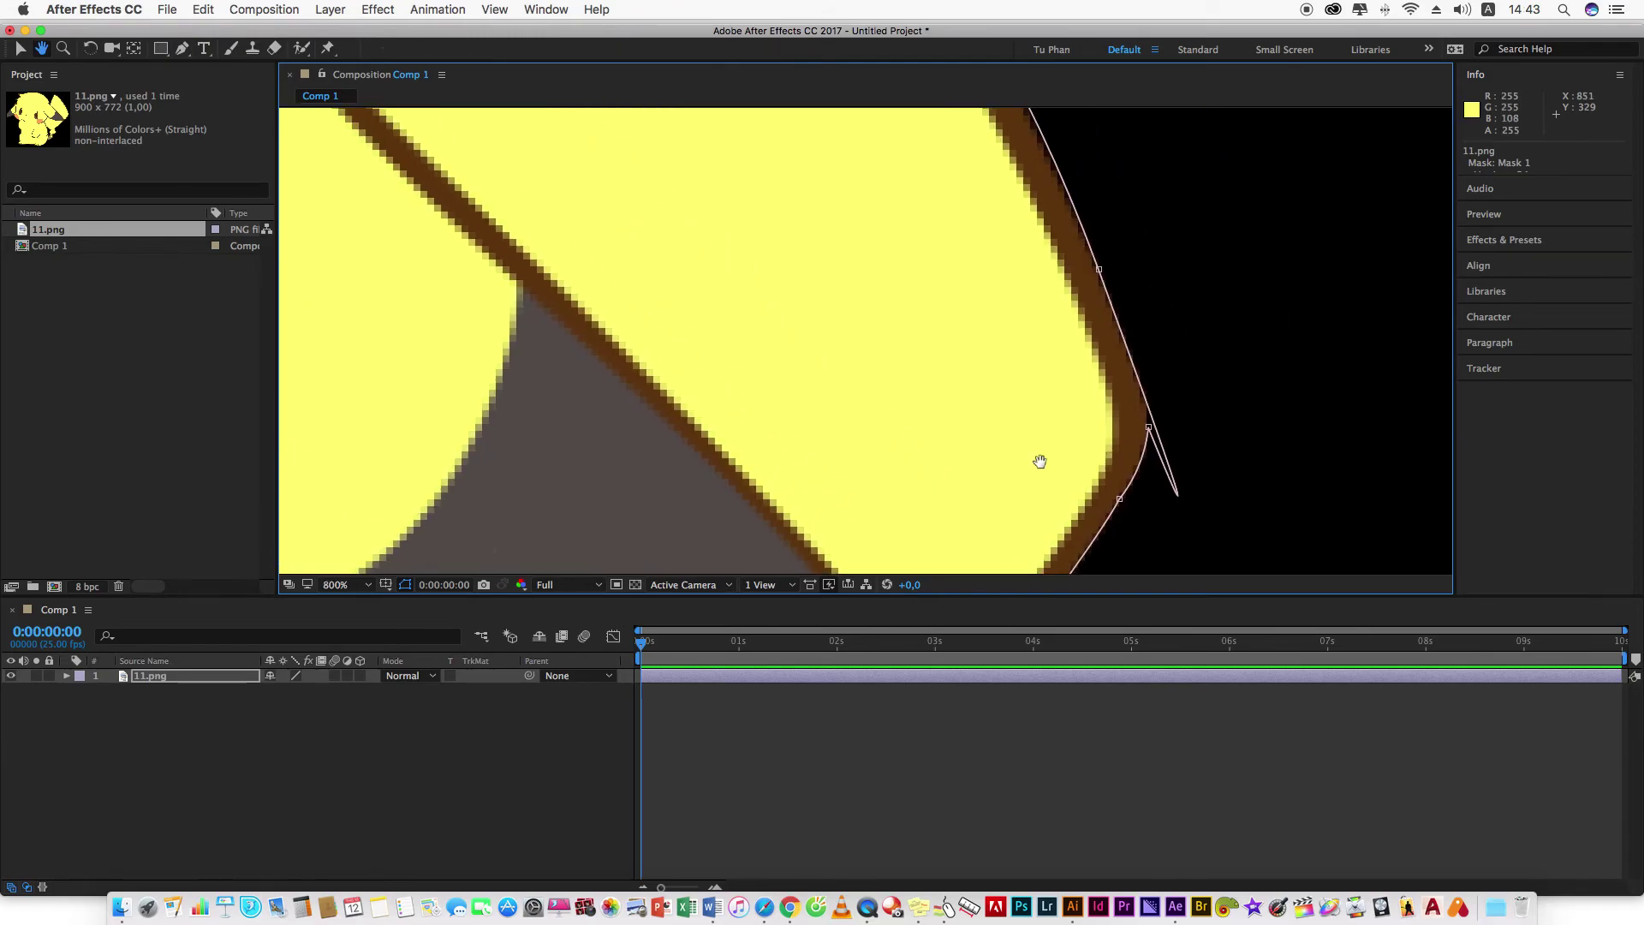
{"action": "scroll", "coordinate": [1038, 462], "scroll_direction": "up", "scroll_amount": 1}
{"action": "scroll", "coordinate": [1071, 466], "scroll_direction": "down", "scroll_amount": 1}
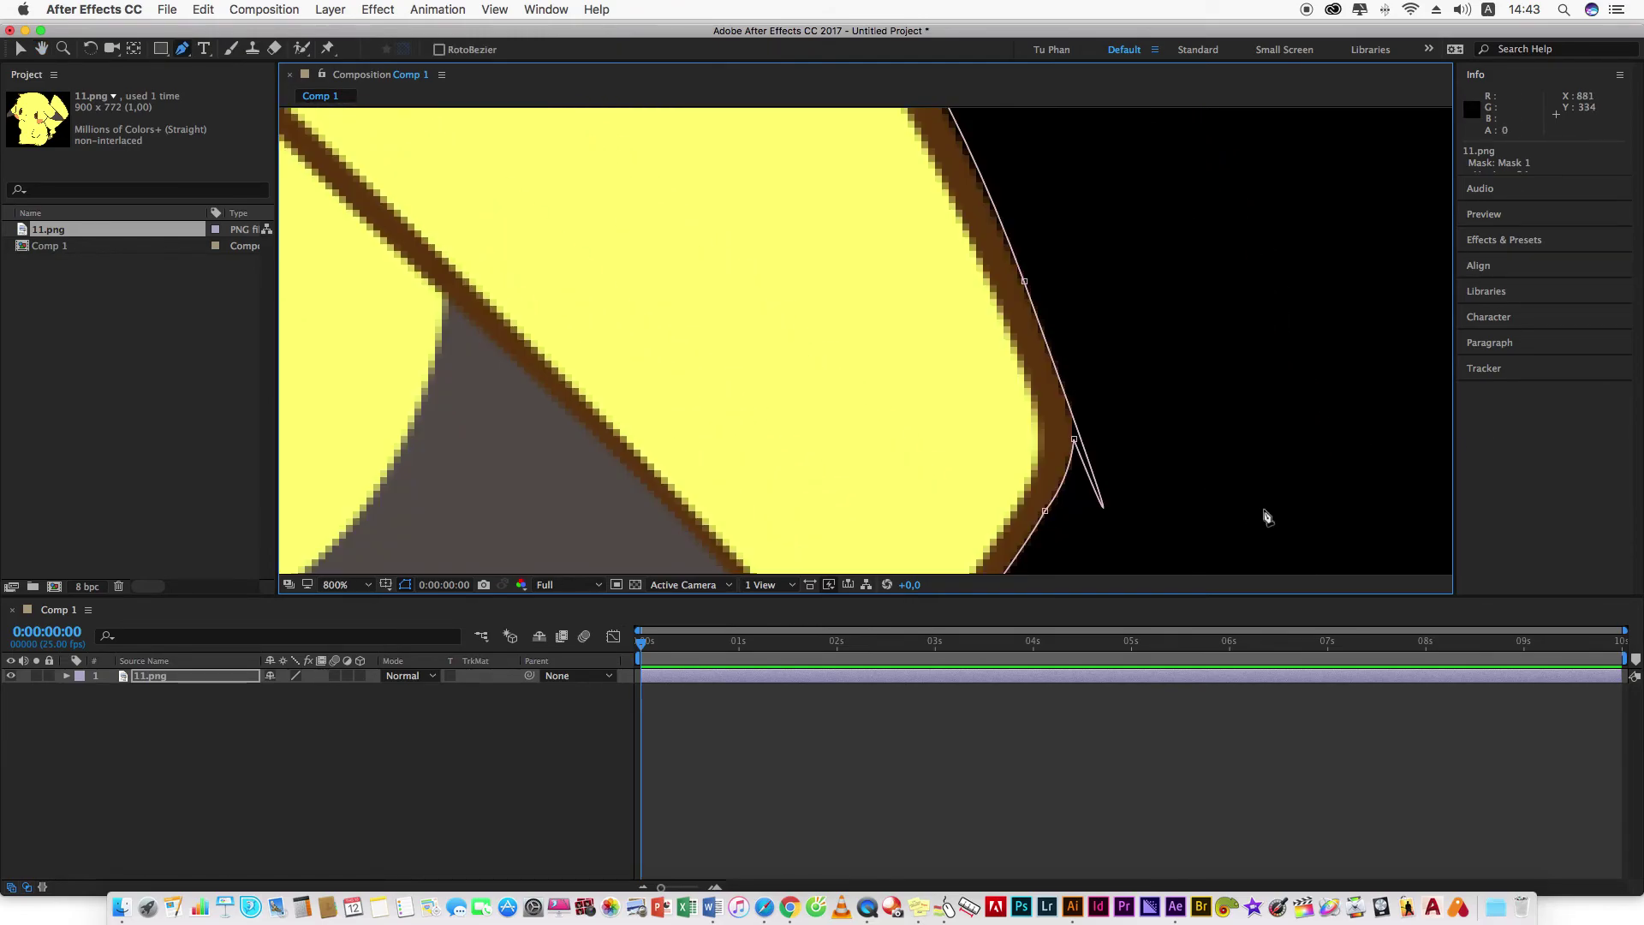
{"action": "left_click", "coordinate": [1012, 278]}
{"action": "scroll", "coordinate": [1162, 559], "scroll_direction": "down", "scroll_amount": 1}
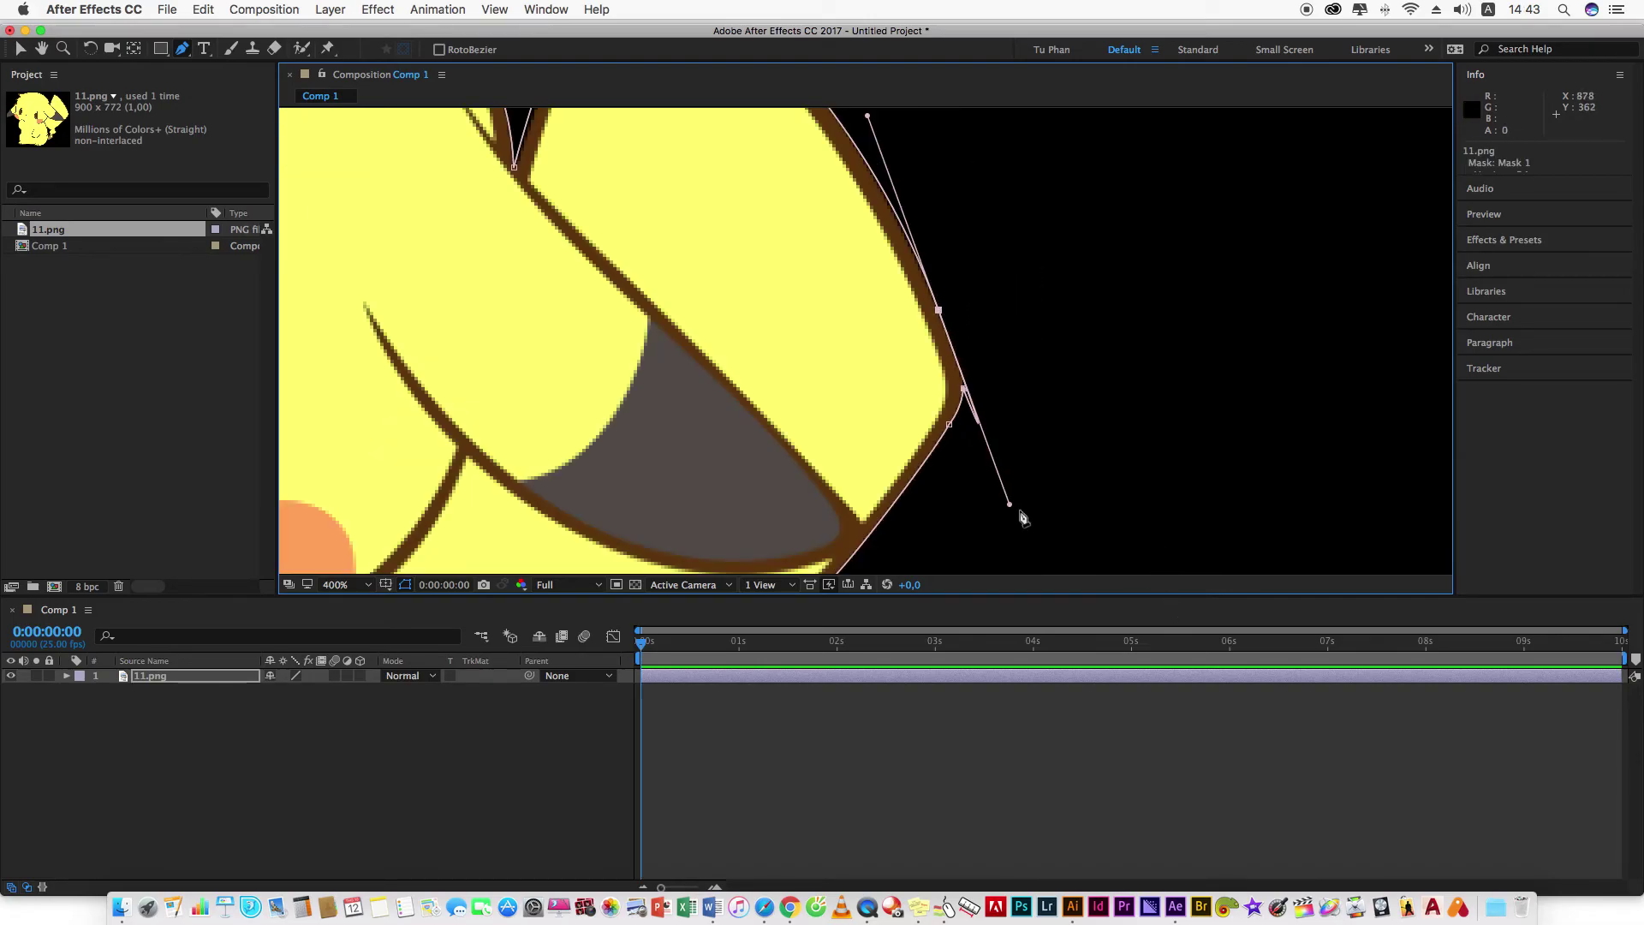
{"action": "left_click_drag", "start_coordinate": [1010, 506], "coordinate": [959, 373]}
{"action": "scroll", "coordinate": [965, 370], "scroll_direction": "up", "scroll_amount": 1}
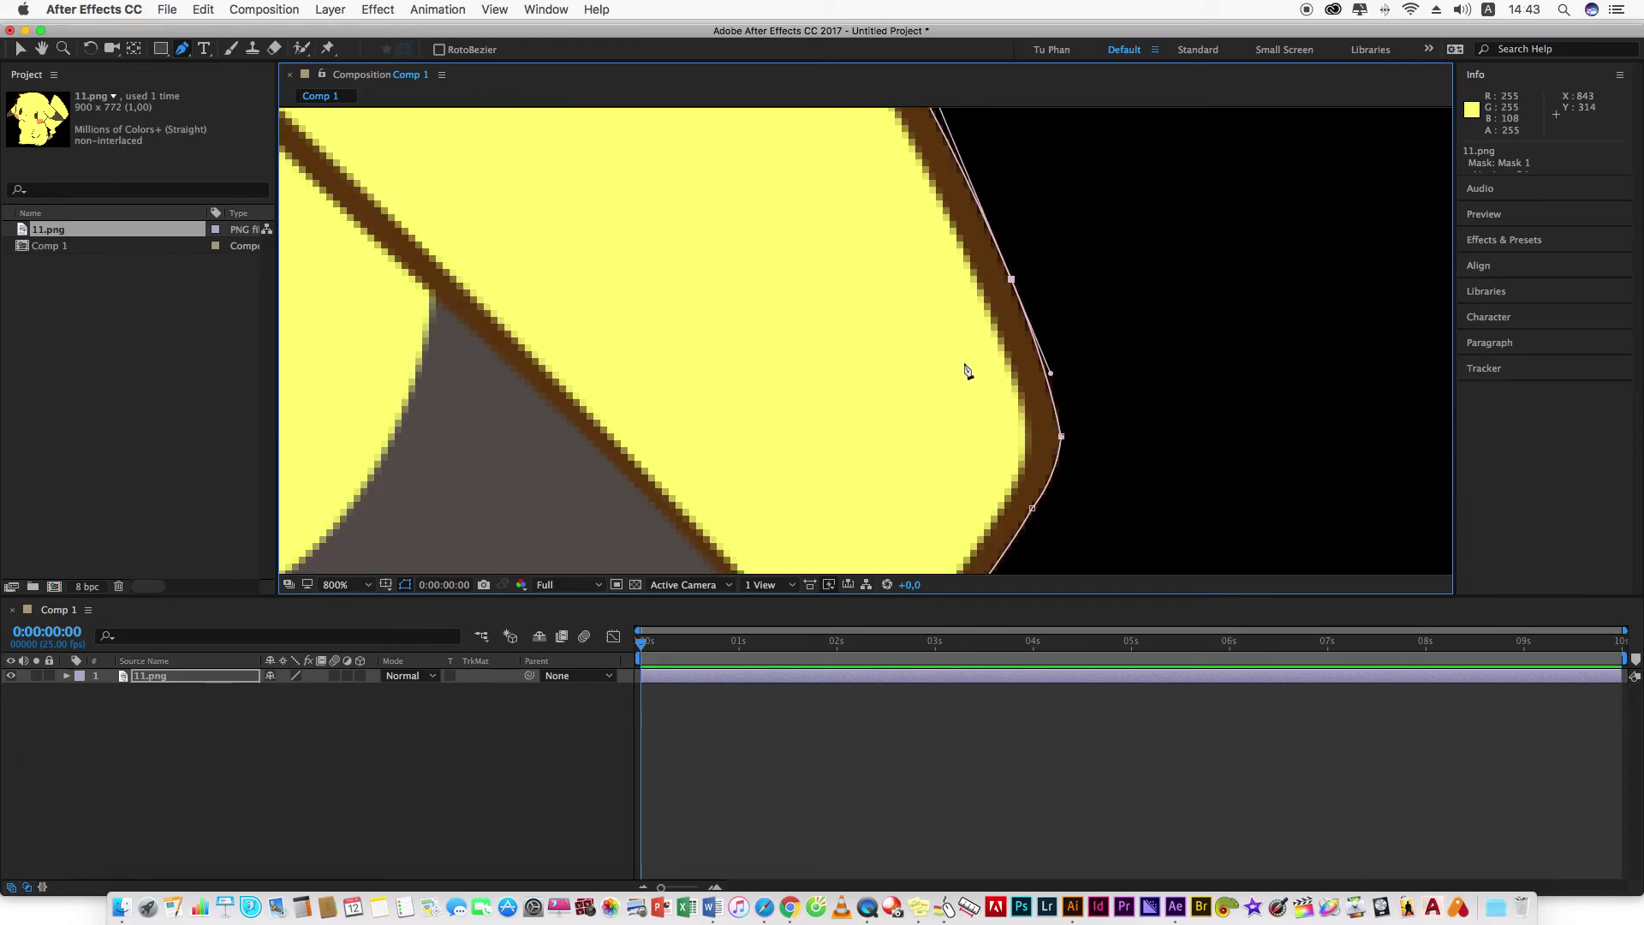
{"action": "left_click", "coordinate": [1137, 389]}
{"action": "key", "text": "super+z"}
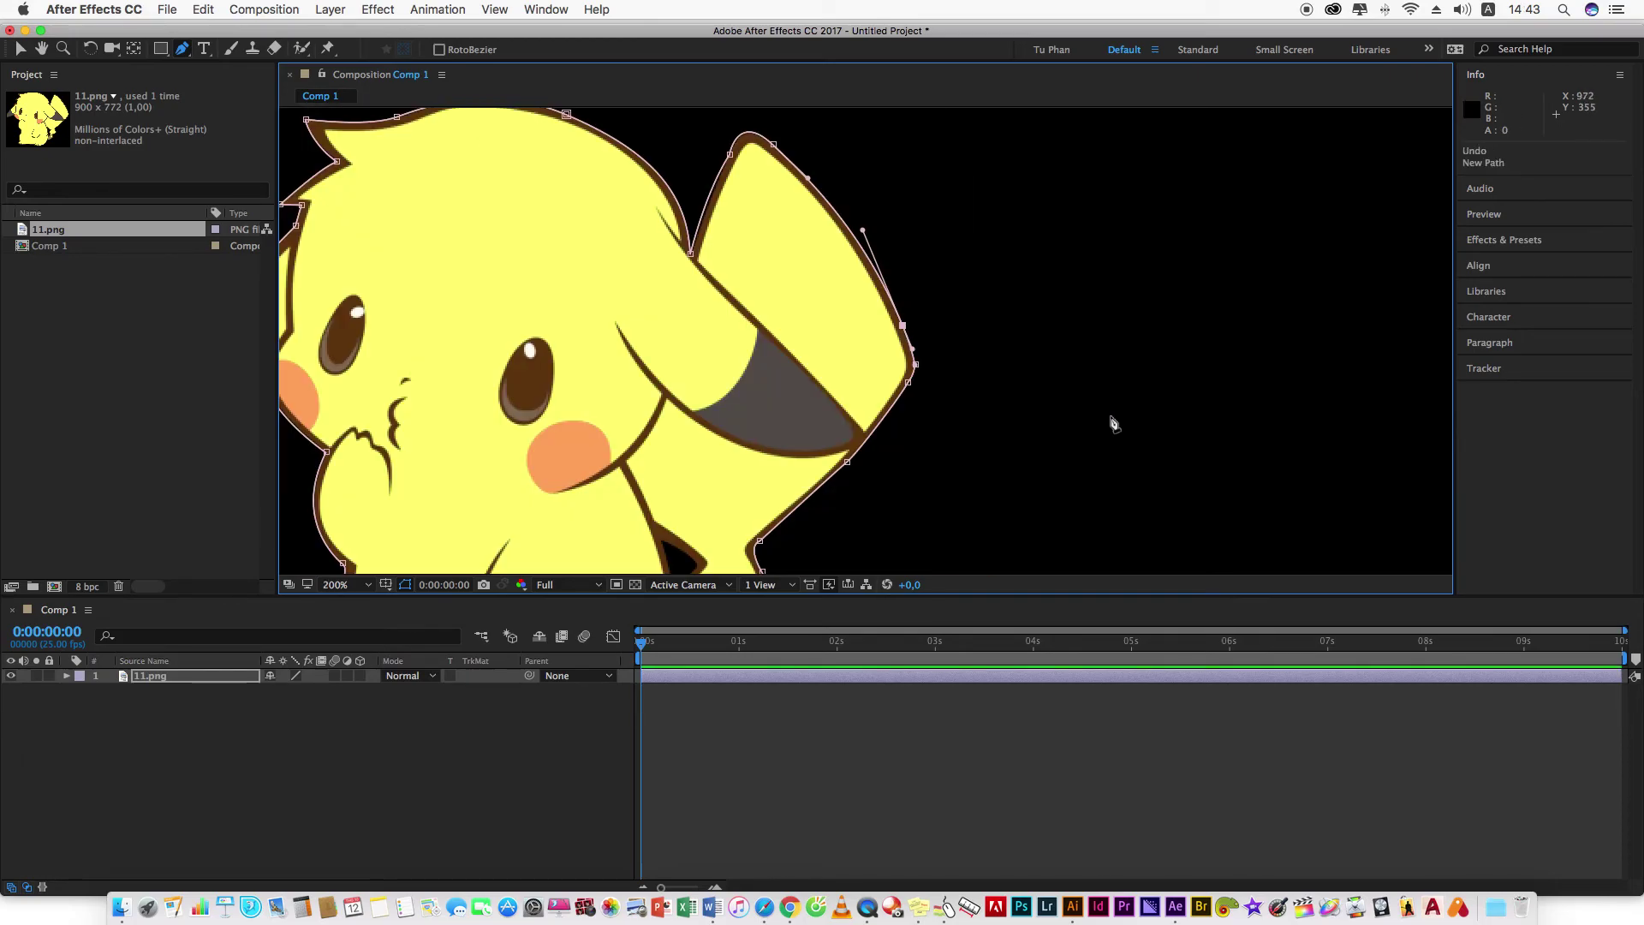
Pan and zoom the composition to centre Pikachu in the viewer.
{"action": "scroll", "coordinate": [1113, 422], "scroll_direction": "down", "scroll_amount": 2}
{"action": "scroll", "coordinate": [942, 445], "scroll_direction": "down", "scroll_amount": 3}
{"action": "left_click_drag", "start_coordinate": [724, 324], "coordinate": [847, 363]}
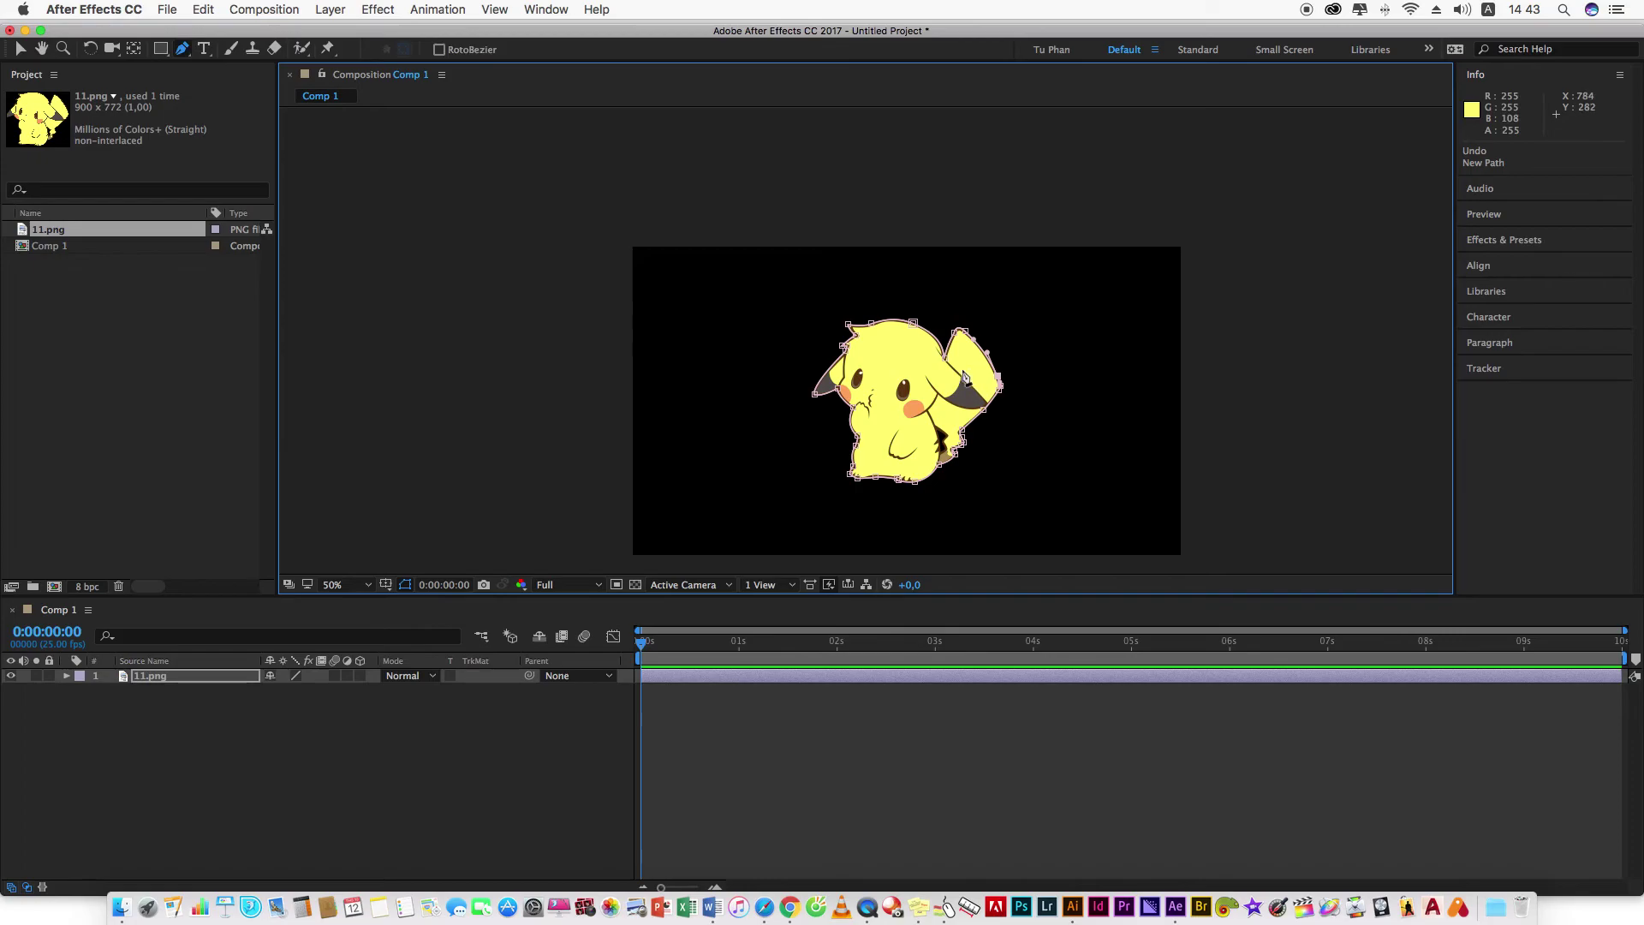
{"action": "scroll", "coordinate": [914, 374], "scroll_direction": "up", "scroll_amount": 1}
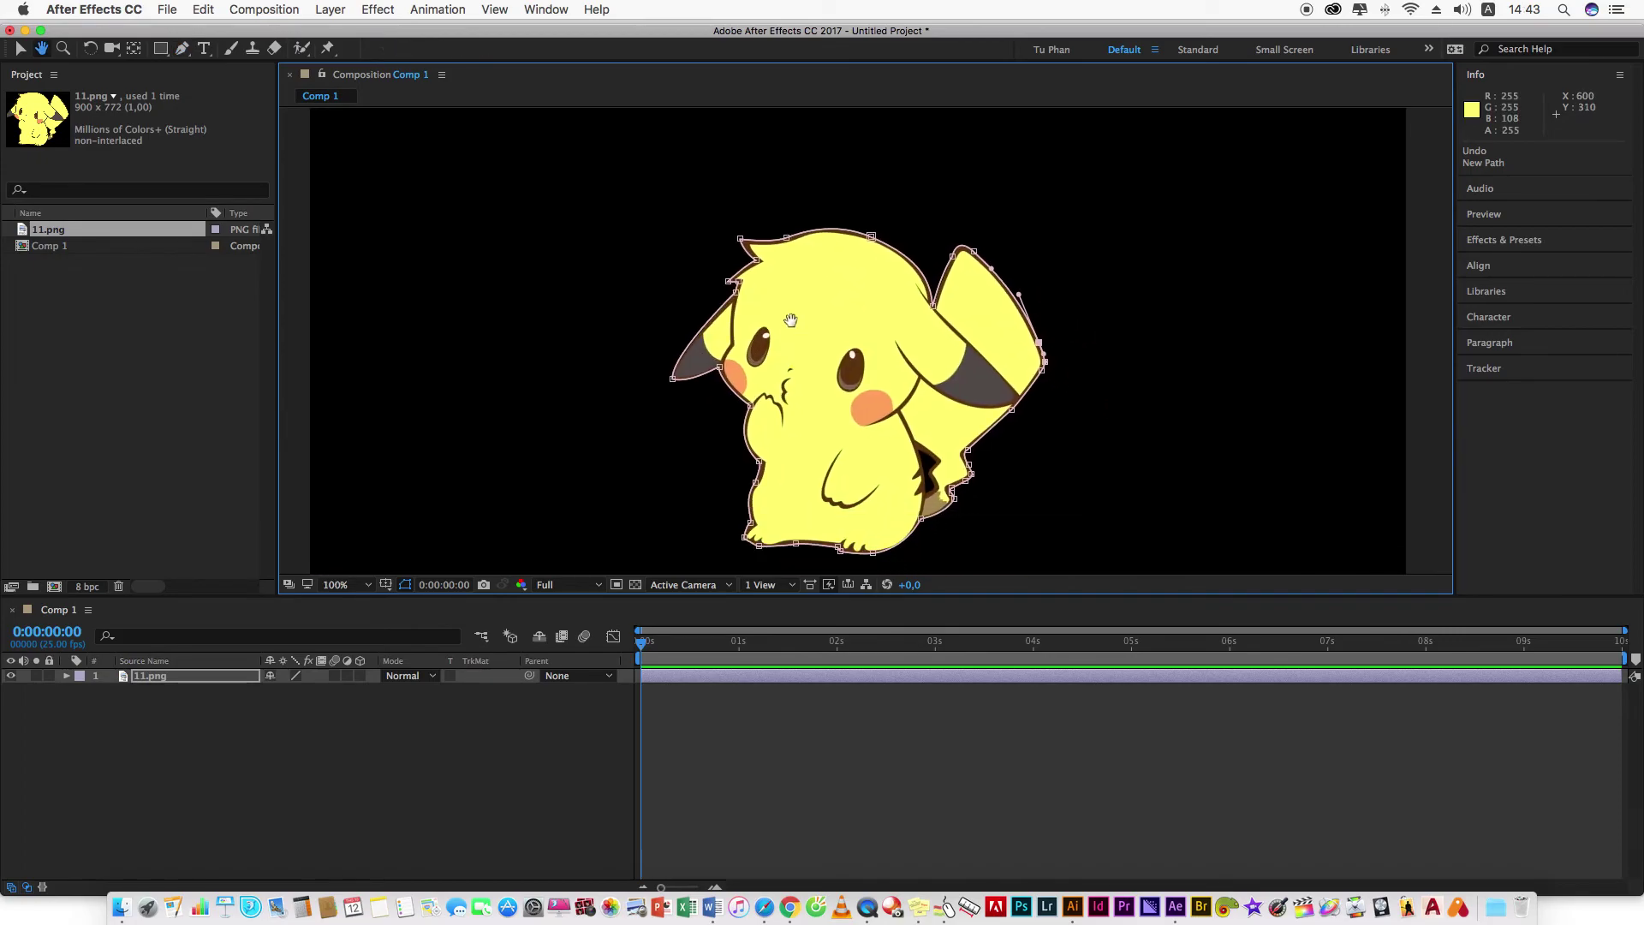
{"action": "left_click_drag", "start_coordinate": [920, 424], "coordinate": [782, 308]}
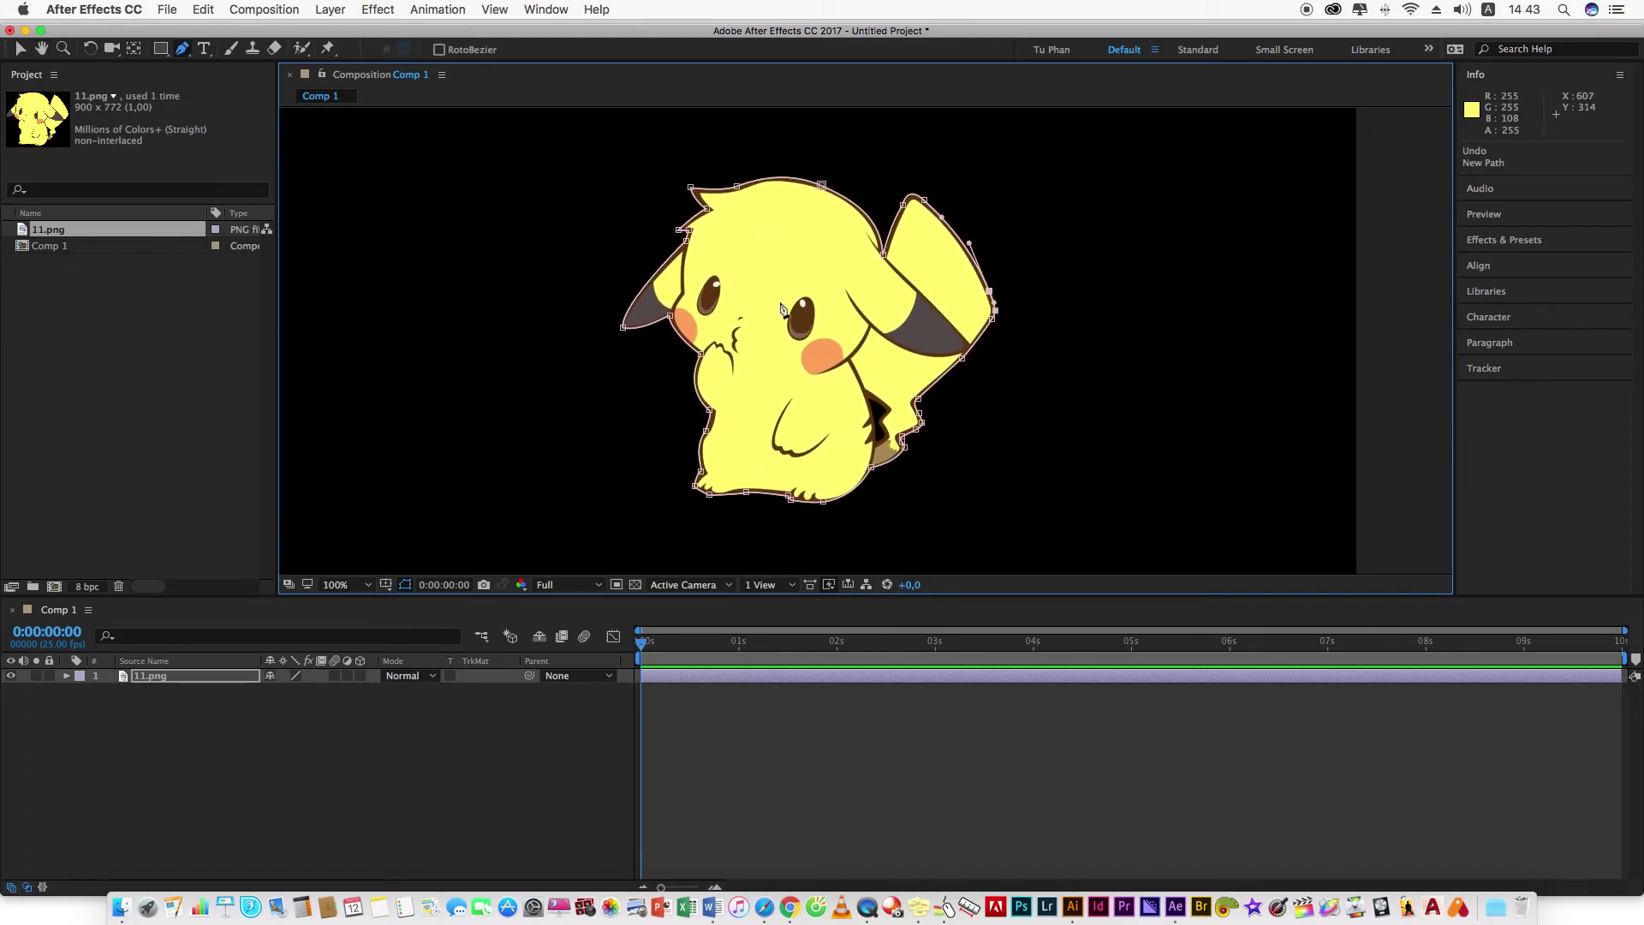
{"action": "scroll", "coordinate": [790, 322], "scroll_direction": "down", "scroll_amount": 2}
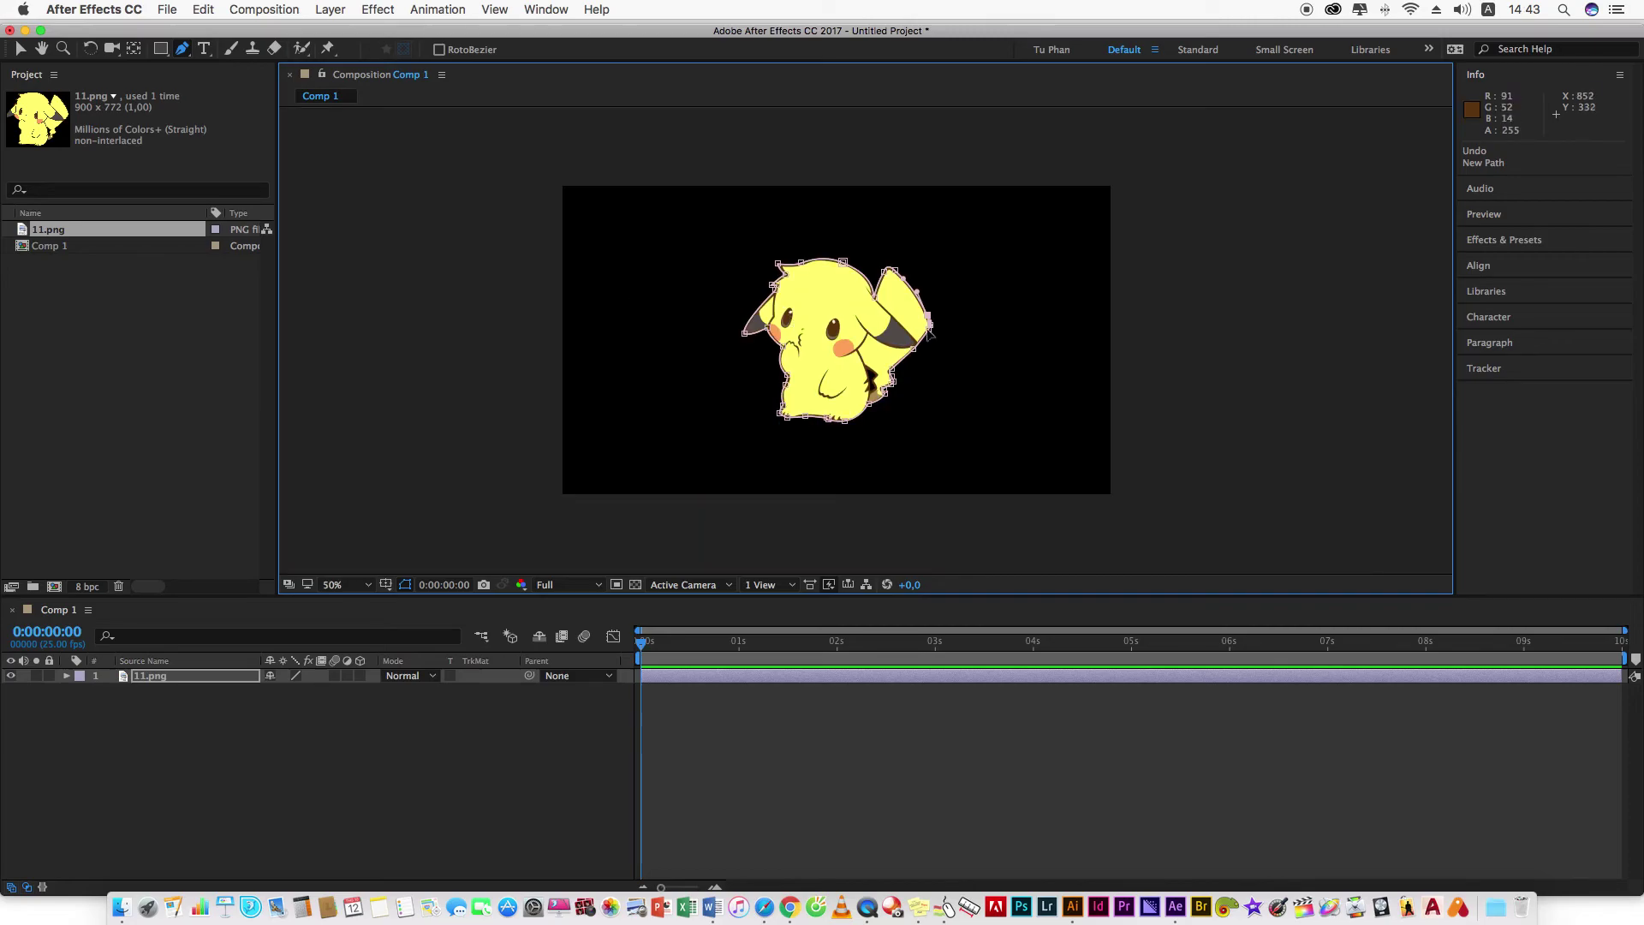
Switch to the Selection tool, reselect the 11.png layer and zoom in and out to inspect Mask 1.
{"action": "key", "text": "v"}
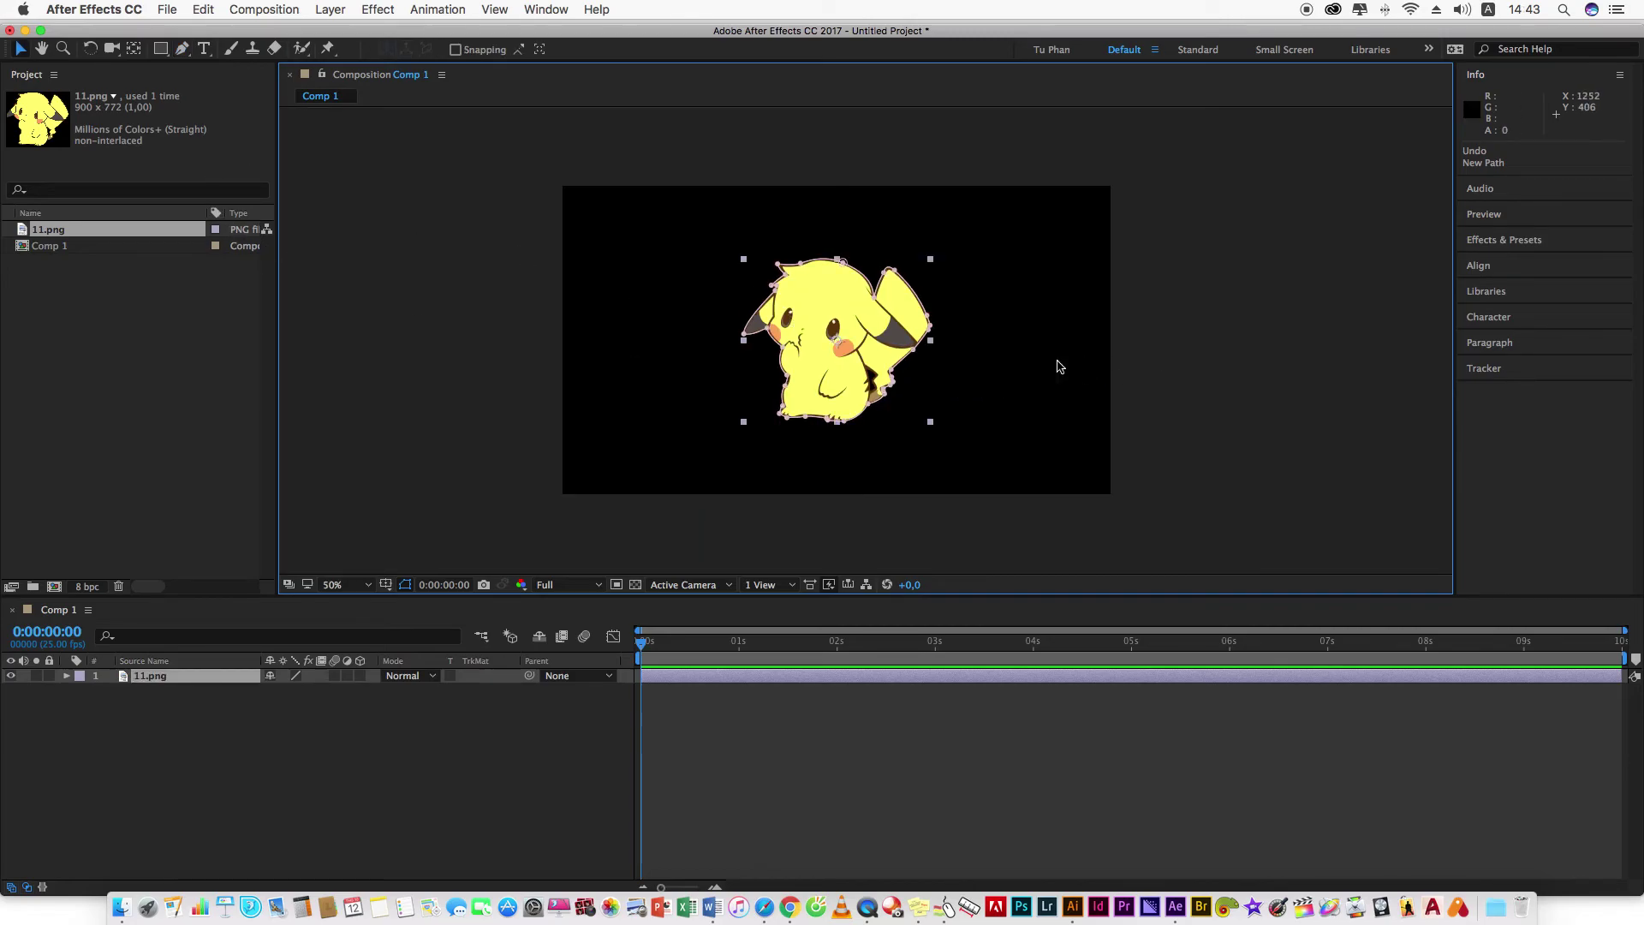
{"action": "left_click", "coordinate": [1189, 322]}
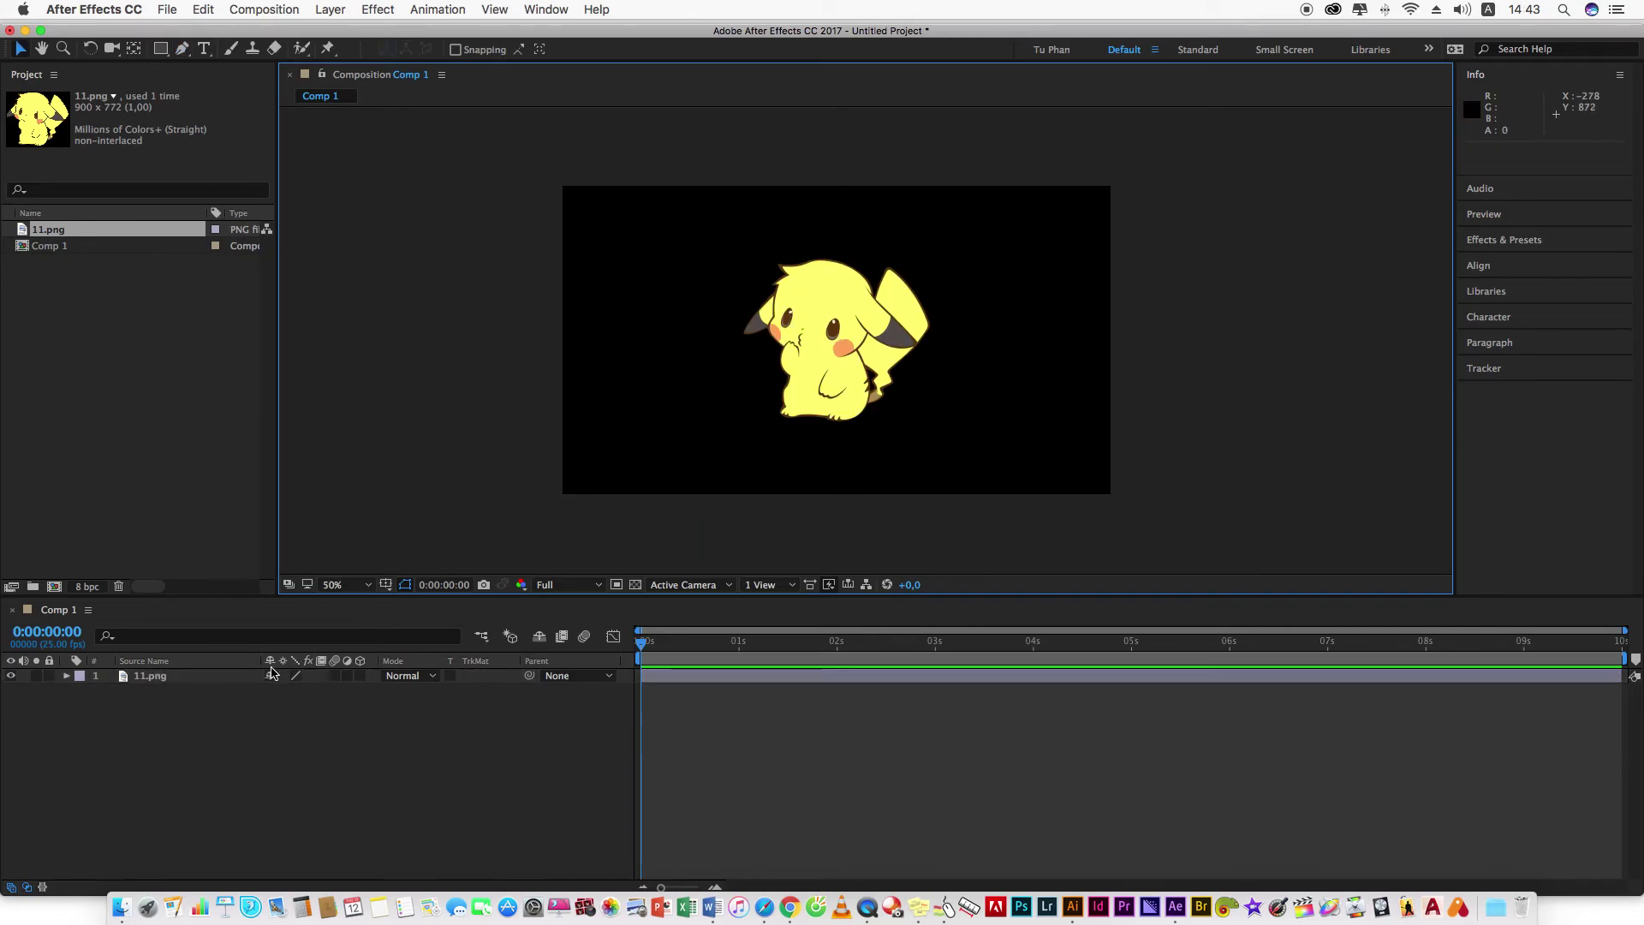
{"action": "left_click", "coordinate": [856, 360]}
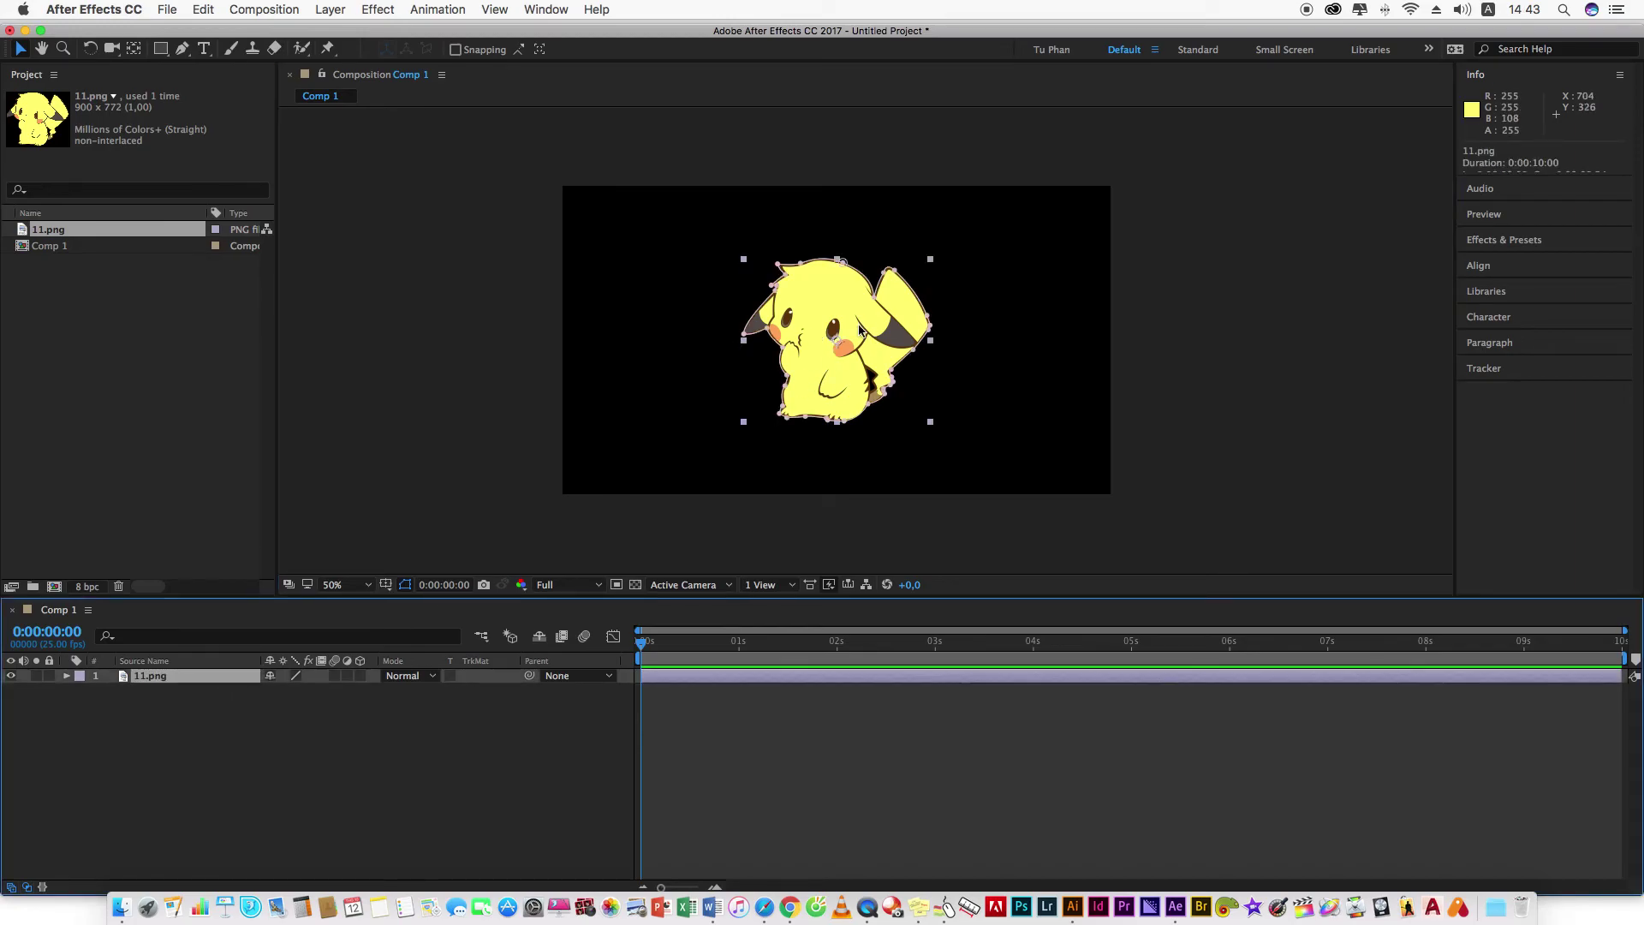
{"action": "key", "text": "period"}
{"action": "scroll", "coordinate": [793, 287], "scroll_direction": "up", "scroll_amount": 3}
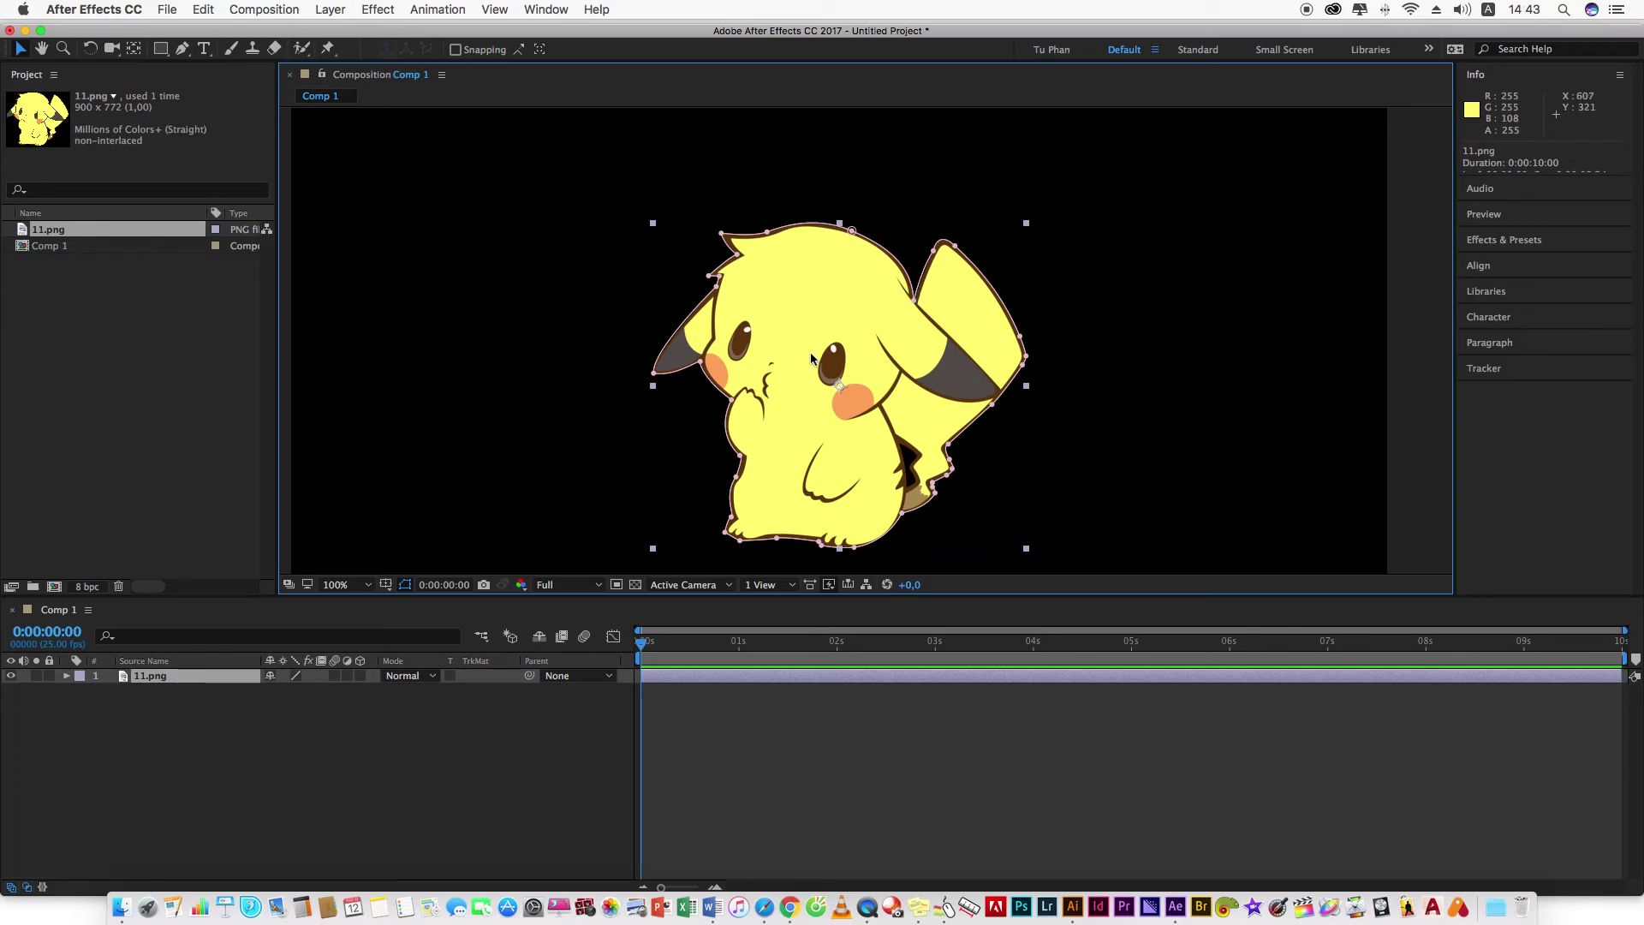
{"action": "key", "text": "comma"}
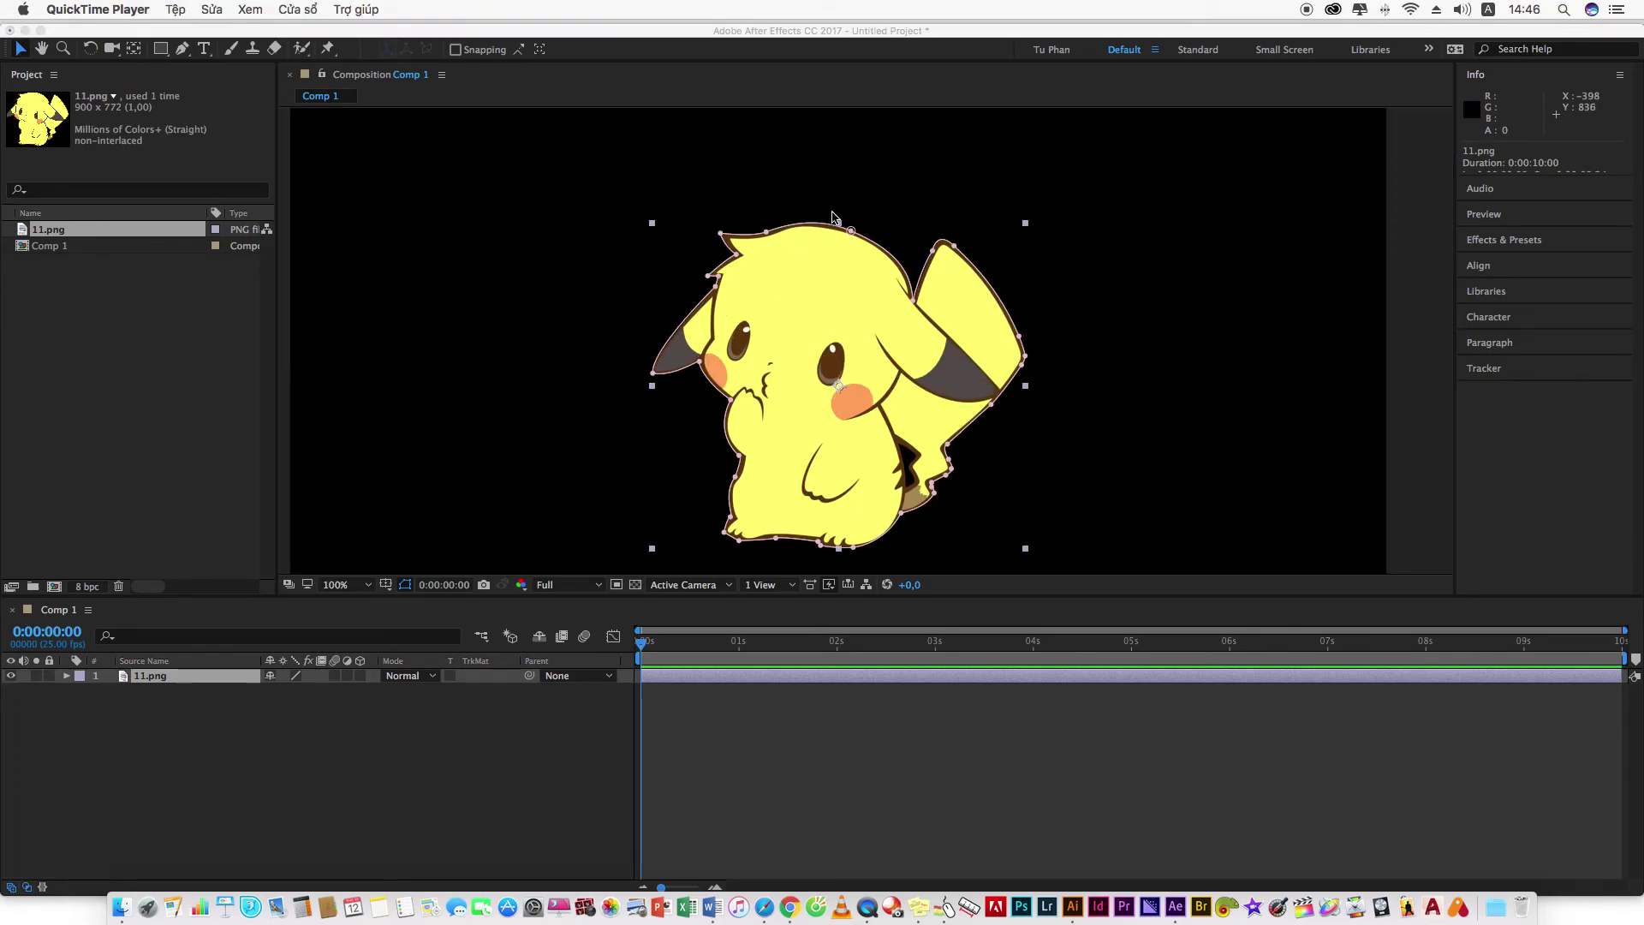
{"action": "scroll", "coordinate": [734, 272], "scroll_direction": "up", "scroll_amount": 3}
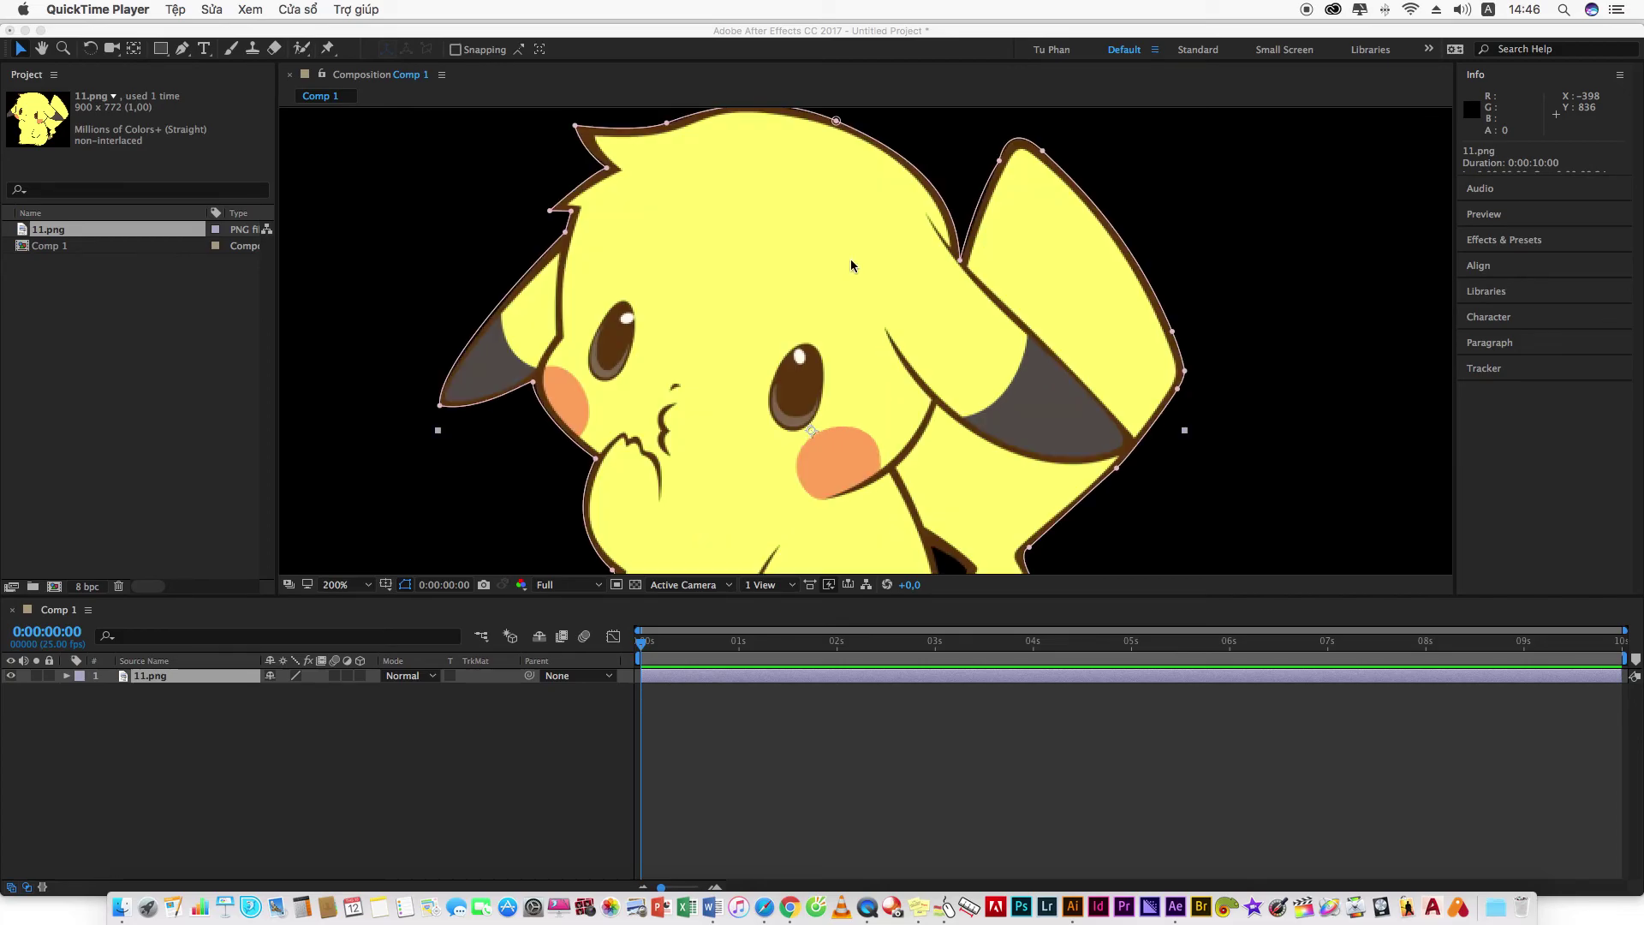
{"action": "scroll", "coordinate": [788, 334], "scroll_direction": "down", "scroll_amount": 3}
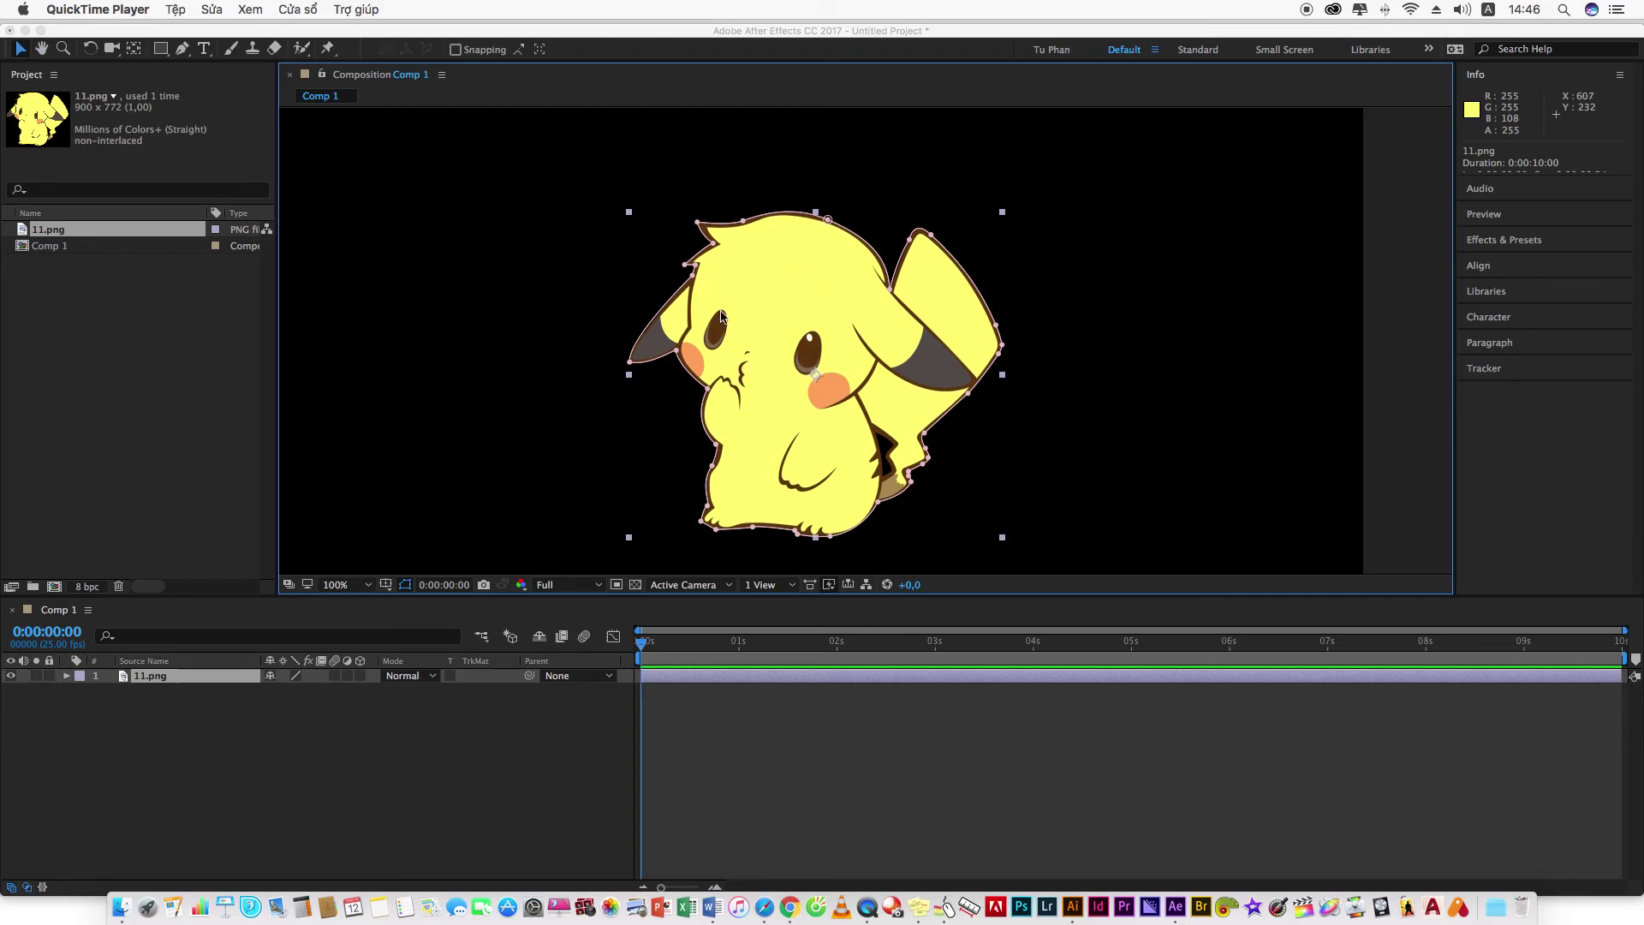
Hide the 11.png image layer, zoom in, and select the left ear-tip mask vertex.
{"action": "left_click", "coordinate": [11, 678]}
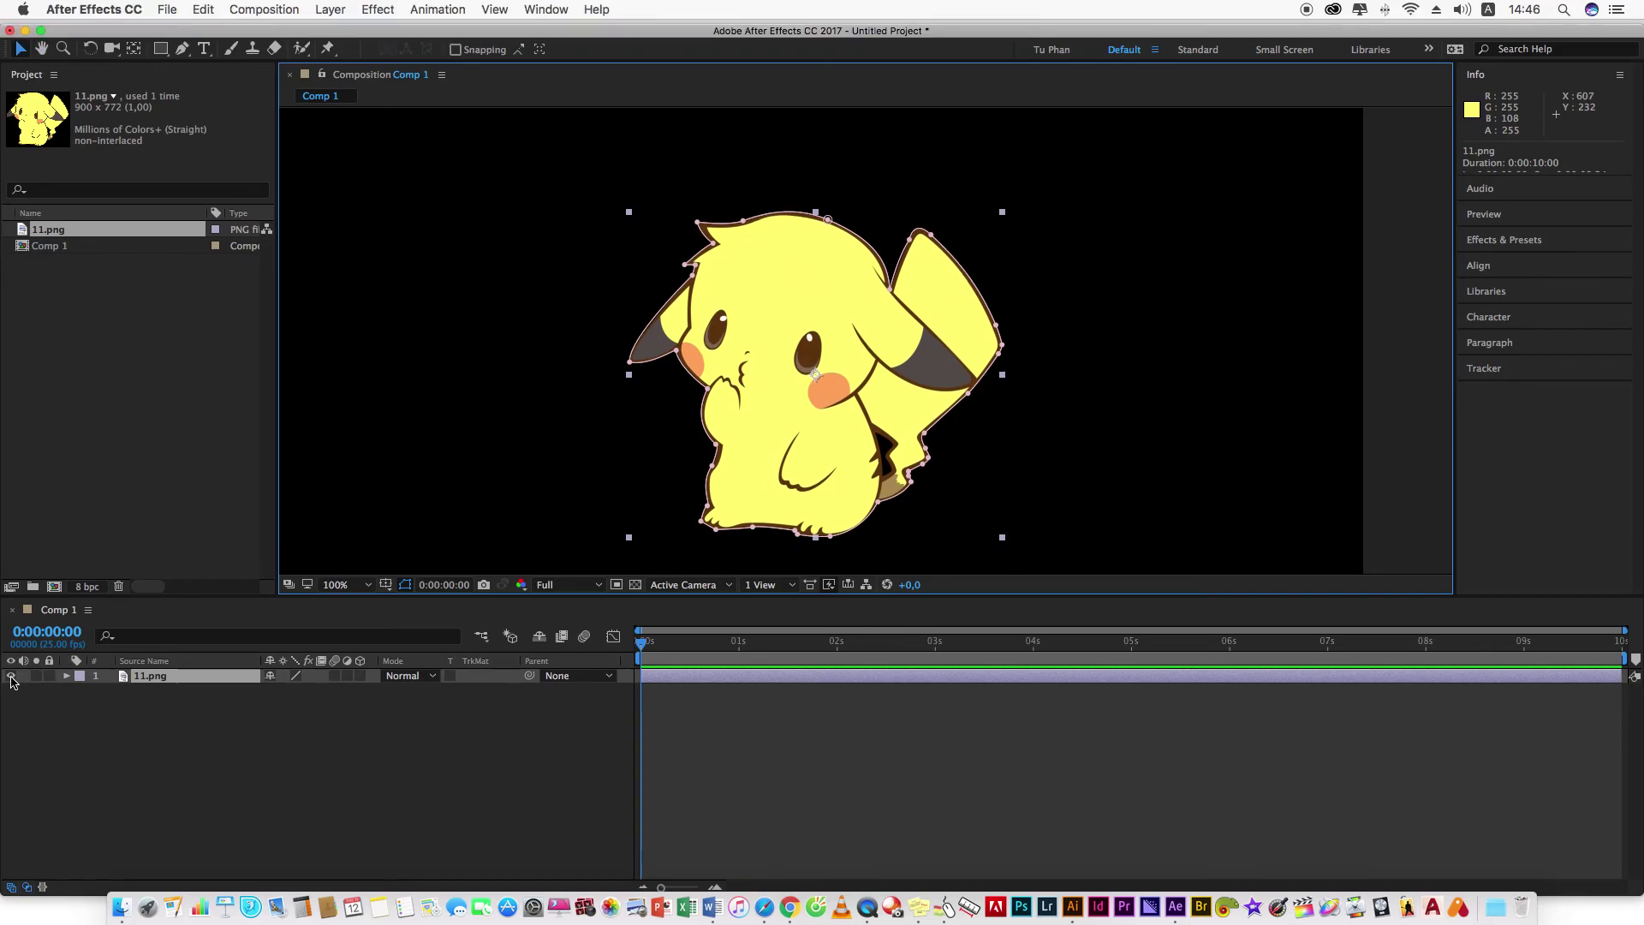
{"action": "left_click", "coordinate": [11, 676]}
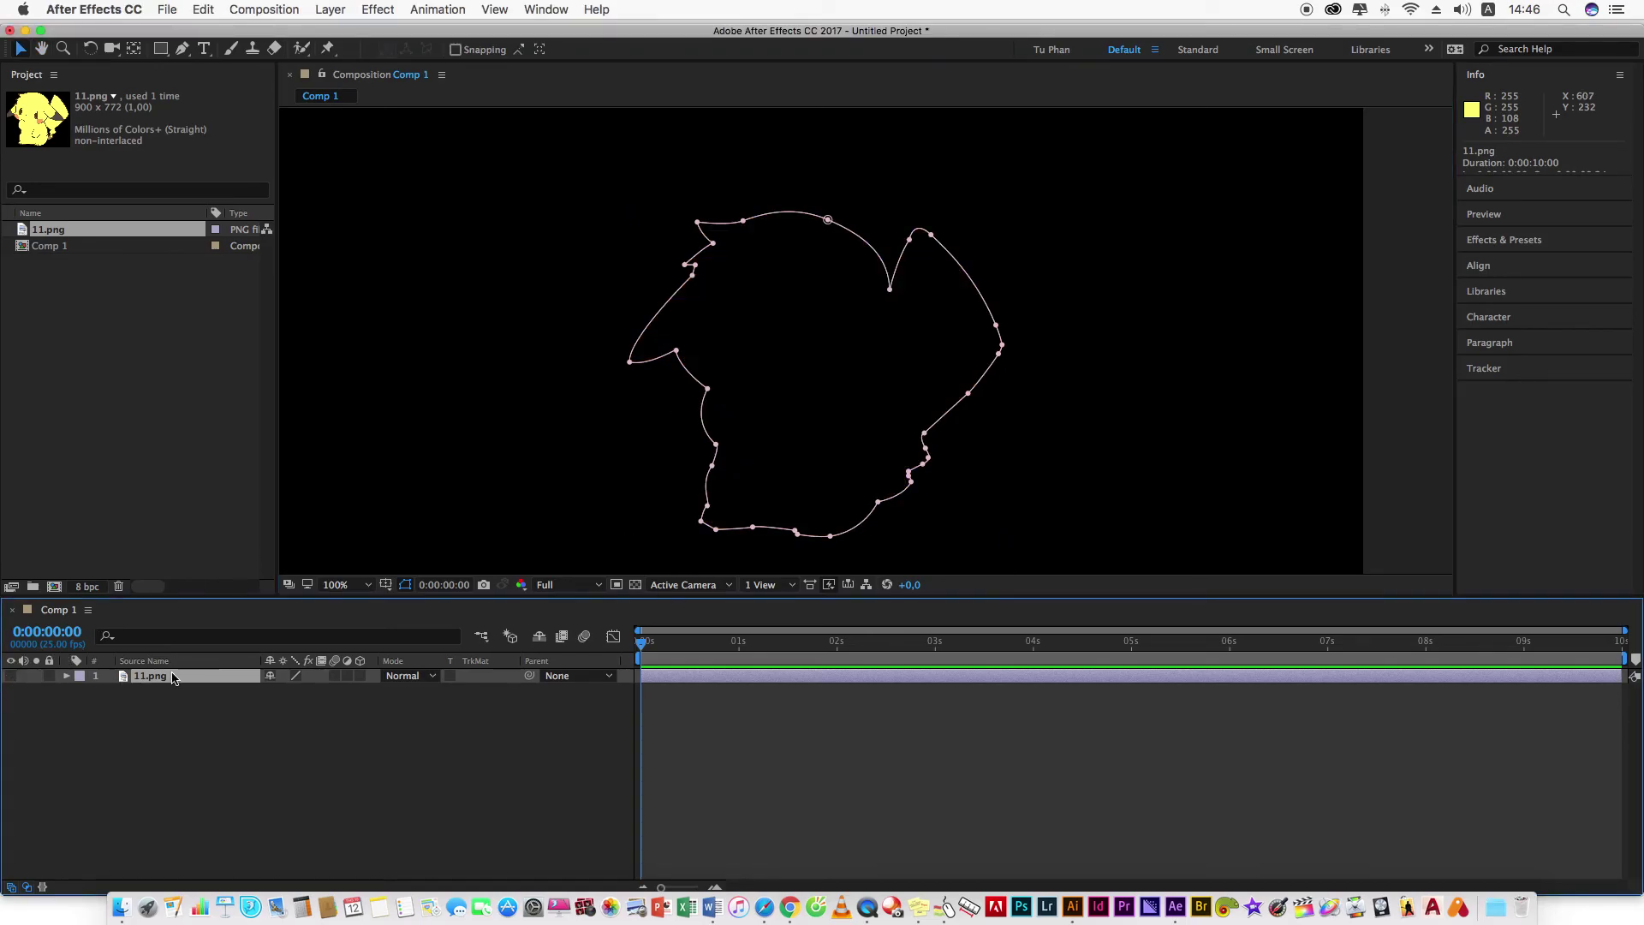
{"action": "left_click", "coordinate": [10, 677]}
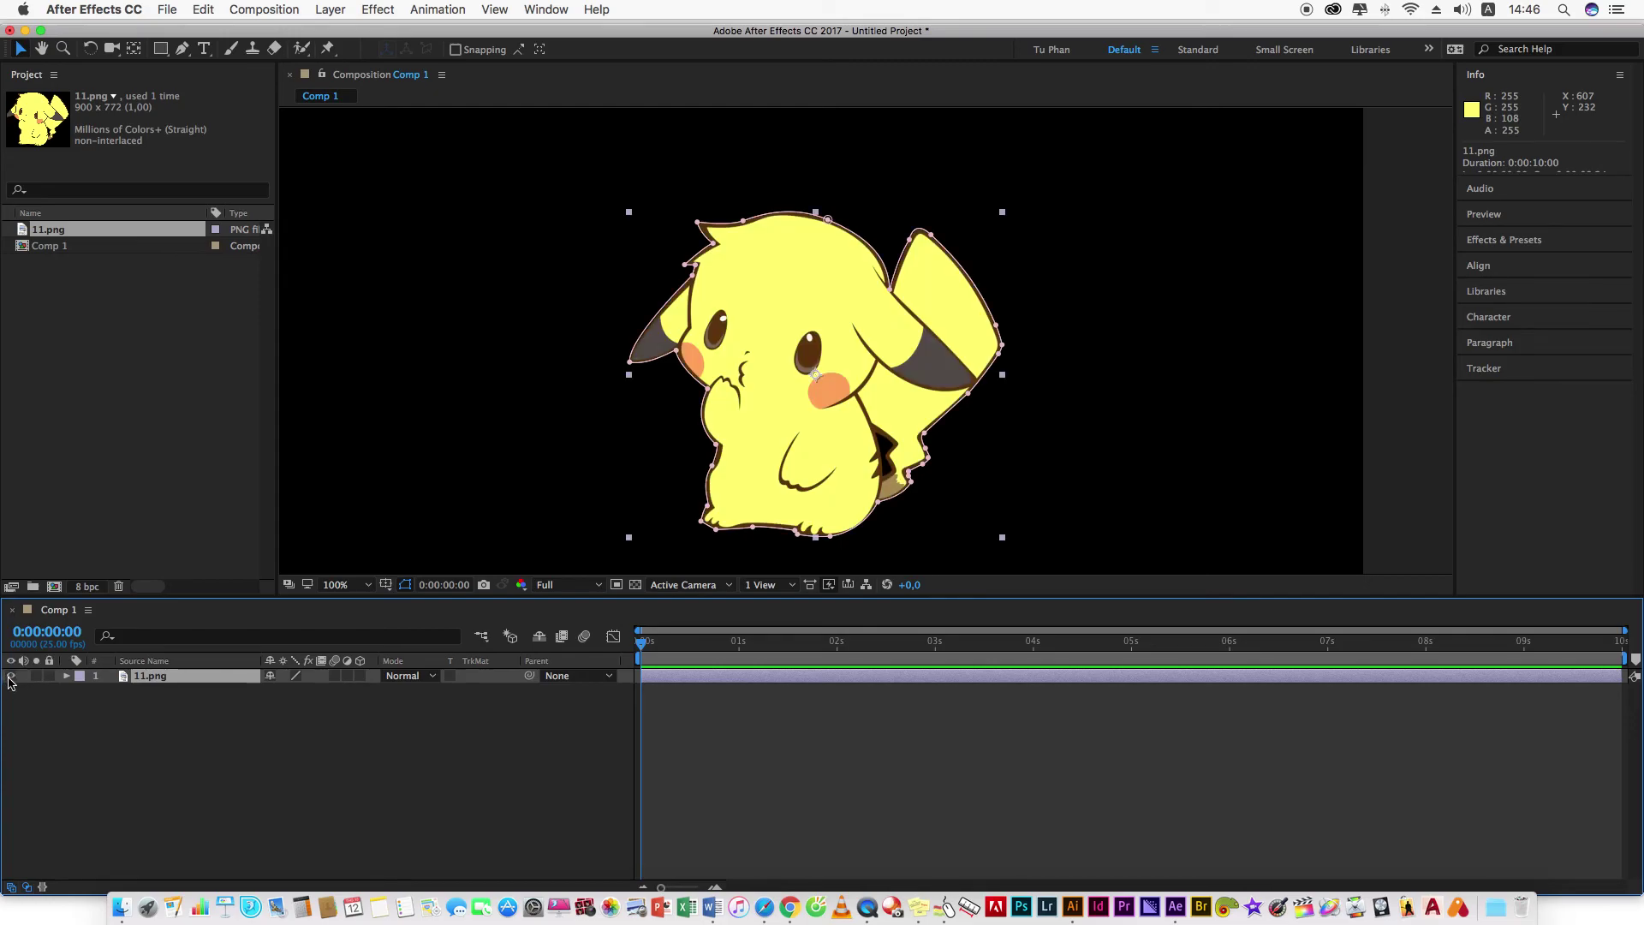
{"action": "left_click", "coordinate": [11, 676]}
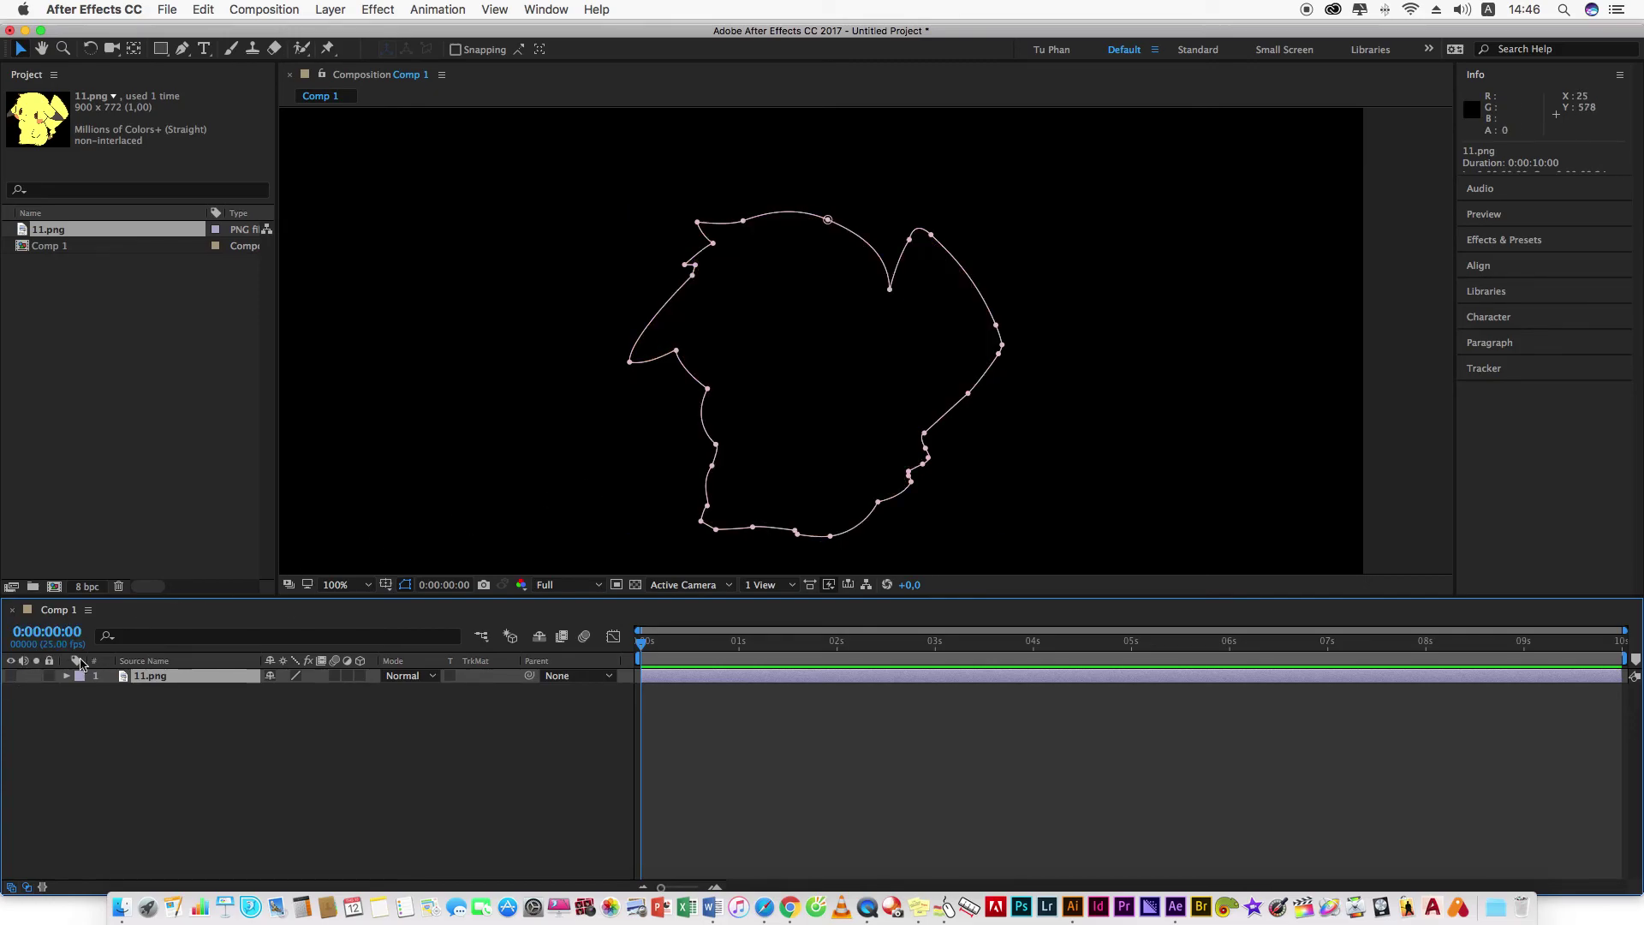
{"action": "scroll", "coordinate": [654, 294], "scroll_direction": "up", "scroll_amount": 1}
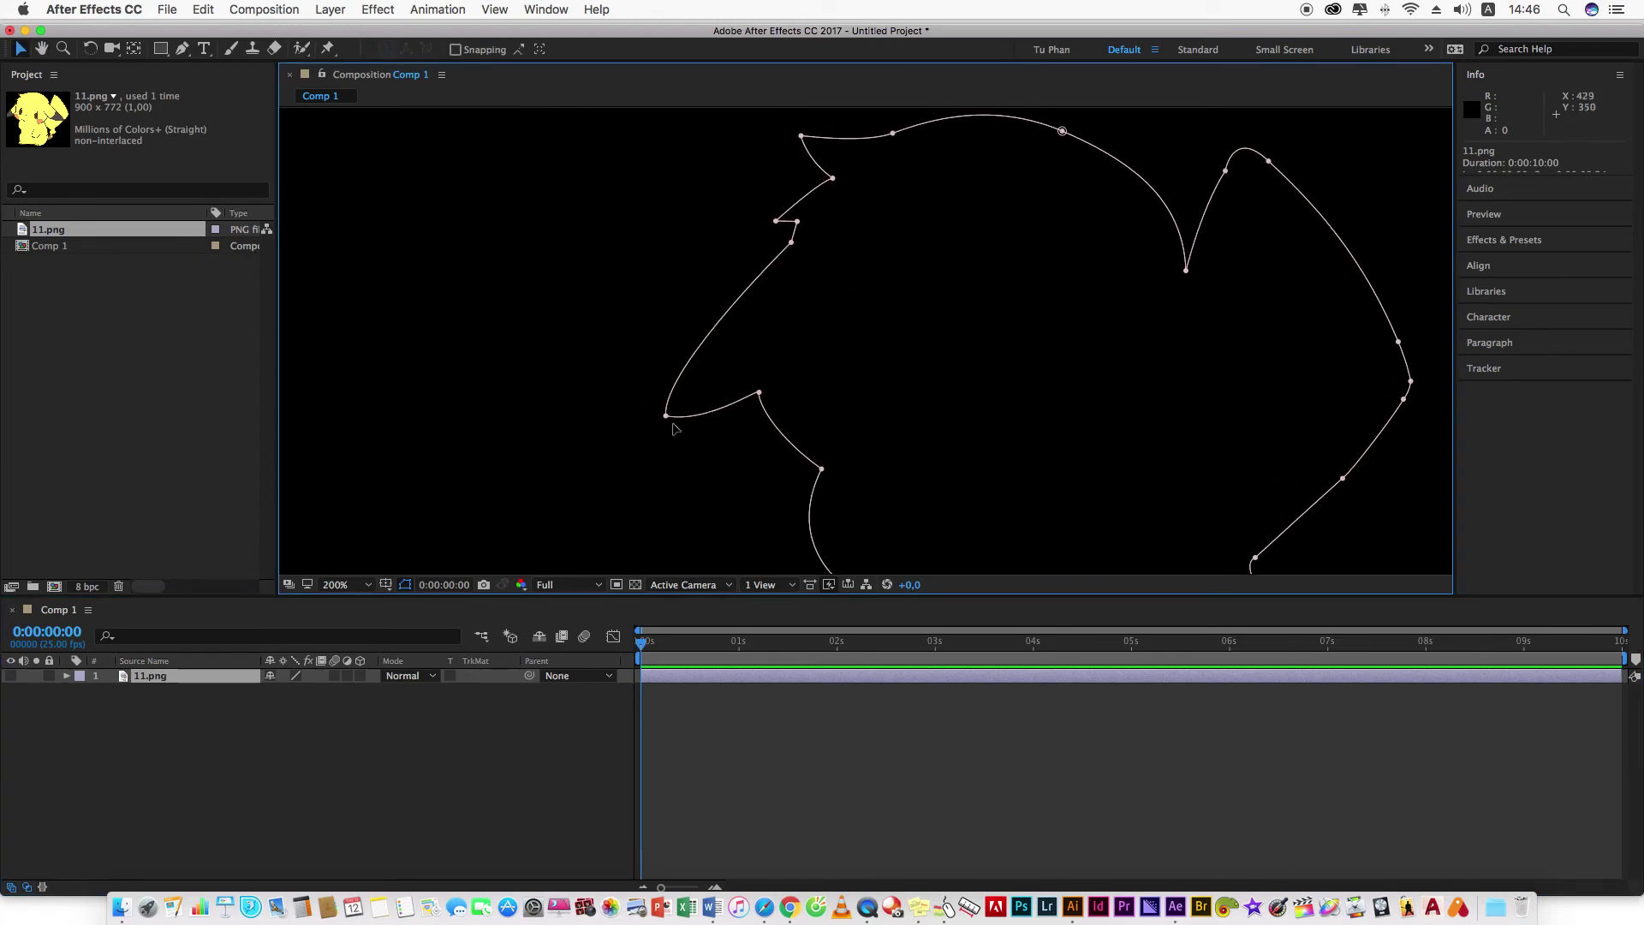
{"action": "left_click", "coordinate": [666, 417]}
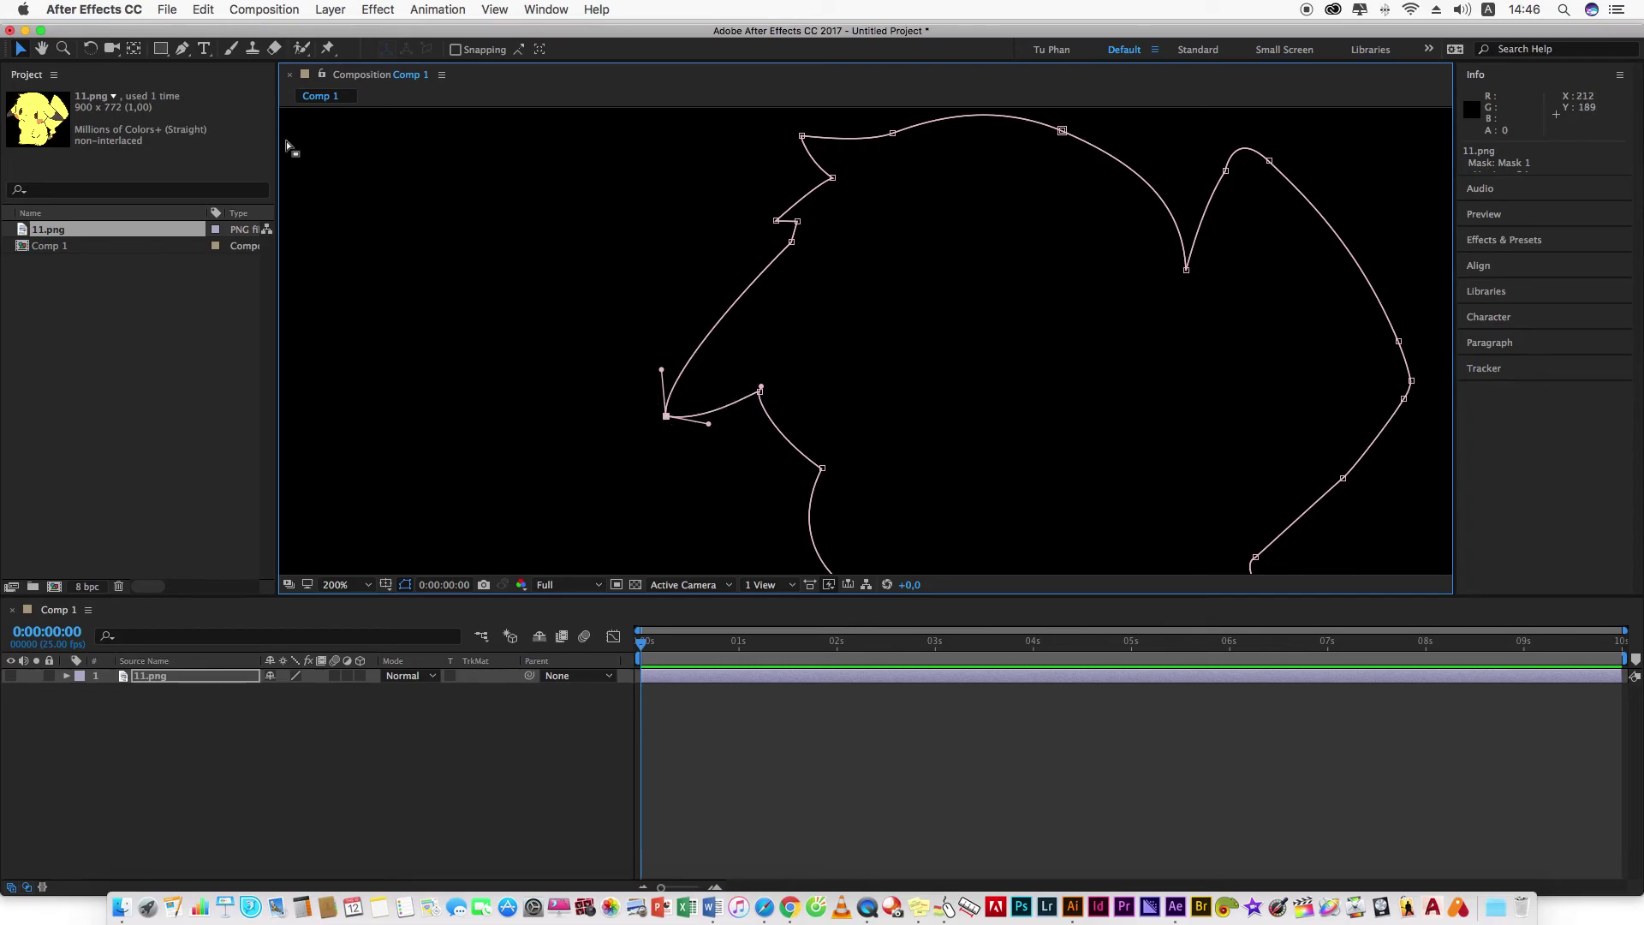
With the Convert Vertex Tool, toggle the left ear-tip vertex smooth and back to a sharp corner.
{"action": "left_click_drag", "start_coordinate": [181, 48], "coordinate": [244, 112]}
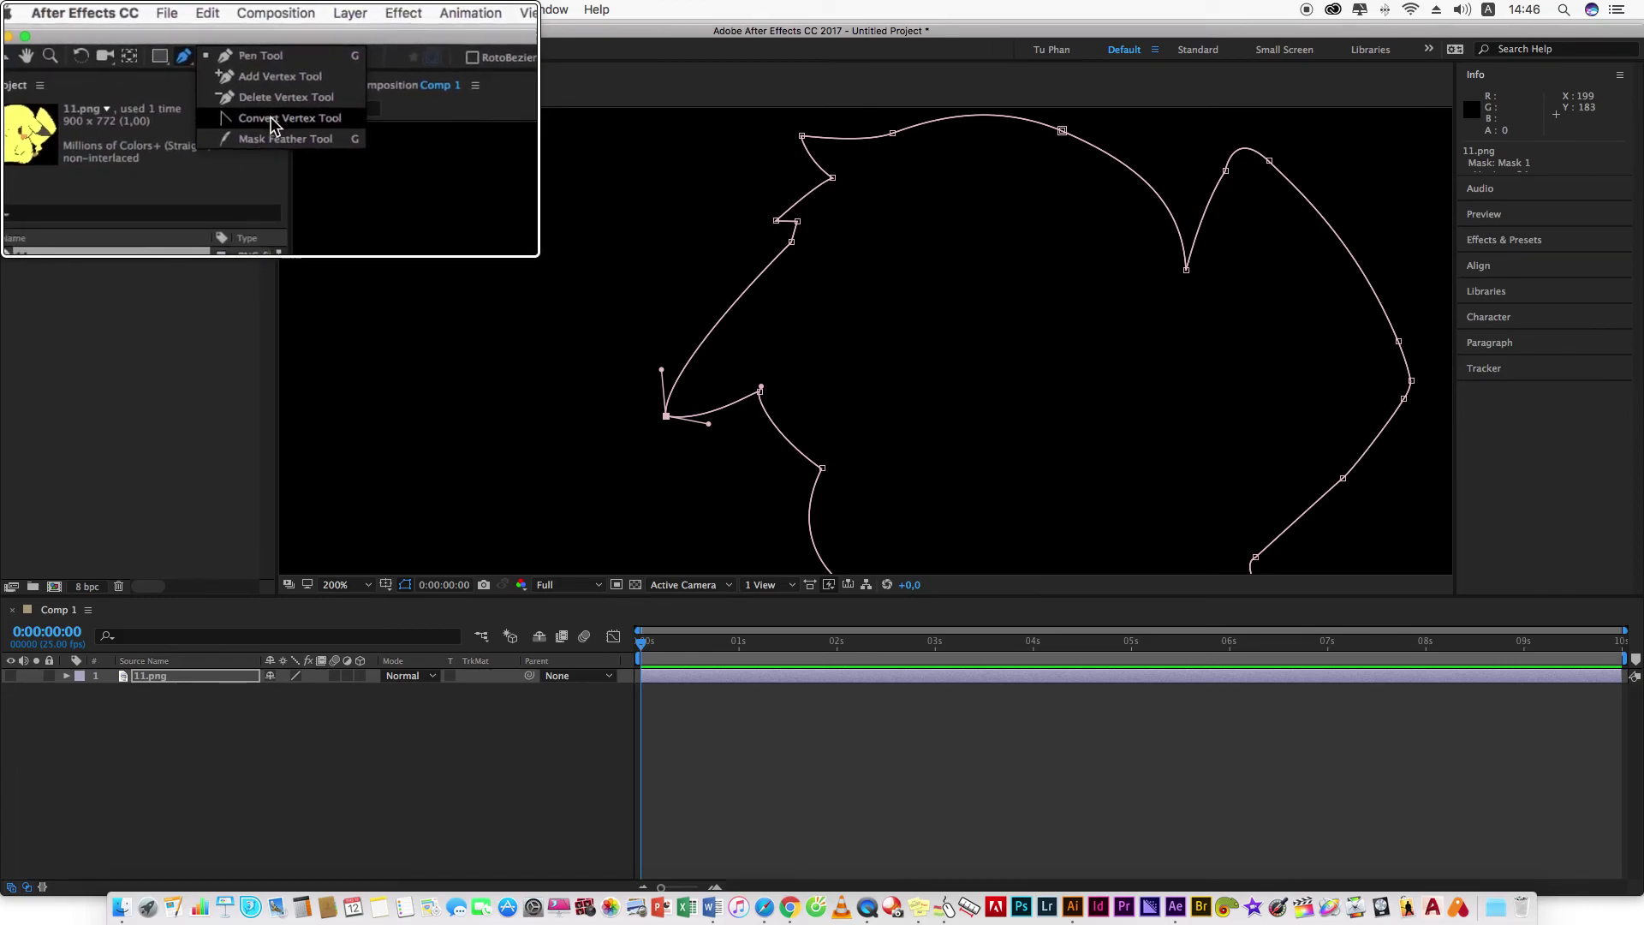
{"action": "left_click", "coordinate": [666, 418]}
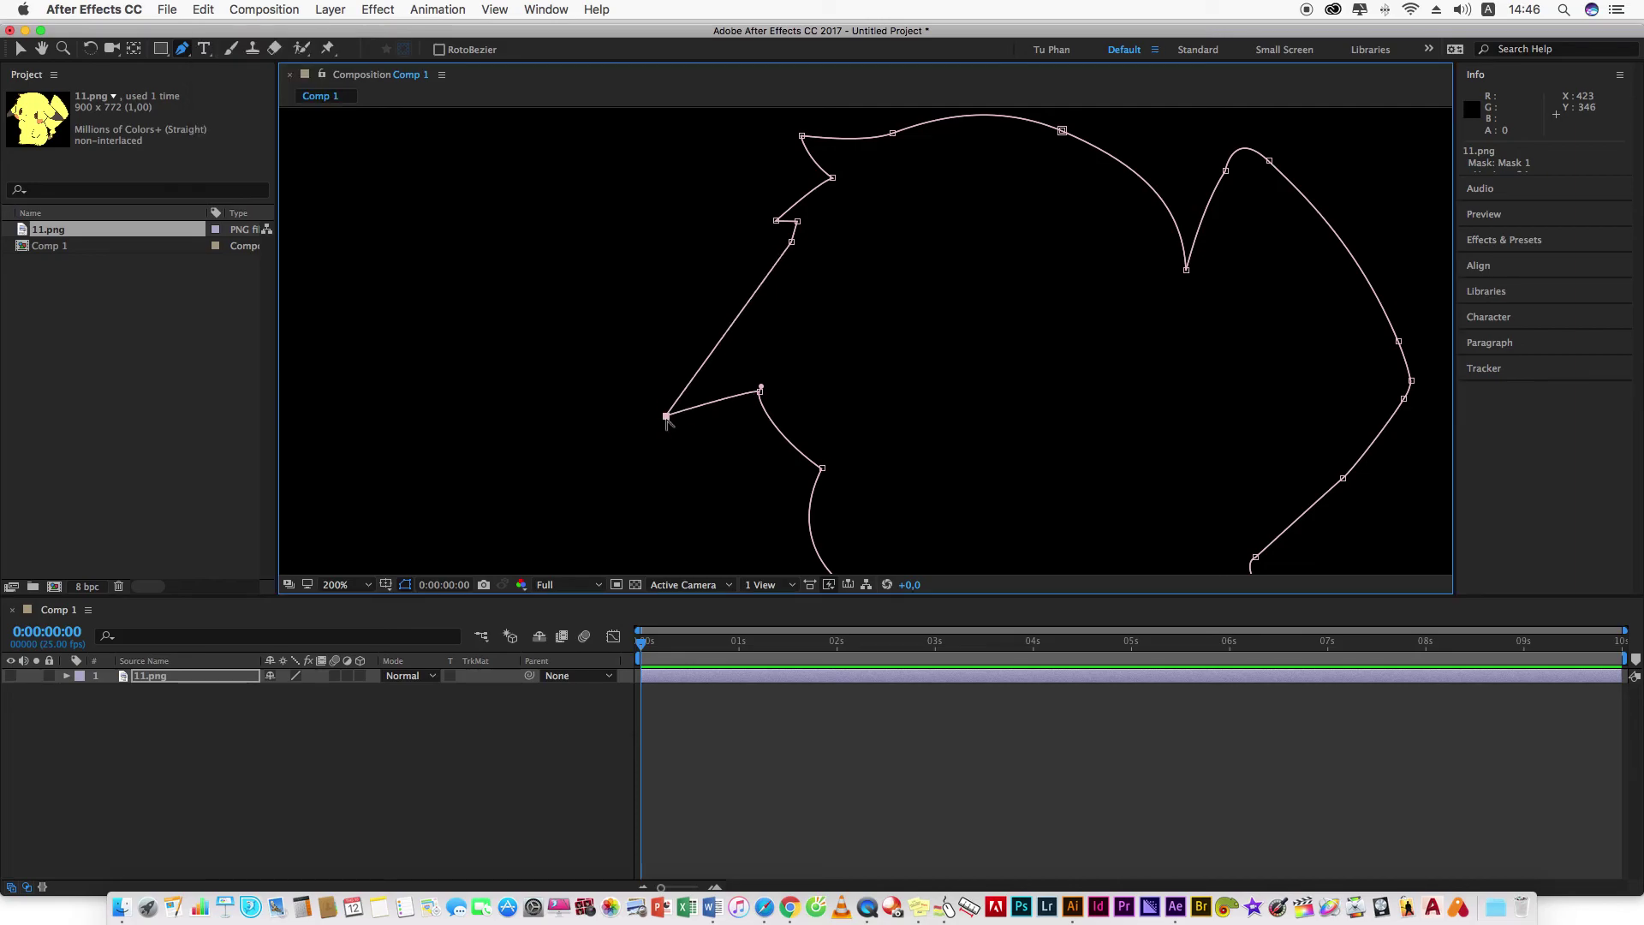
{"action": "key", "text": "period"}
{"action": "left_click_drag", "start_coordinate": [535, 449], "coordinate": [701, 411]}
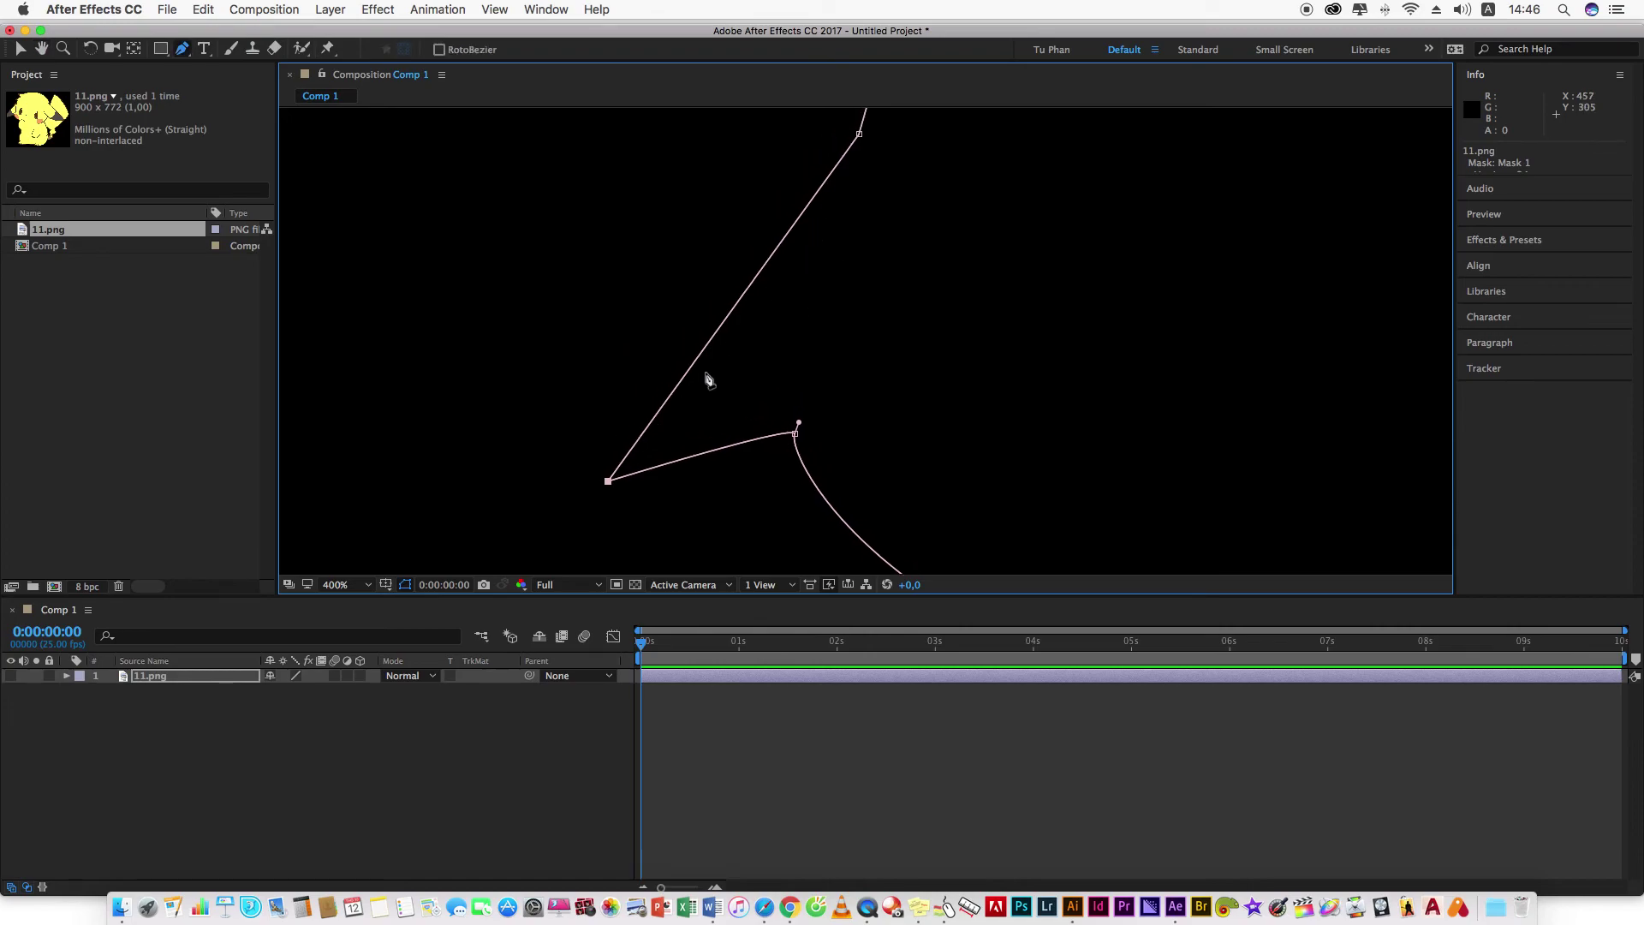
{"action": "left_click", "coordinate": [607, 481]}
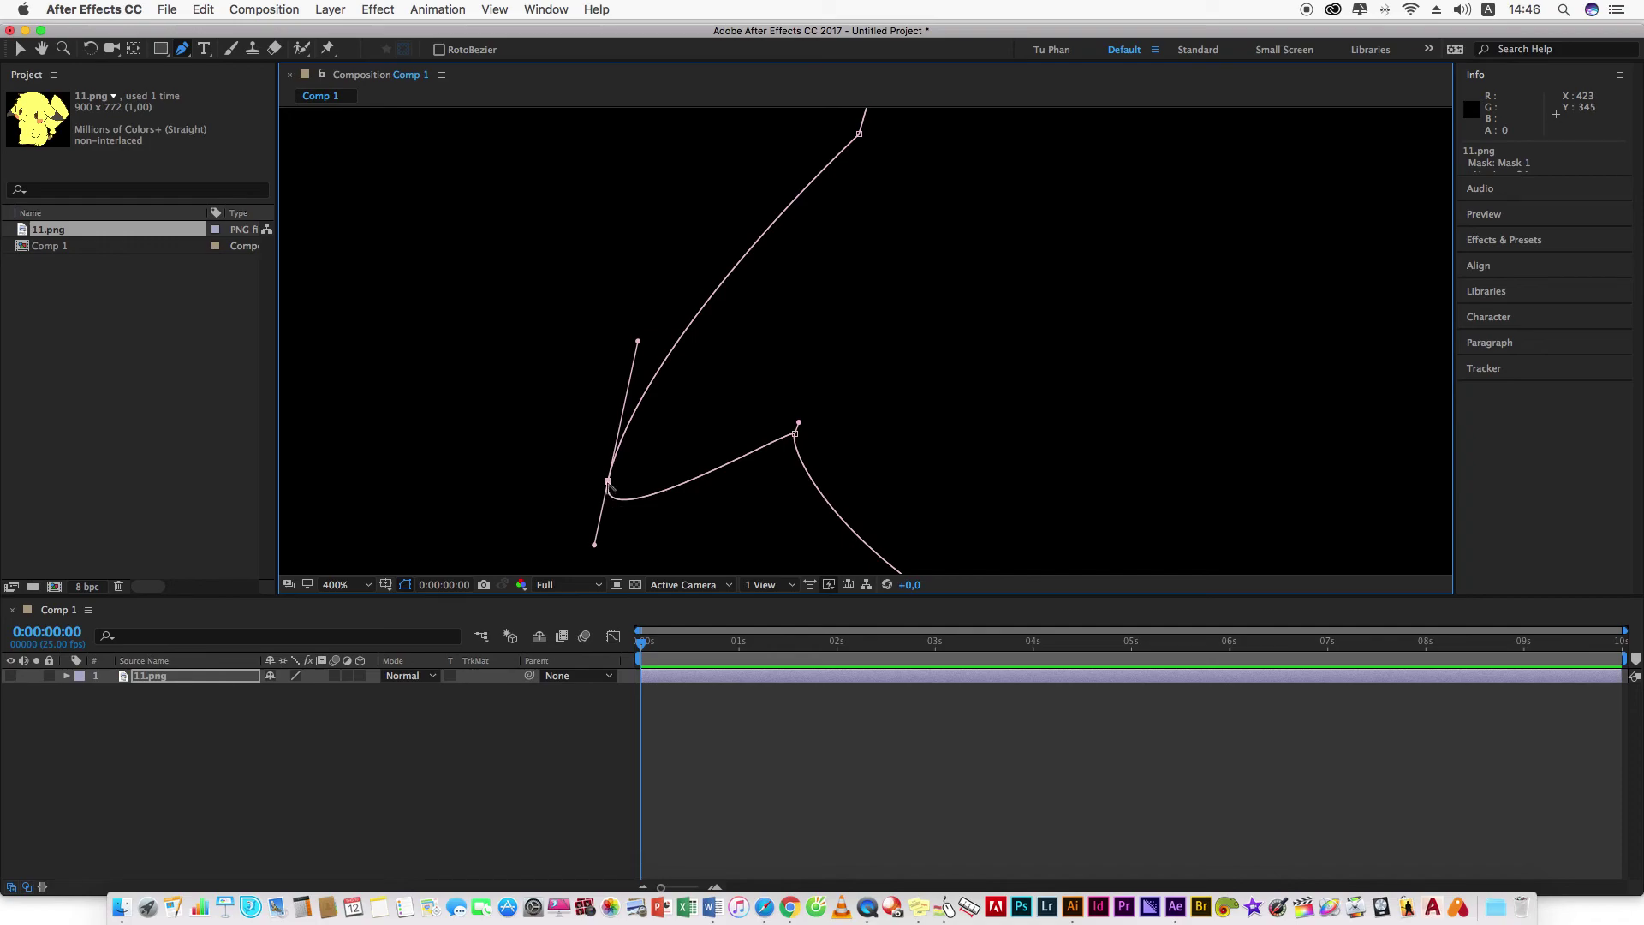
{"action": "left_click", "coordinate": [608, 481]}
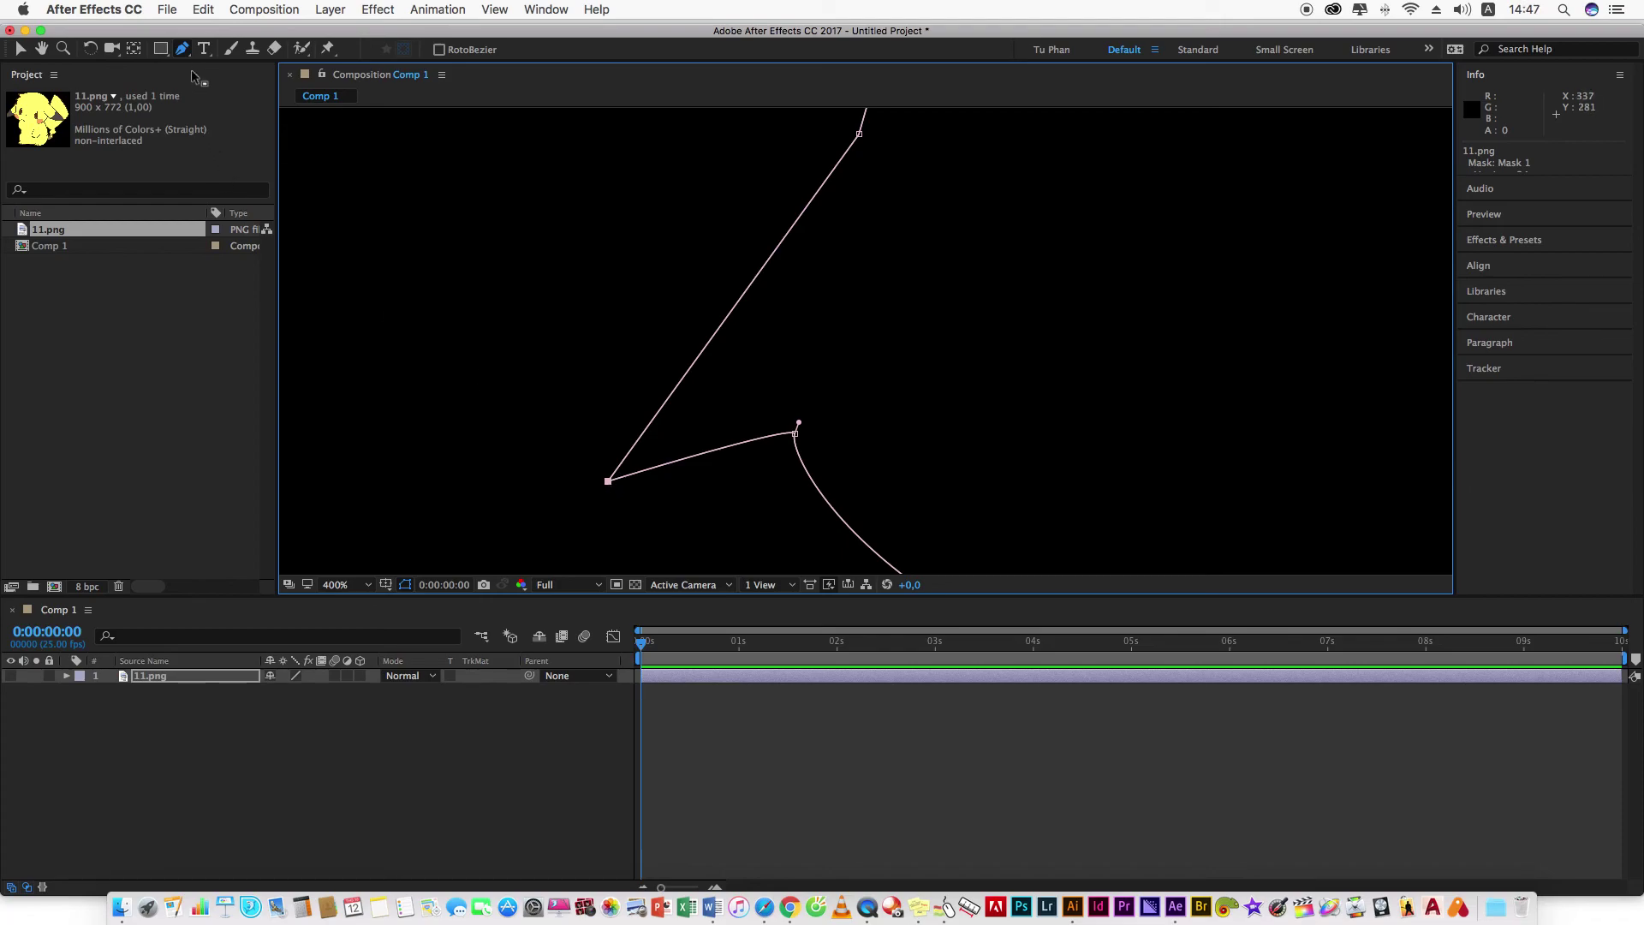
{"action": "left_click_drag", "start_coordinate": [182, 49], "coordinate": [221, 110]}
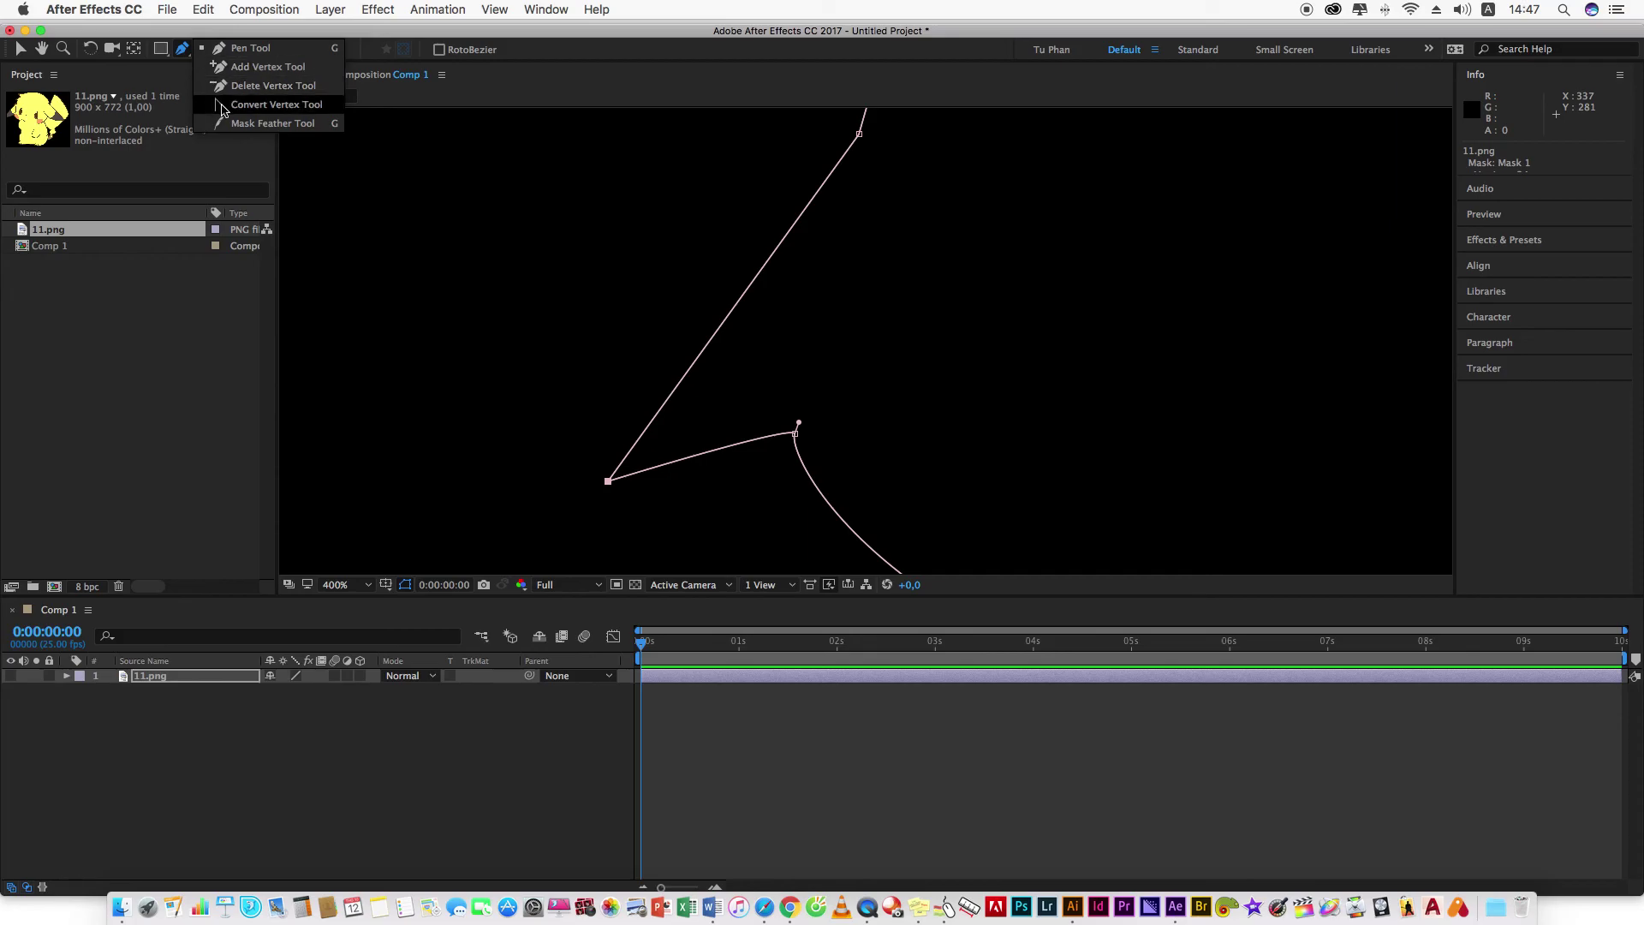
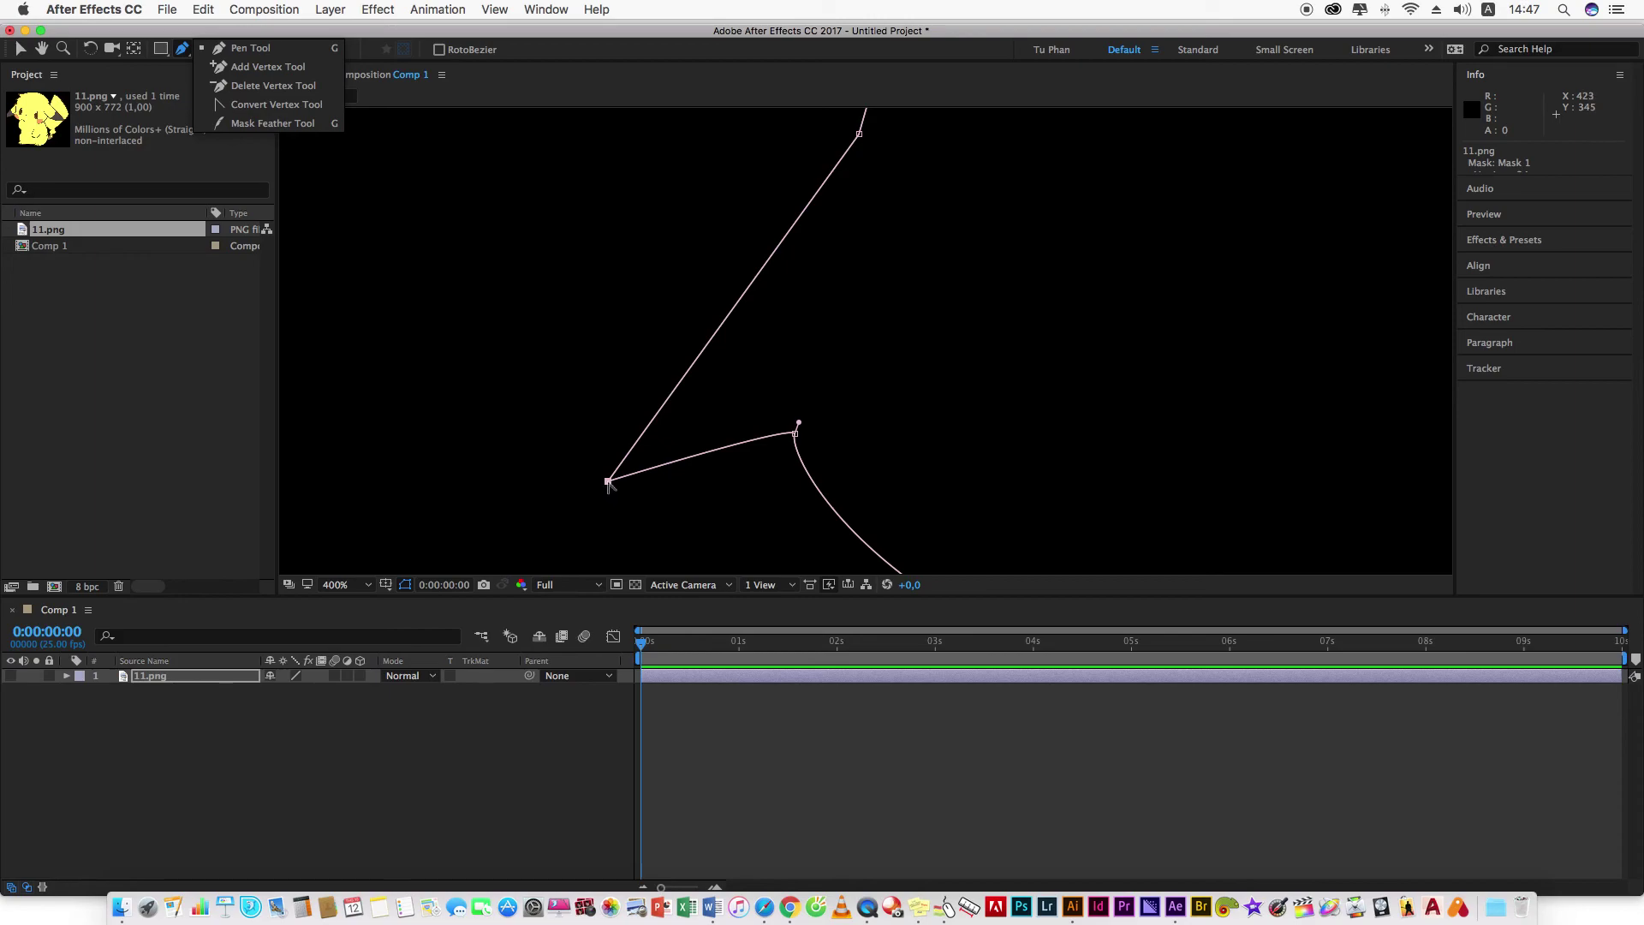
Curve the mask's left corner, restore it to sharp, then marquee-select the whole mask path.
{"action": "left_click_drag", "start_coordinate": [608, 482], "coordinate": [594, 544]}
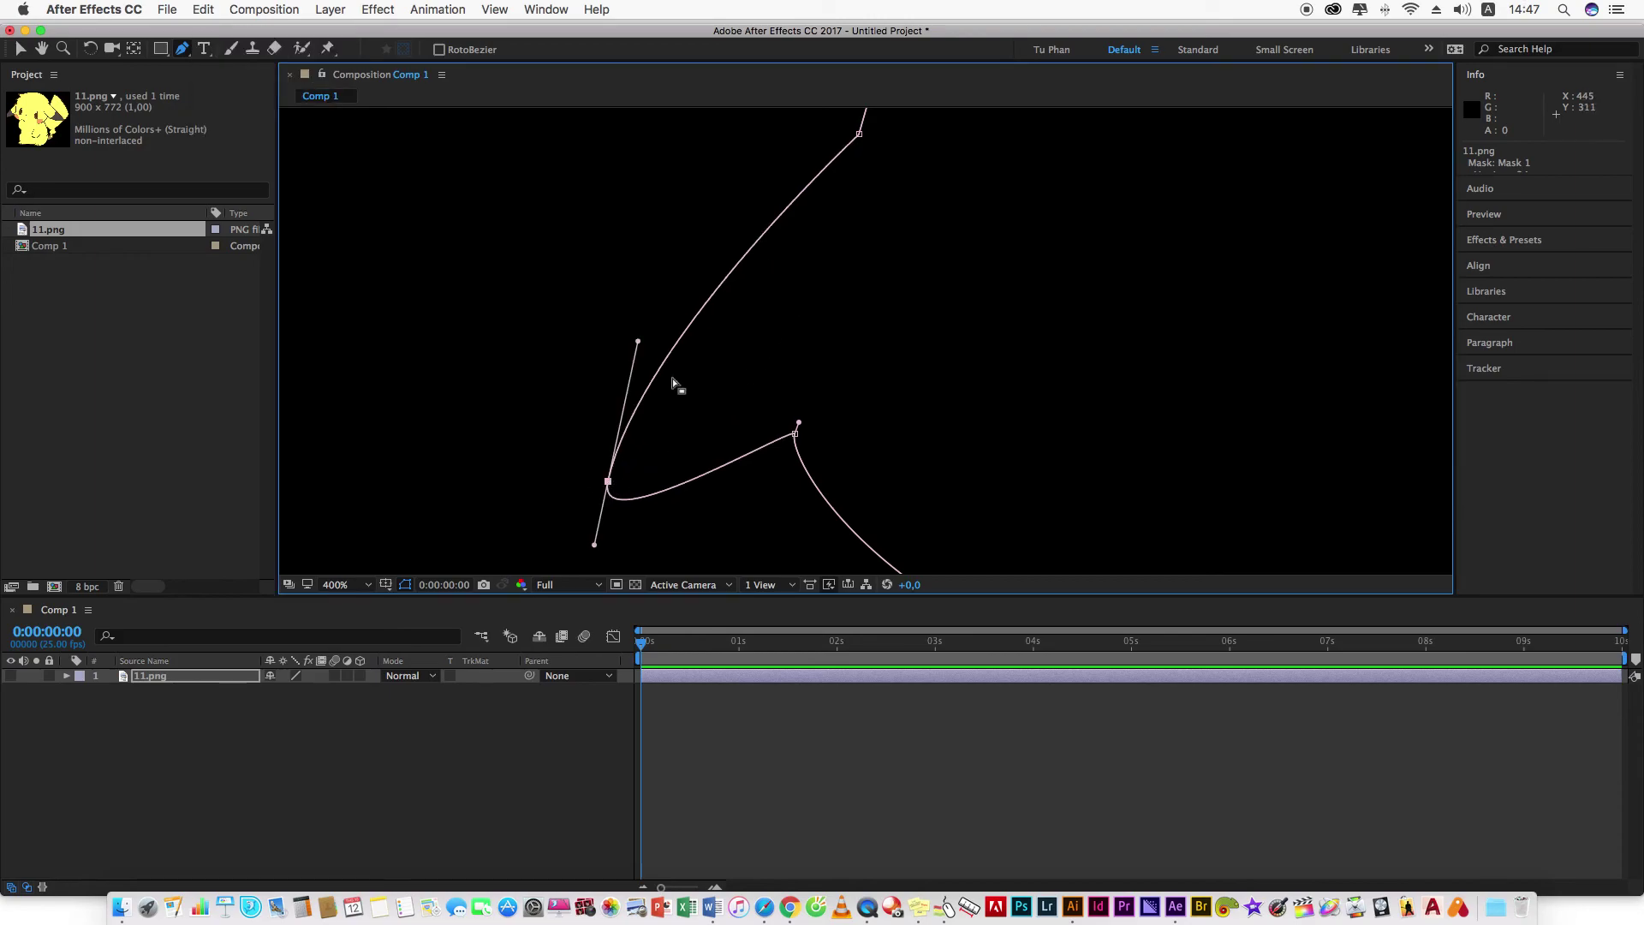
{"action": "left_click", "coordinate": [608, 483]}
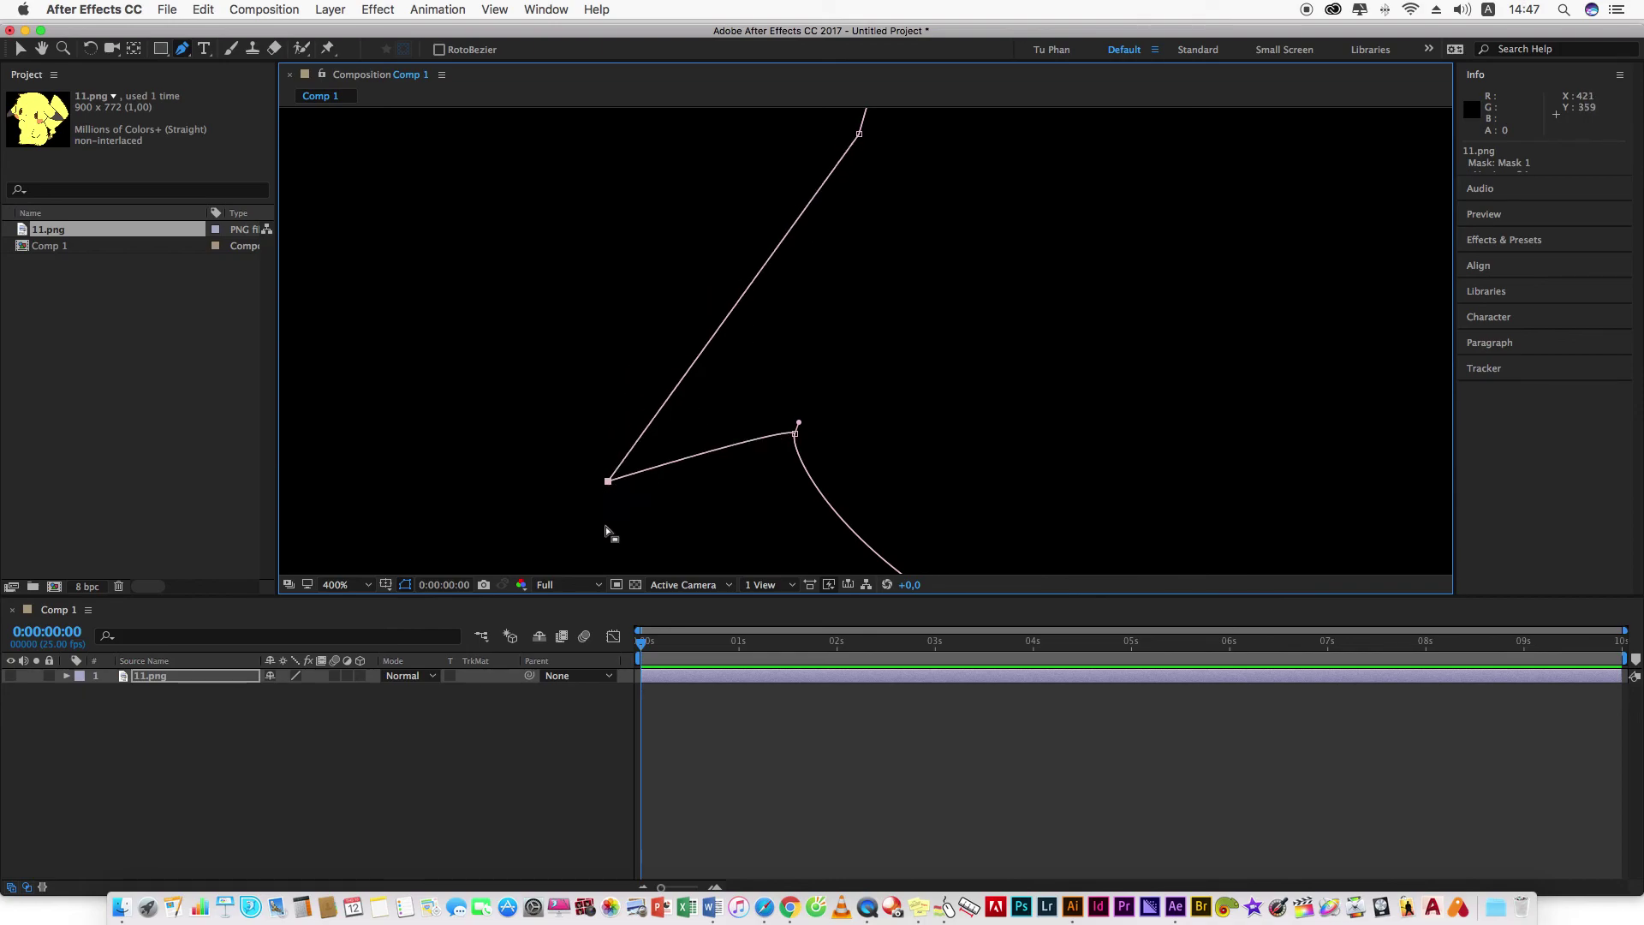
{"action": "key", "text": "comma"}
{"action": "key", "text": "comma"}
{"action": "key", "text": "comma"}
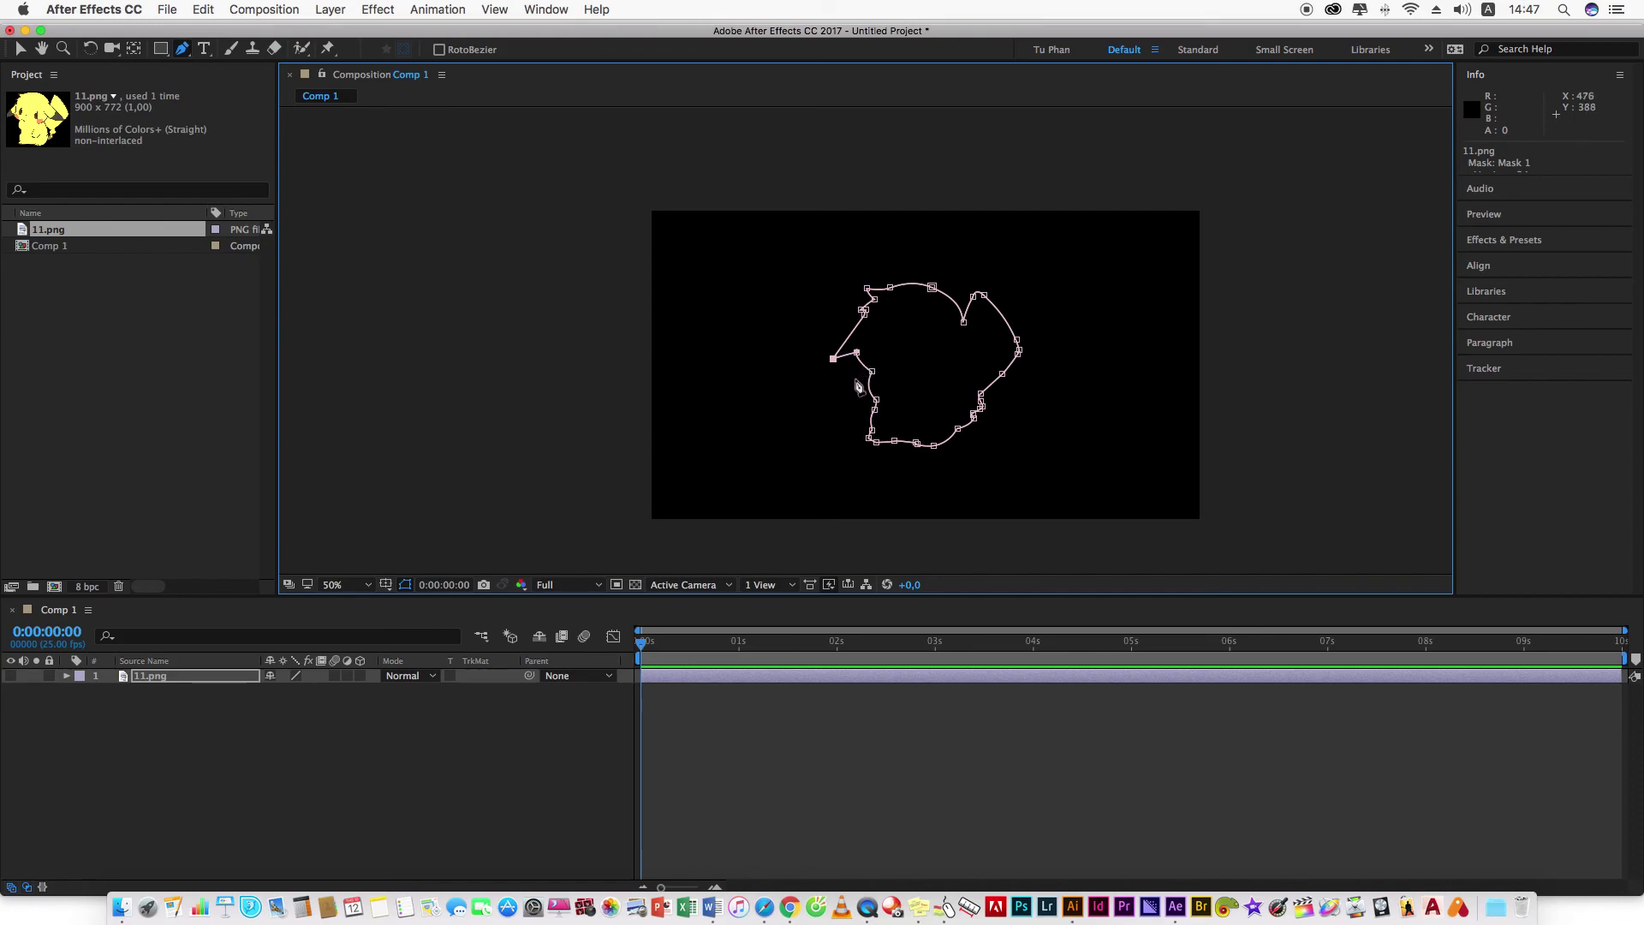
{"action": "key", "text": "v"}
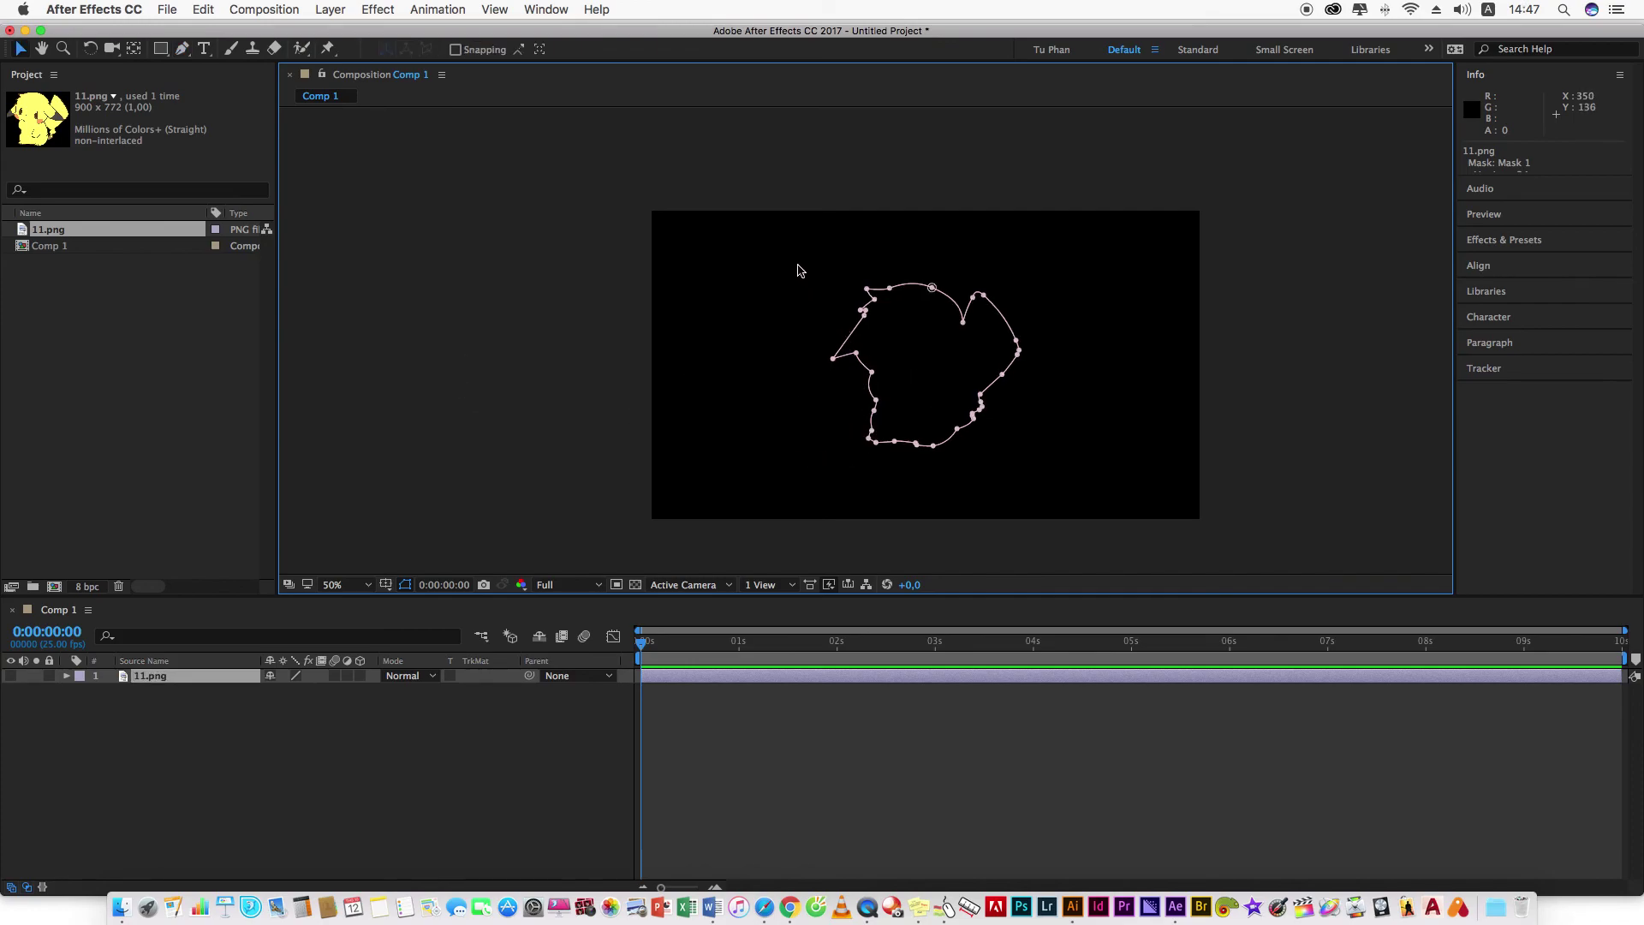
{"action": "left_click_drag", "start_coordinate": [797, 270], "coordinate": [1016, 482]}
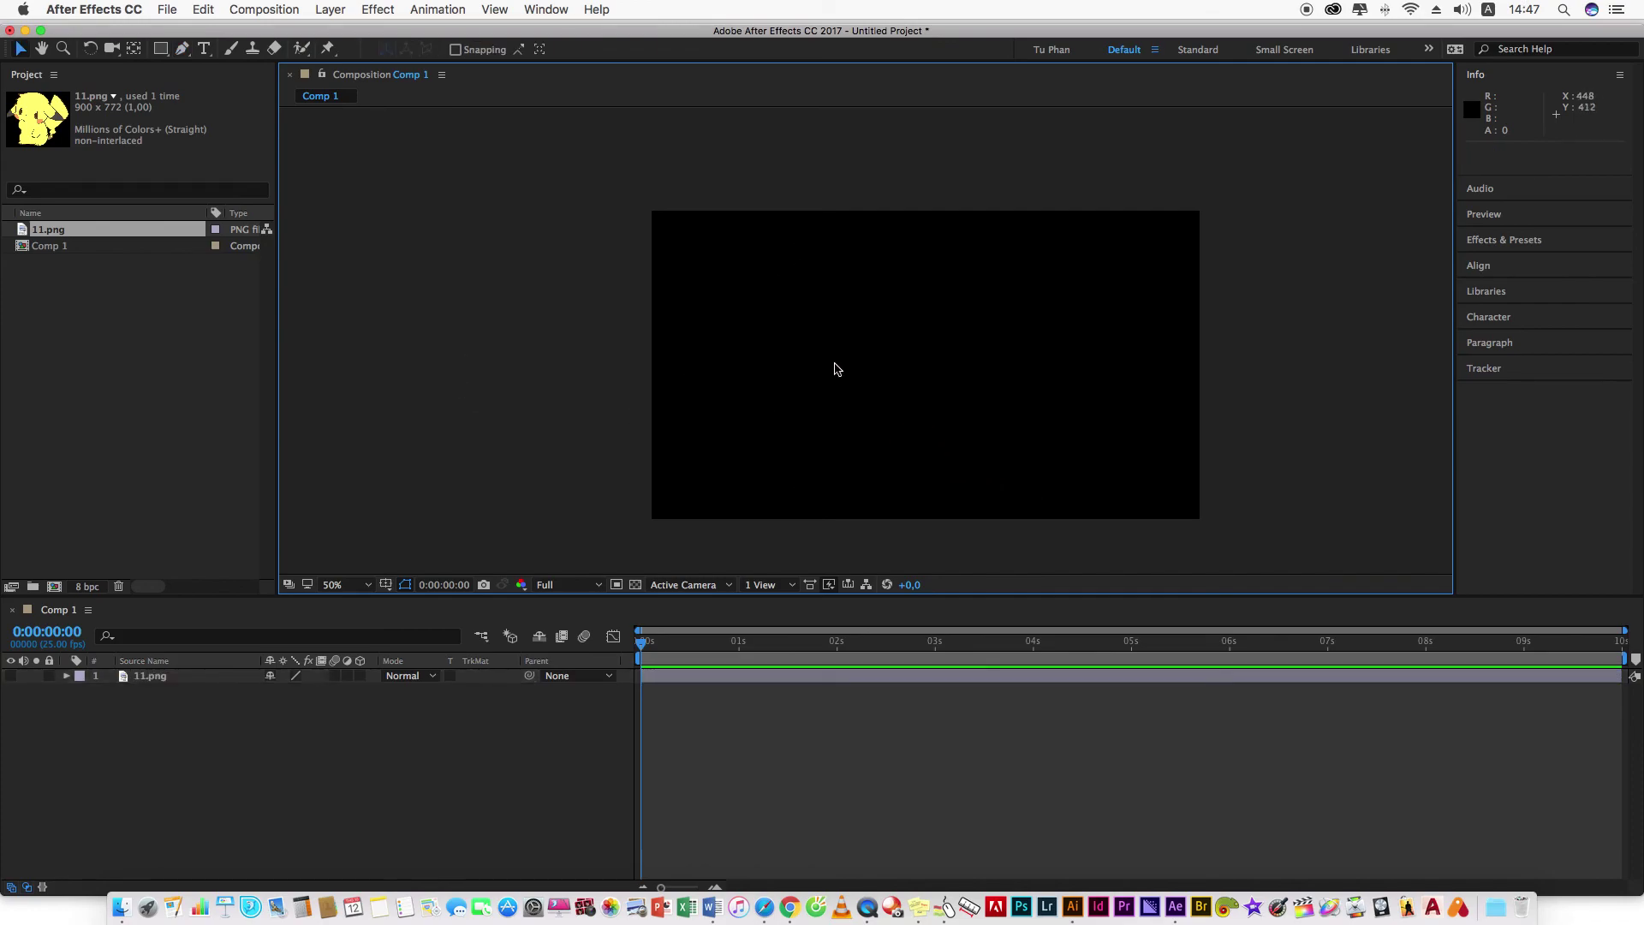
{"action": "left_click", "coordinate": [160, 49]}
{"action": "left_click_drag", "start_coordinate": [768, 290], "coordinate": [1004, 441]}
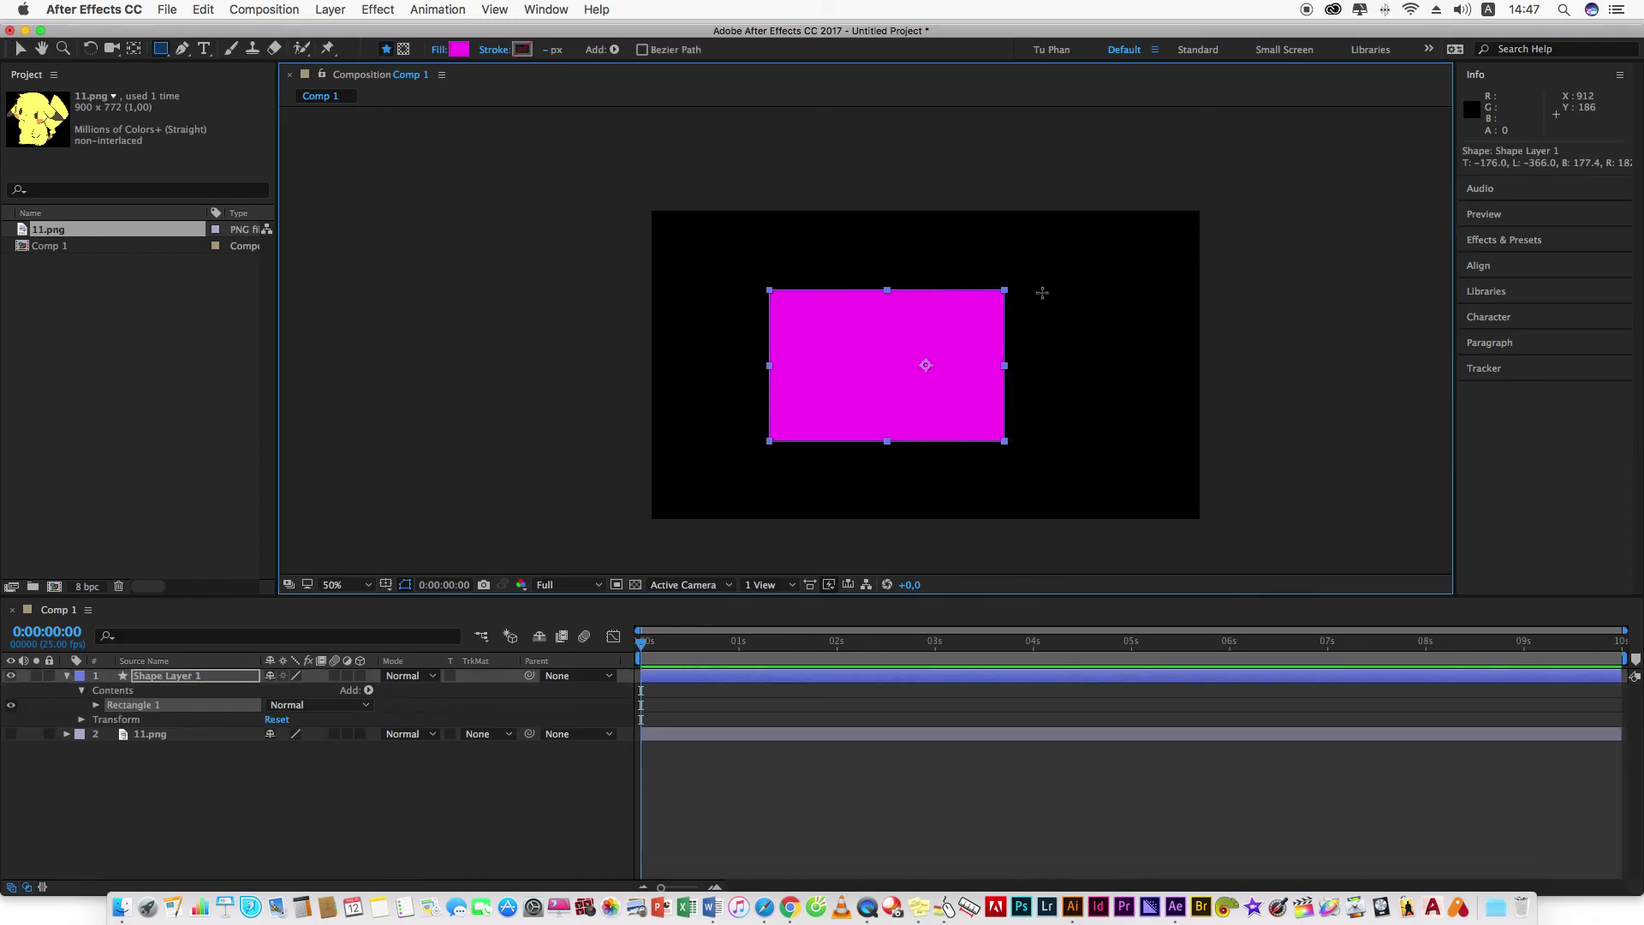
{"action": "key", "text": "period"}
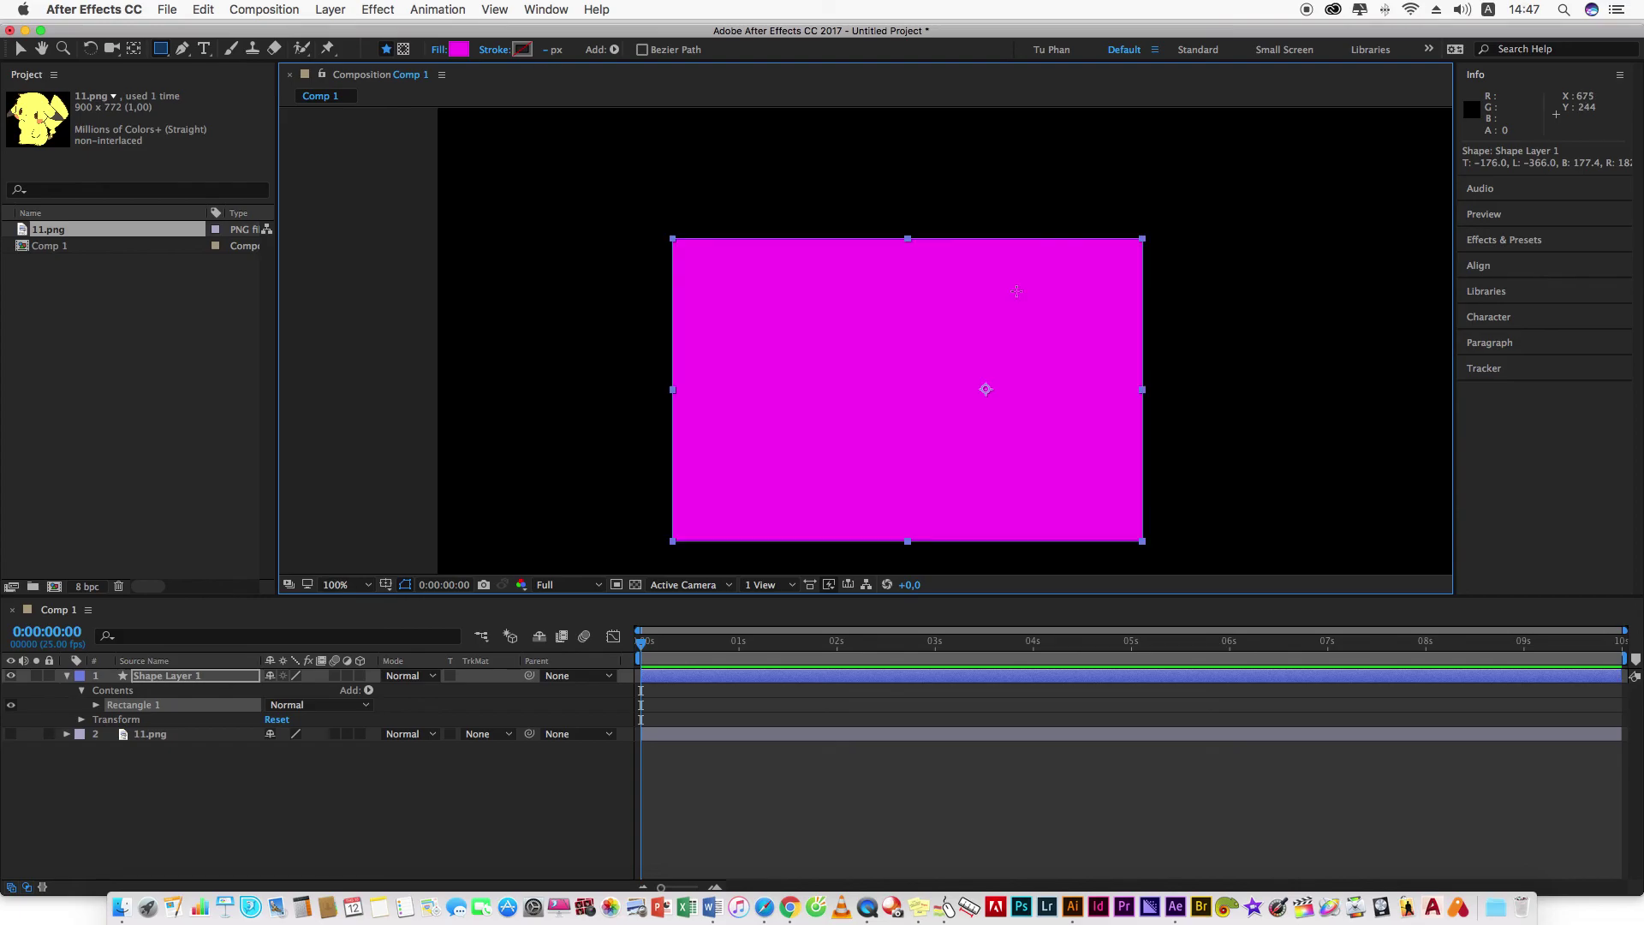
{"action": "left_click", "coordinate": [182, 49]}
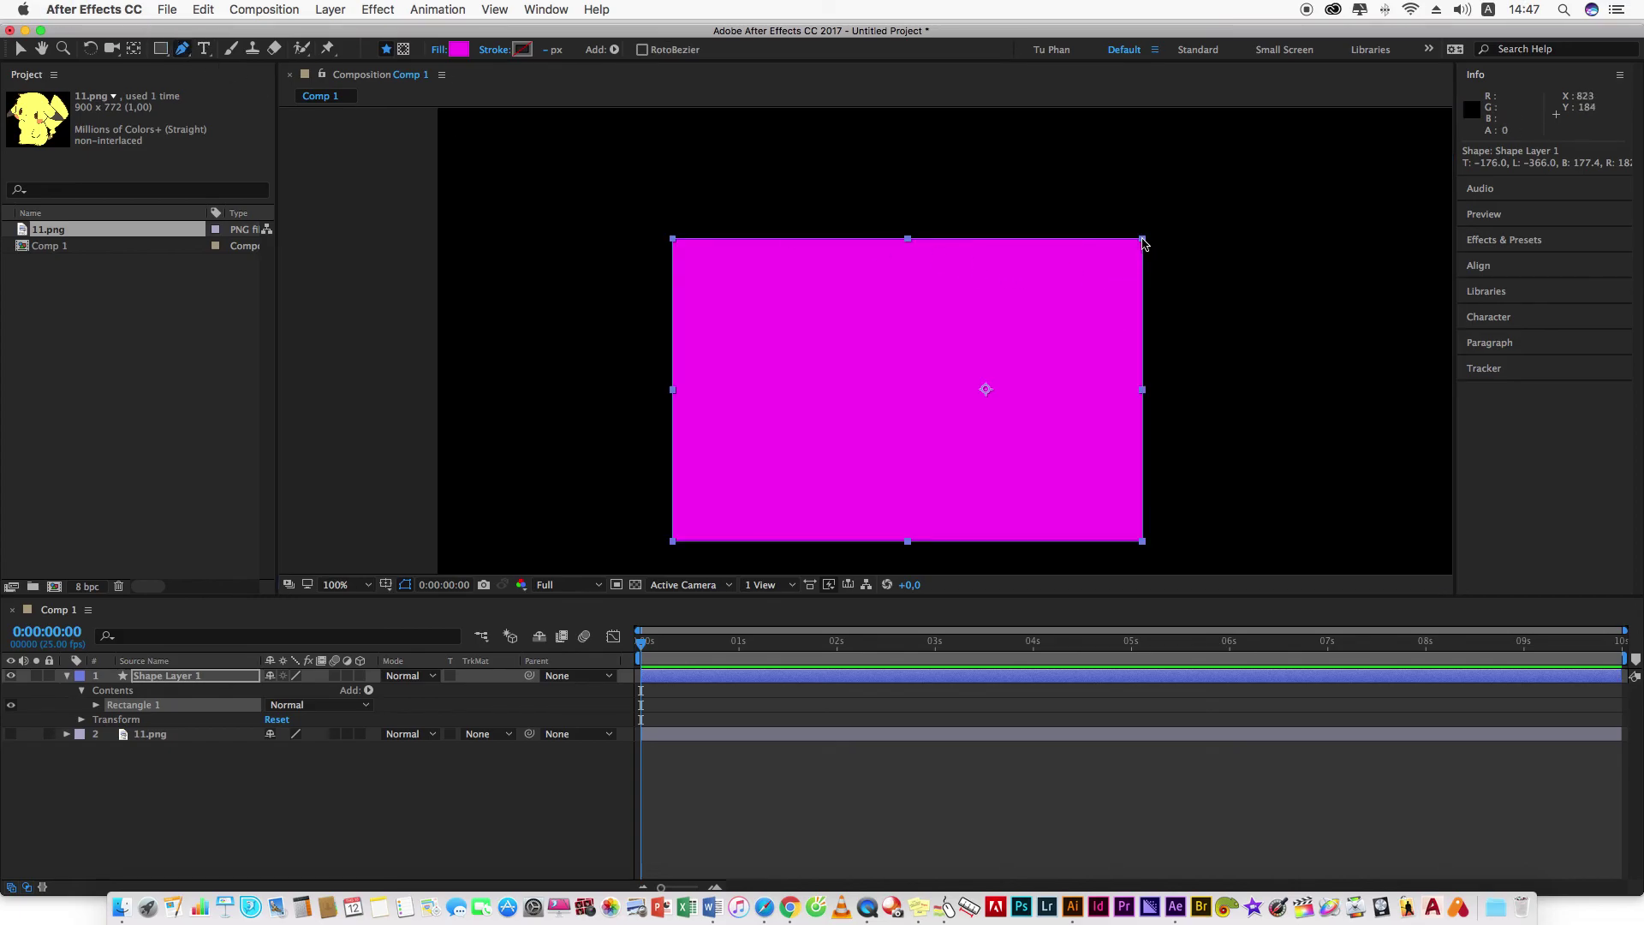
{"action": "left_click", "coordinate": [1075, 317]}
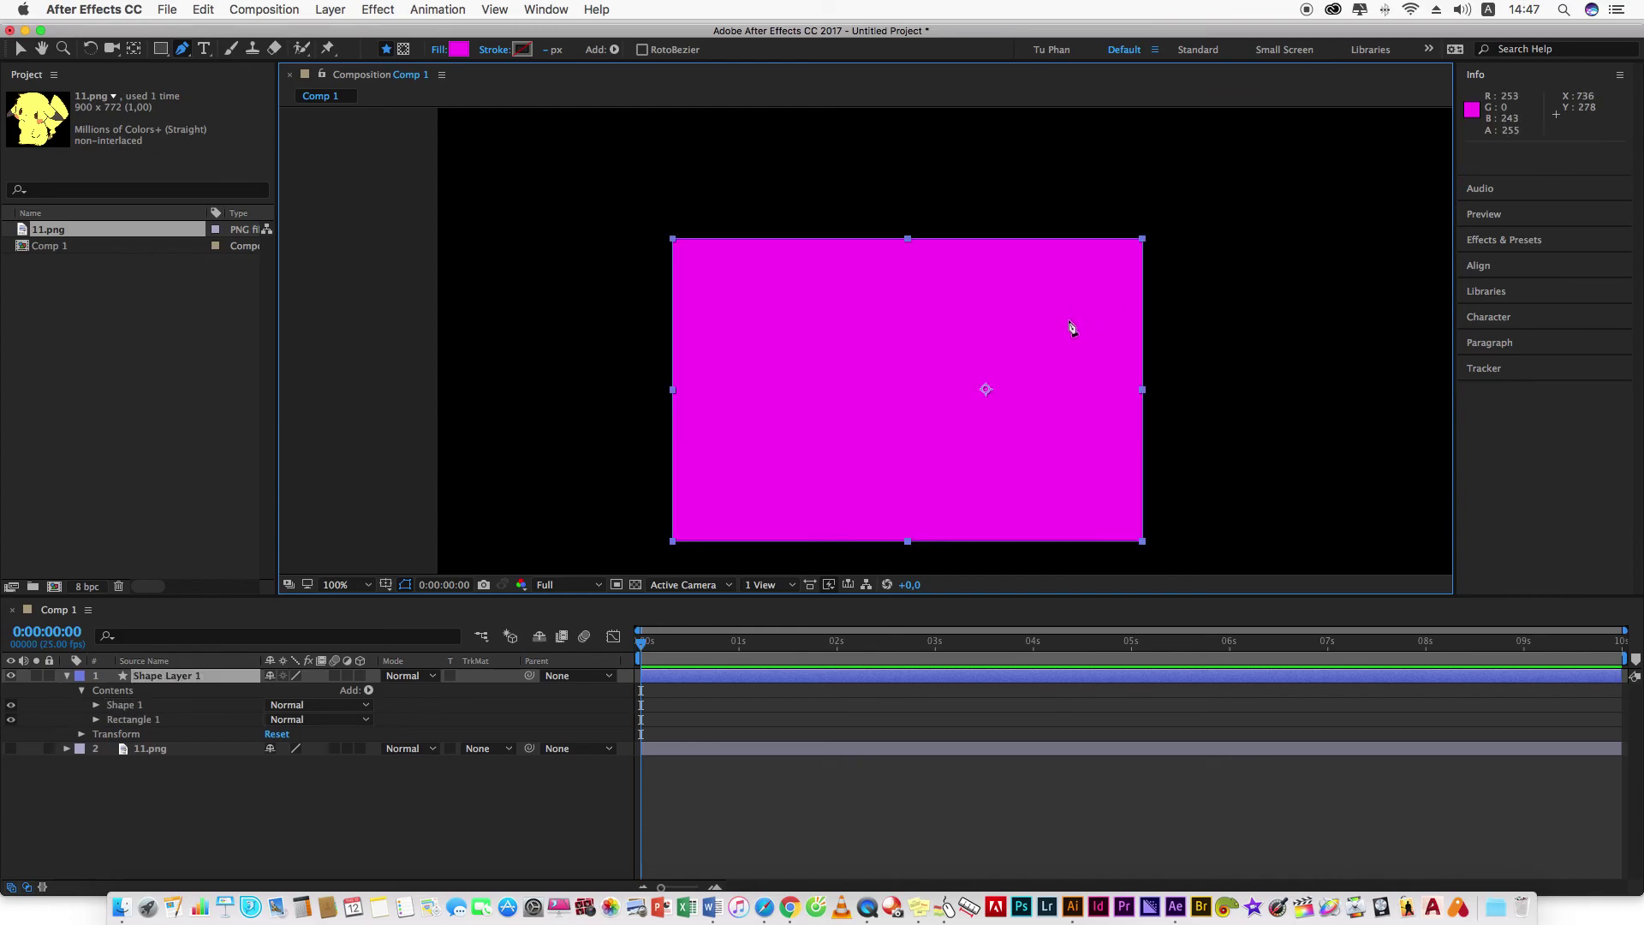
{"action": "key", "text": "Delete"}
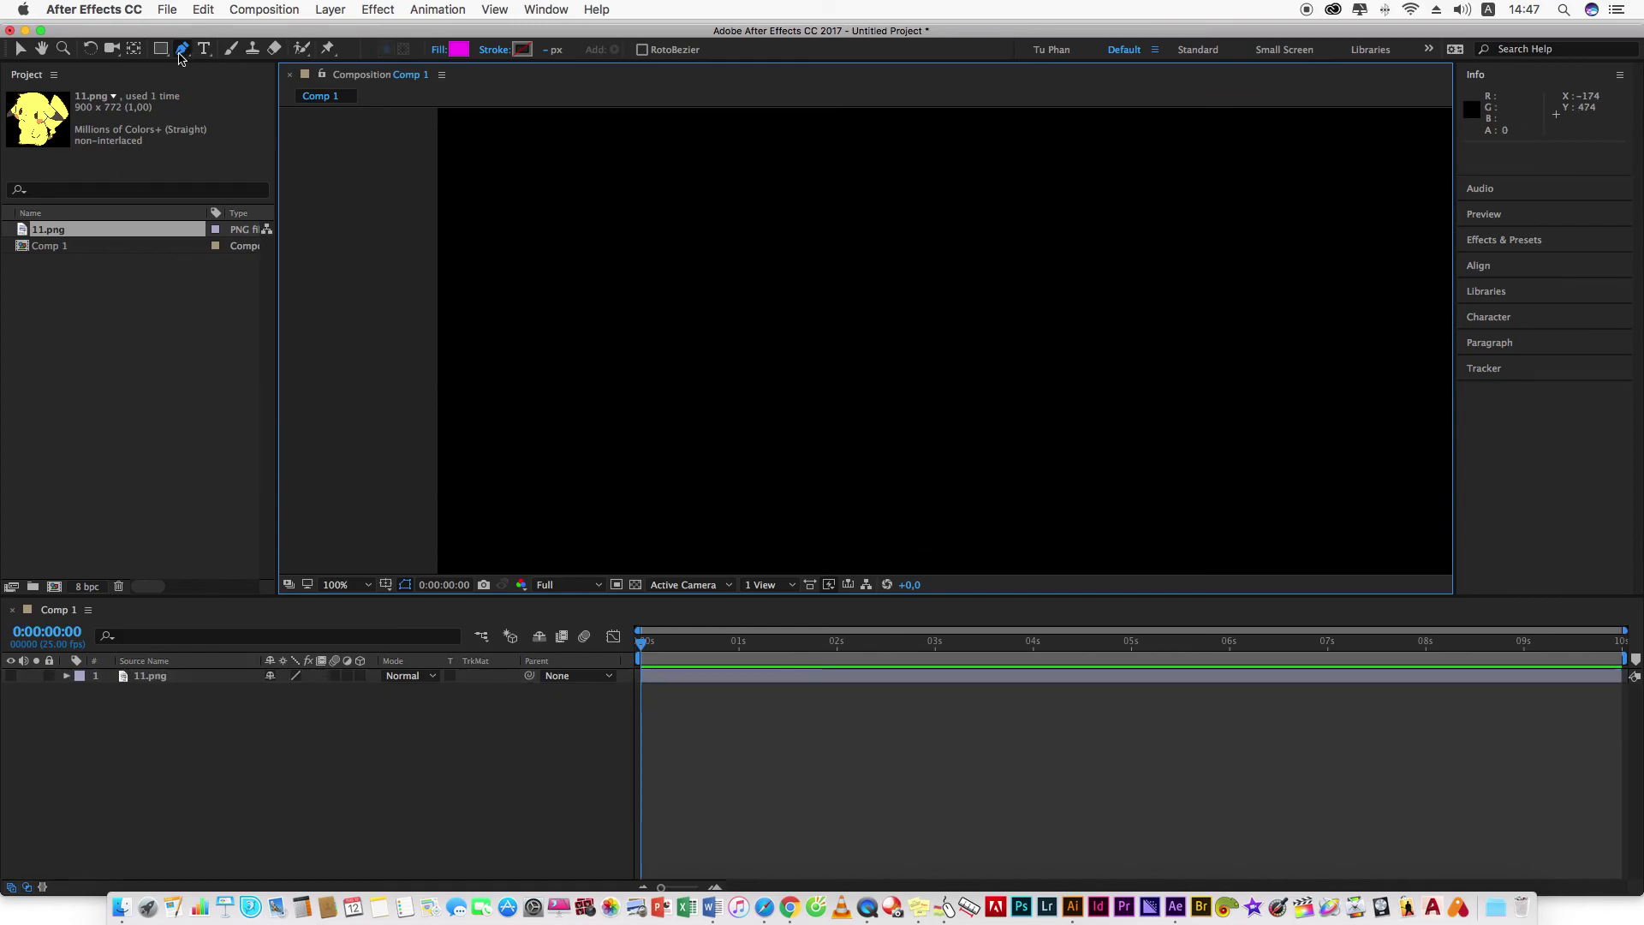
Pen-draw a closed four-corner magenta shape spanning Comp 1.
{"action": "left_click", "coordinate": [649, 205]}
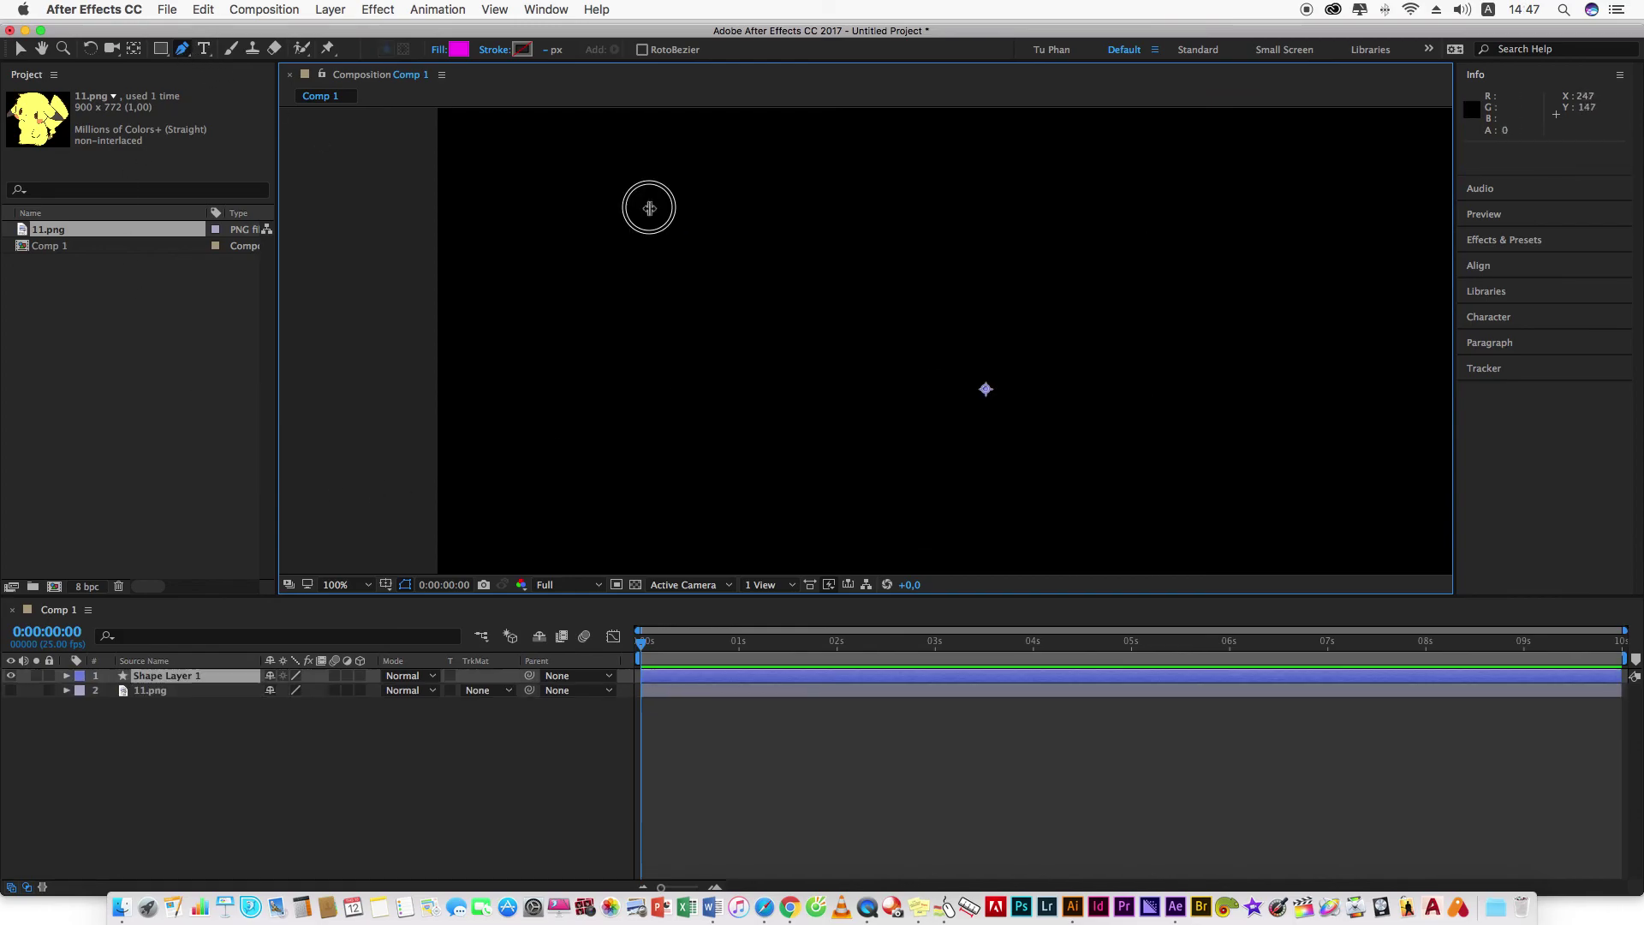
{"action": "left_click", "coordinate": [1135, 207]}
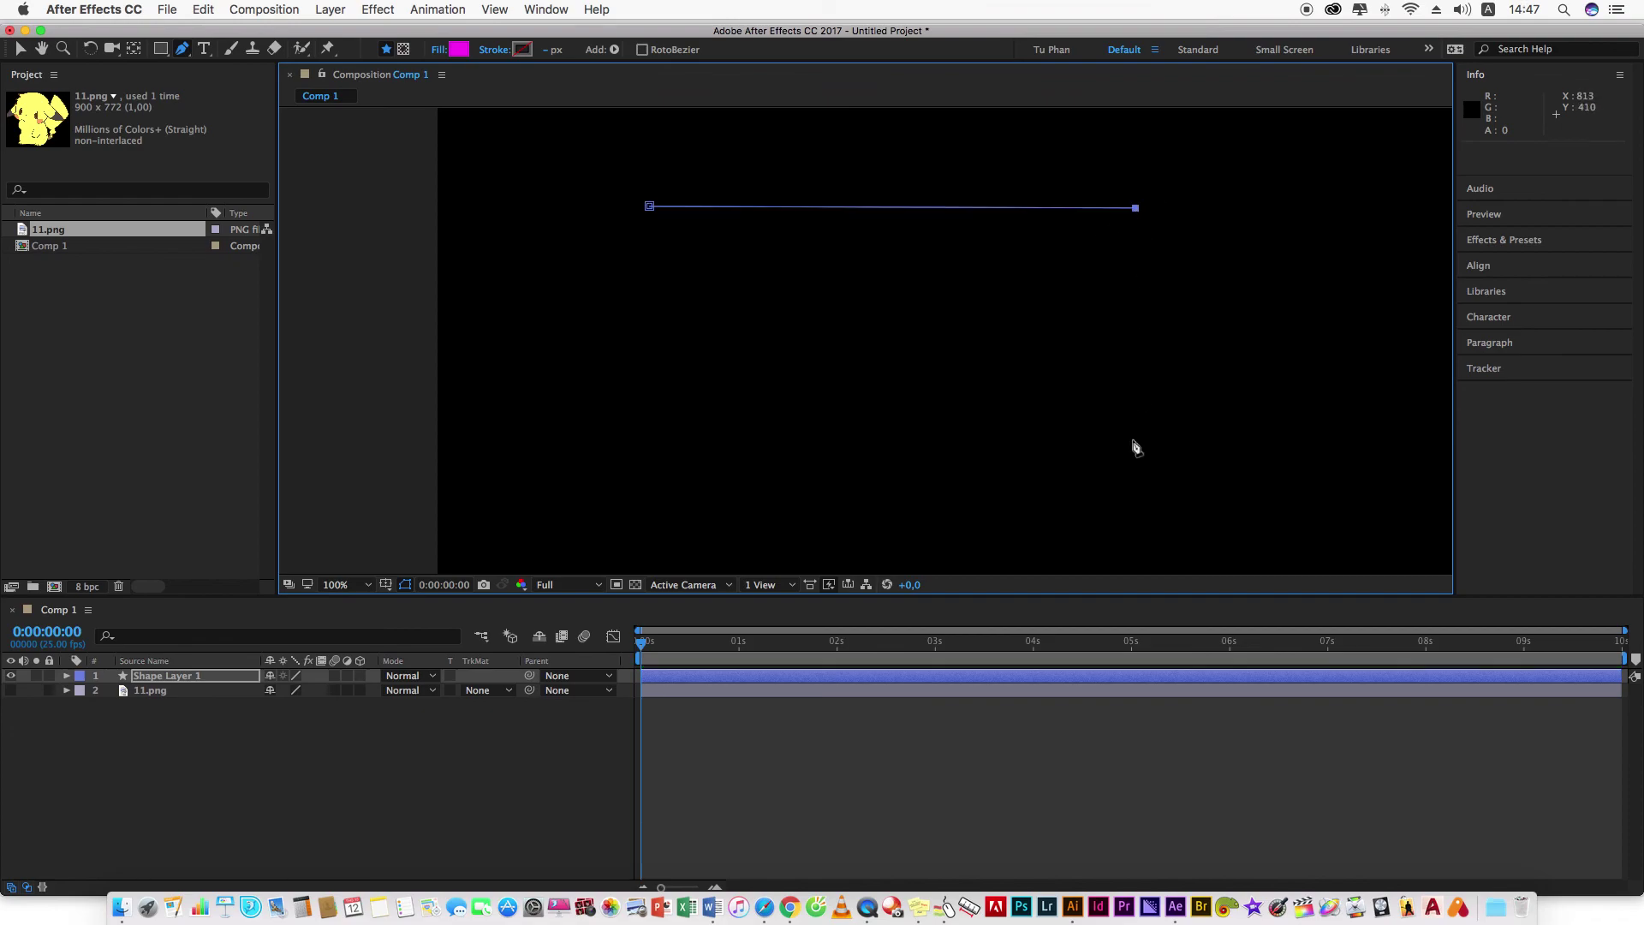
{"action": "left_click", "coordinate": [1134, 456]}
{"action": "left_click", "coordinate": [666, 451]}
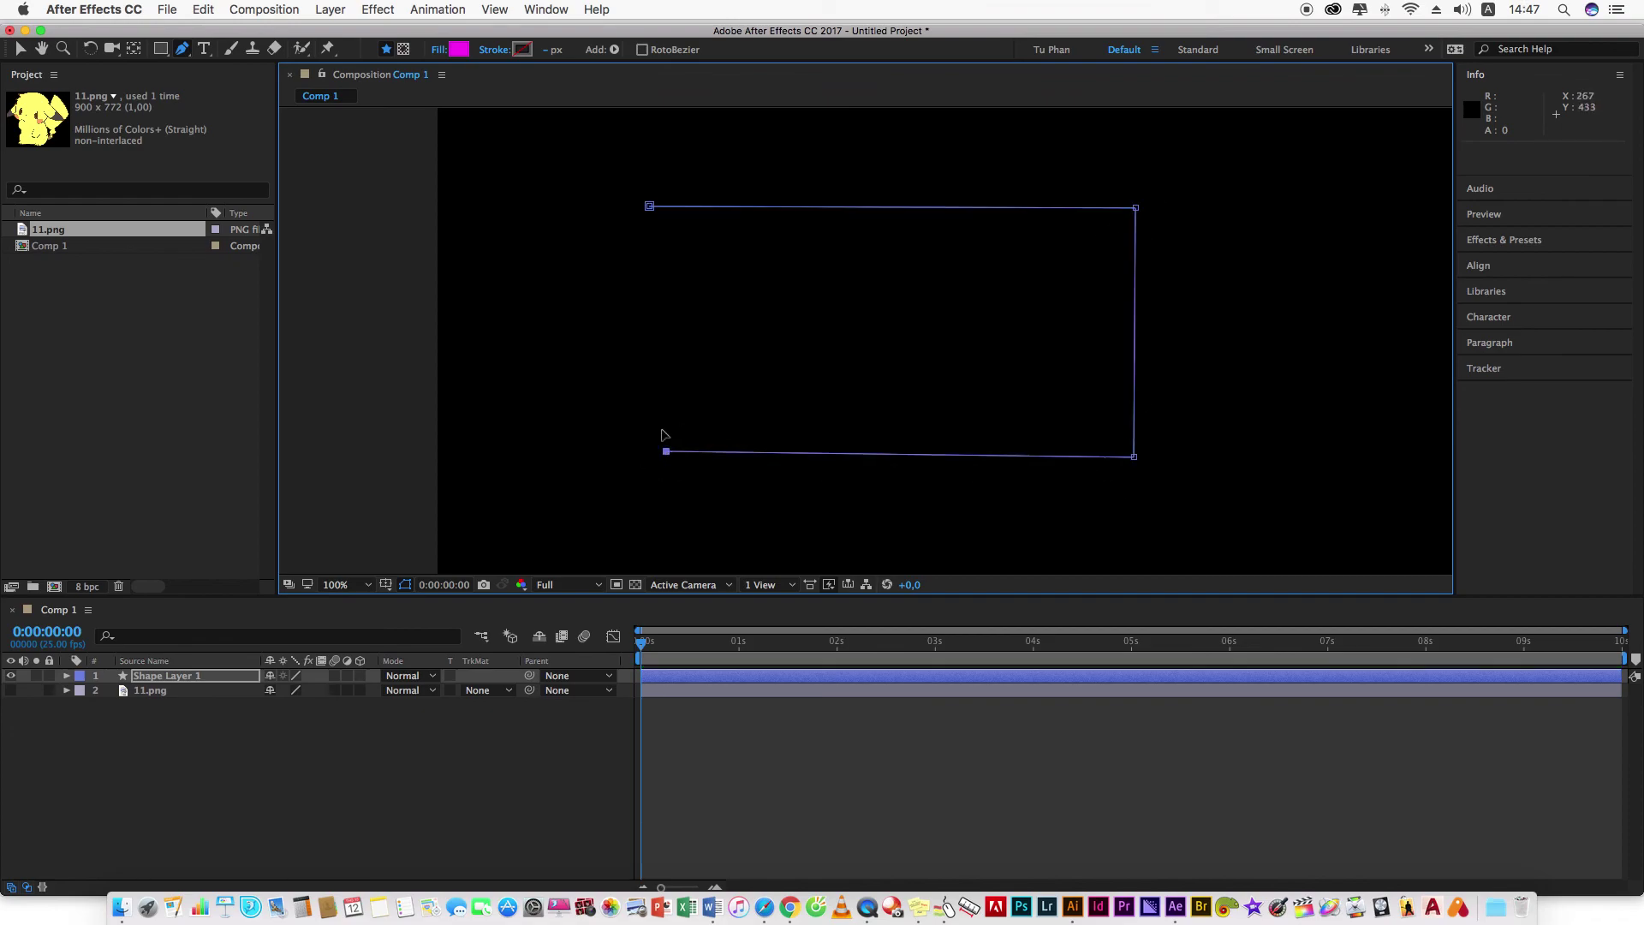
{"action": "left_click", "coordinate": [648, 205]}
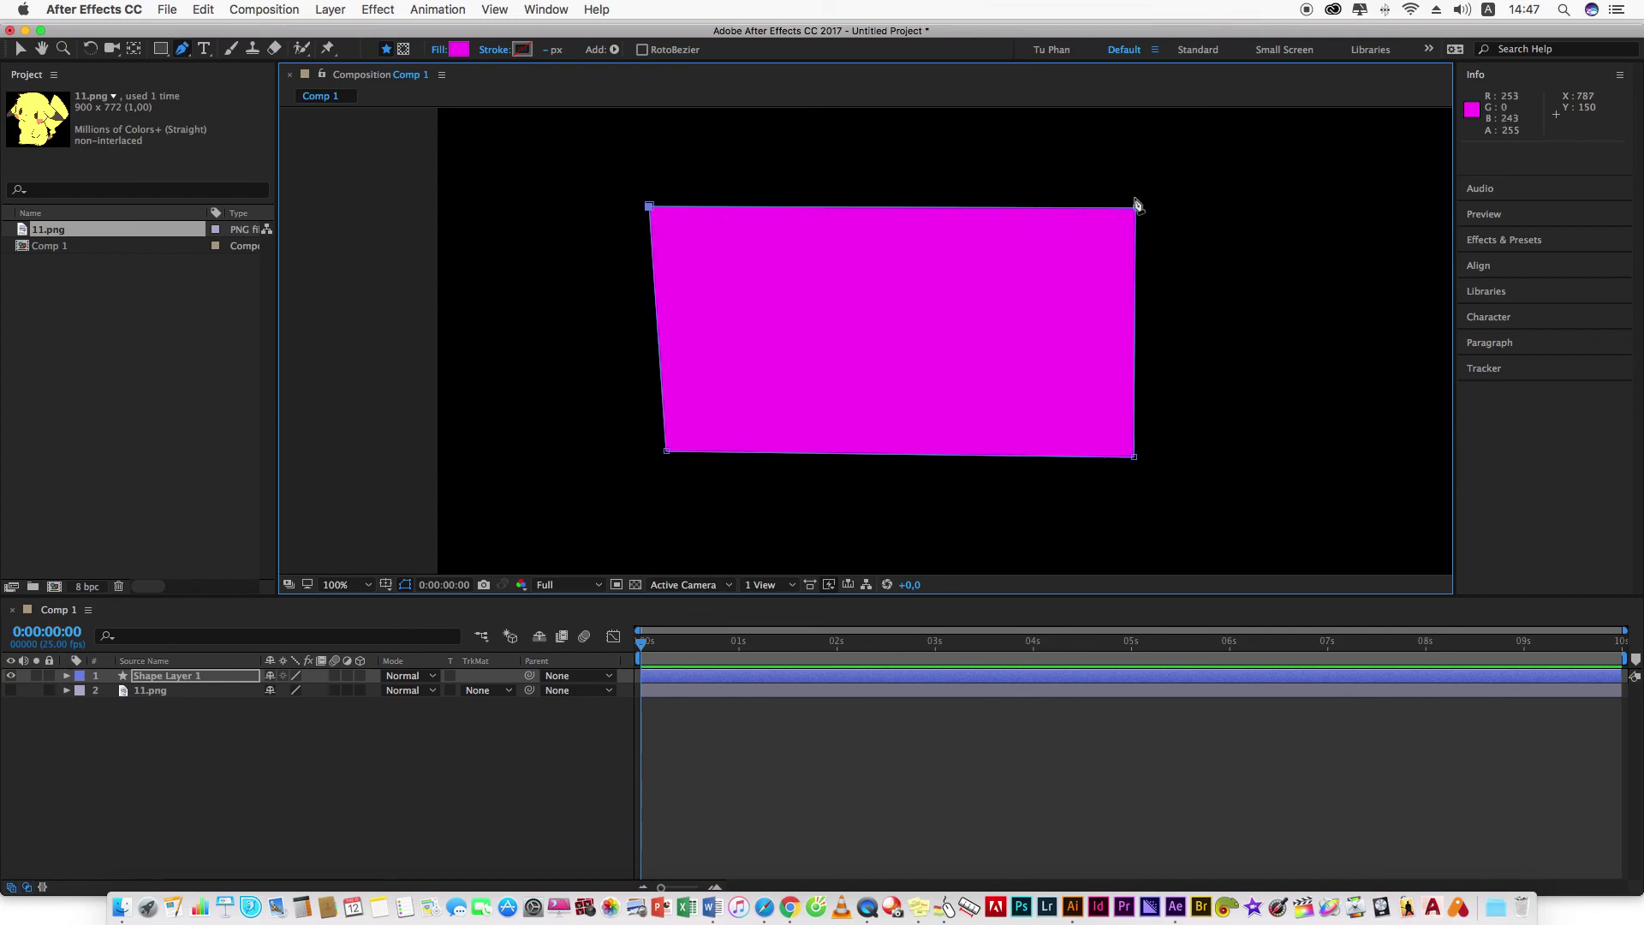
Zoom to 200% on the shape's top-right corner.
{"action": "key", "text": "period"}
{"action": "key", "text": "comma"}
{"action": "left_click_drag", "start_coordinate": [1139, 206], "coordinate": [1014, 267]}
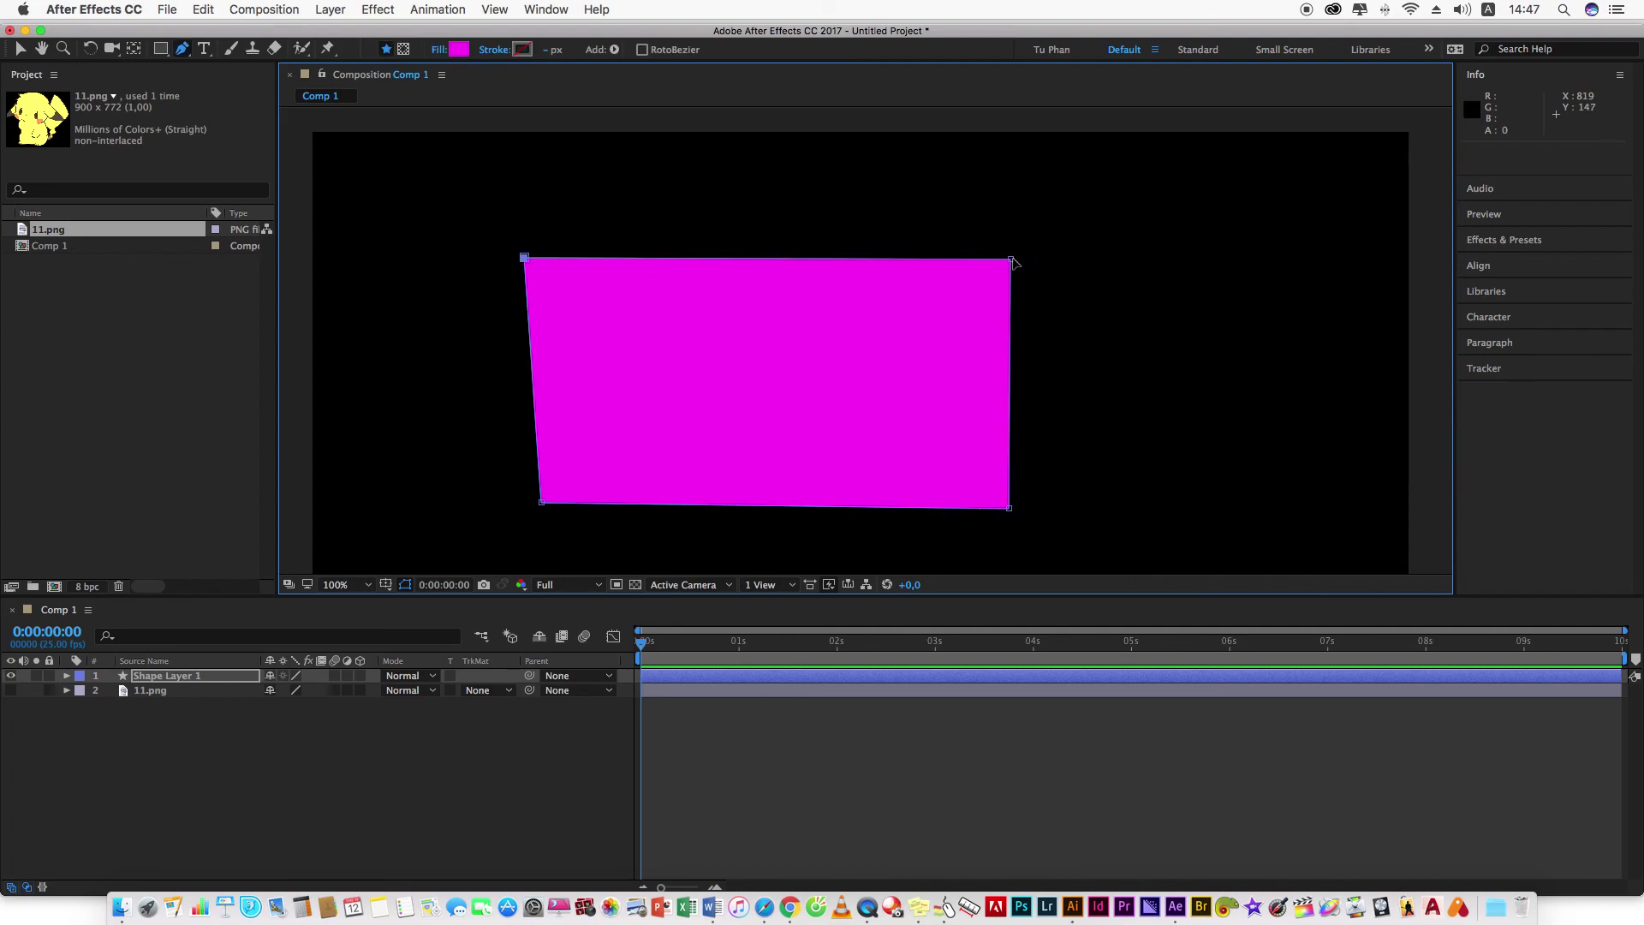
{"action": "key", "text": "period"}
{"action": "scroll", "coordinate": [976, 268], "scroll_direction": "right", "scroll_amount": 5}
{"action": "scroll", "coordinate": [976, 268], "scroll_direction": "up", "scroll_amount": 3}
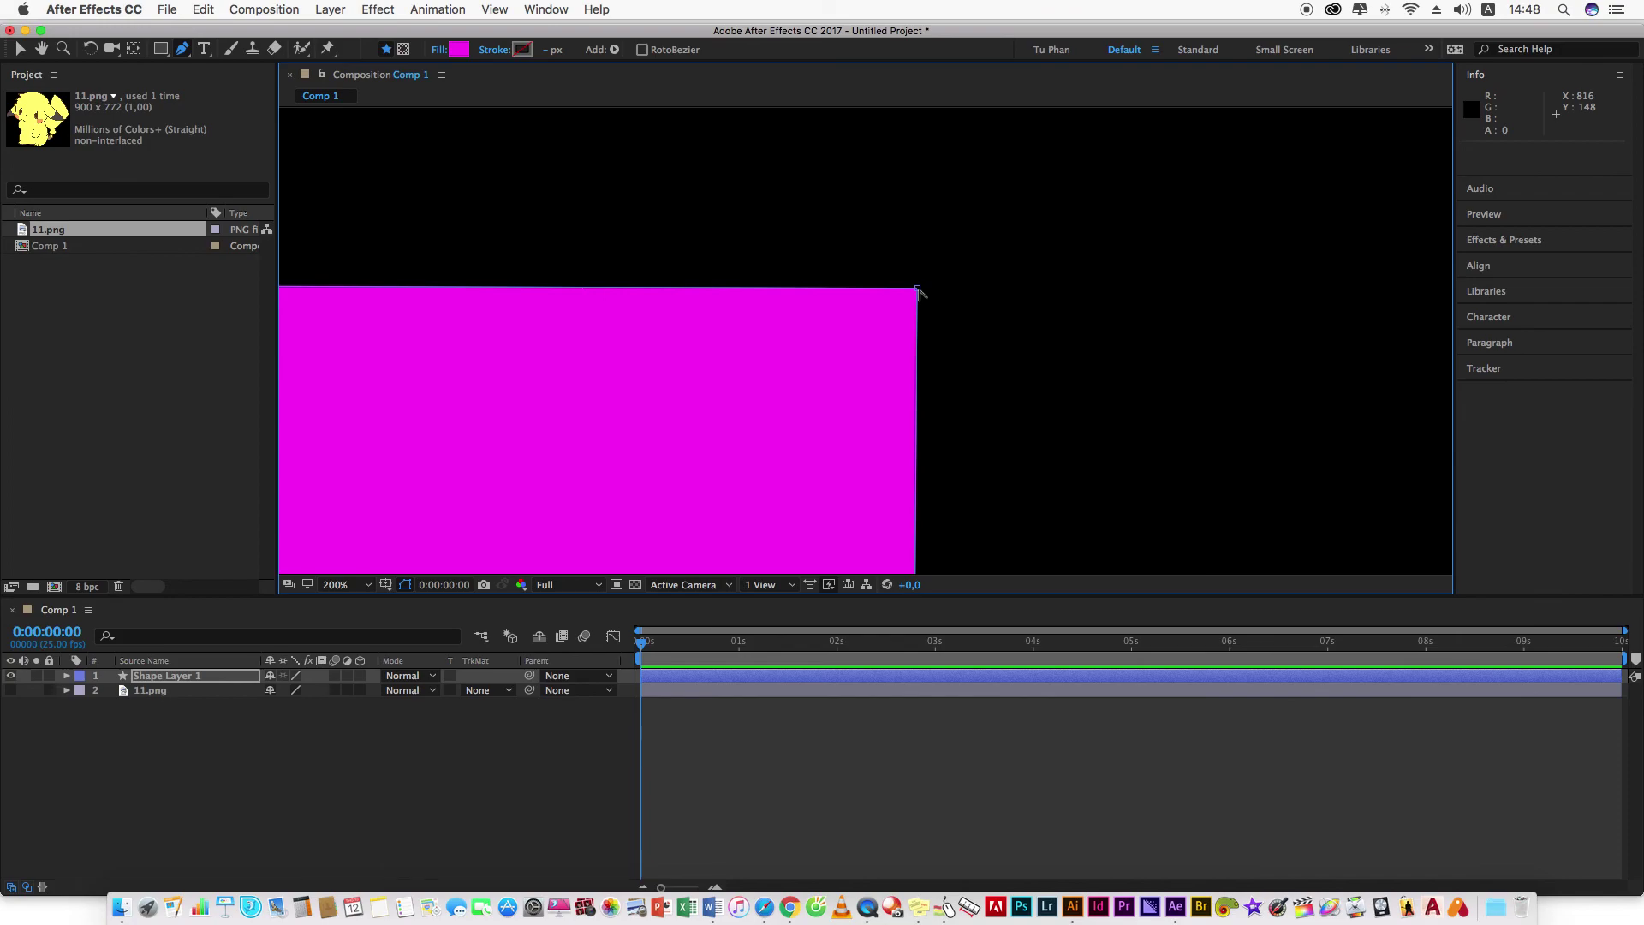
Curve the shape's top-right corner with Bezier handles, then make it sharp again.
{"action": "left_click_drag", "start_coordinate": [918, 291], "coordinate": [1065, 367]}
{"action": "key", "text": "comma"}
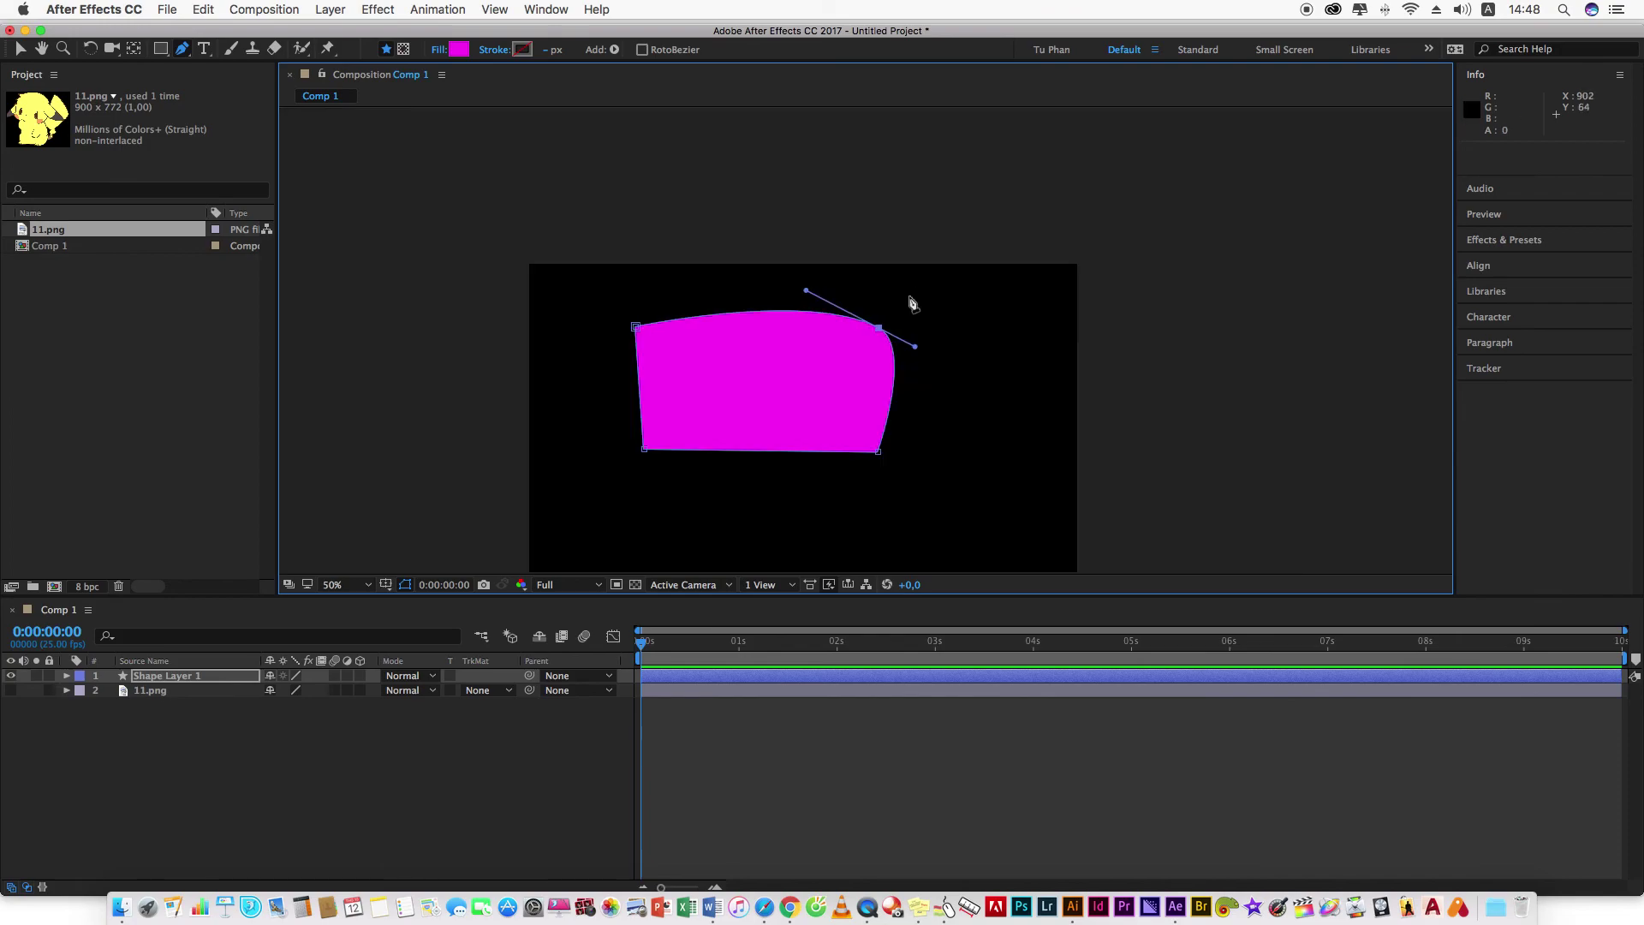
{"action": "left_click_drag", "start_coordinate": [872, 336], "coordinate": [948, 283]}
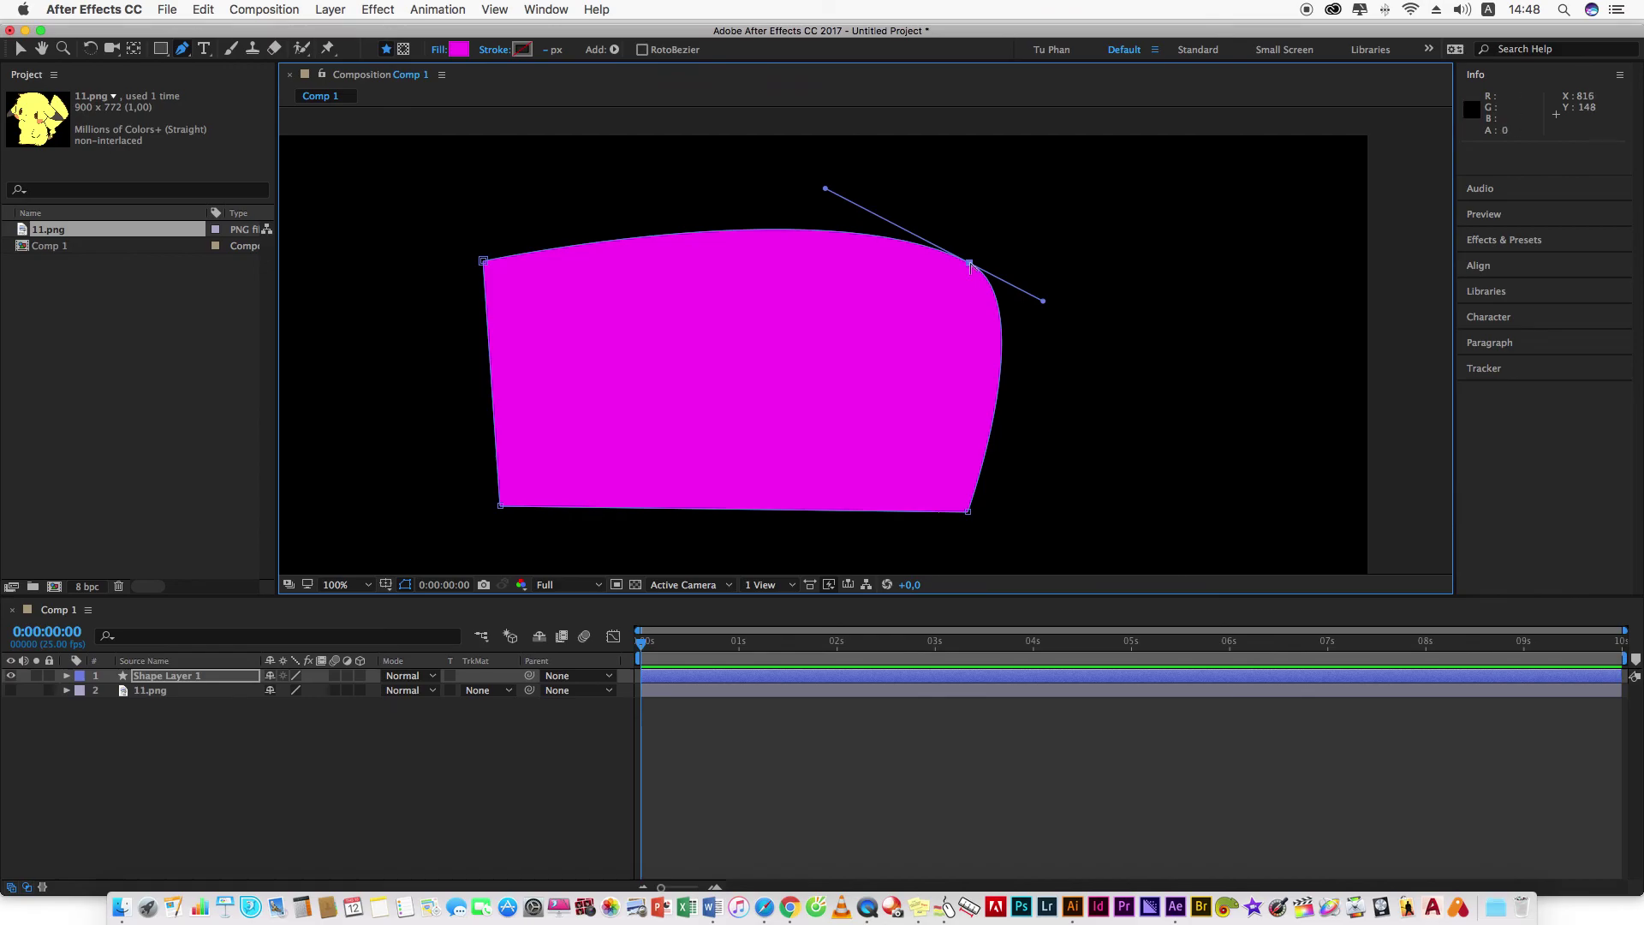
{"action": "left_click", "coordinate": [970, 264]}
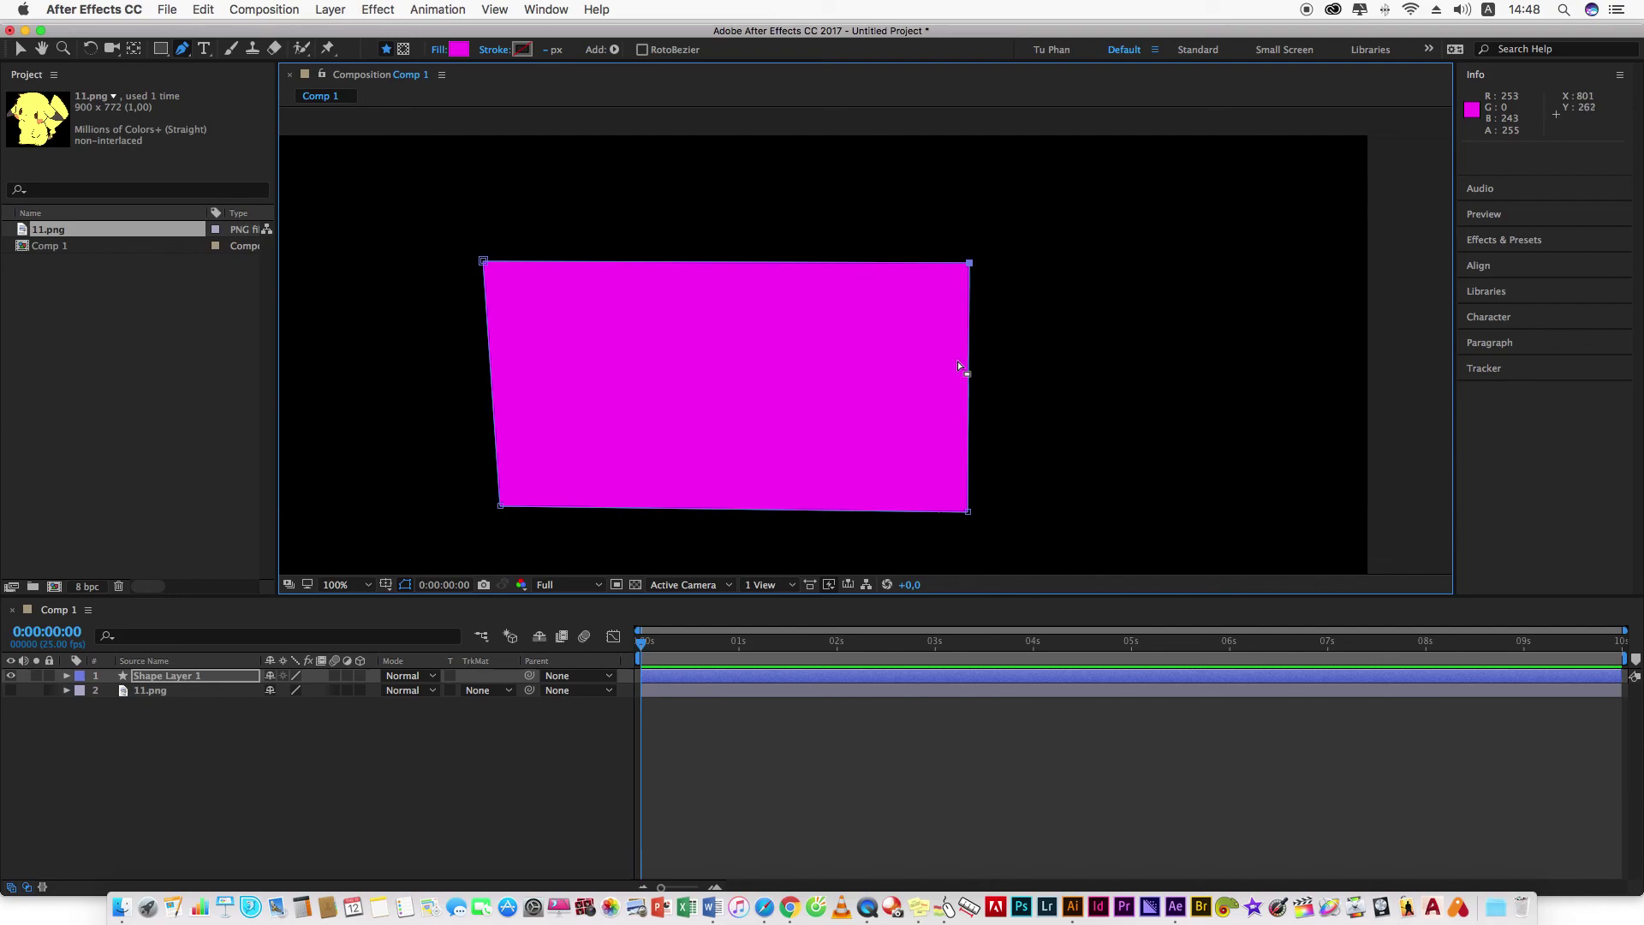
Toggle the bottom-right corner curved and sharp twice, then reveal the Pen tool's vertex-editing tools.
{"action": "left_click", "coordinate": [967, 513], "text": "alt"}
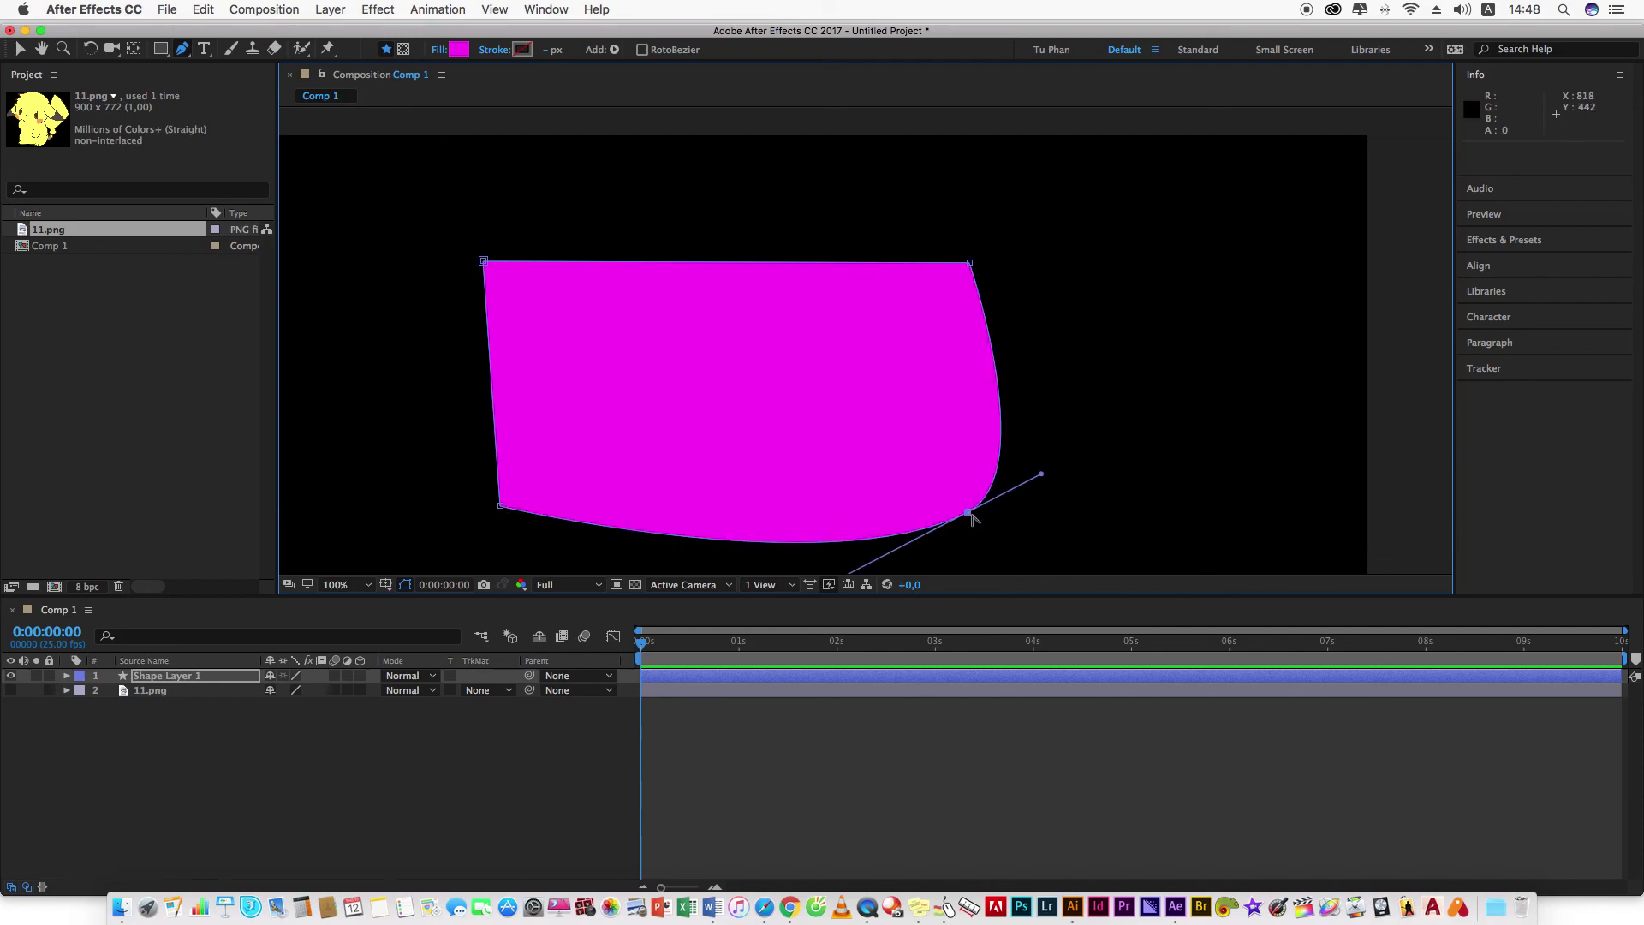
{"action": "left_click", "coordinate": [968, 514], "text": "alt"}
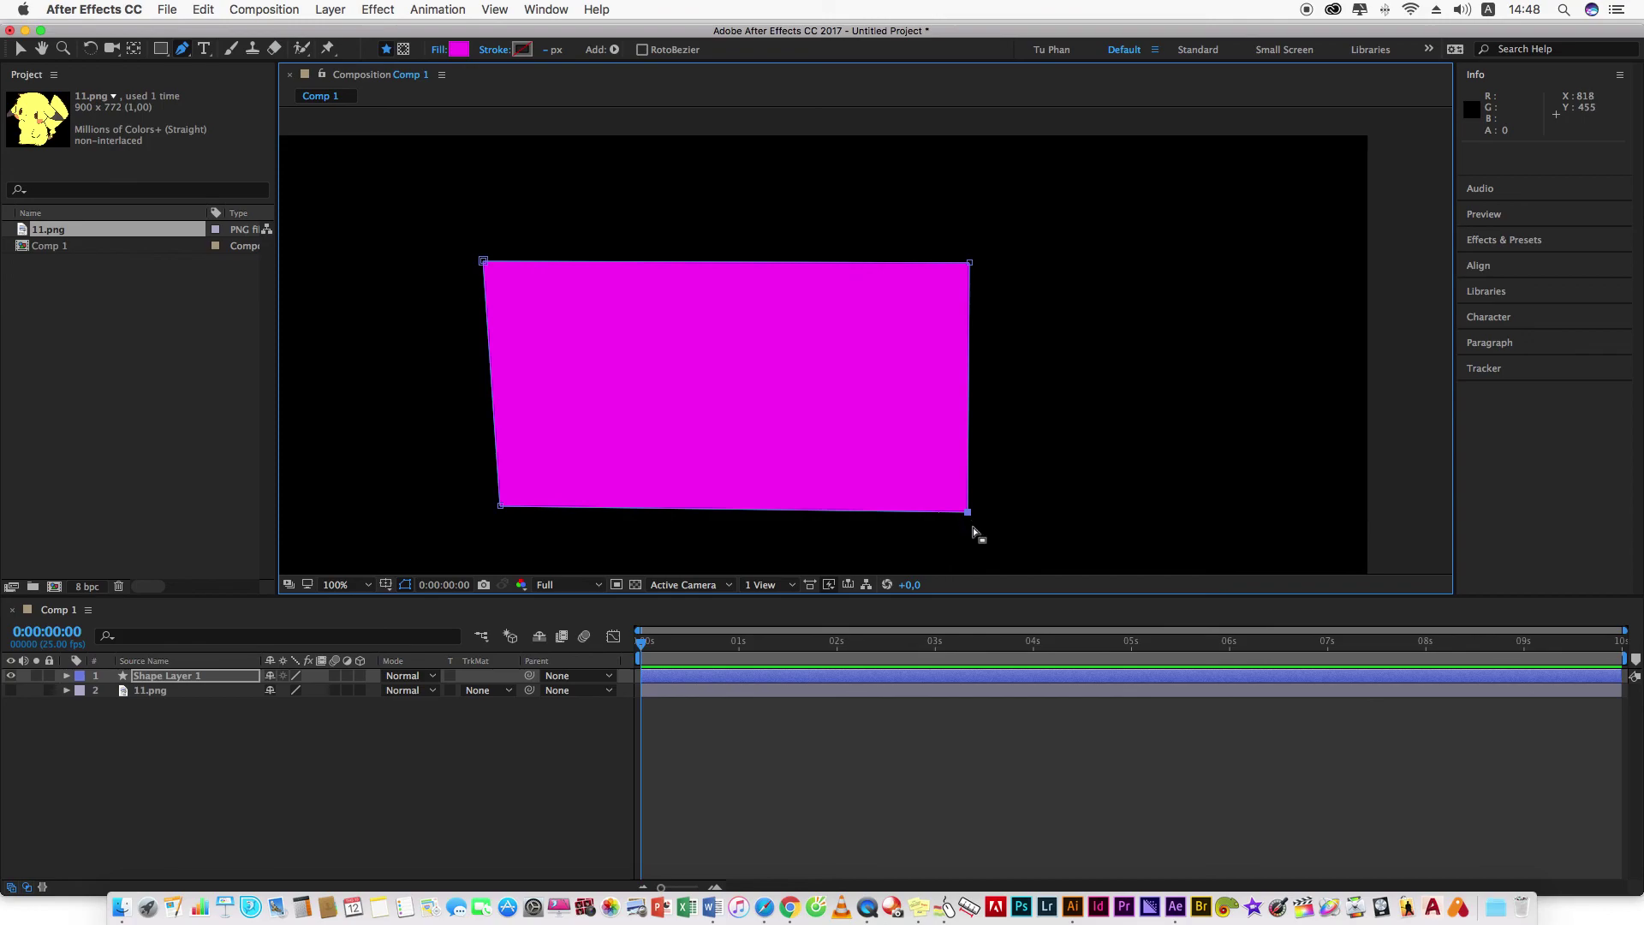
{"action": "left_click", "coordinate": [968, 518], "text": "alt"}
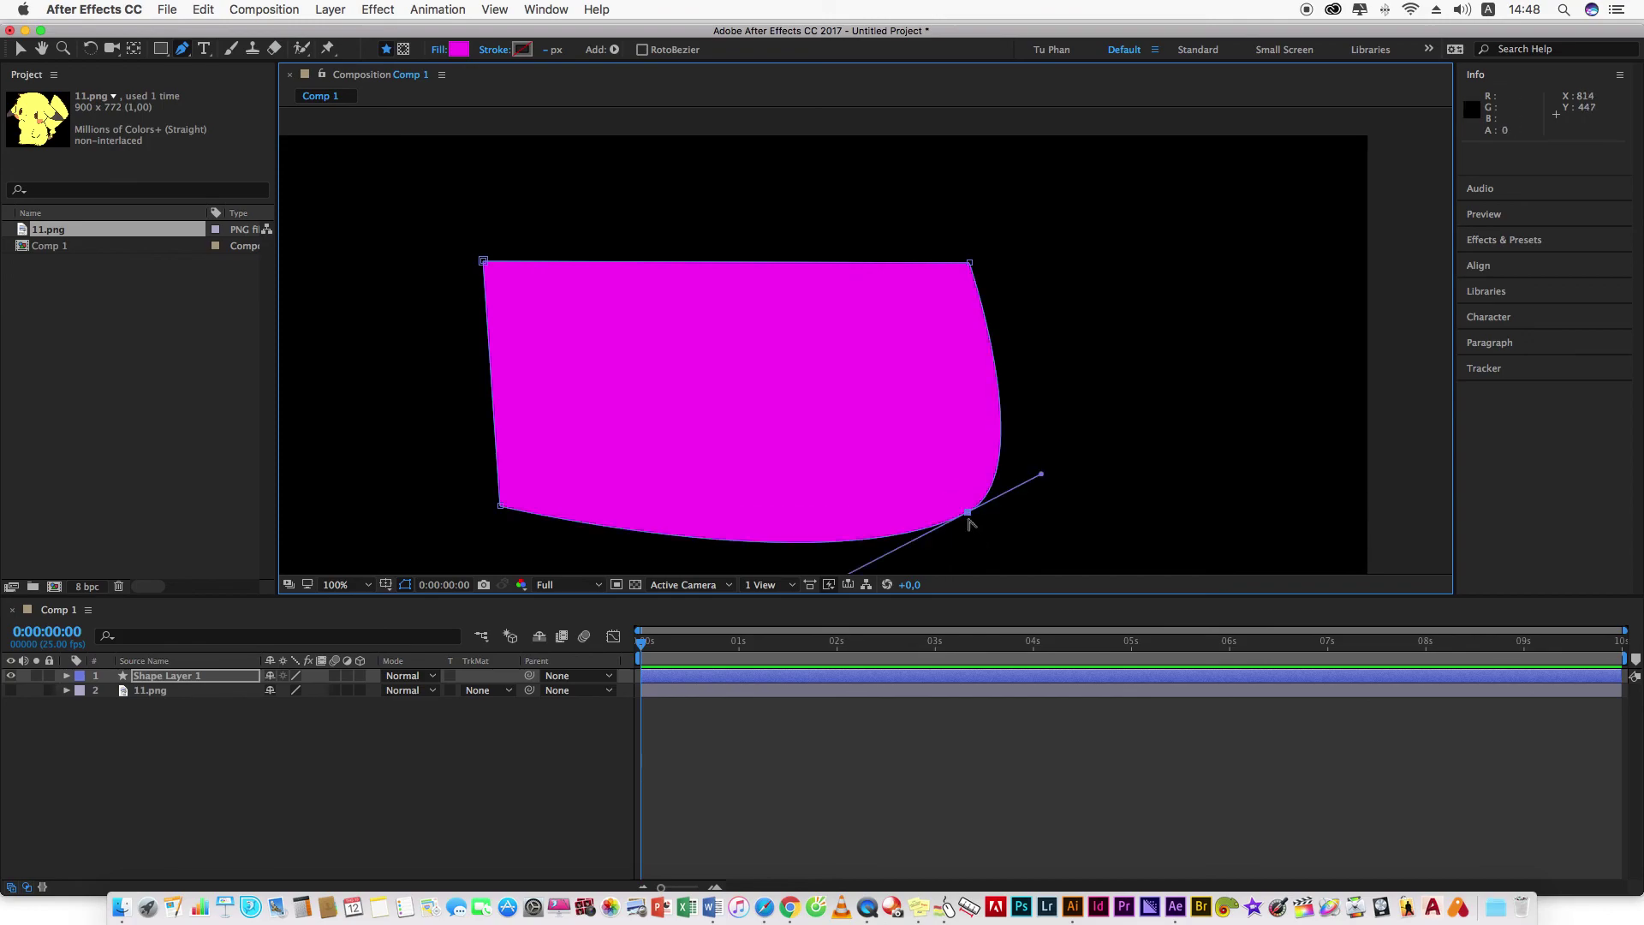
{"action": "left_click", "coordinate": [968, 514], "text": "alt"}
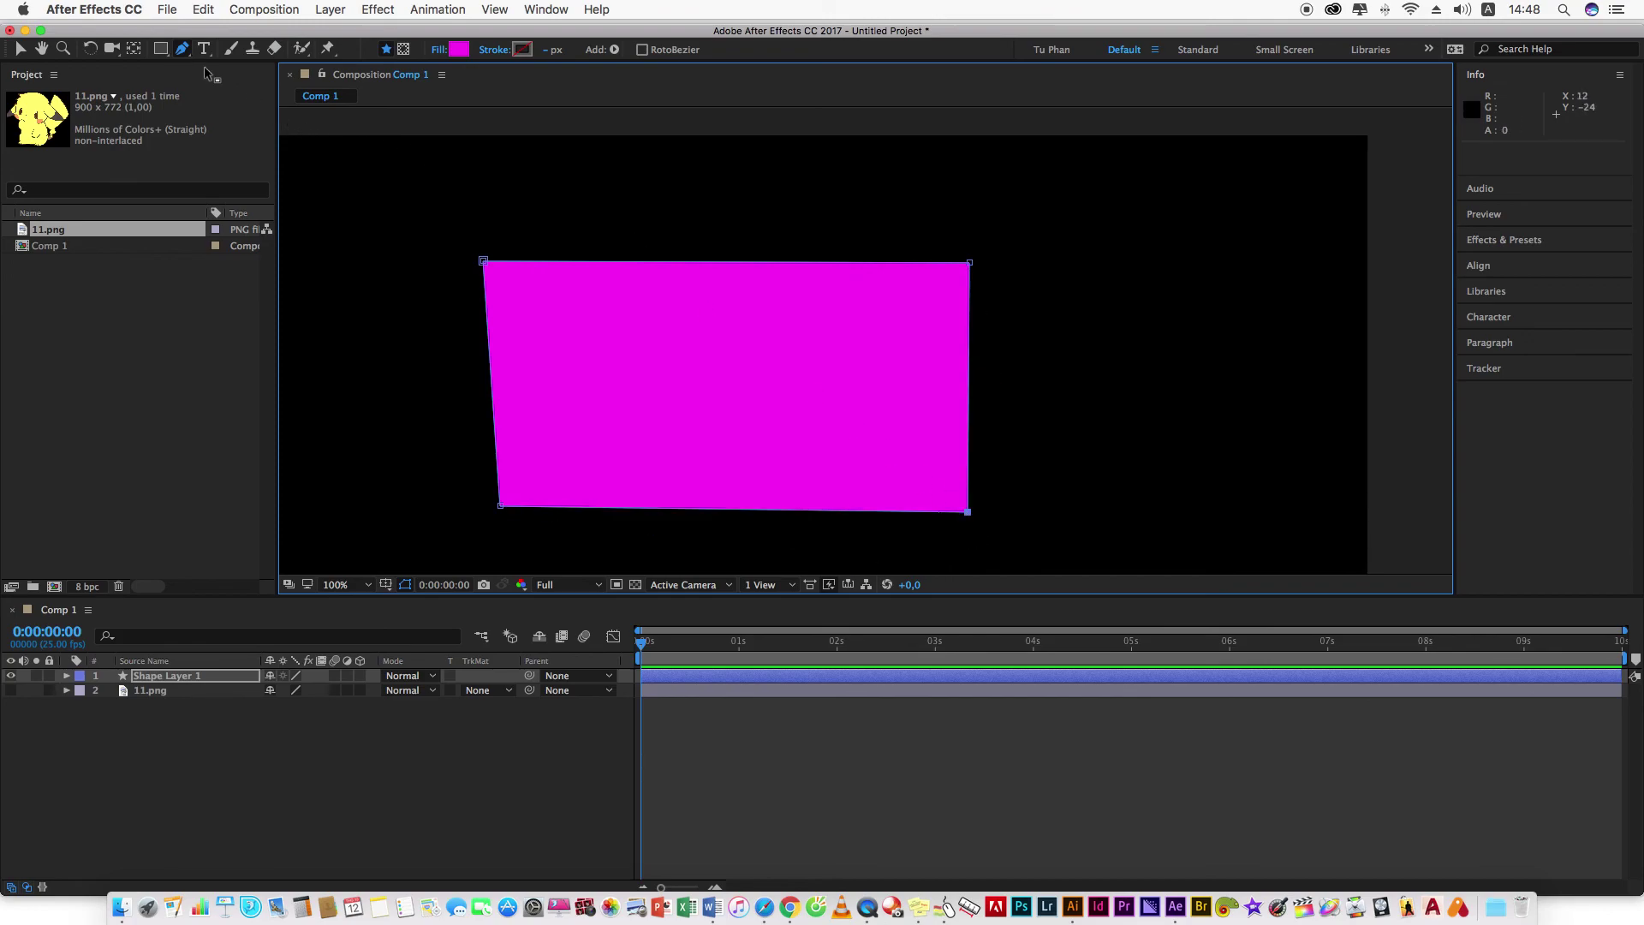
{"action": "left_click", "coordinate": [185, 51]}
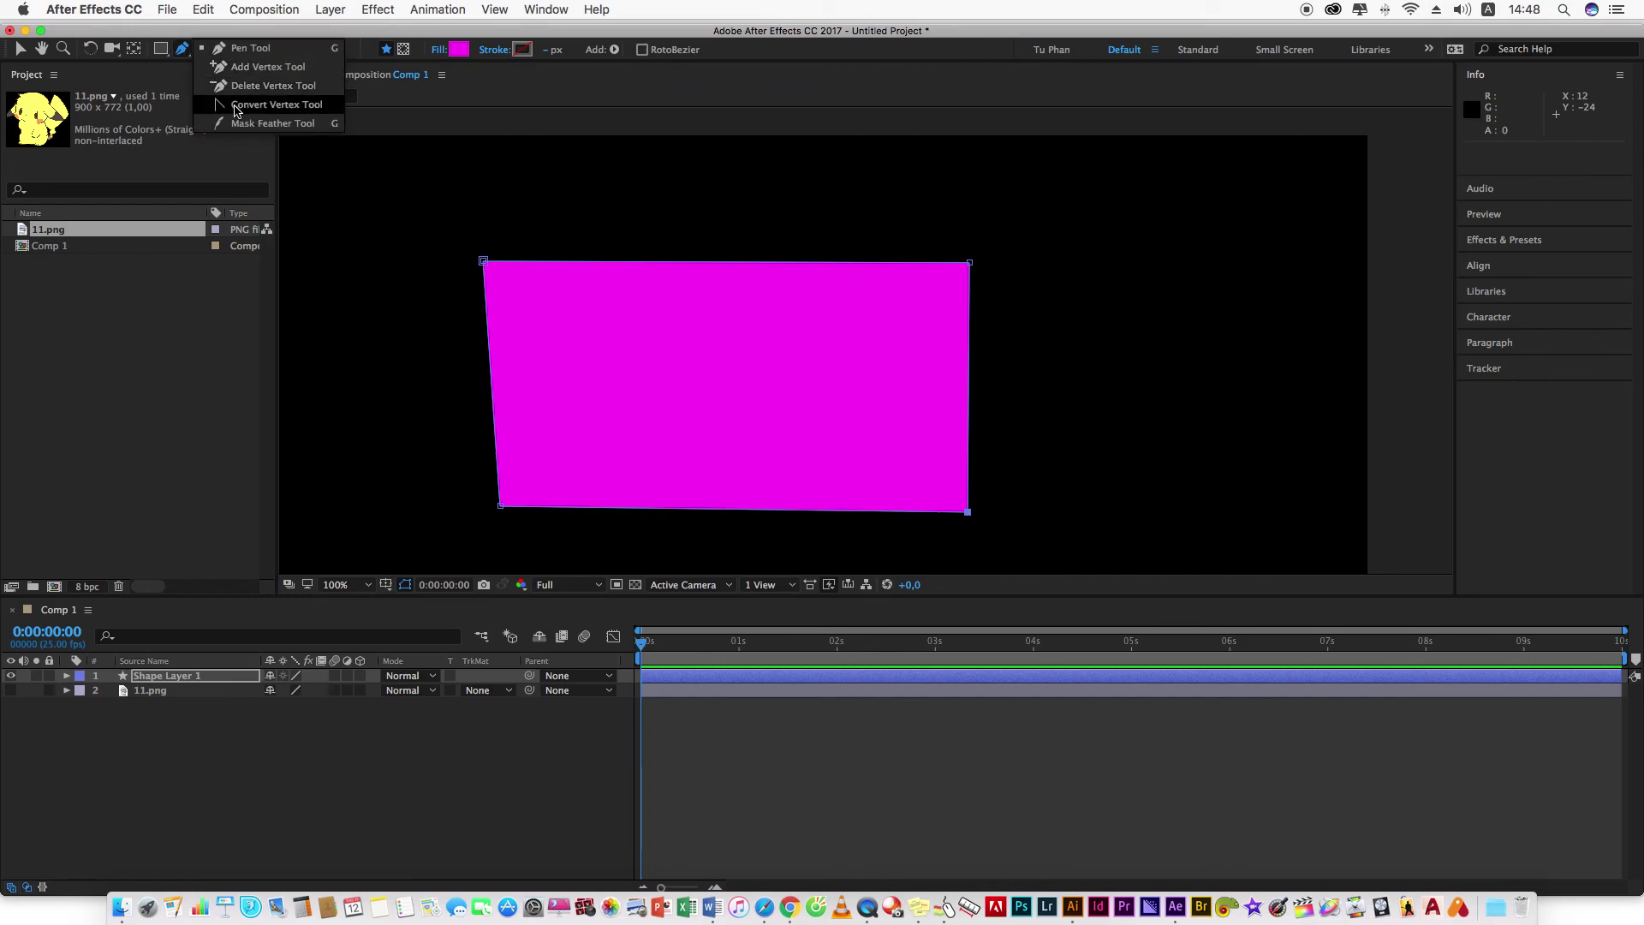